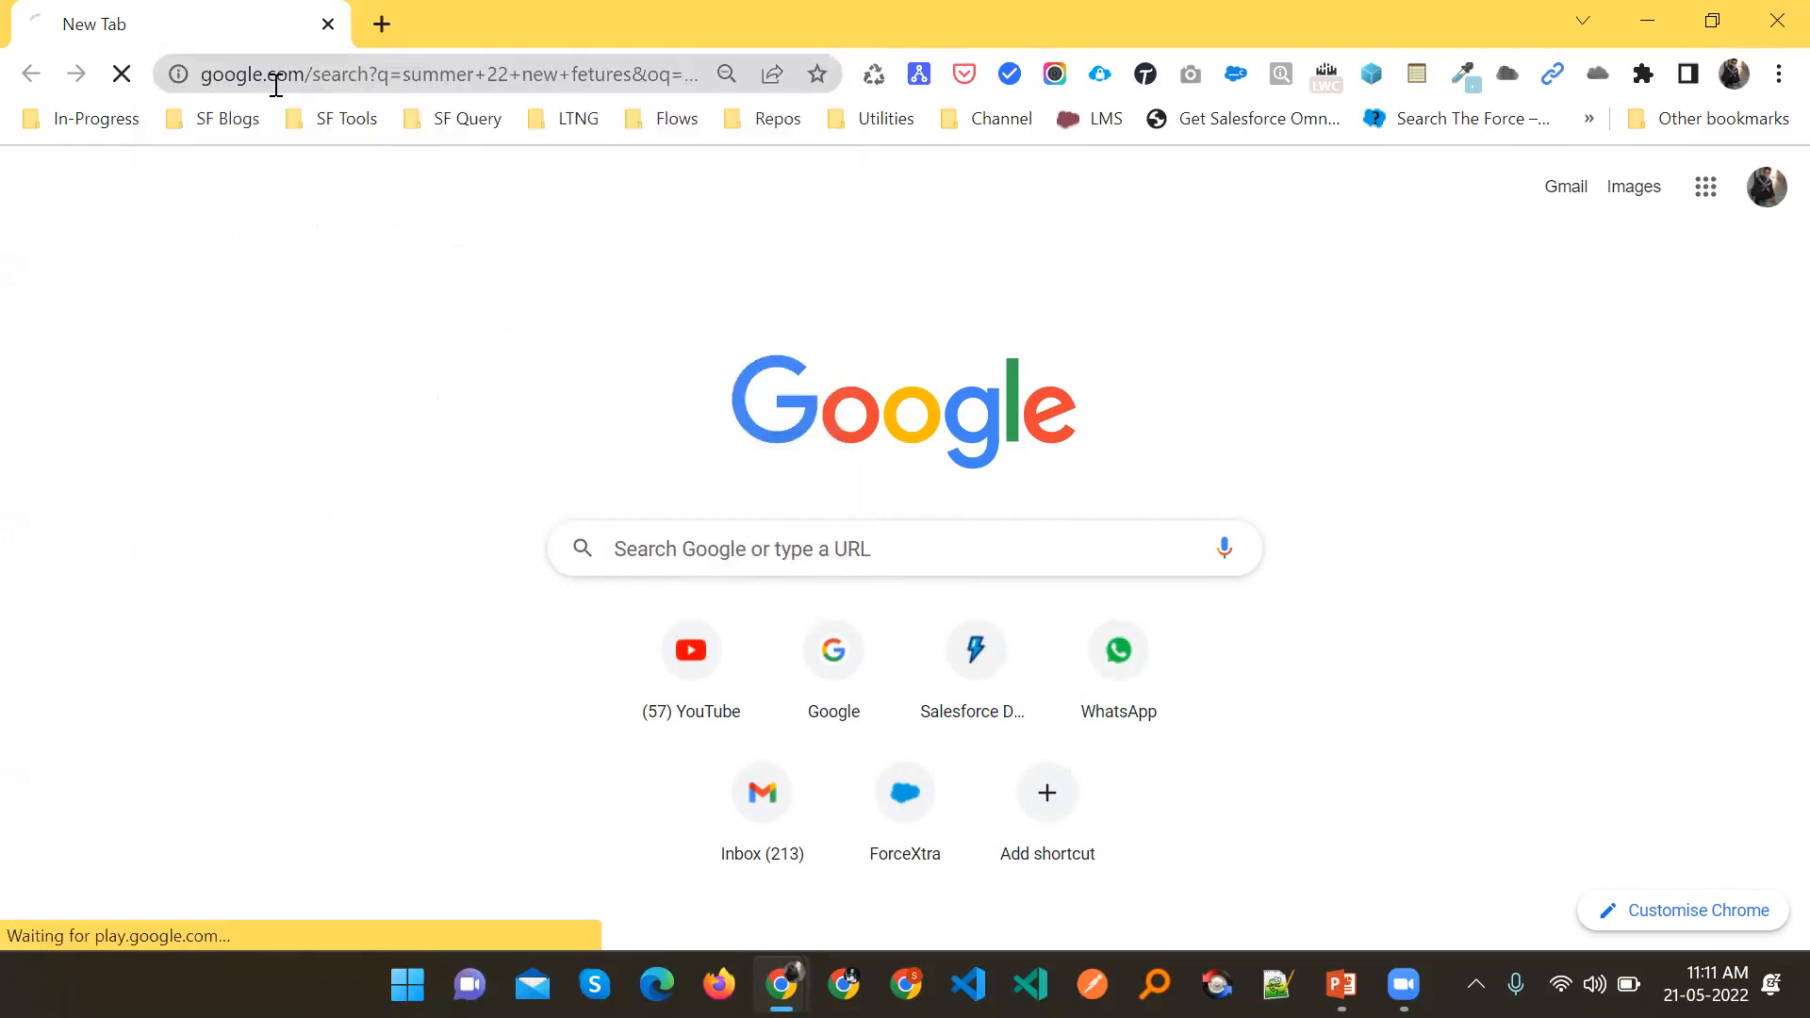
Skim the search results for Summer '22 features and switch to the video results for "summer 22 new features"
scroll(462, 451, "down", 10)
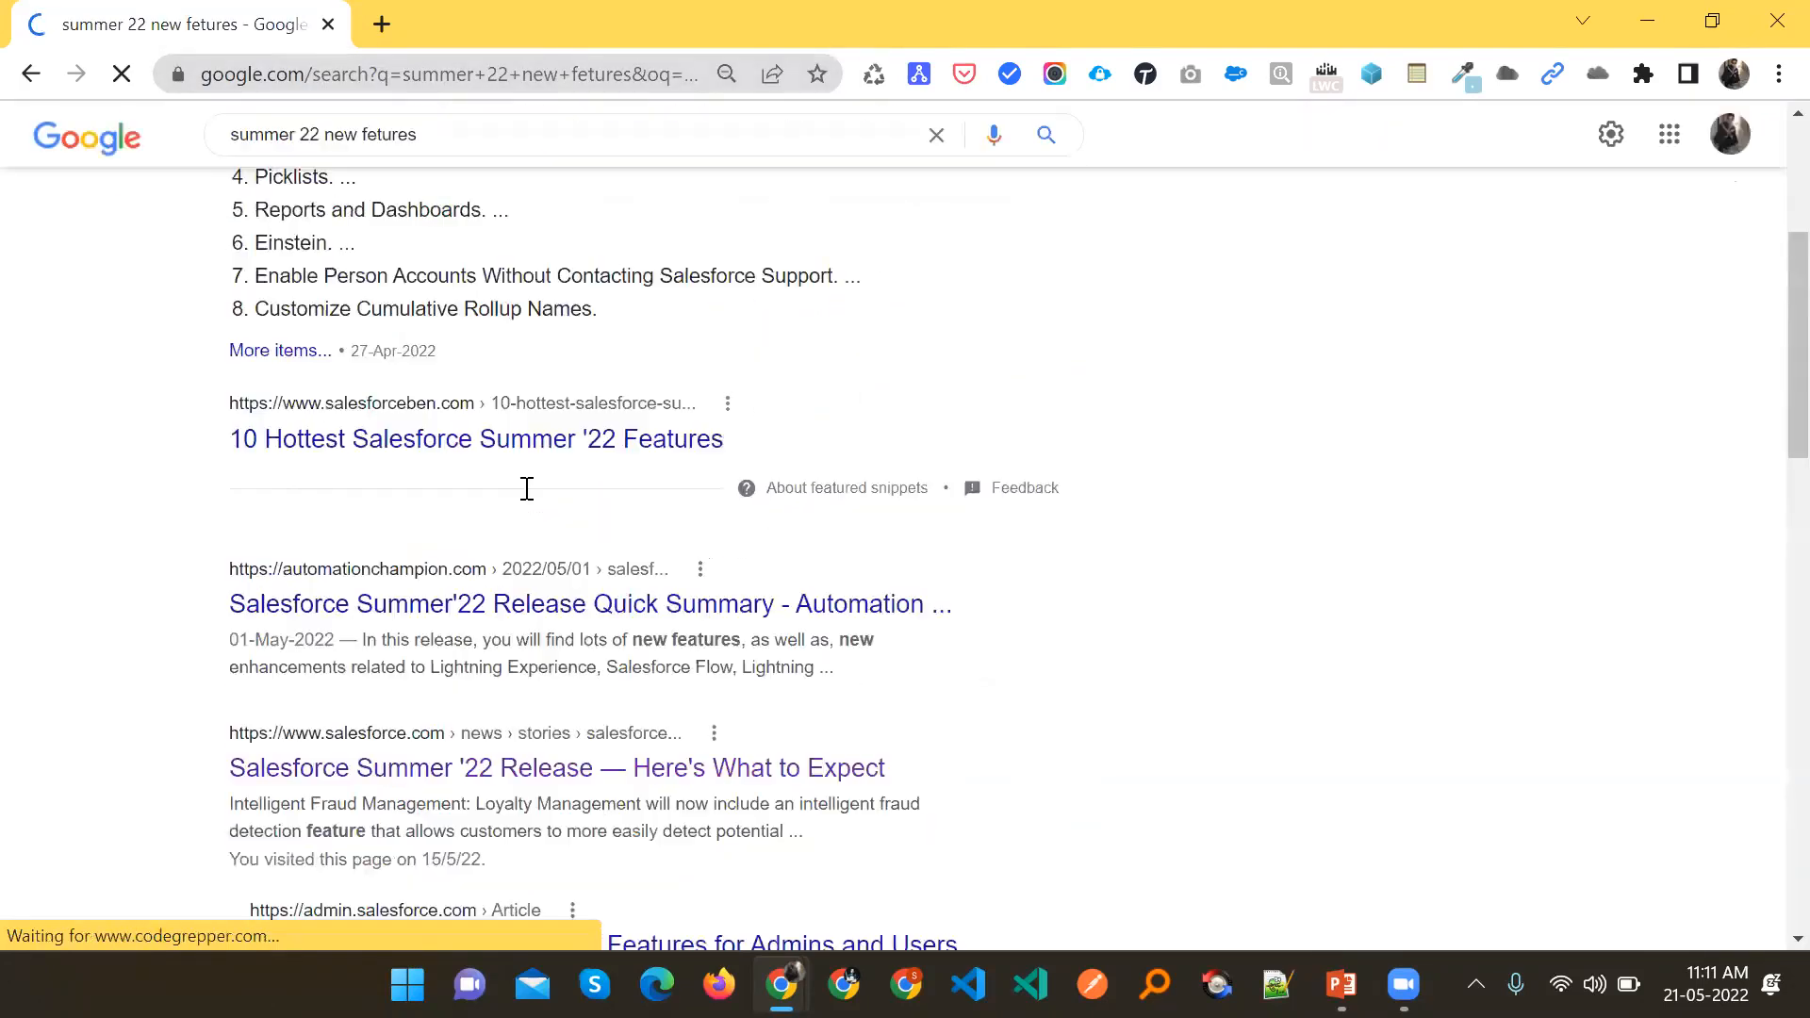
scroll(517, 506, "up", 7)
scroll(364, 264, "up", 4)
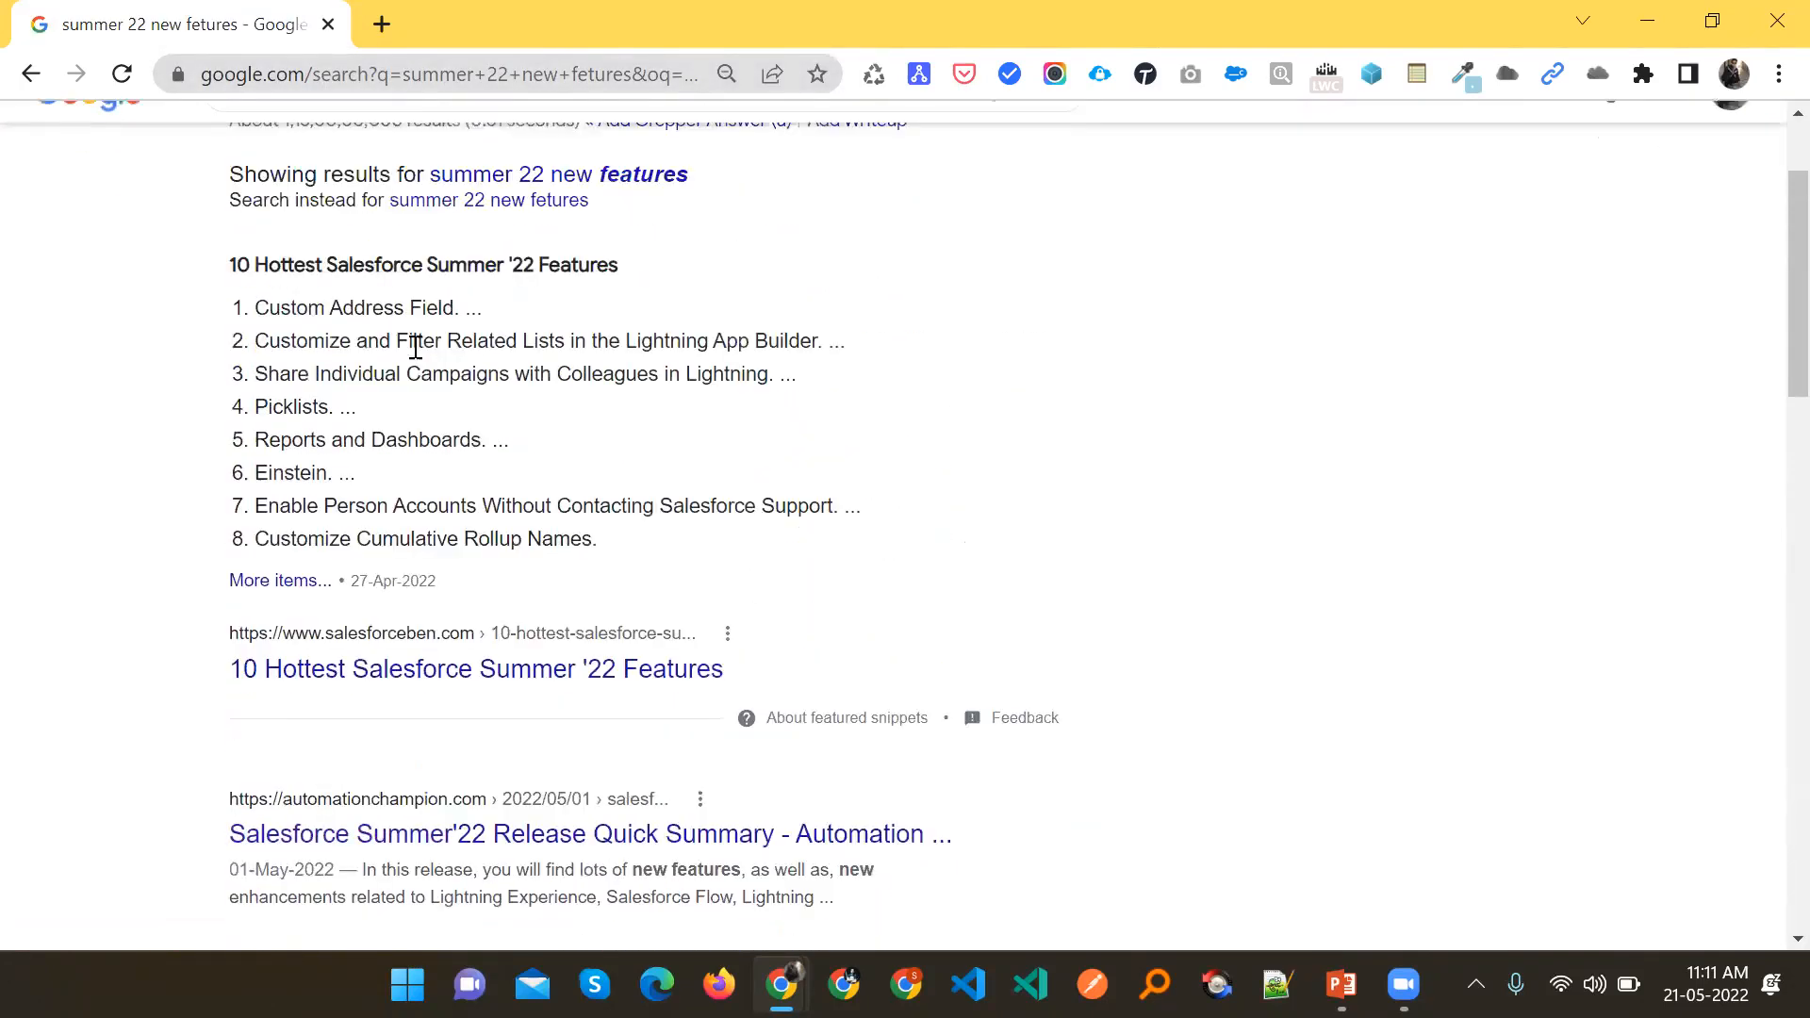
left_click(355, 243)
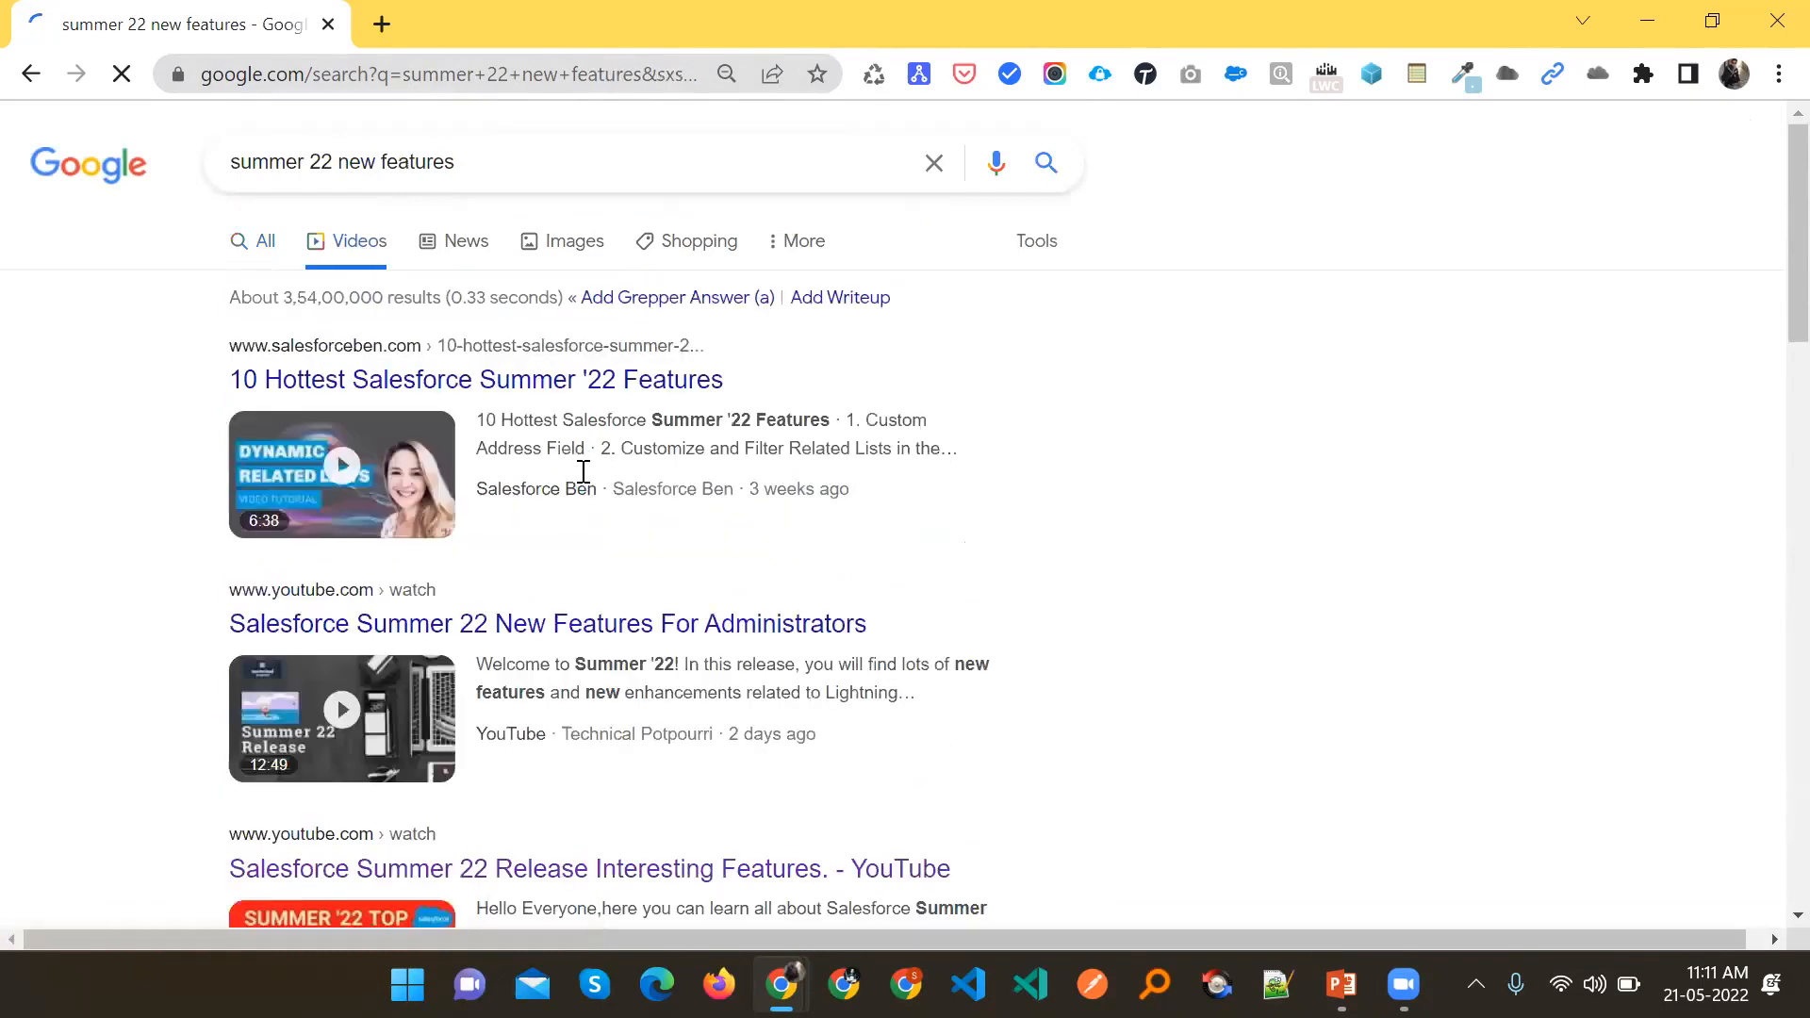
Box the "Salesforce Summer 22 Release Interesting Features" result in red, circle its title, and clear the annotations
scroll(580, 443, "down", 5)
key("ctrl+2")
mouse_move(201, 247)
left_mouse_down()
mouse_move(608, 492)
mouse_move(1022, 513)
mouse_move(1021, 477)
left_mouse_up()
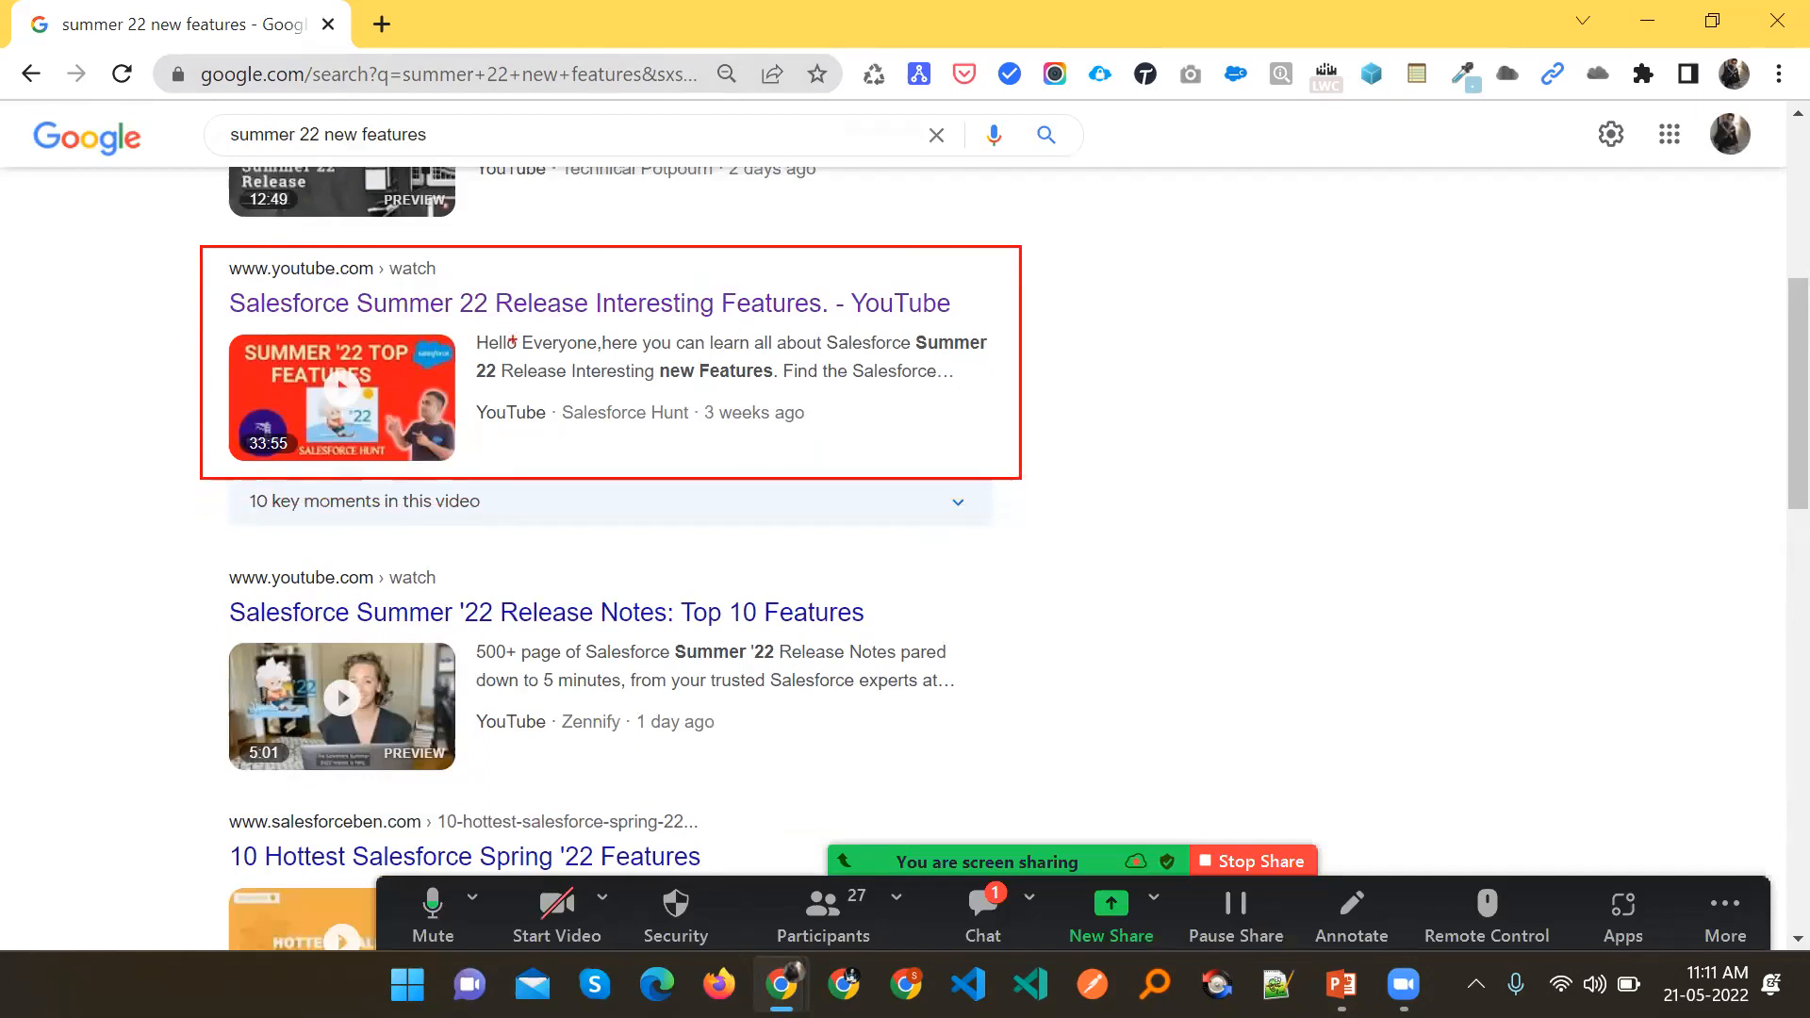
mouse_move(376, 329)
left_mouse_down()
mouse_move(749, 329)
mouse_move(817, 284)
mouse_move(214, 282)
mouse_move(340, 330)
left_mouse_up()
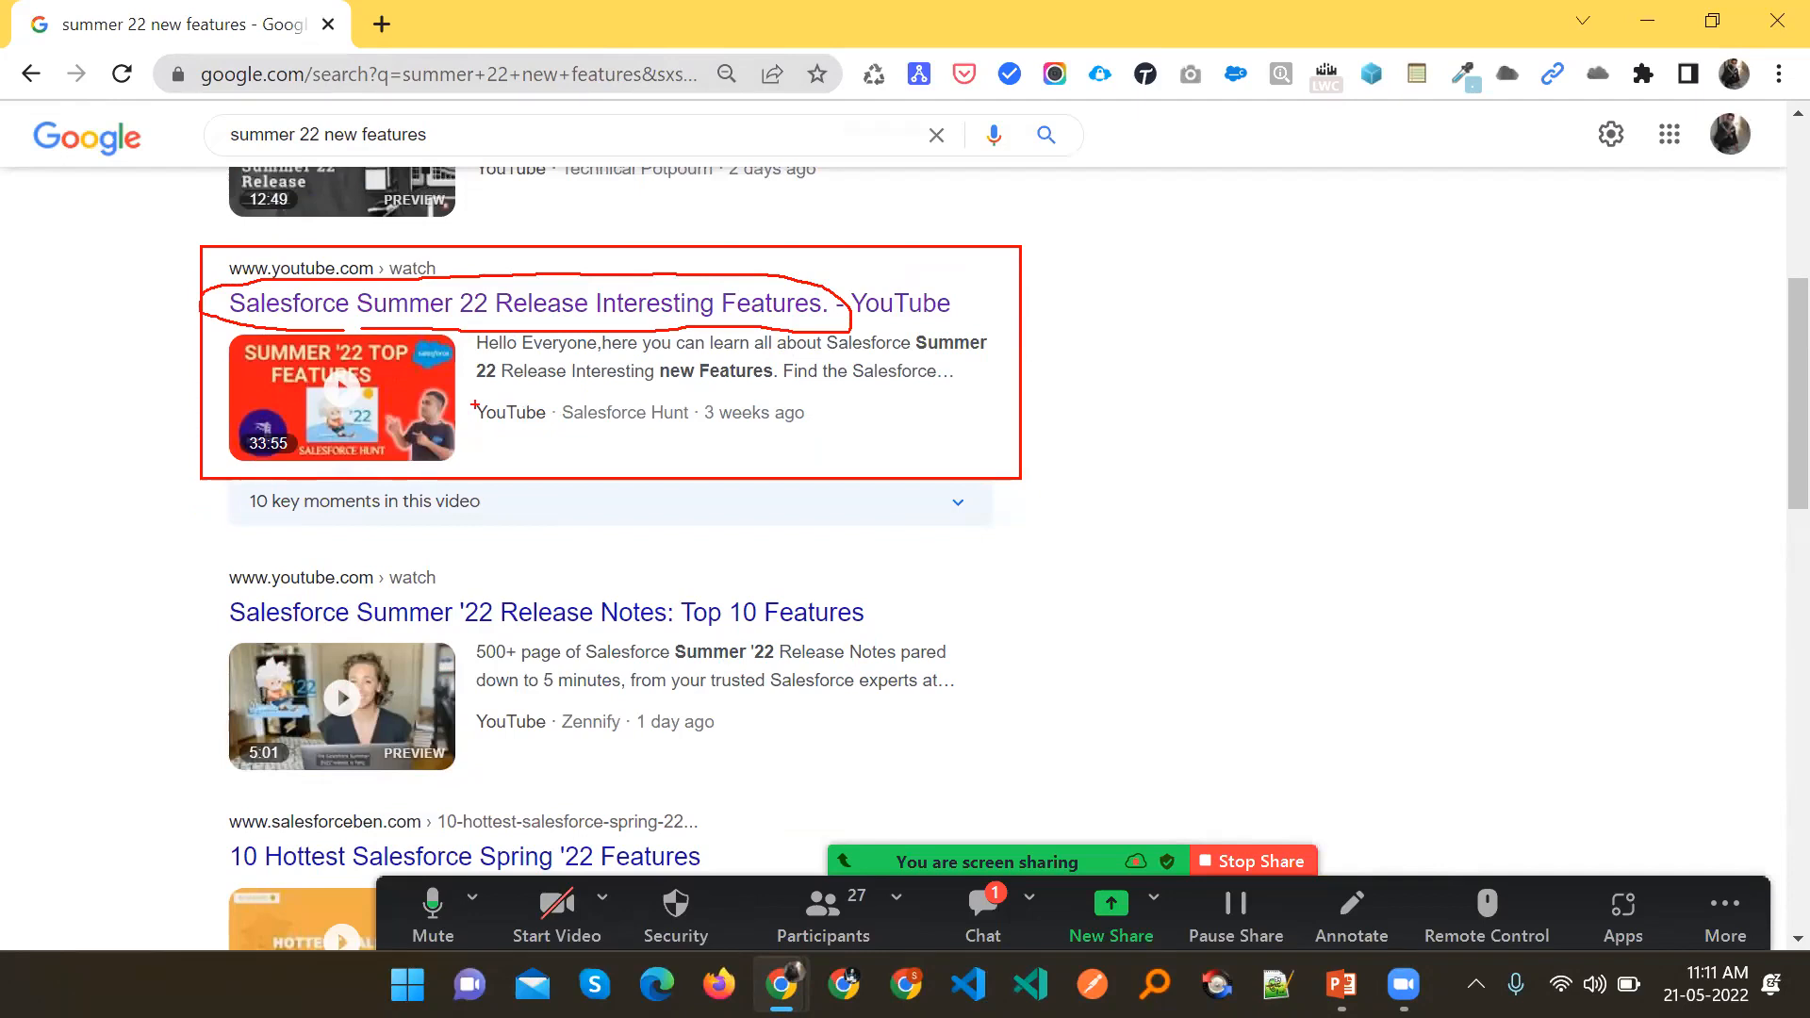
key("Escape")
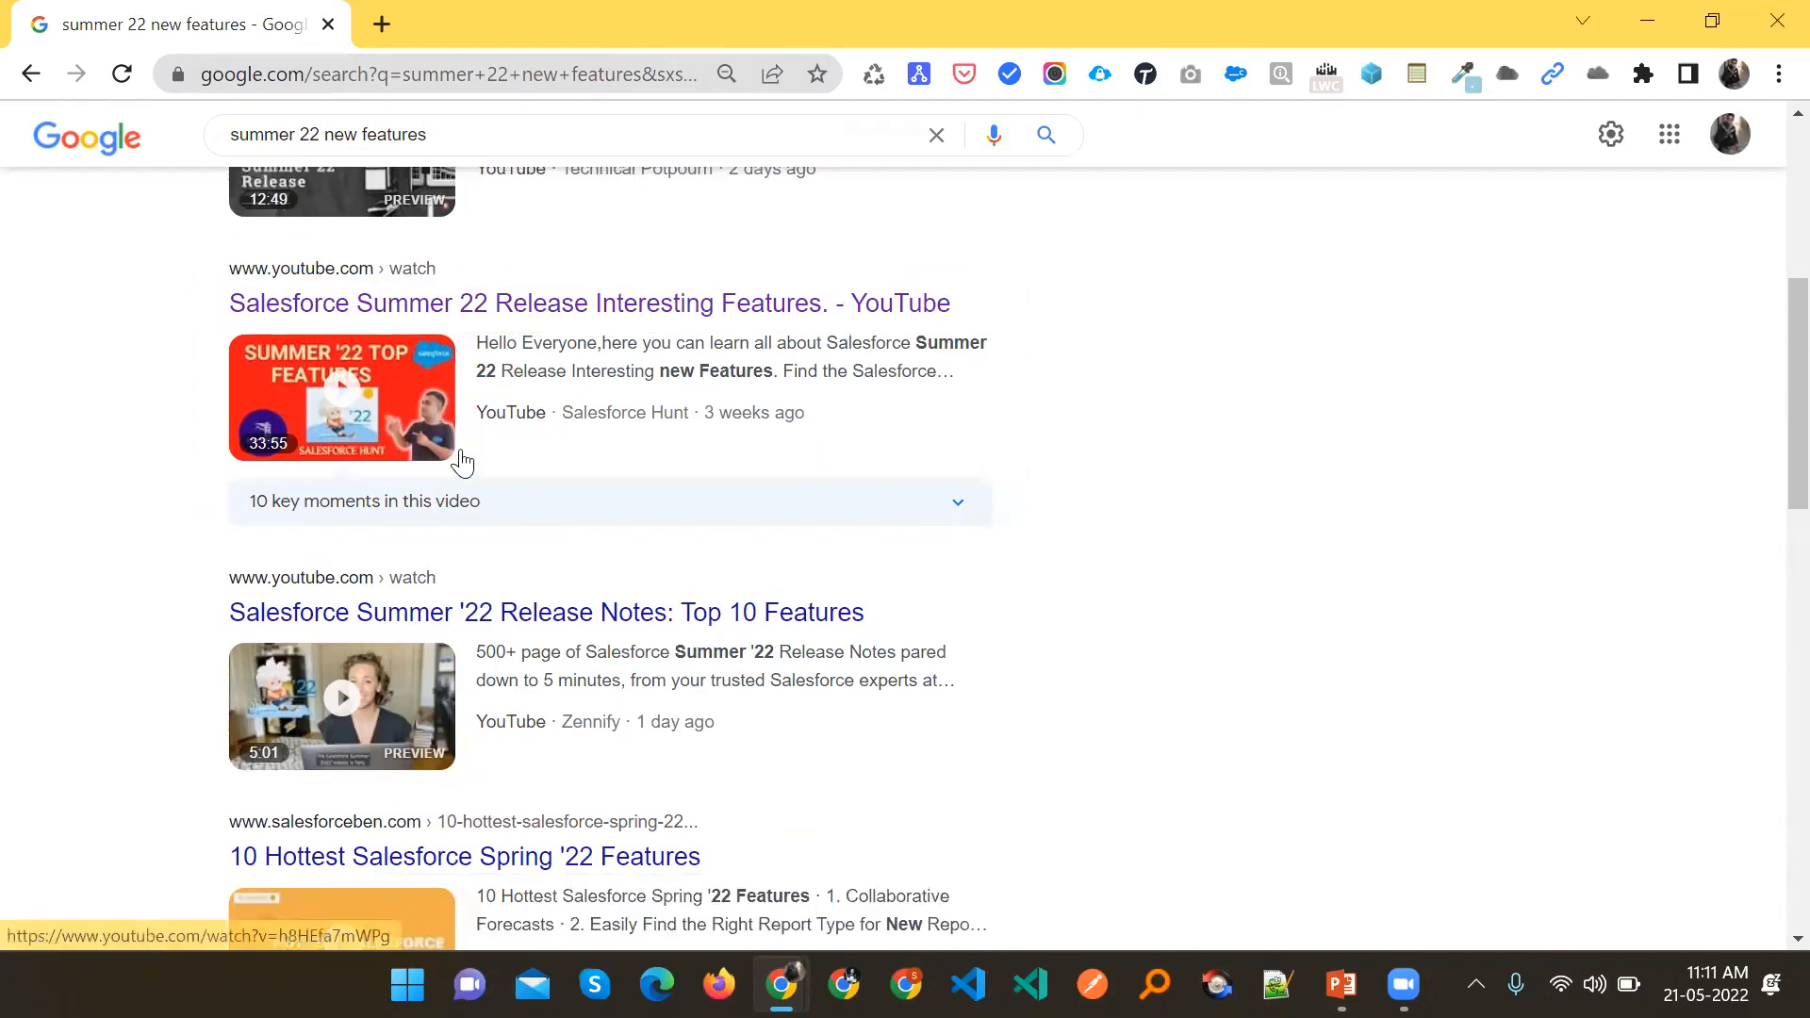
Open the "Salesforce Summer 22 Release Interesting Features" video in a new tab and pause its playback
middle_click(501, 304)
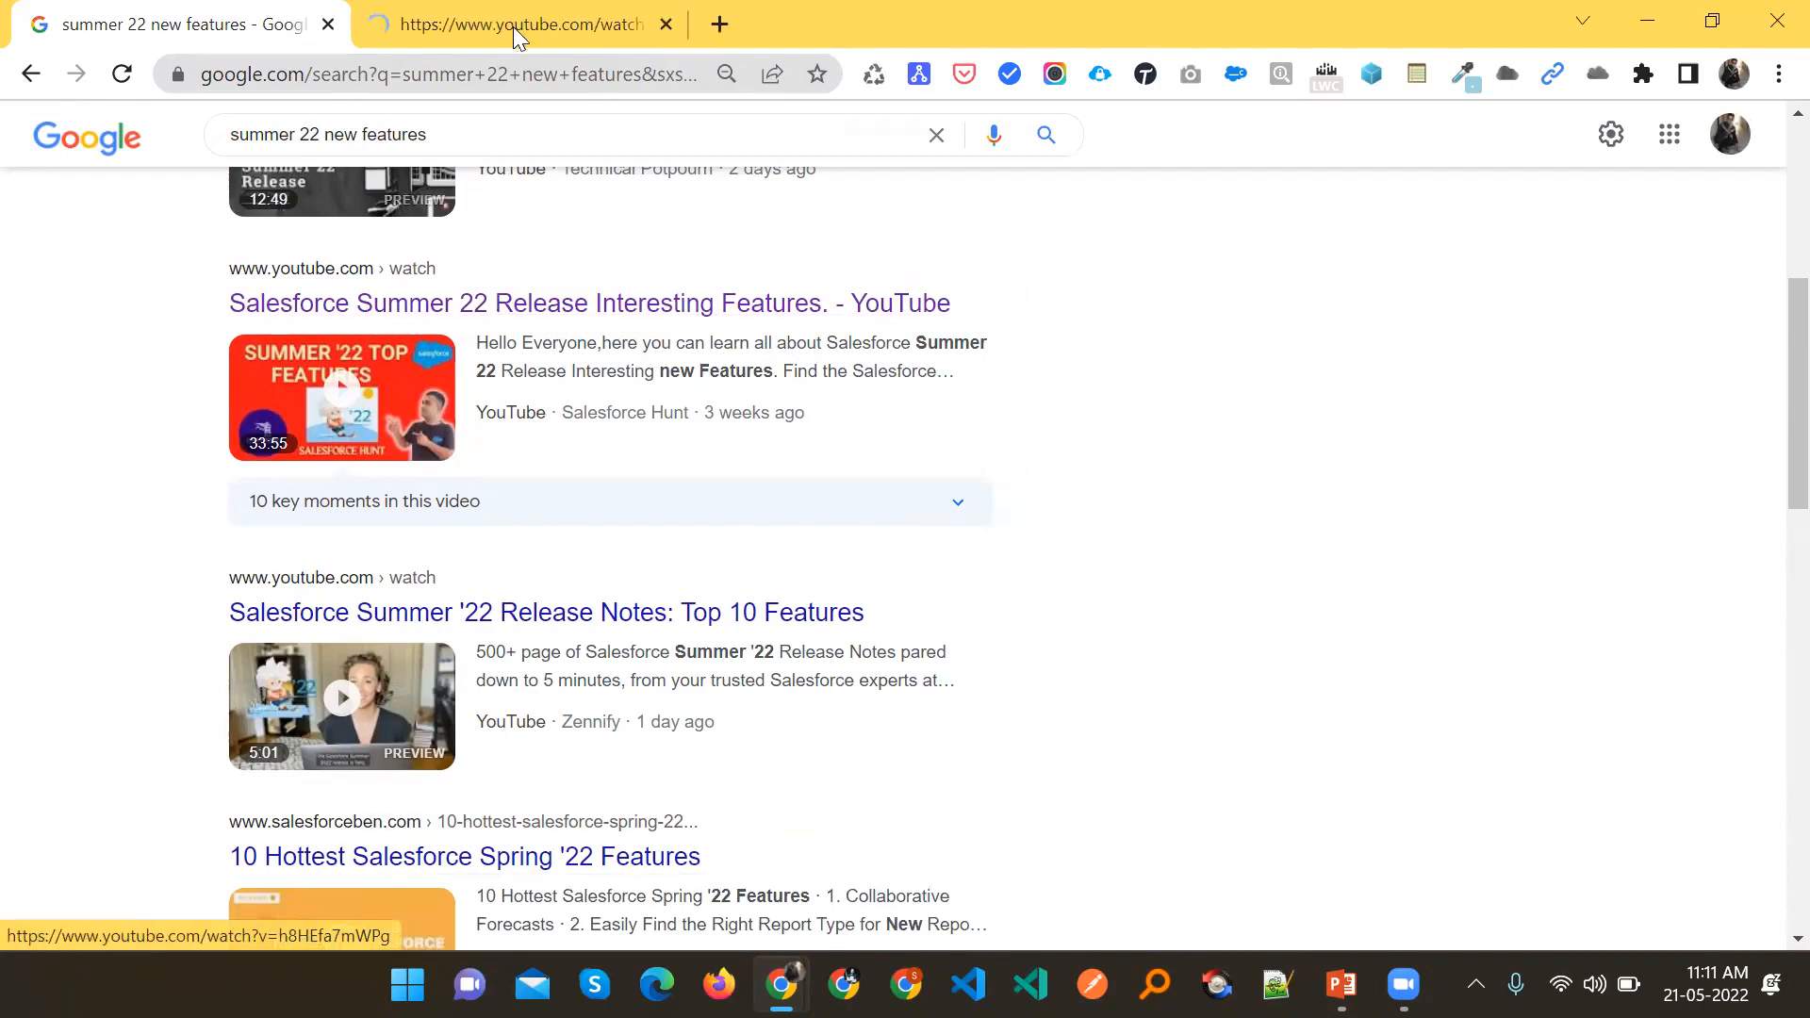
left_click(513, 25)
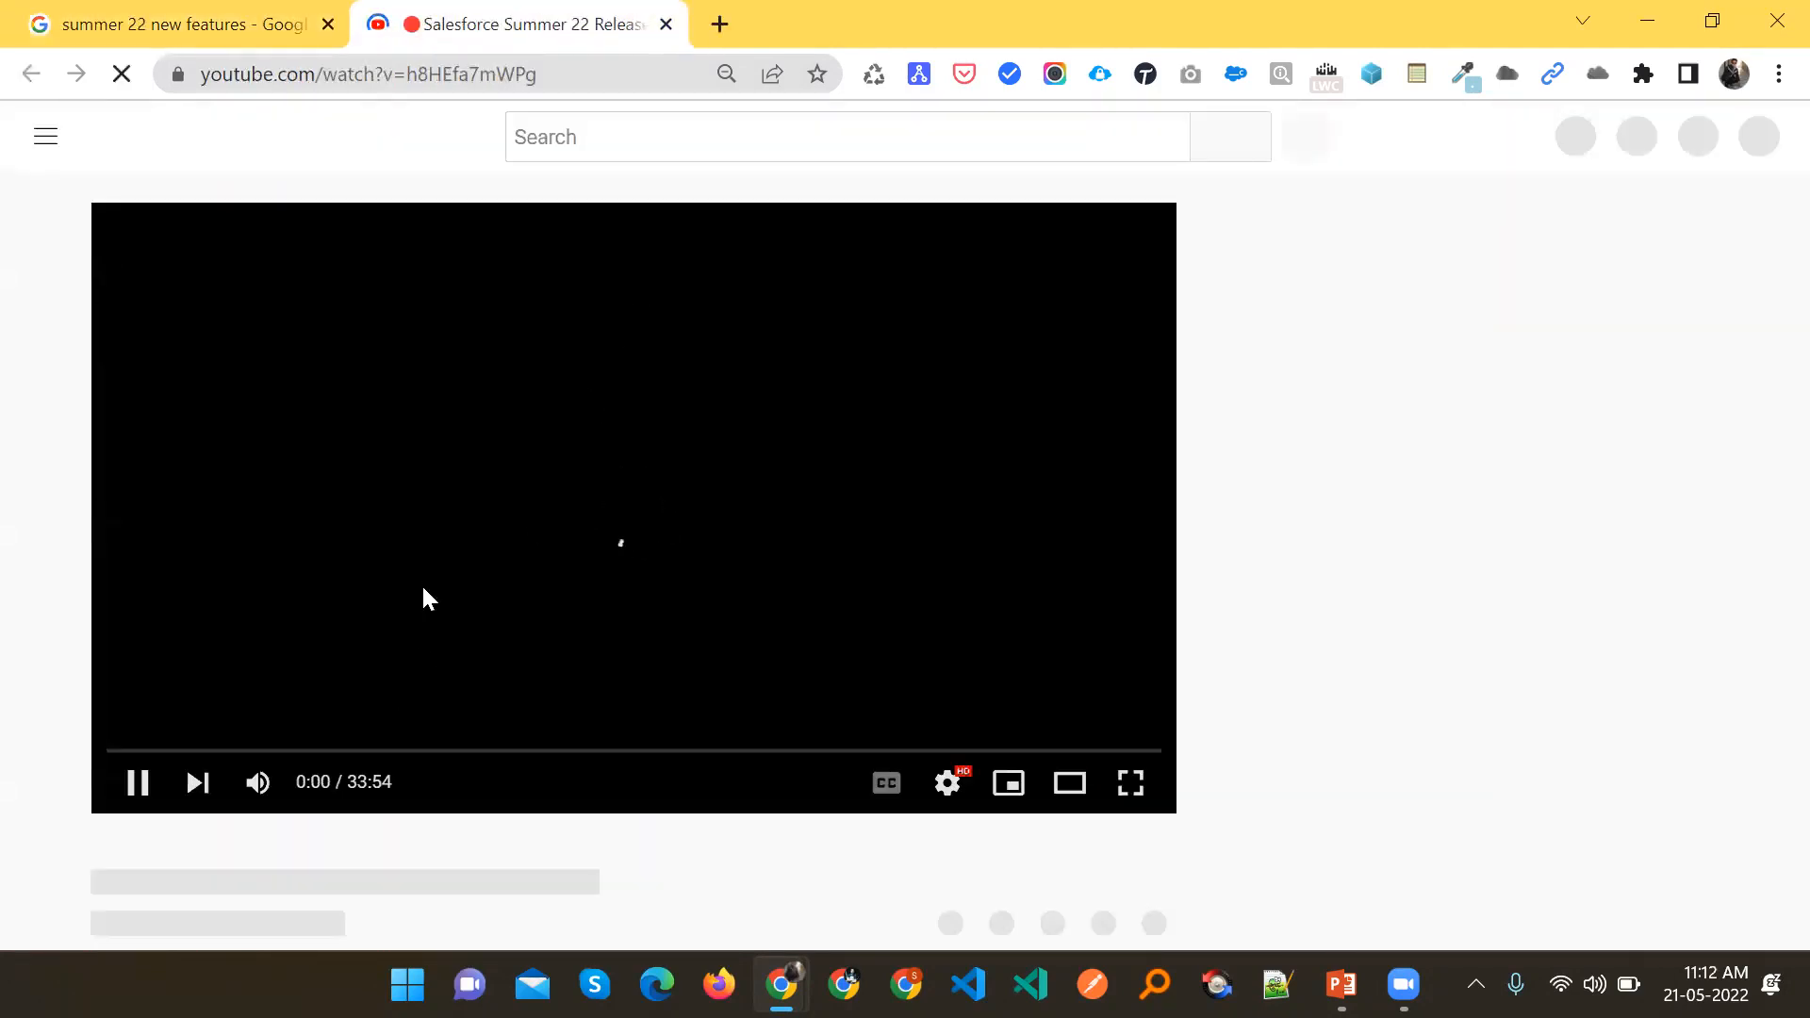
left_click(597, 523)
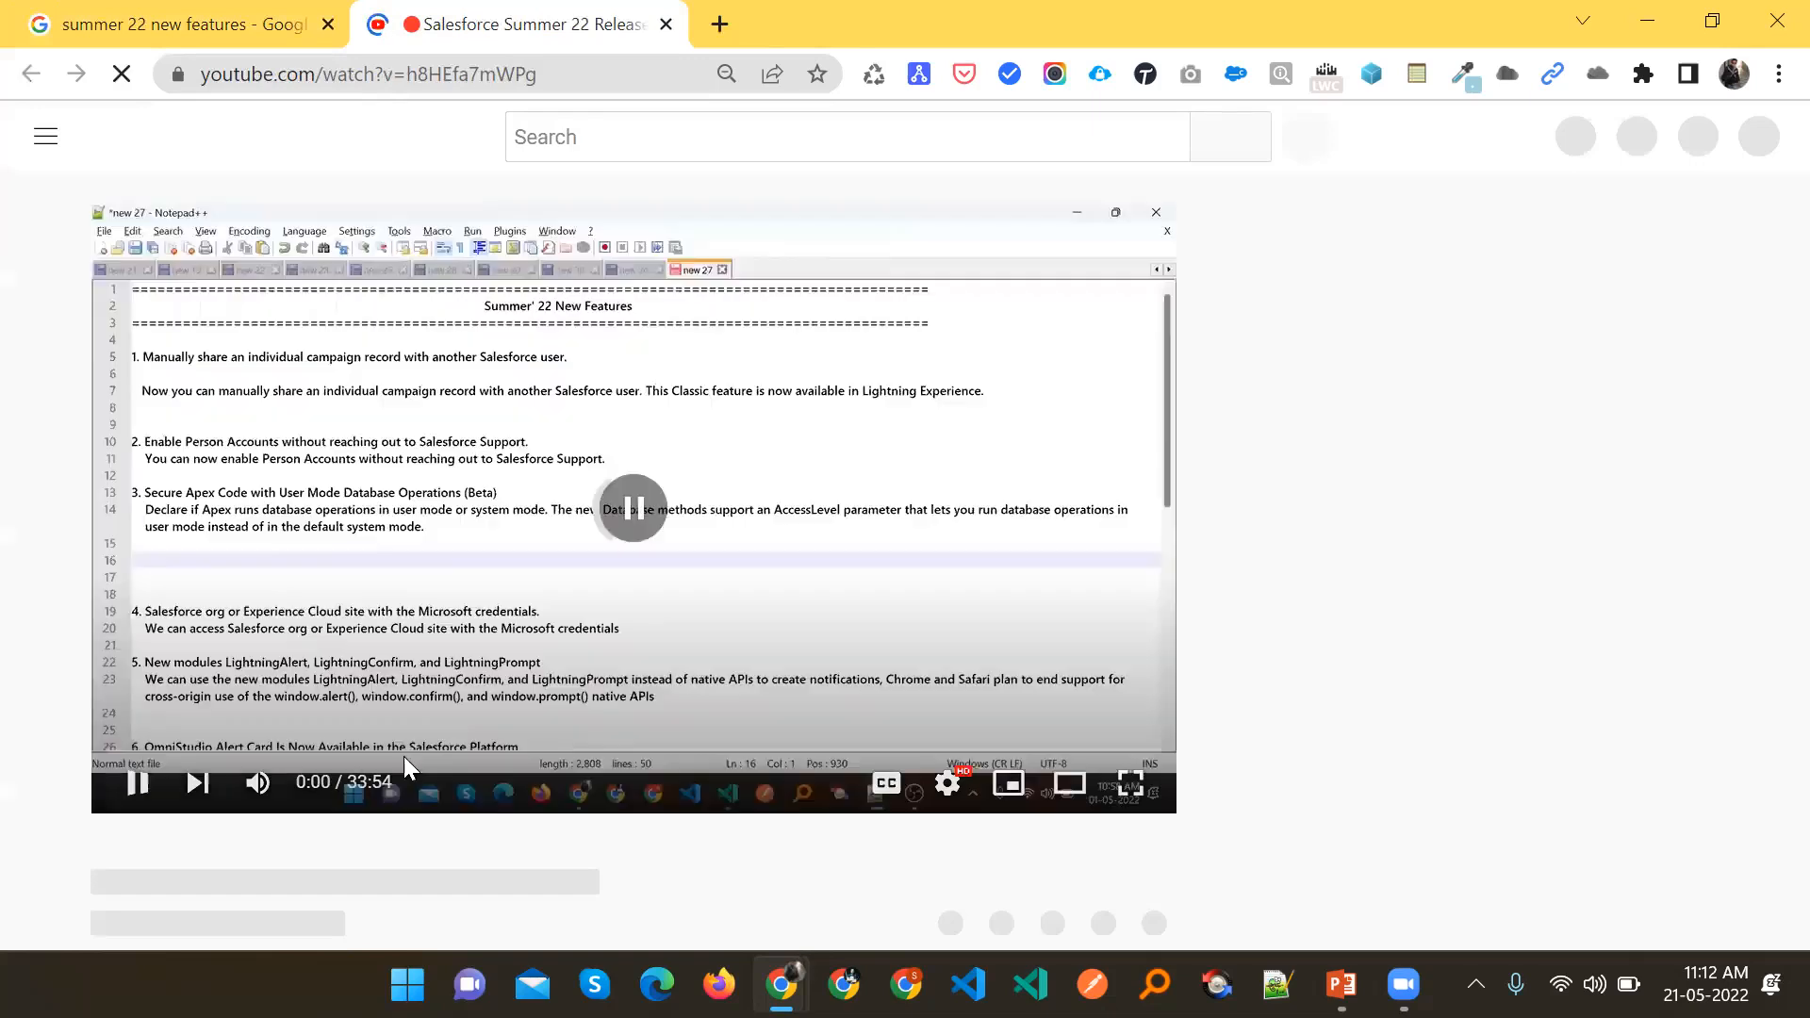
left_click(456, 509)
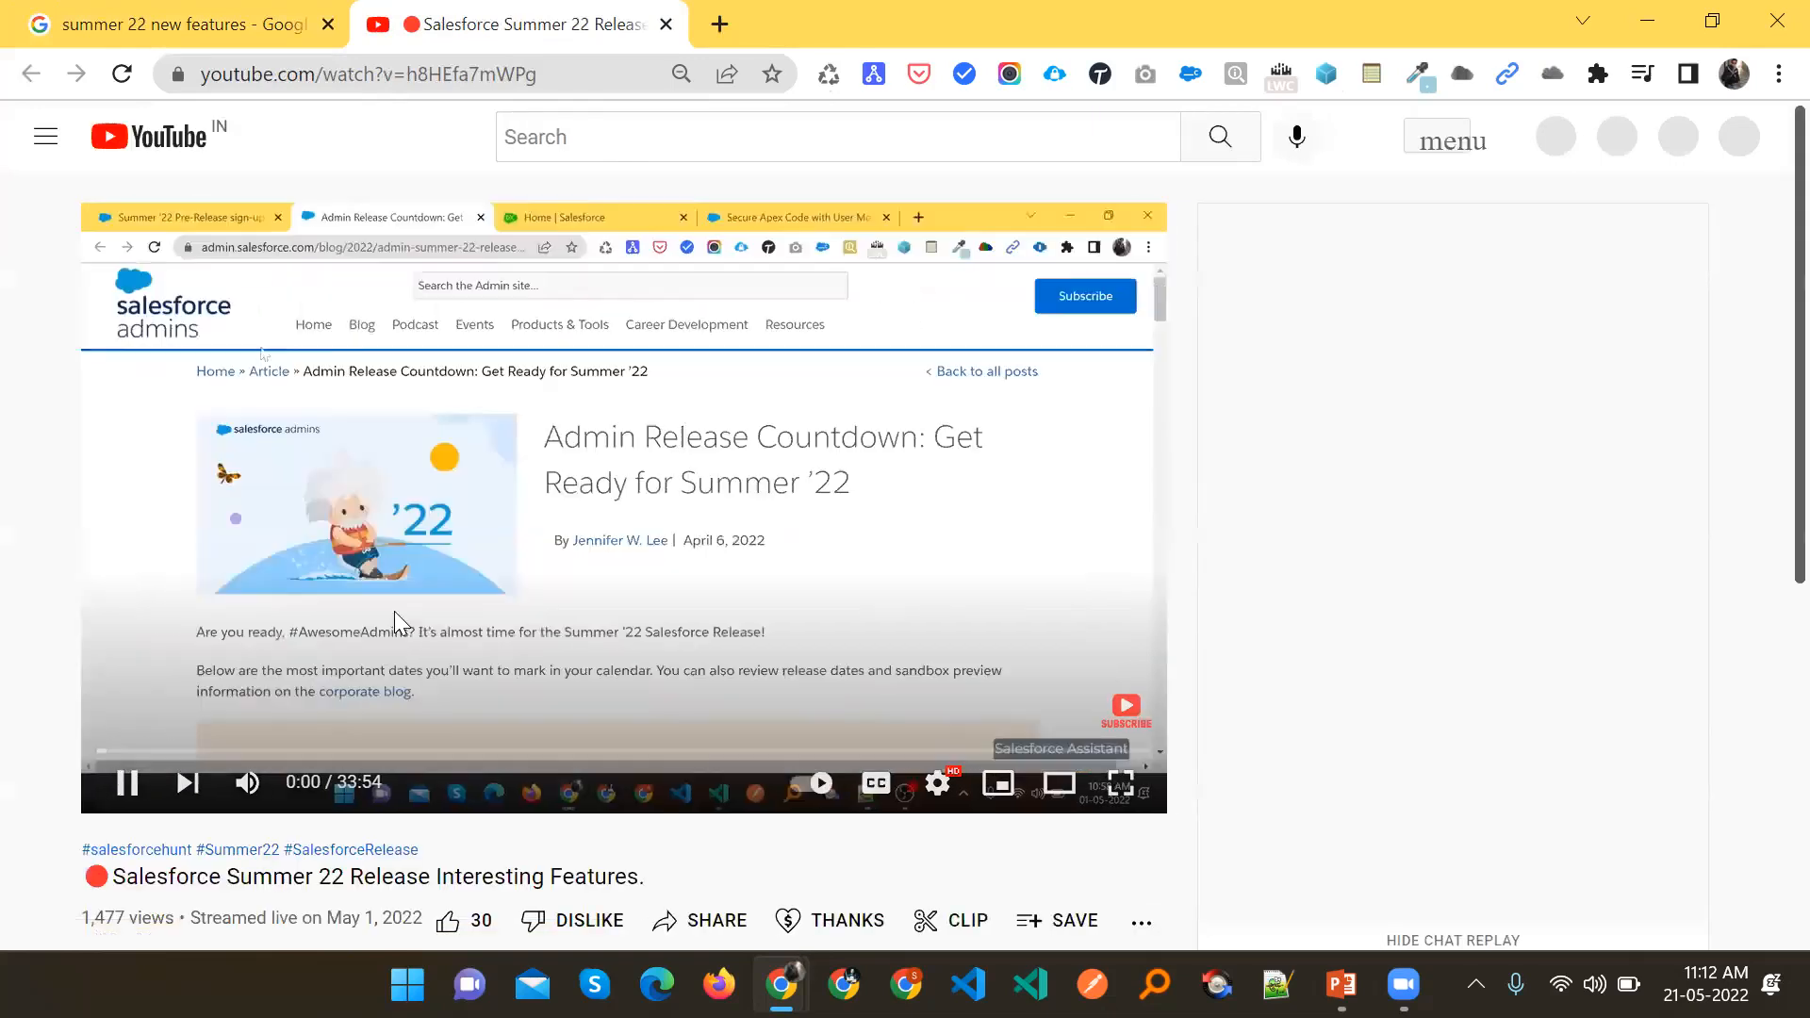
left_click(728, 468)
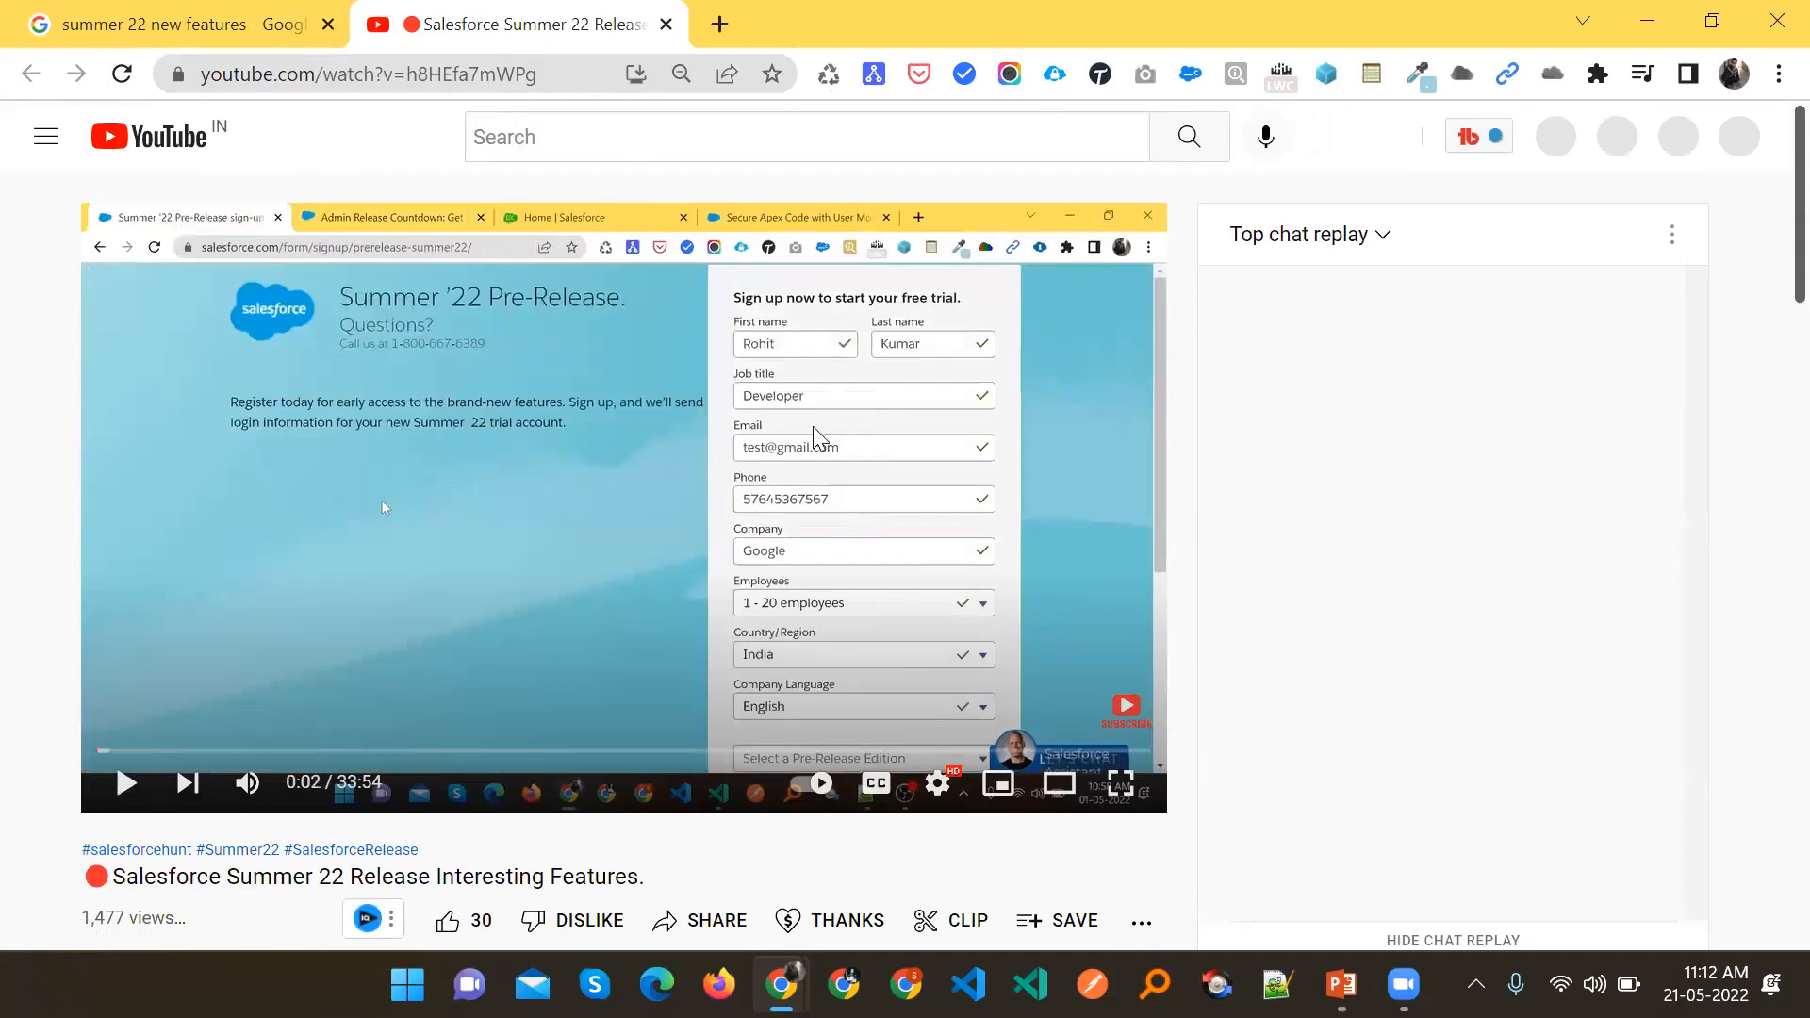
scroll(942, 471, "down", 5)
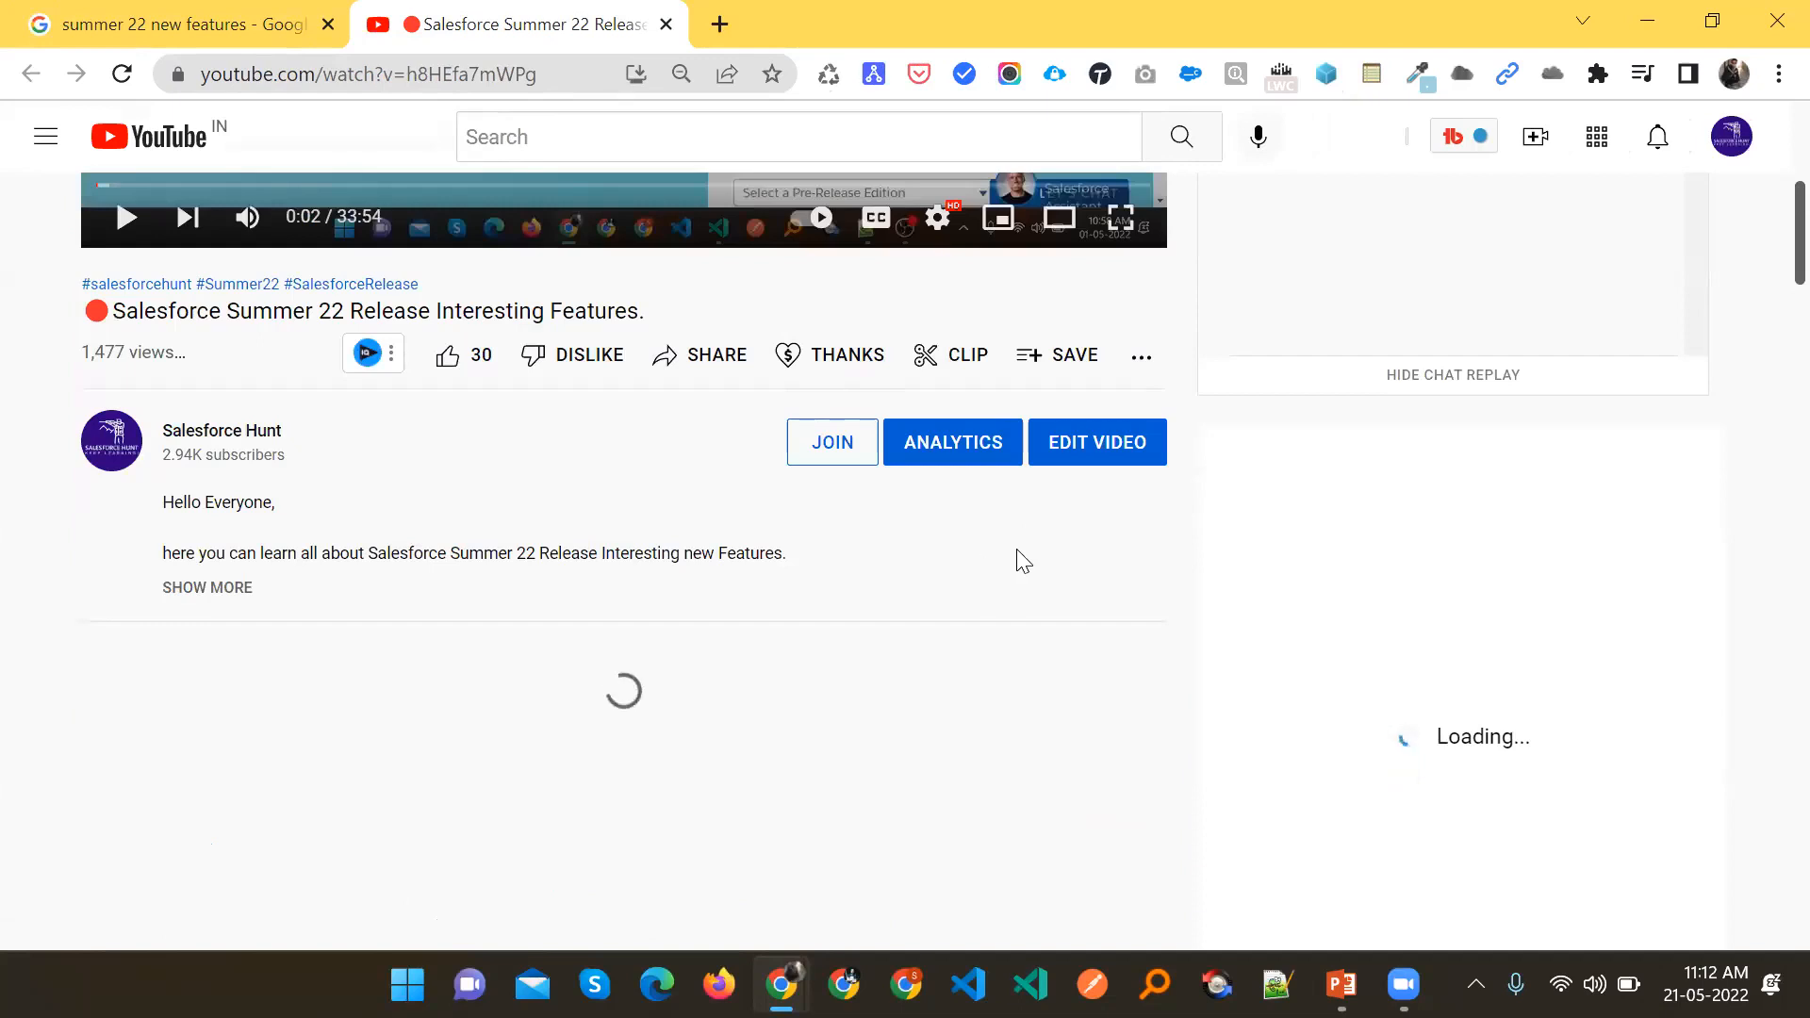
scroll(1471, 641, "down", 5)
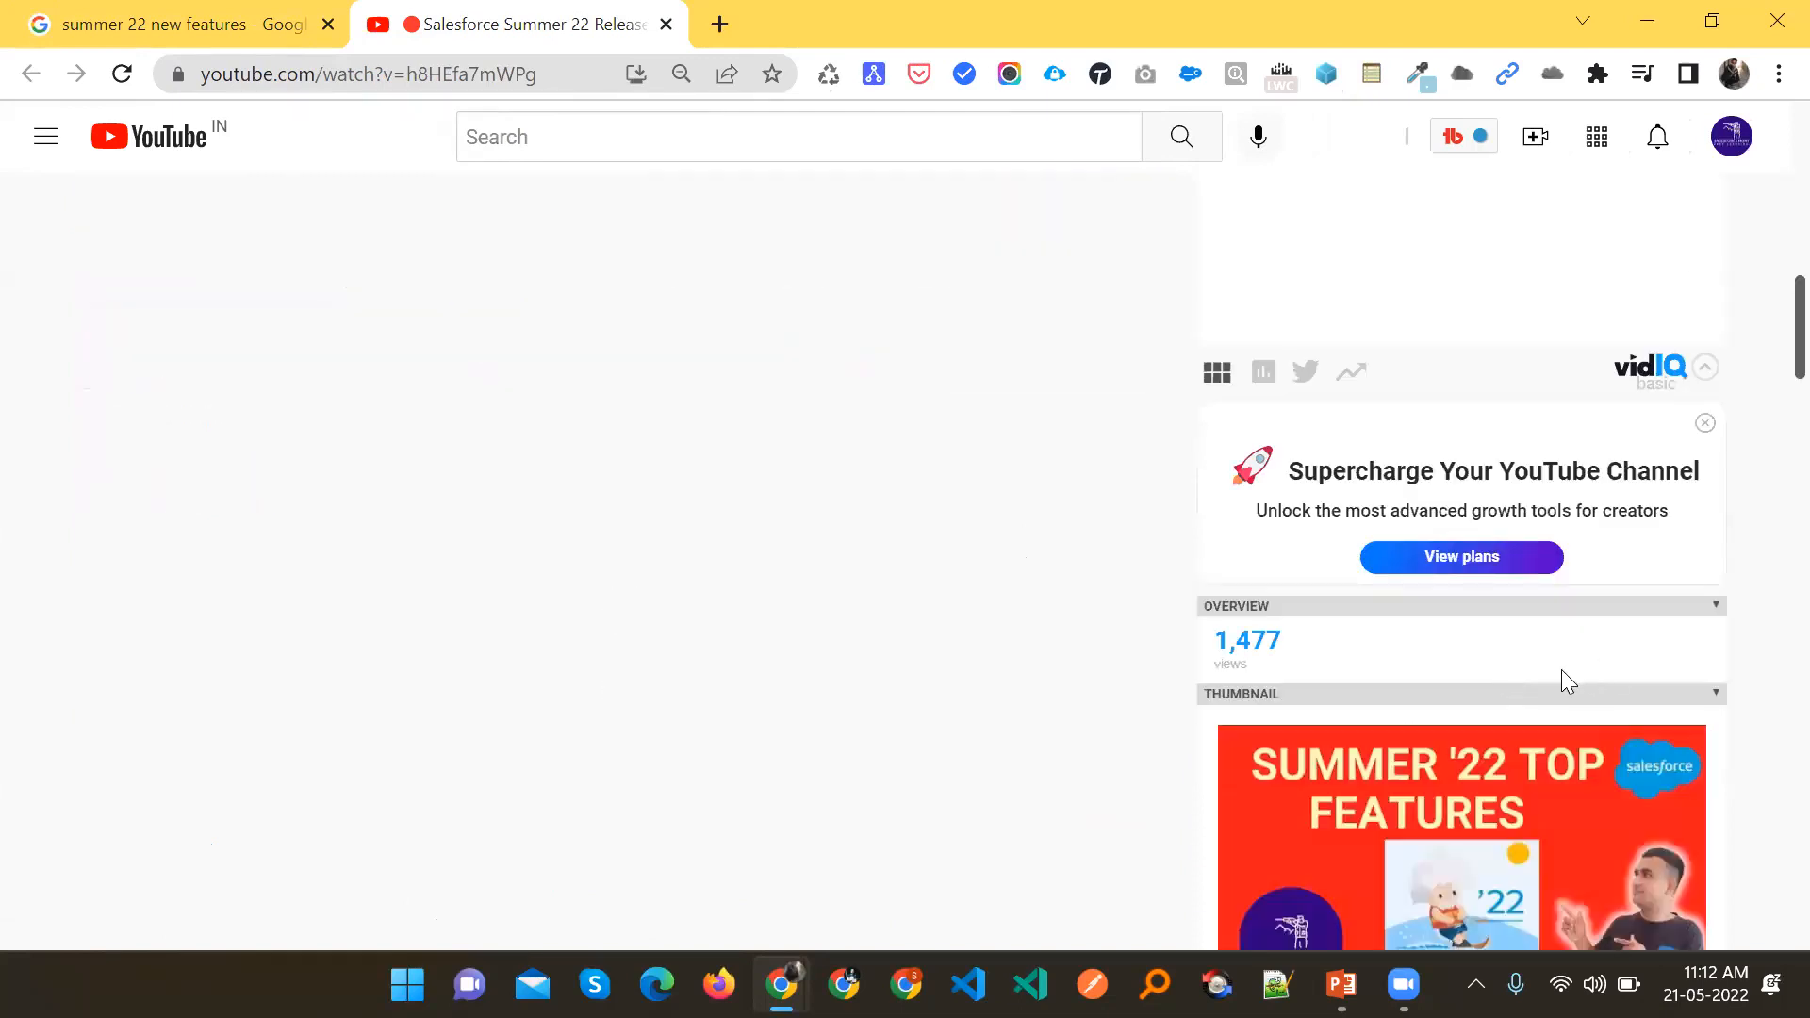
scroll(1561, 669, "down", 15)
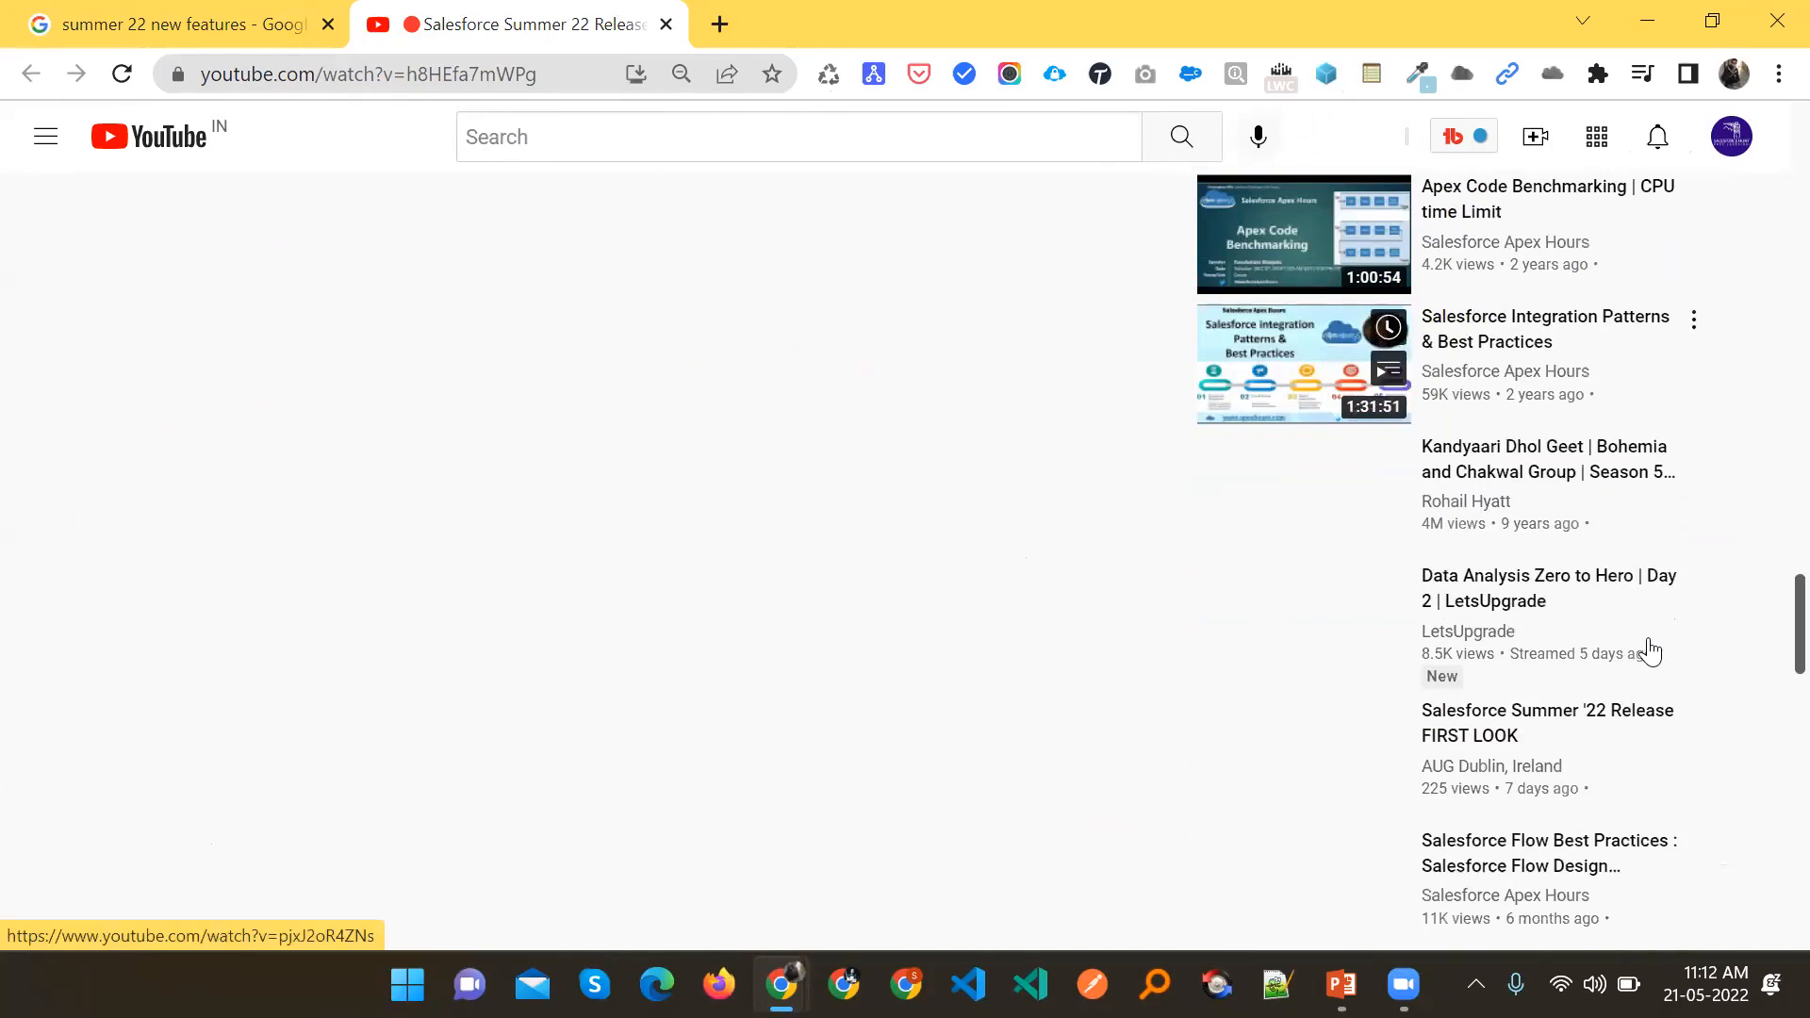
scroll(1559, 632, "down", 6)
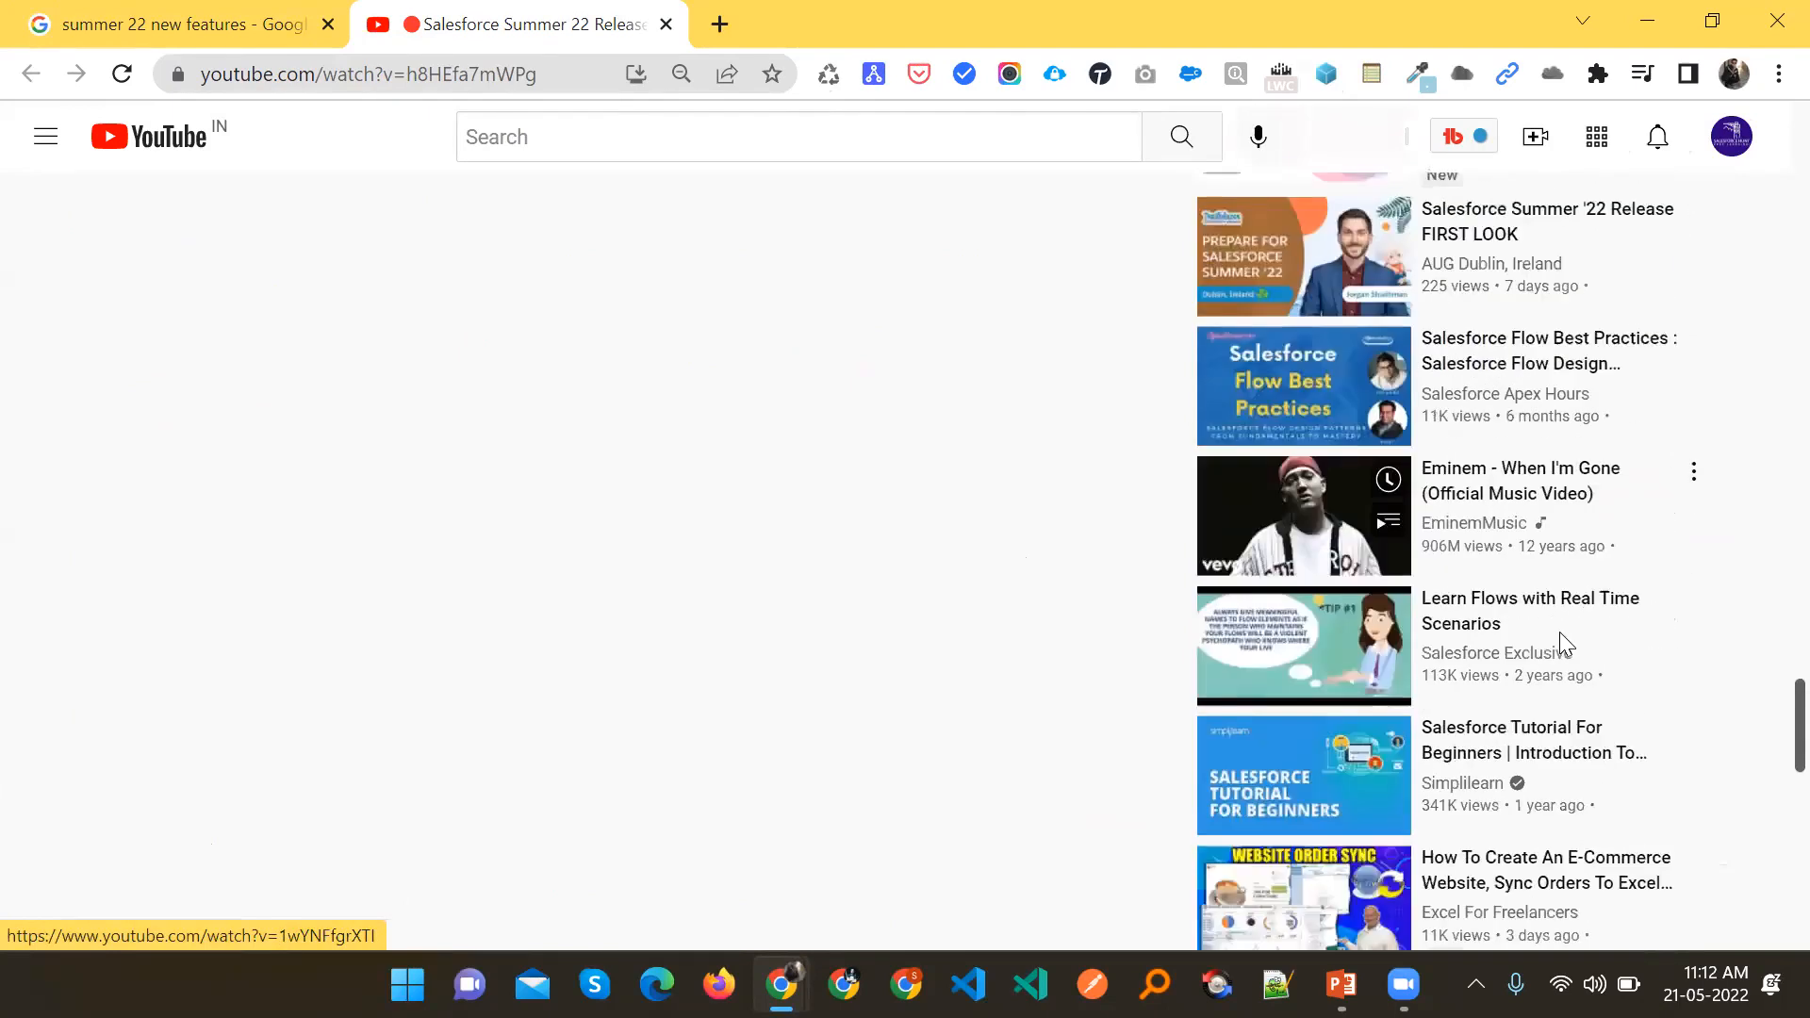
scroll(637, 387, "up", 20)
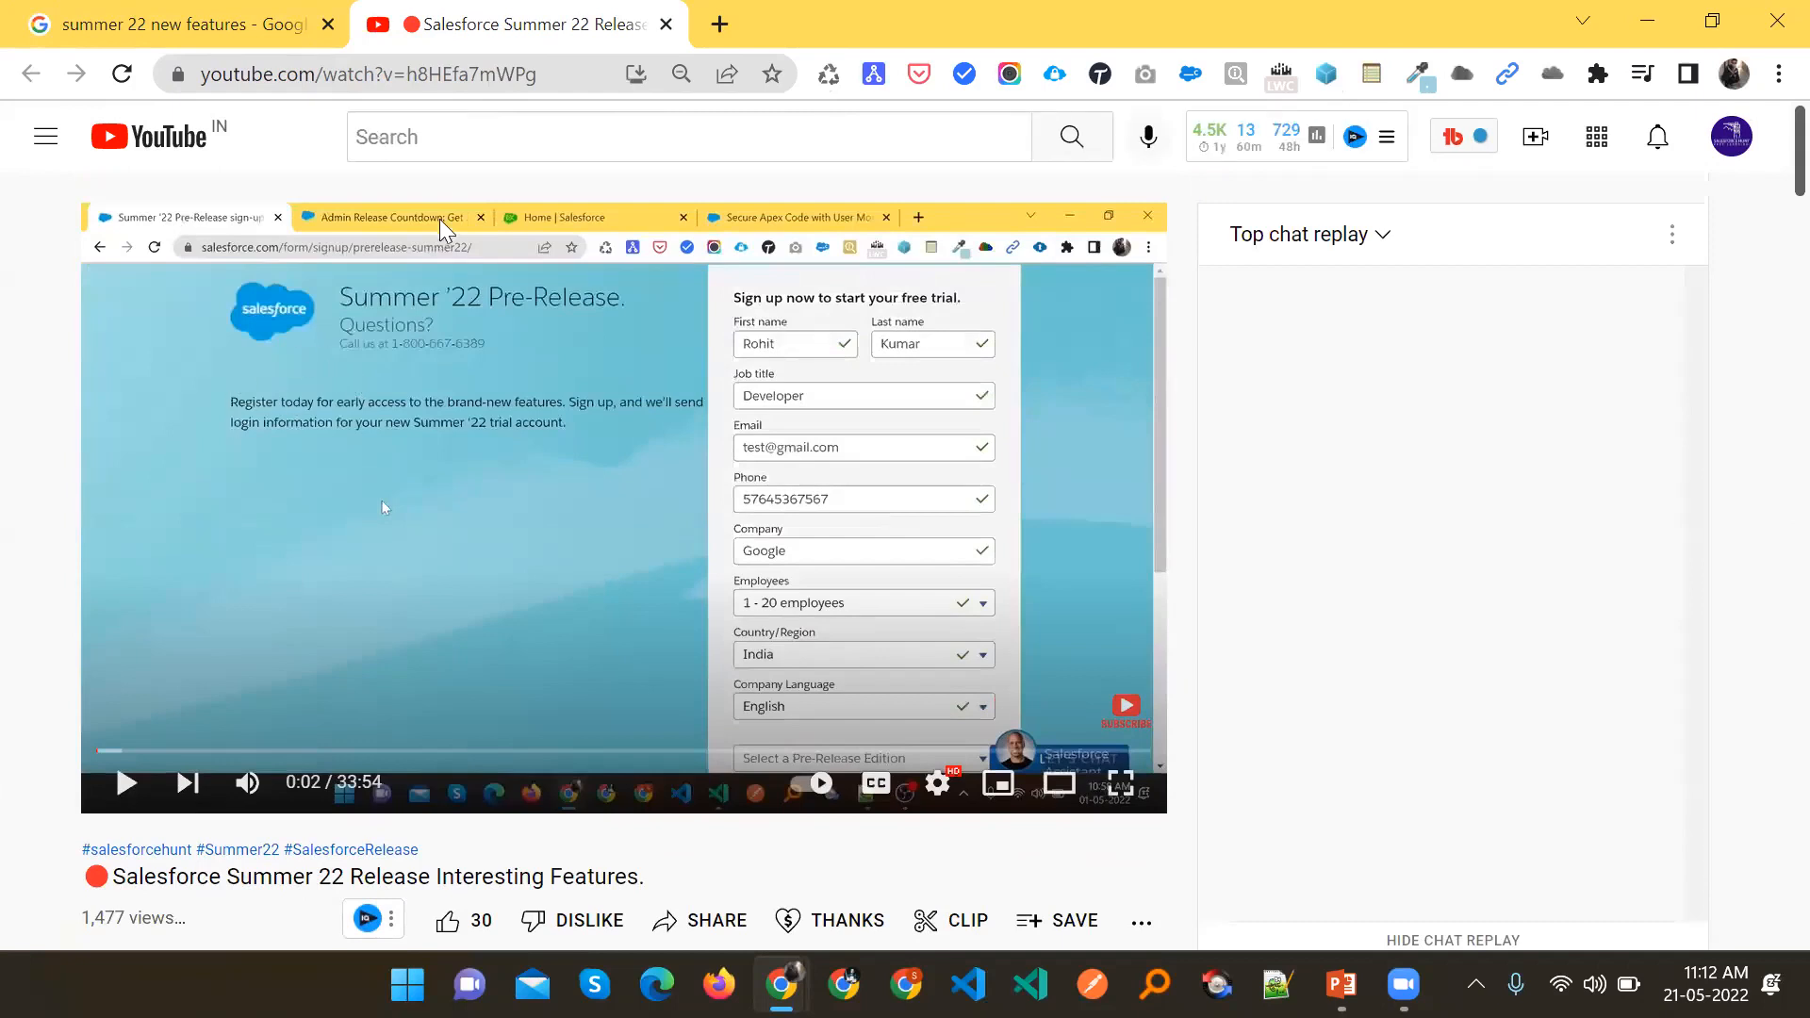
Search YouTube for "flow summer 22 fetures"
left_click(423, 133)
type("fl")
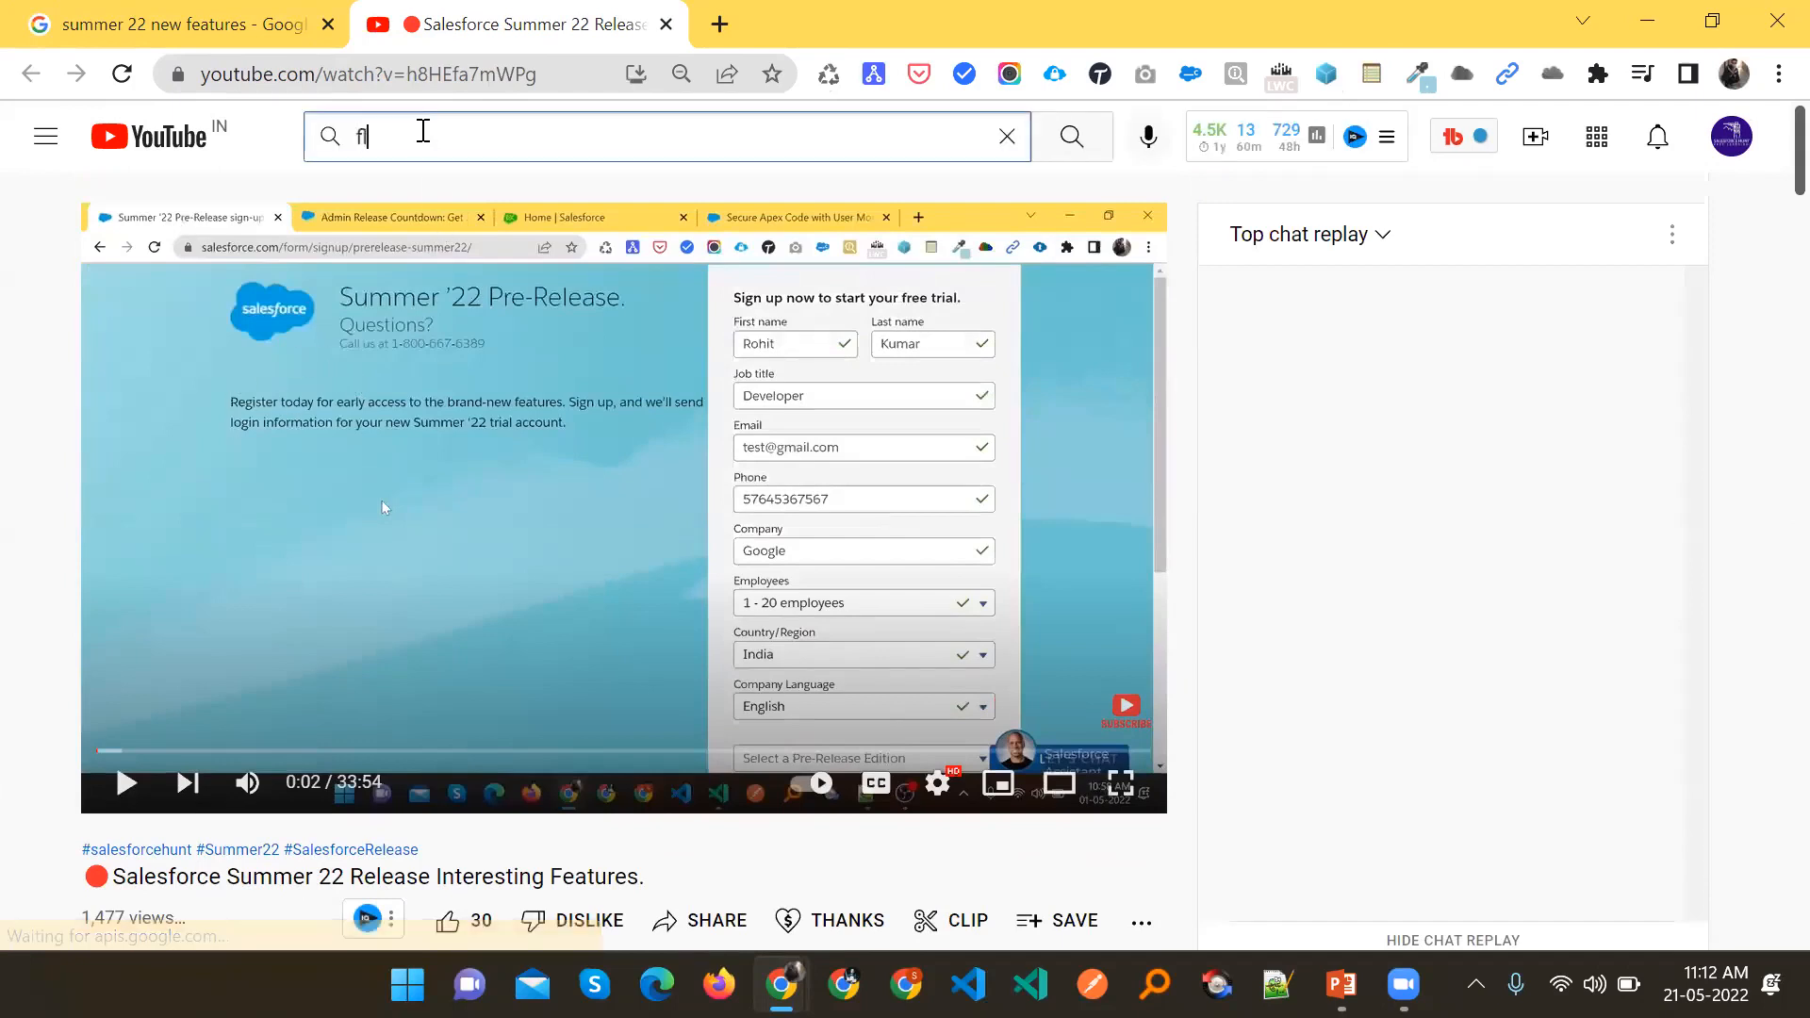
type("ow summ")
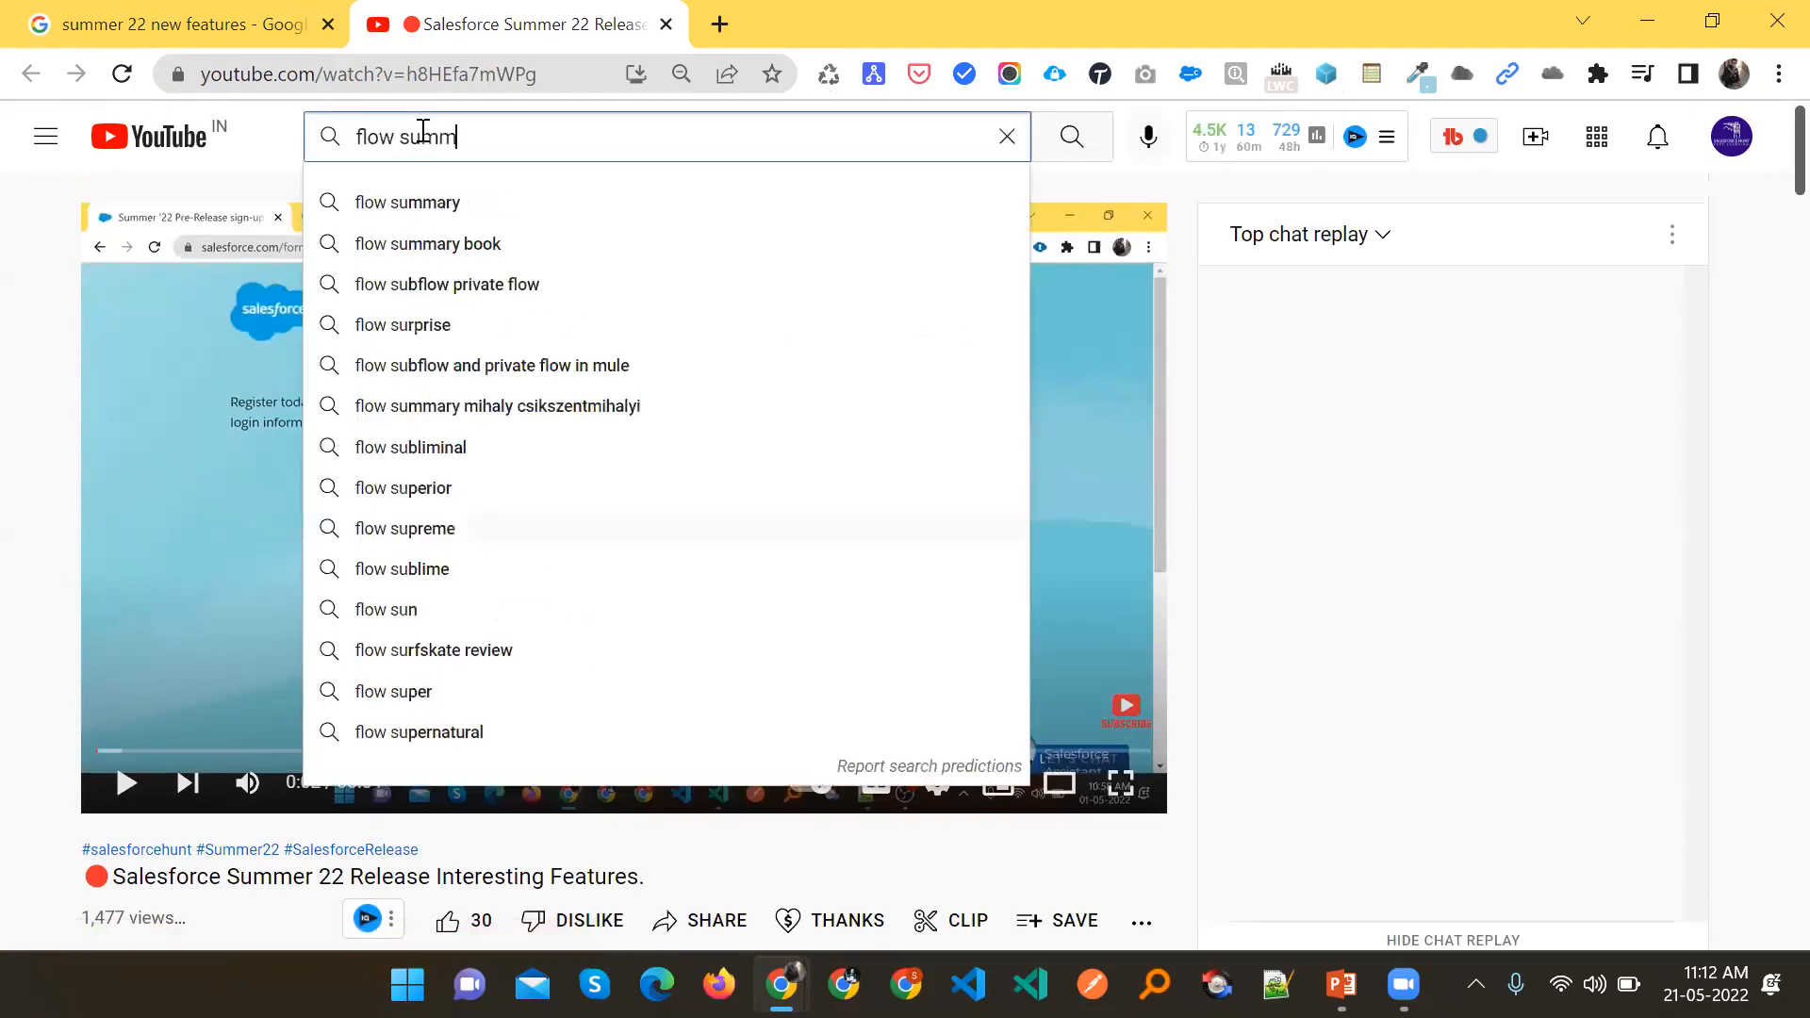
type("er 22 fetures")
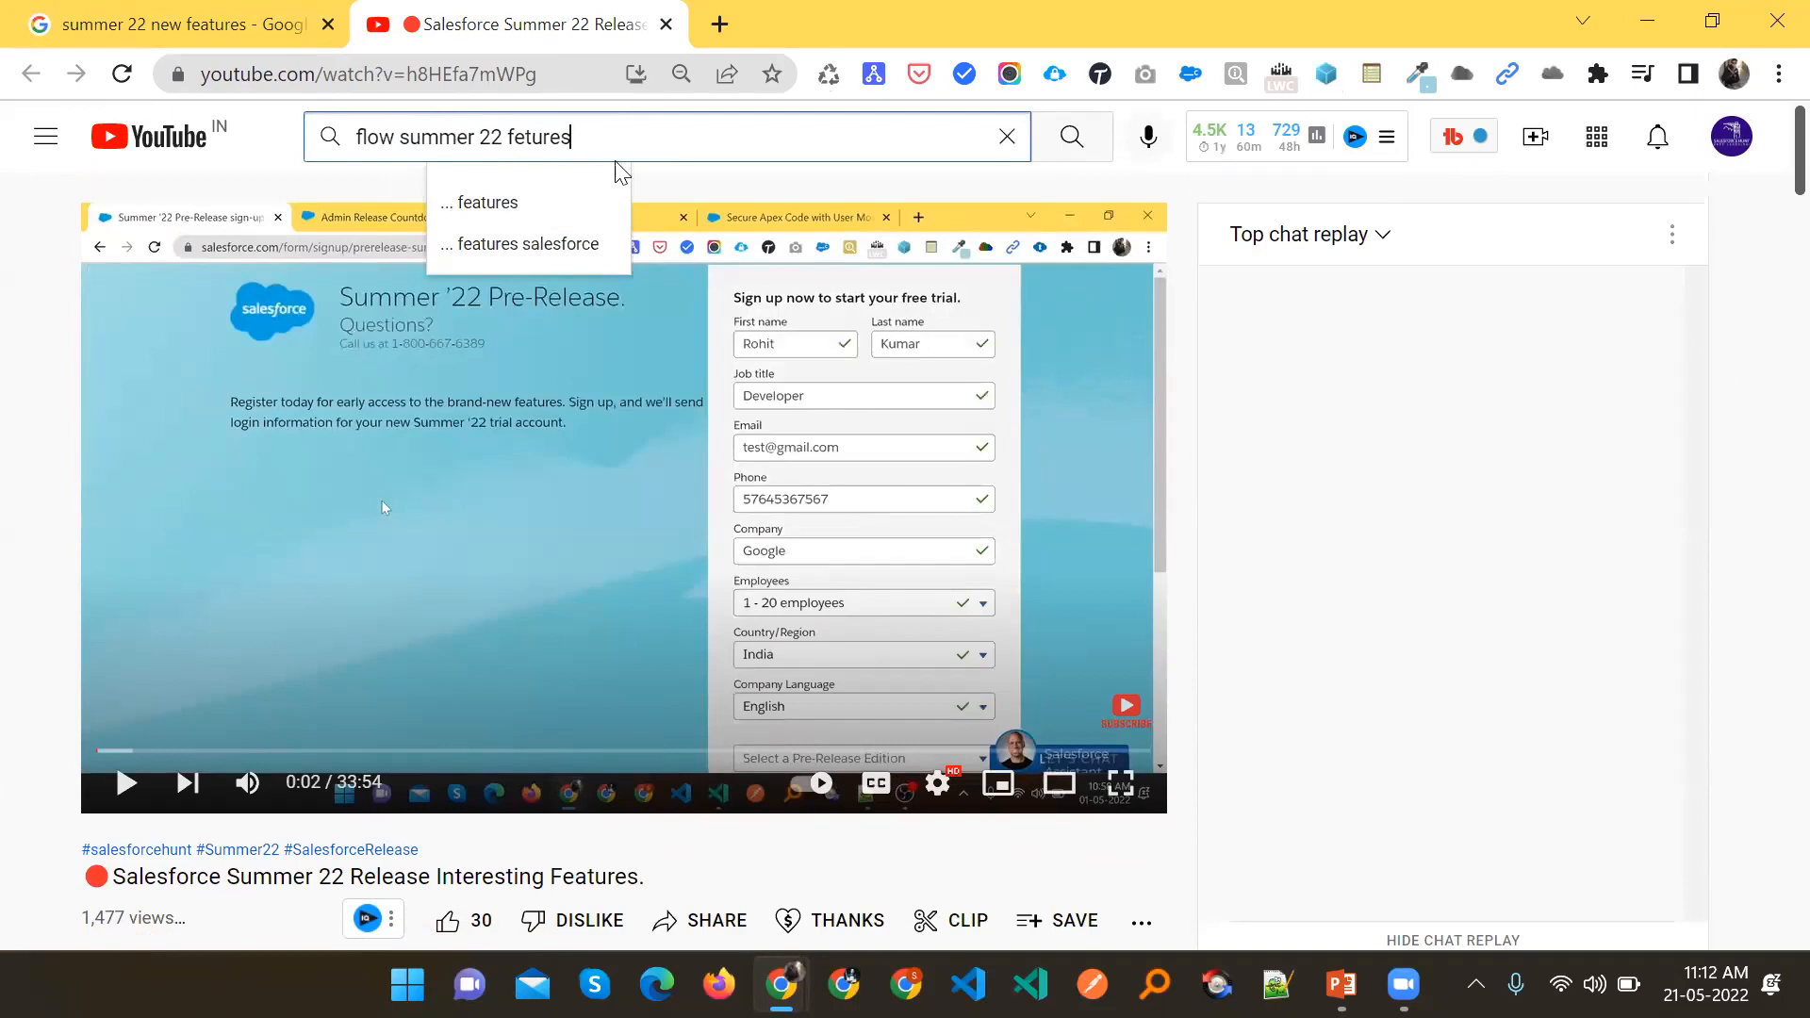
key("Return")
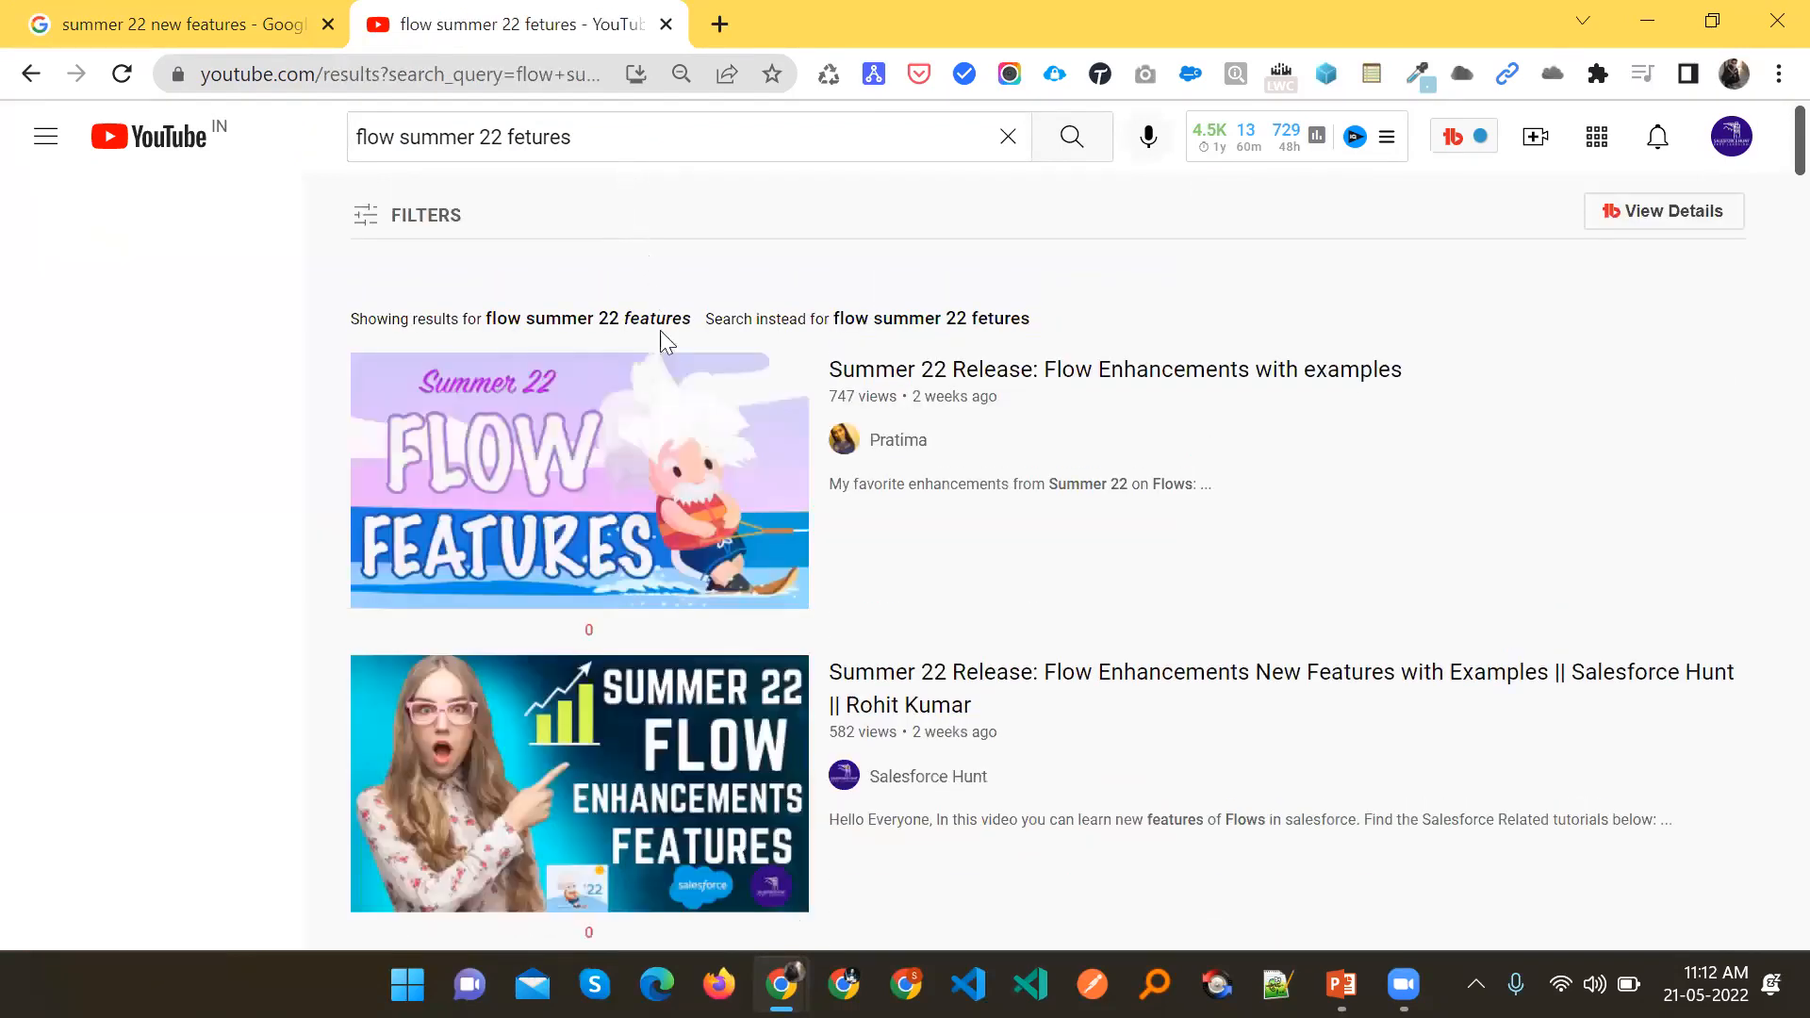
Open the Salesforce Hunt video on Summer 22 flow enhancements in a new tab and pause it
scroll(636, 461, "down", 5)
scroll(620, 548, "up", 4)
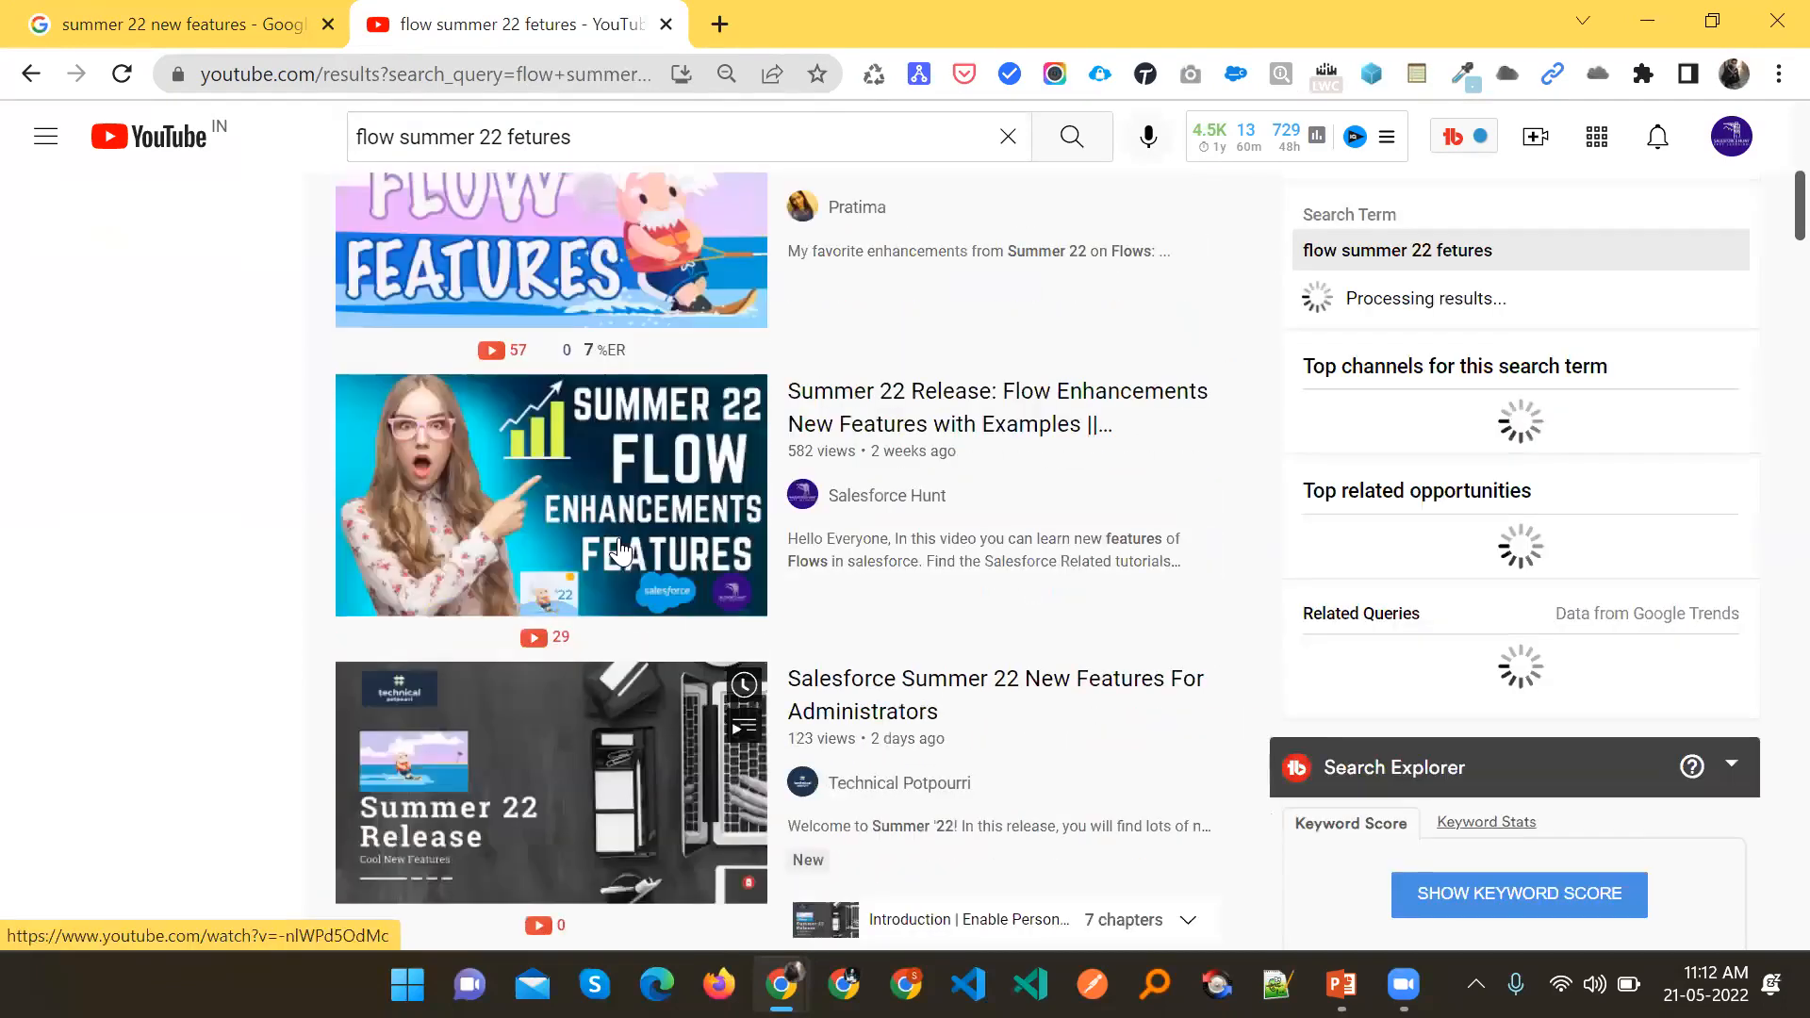
left_click_drag(900, 514, 812, 21)
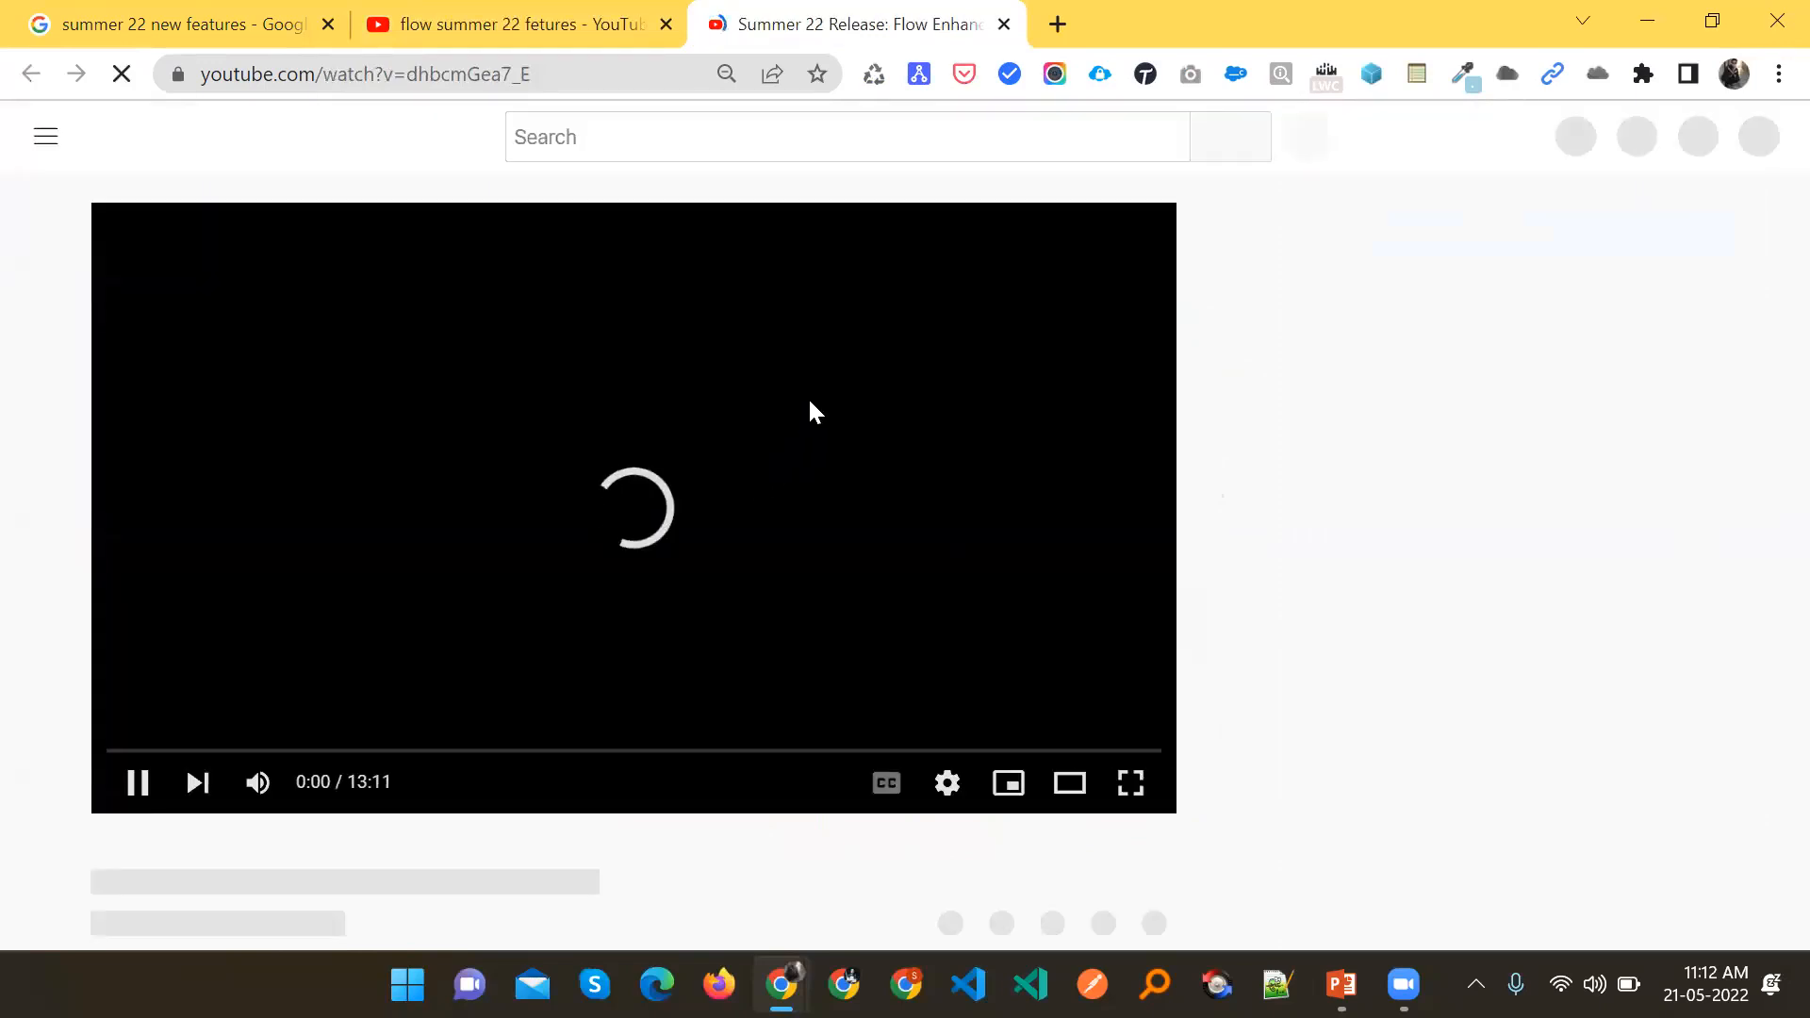
left_click(755, 432)
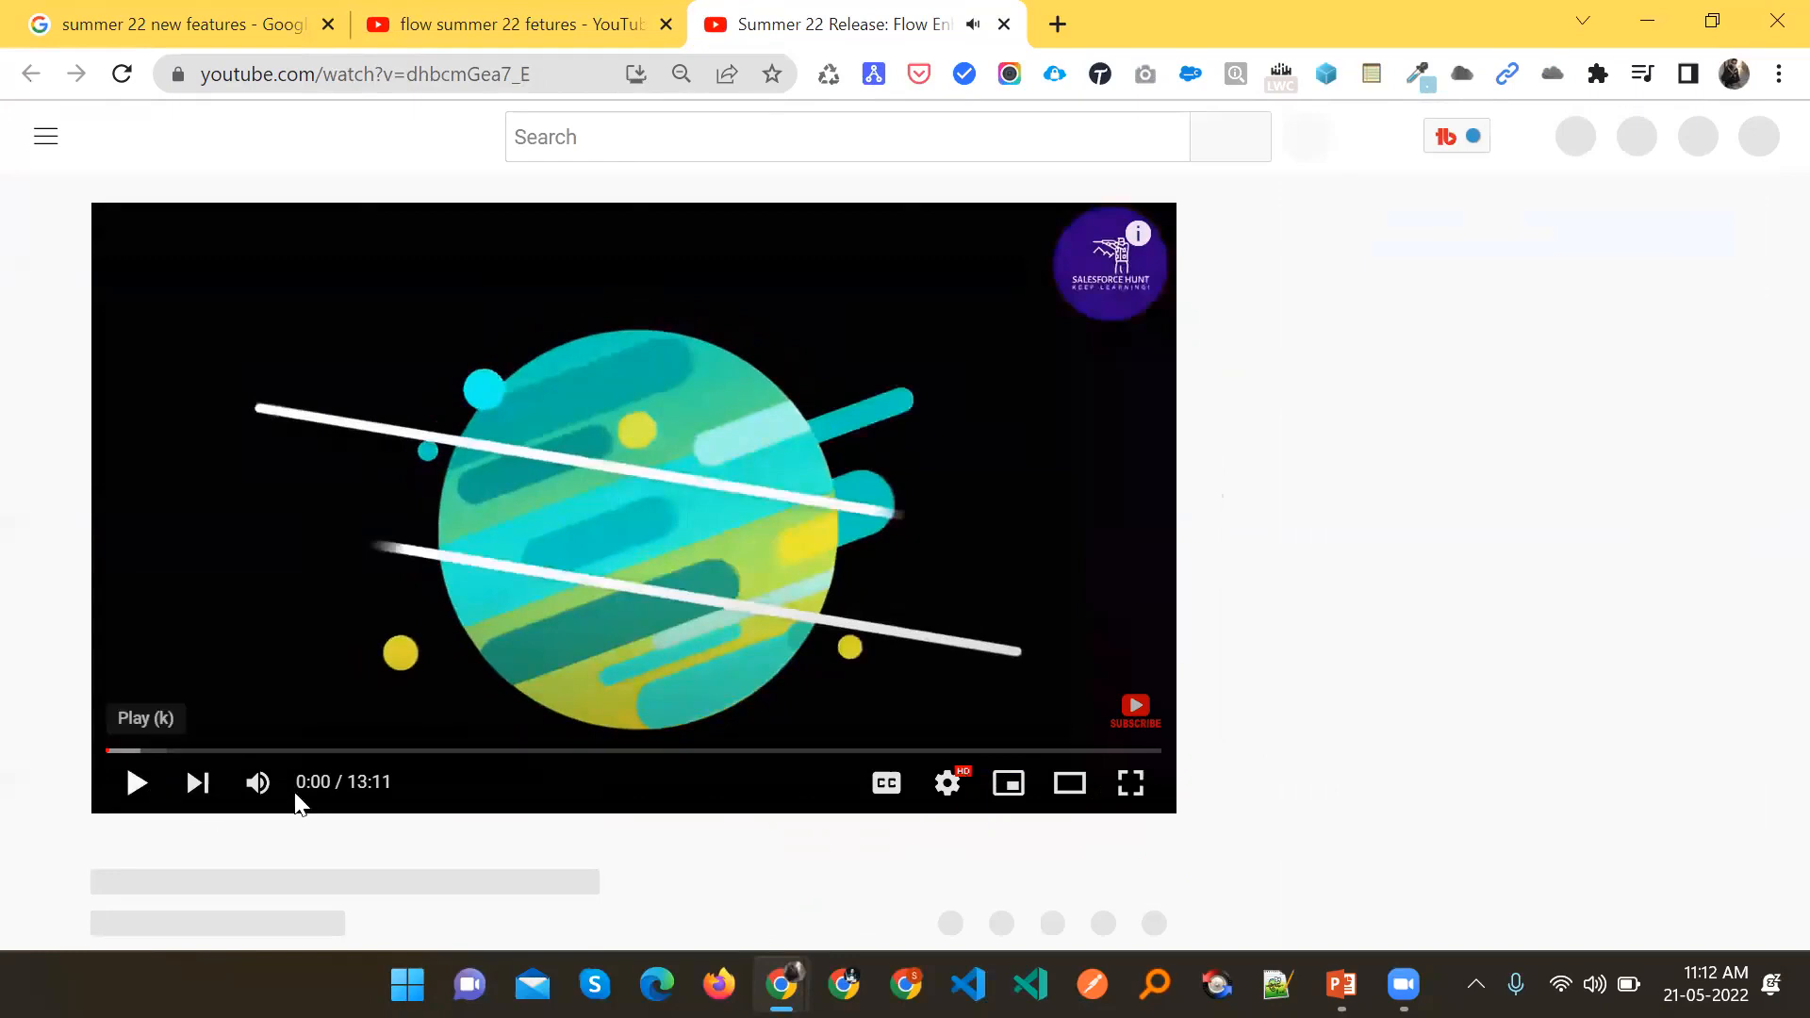
Return to the "Salesforce Summer 22 Release Interesting Features" video and pause it on the pre-release sign-up page, clearing any screen annotations
left_click(533, 19)
left_click(38, 87)
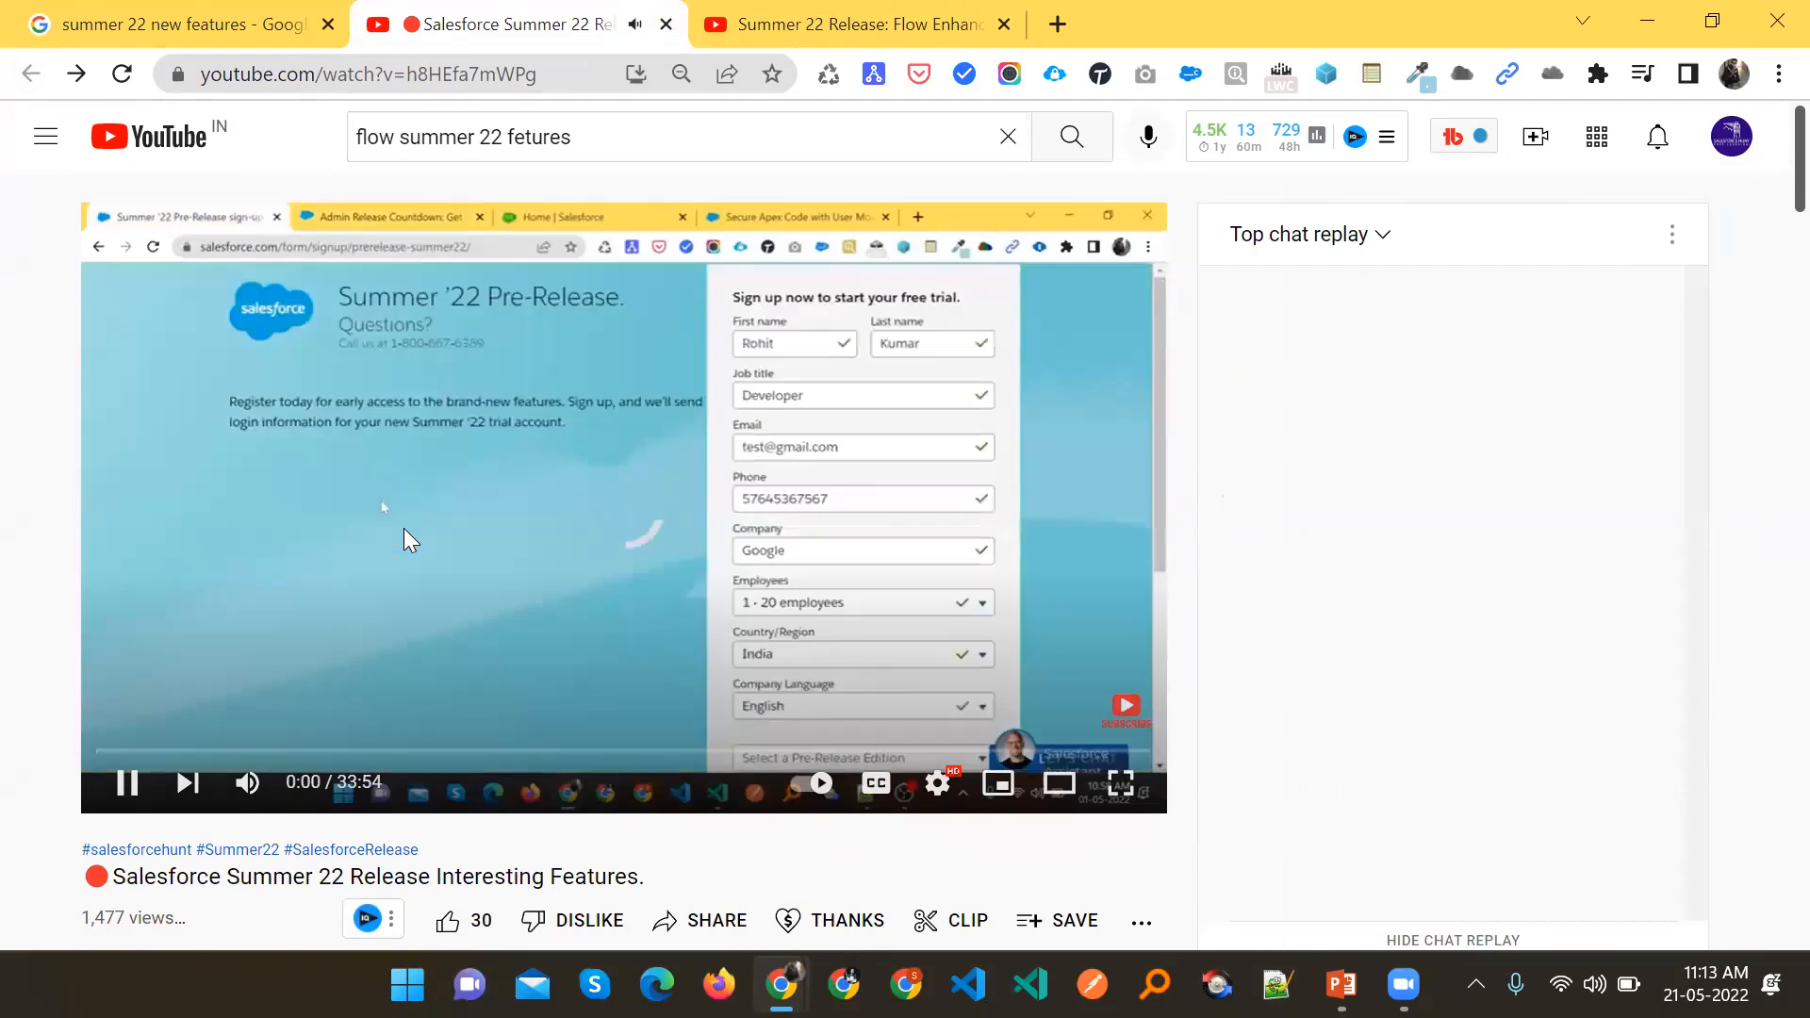
left_click(125, 790)
left_click(125, 790)
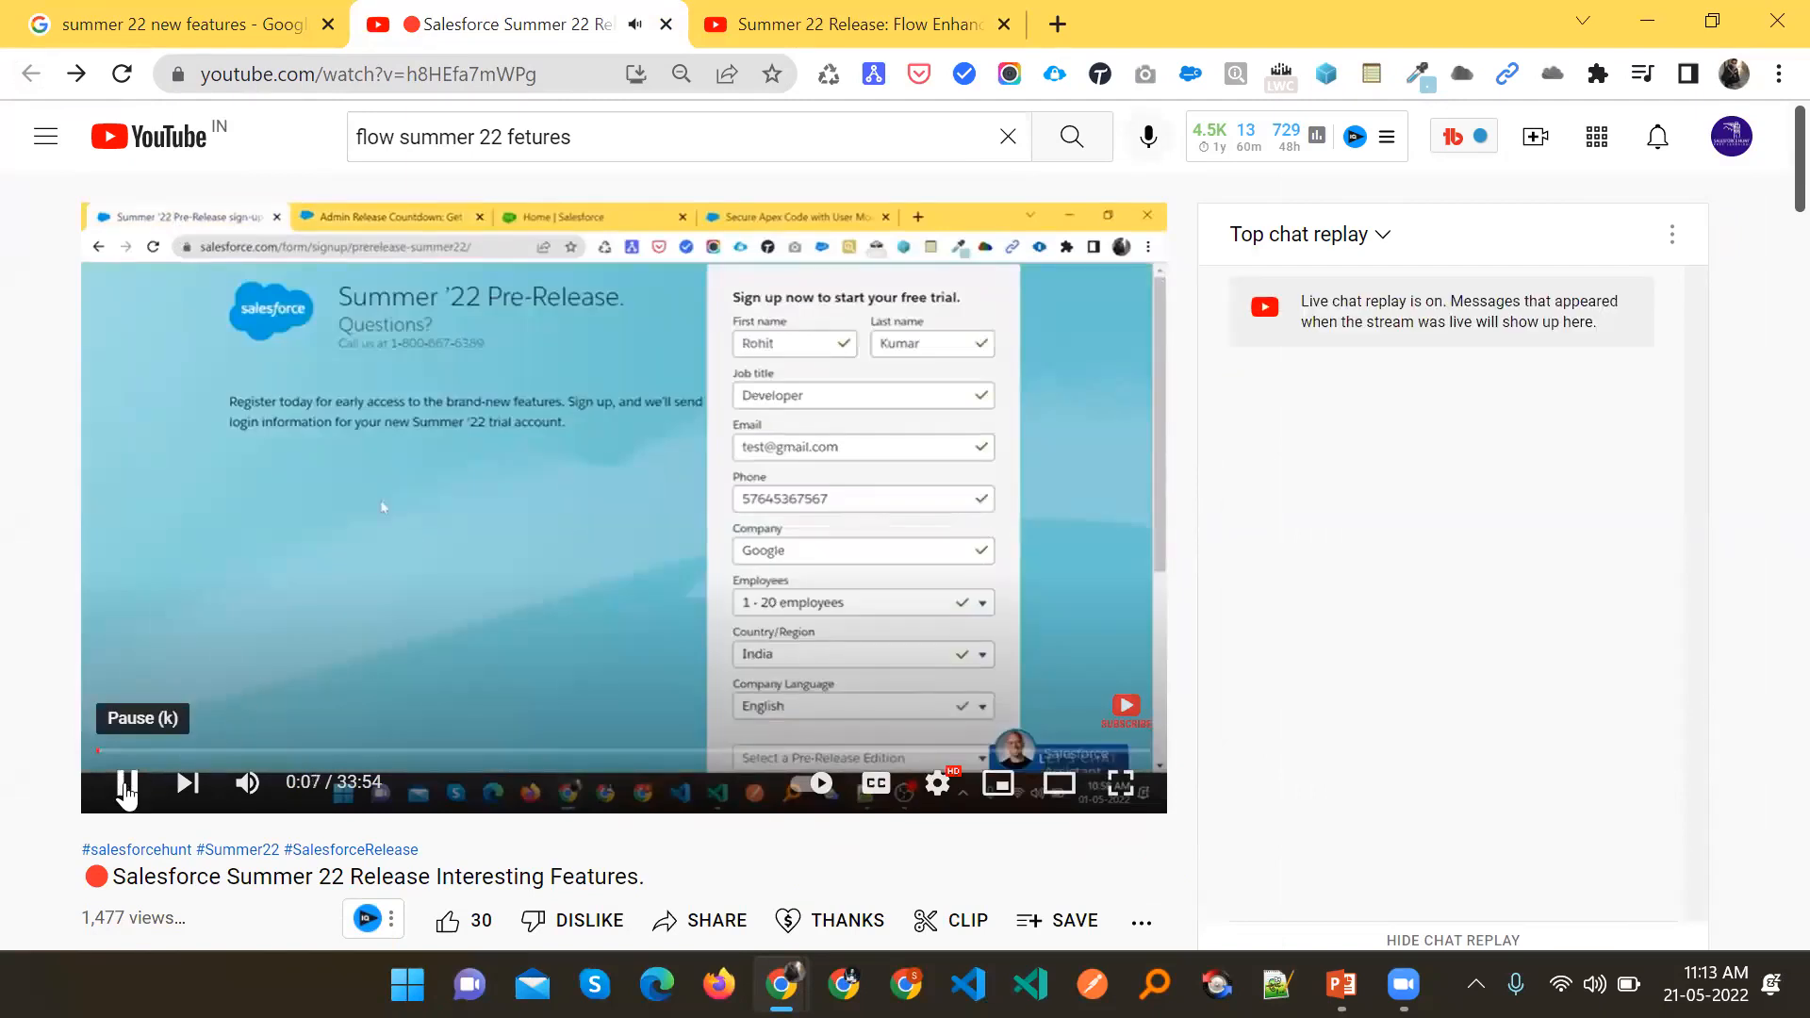
left_click(128, 784)
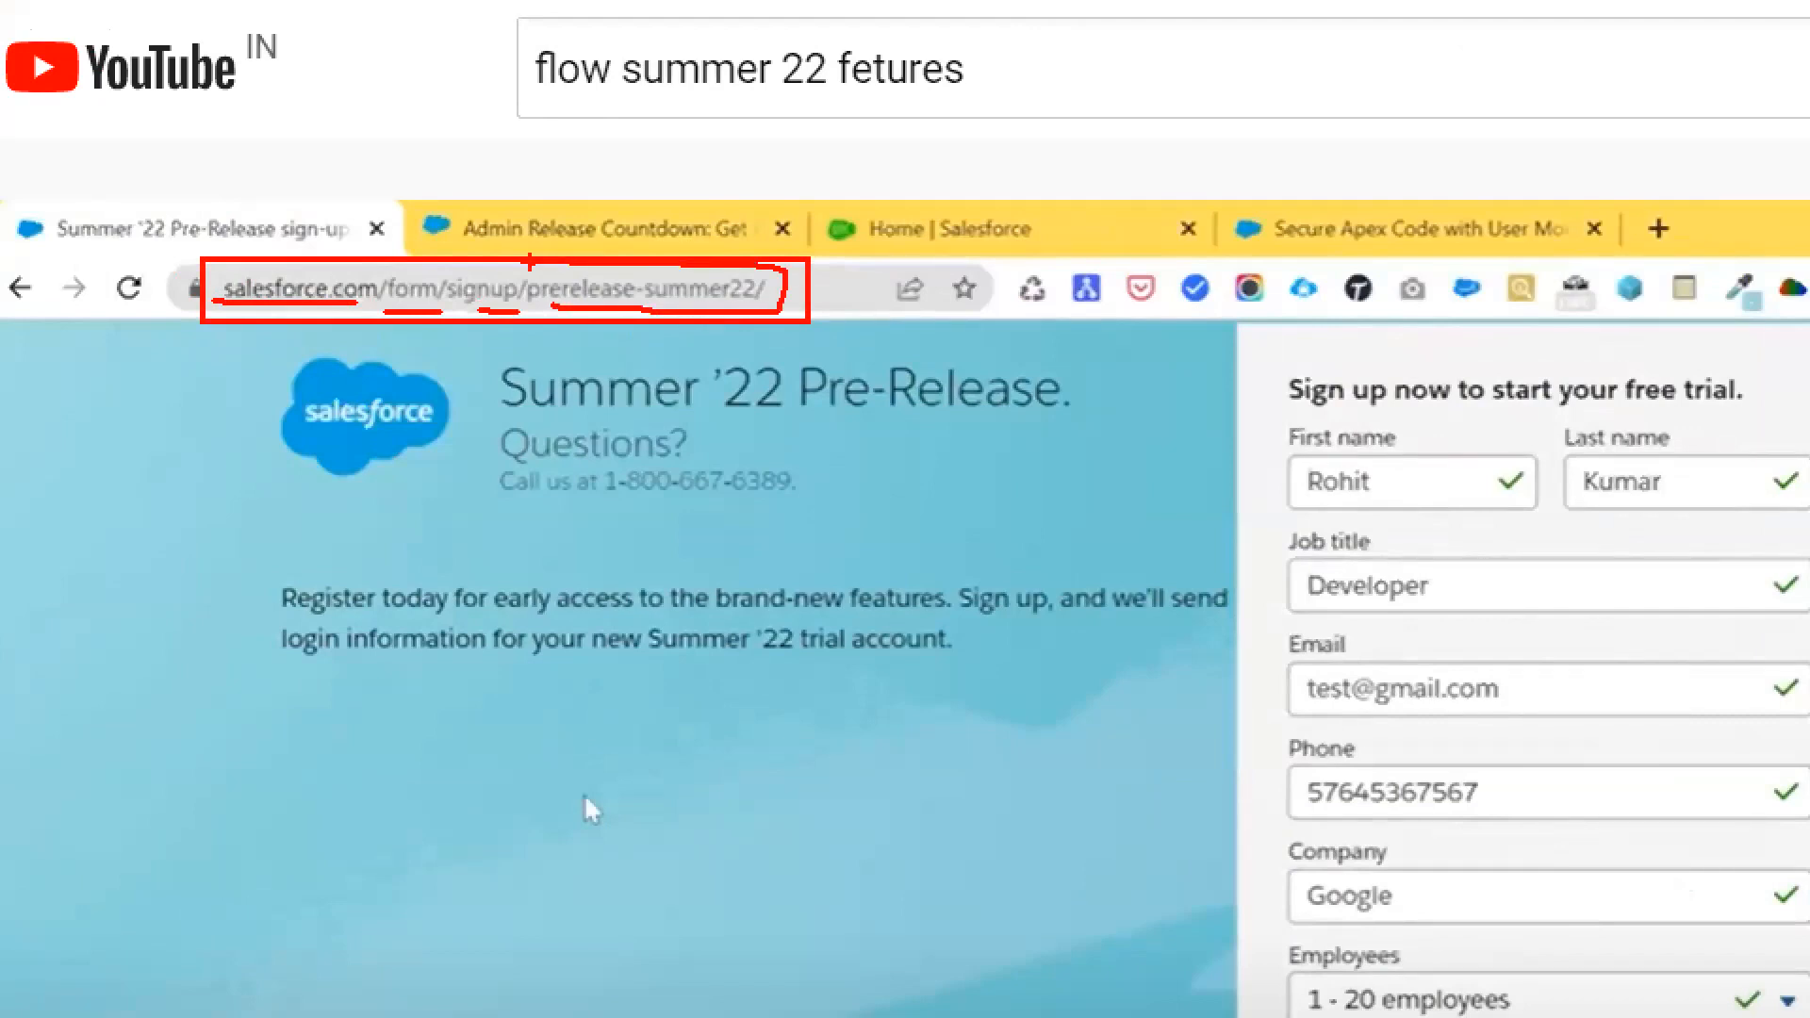
key("Escape")
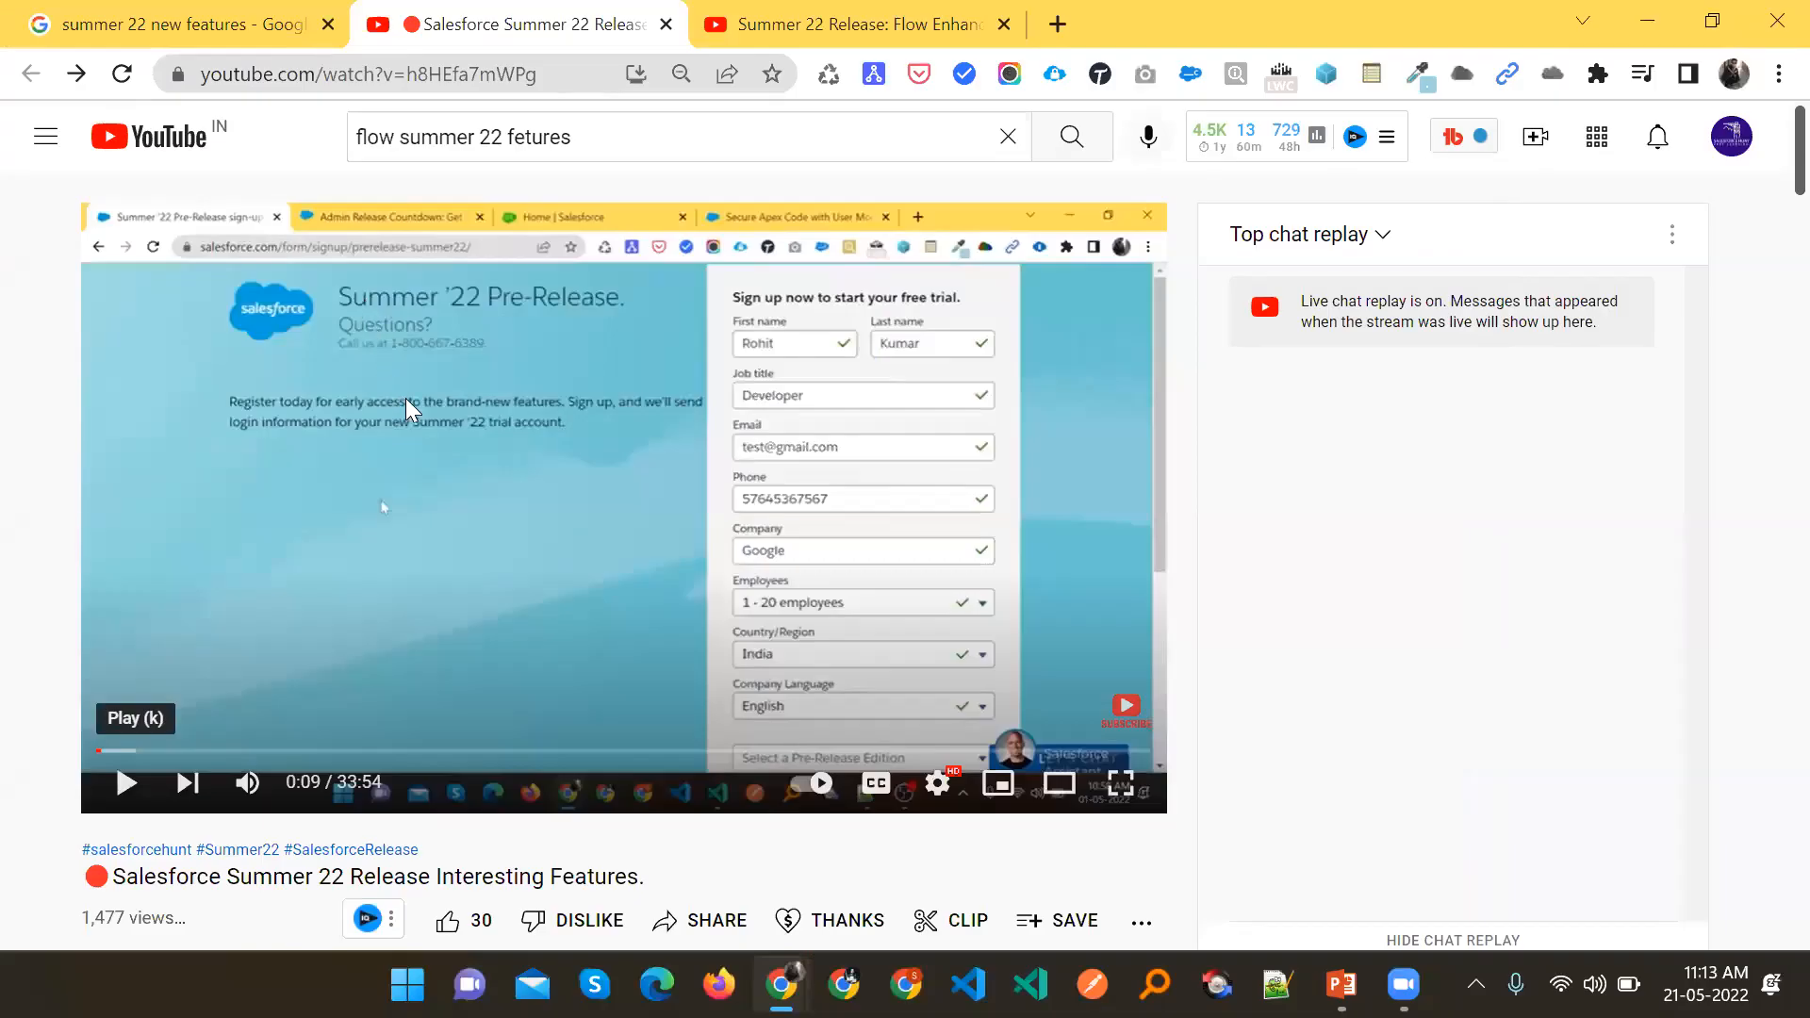
Open salesforce.com/form/signup/prerelease-summer22/ in a new browser tab
left_click(1058, 26)
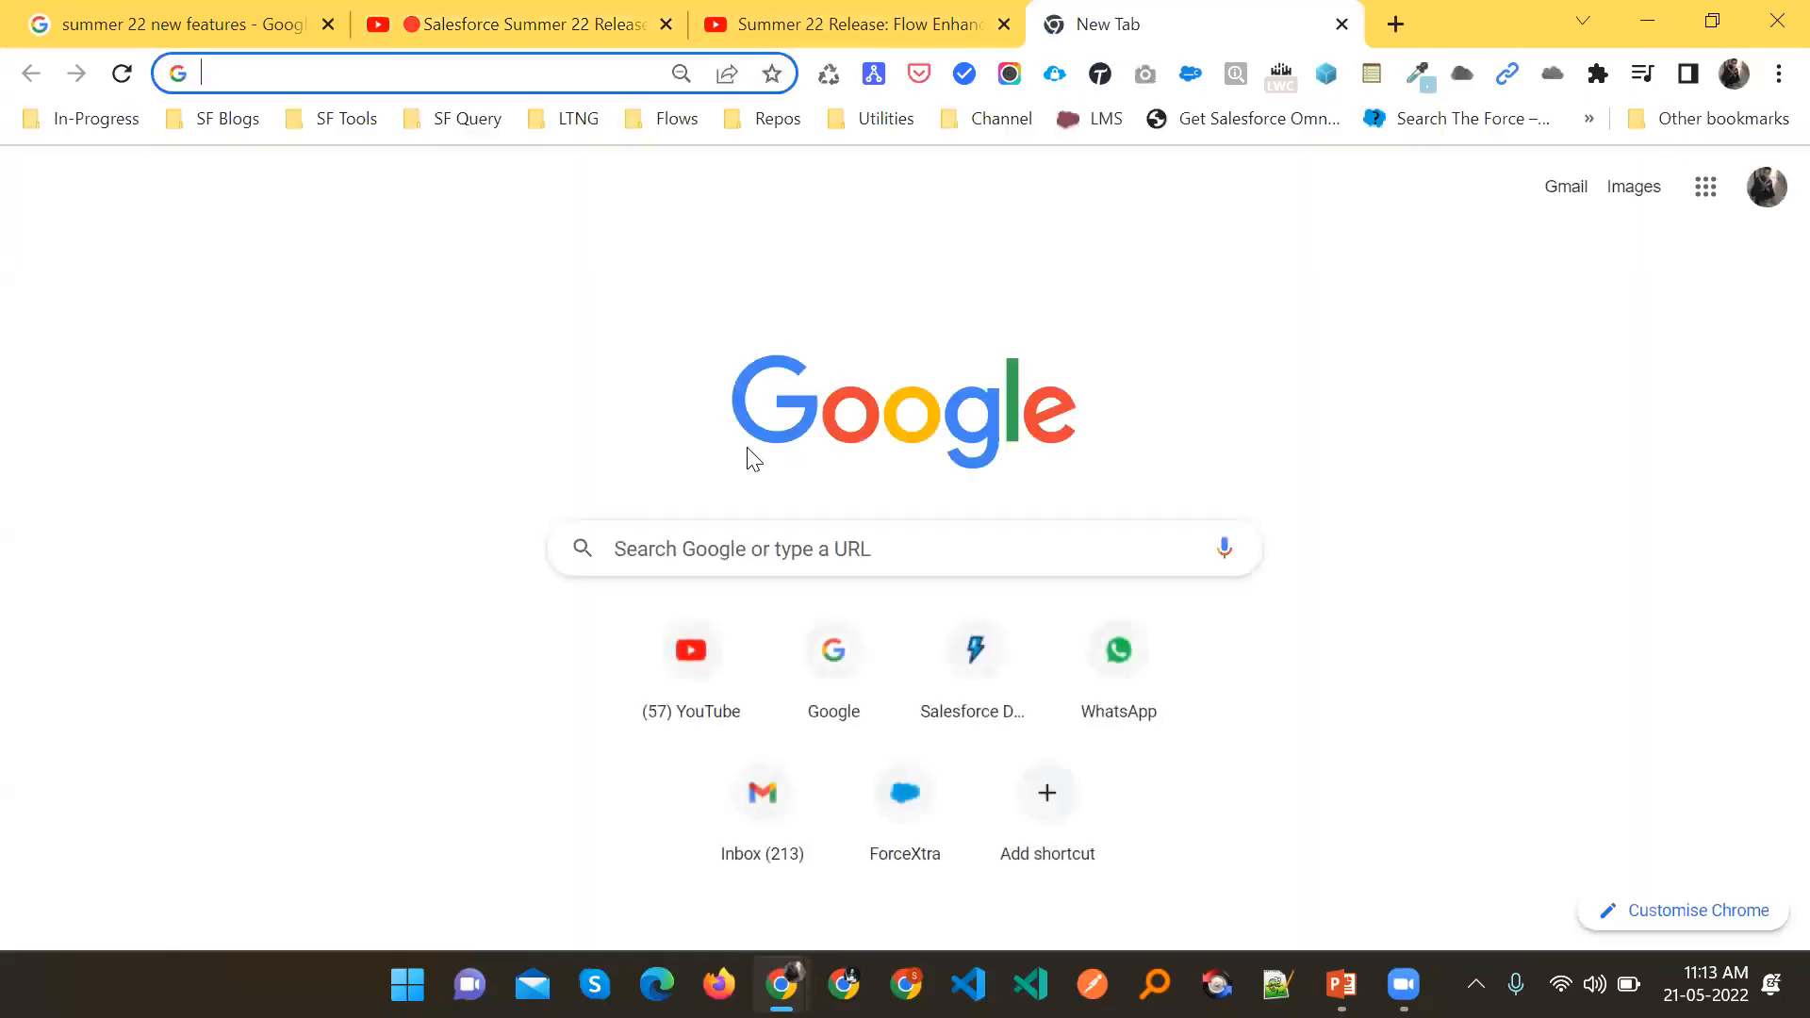
type("salesforc")
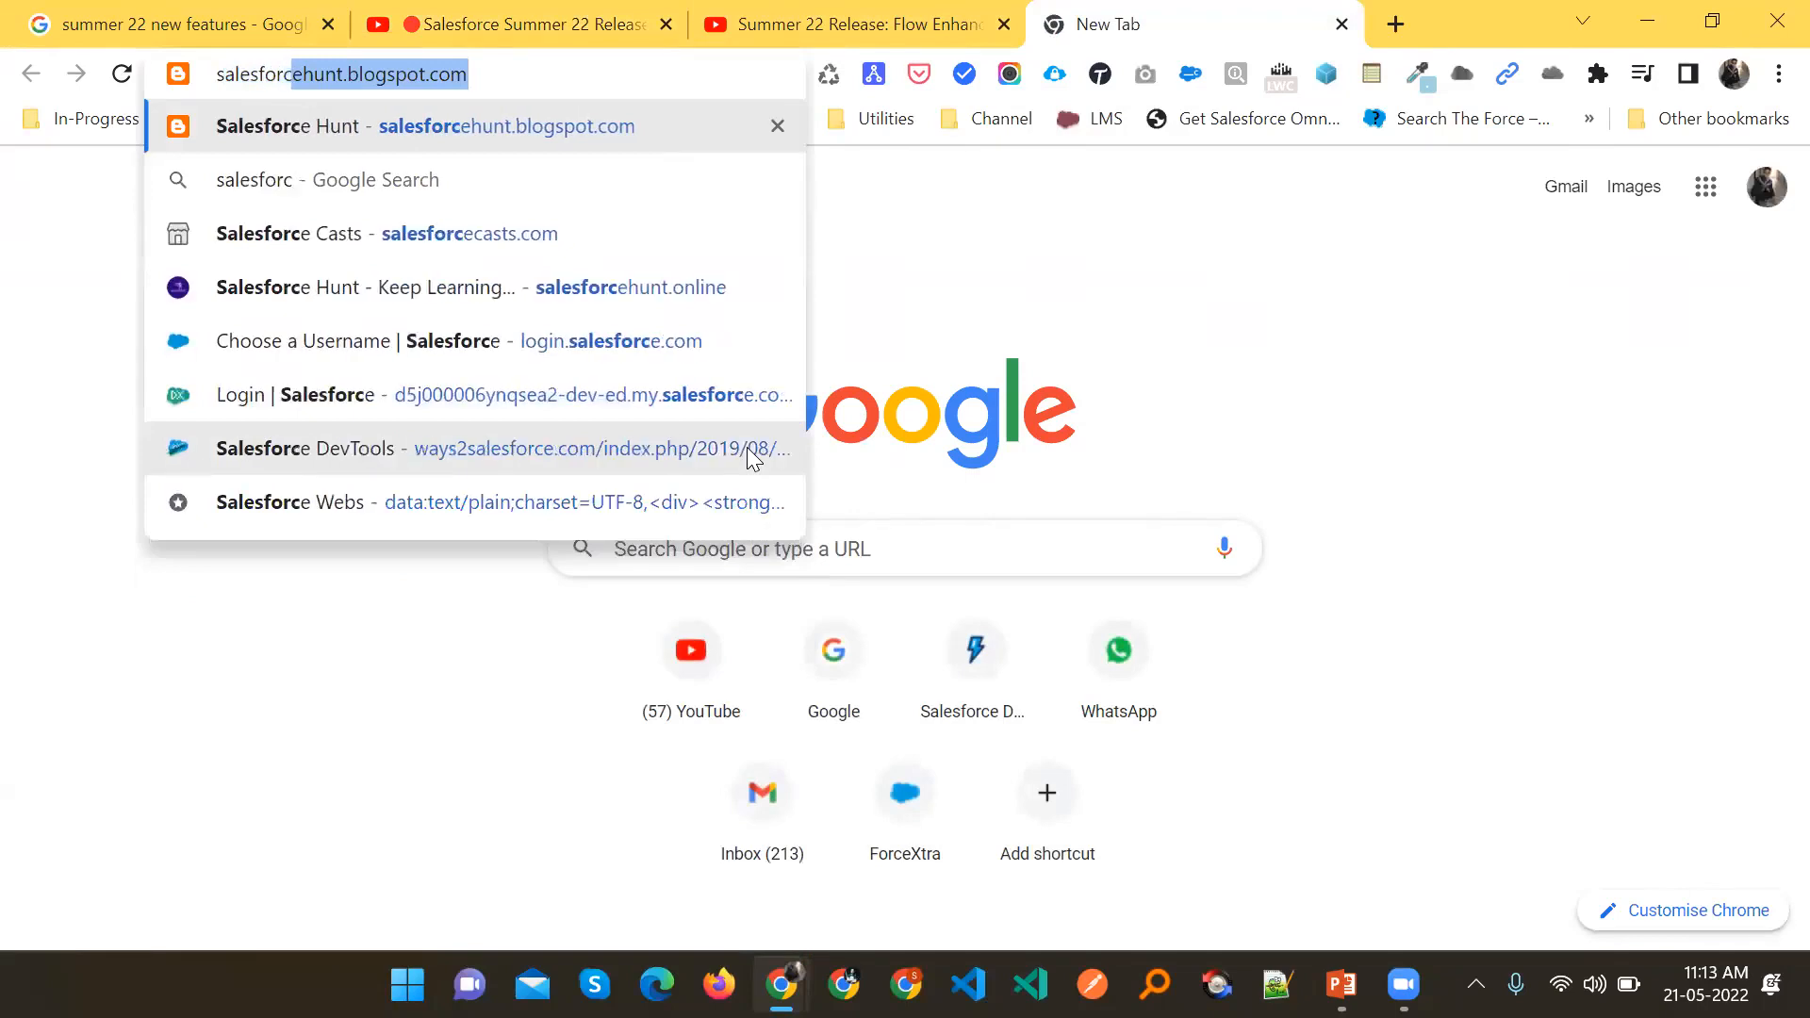
type("e.c")
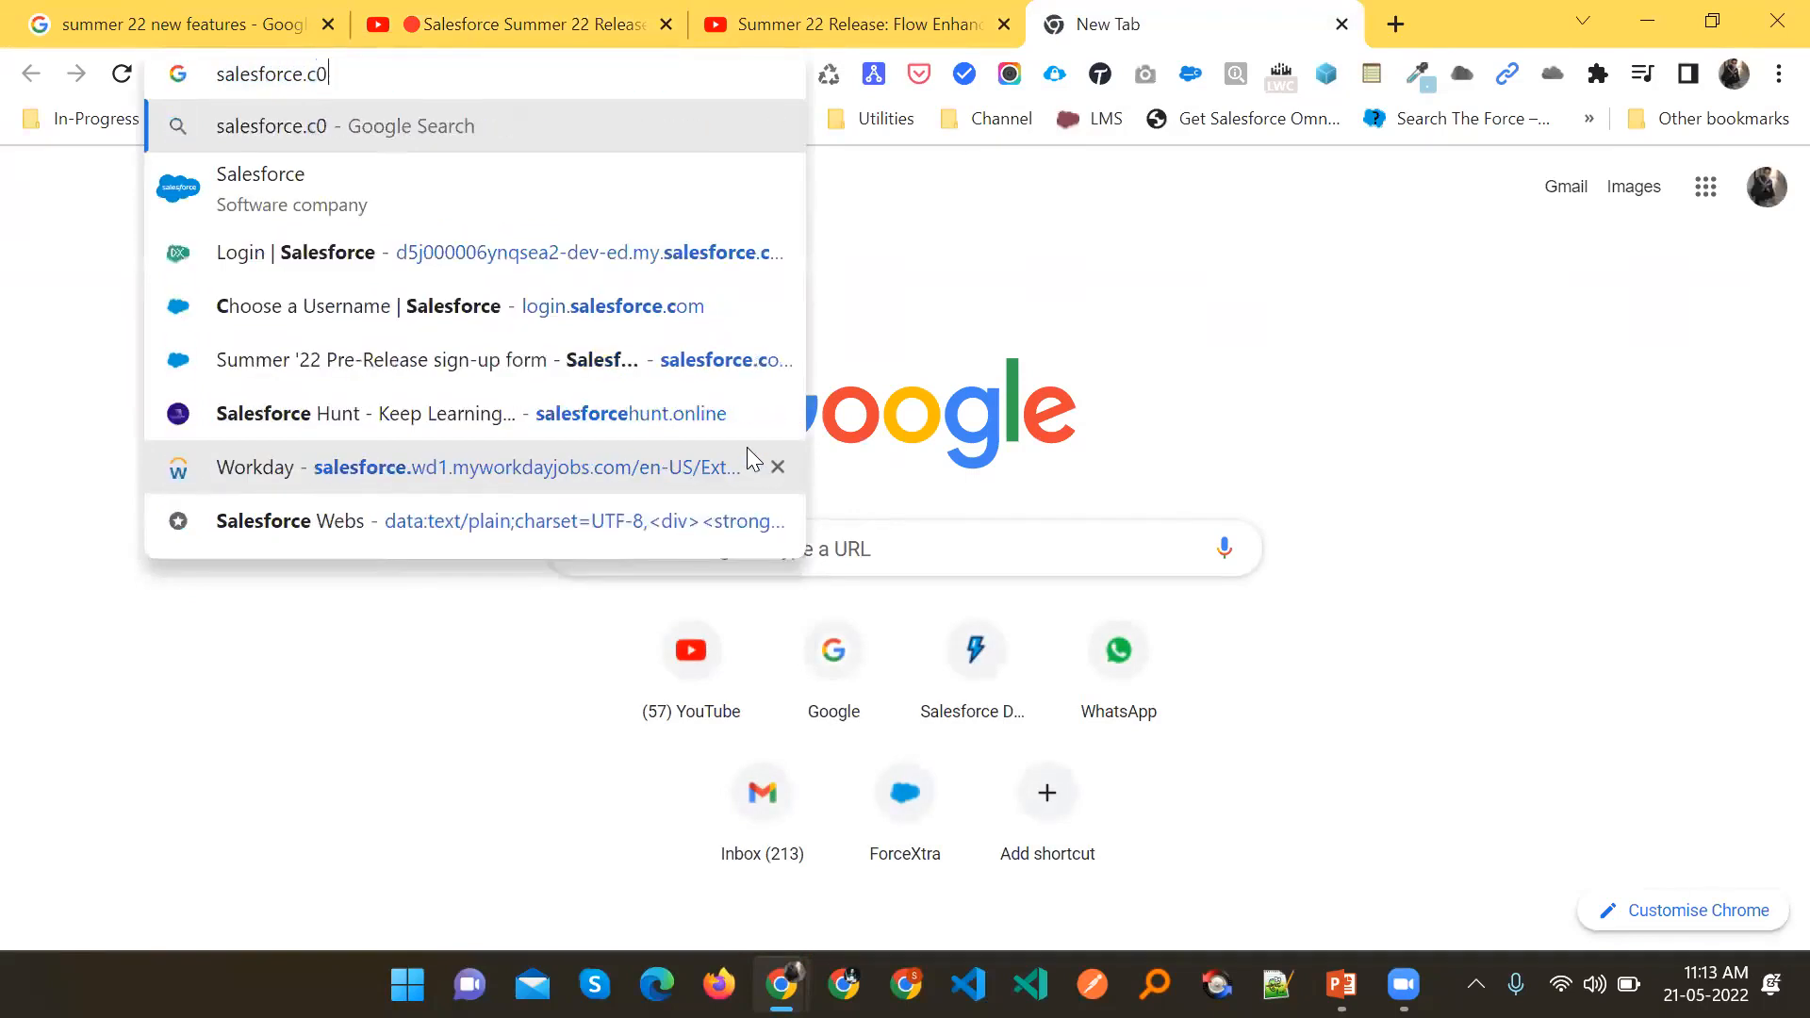
type("om/form")
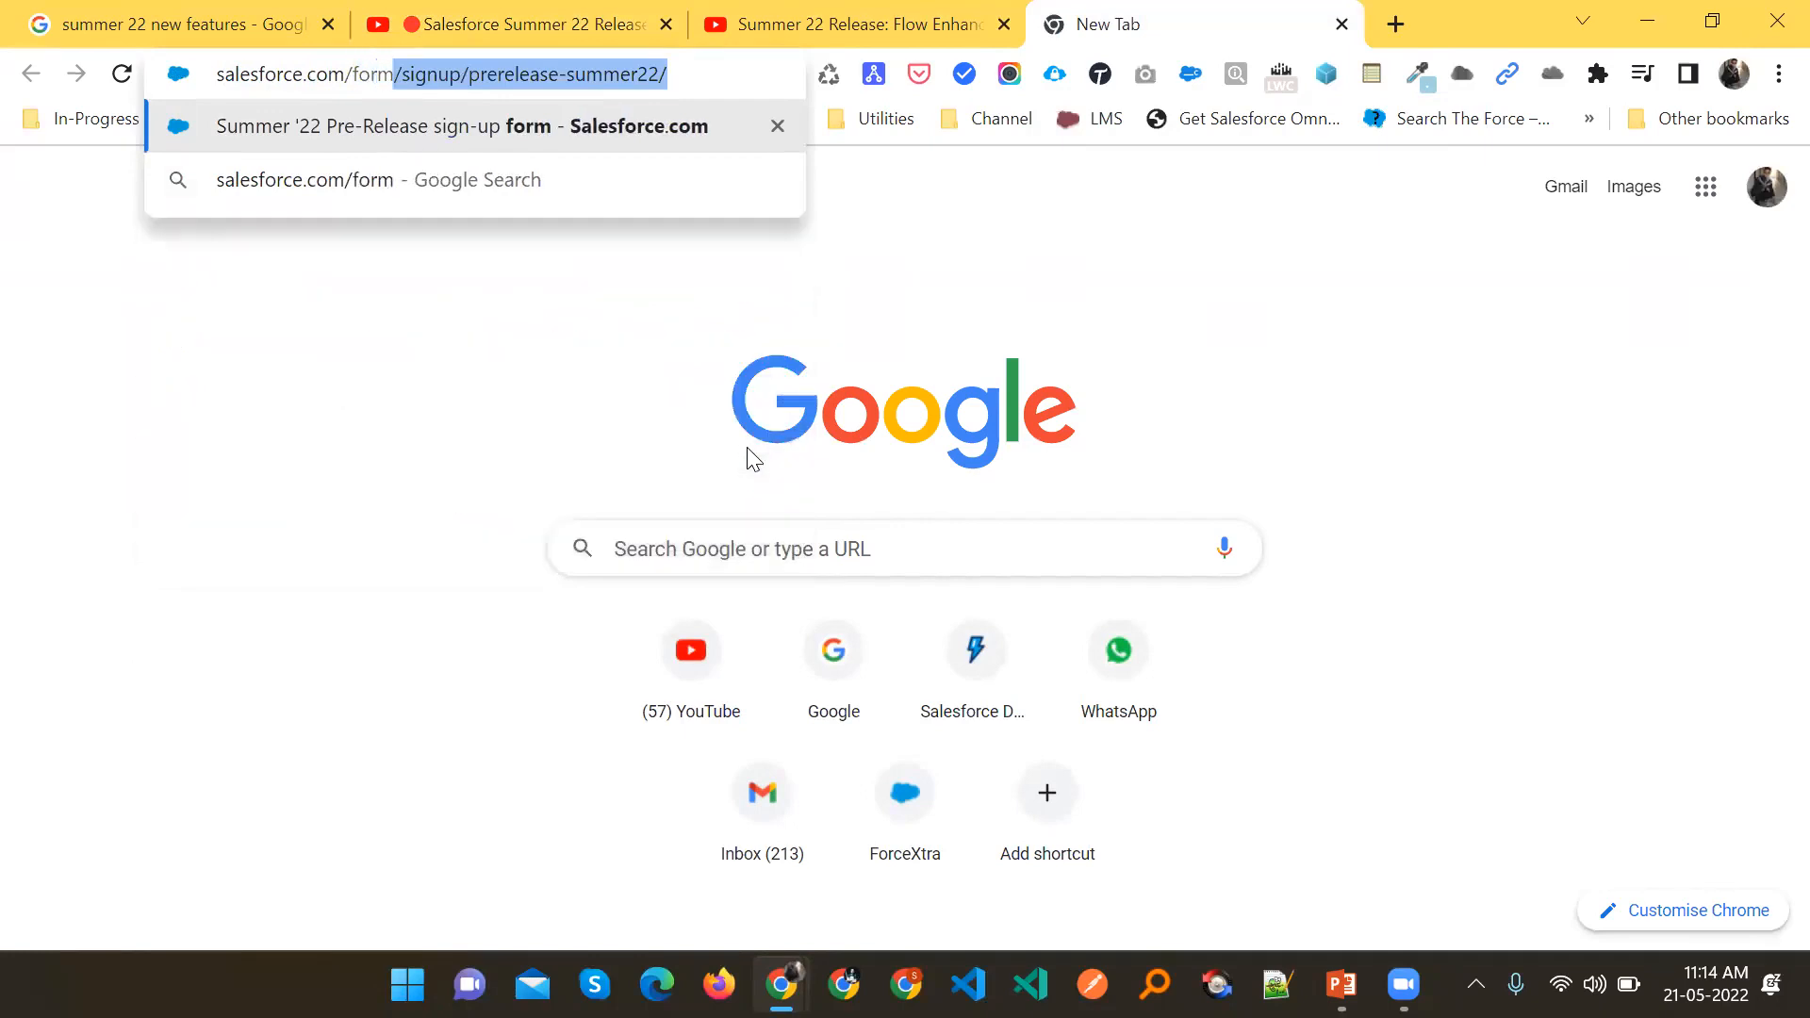
key("Return")
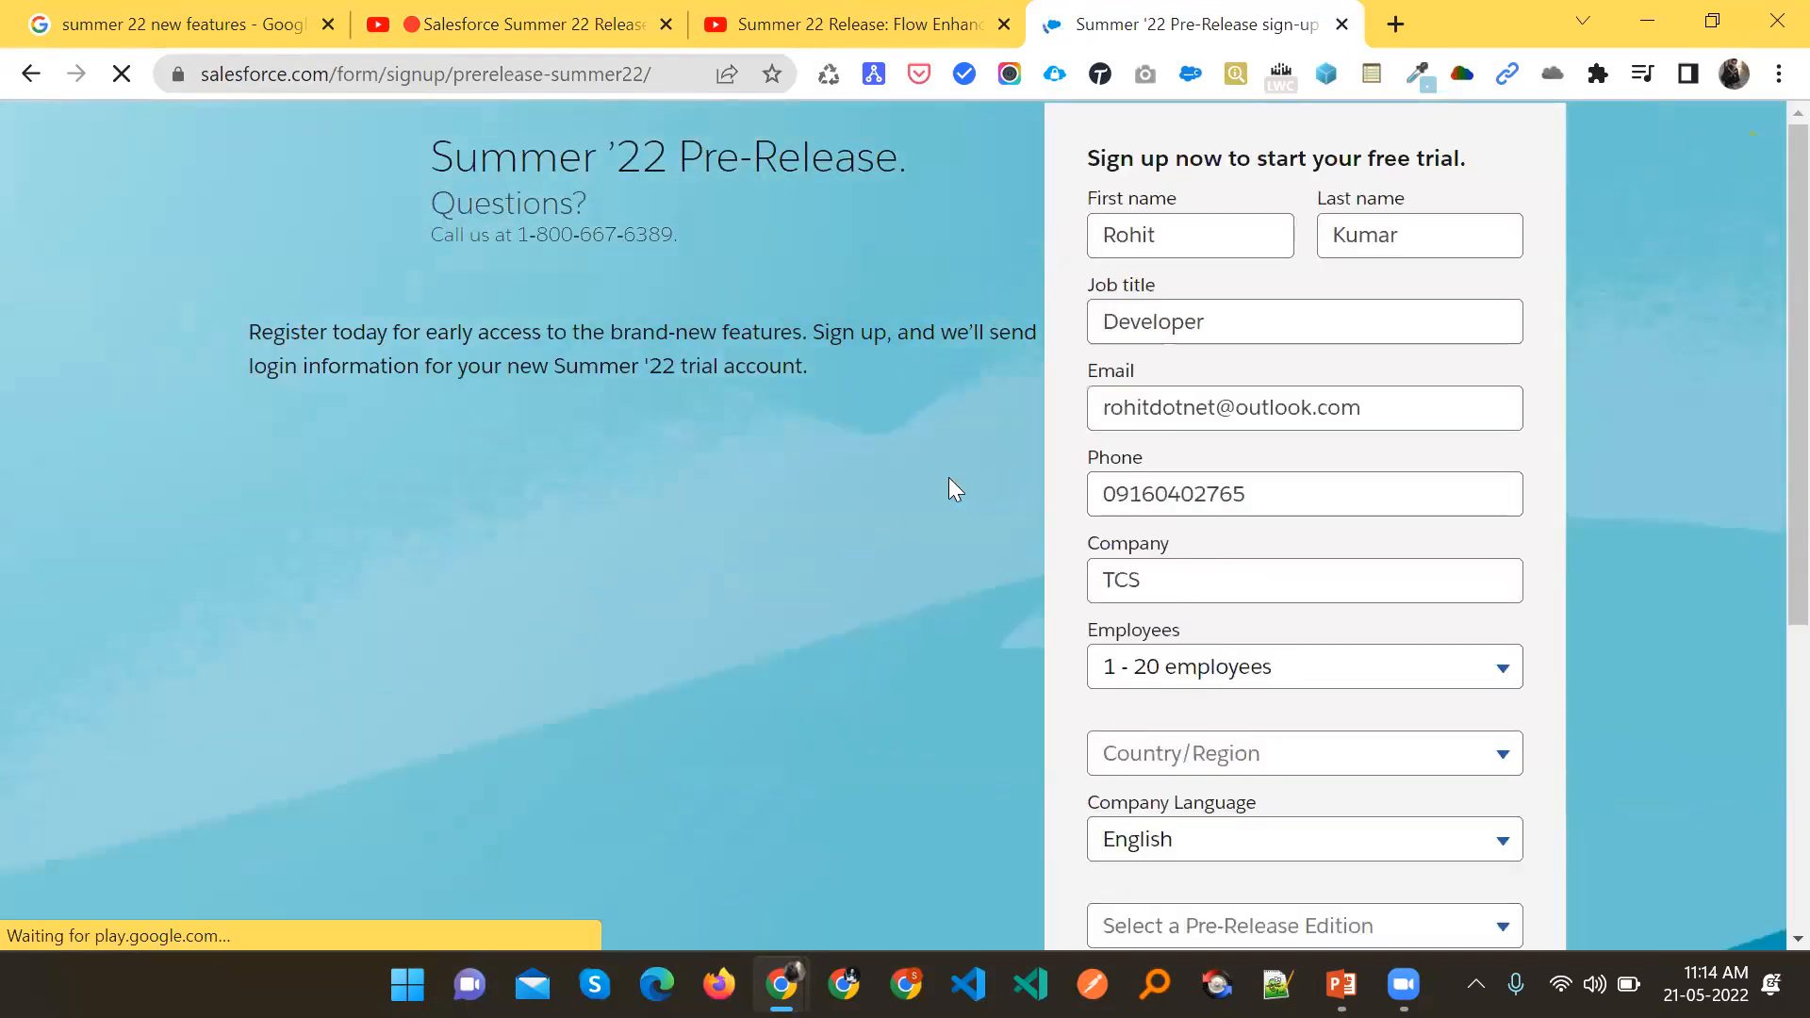
Clear the prefilled phone number and email address from the Summer '22 Pre-Release sign-up form
left_click_drag(1260, 497, 716, 510)
key("BackSpace")
left_click_drag(1509, 411, 688, 424)
key("BackSpace")
left_click(1655, 454)
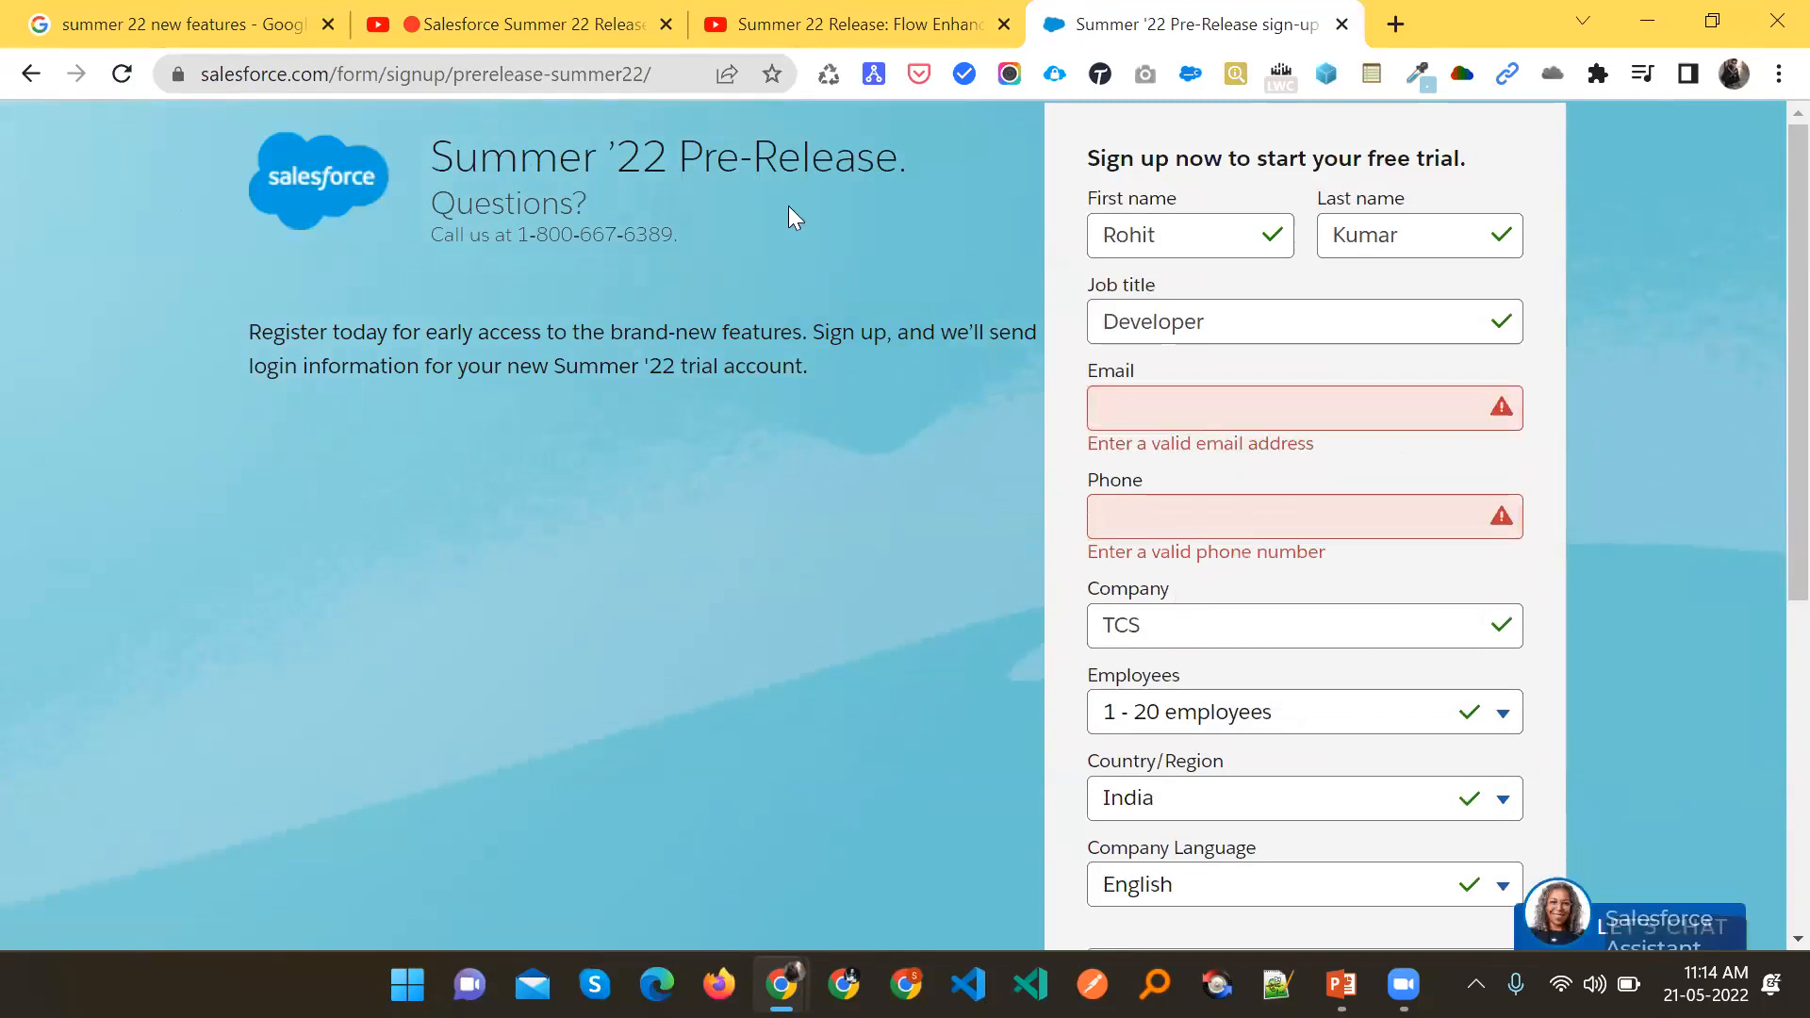
Highlight the Summer '22 Pre-Release heading and review the remaining sign-up fields, including the edition choice and services agreement
left_click_drag(429, 158, 946, 186)
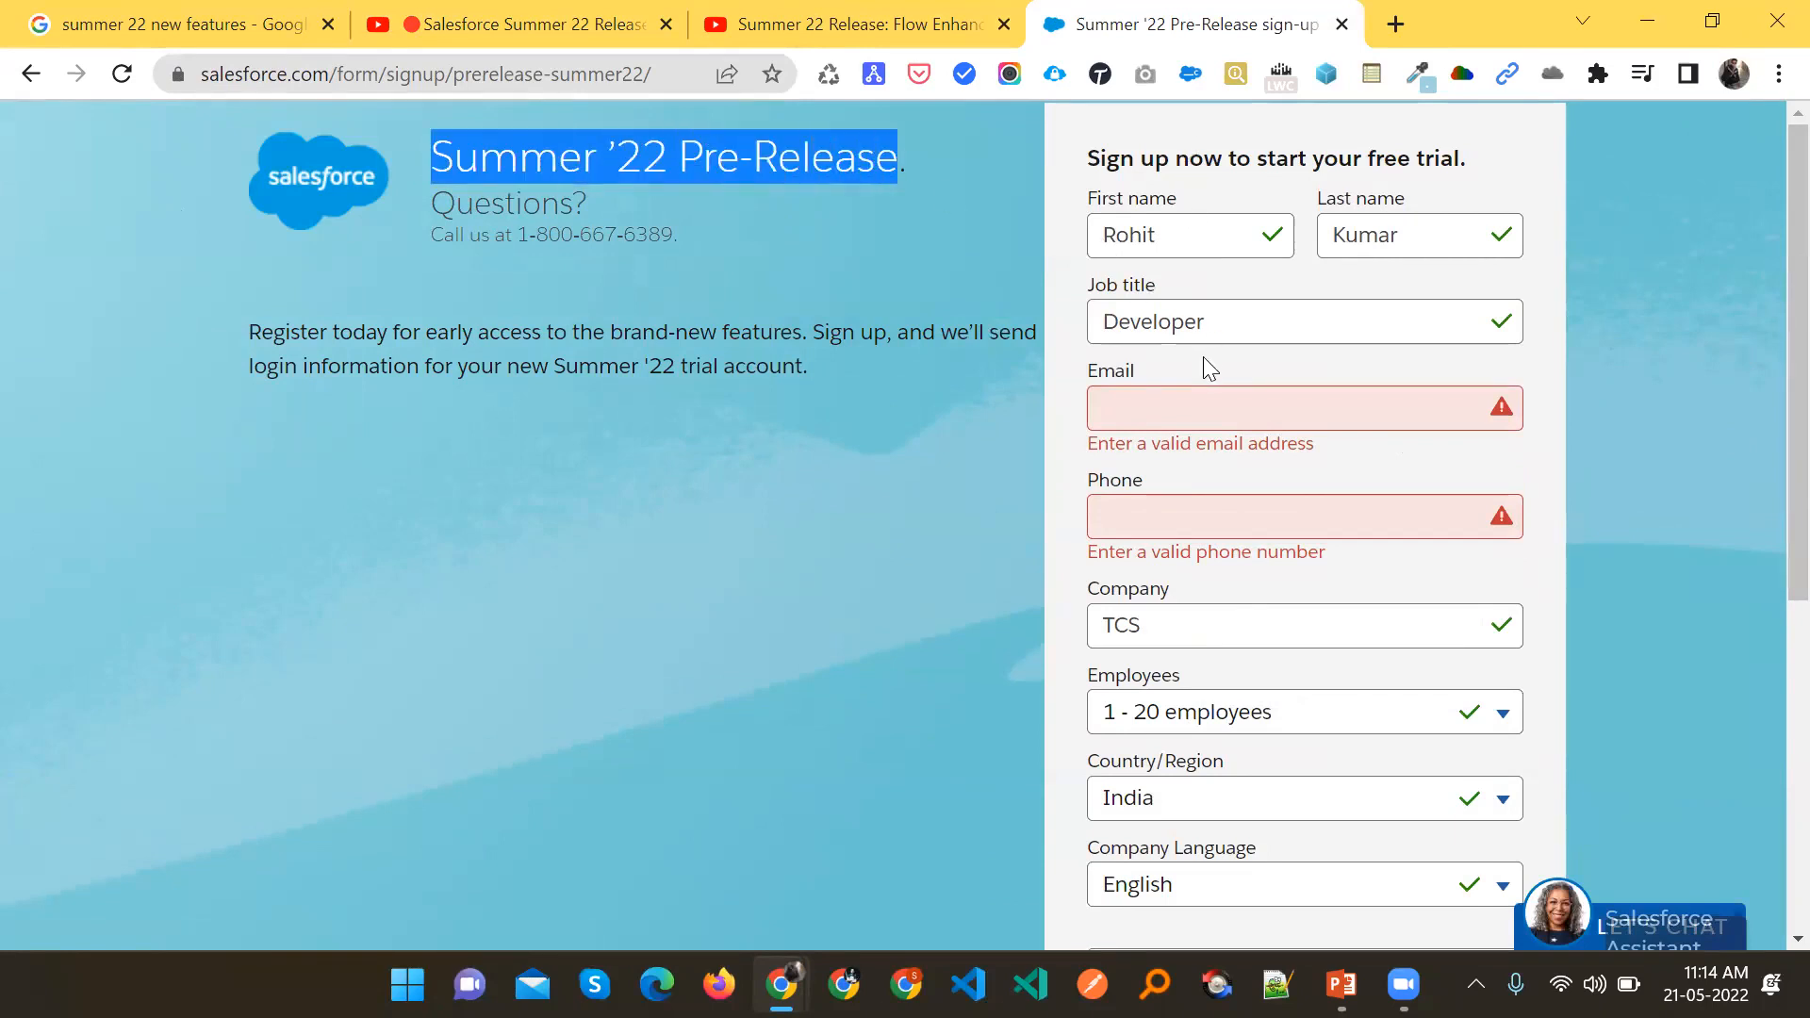
scroll(1273, 719, "down", 5)
scroll(1304, 752, "down", 2)
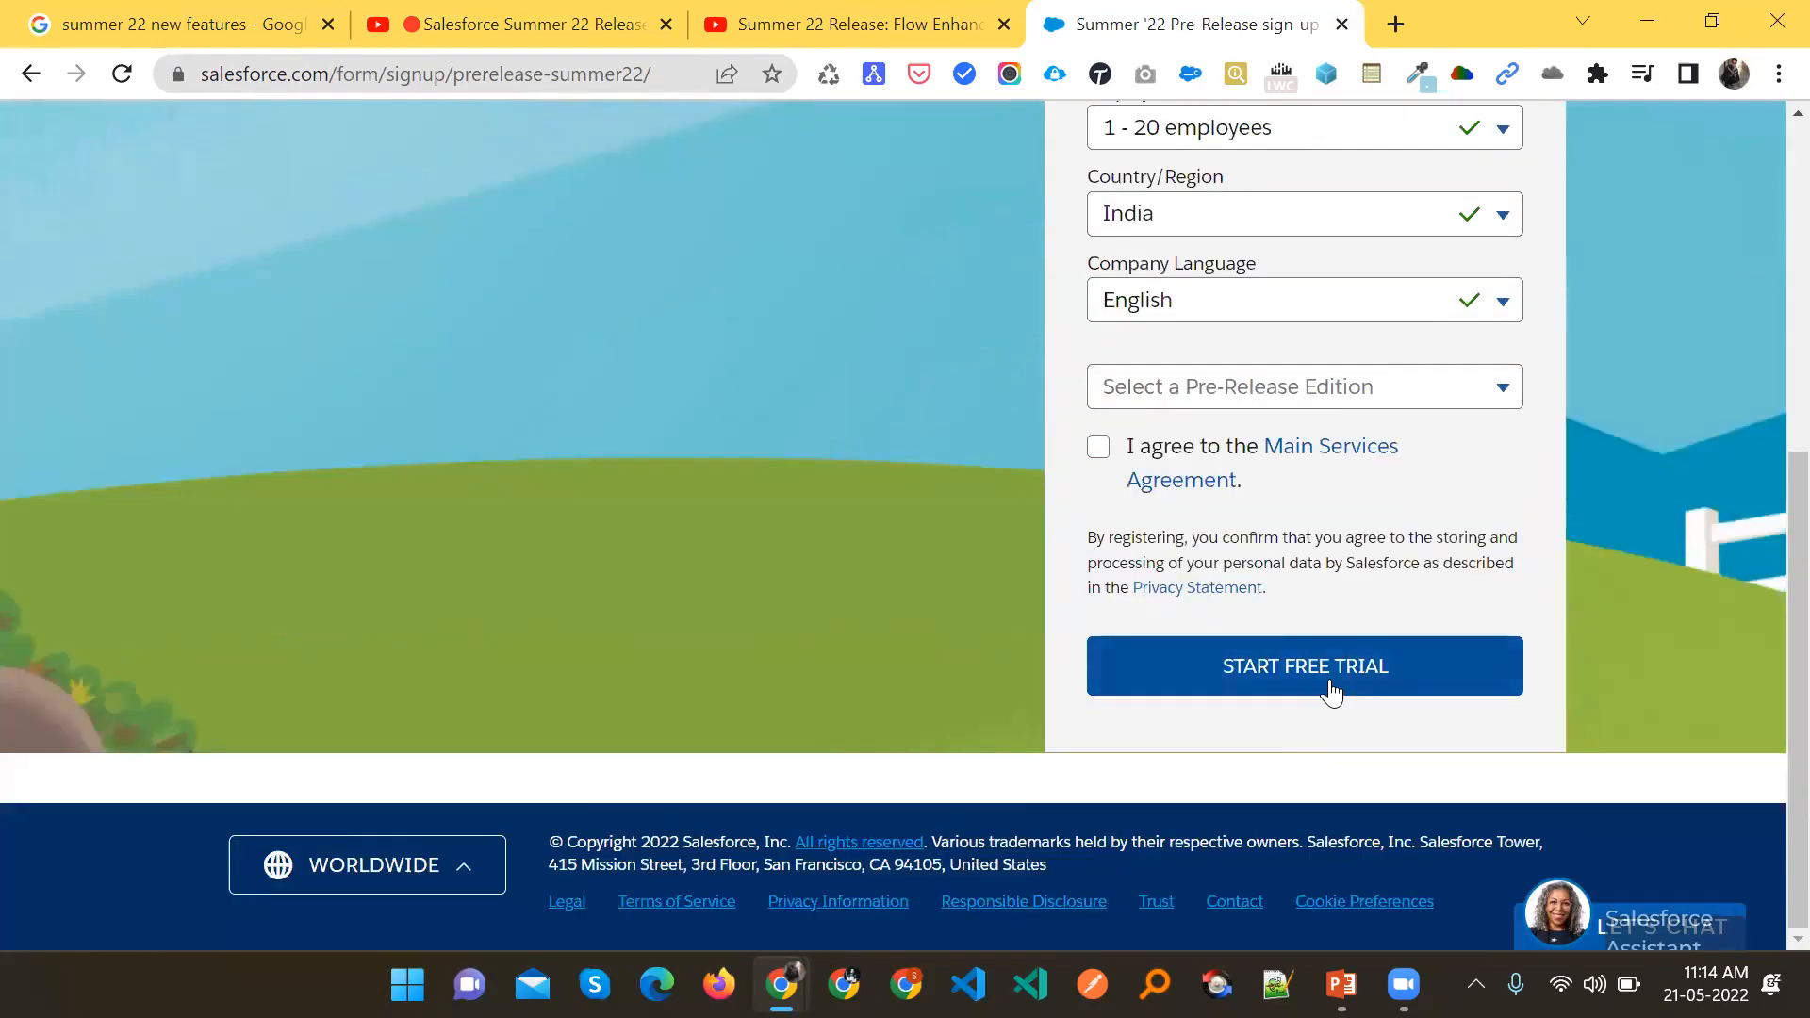
Examine the Pre-Release Edition options on the sign-up form without selecting one
left_click(1220, 401)
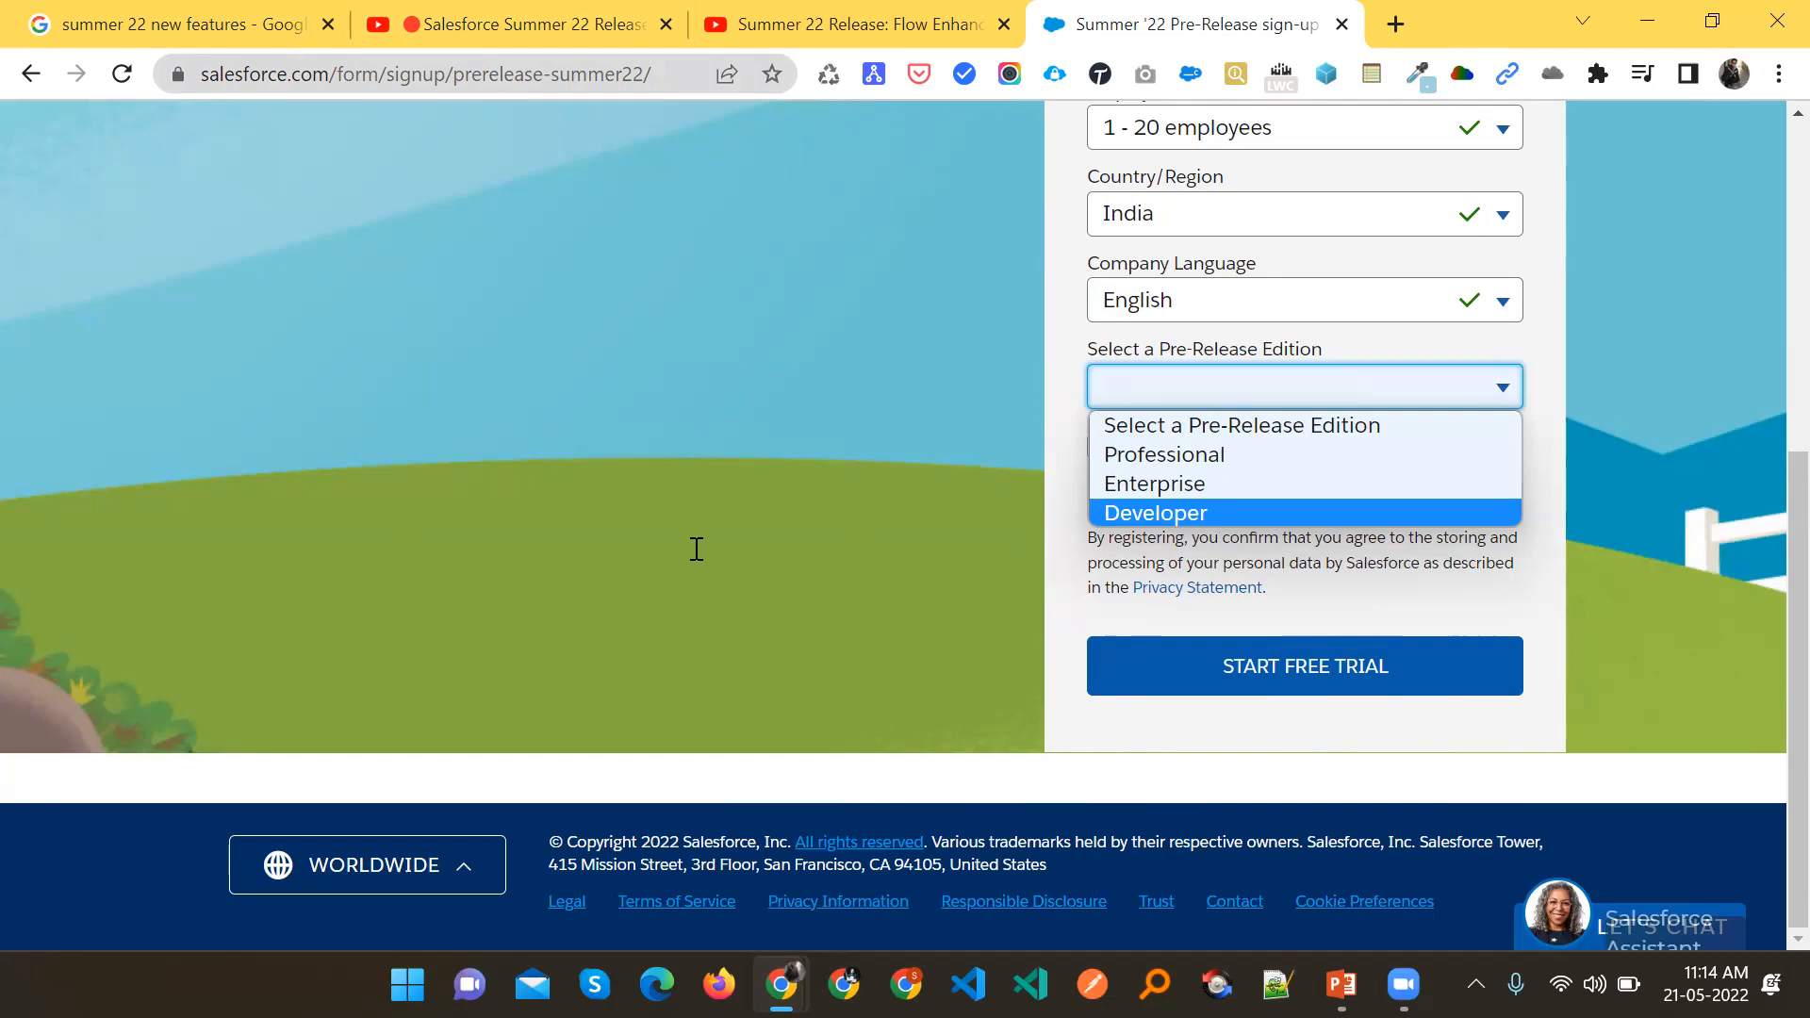
left_click(837, 367)
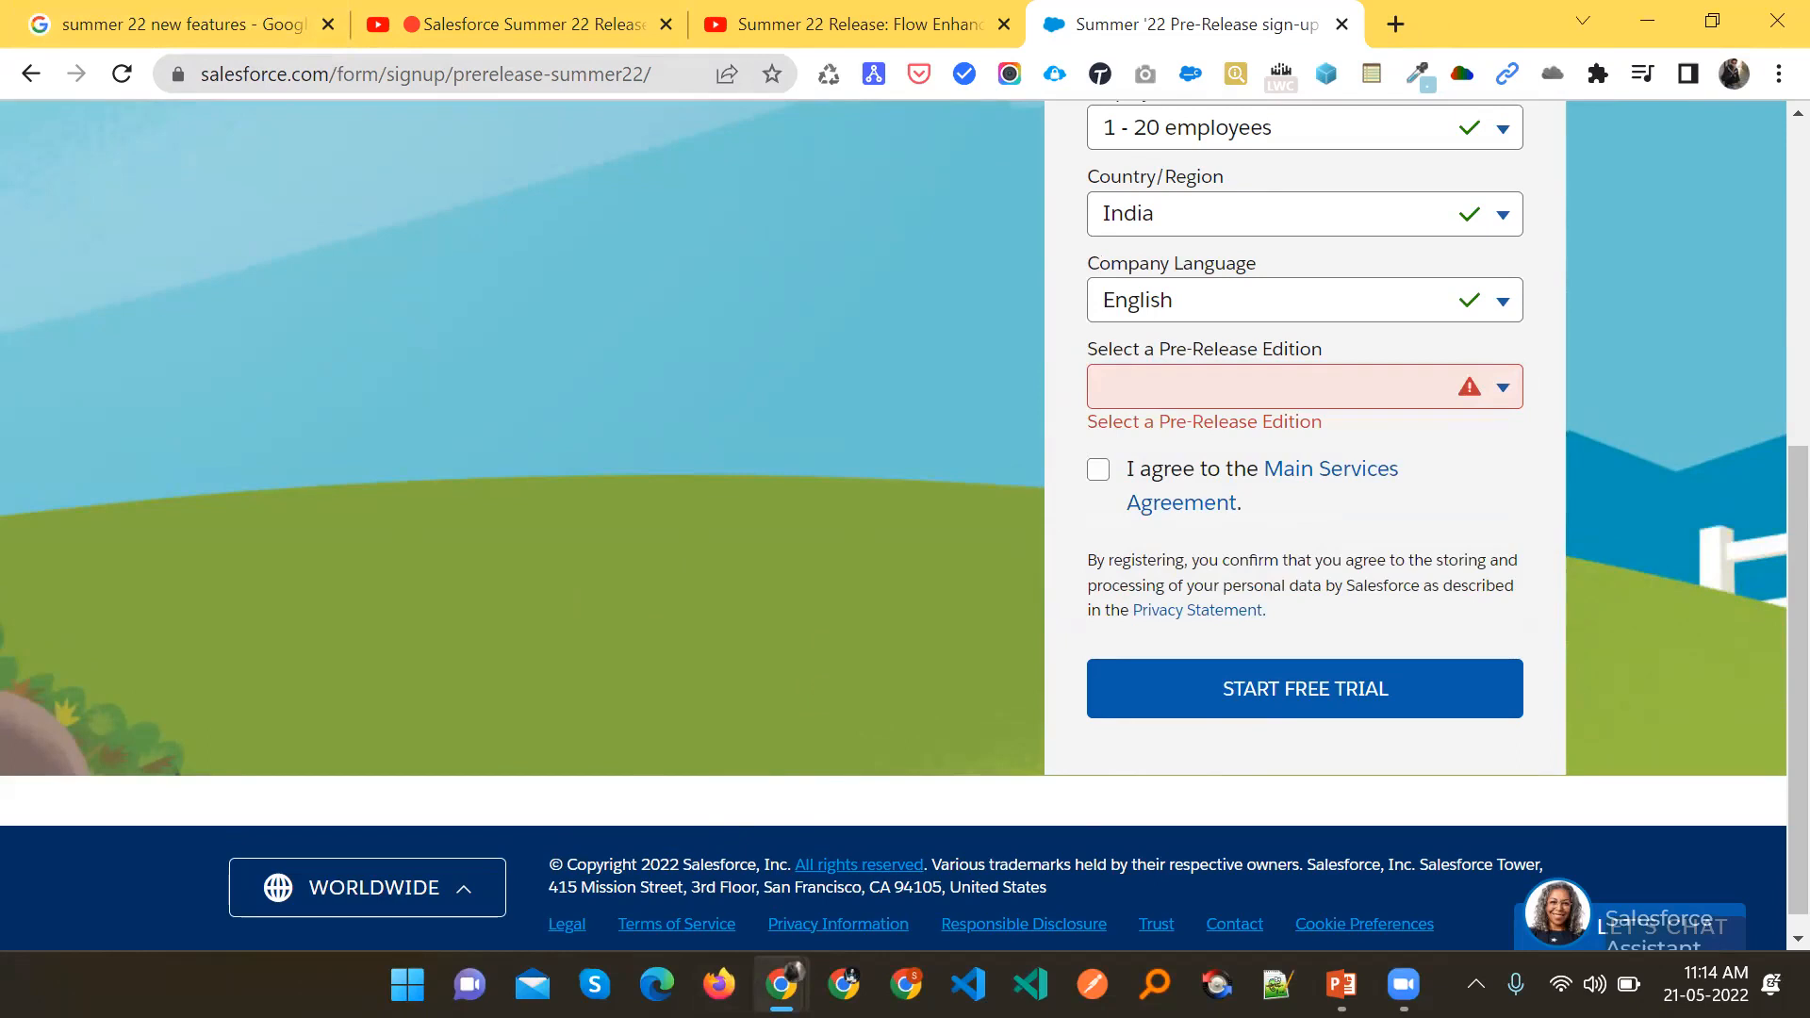
Switch to the browser window with the Salesforce org's Object Manager and reload the page
mouse_move(782, 984)
left_click(694, 735)
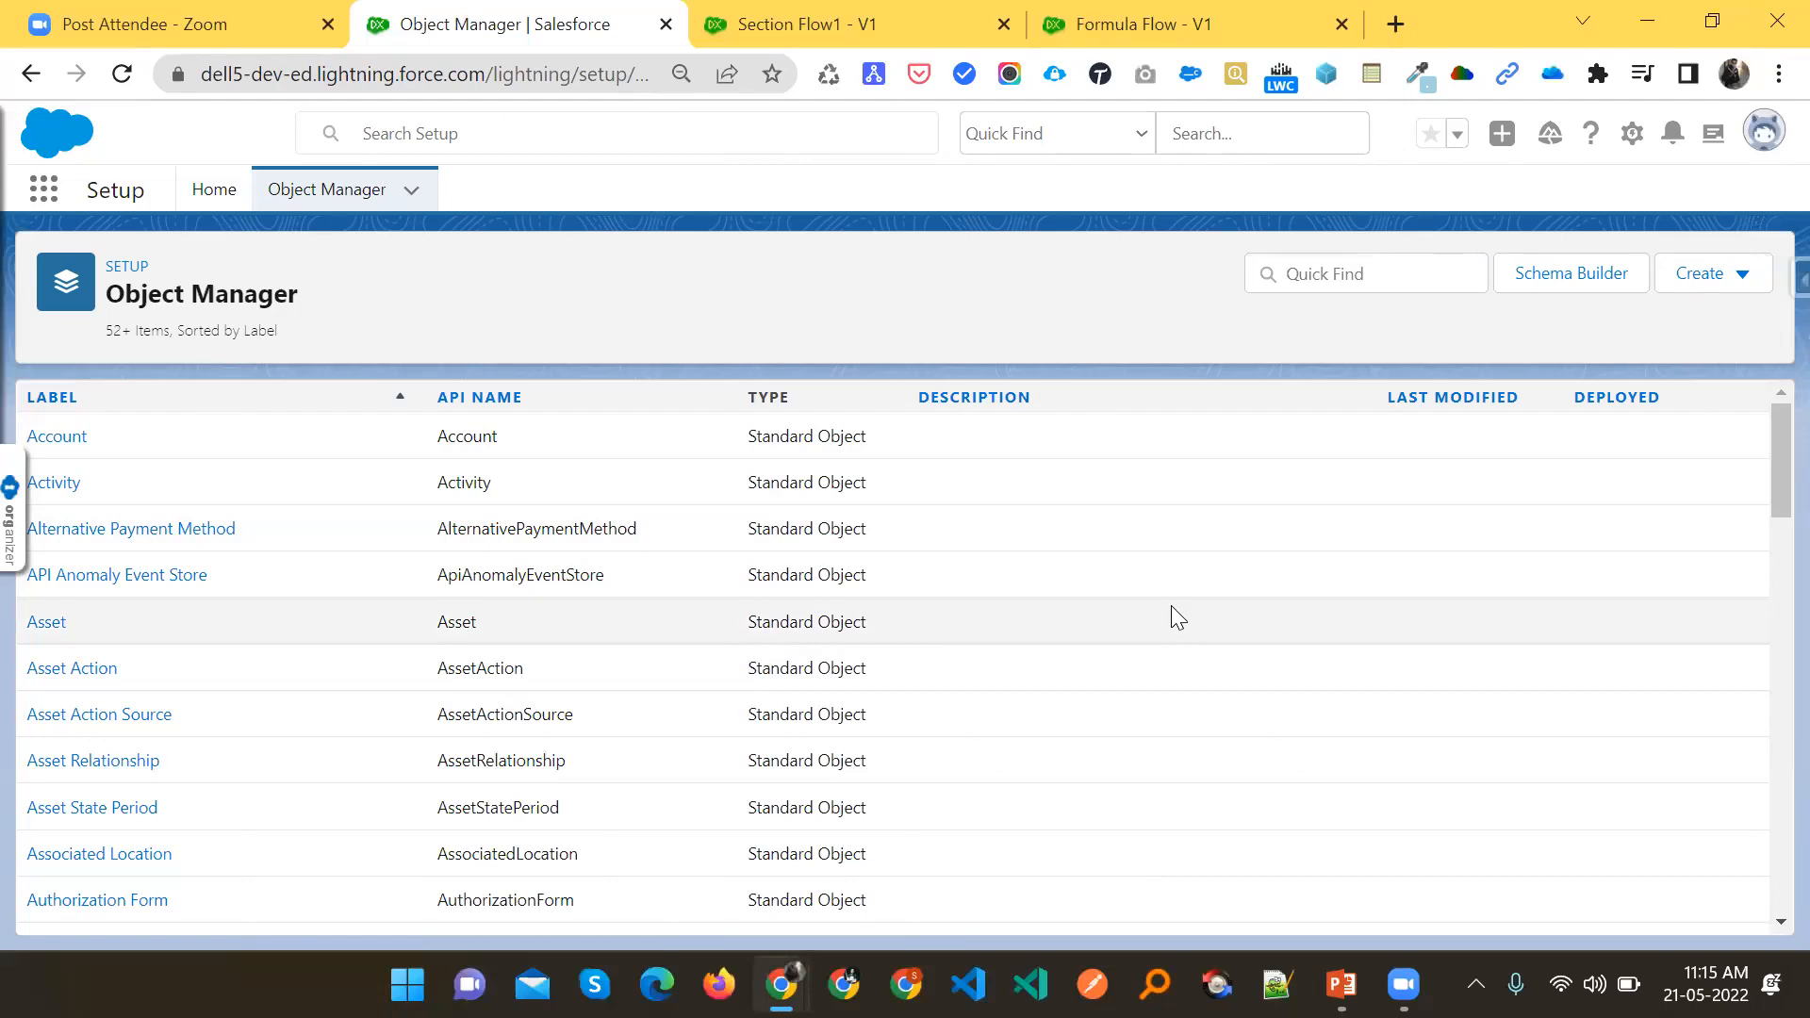
key("F5")
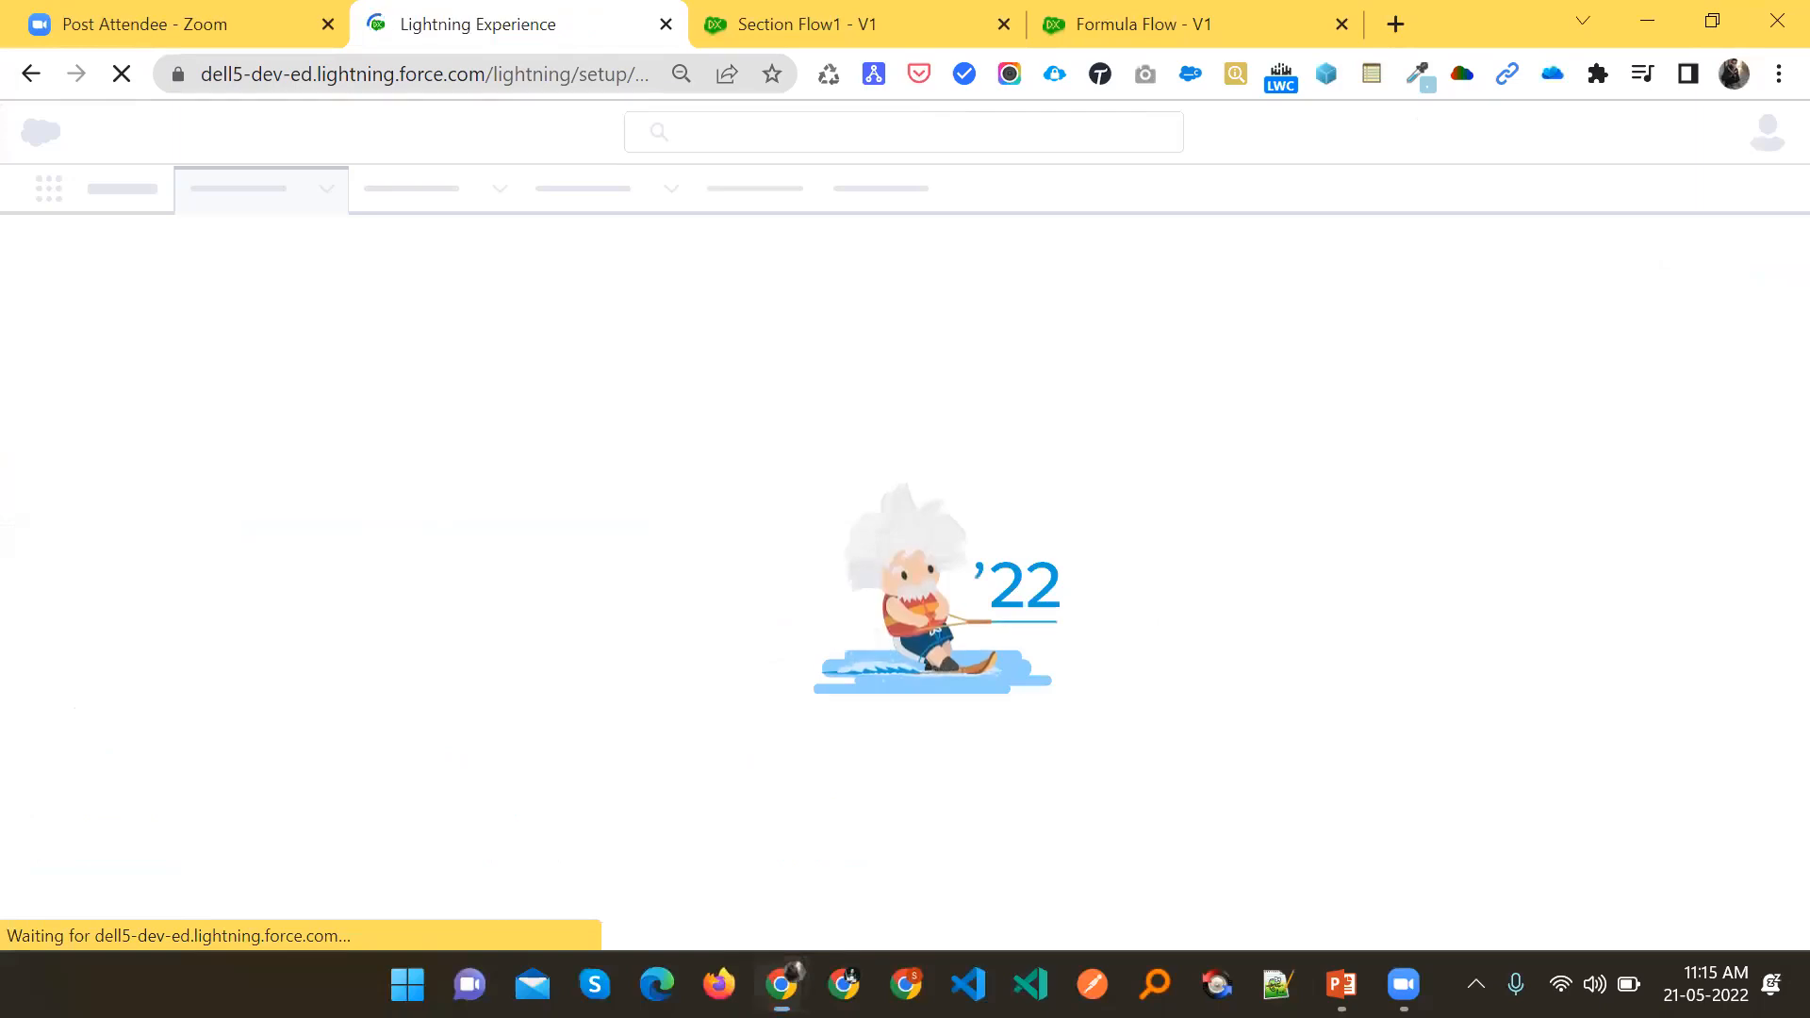
Mark the '22 release logo on the loading screen with a box, arrows and a circle, and clear the annotations
mouse_move(756, 469)
left_mouse_down()
mouse_move(990, 698)
mouse_move(1113, 735)
left_mouse_up()
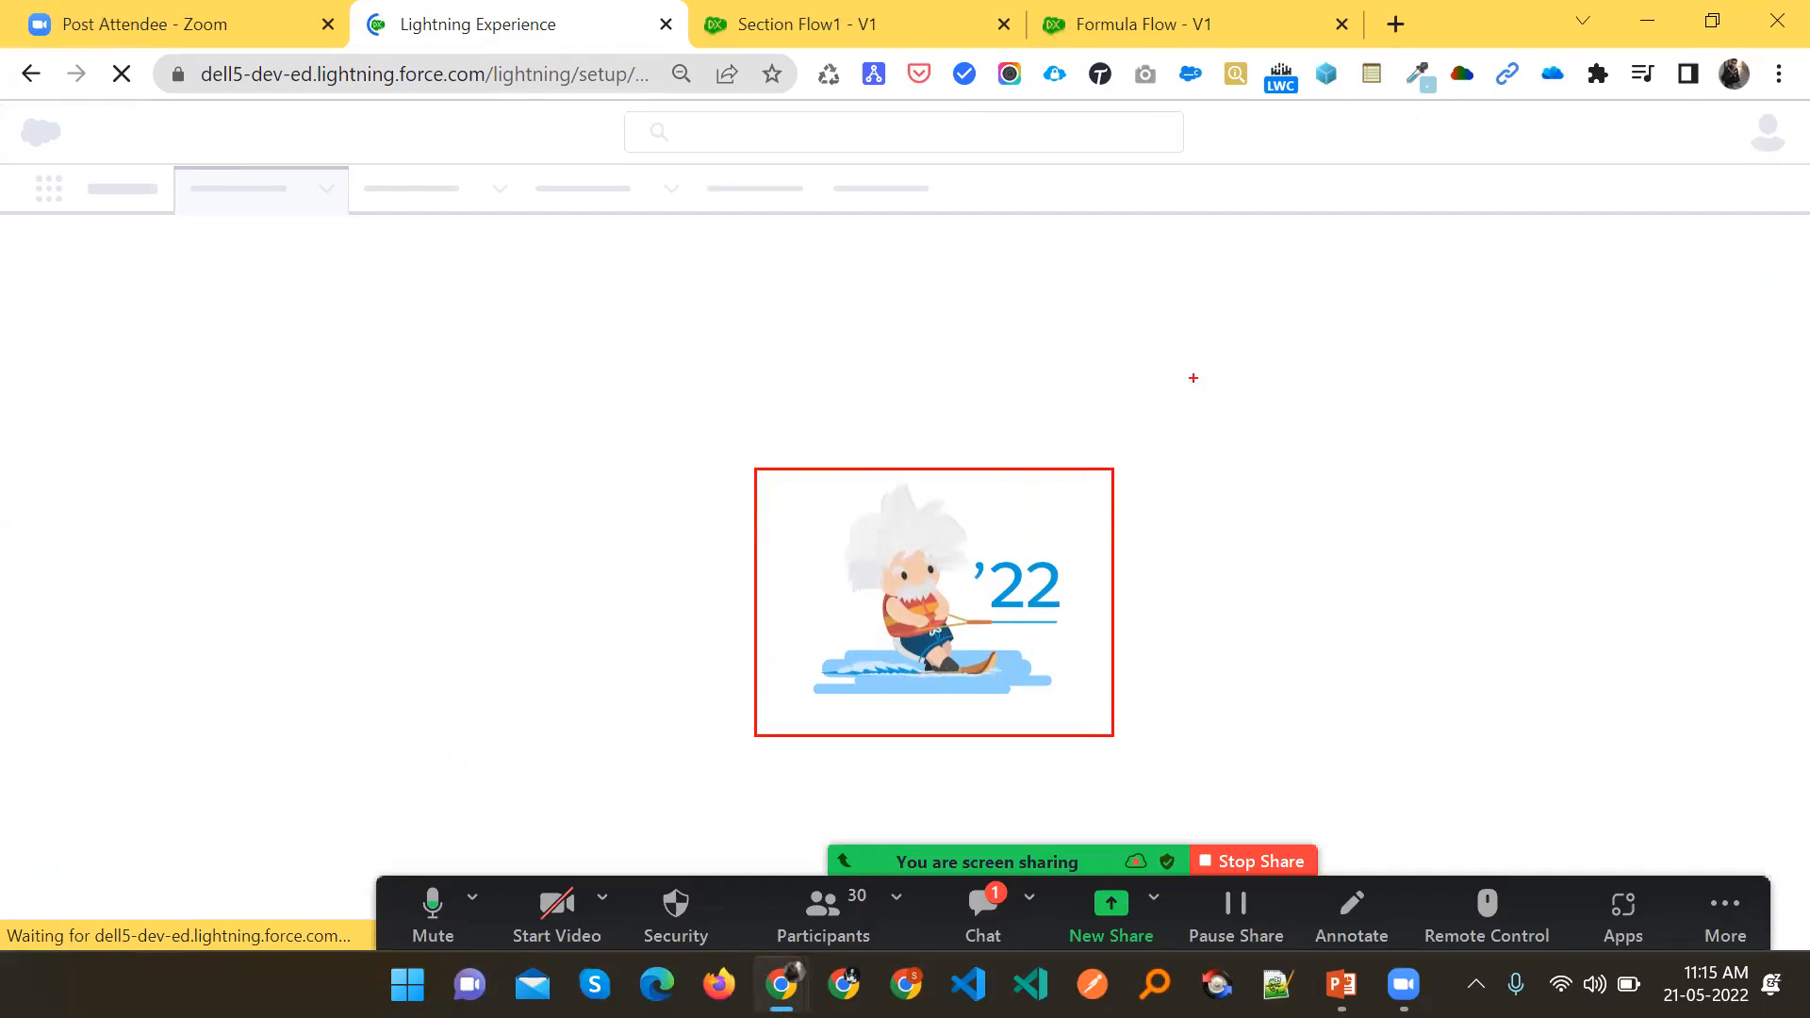
mouse_move(1091, 293)
left_mouse_down()
mouse_move(1026, 464)
mouse_move(1009, 419)
mouse_move(1079, 430)
left_mouse_up()
mouse_move(608, 314)
left_mouse_down()
mouse_move(731, 488)
mouse_move(689, 473)
mouse_move(764, 433)
left_mouse_up()
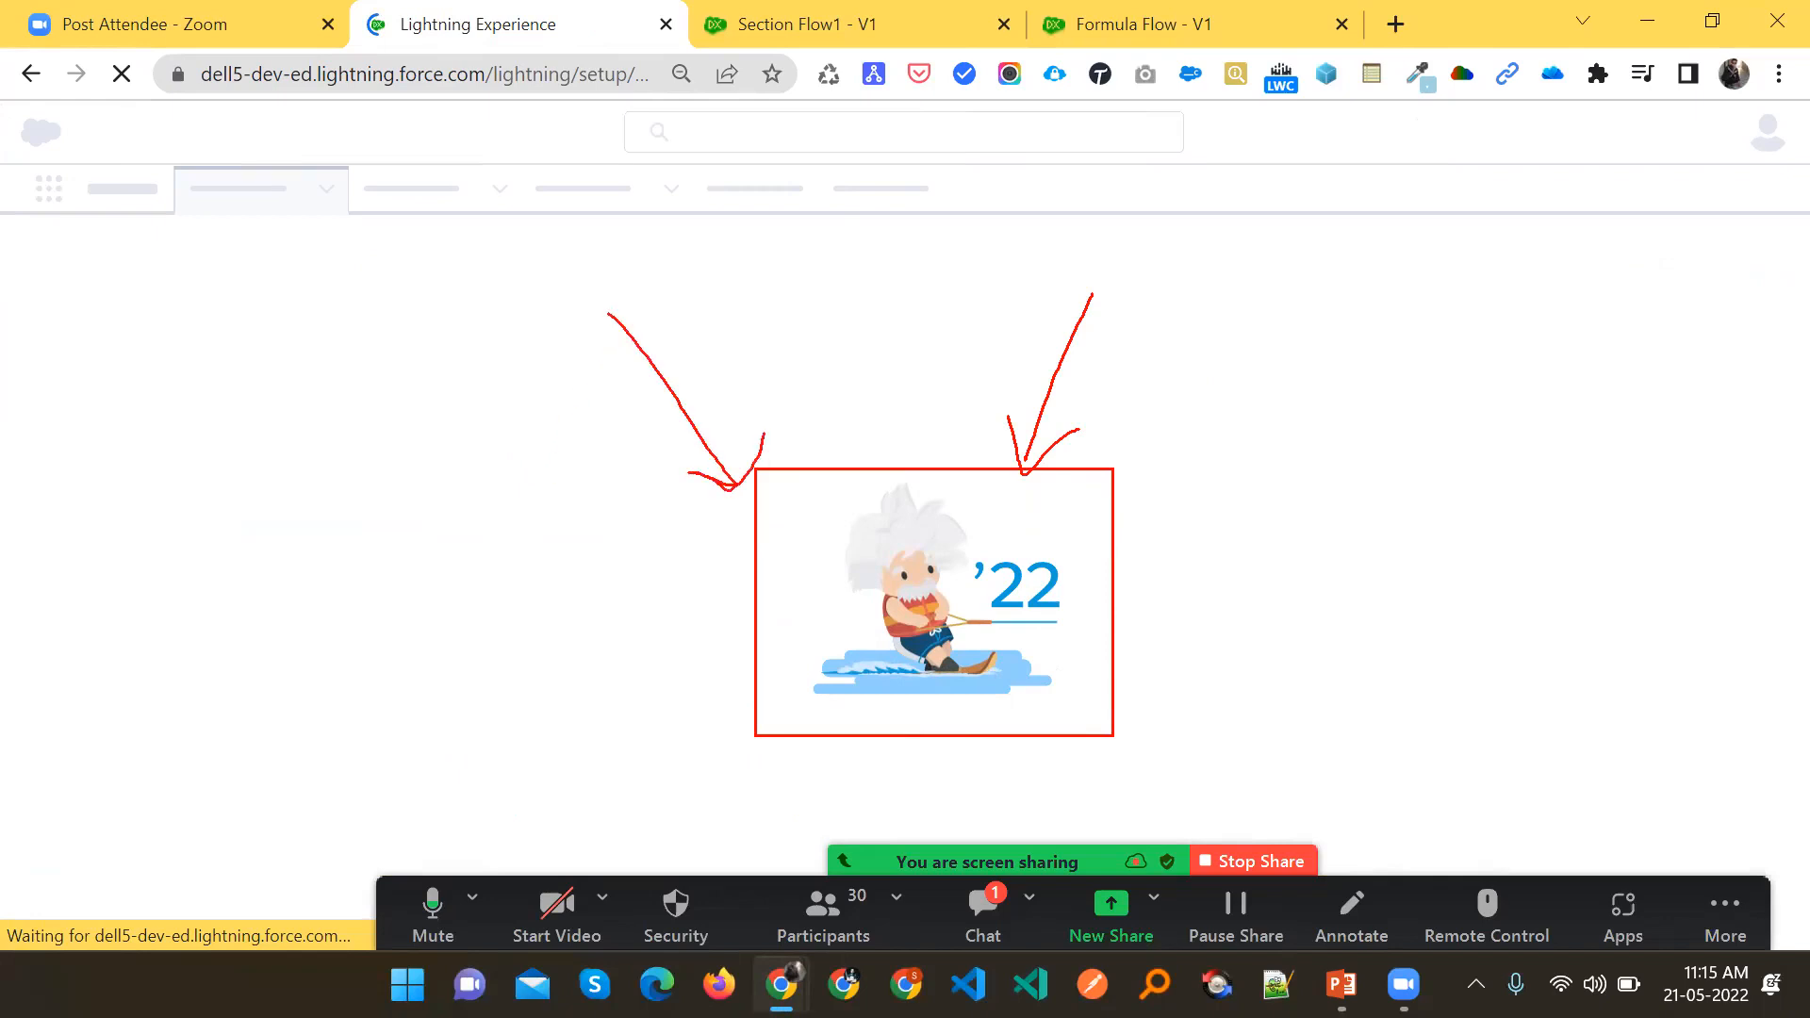
mouse_move(985, 493)
left_mouse_down()
mouse_move(886, 480)
mouse_move(862, 734)
mouse_move(1056, 511)
mouse_move(931, 481)
left_mouse_up()
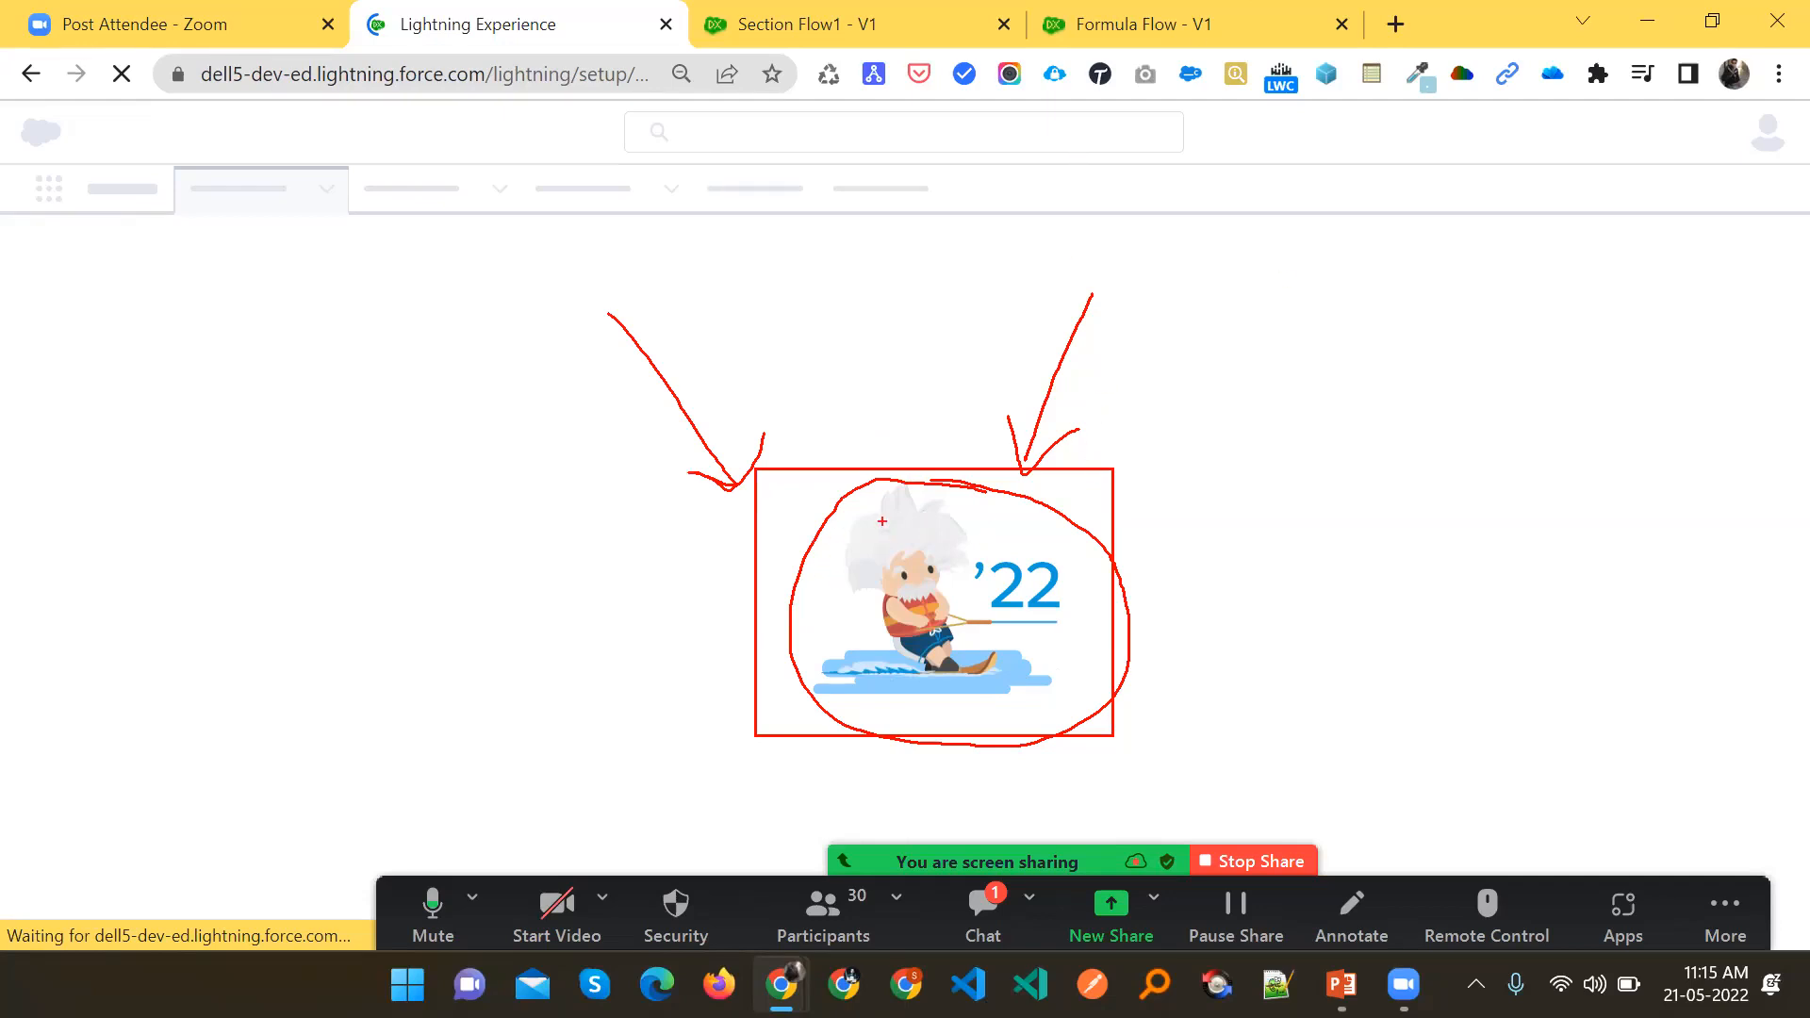
mouse_move(905, 262)
left_mouse_down()
mouse_move(896, 459)
mouse_move(920, 416)
left_mouse_up()
left_click_drag(1085, 514, 1225, 466)
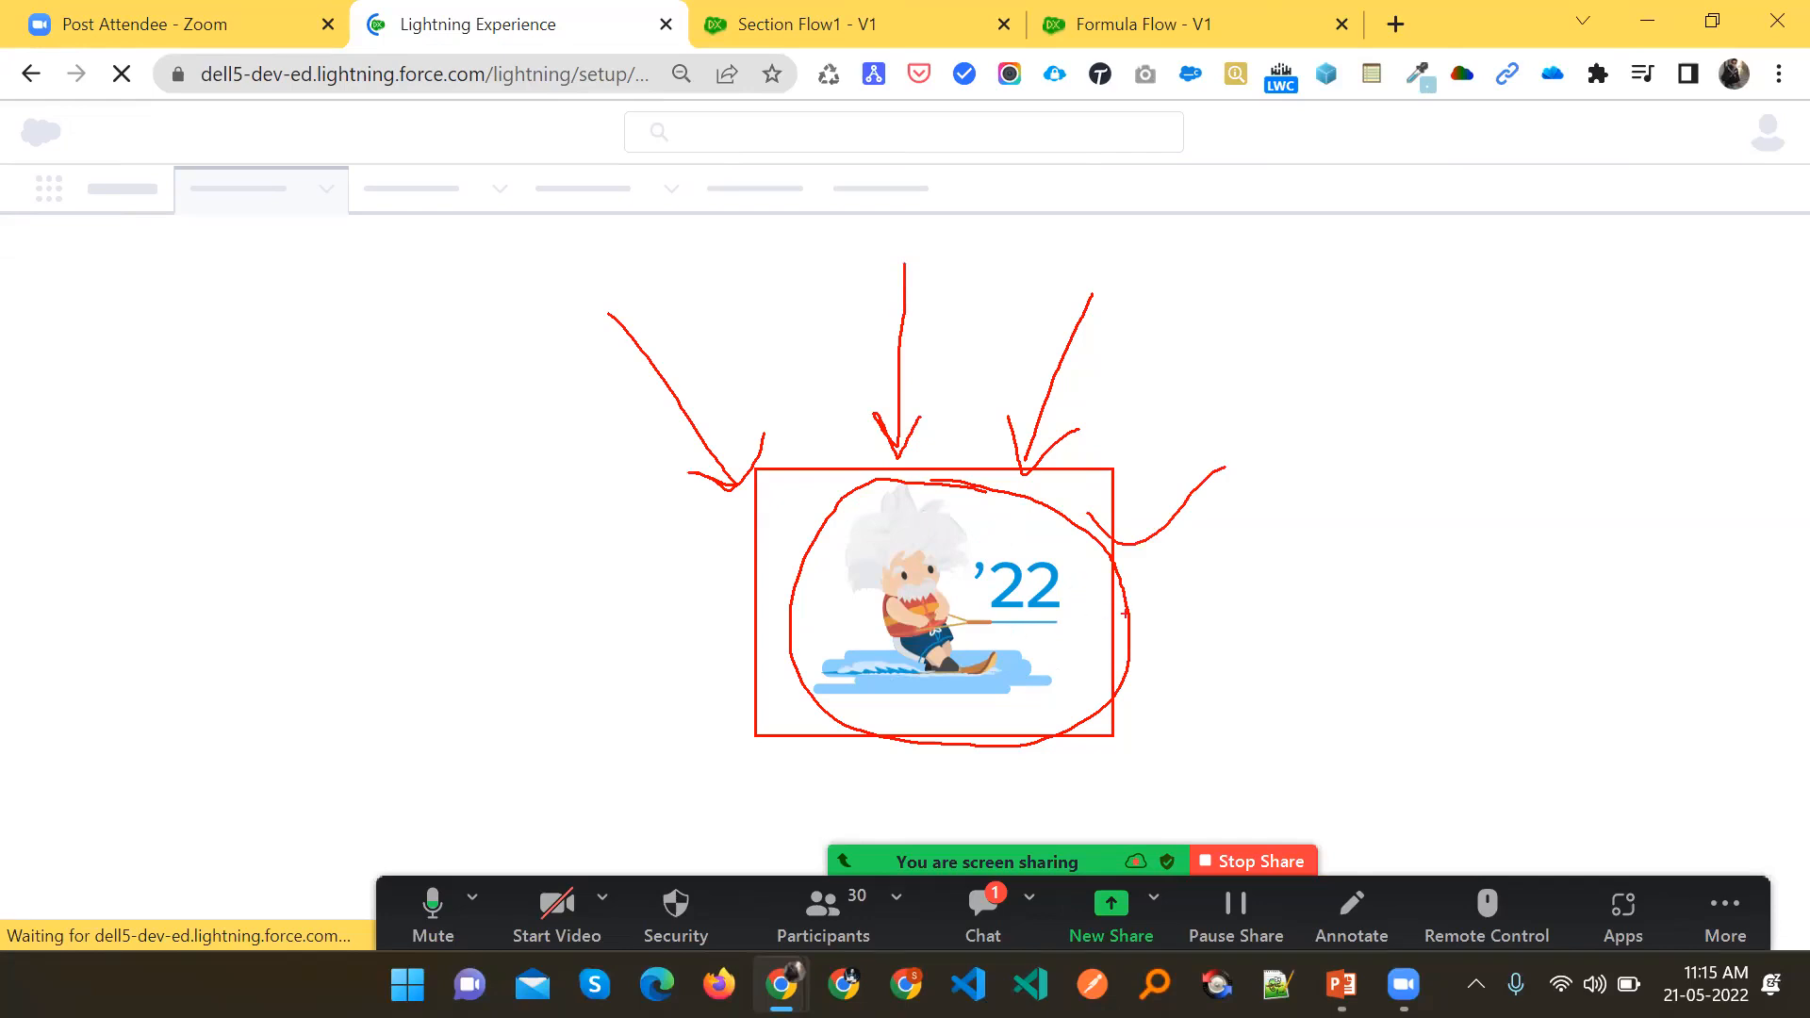
key("Escape")
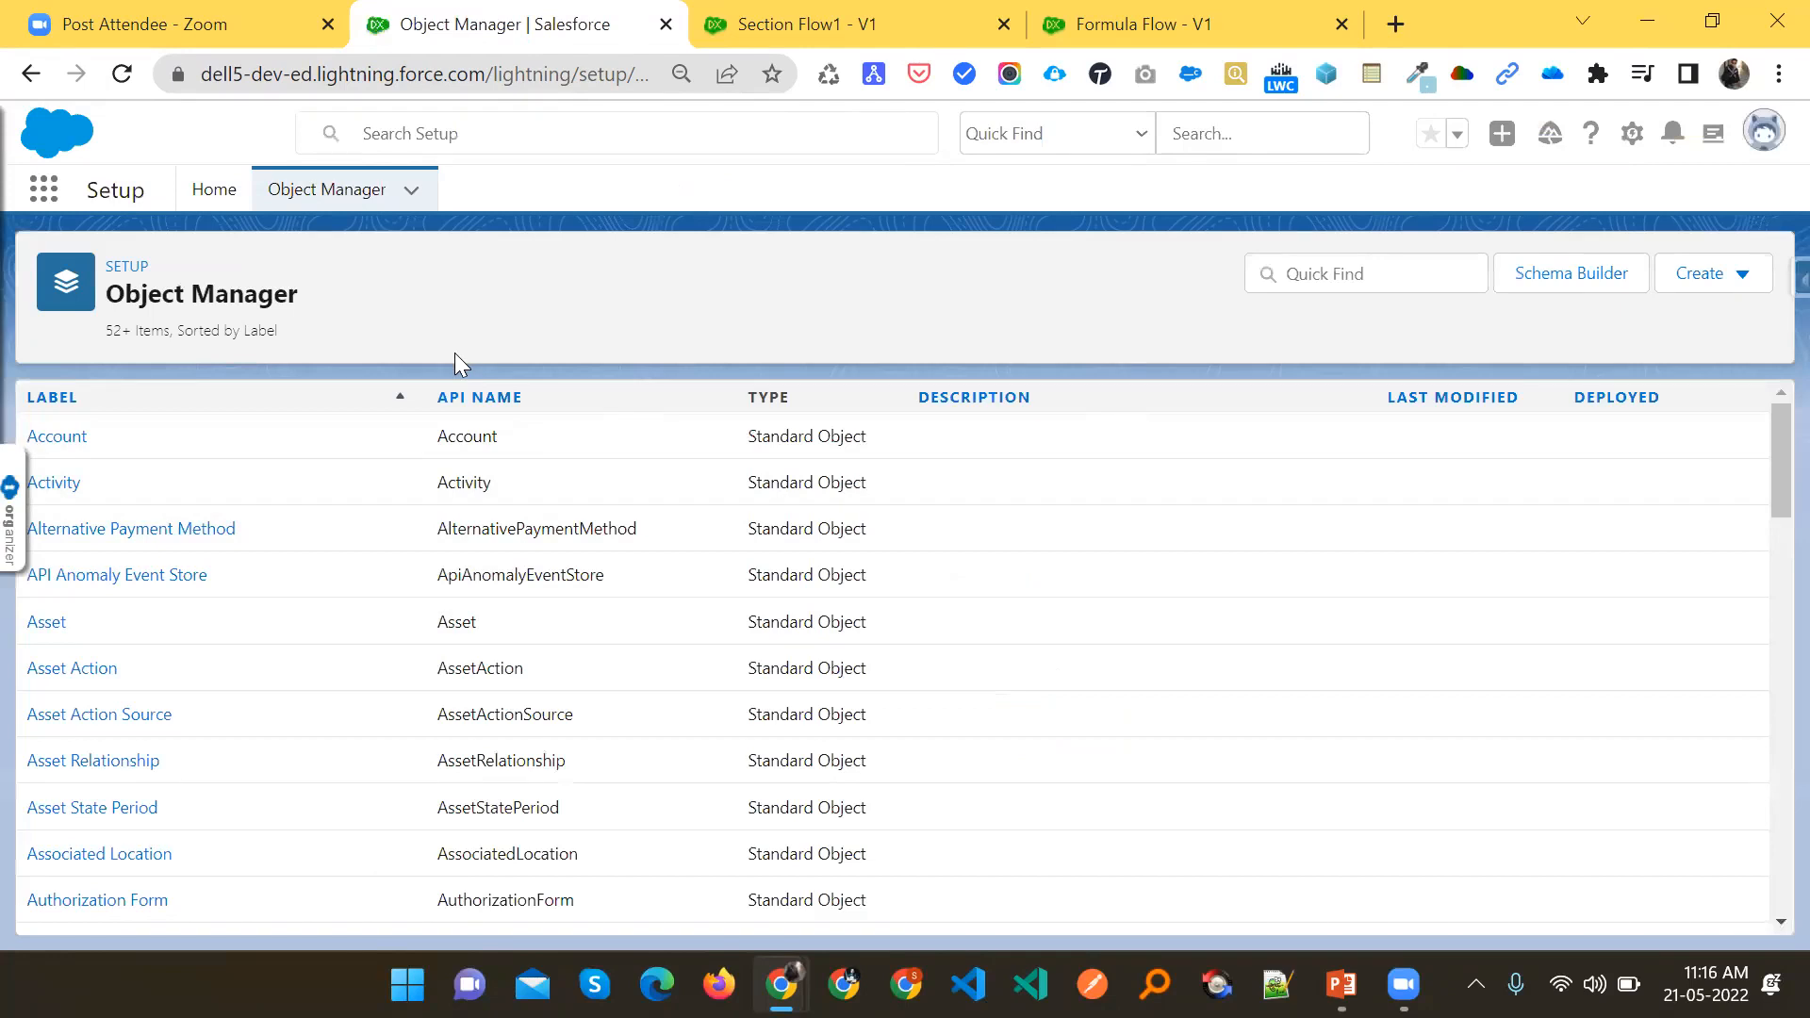
Review the Agenda slide in the PowerPoint slide show and return to the Salesforce org in the browser
mouse_move(1341, 984)
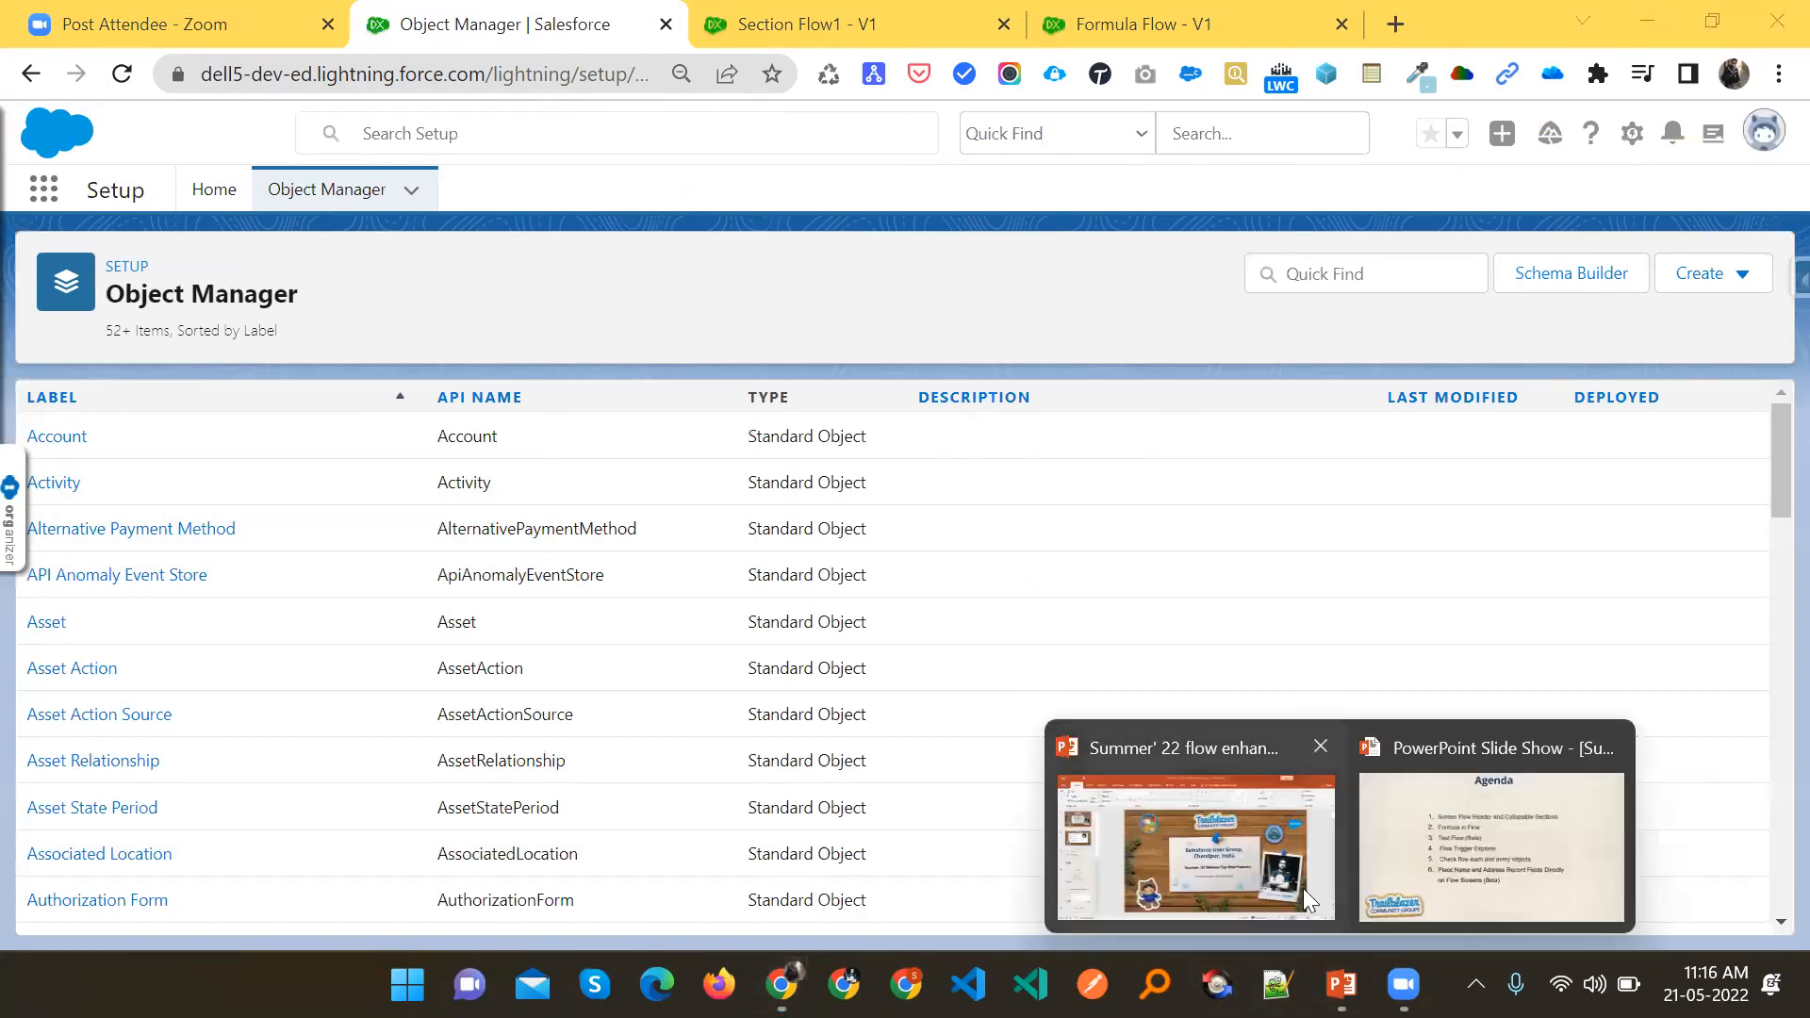
left_click(1438, 841)
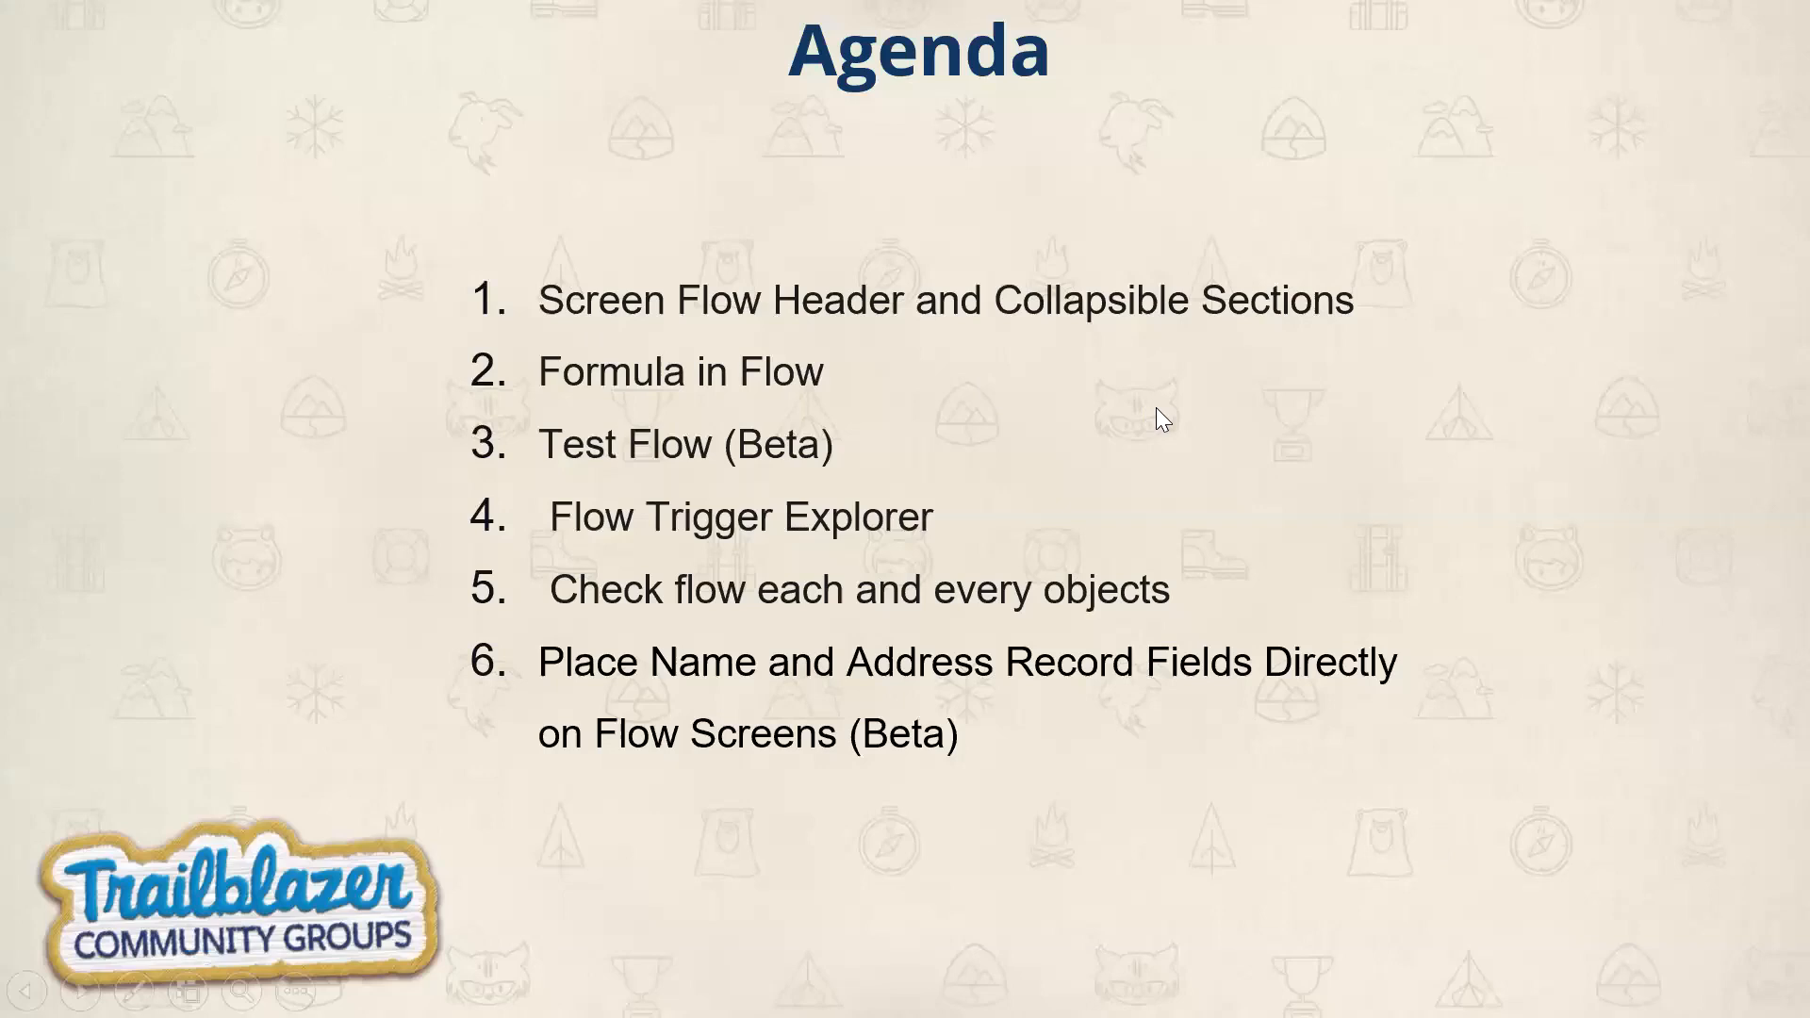
key("alt+Tab")
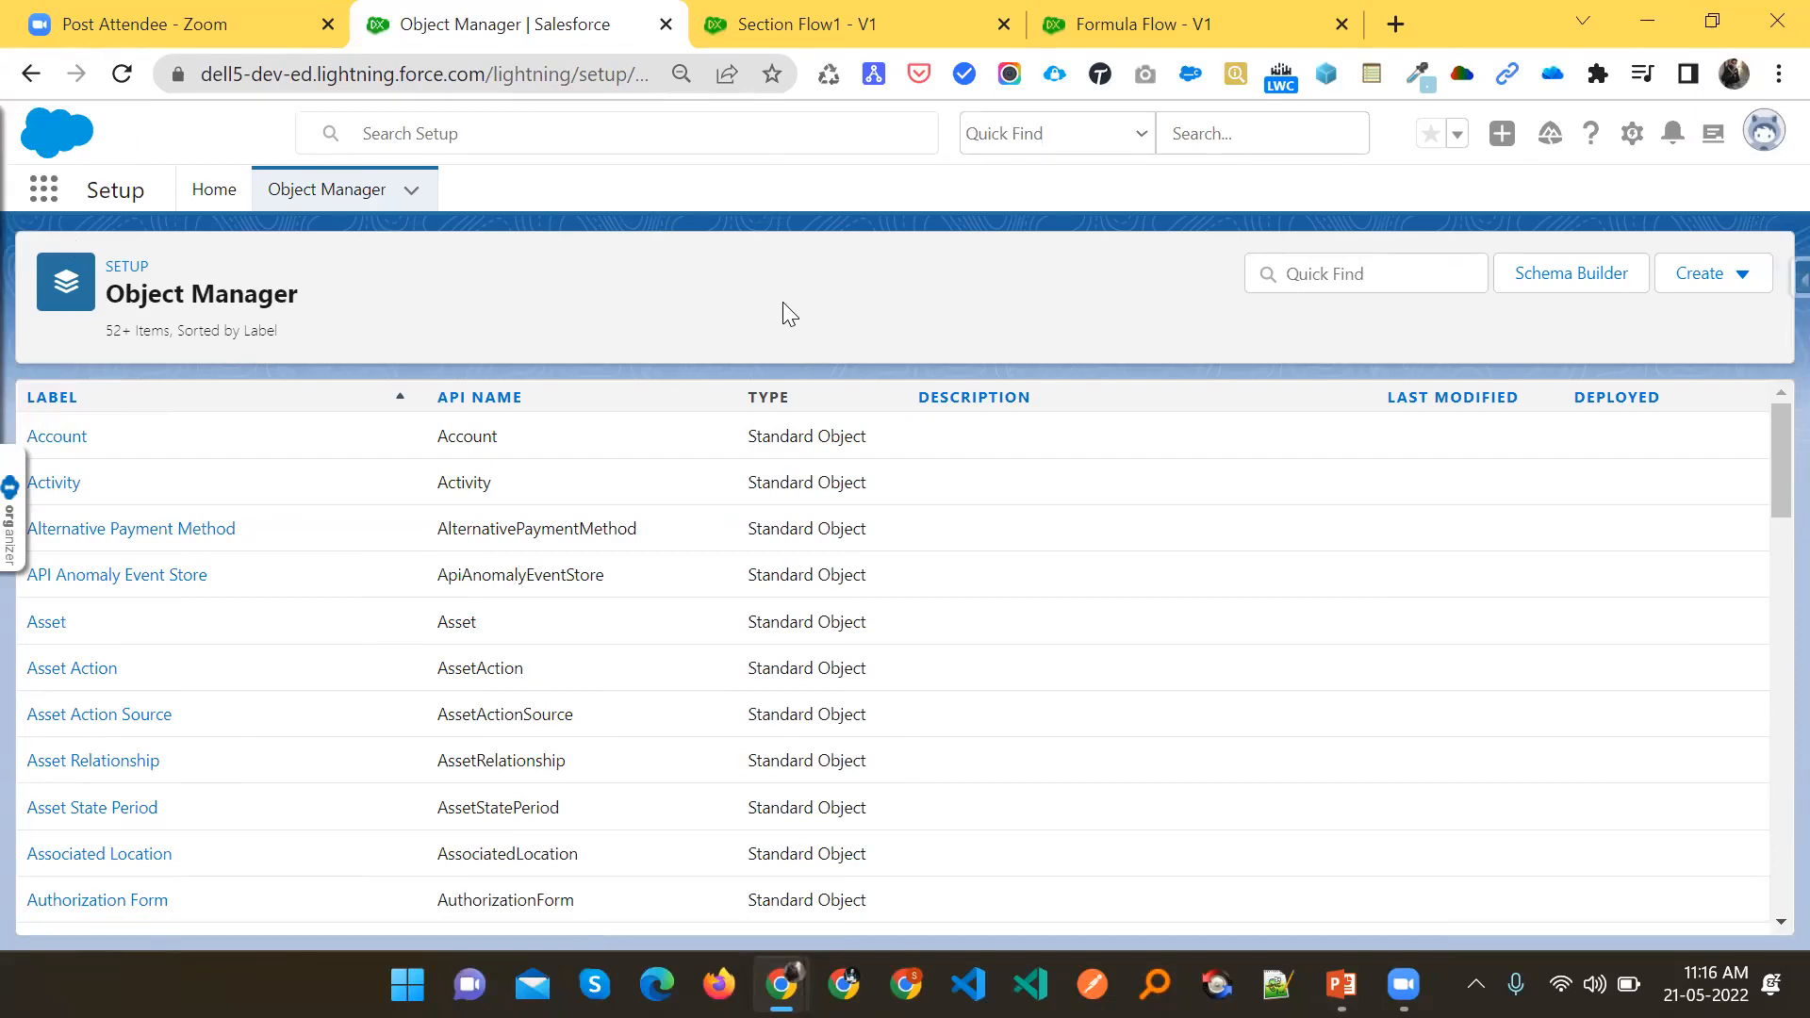
Find "flow" in setup, open Process Automation > Flows, and highlight the package state of Cancel Item Flow
key("ctrl+q")
left_click(668, 436)
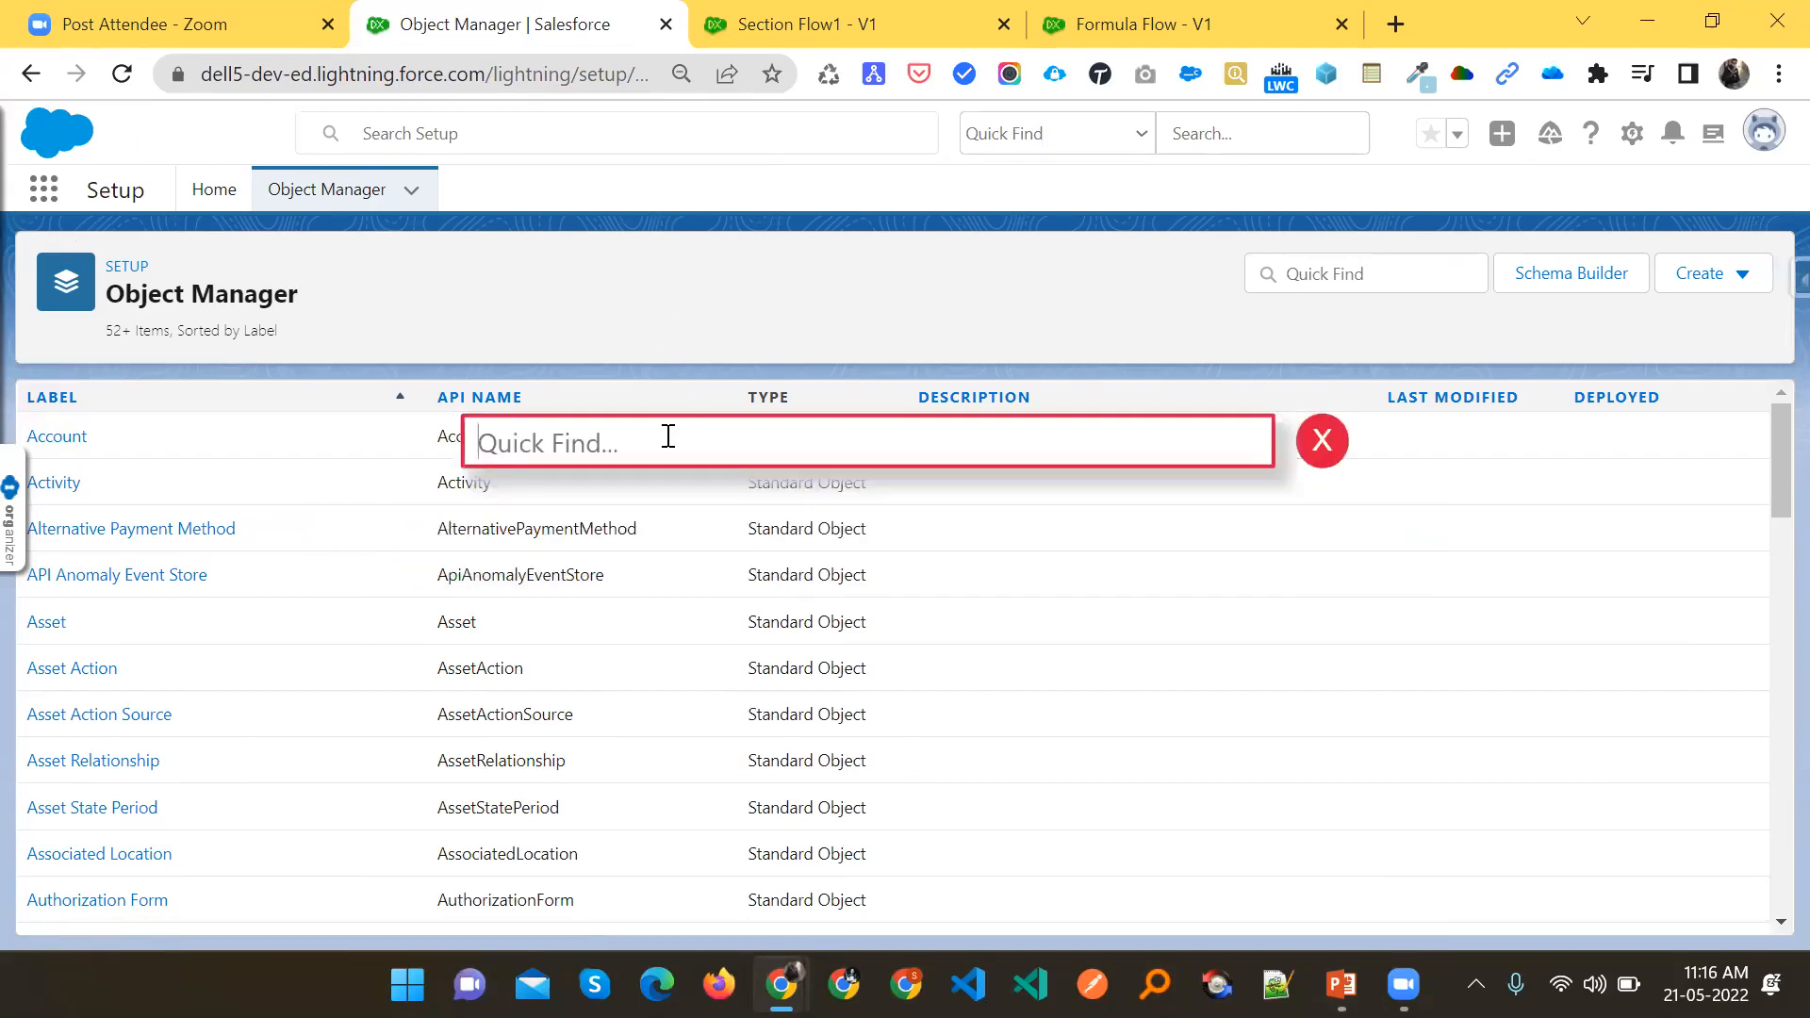
type("flow")
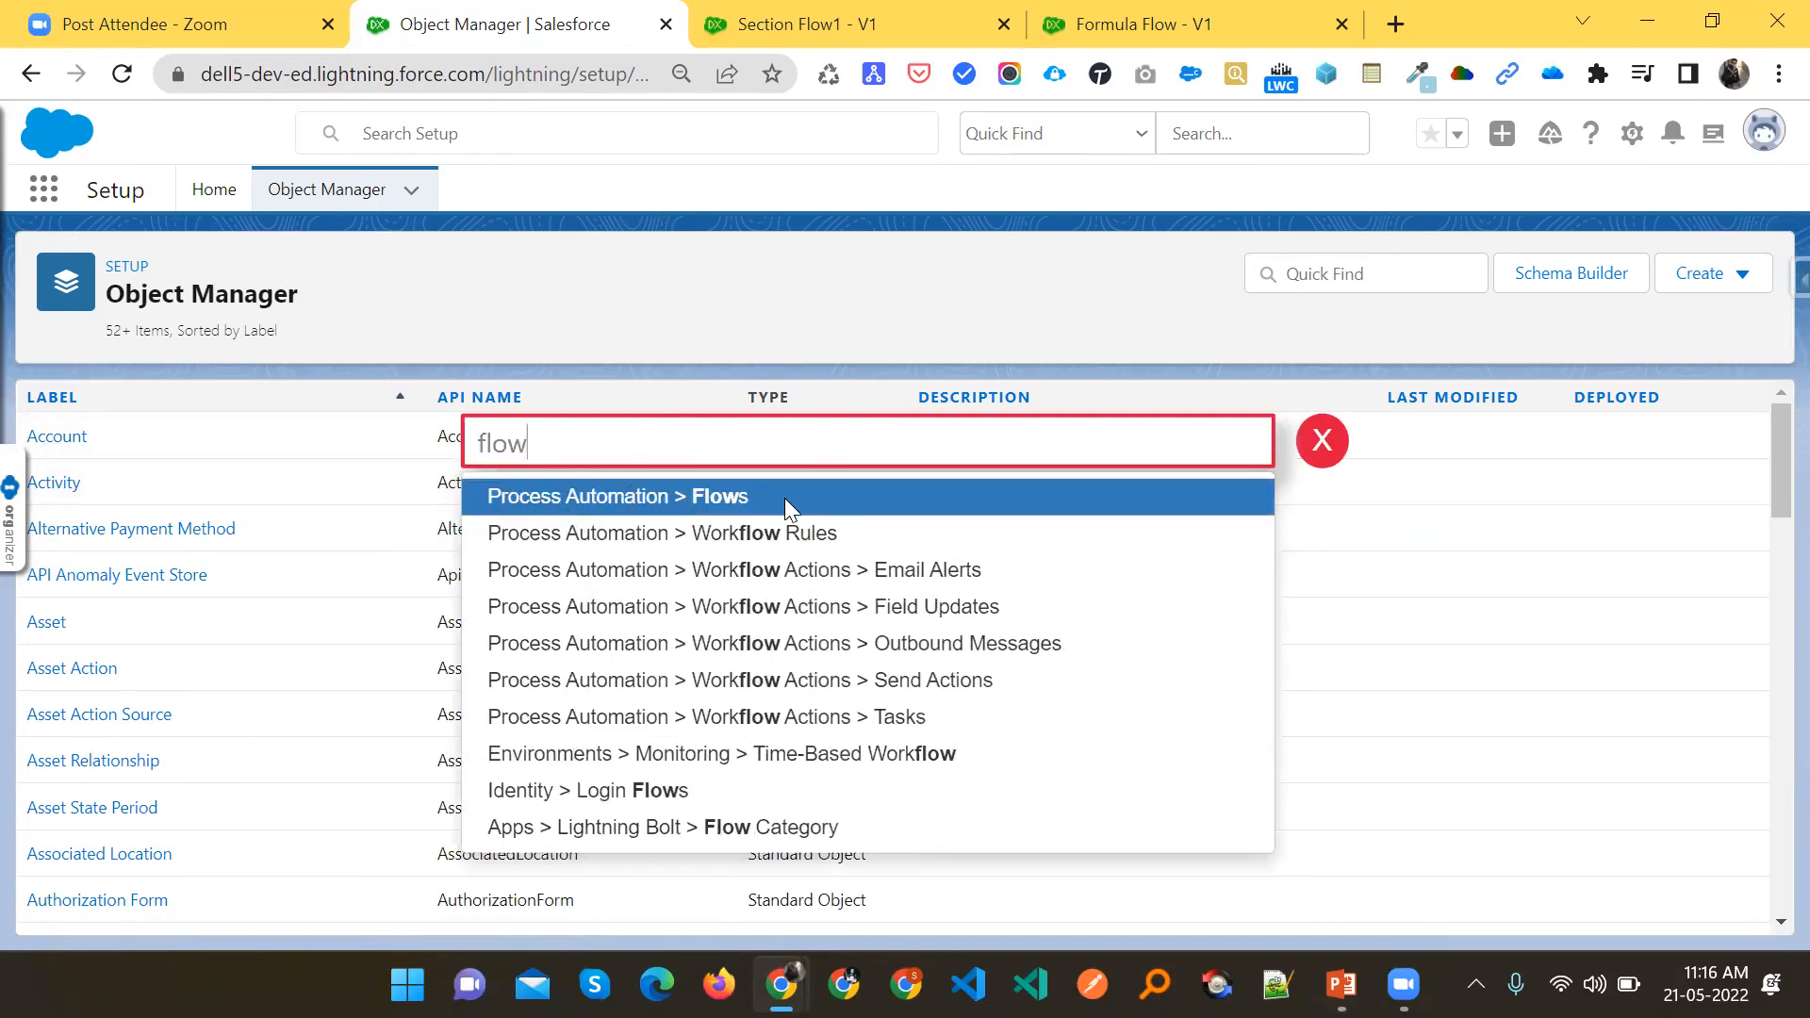
left_click(752, 500)
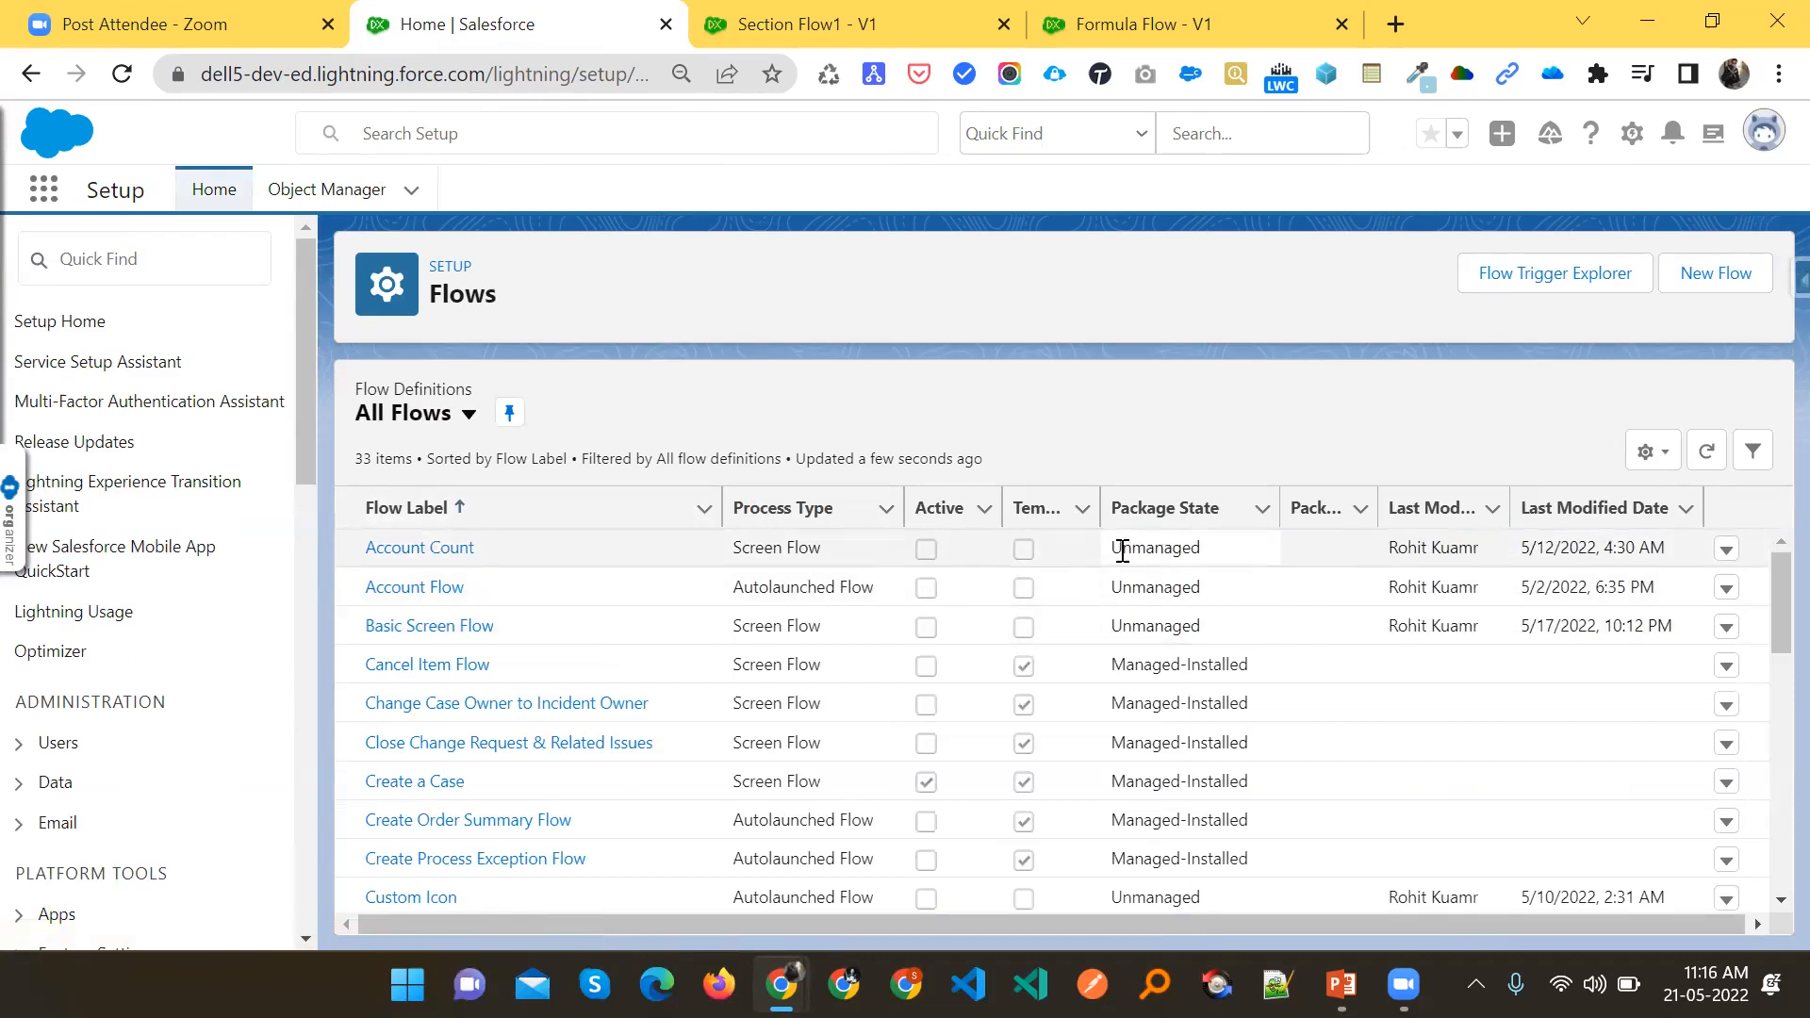
left_click_drag(1260, 674, 1111, 675)
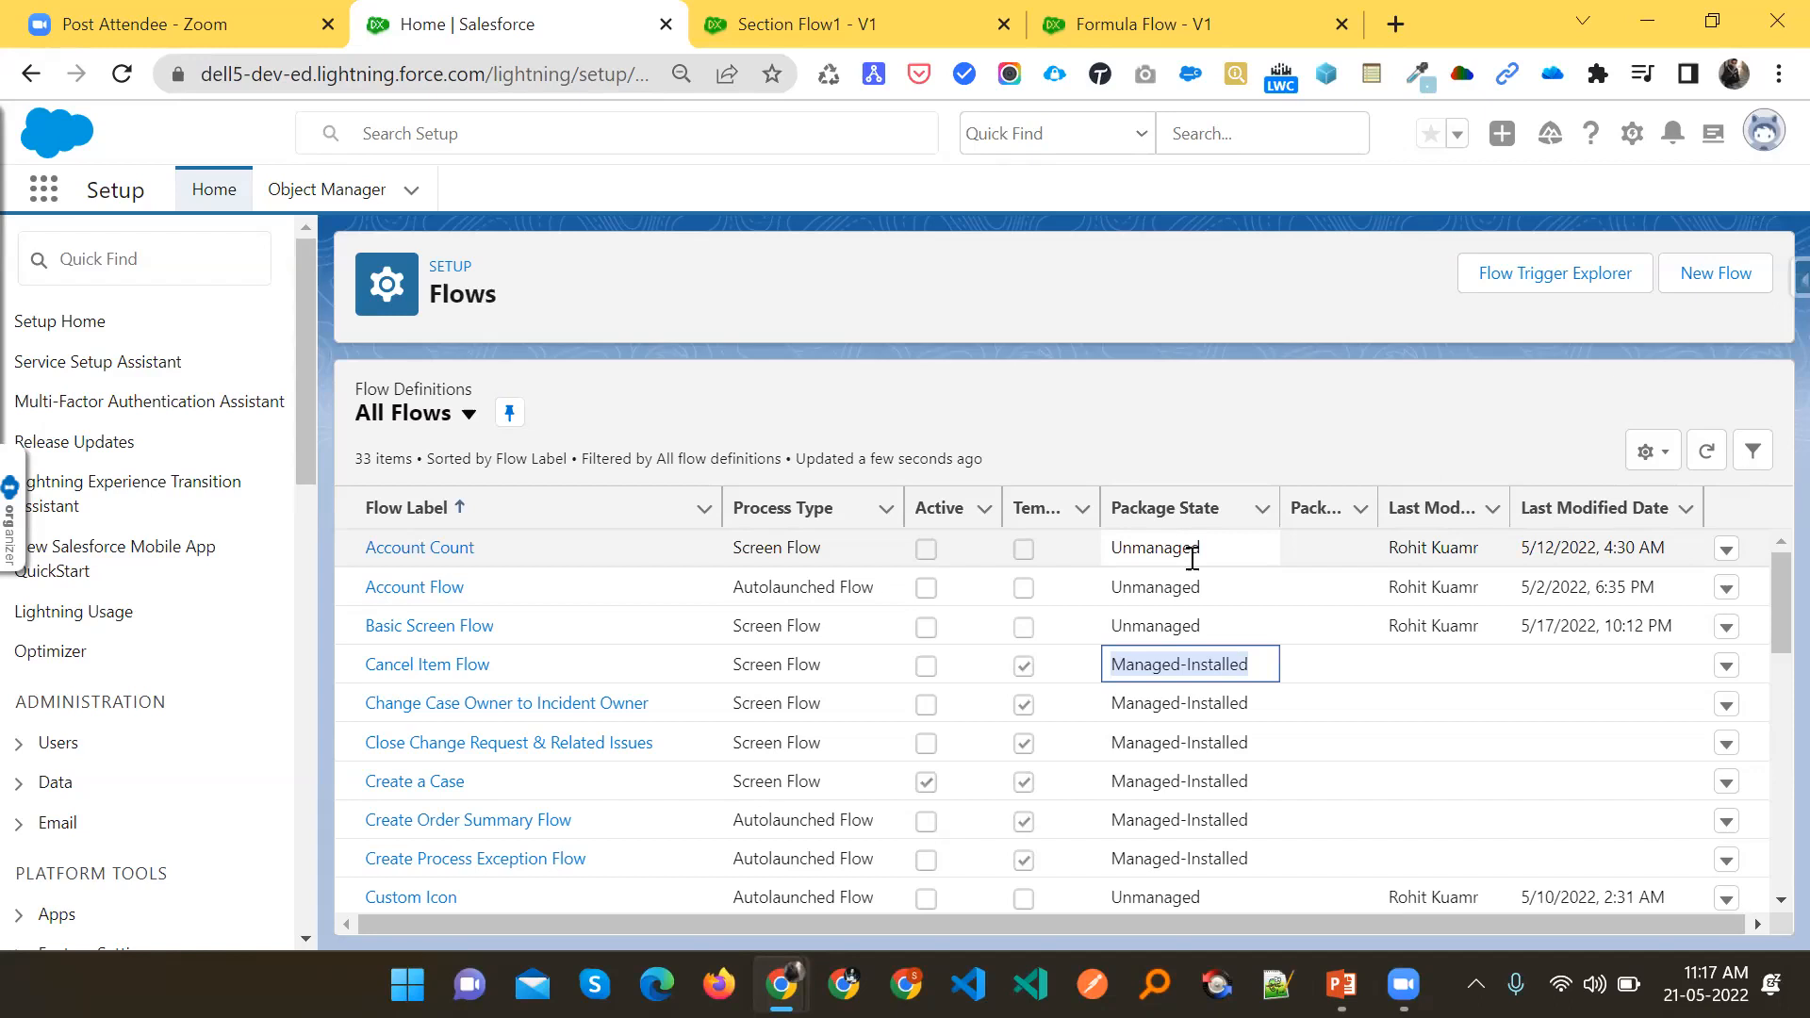
Zoom in on the Flows page header, annotate the New Flow and Flow Trigger Explorer area, and clear the annotations
left_click(448, 288)
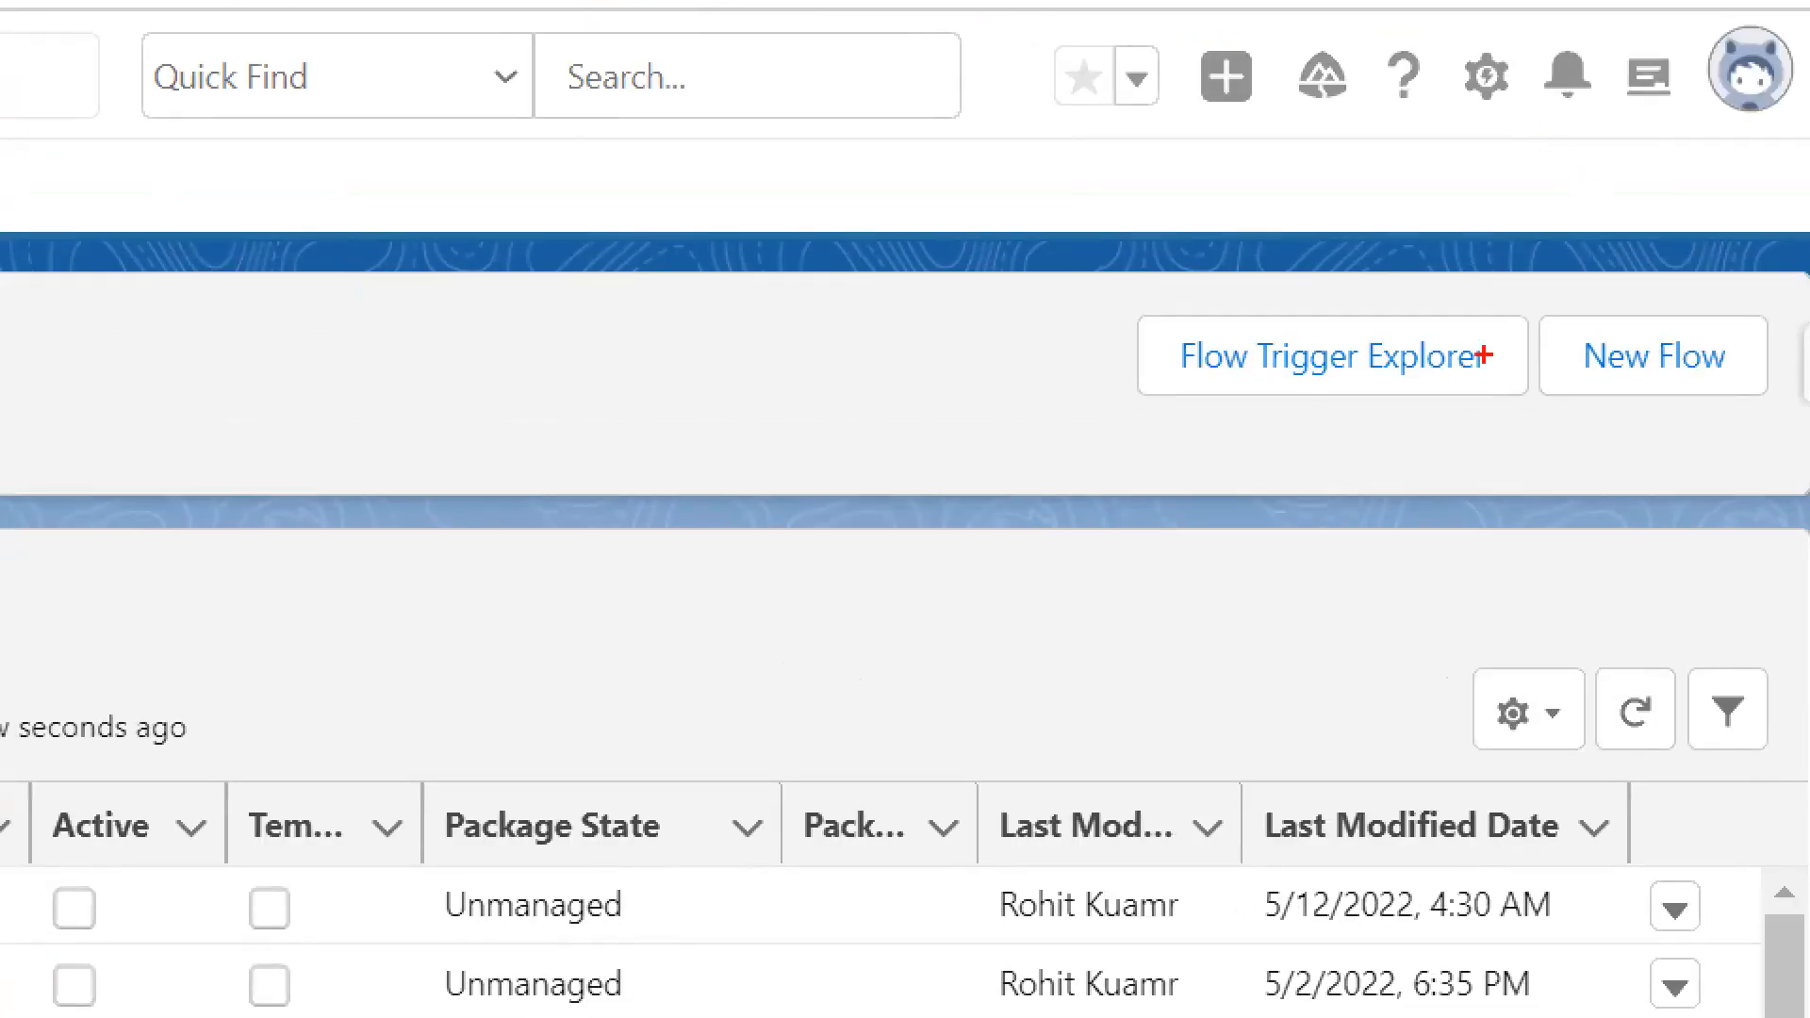
mouse_move(1527, 300)
left_mouse_down()
mouse_move(1661, 416)
mouse_move(1780, 415)
left_mouse_up()
mouse_move(1680, 472)
left_mouse_down()
mouse_move(1711, 472)
mouse_move(1692, 415)
left_mouse_up()
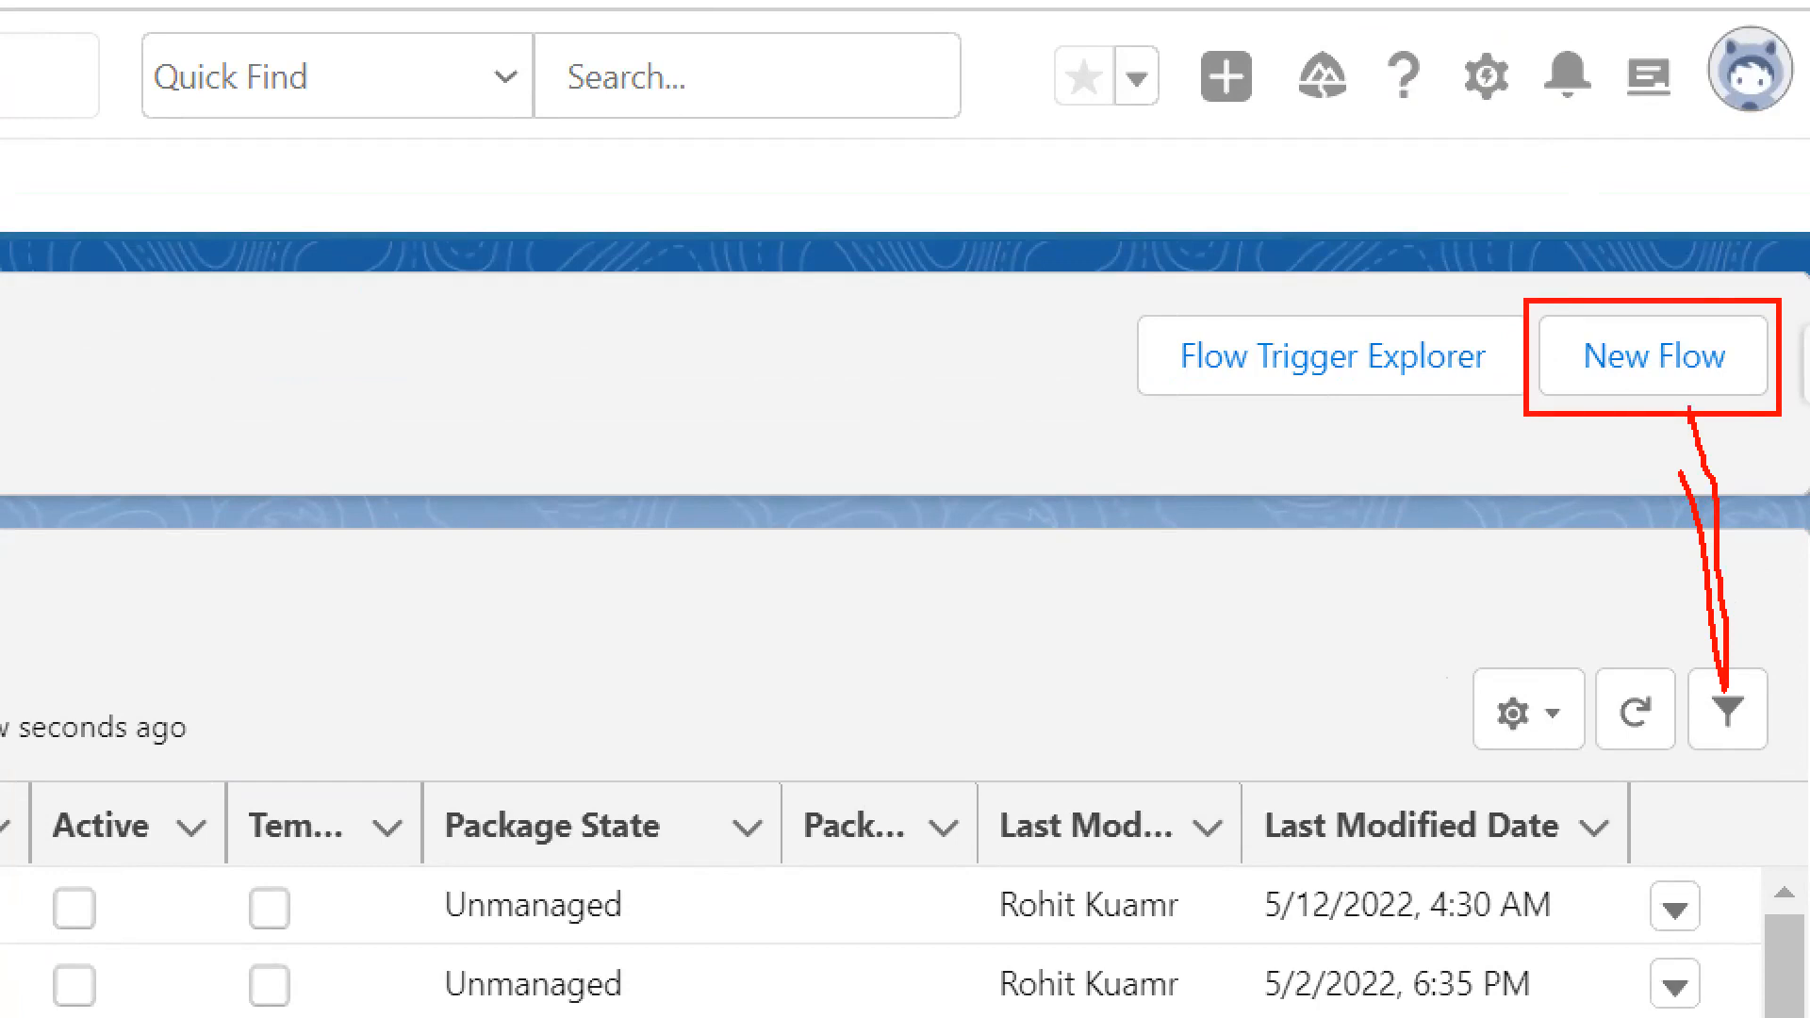
mouse_move(1748, 307)
left_mouse_down()
mouse_move(1615, 301)
mouse_move(1692, 416)
mouse_move(1651, 307)
left_mouse_up()
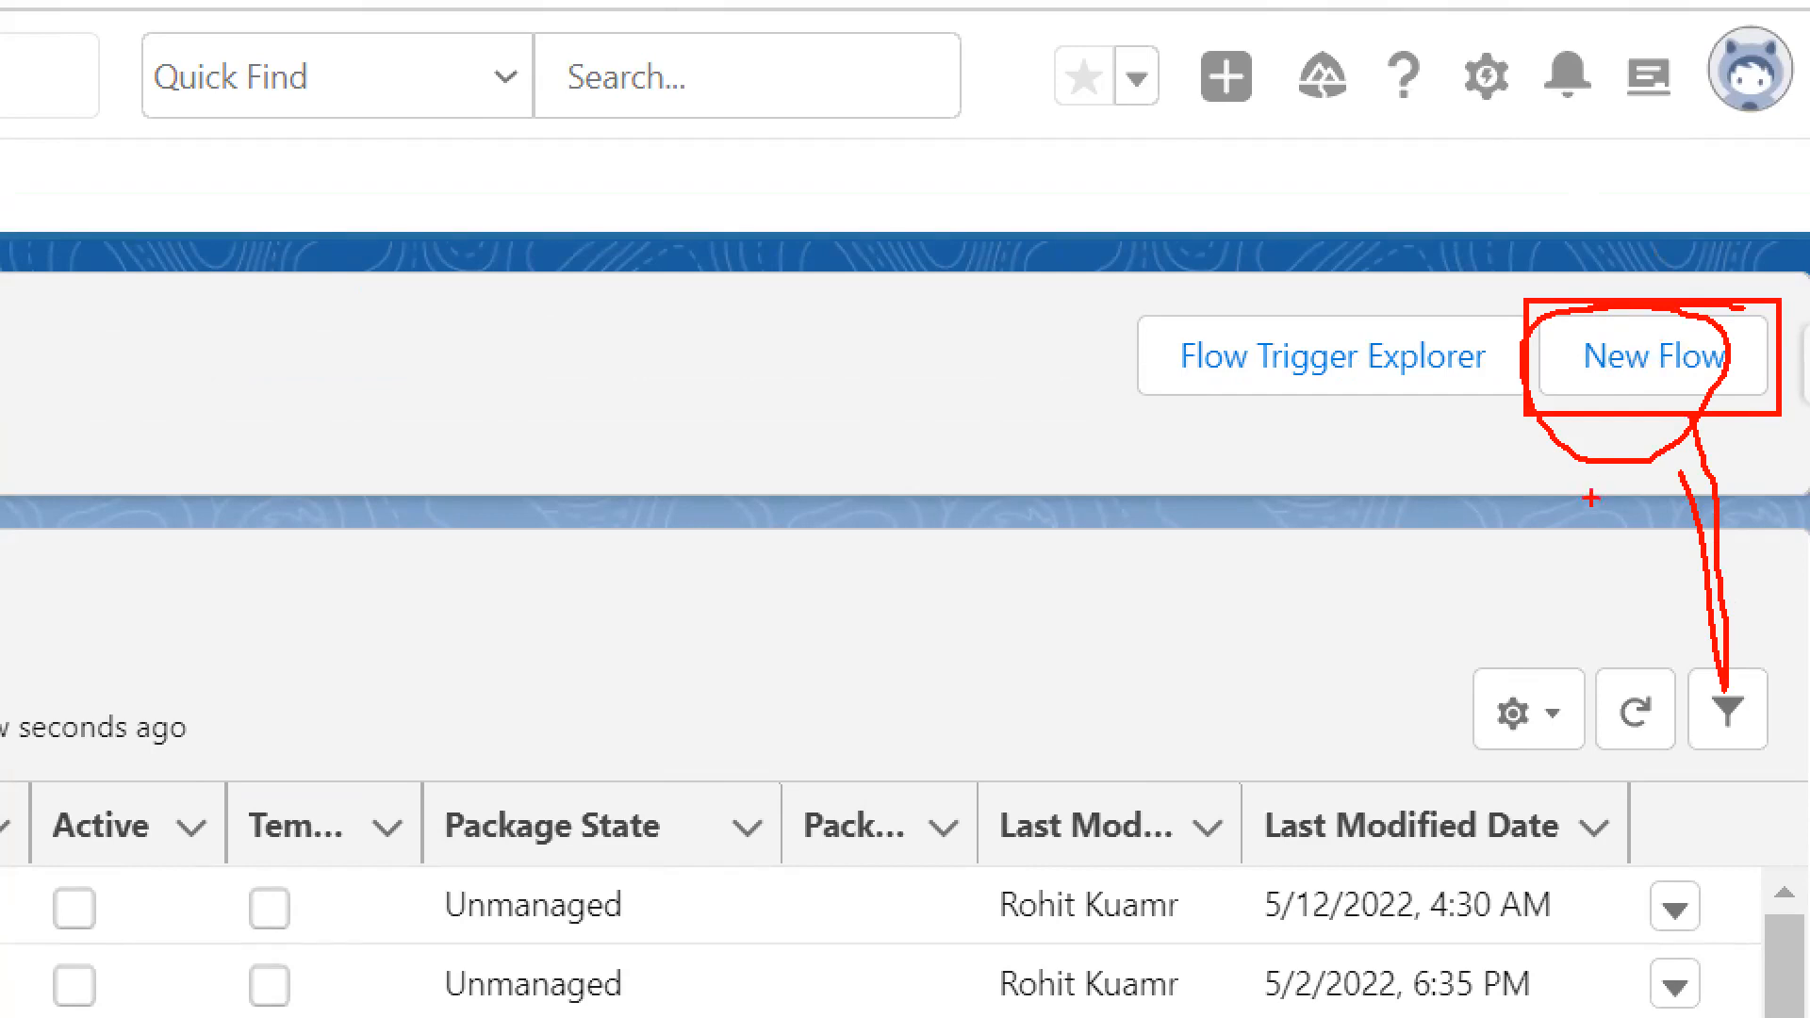
key("XF86AudioMute")
left_click(1286, 406)
key("XF86AudioMute")
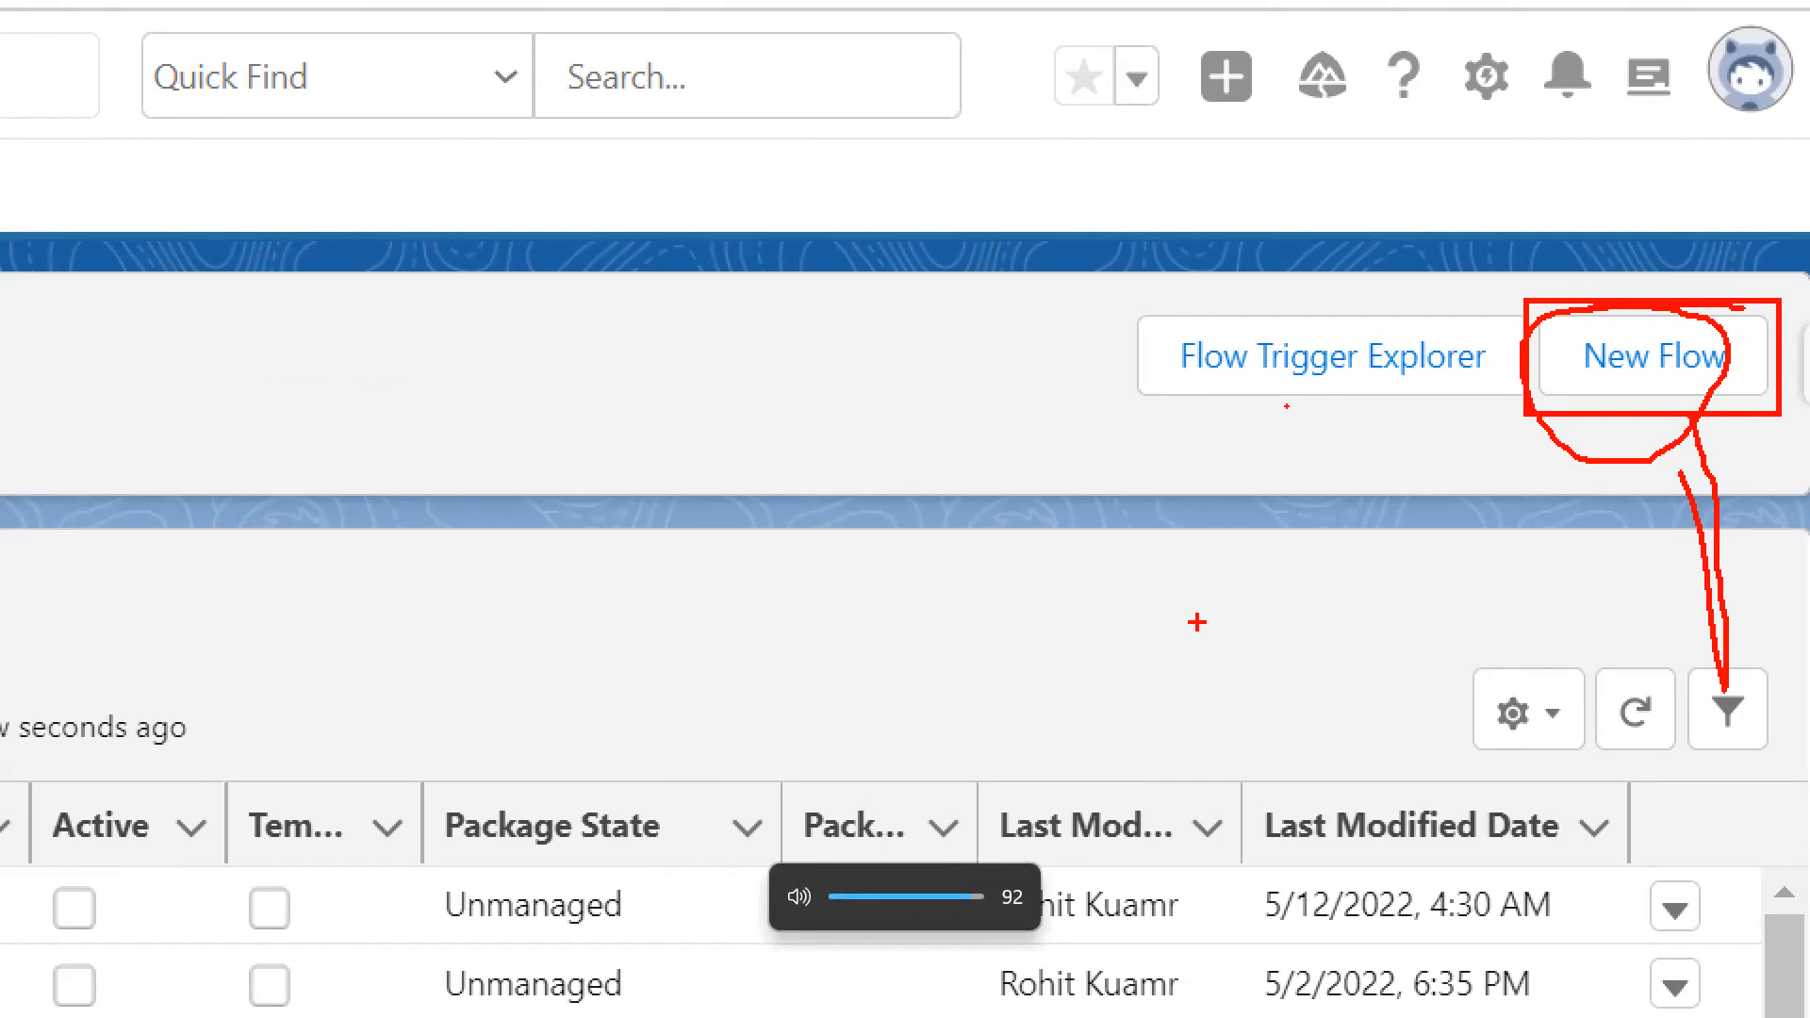
left_click_drag(1141, 521, 1165, 654)
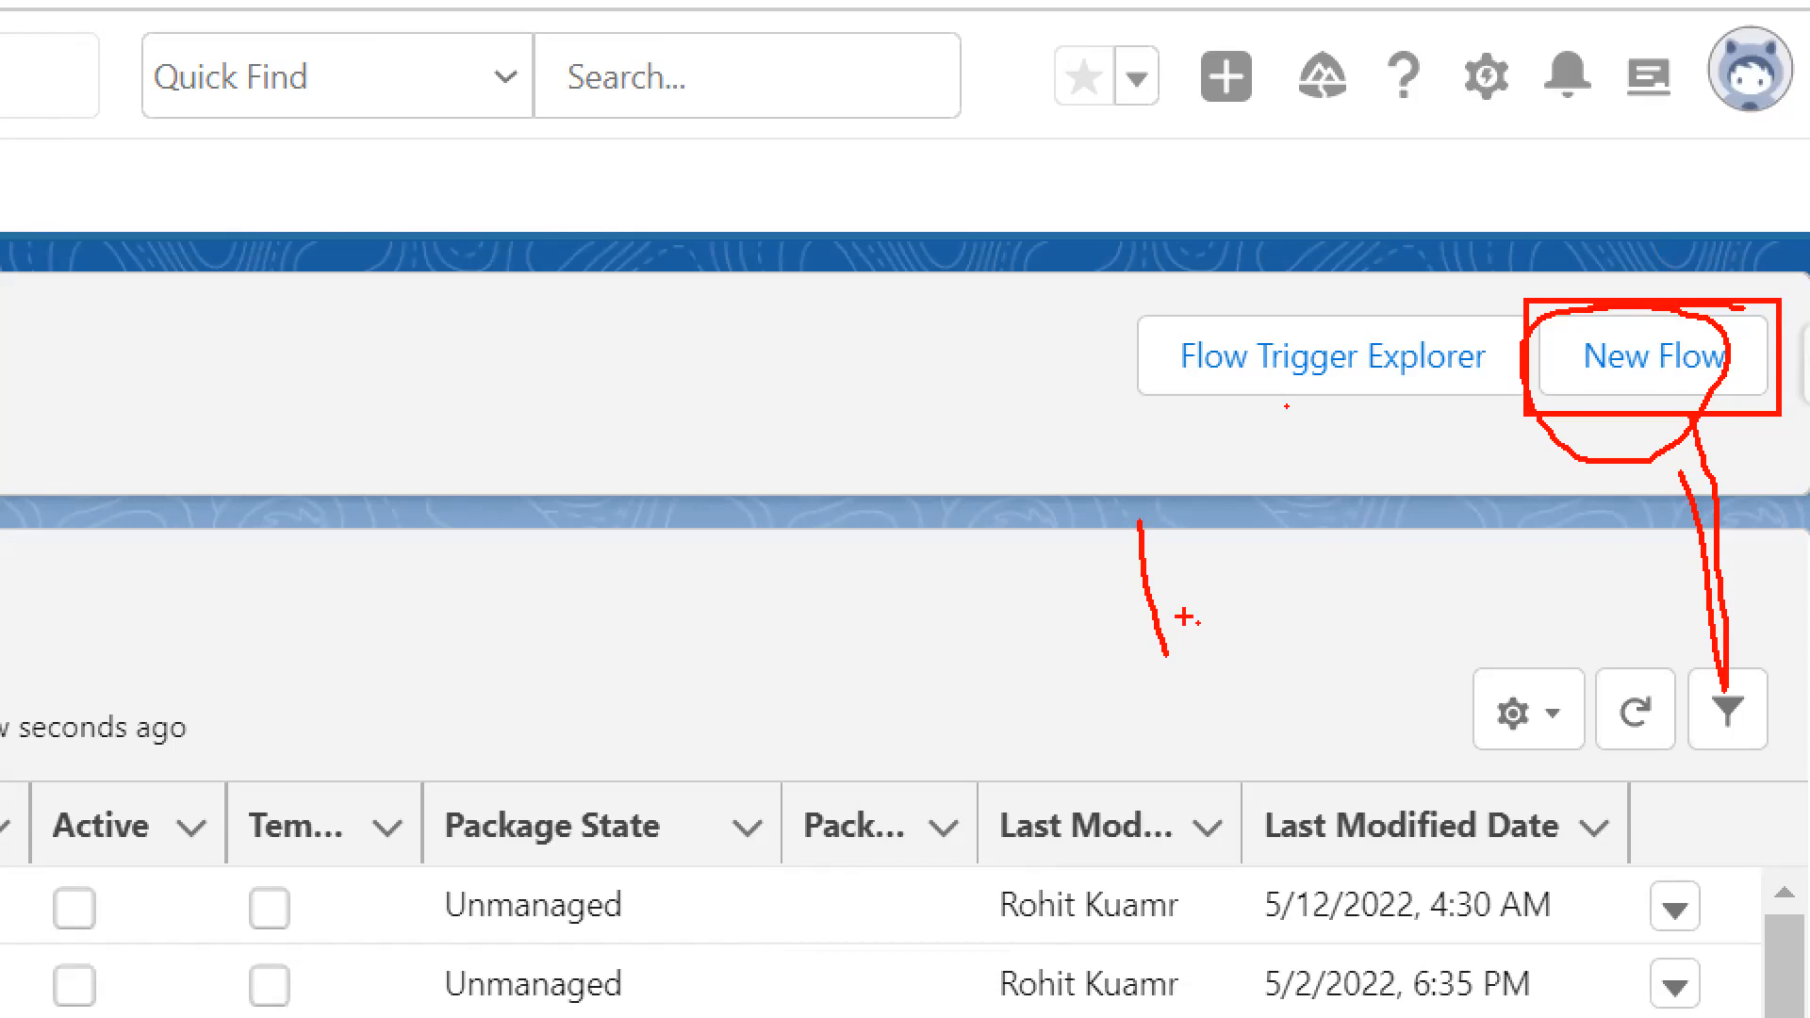
left_click_drag(1529, 366, 1550, 492)
left_click_drag(1273, 521, 1298, 614)
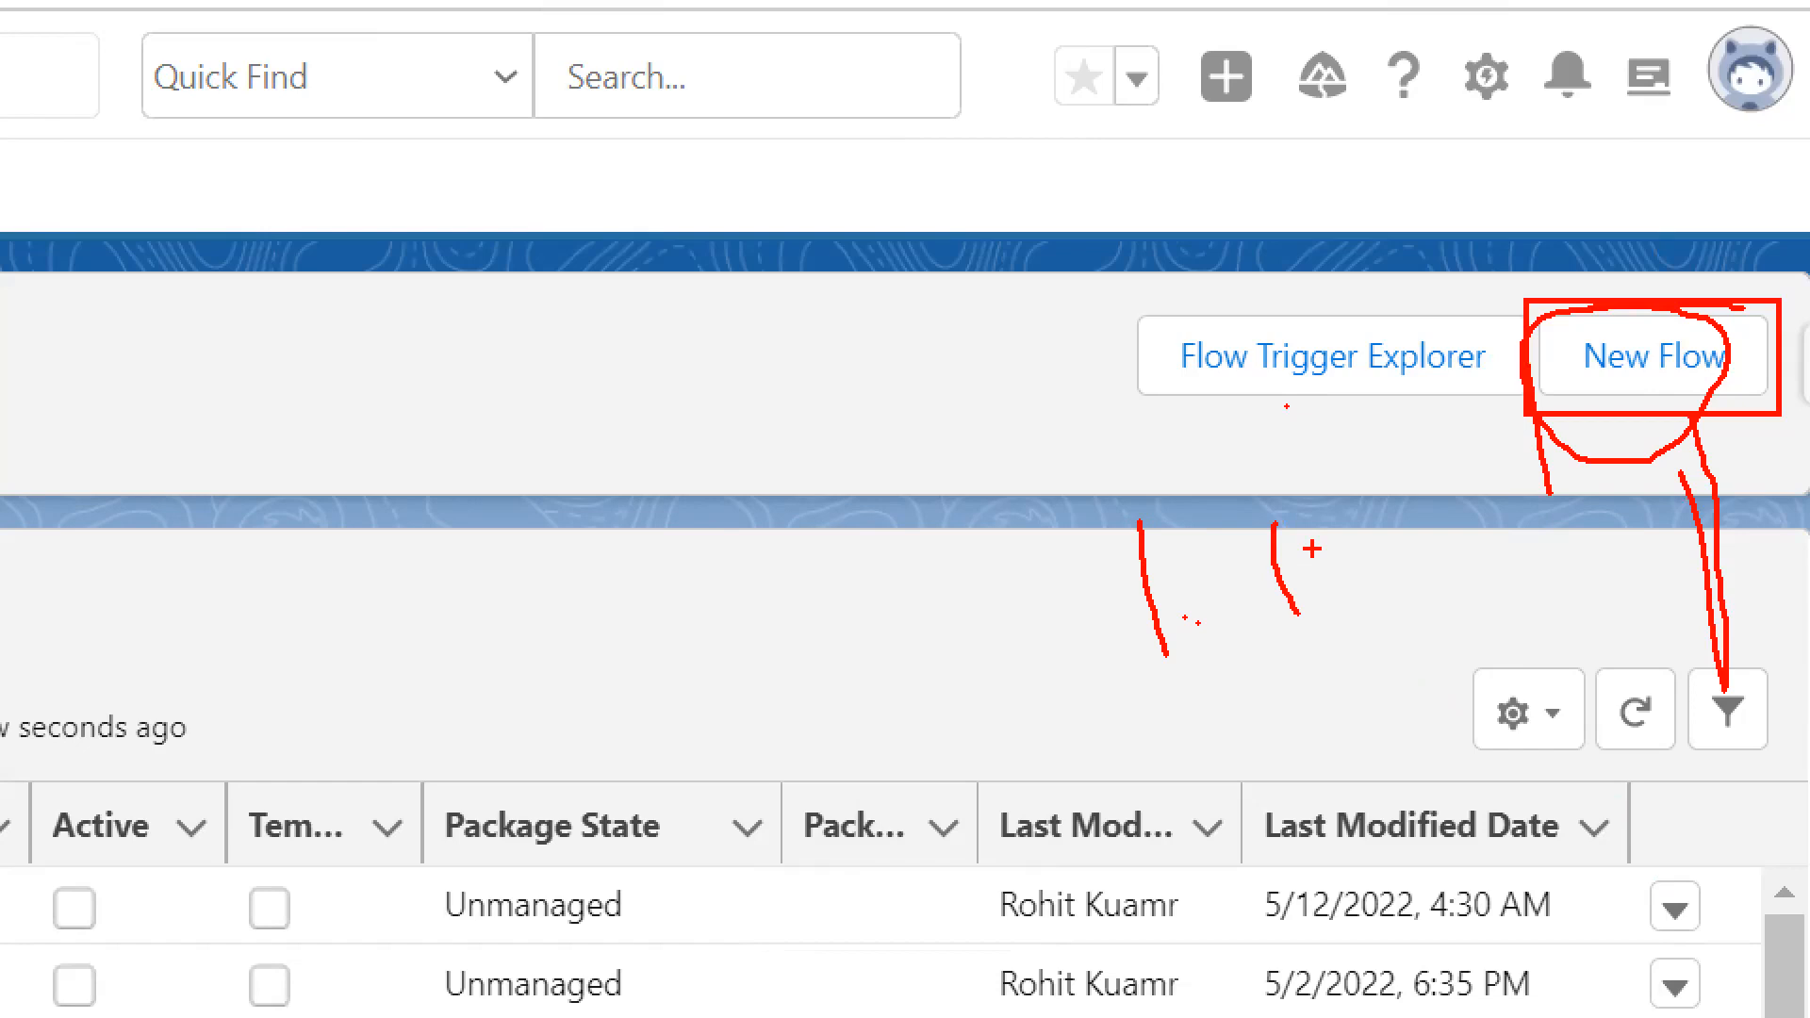
key("Escape")
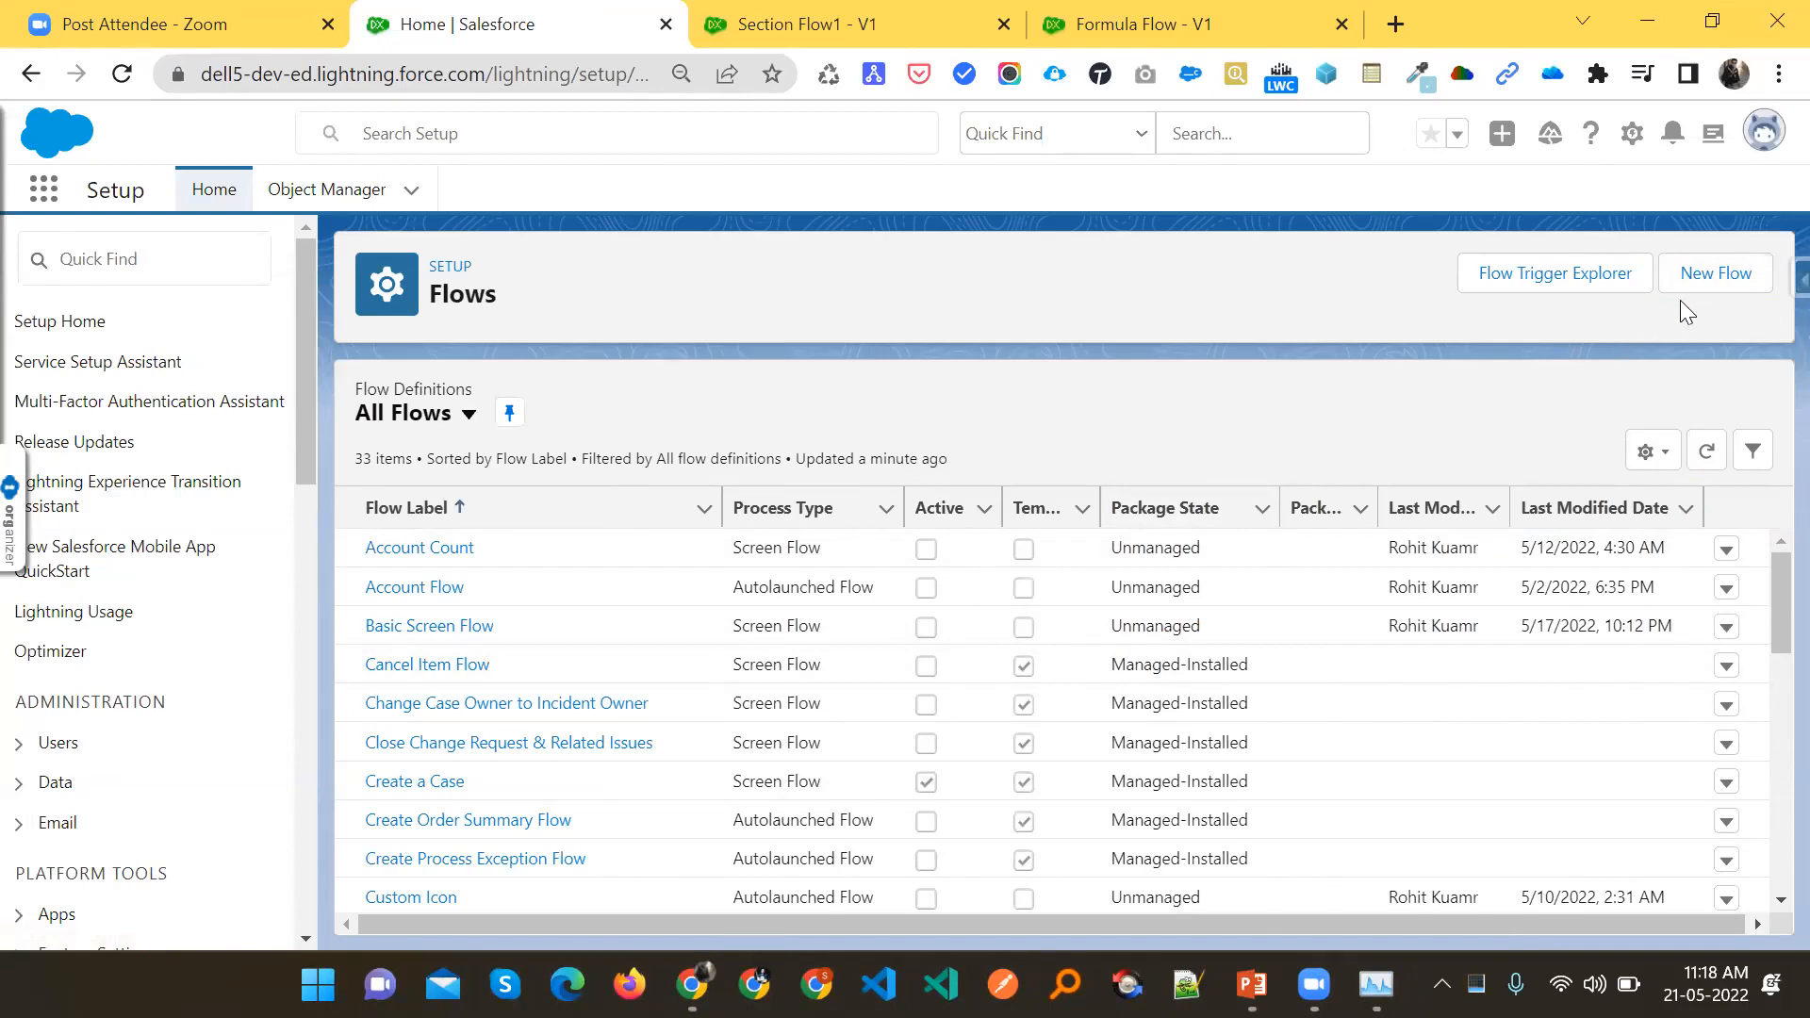
Create a new Screen Flow from the Flows setup page
left_click(1711, 278)
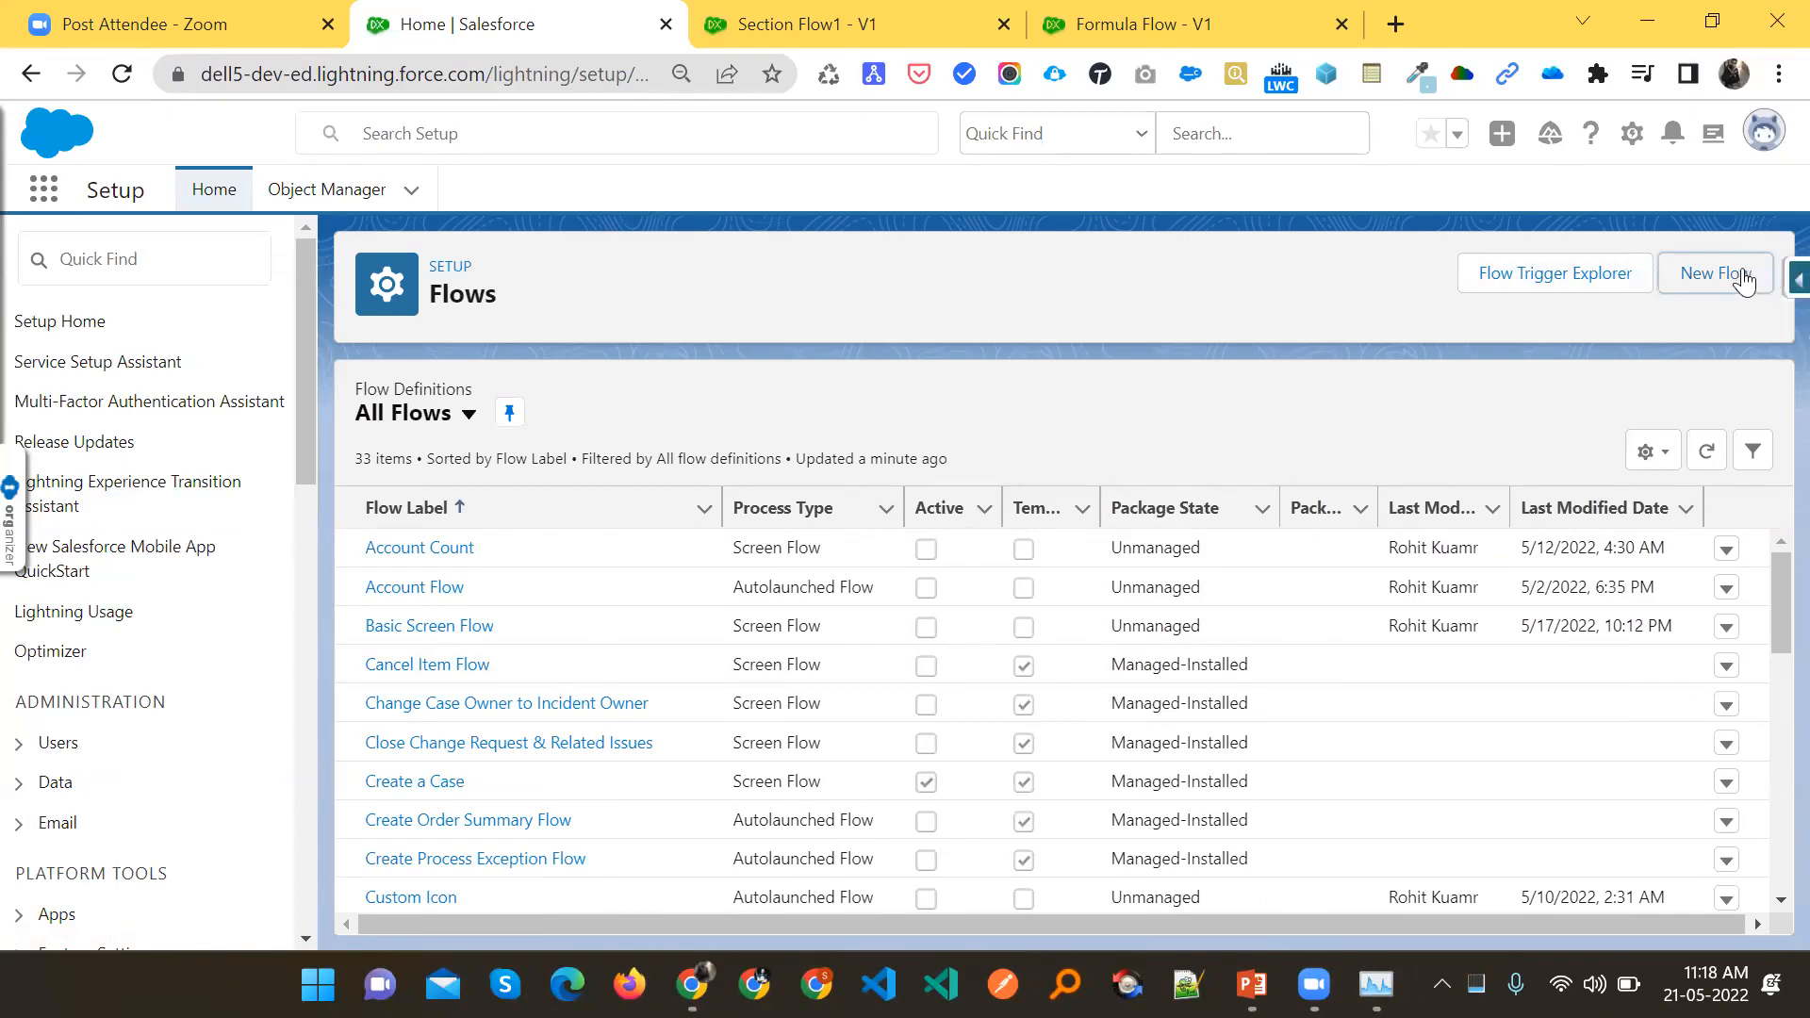
left_click(1711, 282)
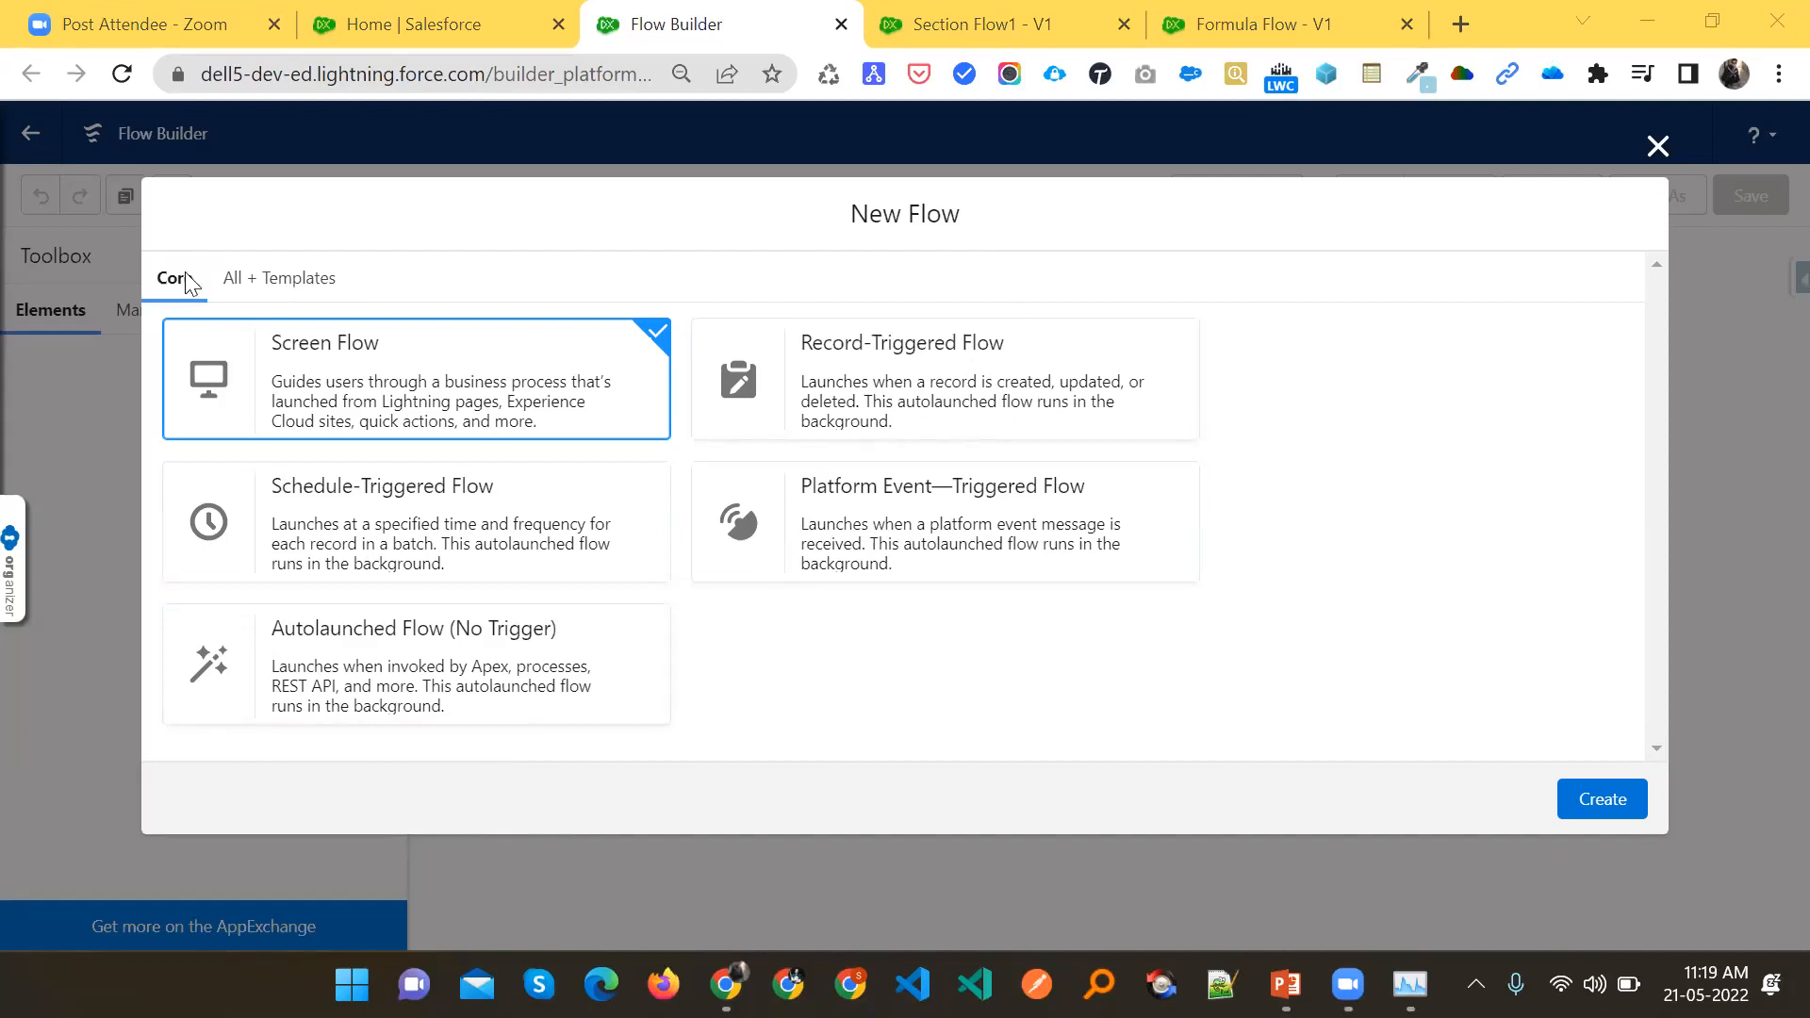
left_click(1584, 800)
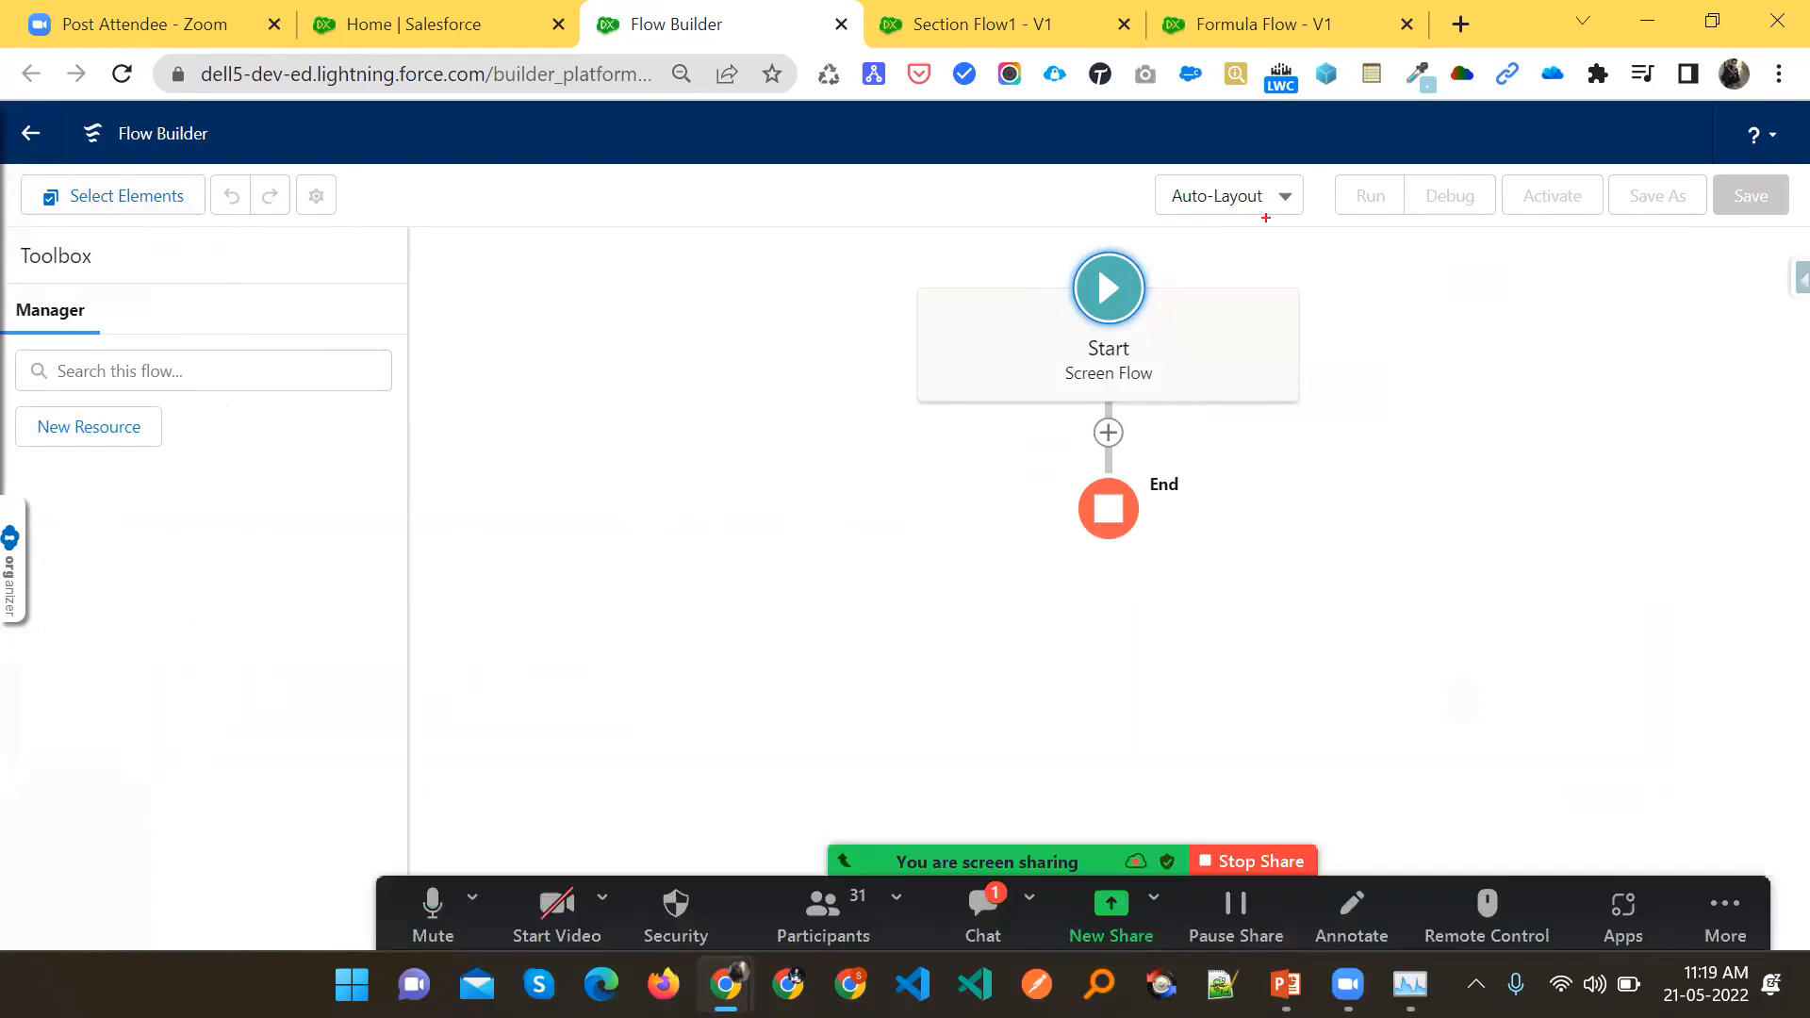
Annotate the Flow Builder title, Toolbox, canvas and the layout, run and save controls
left_click_drag(1237, 237, 1763, 242)
left_click_drag(33, 250, 219, 530)
left_click_drag(863, 352, 799, 657)
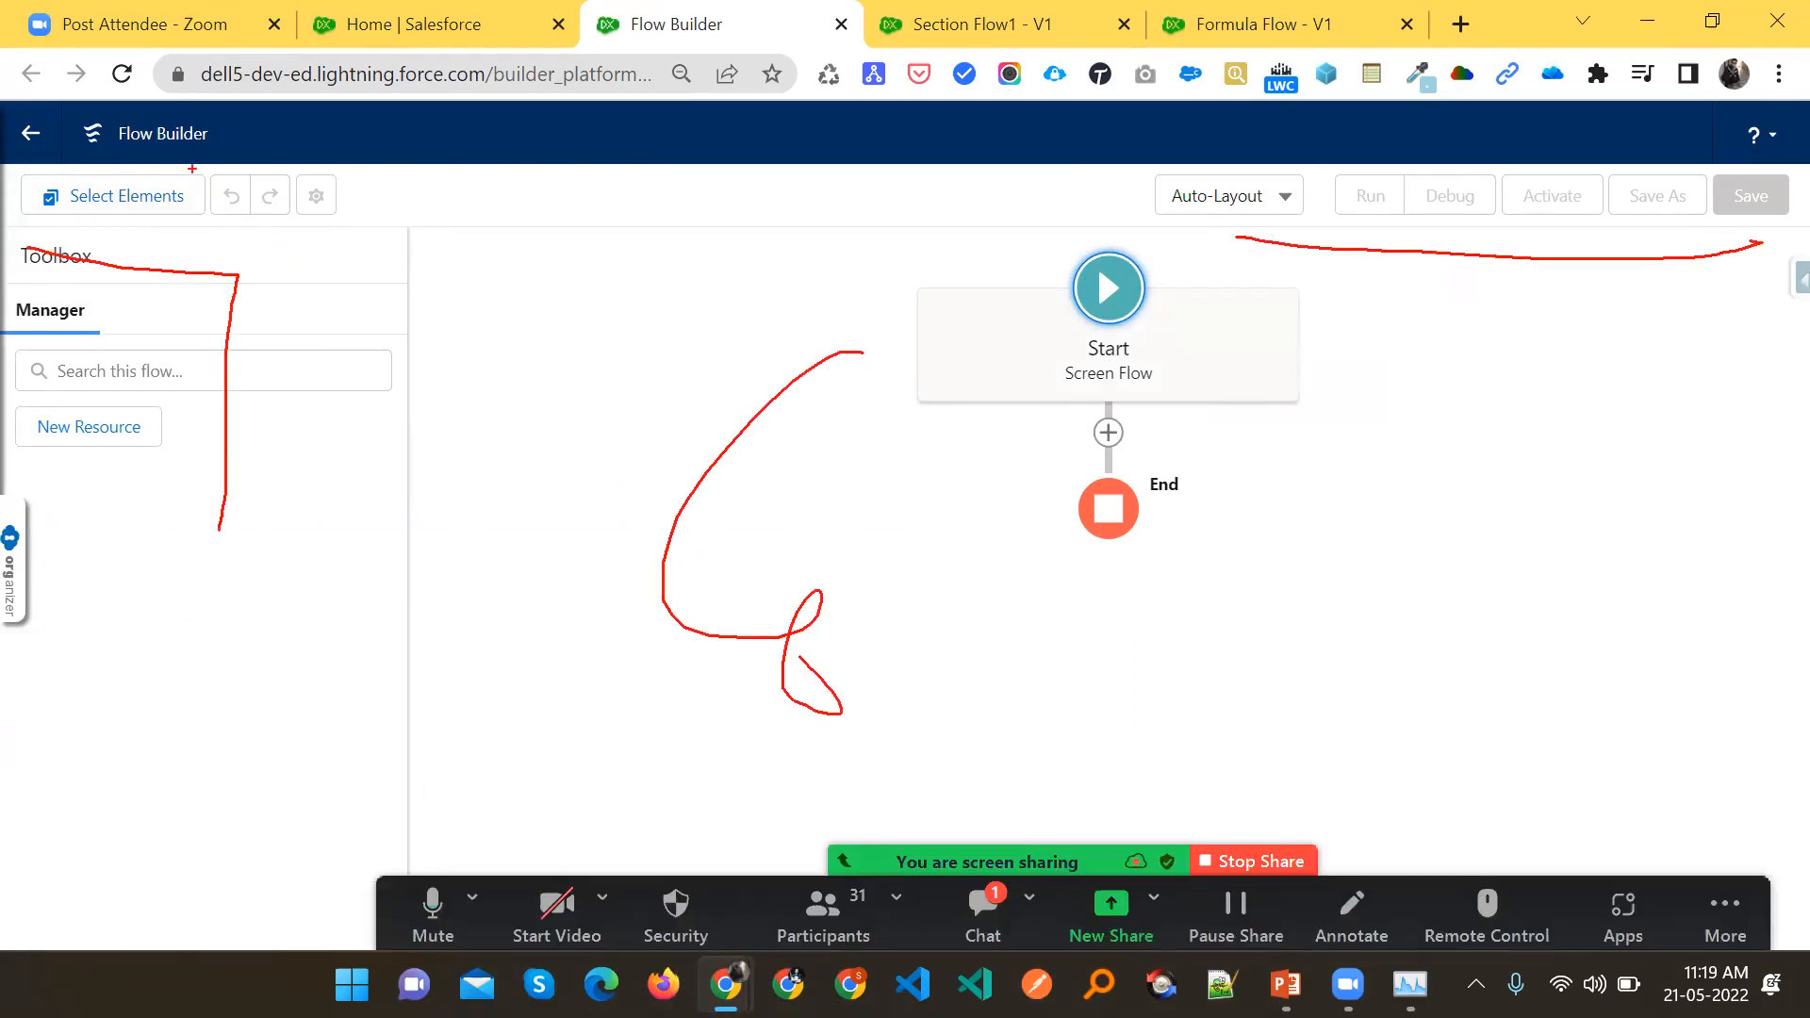
left_click_drag(274, 160, 1, 172)
mouse_move(213, 117)
left_mouse_down()
mouse_move(51, 142)
mouse_move(282, 132)
mouse_move(184, 119)
left_mouse_up()
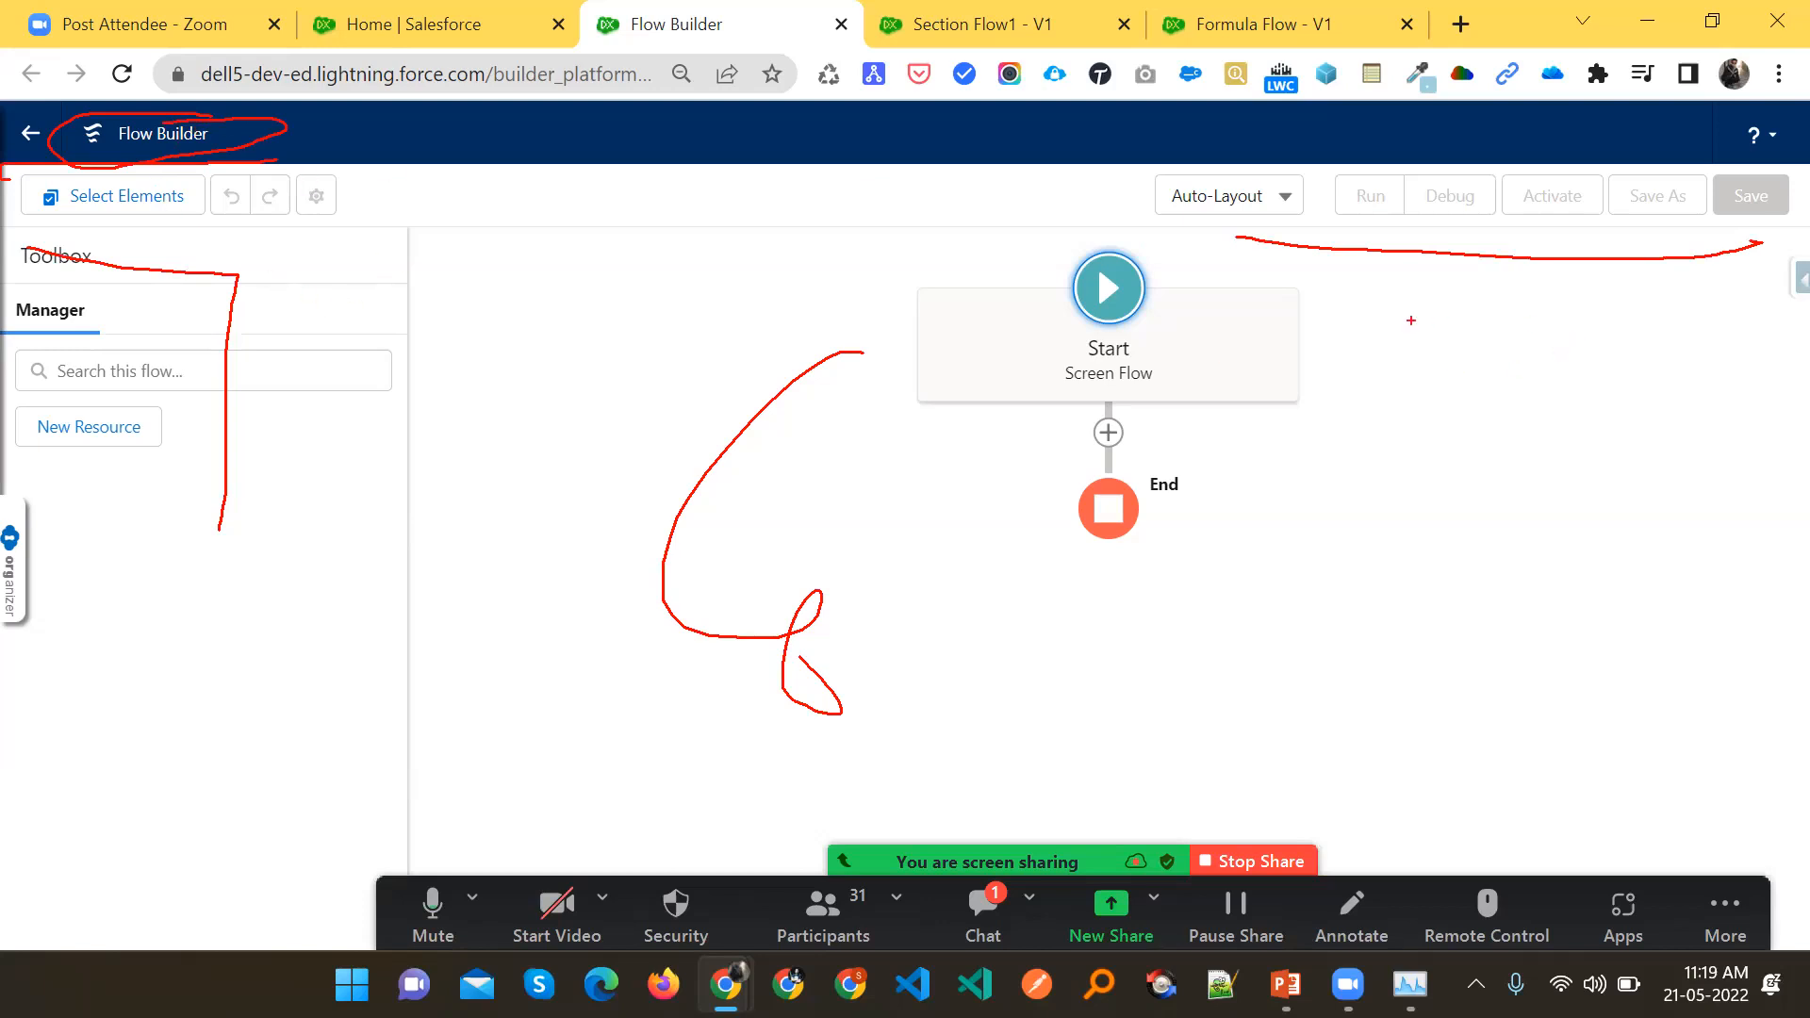
Set the new screen flow's canvas layout to Free-Form
left_click(1284, 198)
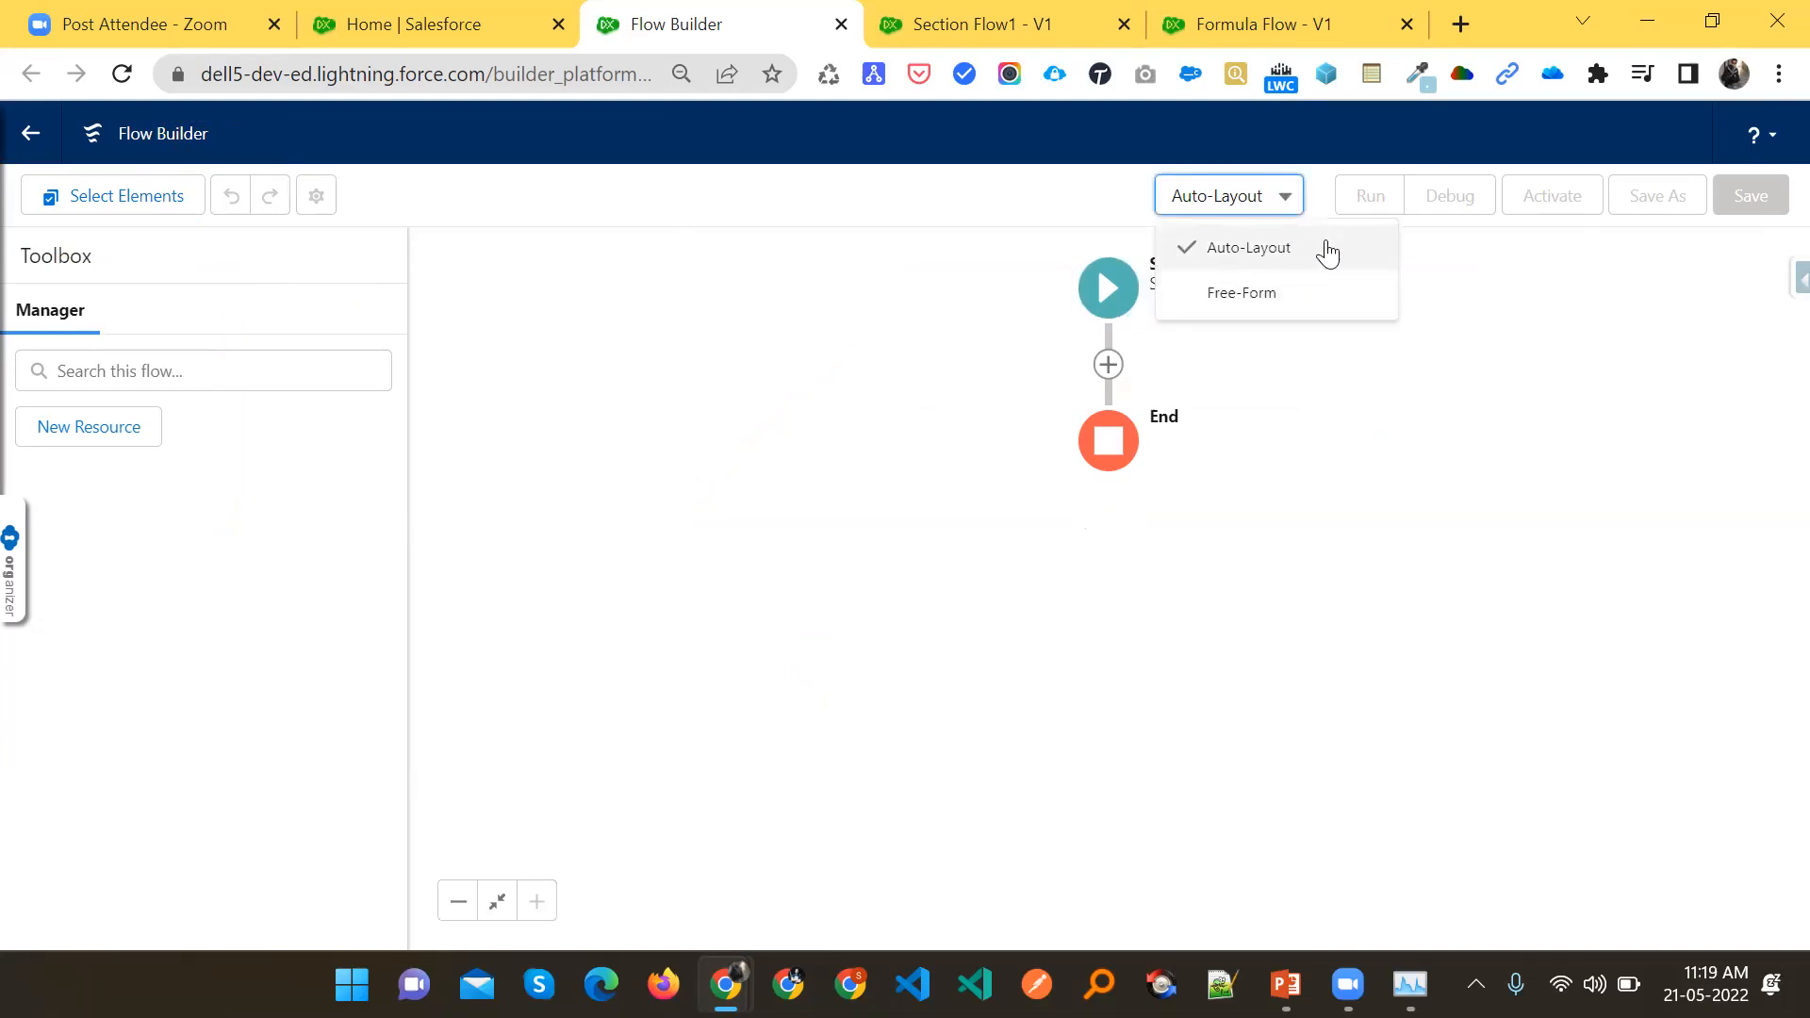
left_click(1251, 296)
left_click(1246, 195)
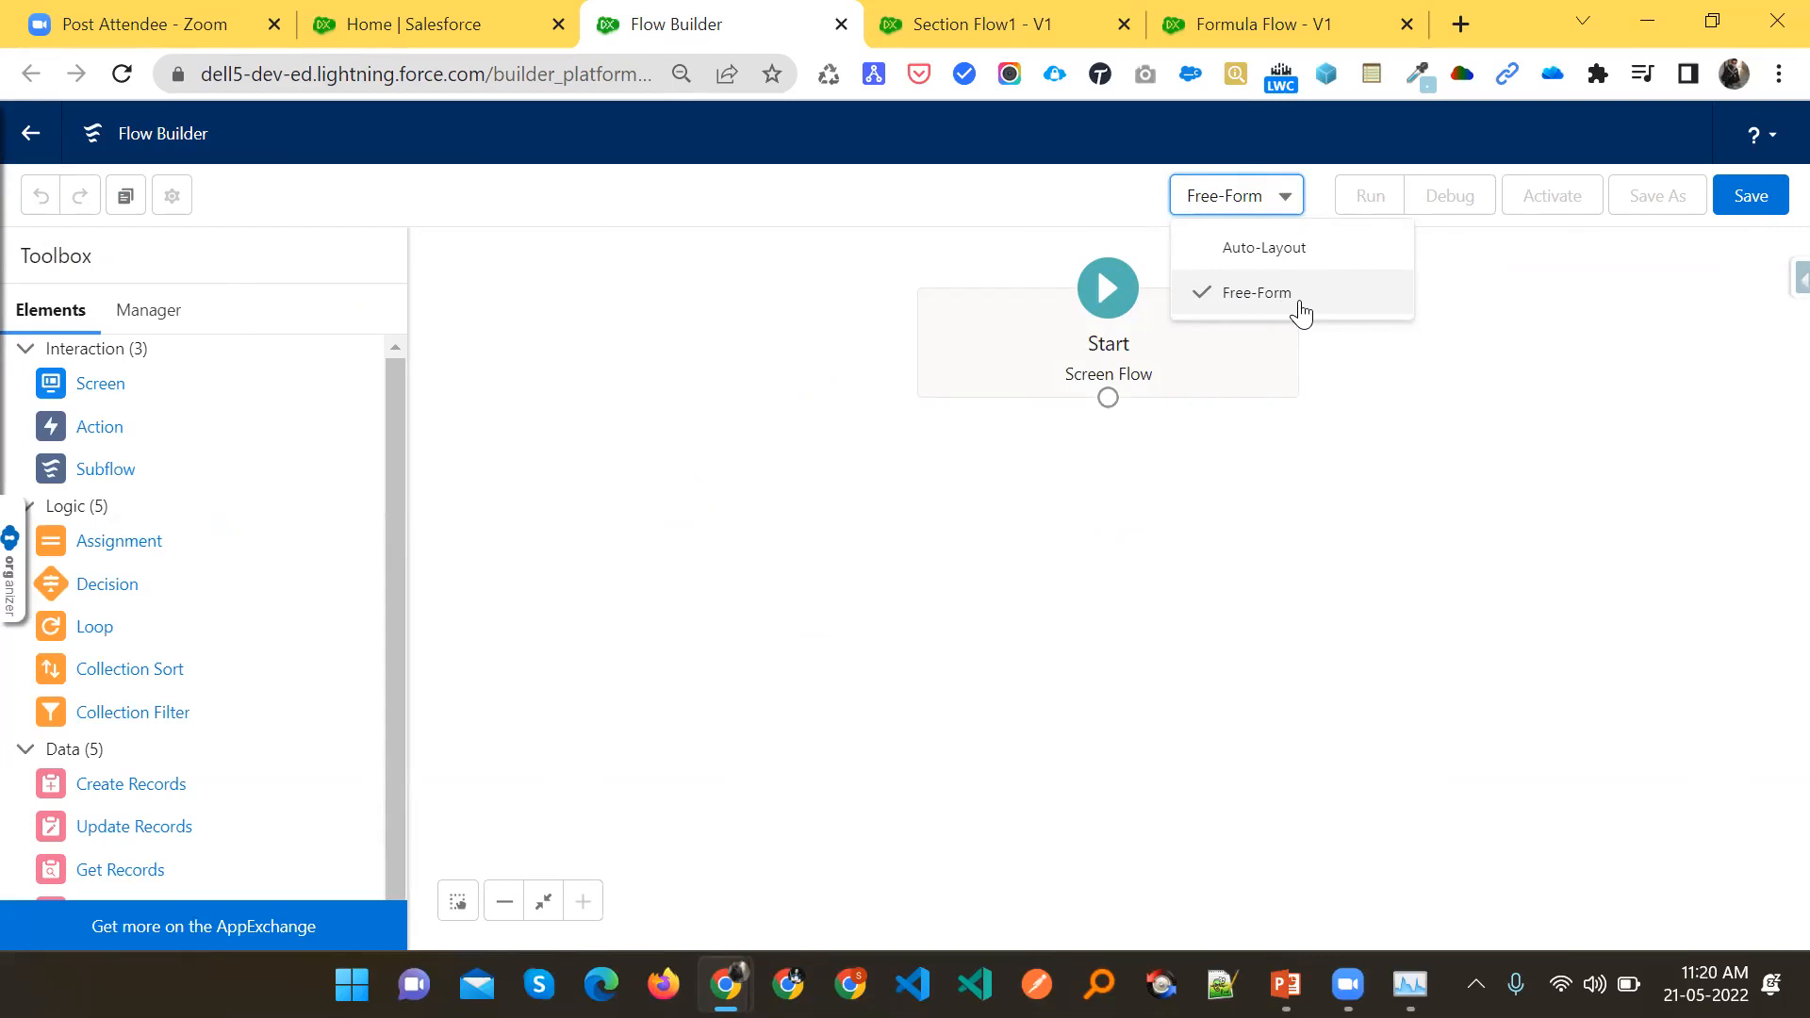
left_click(1301, 311)
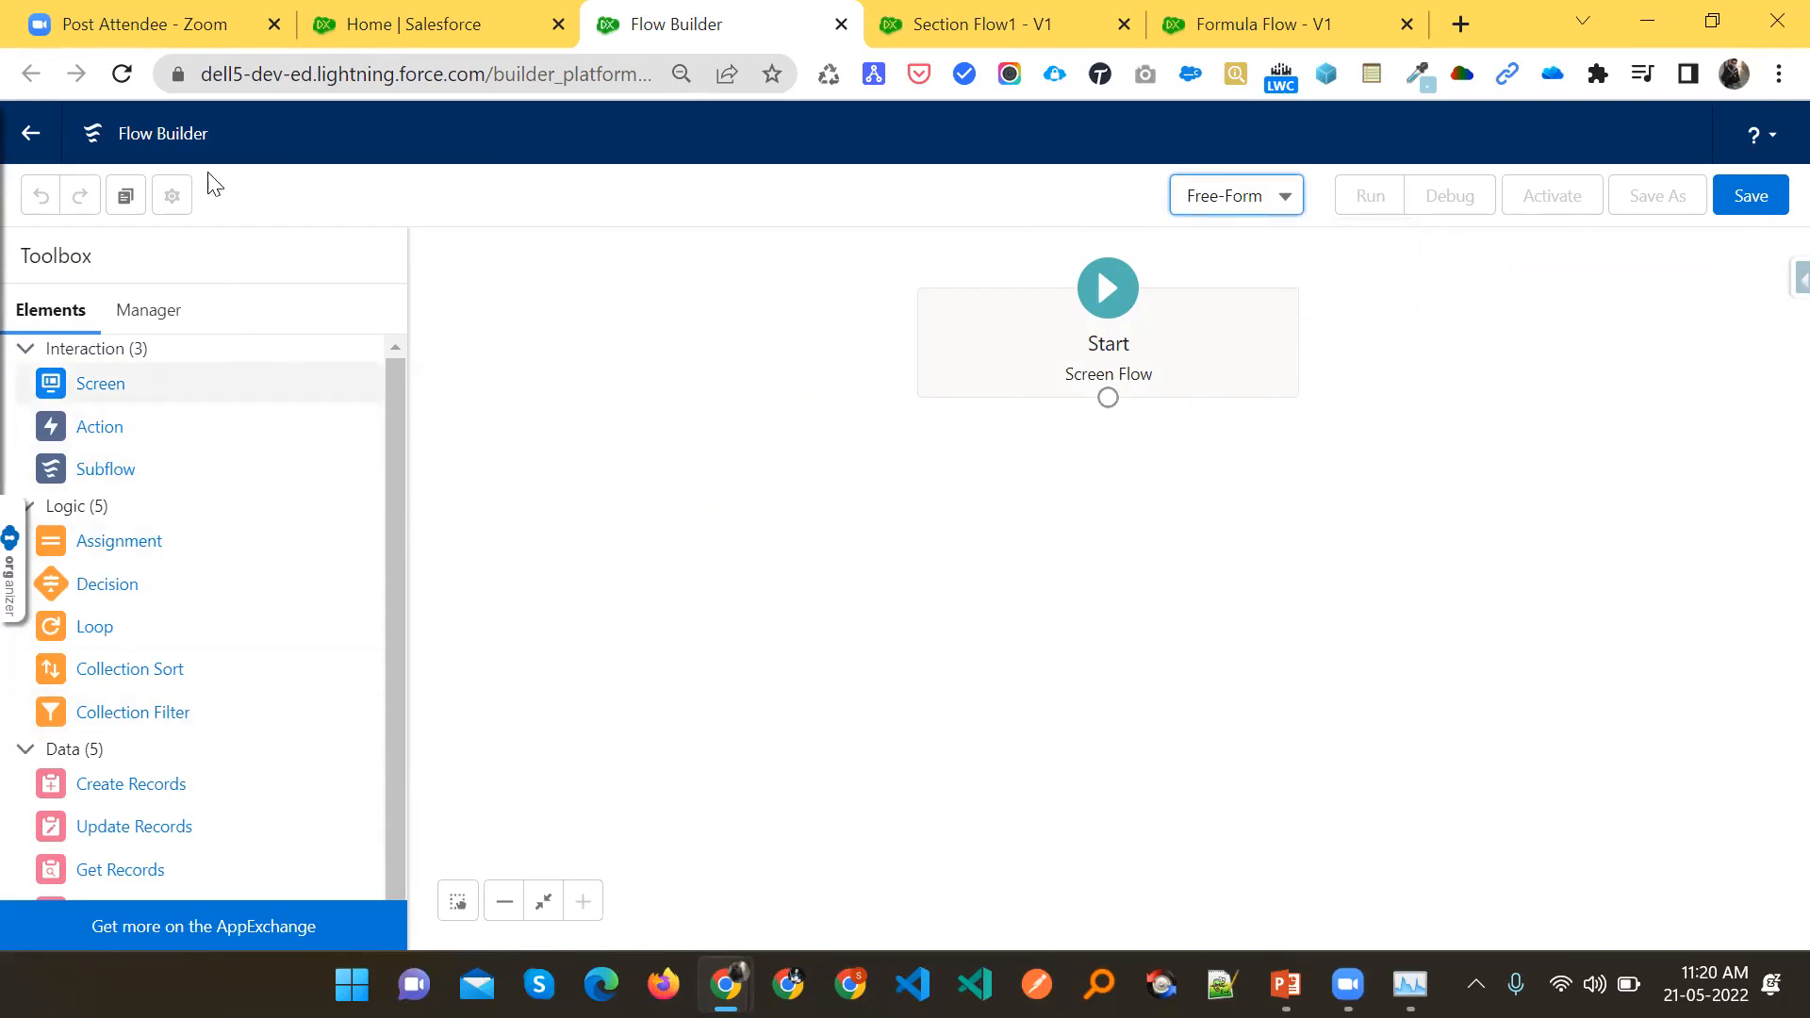
Switch the canvas to Auto-Layout for comparison and return it to Free-Form
left_click(1241, 208)
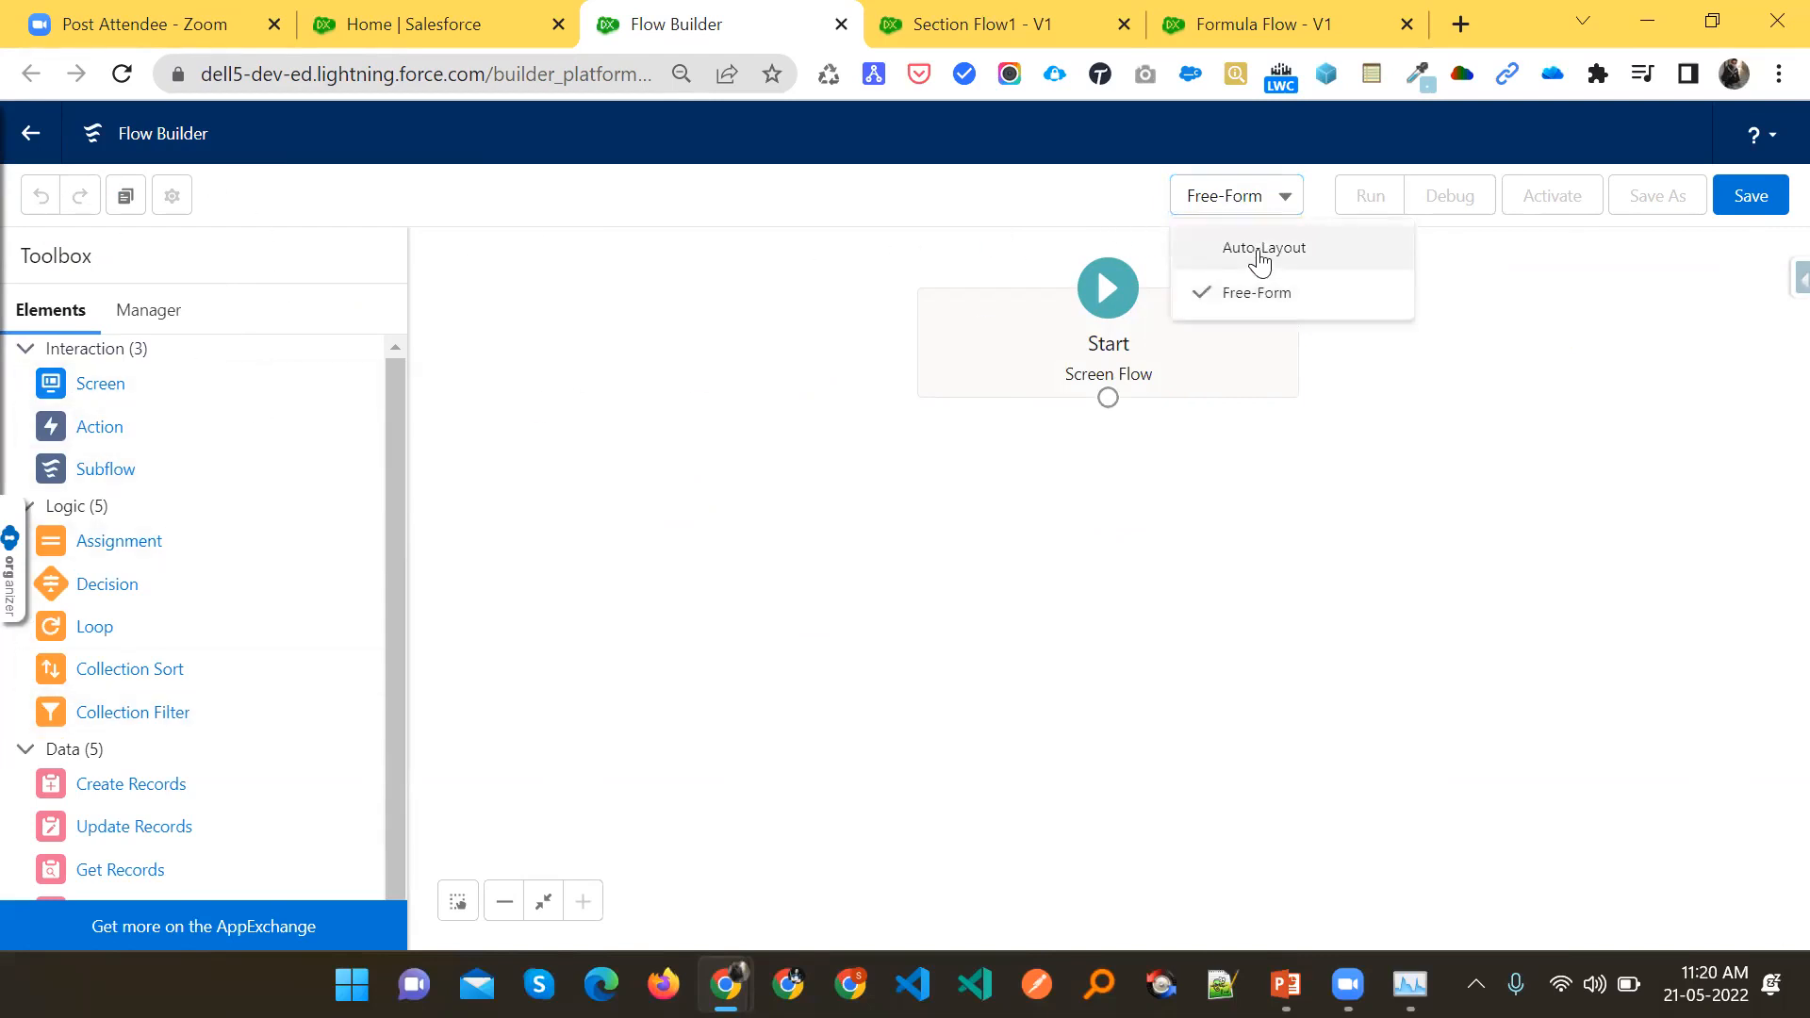
left_click(1256, 264)
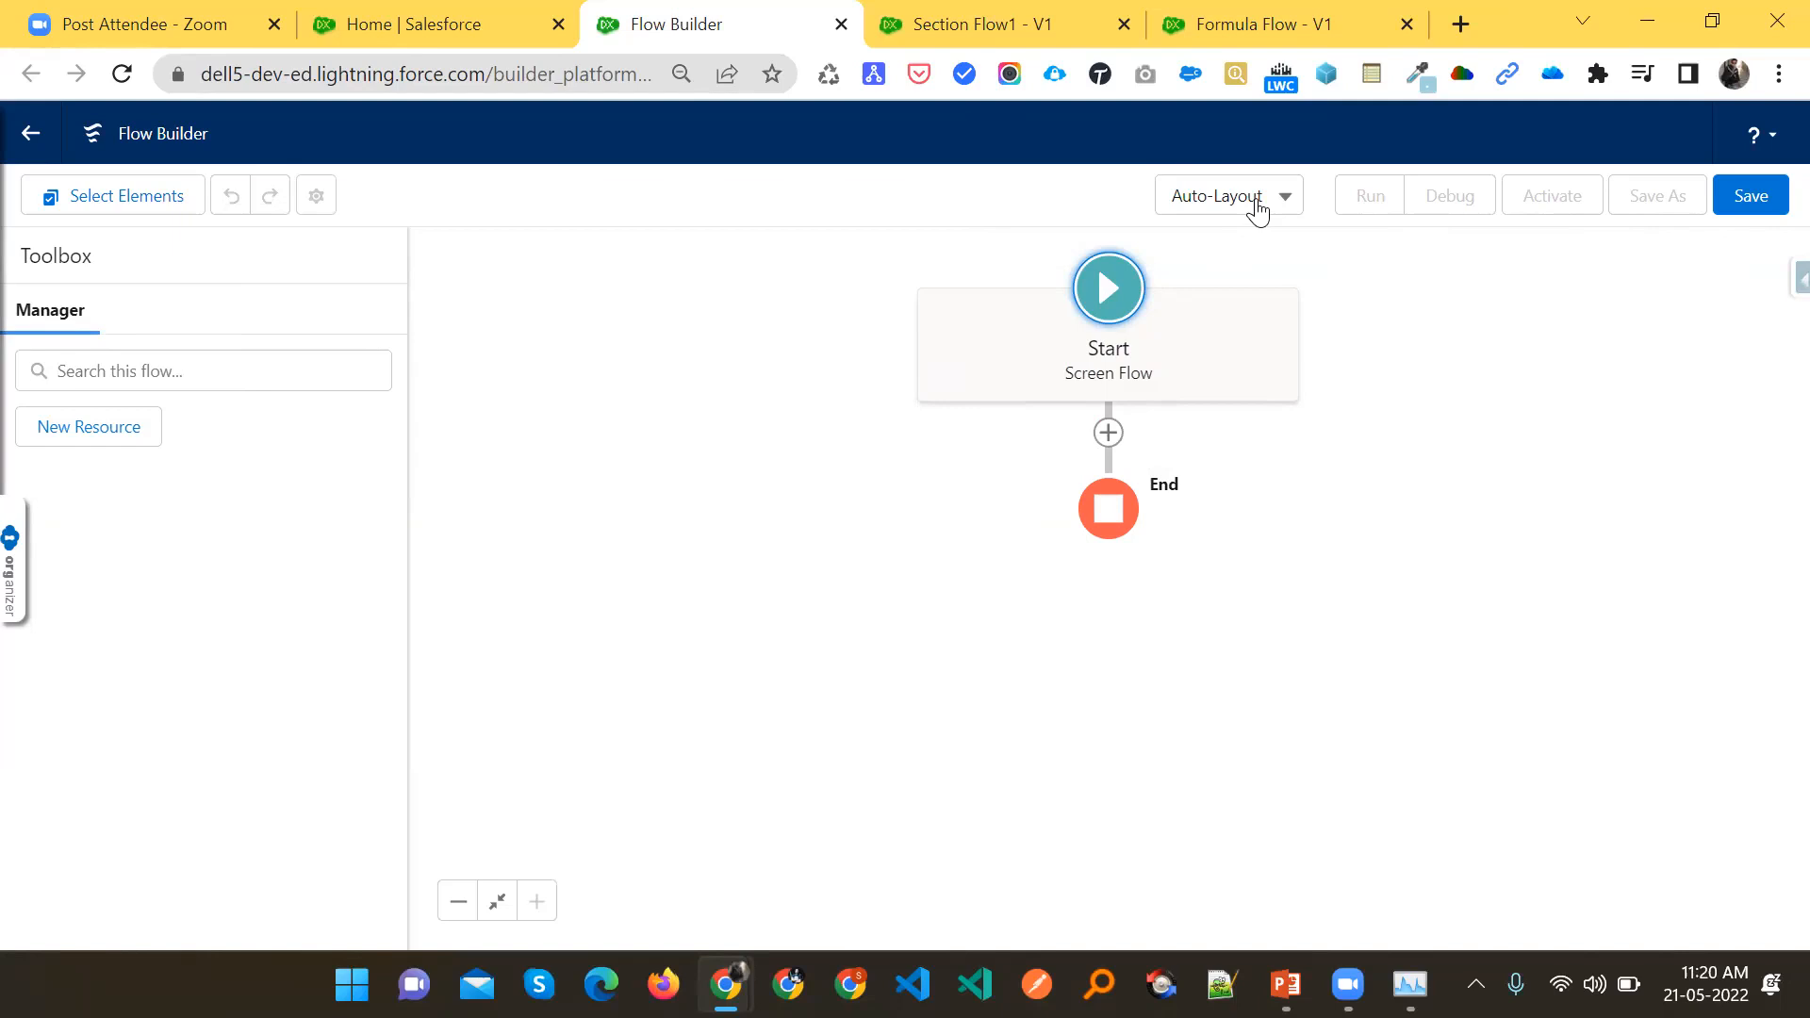
left_click(1257, 202)
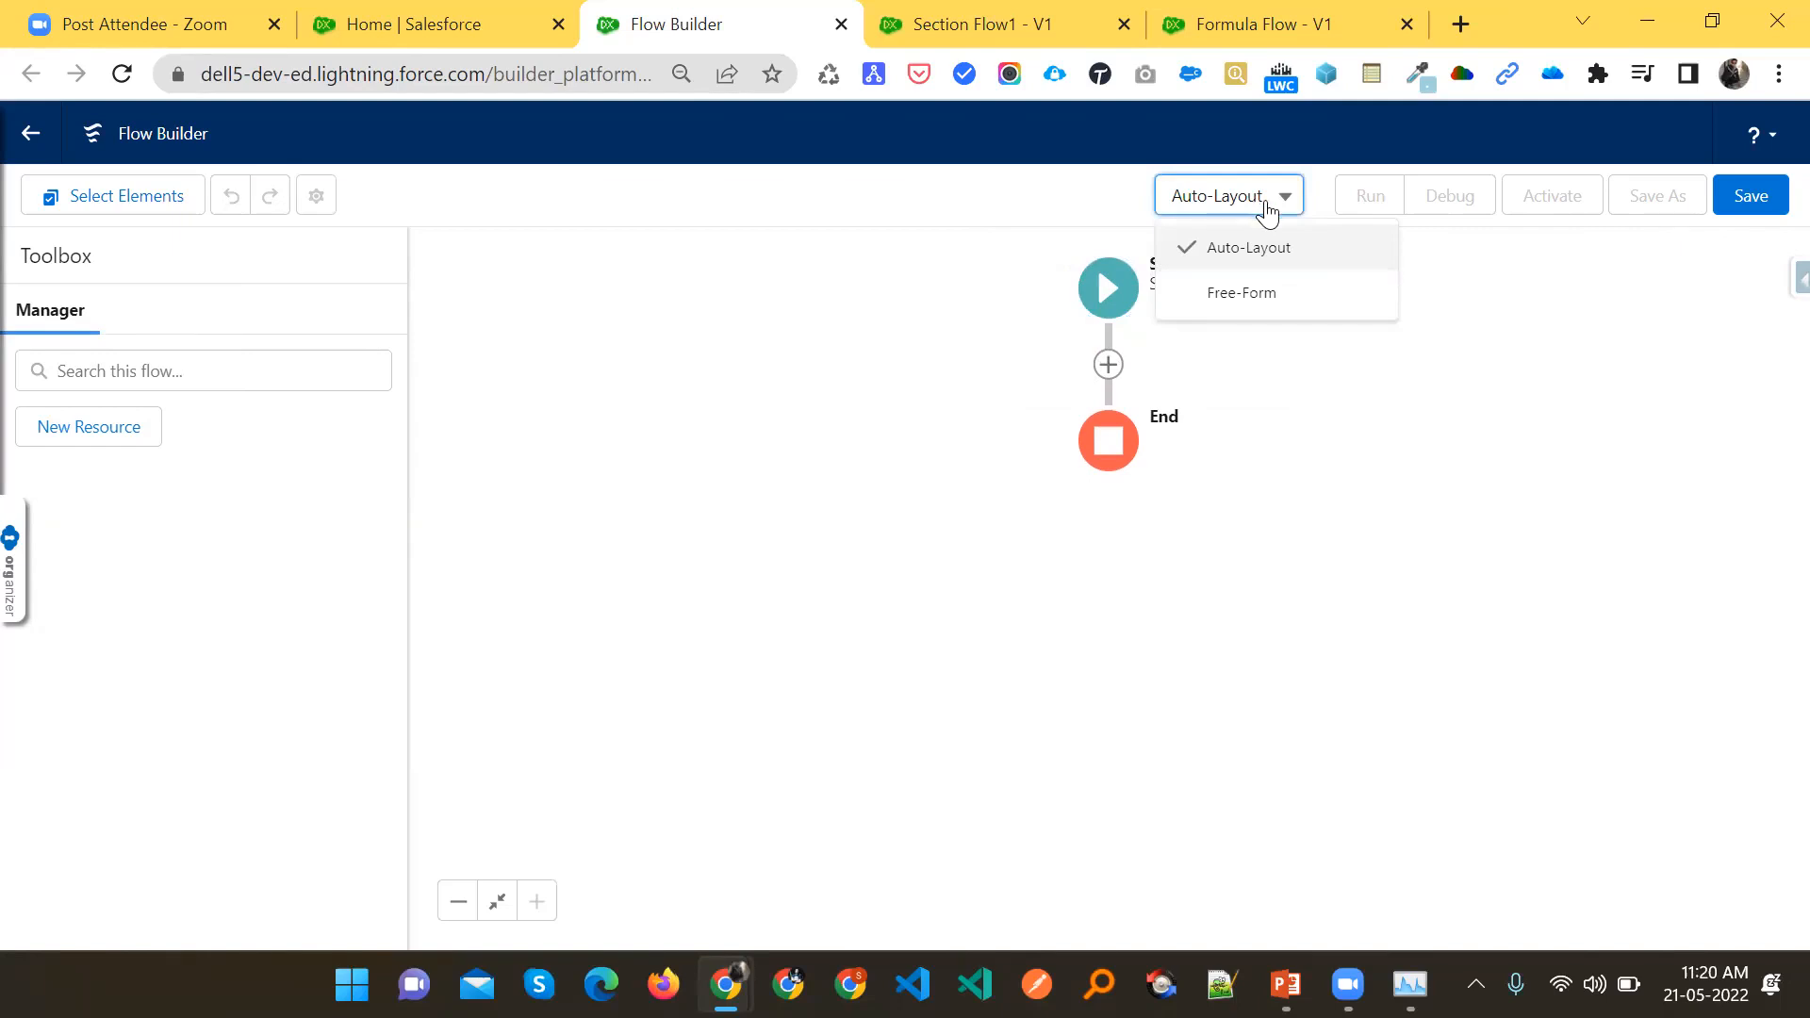
left_click(1242, 293)
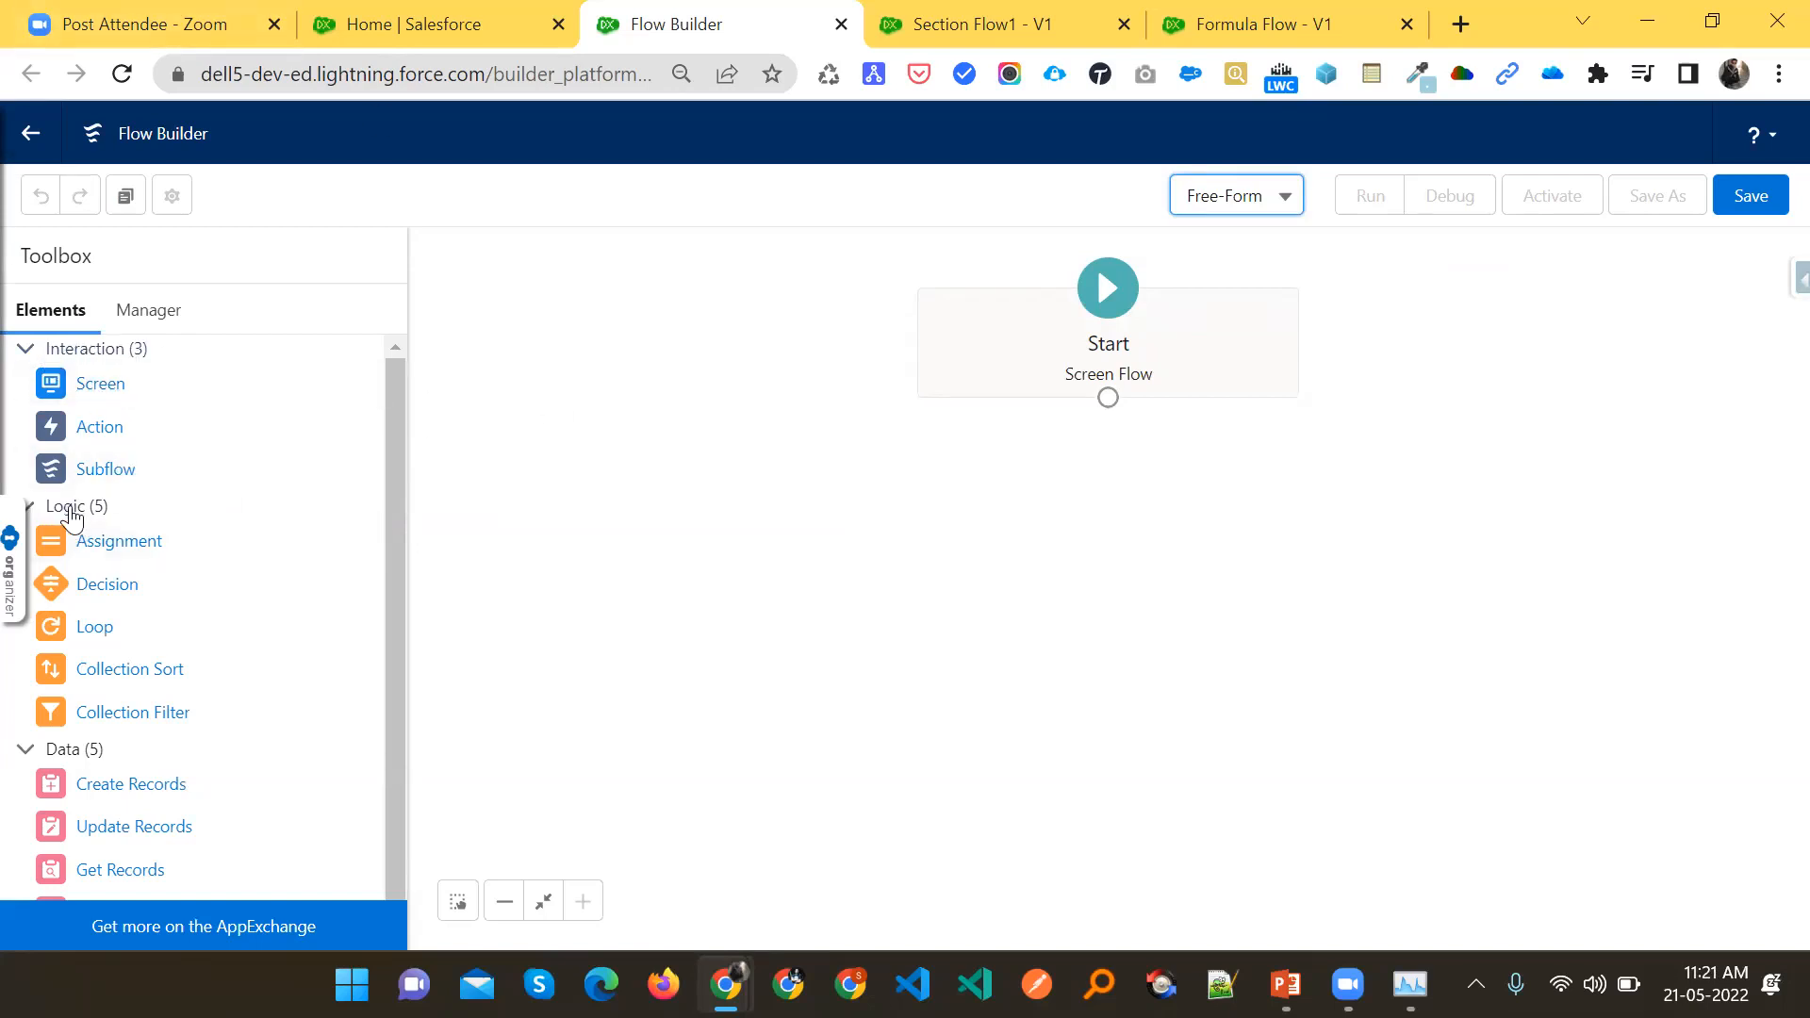
Add a Screen element to the flow canvas and label it Registration Form
scroll(80, 773, "down", 1)
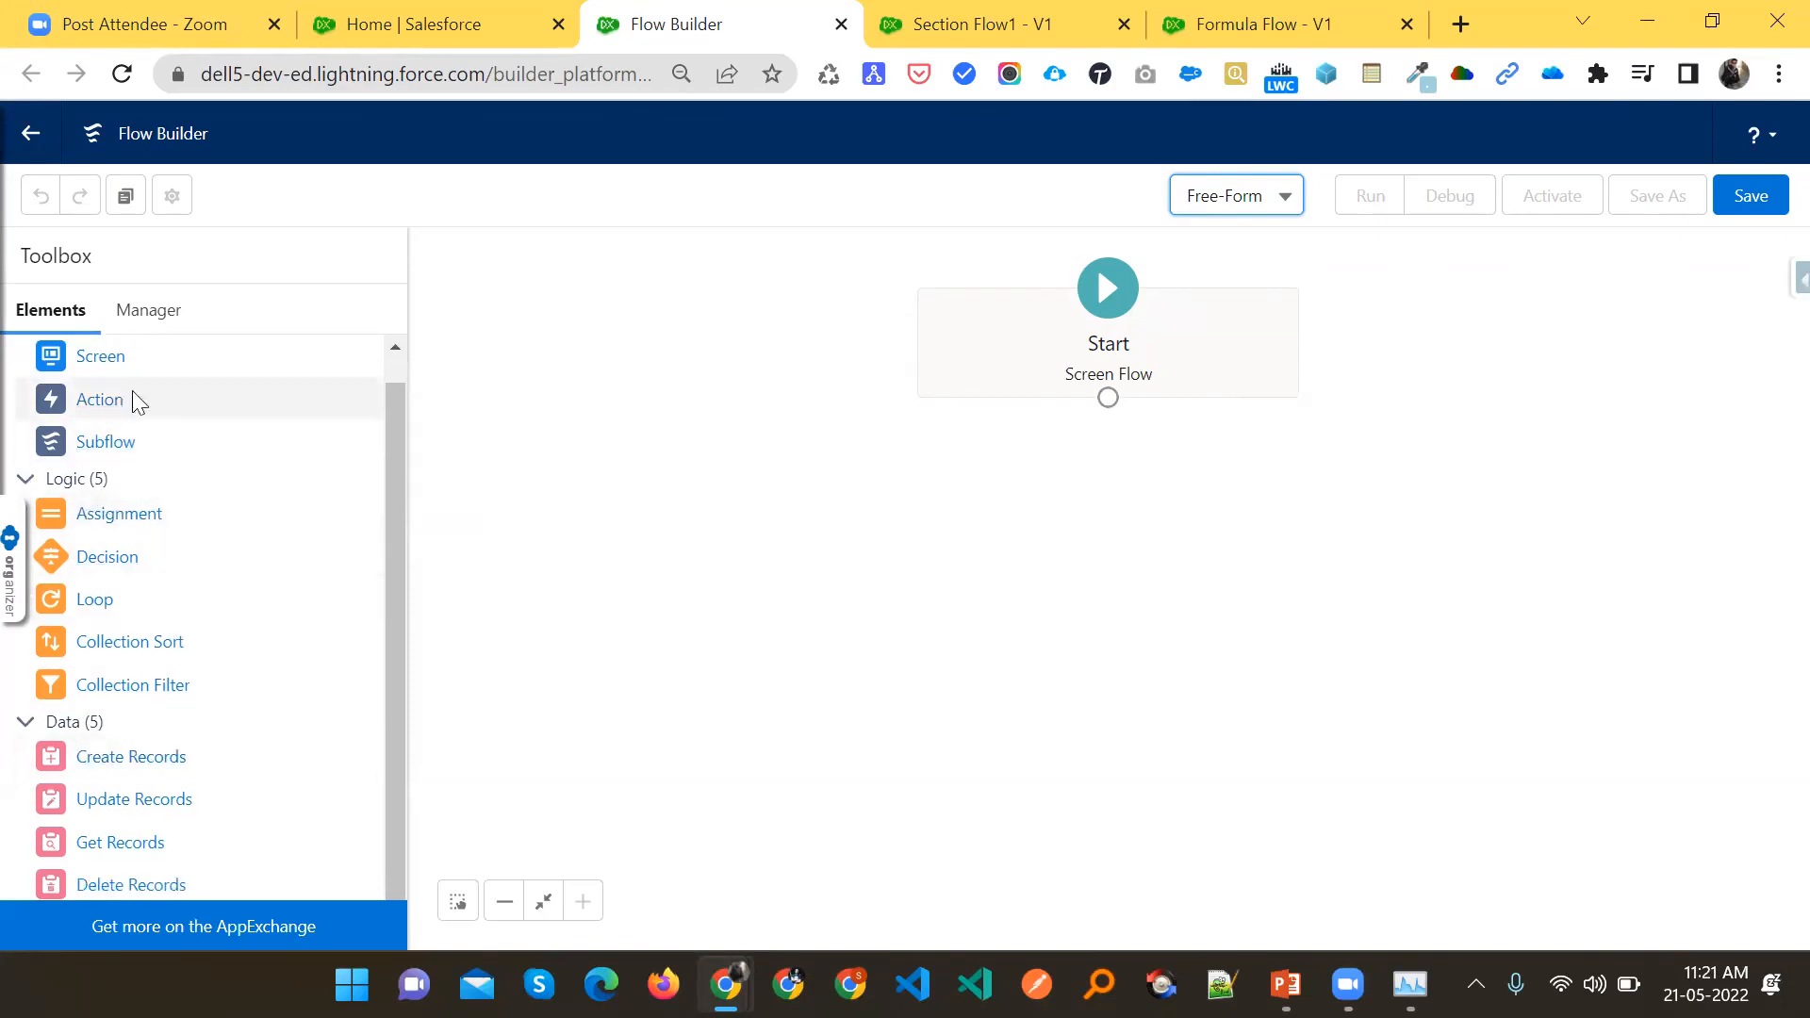
scroll(117, 415, "up", 1)
left_click_drag(101, 383, 1036, 429)
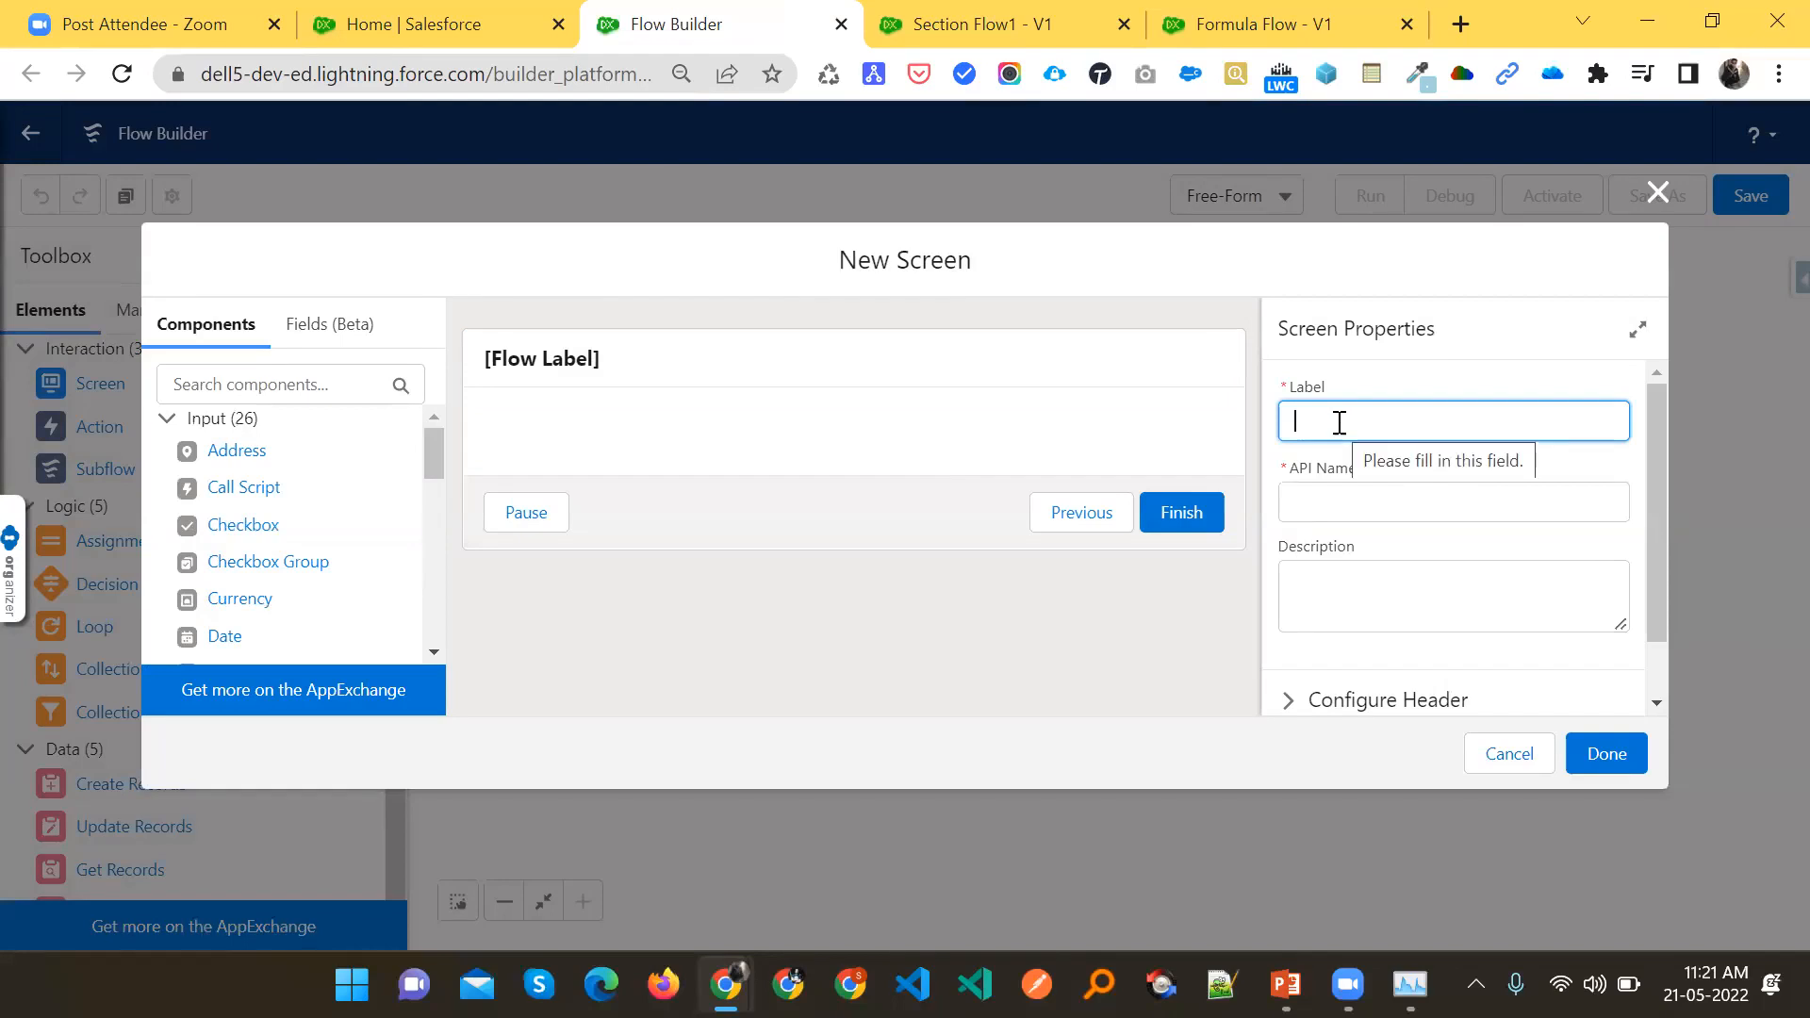
type("Regitra")
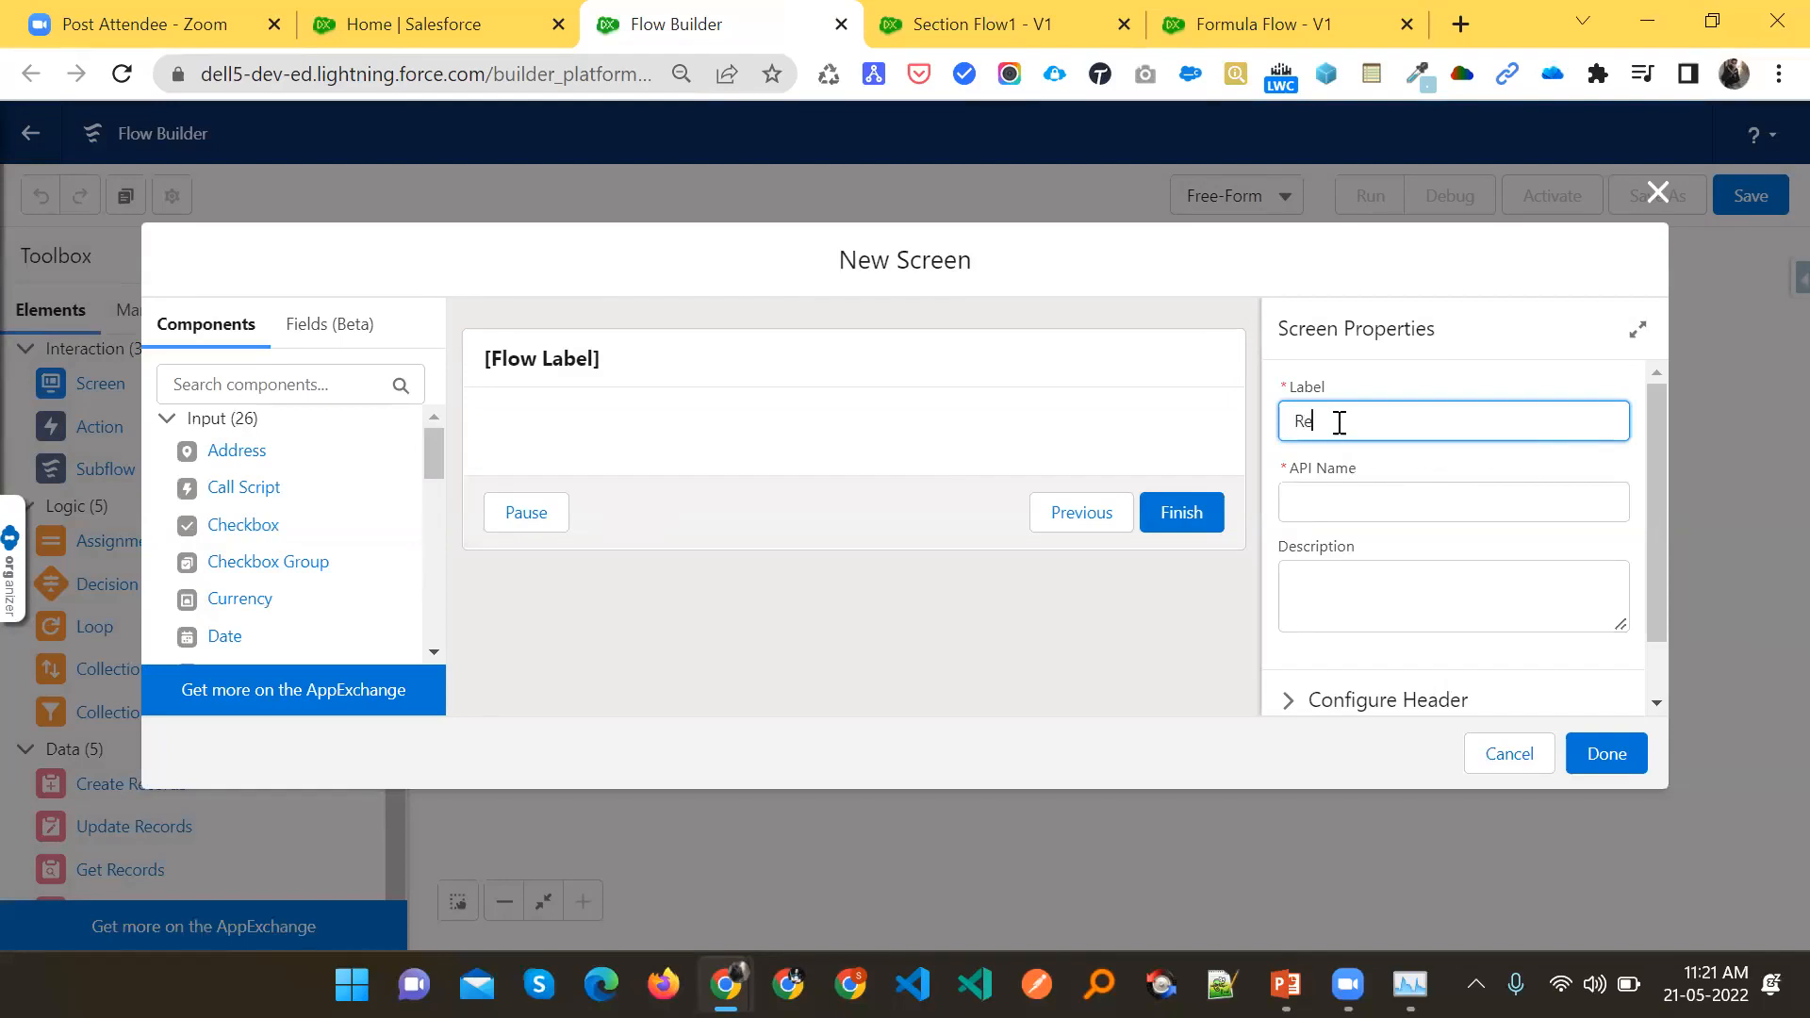
key("BackSpace")
key("BackSpace")
key("BackSpace")
type("stration Form")
key("Tab")
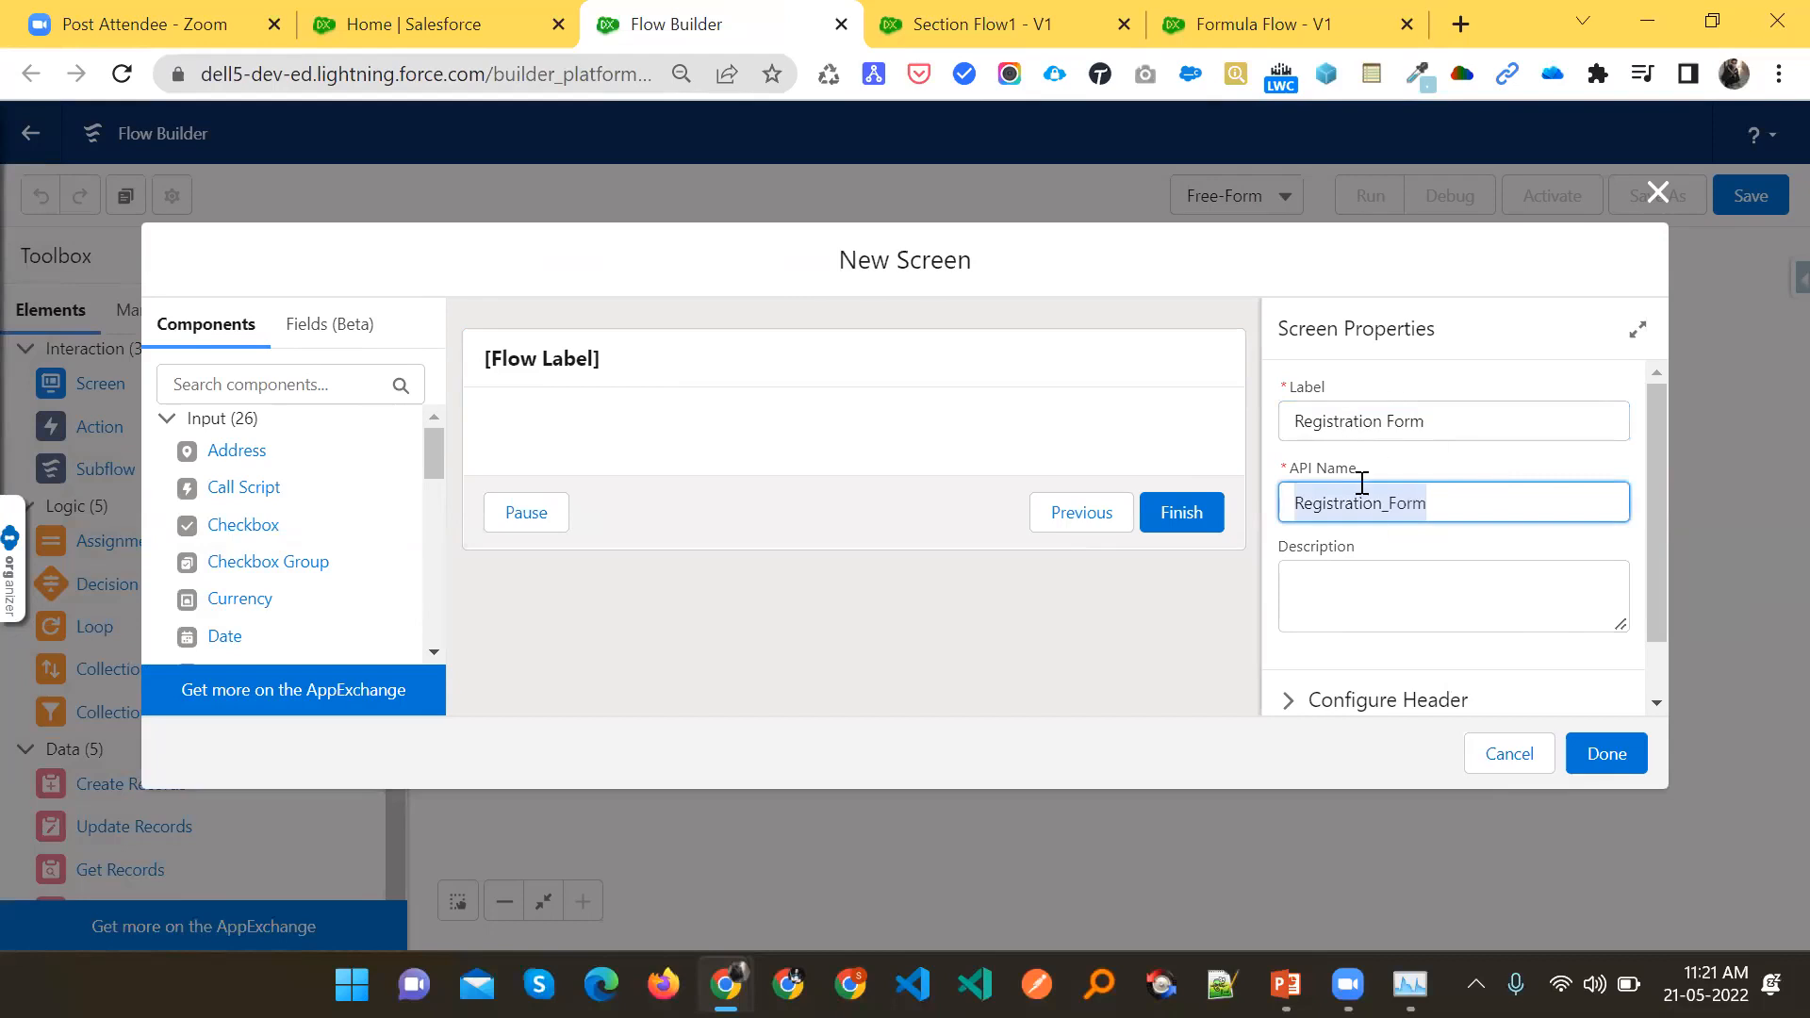
left_click(1415, 459)
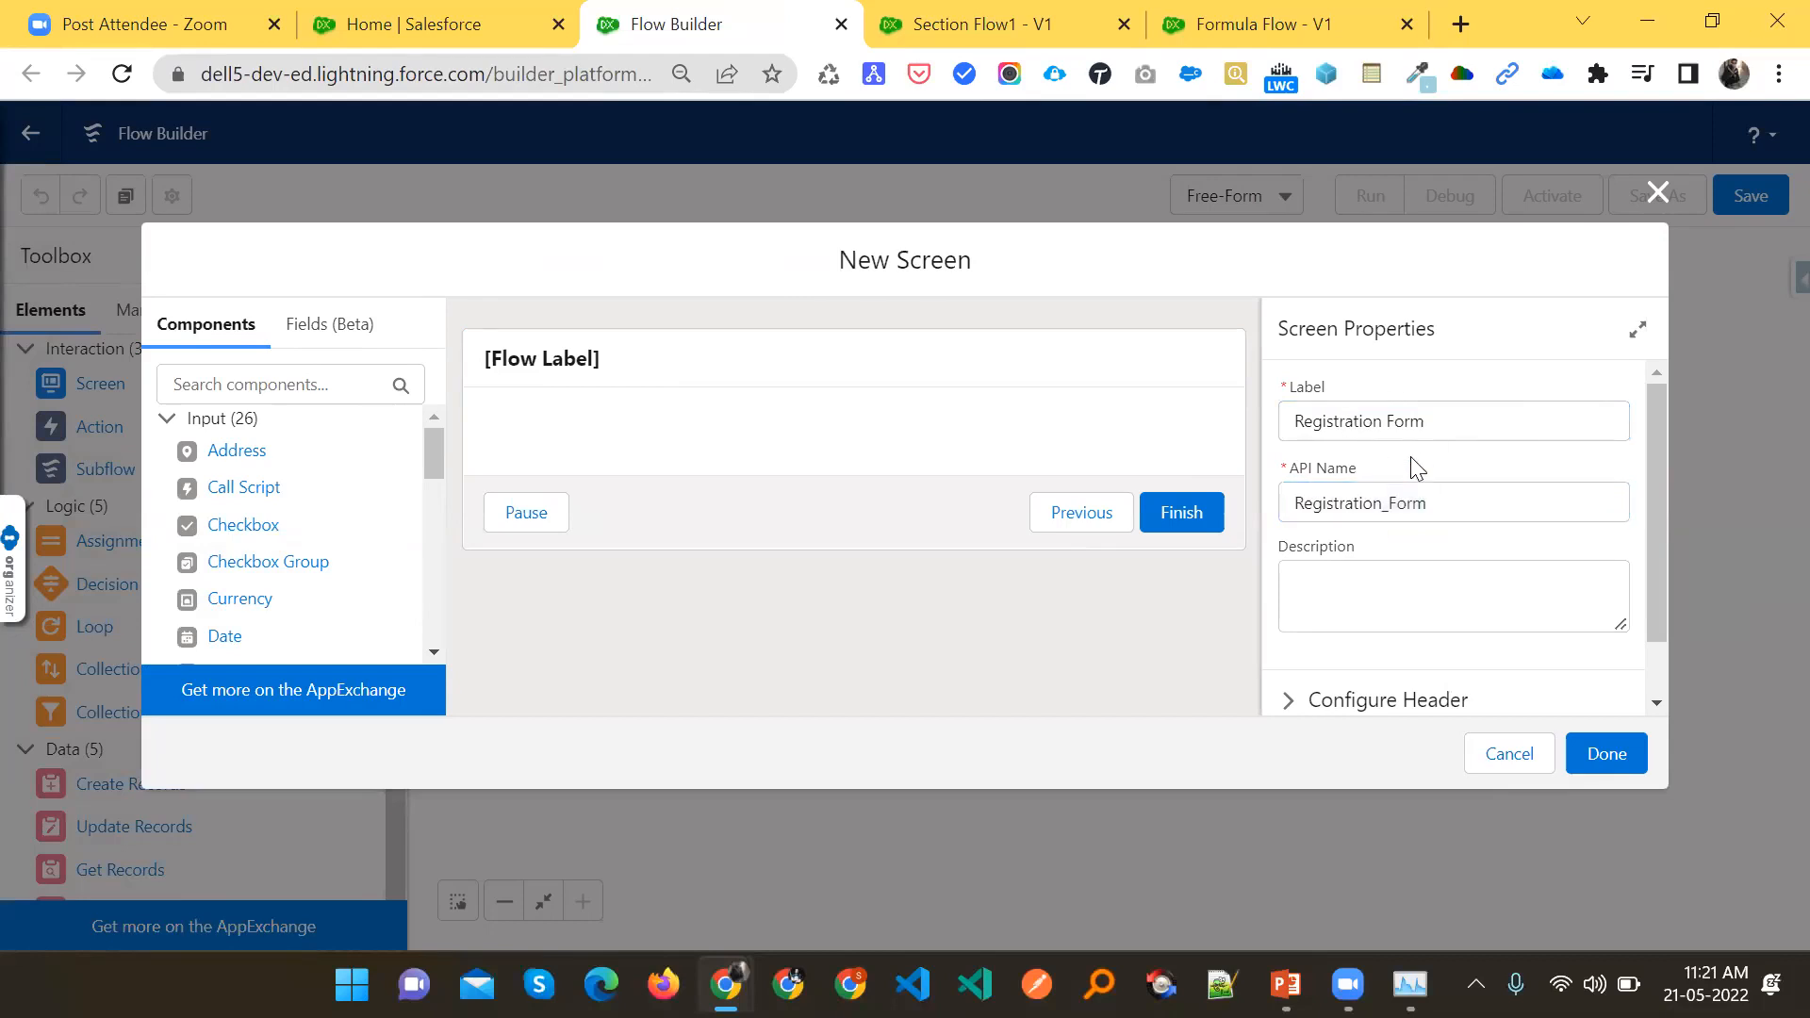
Describe the screen as "This is the Registration Screen flow.", accepting the suggested grammar correction
left_click_drag(1356, 468, 1290, 474)
left_click(1379, 584)
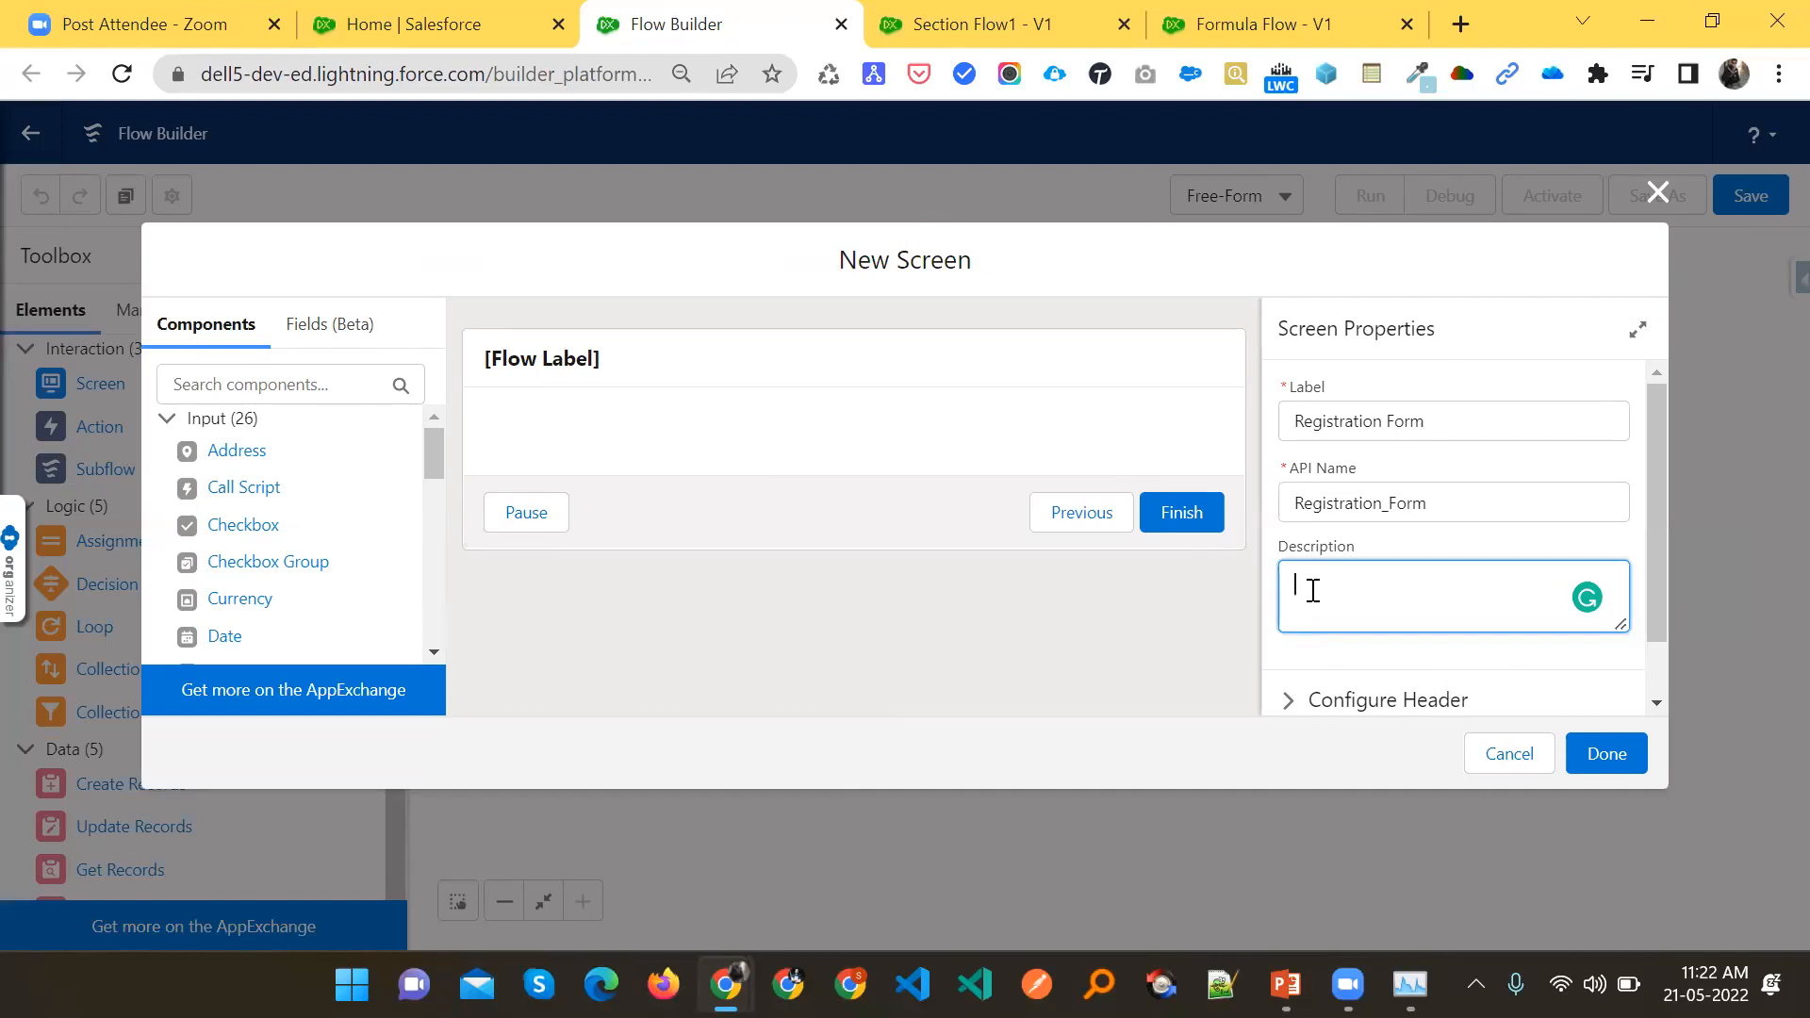
type("This is Registration Screen flow.")
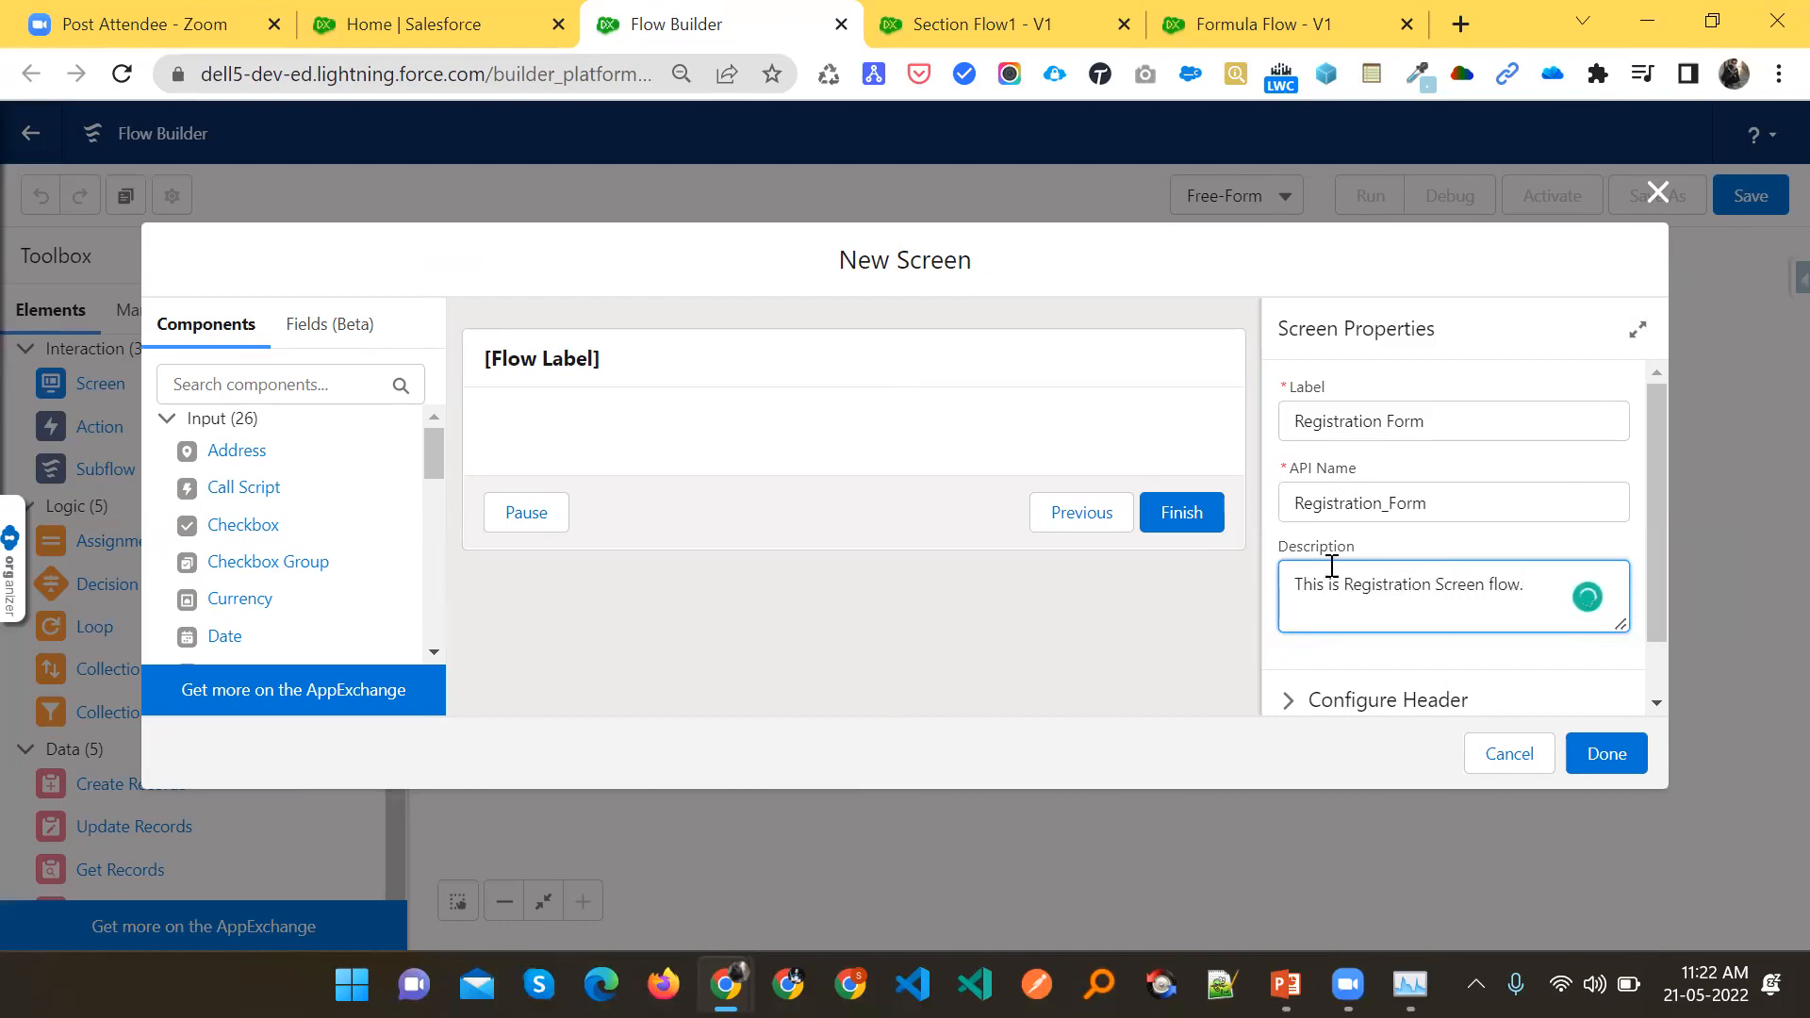
scroll(1331, 565, "down", 1)
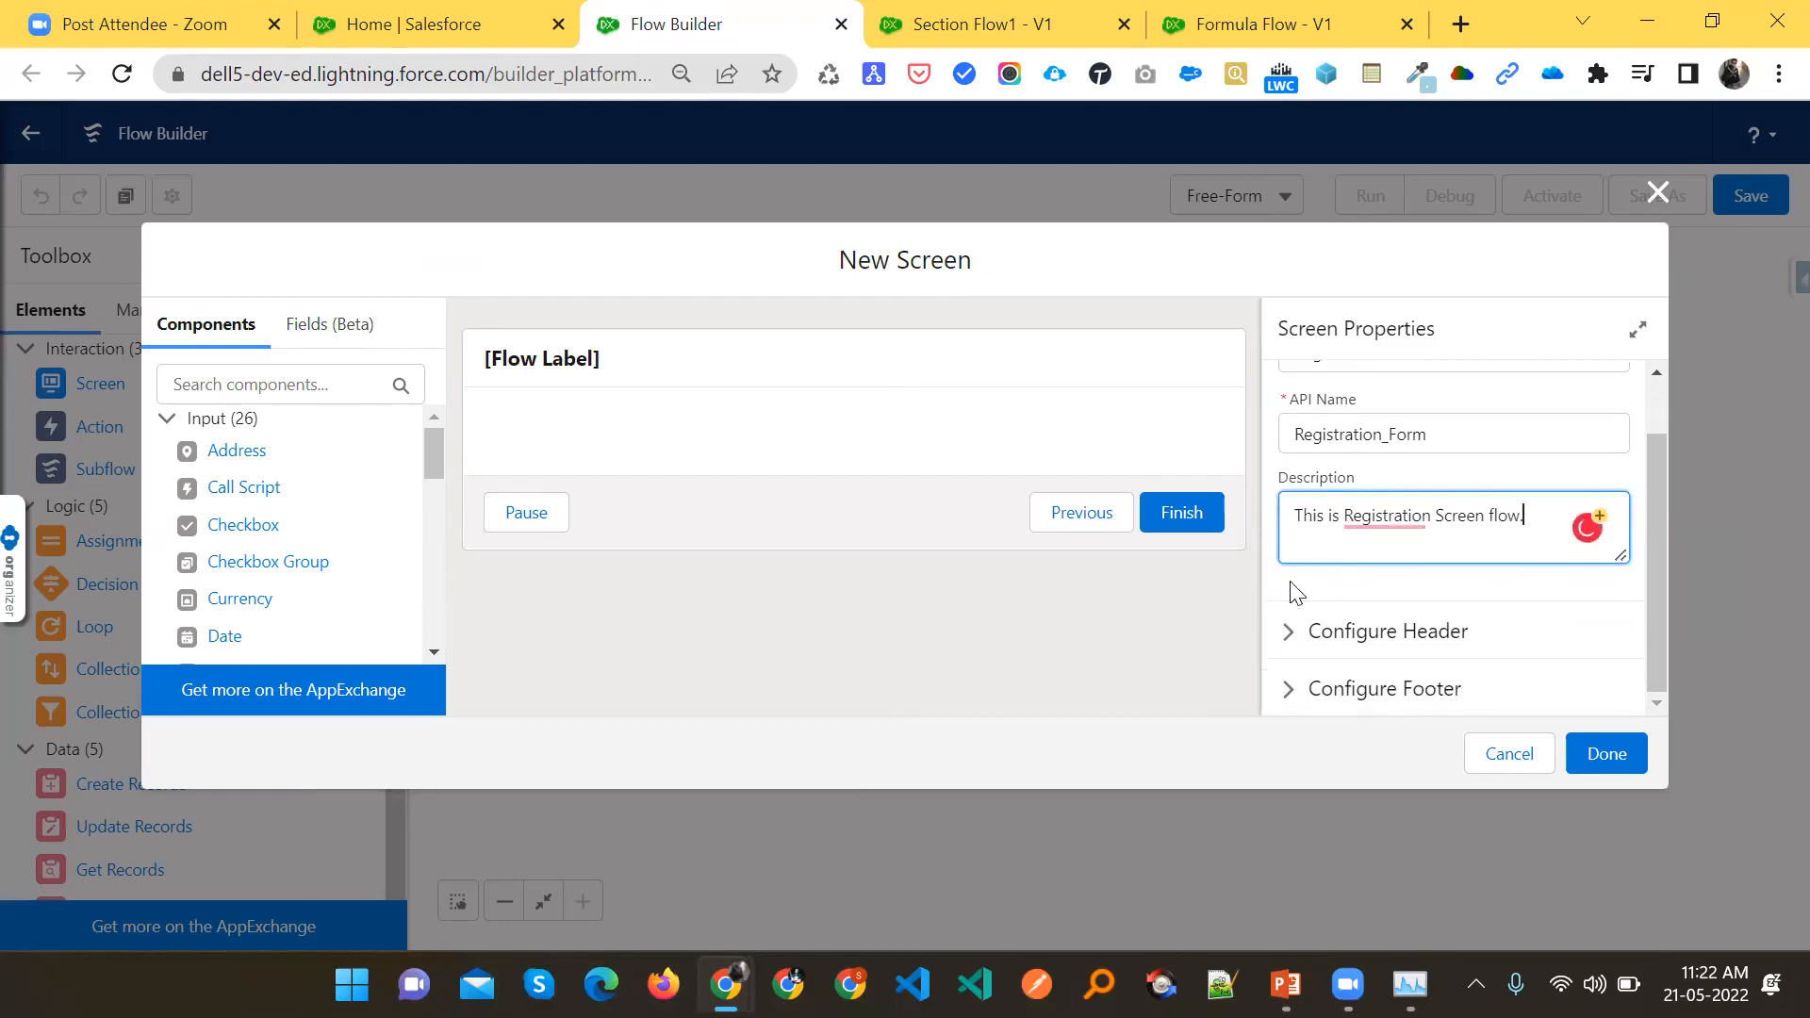
left_click(1375, 514)
left_click(1404, 585)
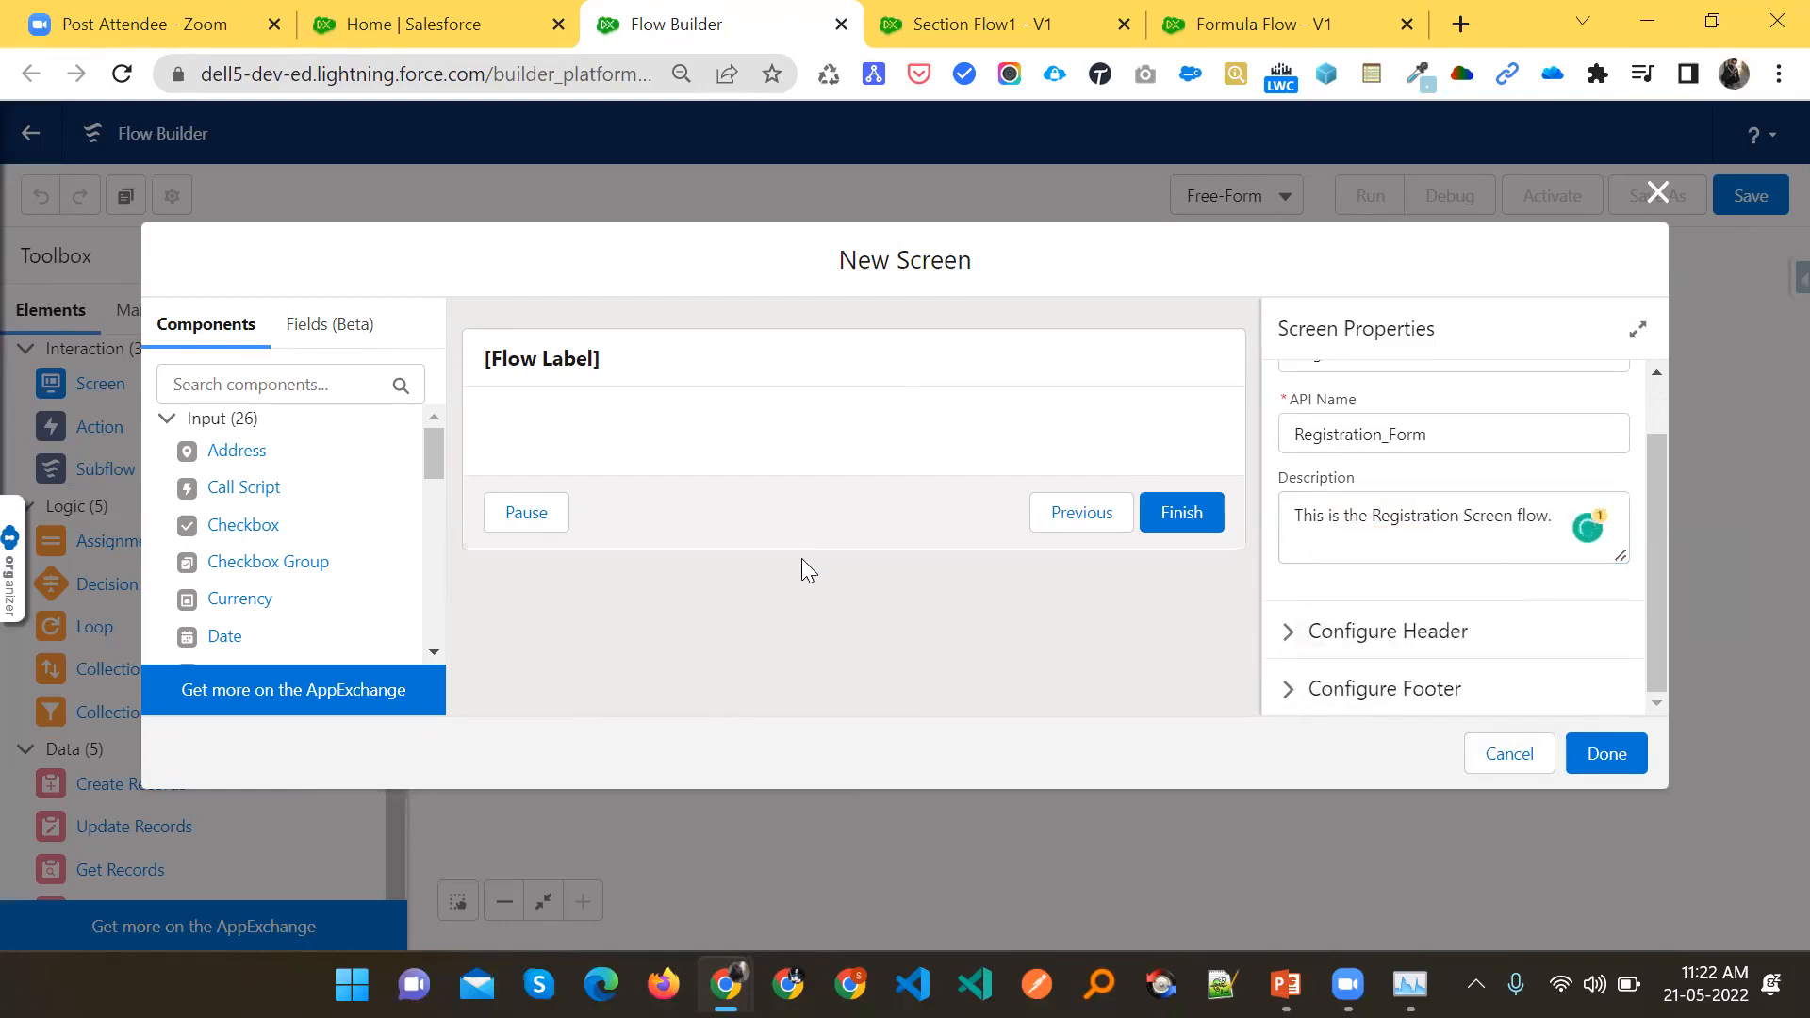
scroll(1414, 484, "up", 1)
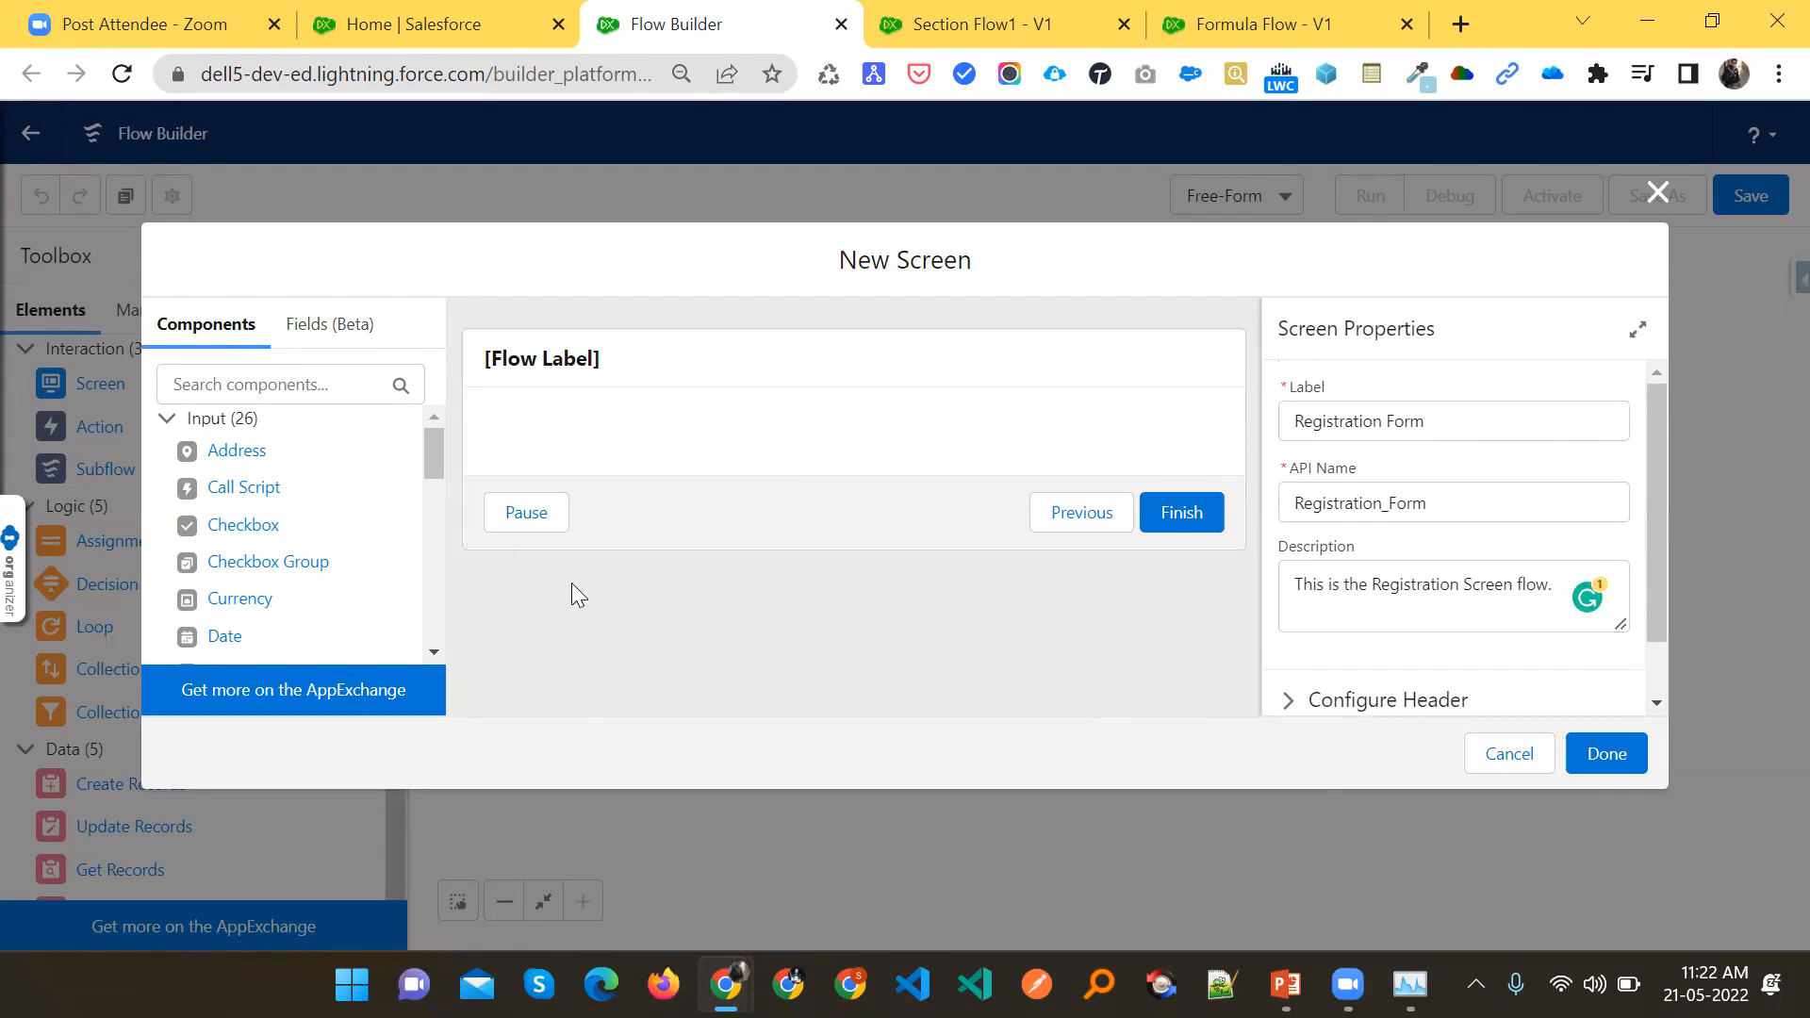
Add a Section component to the Registration Form screen and include a header on it
left_click(256, 386)
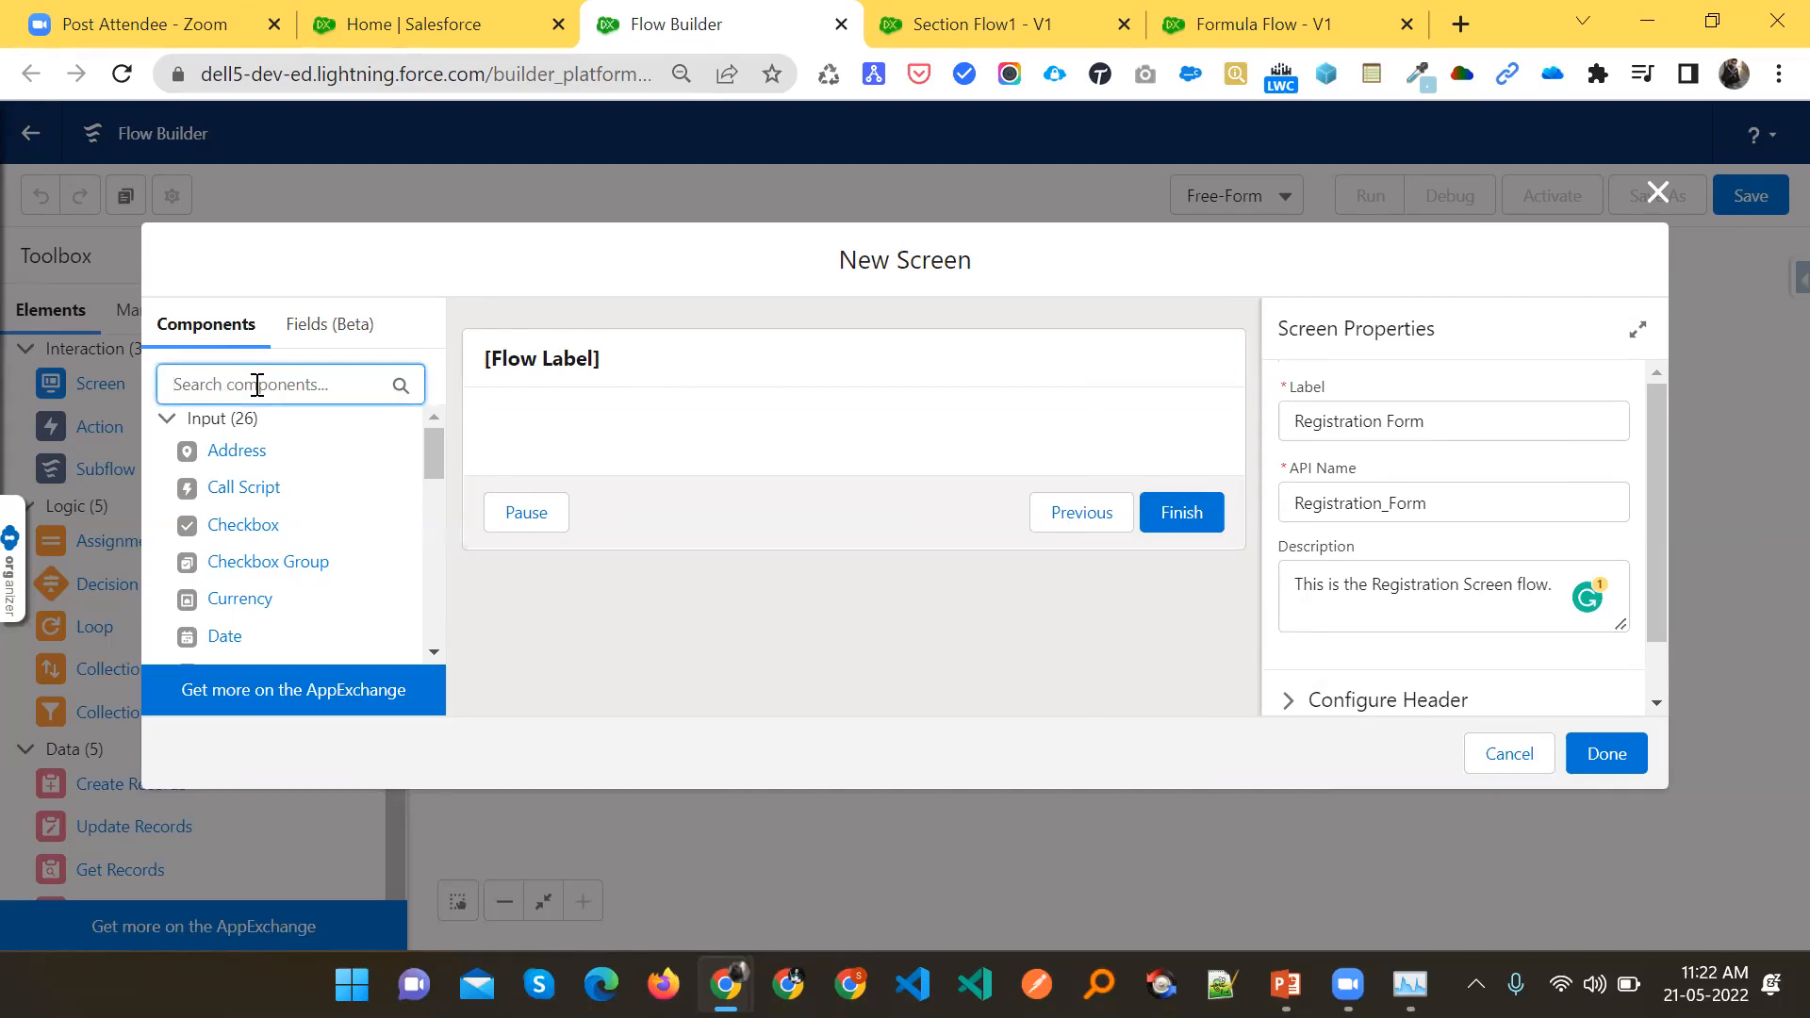
type("sec")
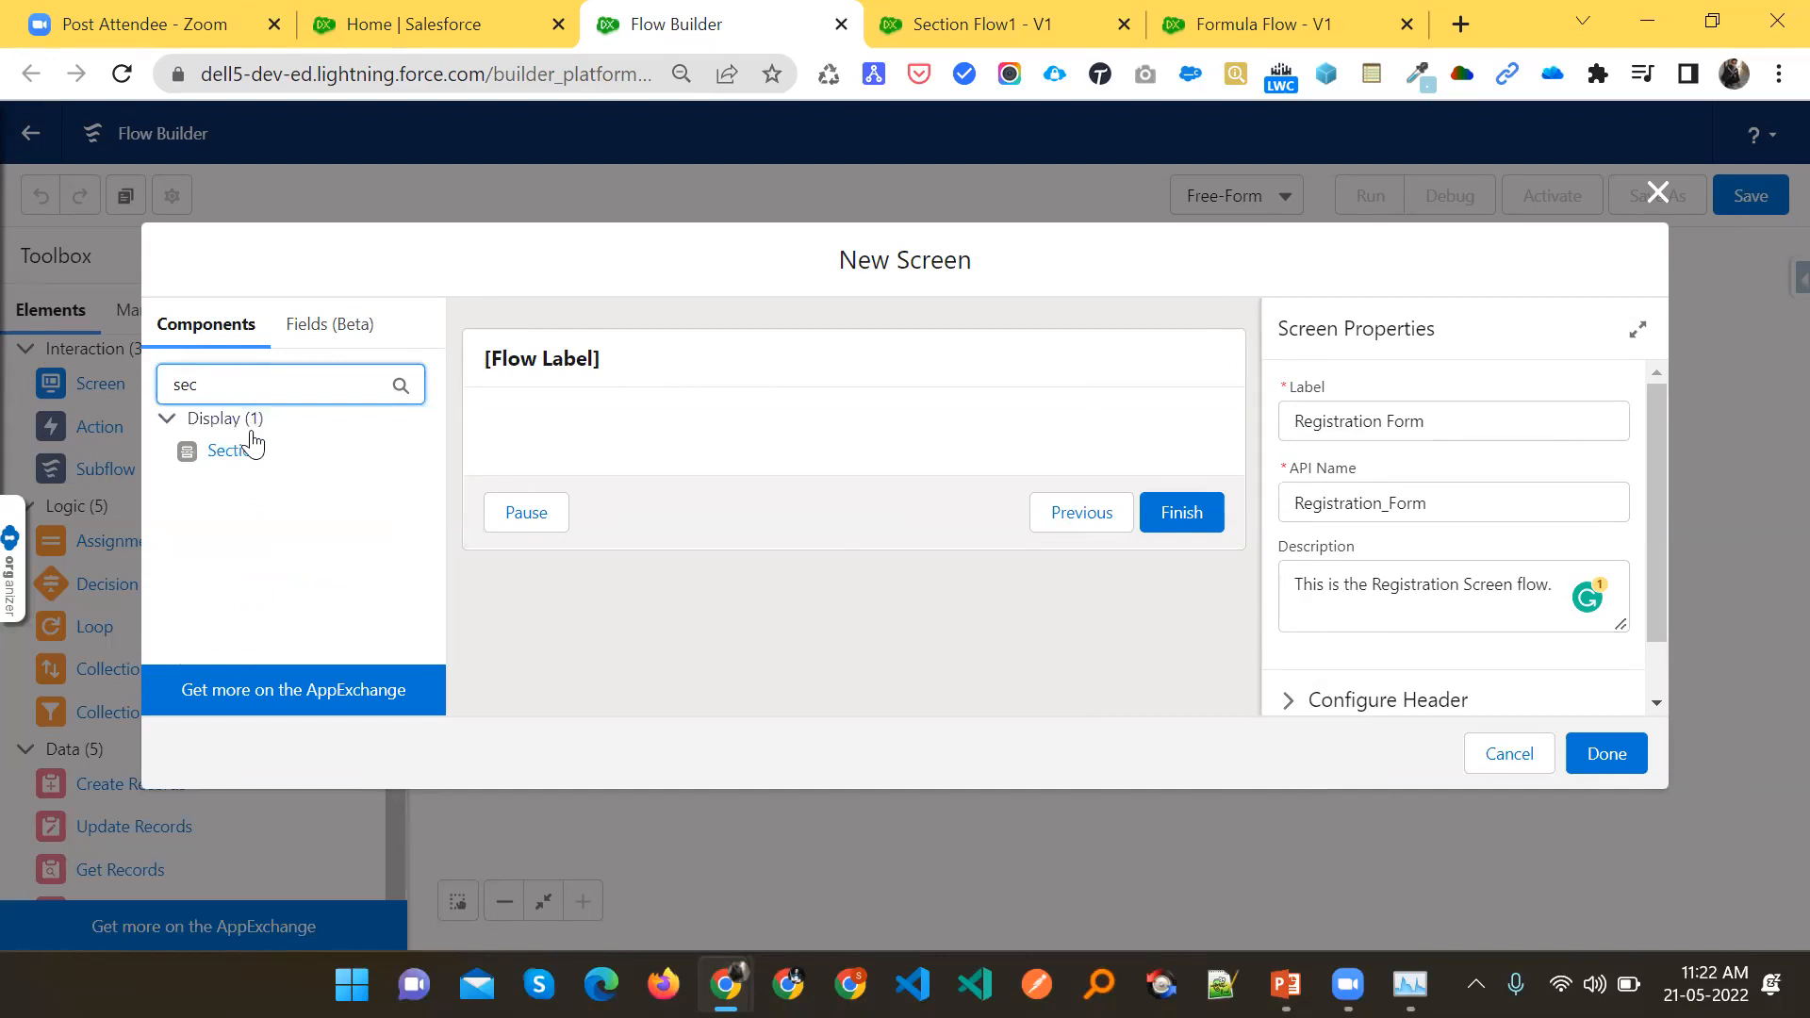
left_click_drag(253, 464, 533, 428)
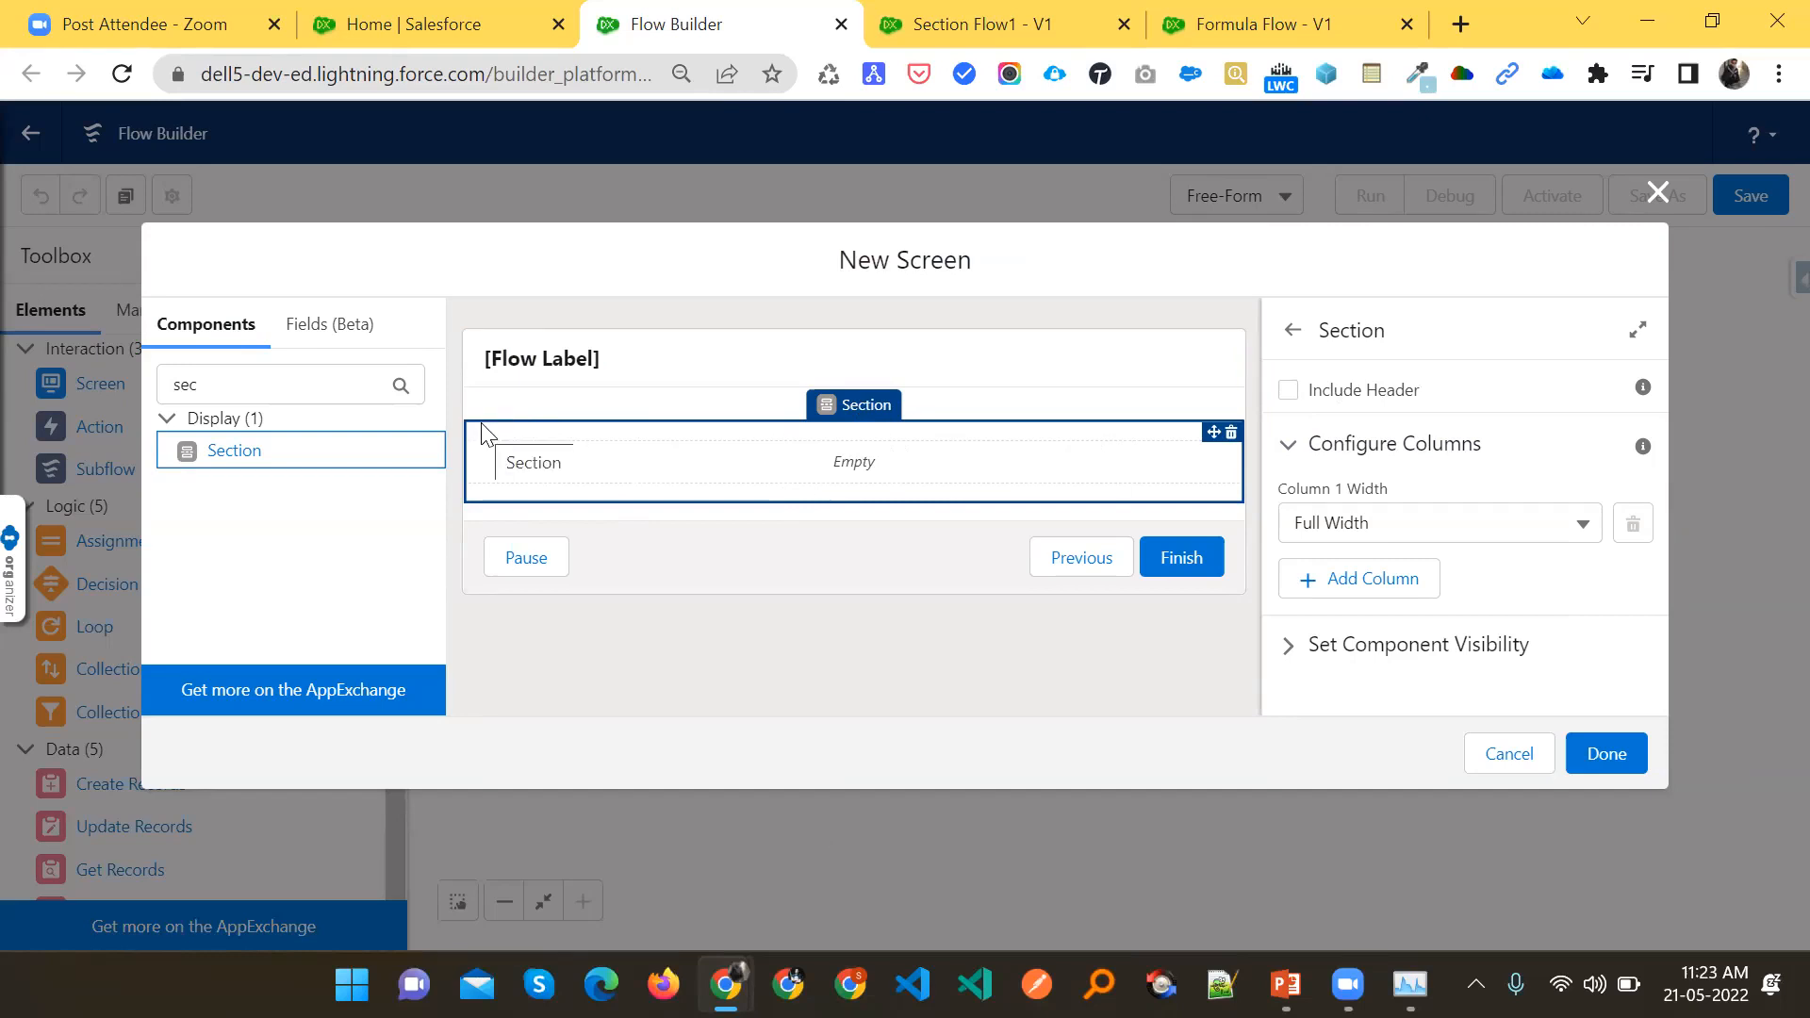
left_click(1288, 390)
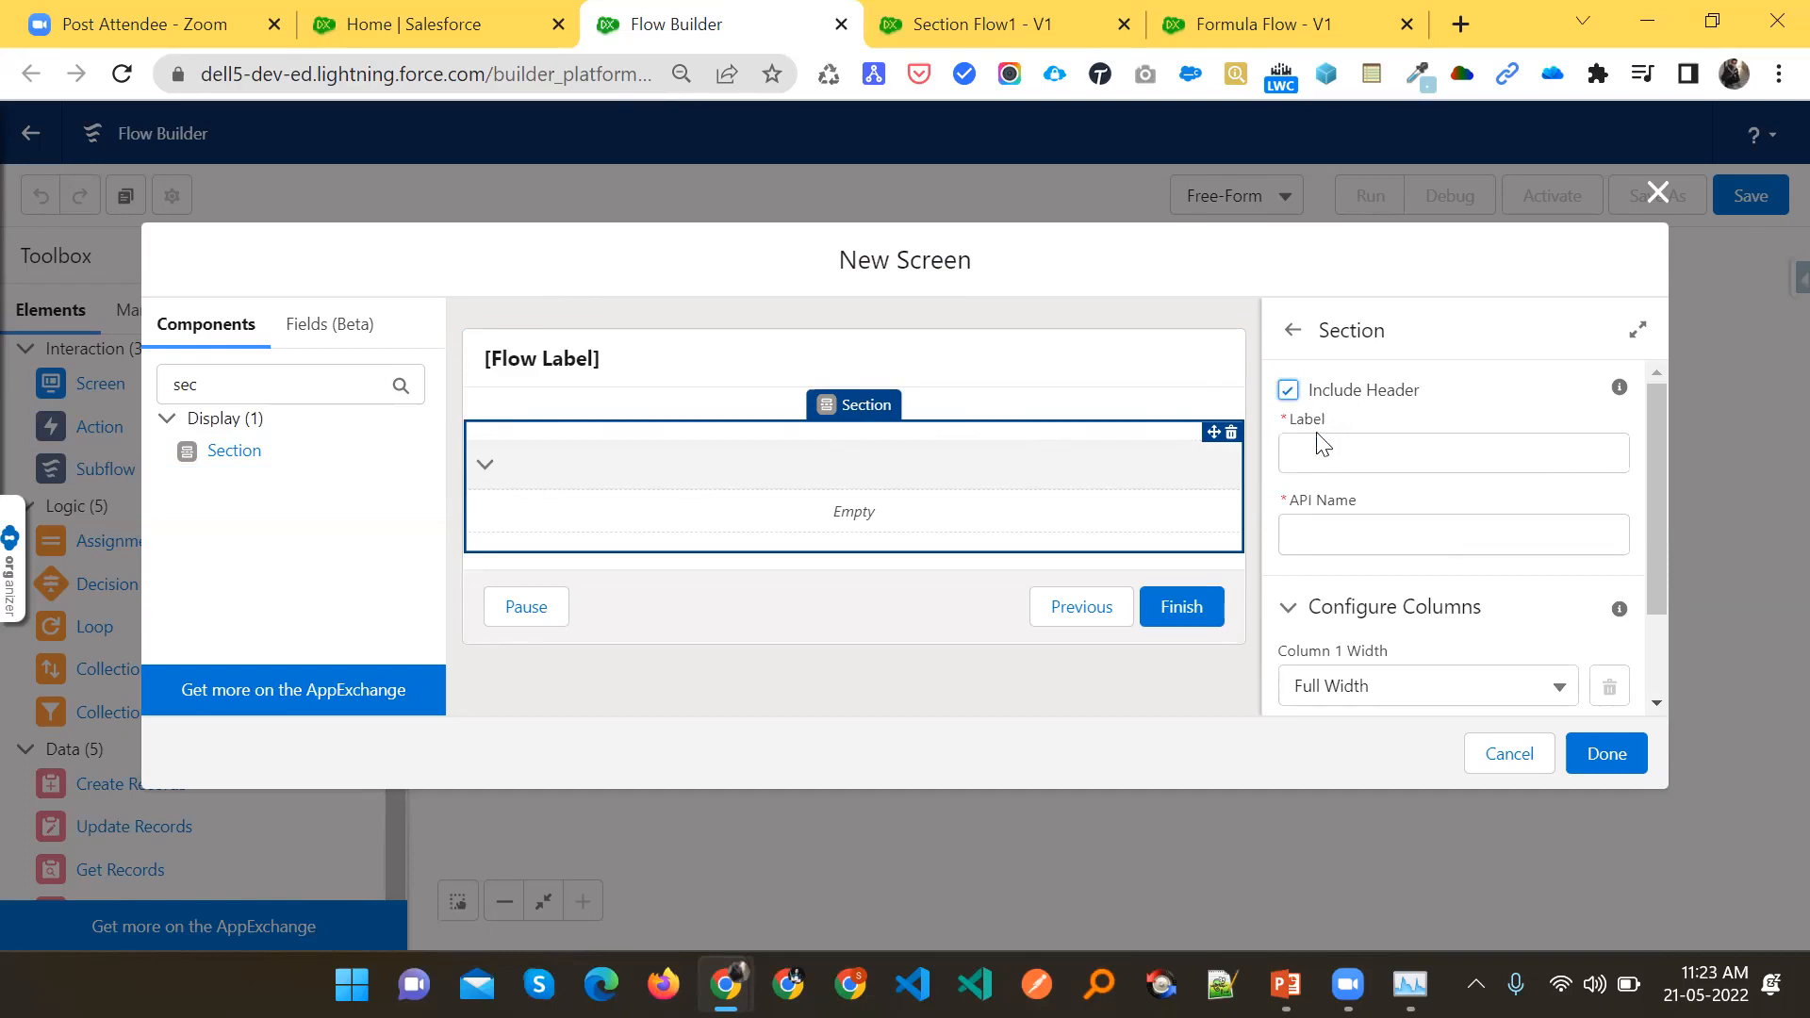
left_click(1288, 390)
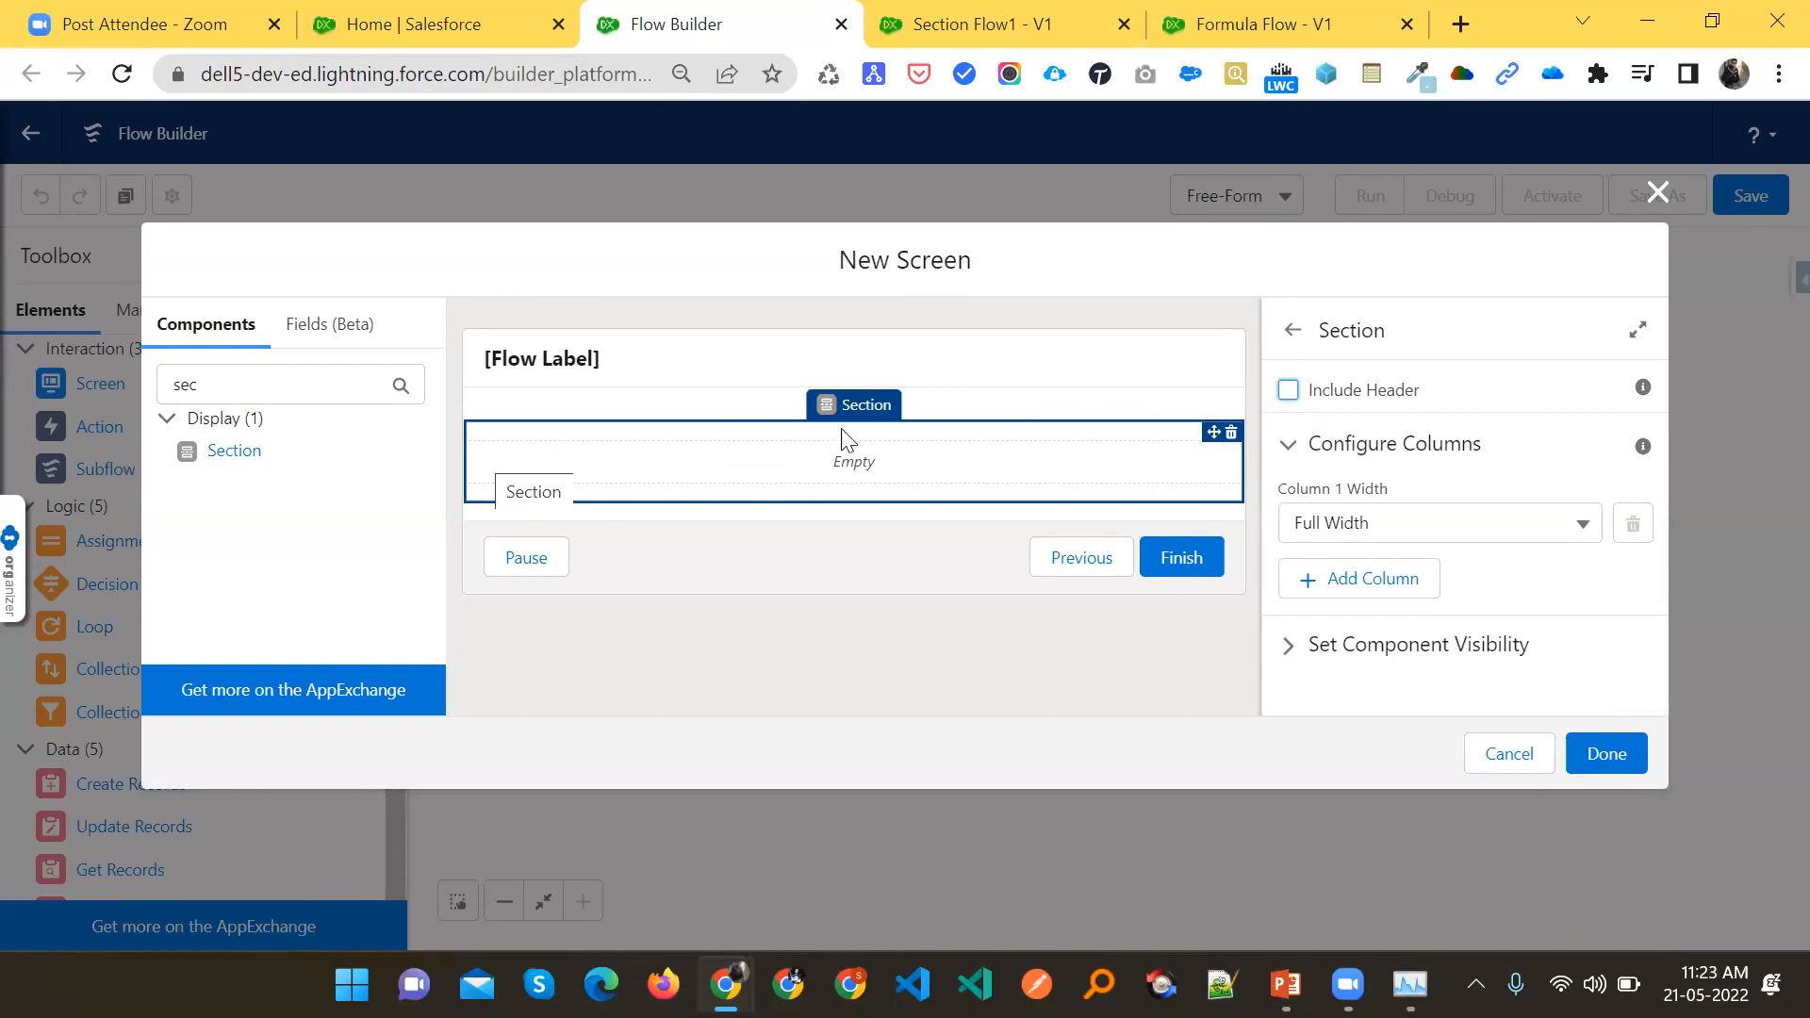
left_click(1288, 390)
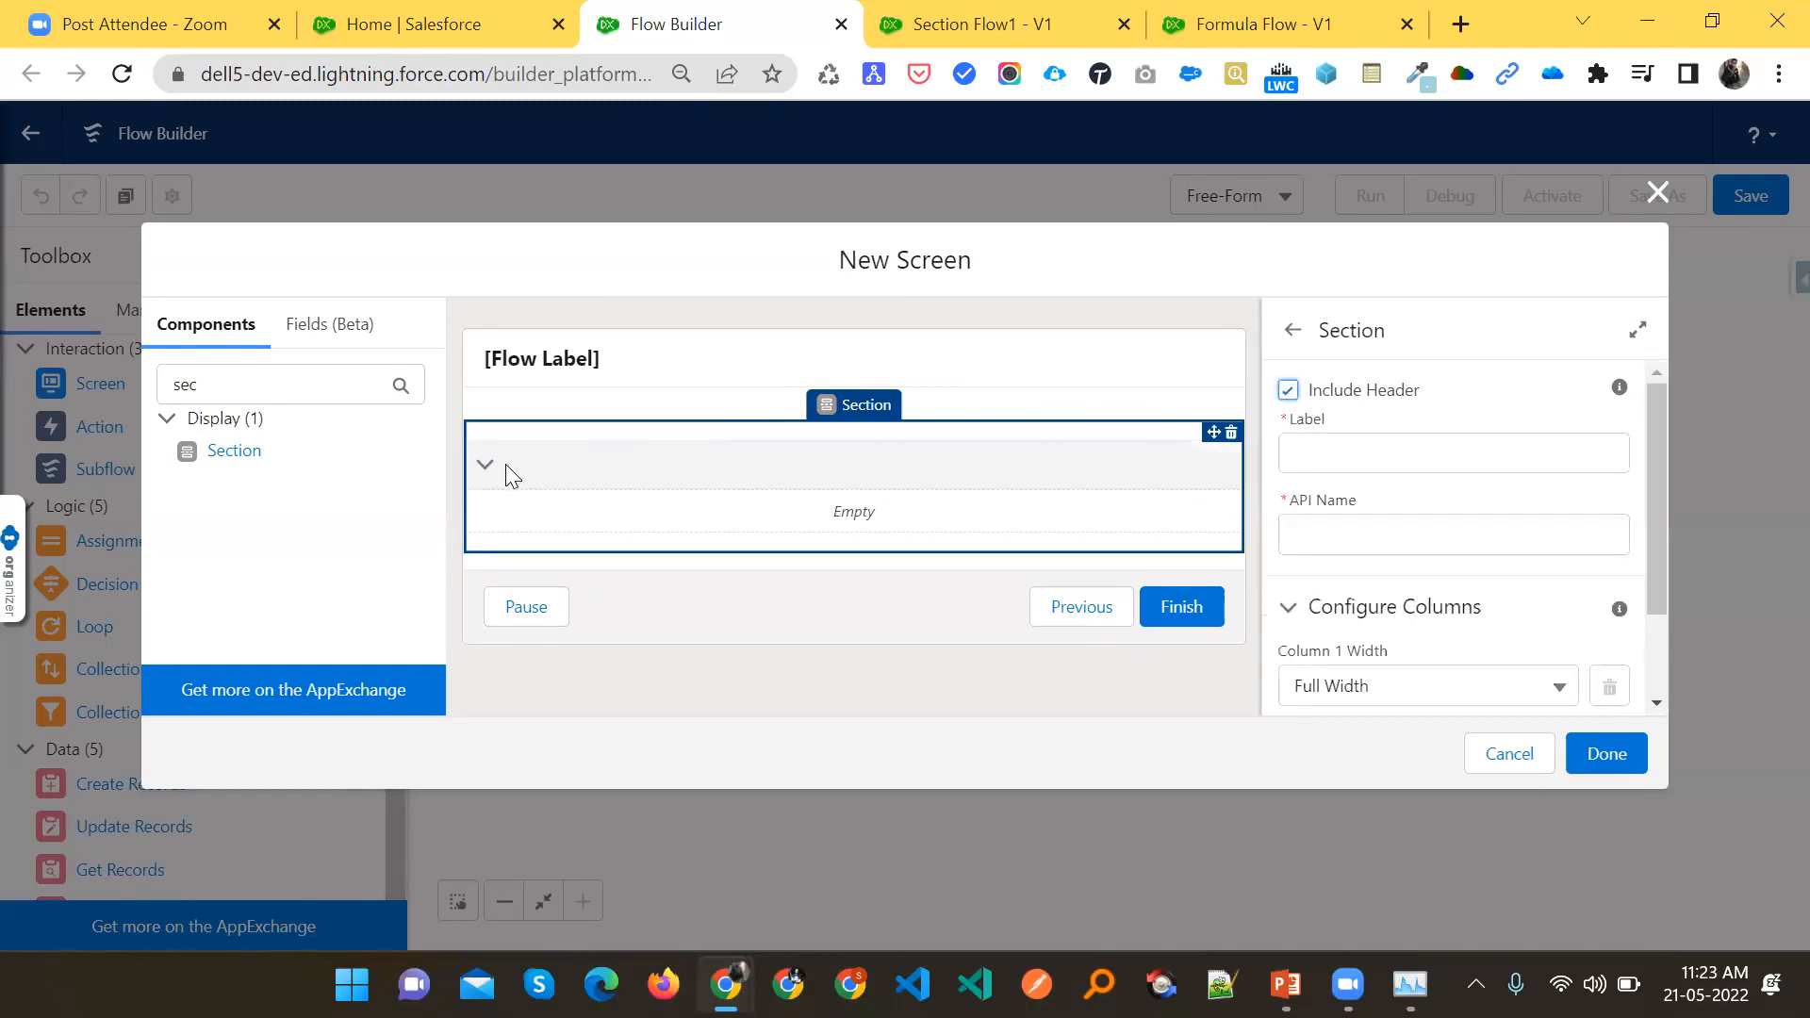
Leave the flow for the Salesforce Flows setup page, reload it and open the Accounts list
left_click(388, 20)
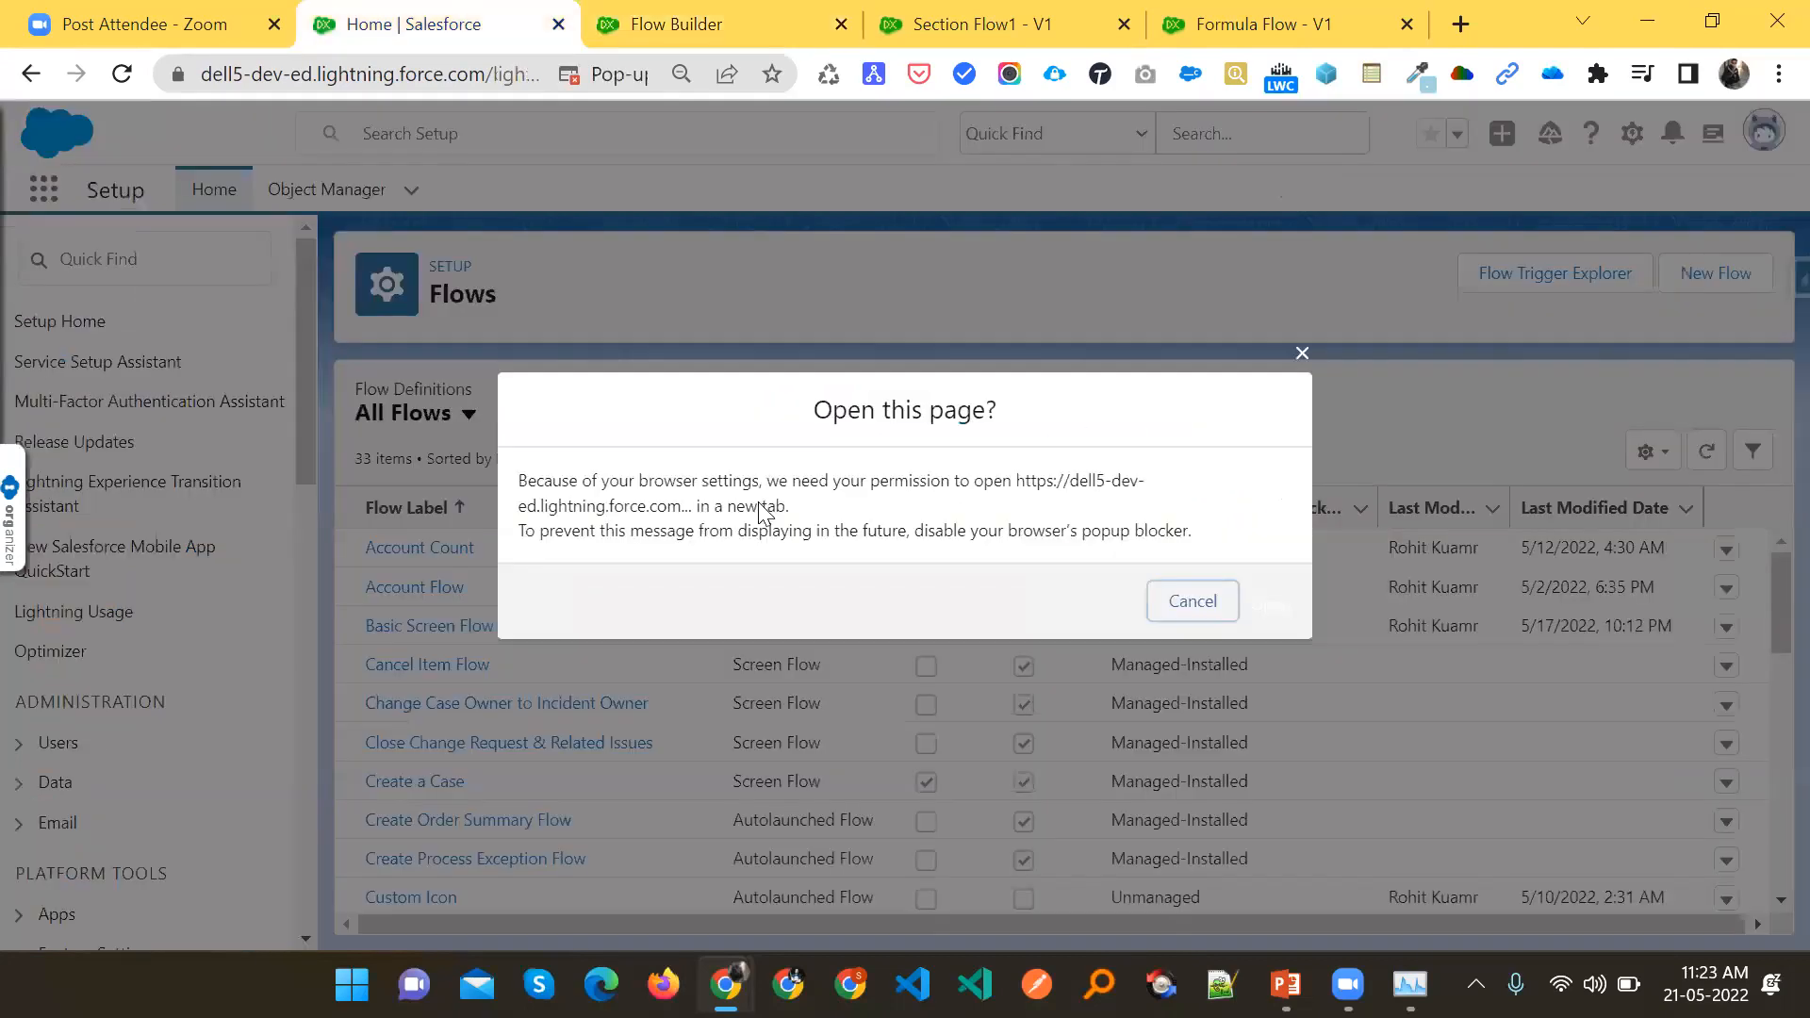
left_click(1301, 352)
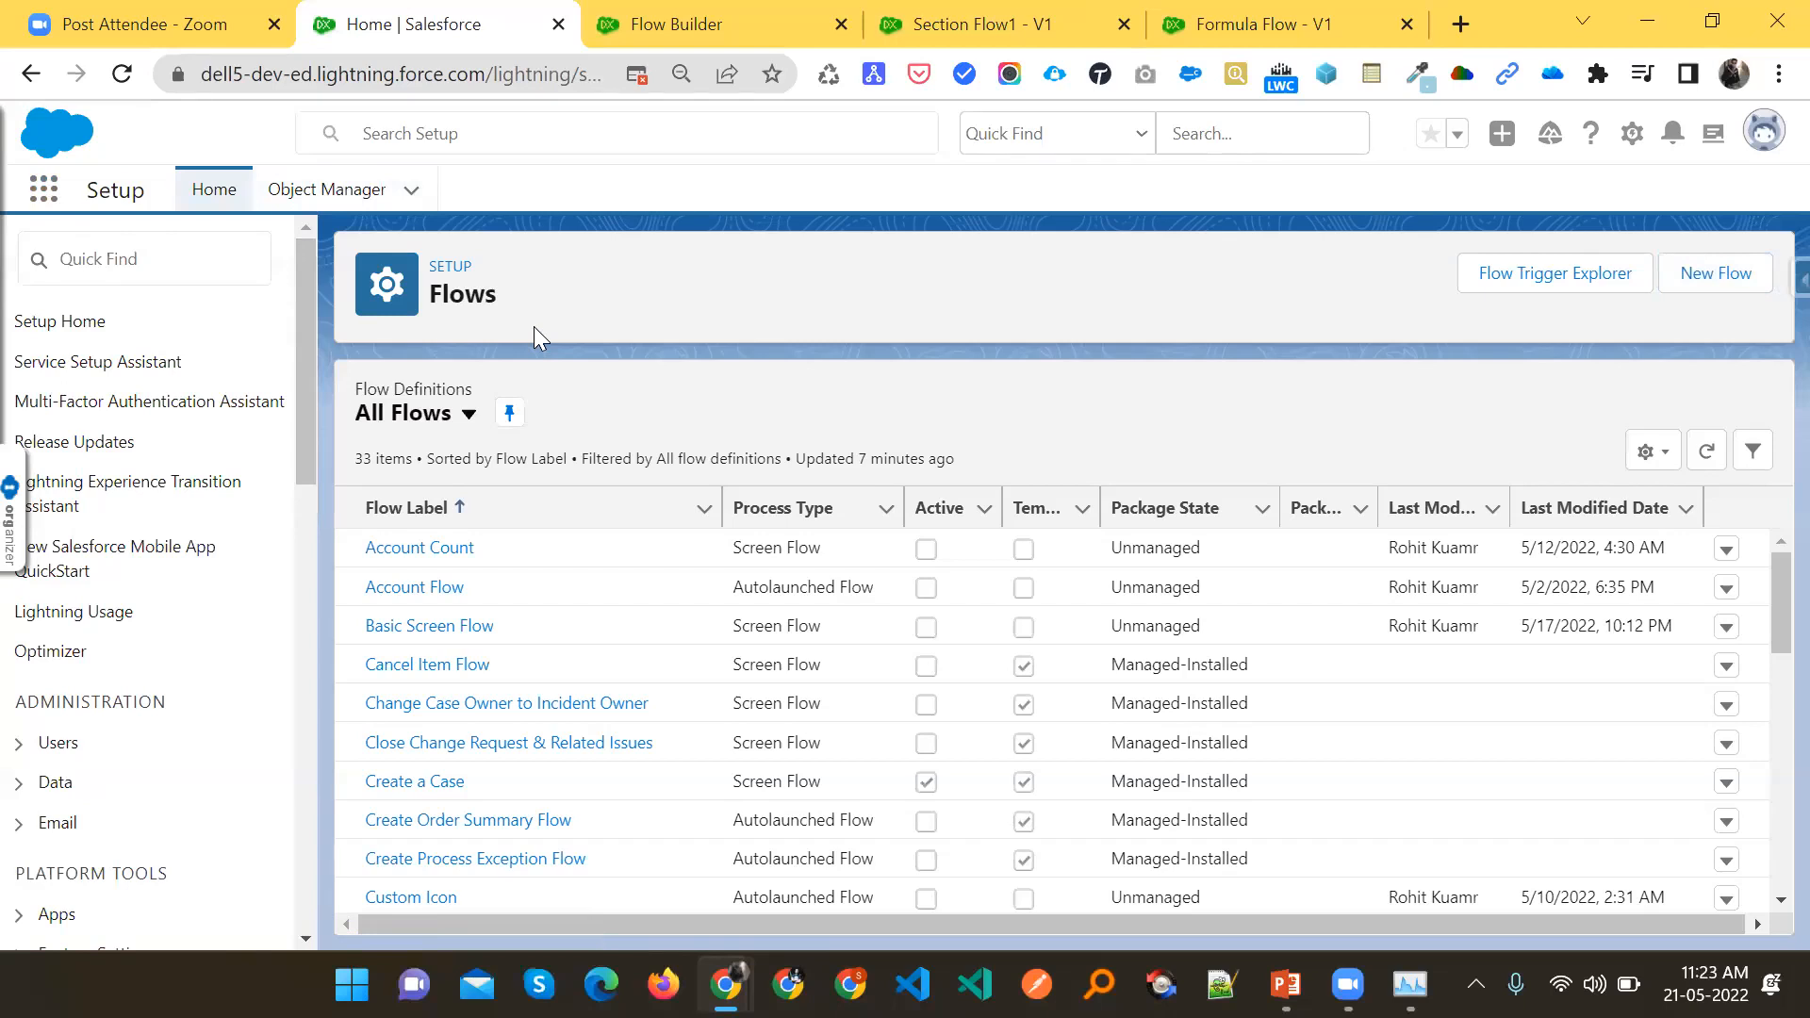
key("ctrl+r")
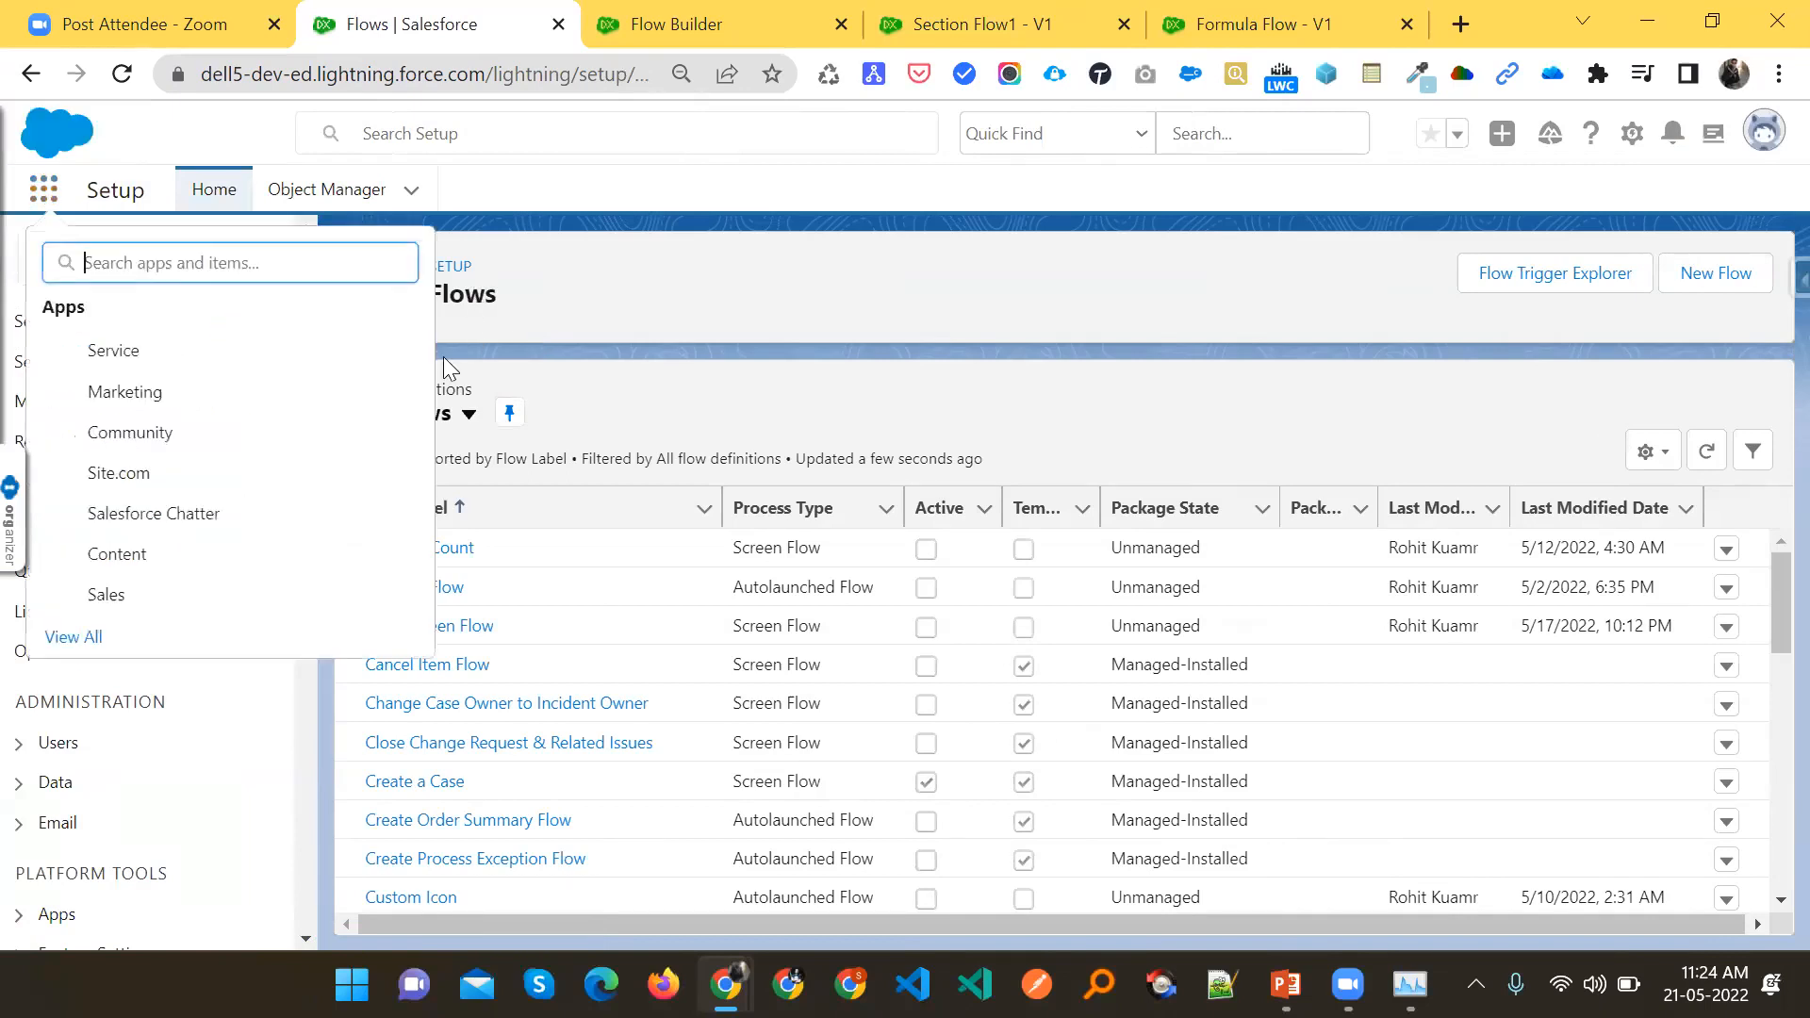
type("accoun")
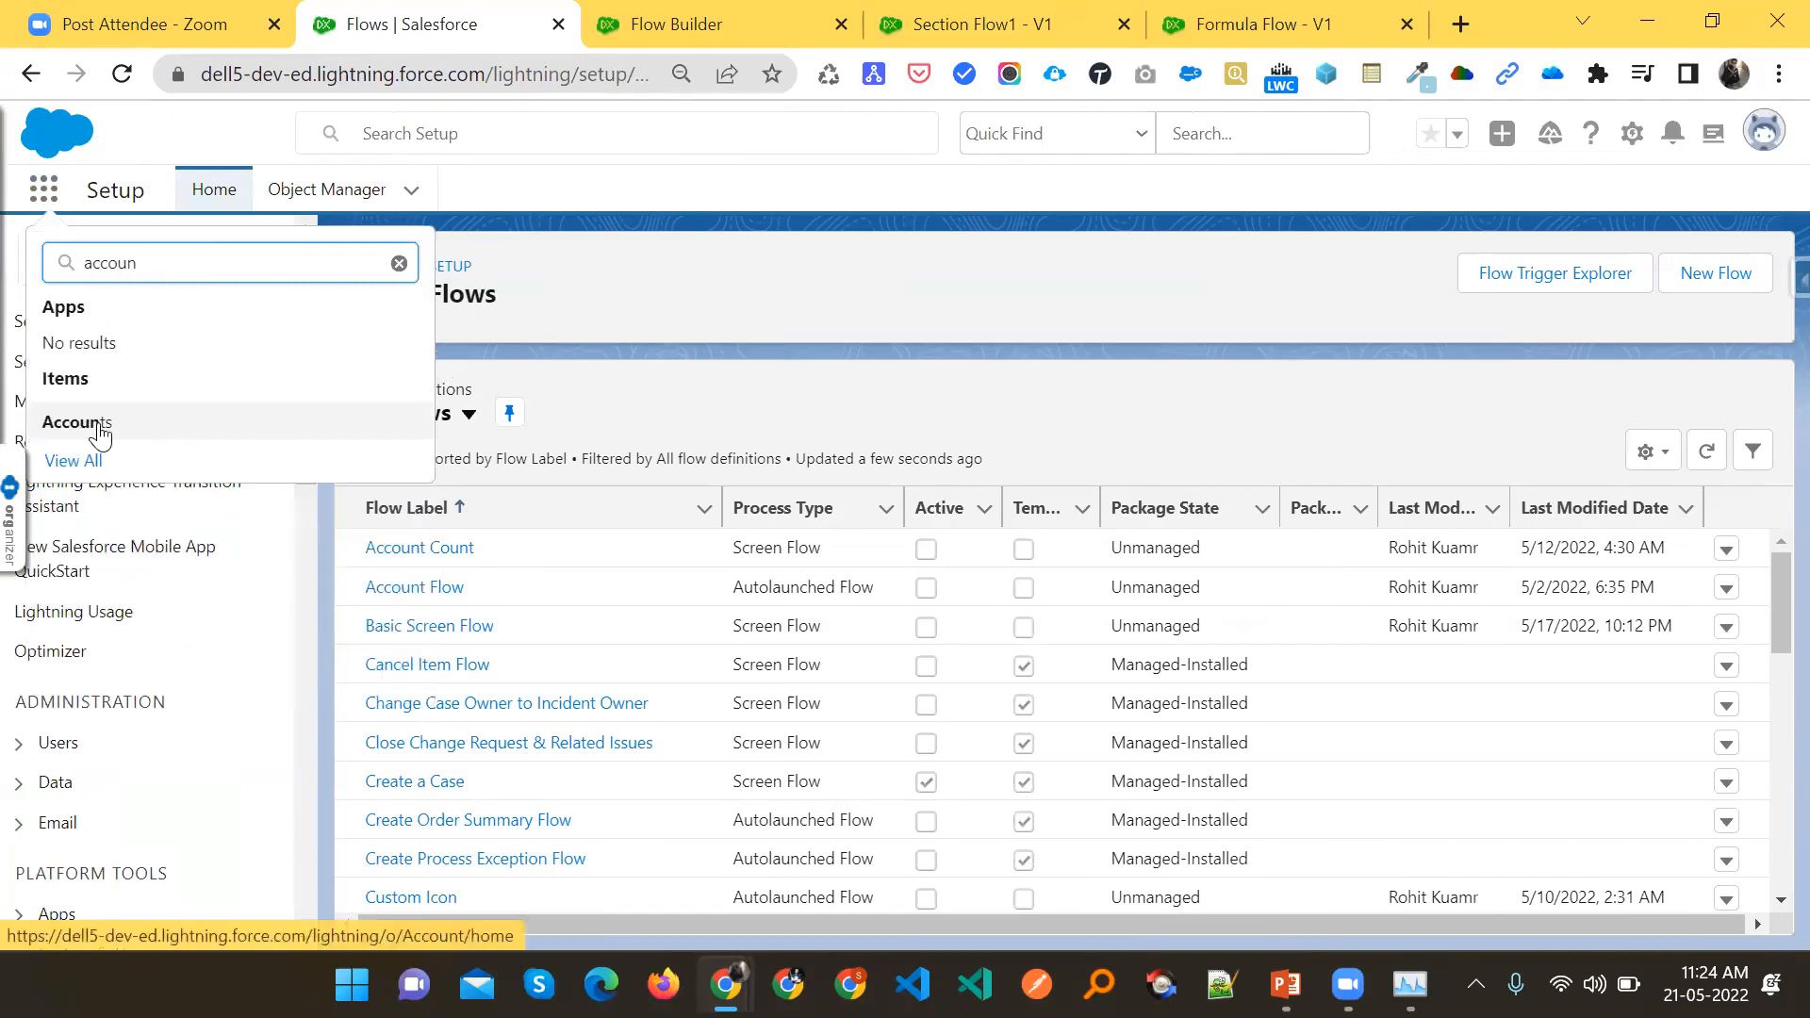
left_click(156, 435)
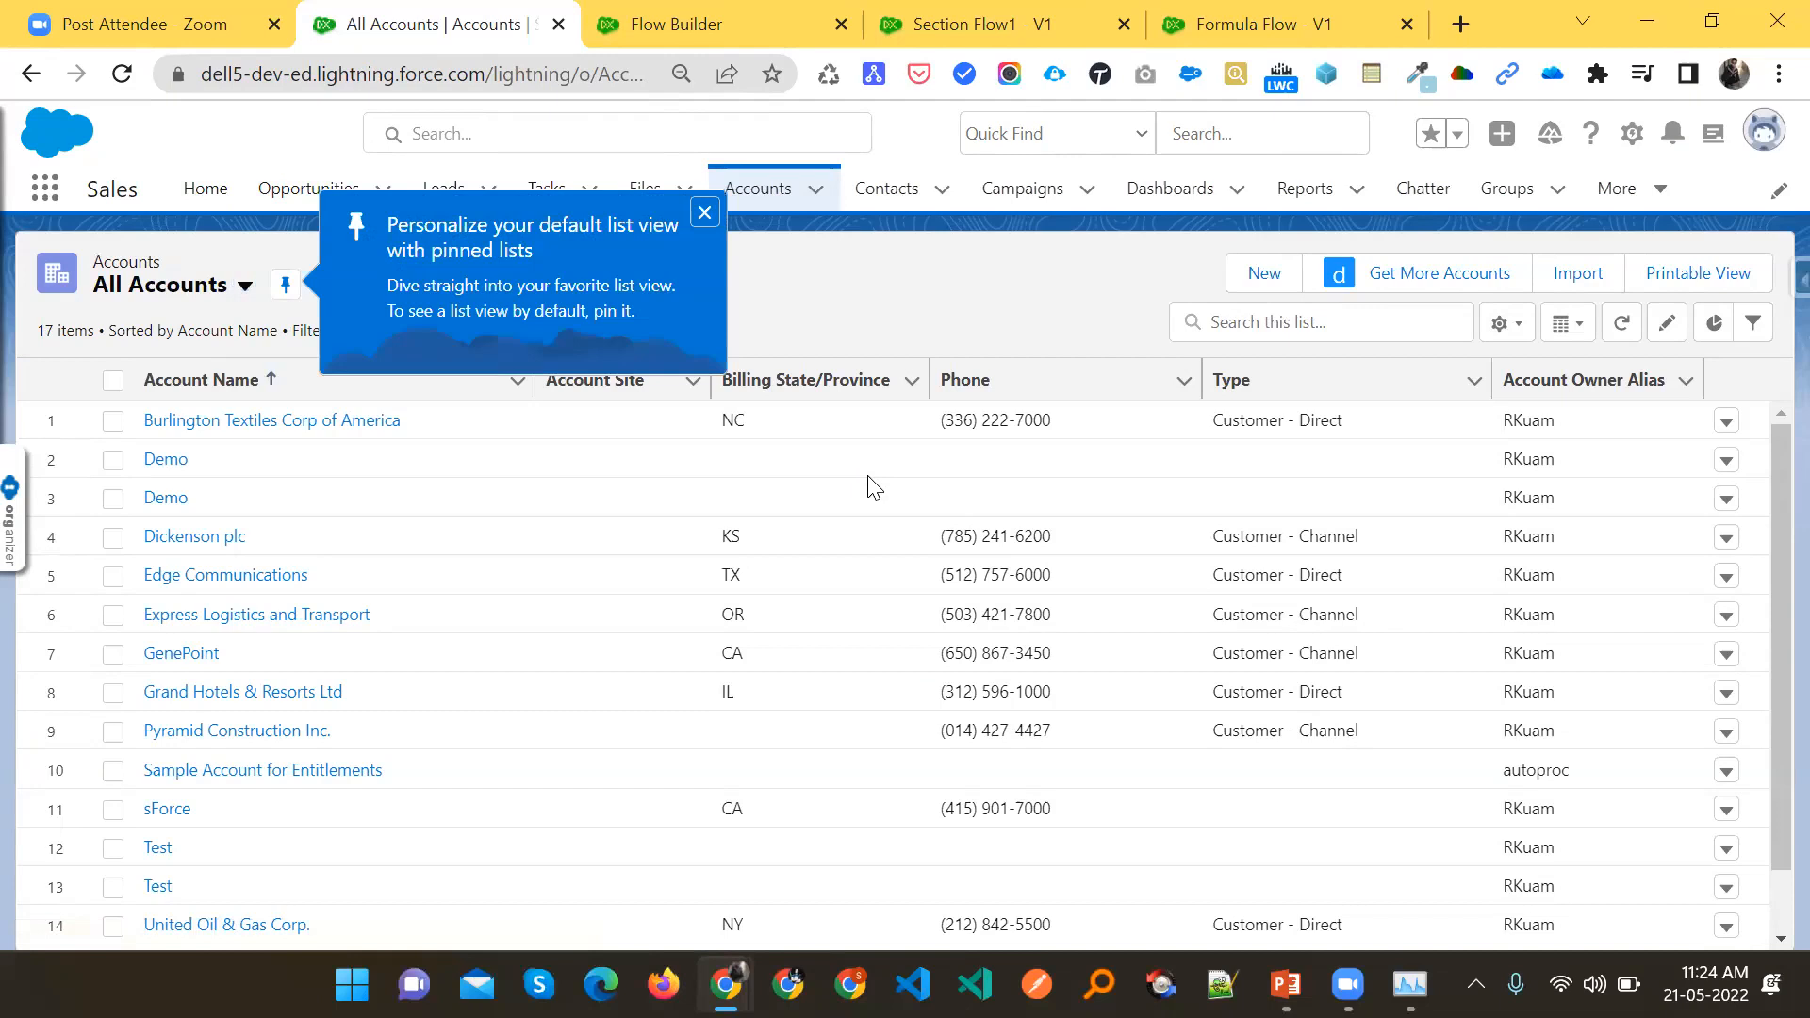
left_click(704, 213)
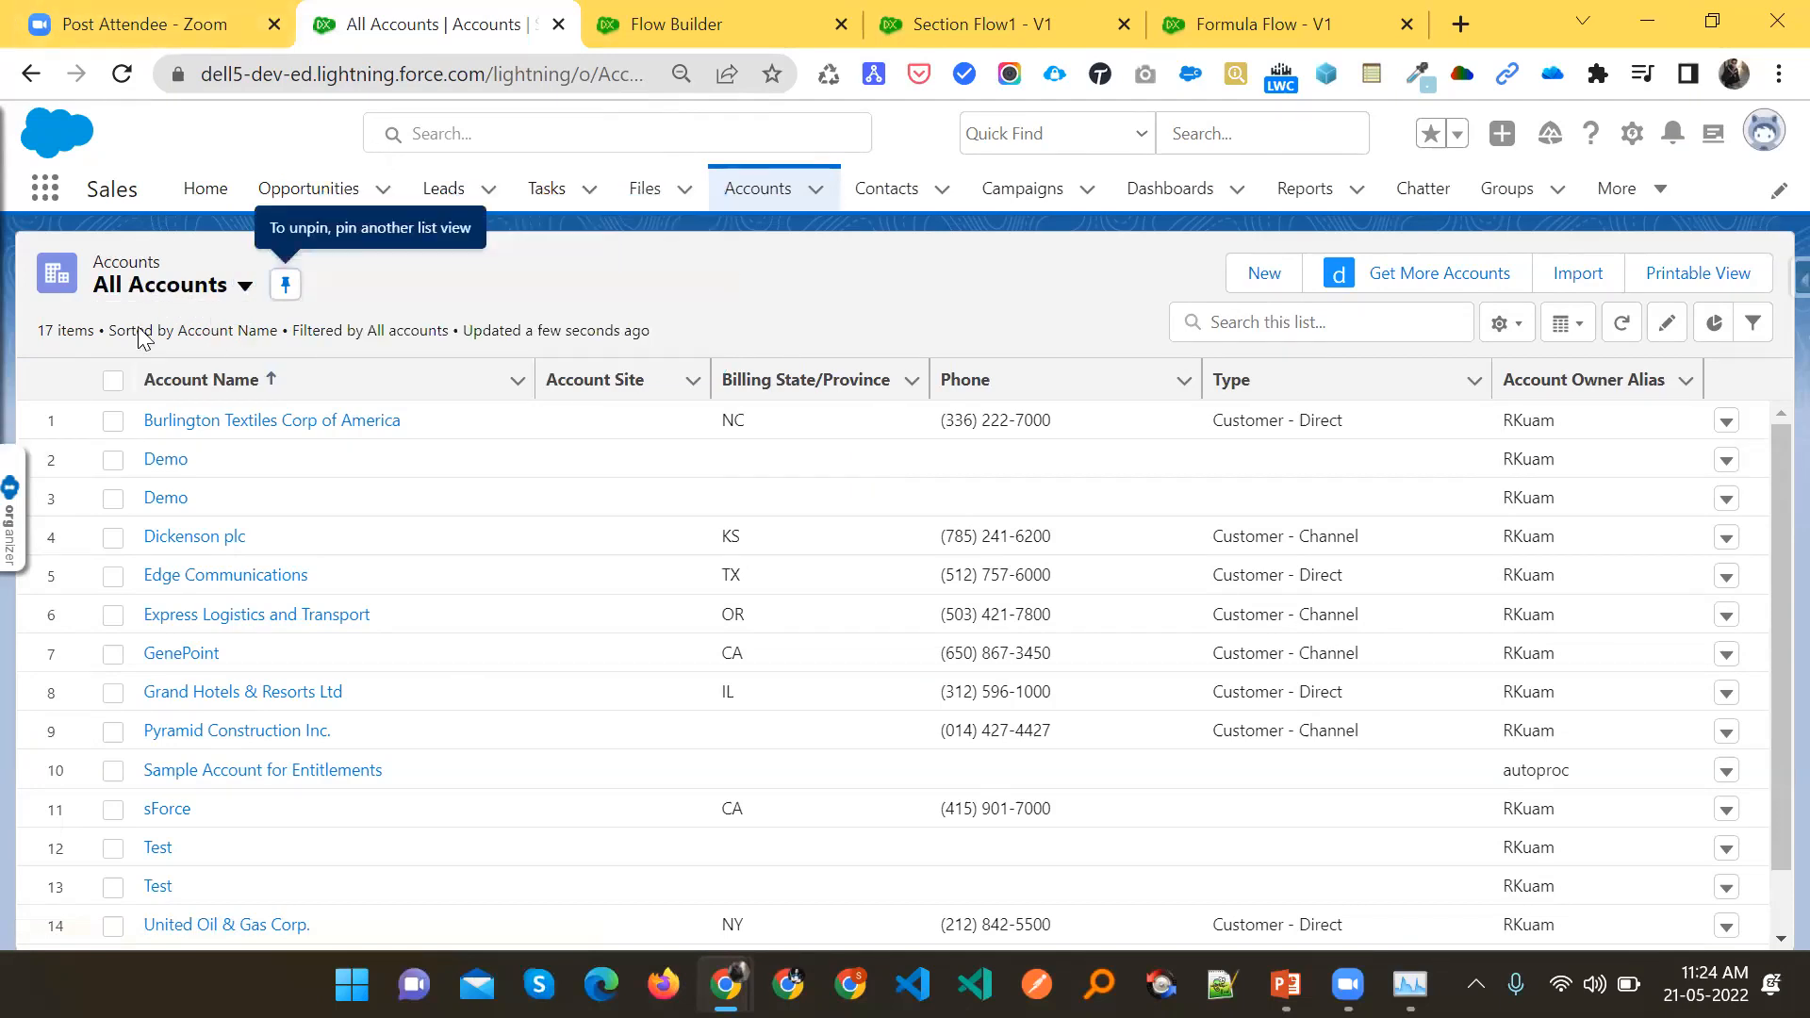
Open the Burlington Textiles Corp of America account and examine how its detail fields are laid out
left_click(302, 424)
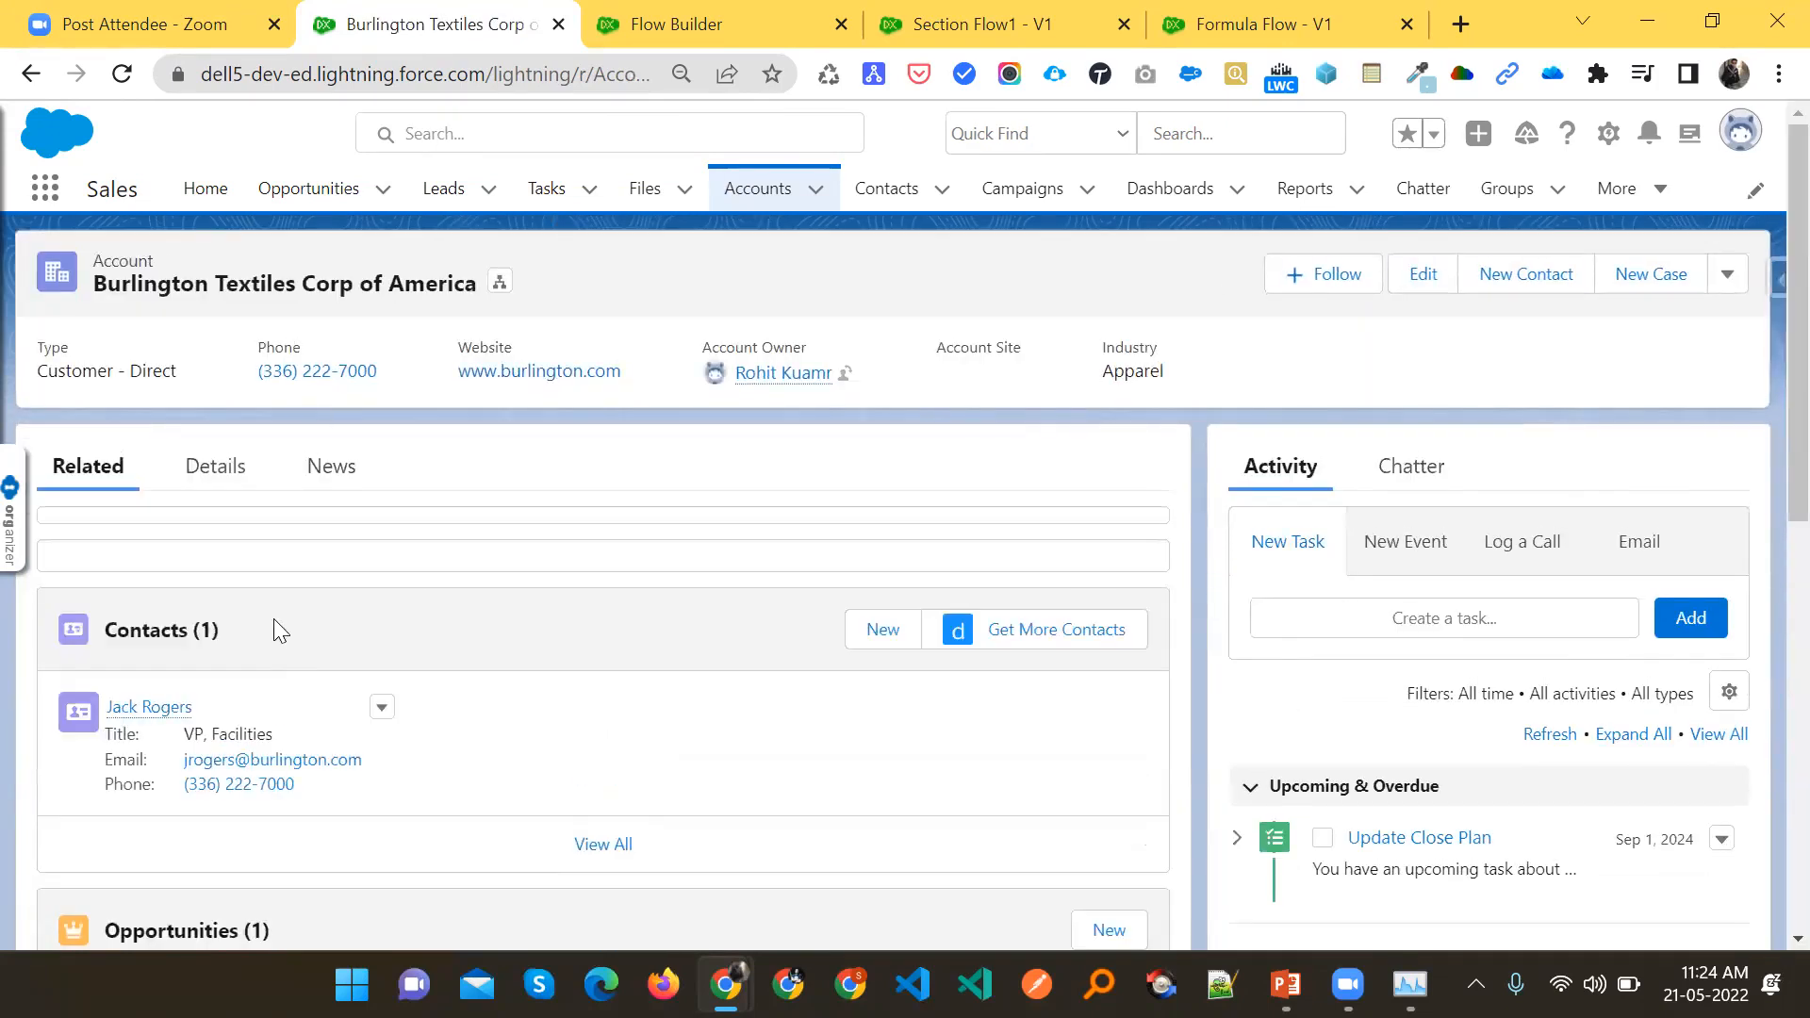
left_click(227, 471)
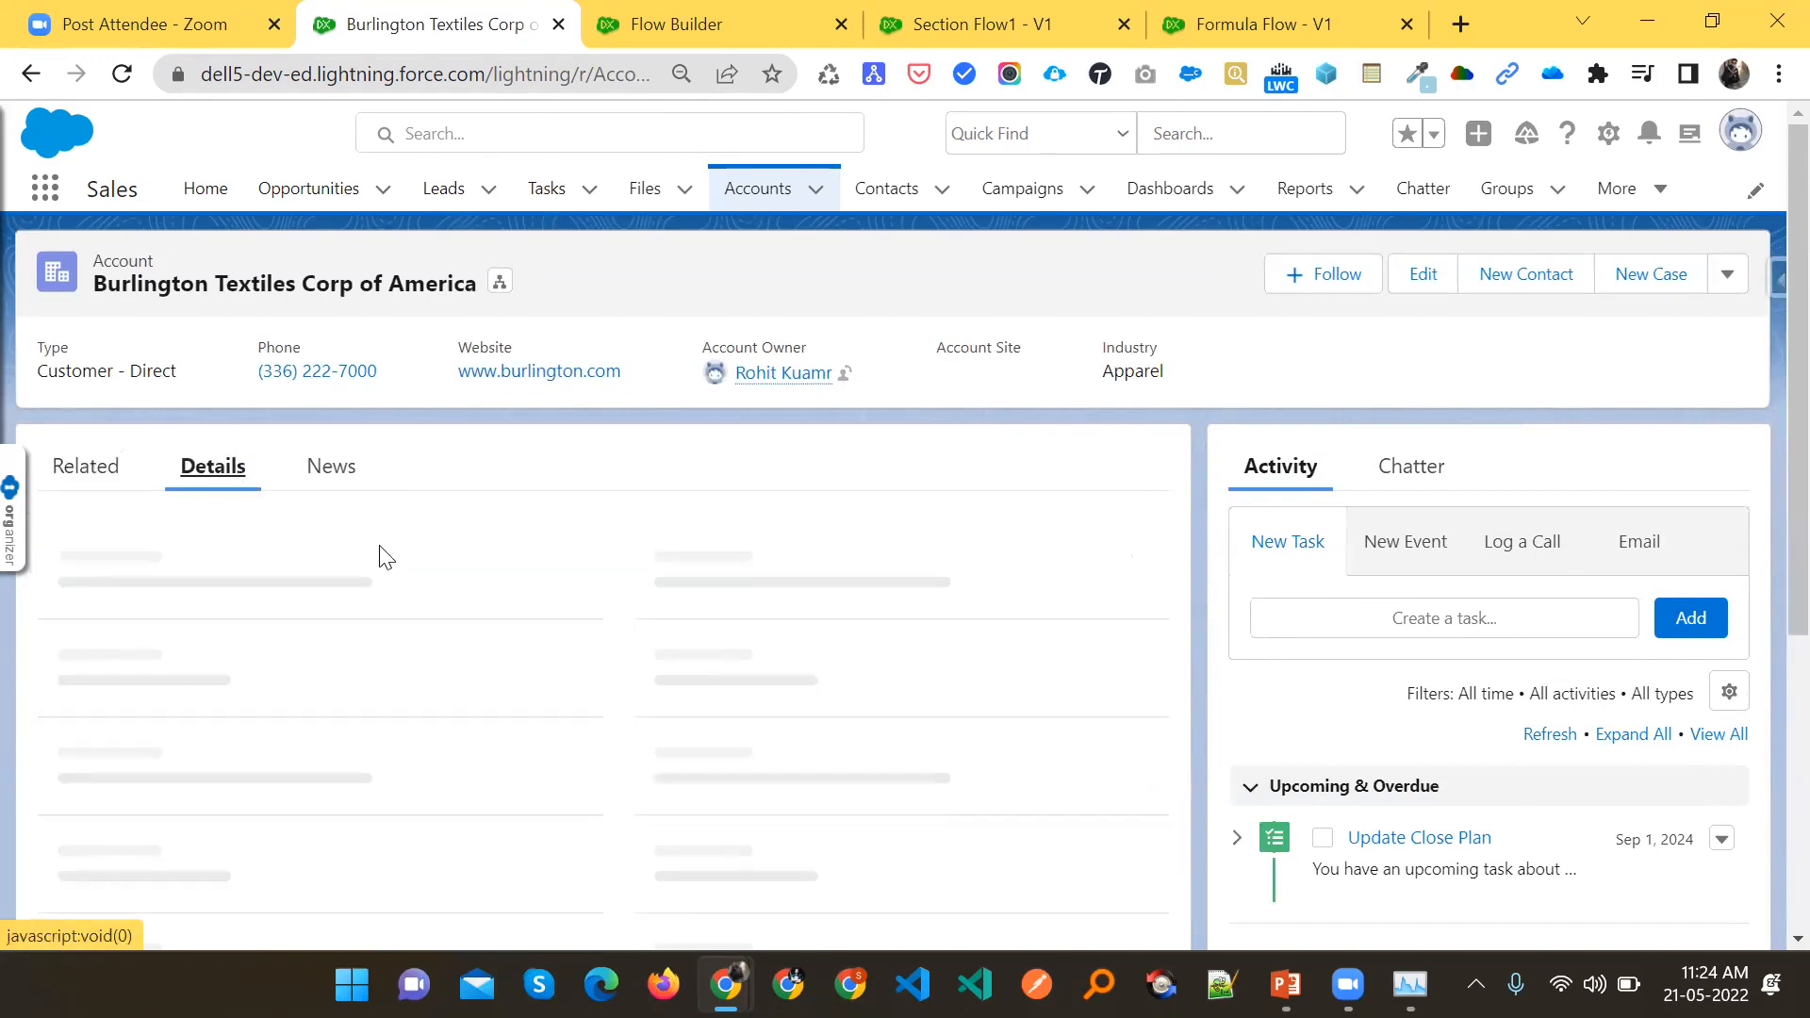
scroll(364, 595, "down", 9)
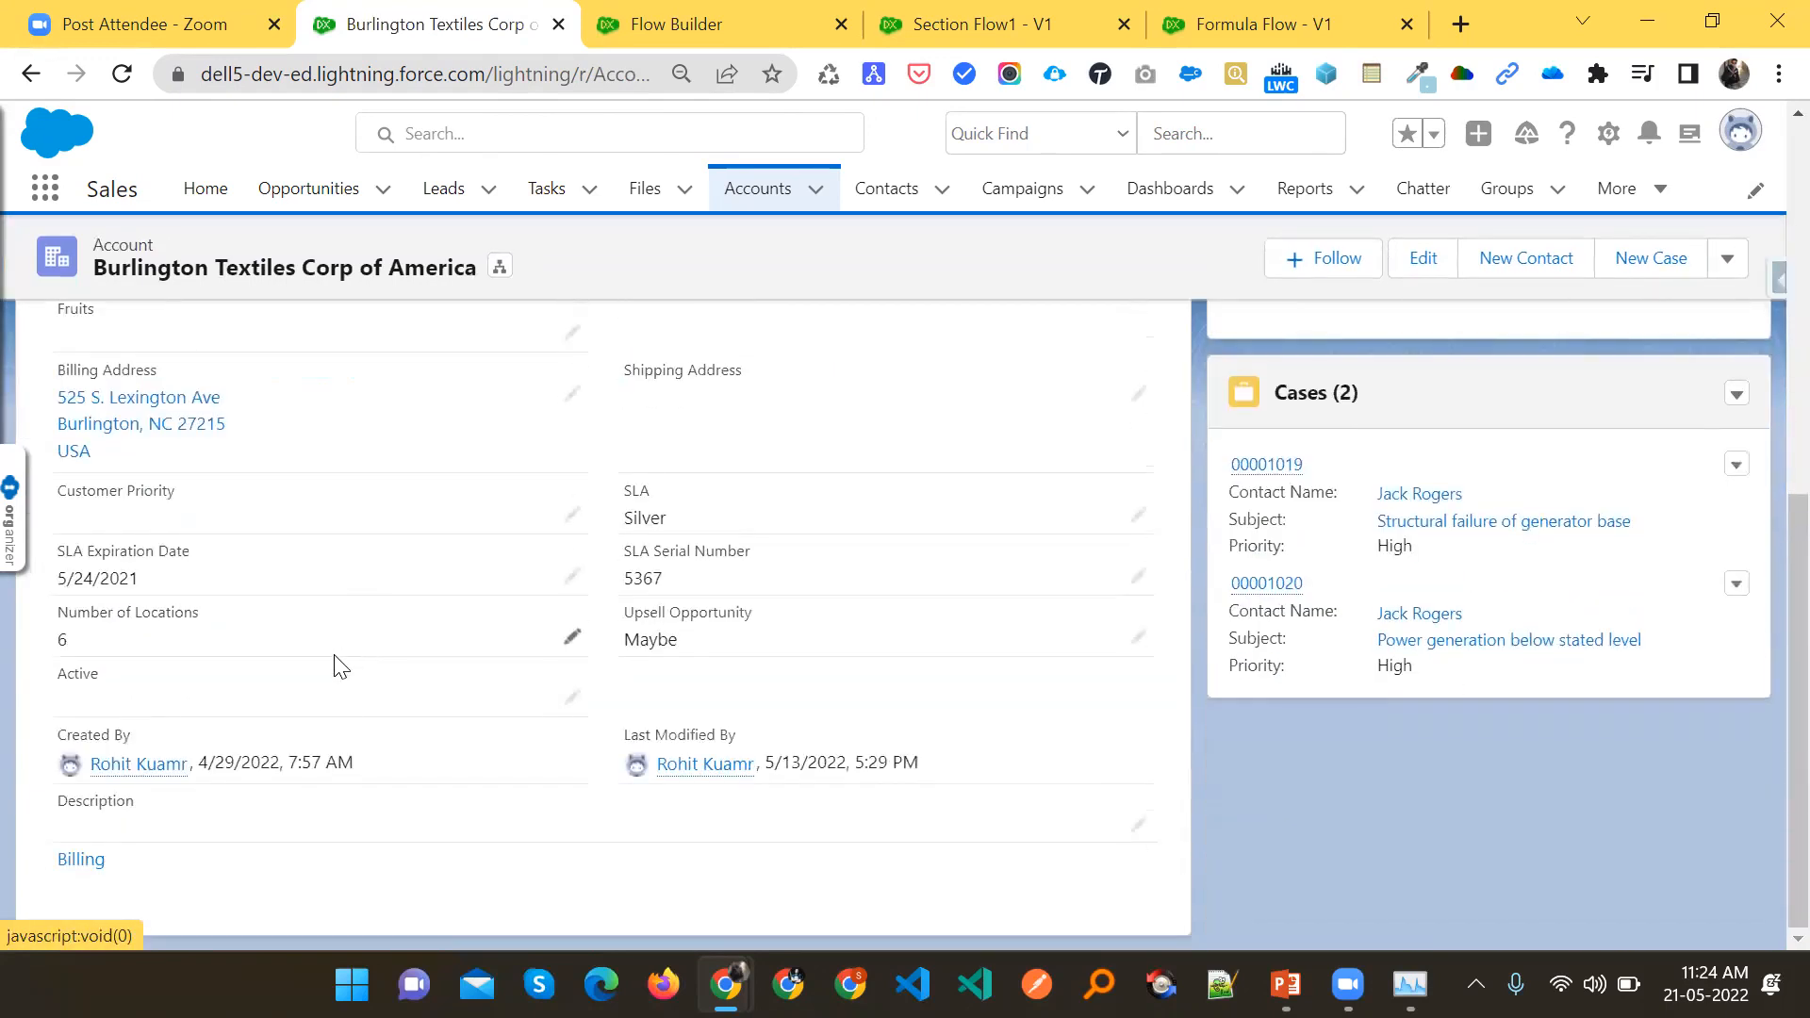
scroll(339, 664, "up", 9)
scroll(392, 622, "down", 9)
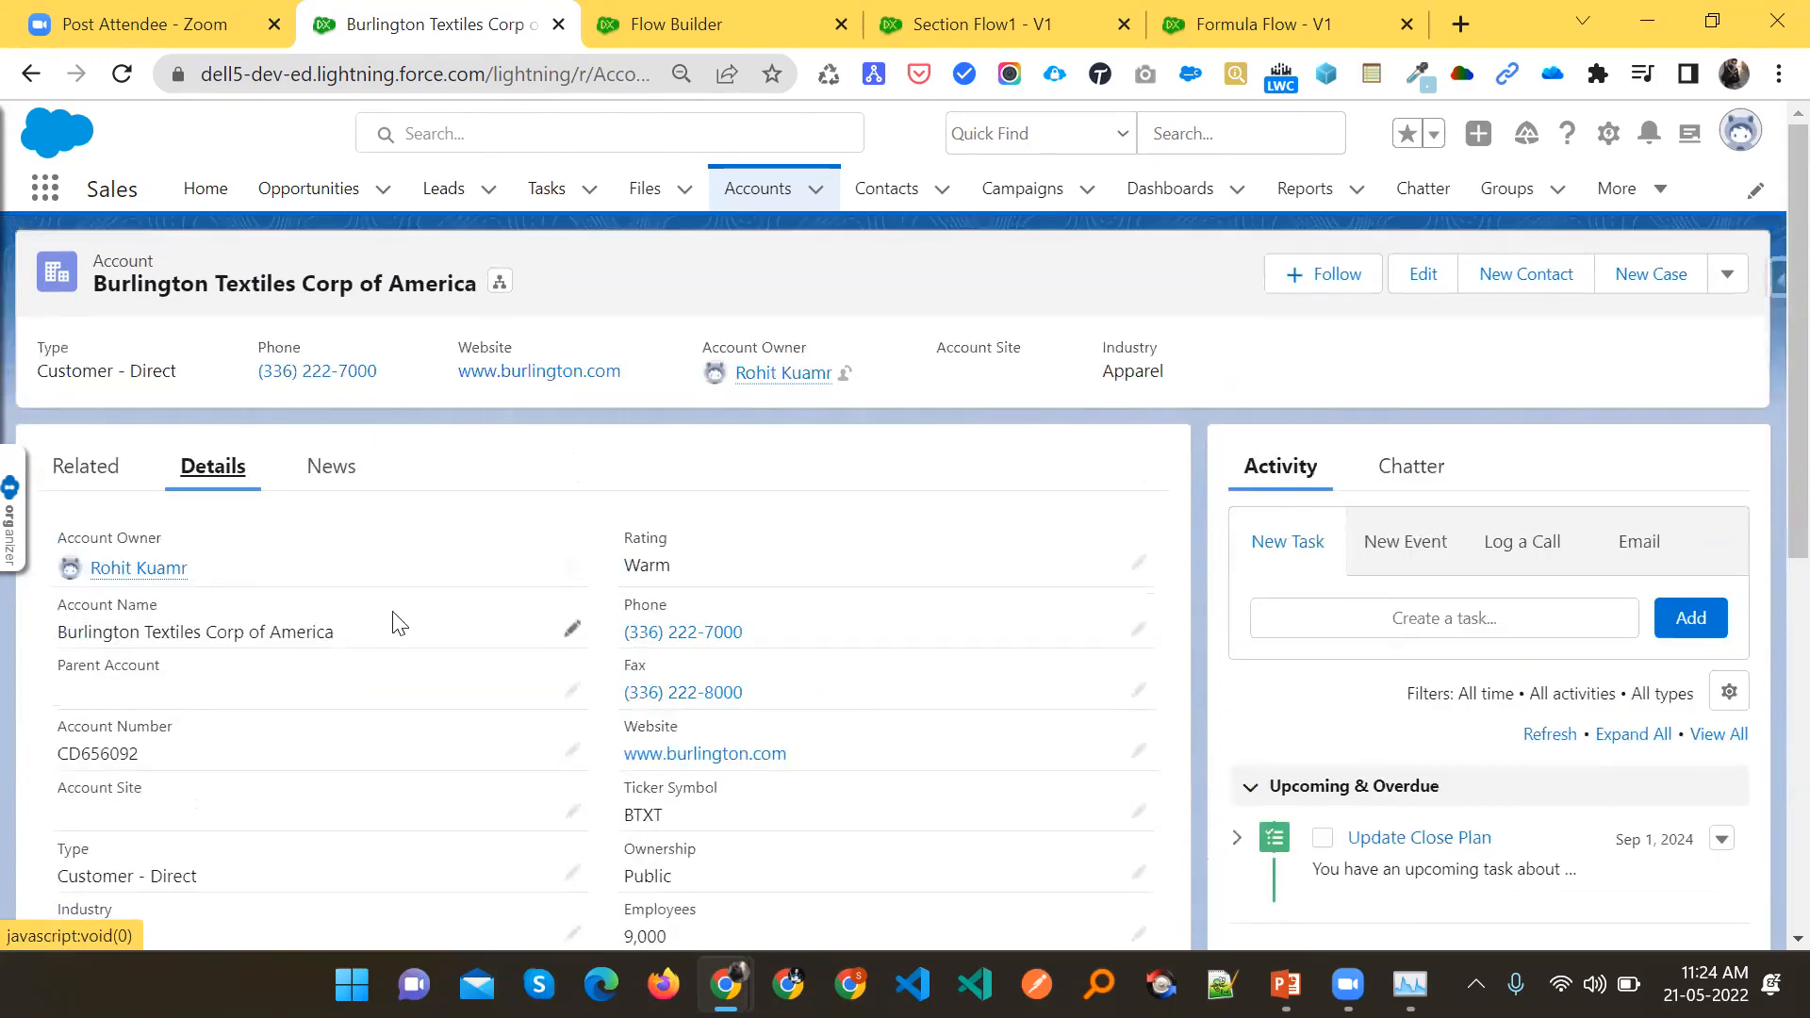
scroll(218, 775, "up", 9)
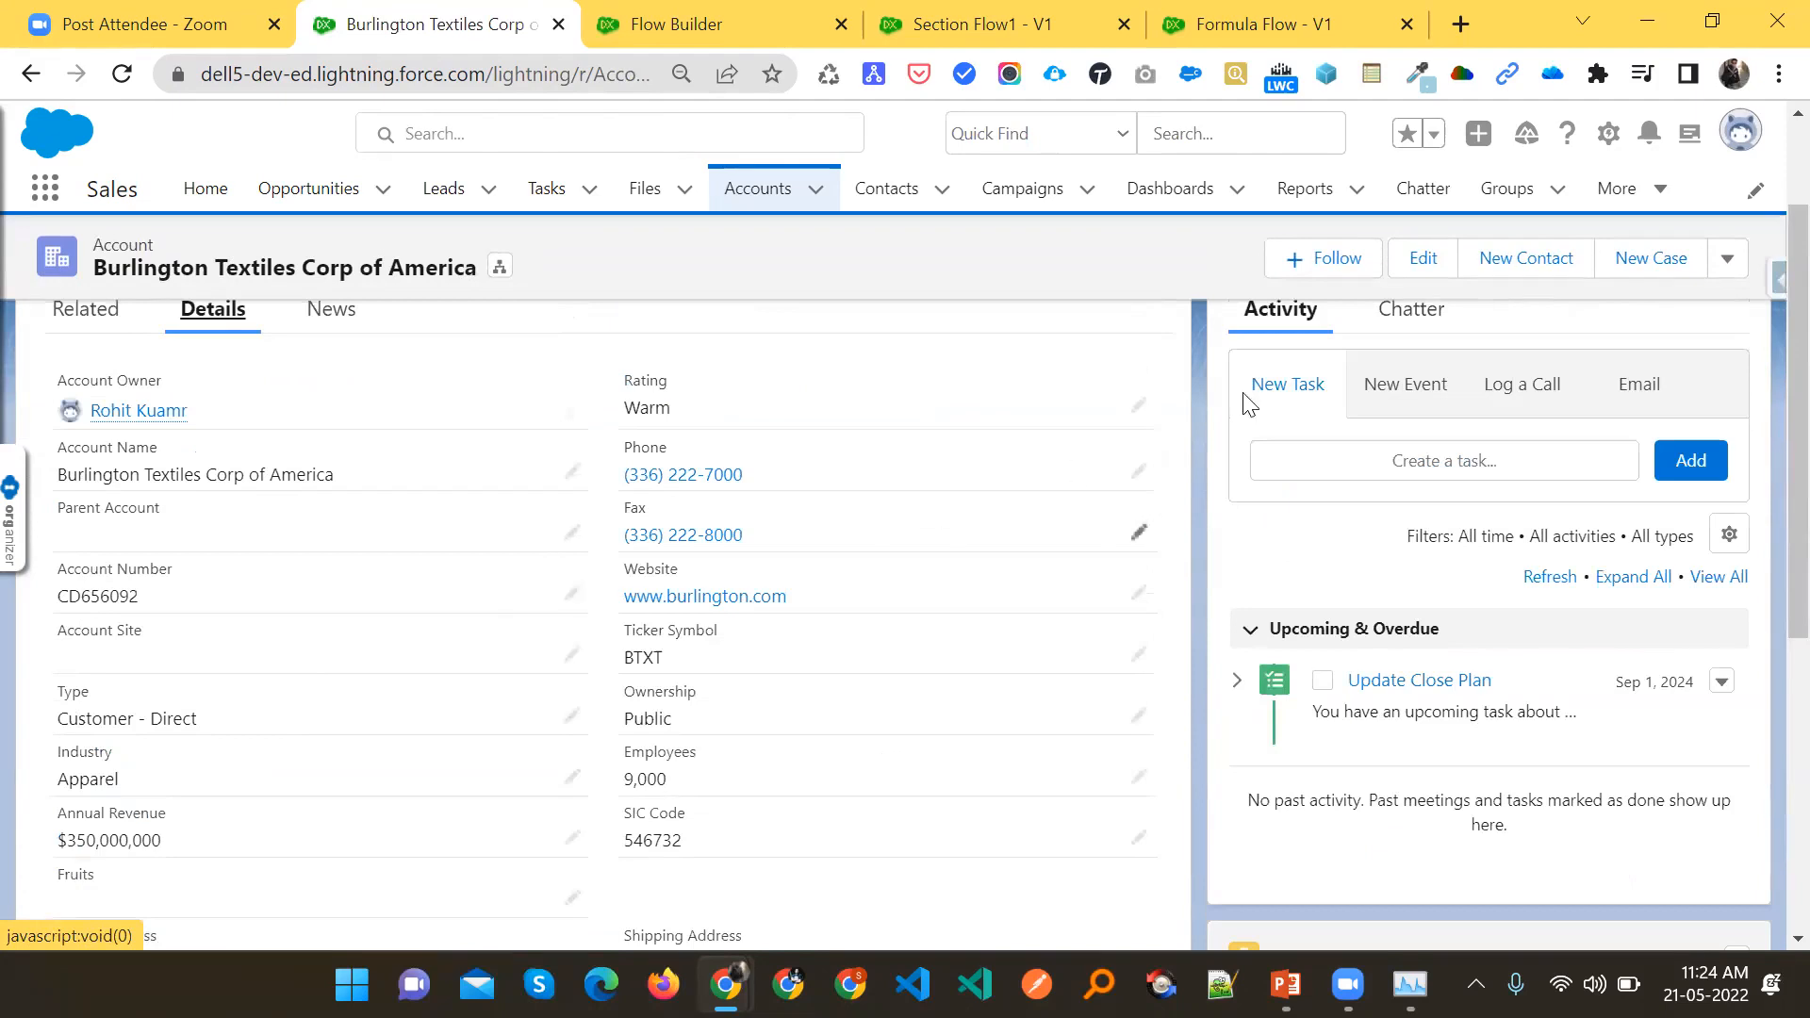
scroll(1358, 396, "up", 2)
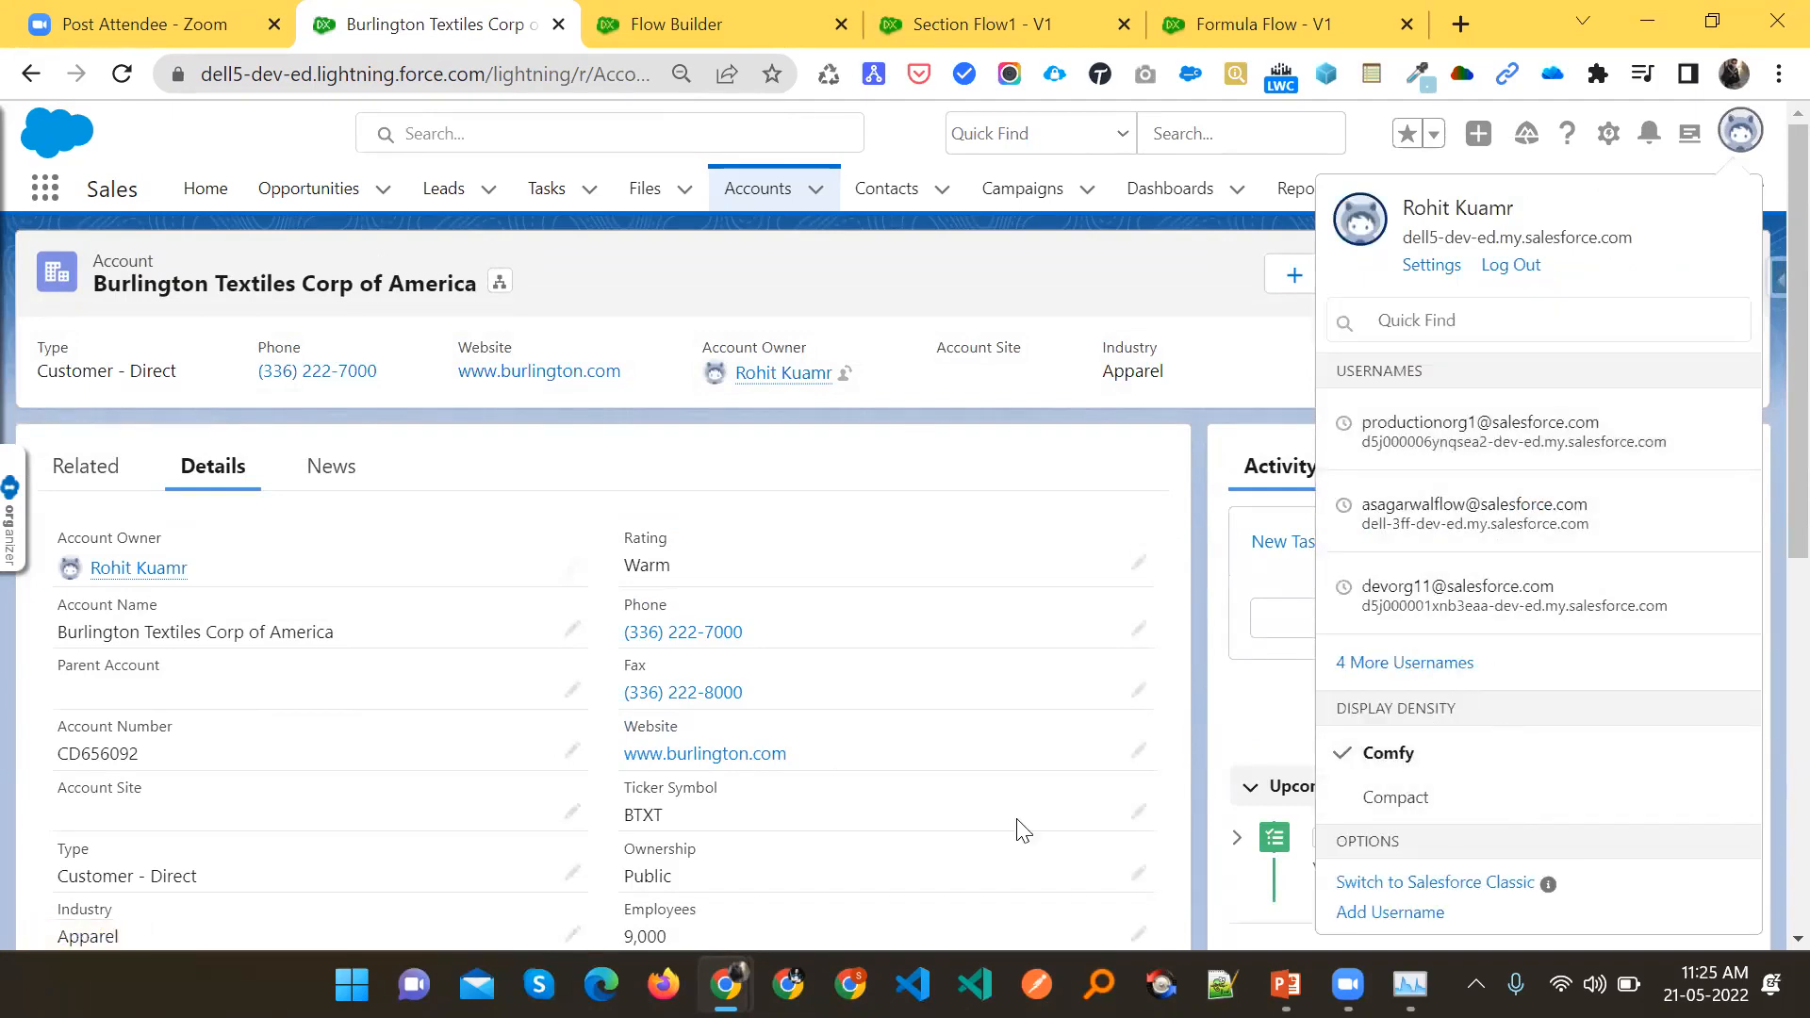
Switch to Salesforce Classic and review the account's detail page and related lists
left_click(1442, 883)
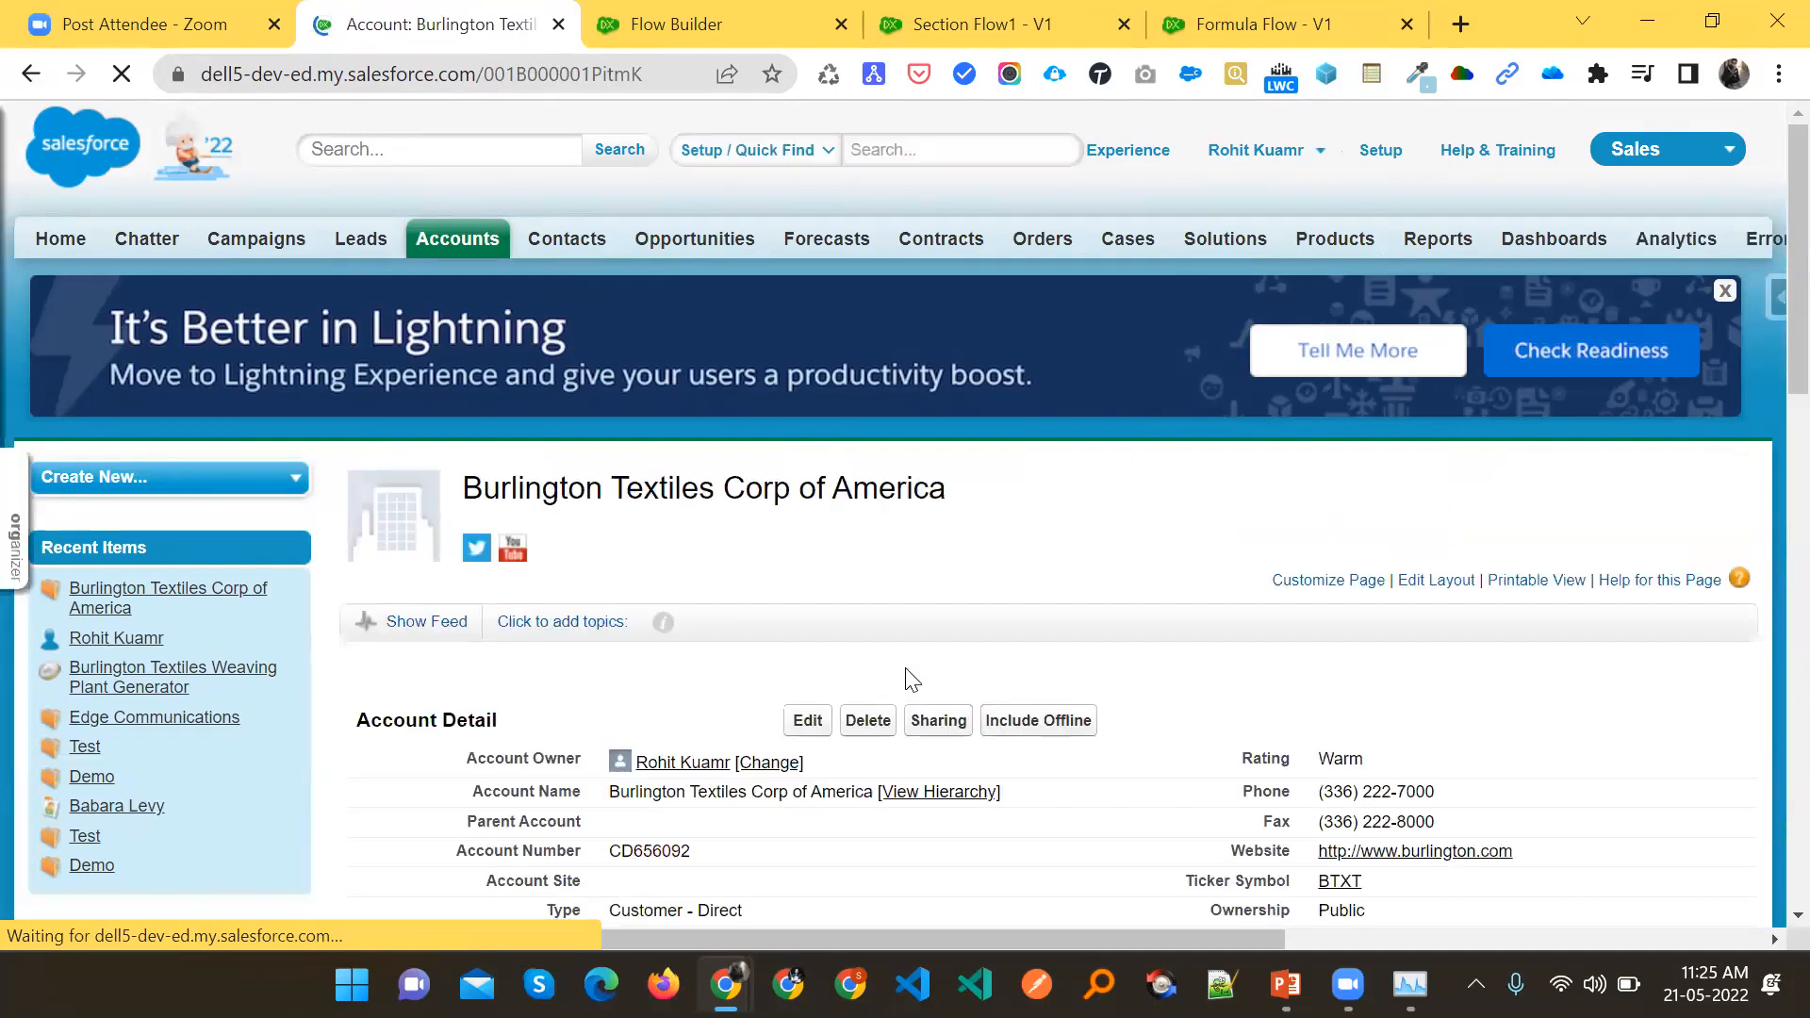
scroll(896, 735, "down", 8)
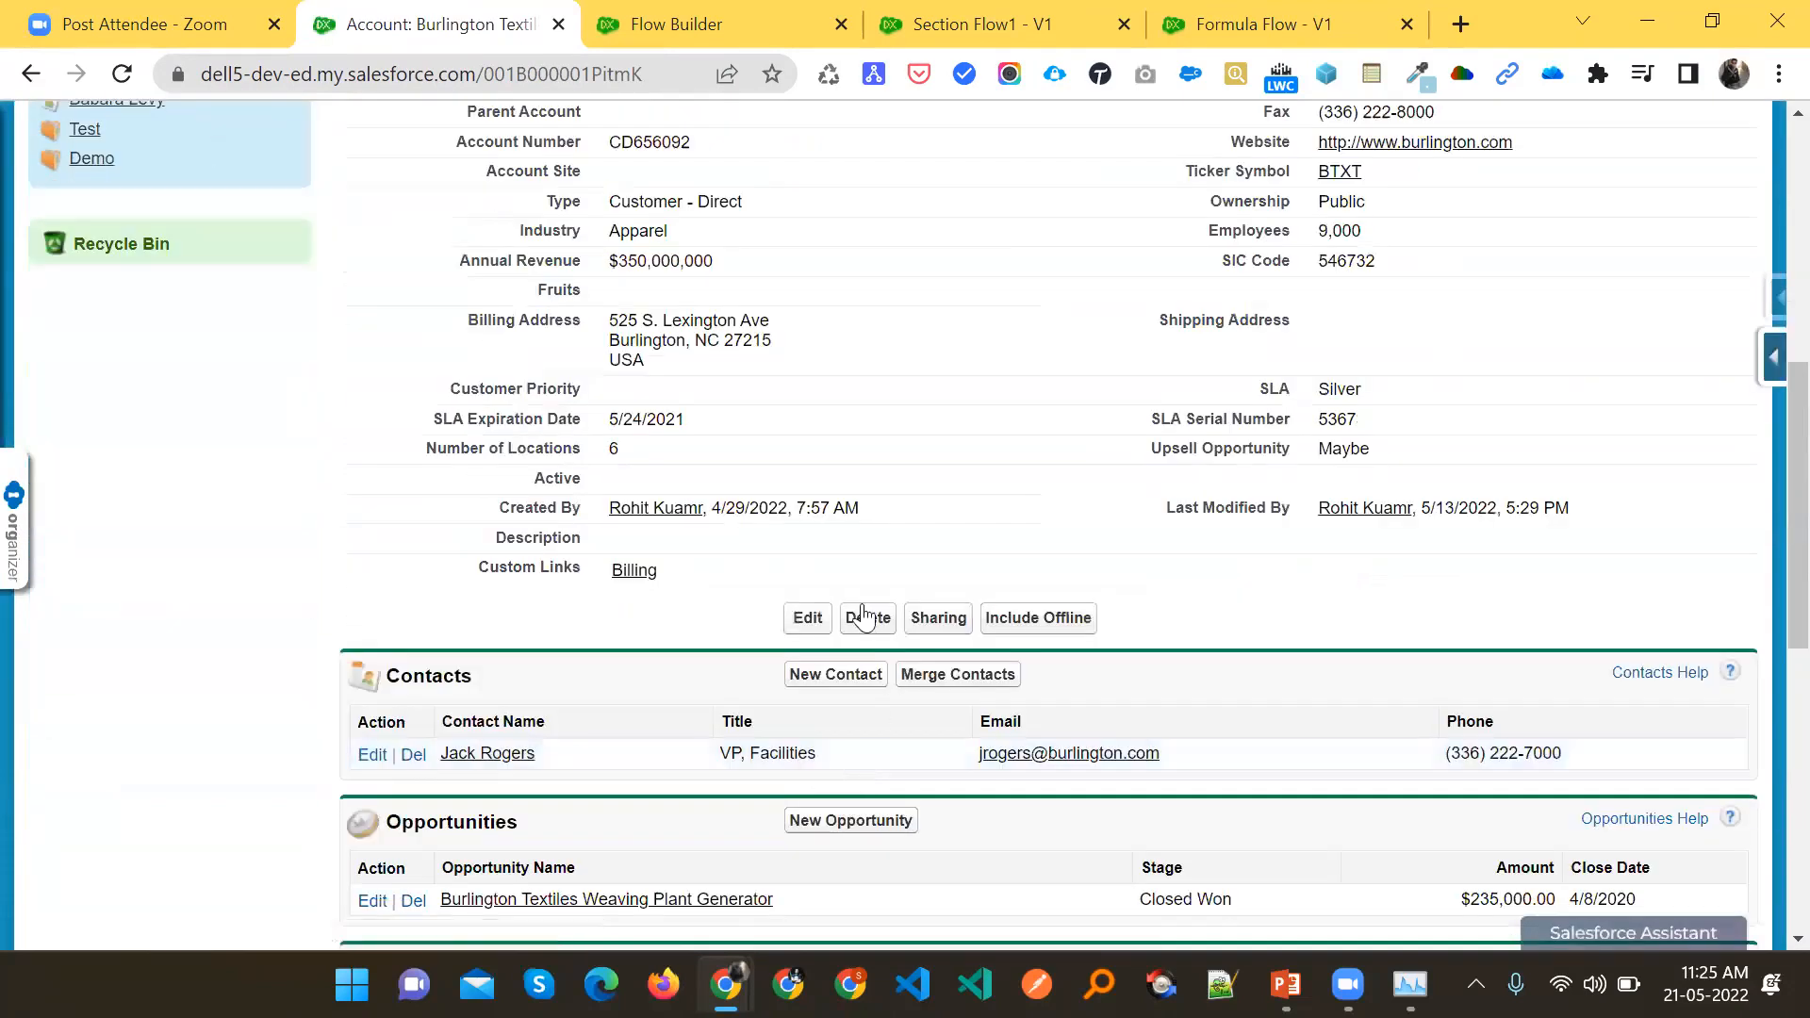
scroll(810, 603, "up", 8)
scroll(760, 647, "down", 7)
scroll(753, 700, "down", 5)
scroll(747, 711, "up", 12)
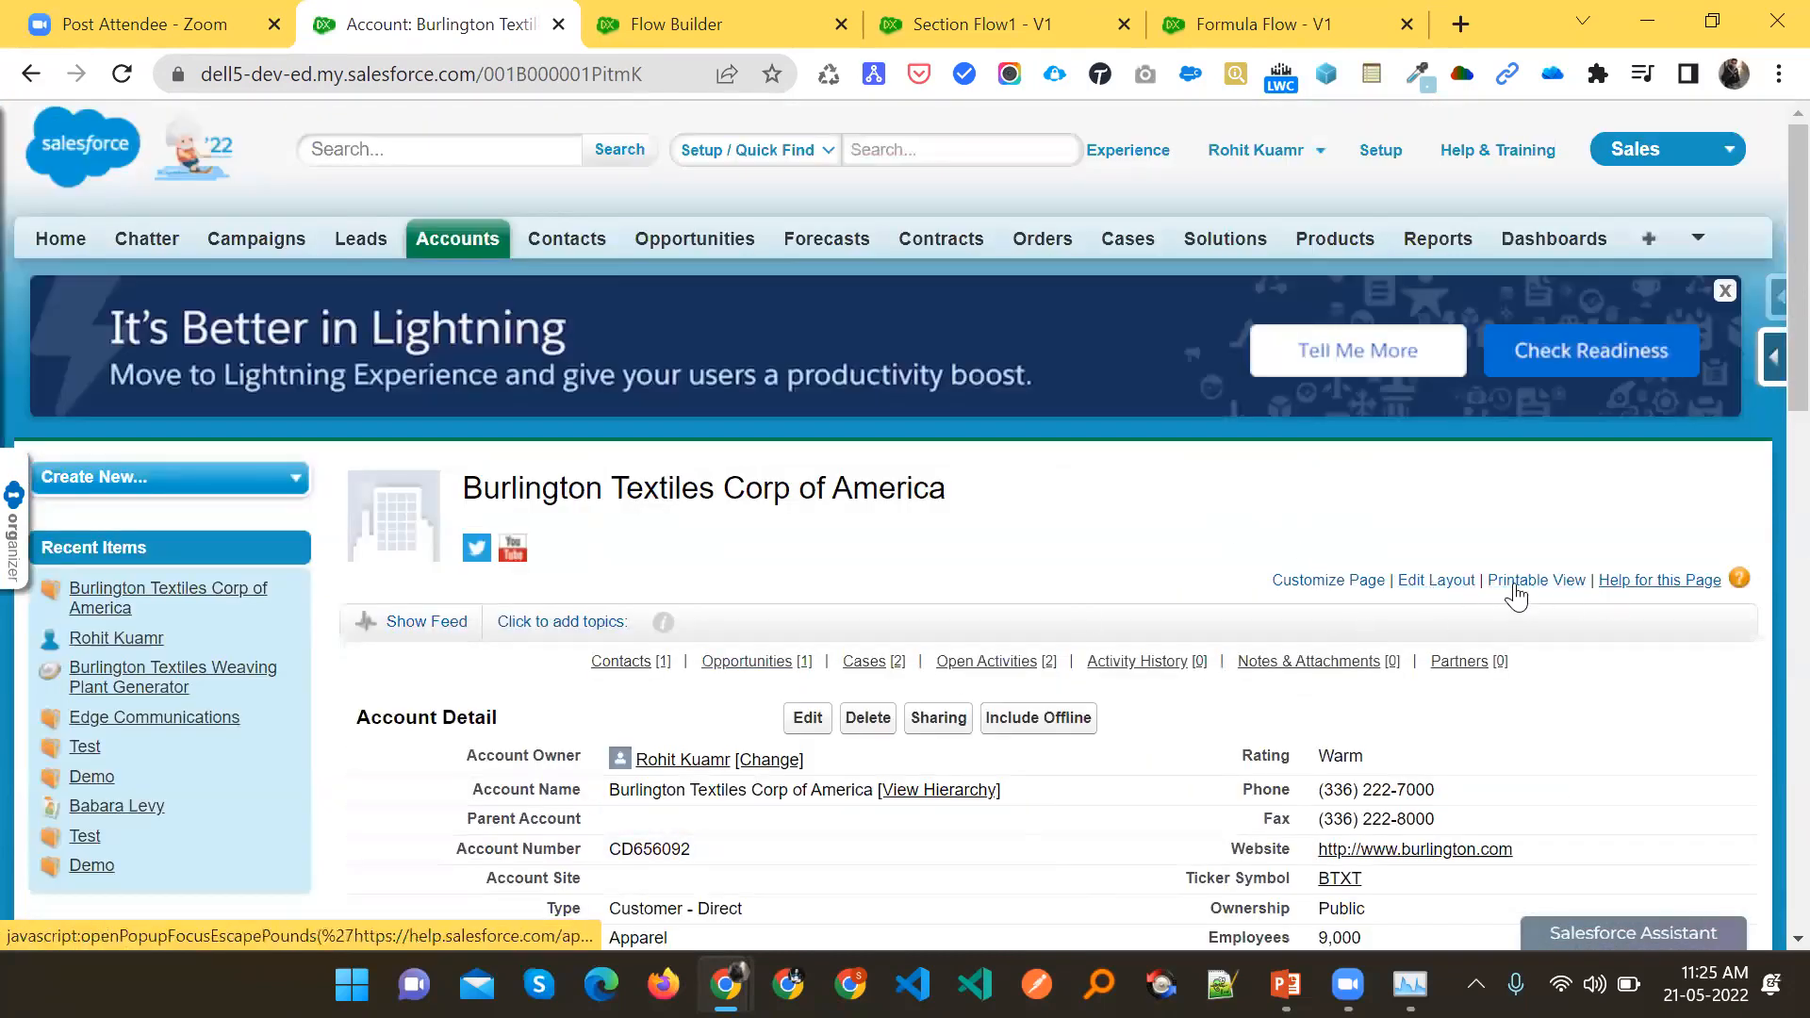
Open the account's page layout for editing and add a two-column section named My Custom Section between Account Information and Address Information
left_click(1437, 580)
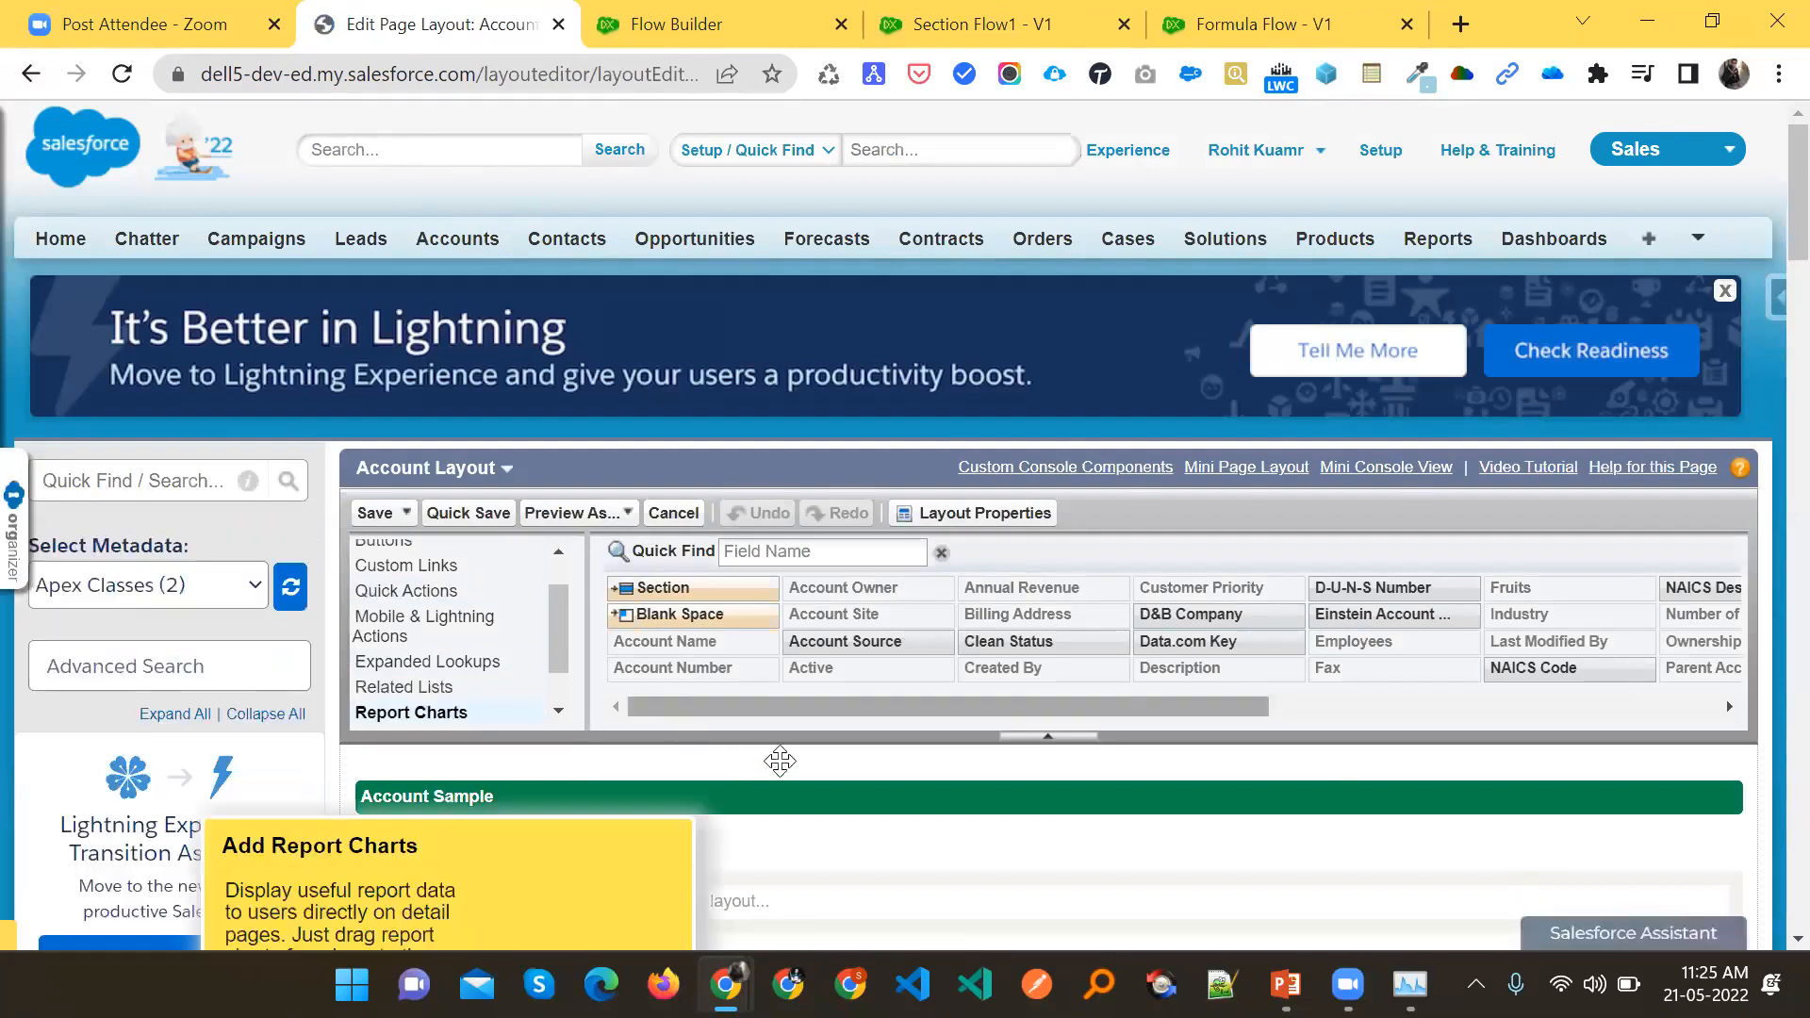
scroll(584, 722, "down", 4)
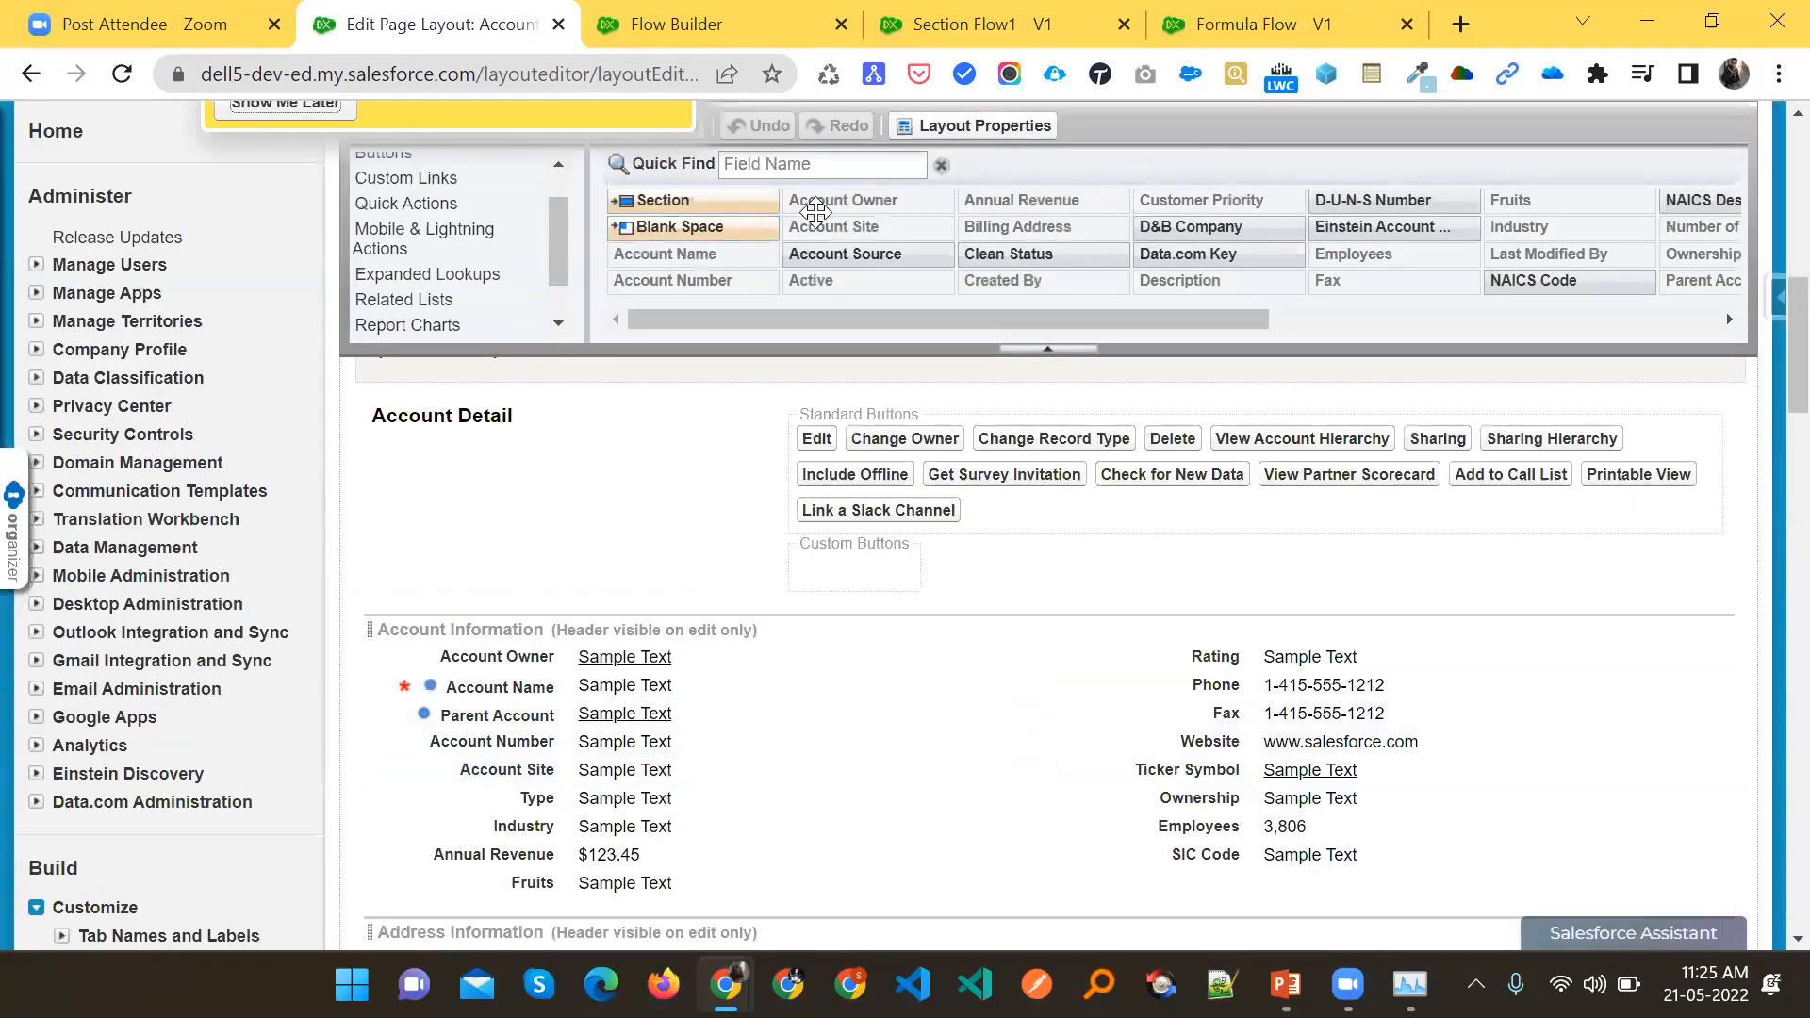
left_click_drag(722, 497, 486, 764)
key("ctrl+a")
type("M")
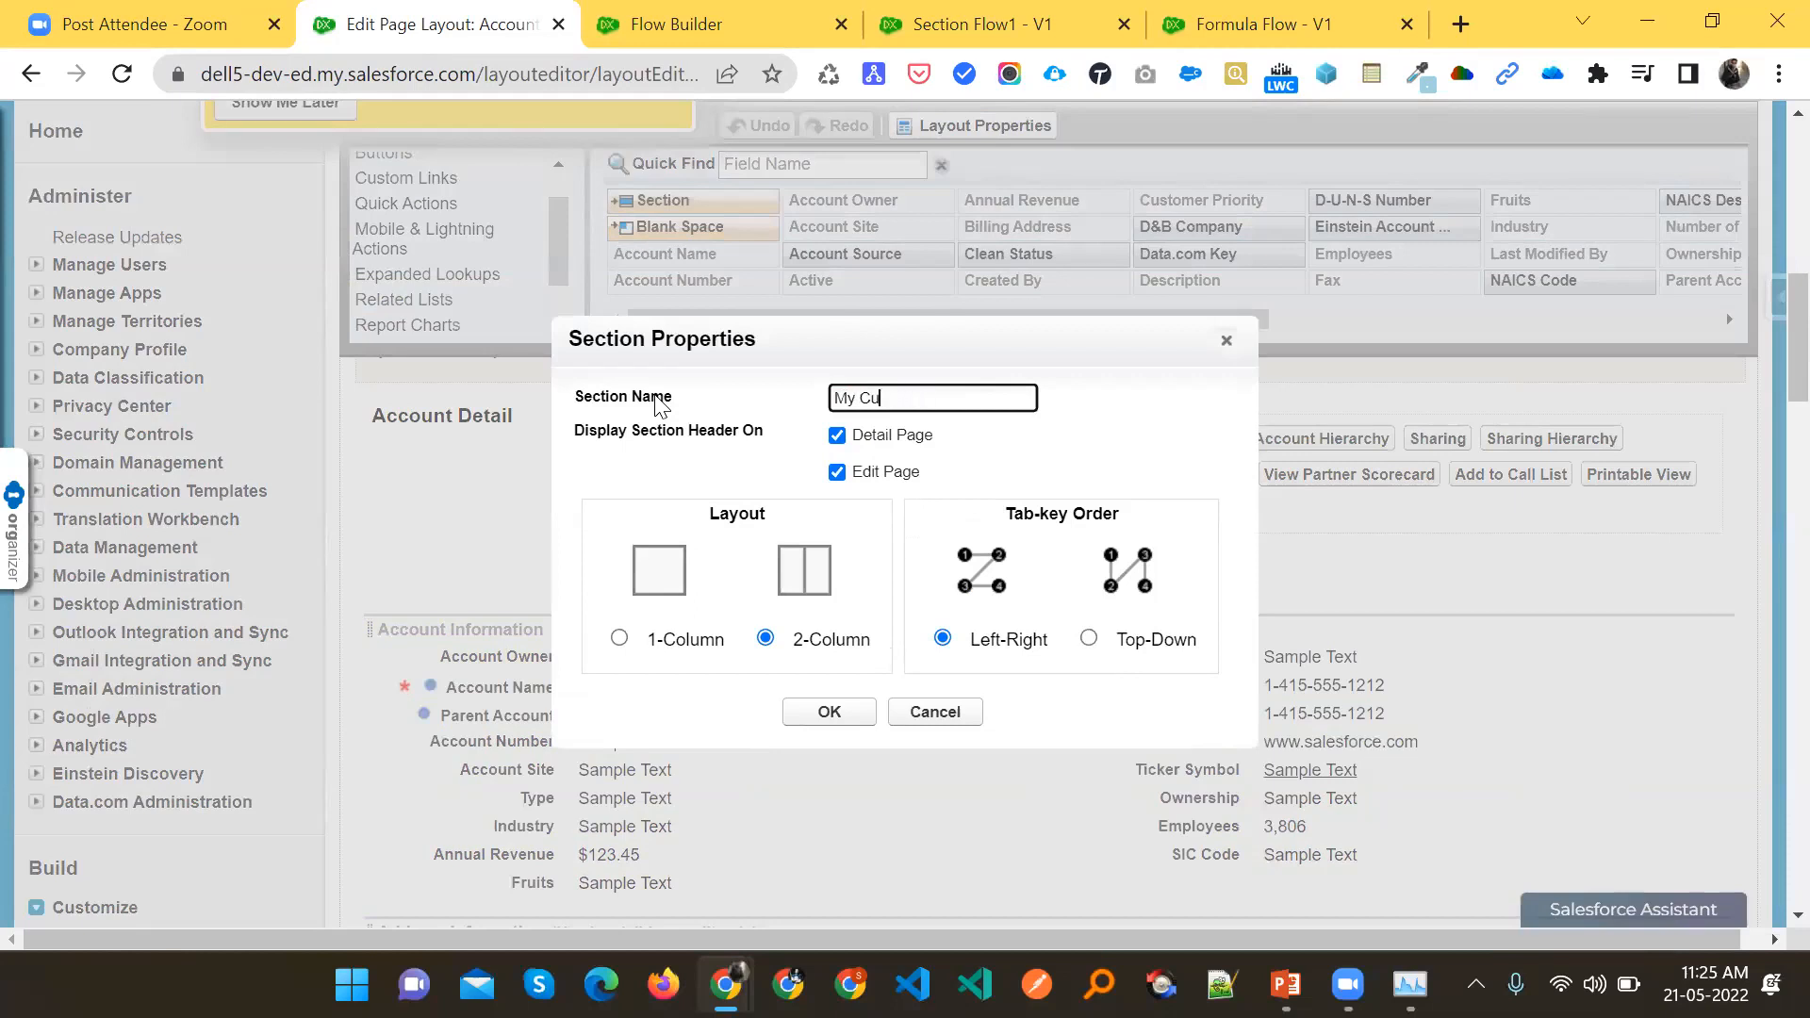
type("y Custom Section")
left_click(828, 713)
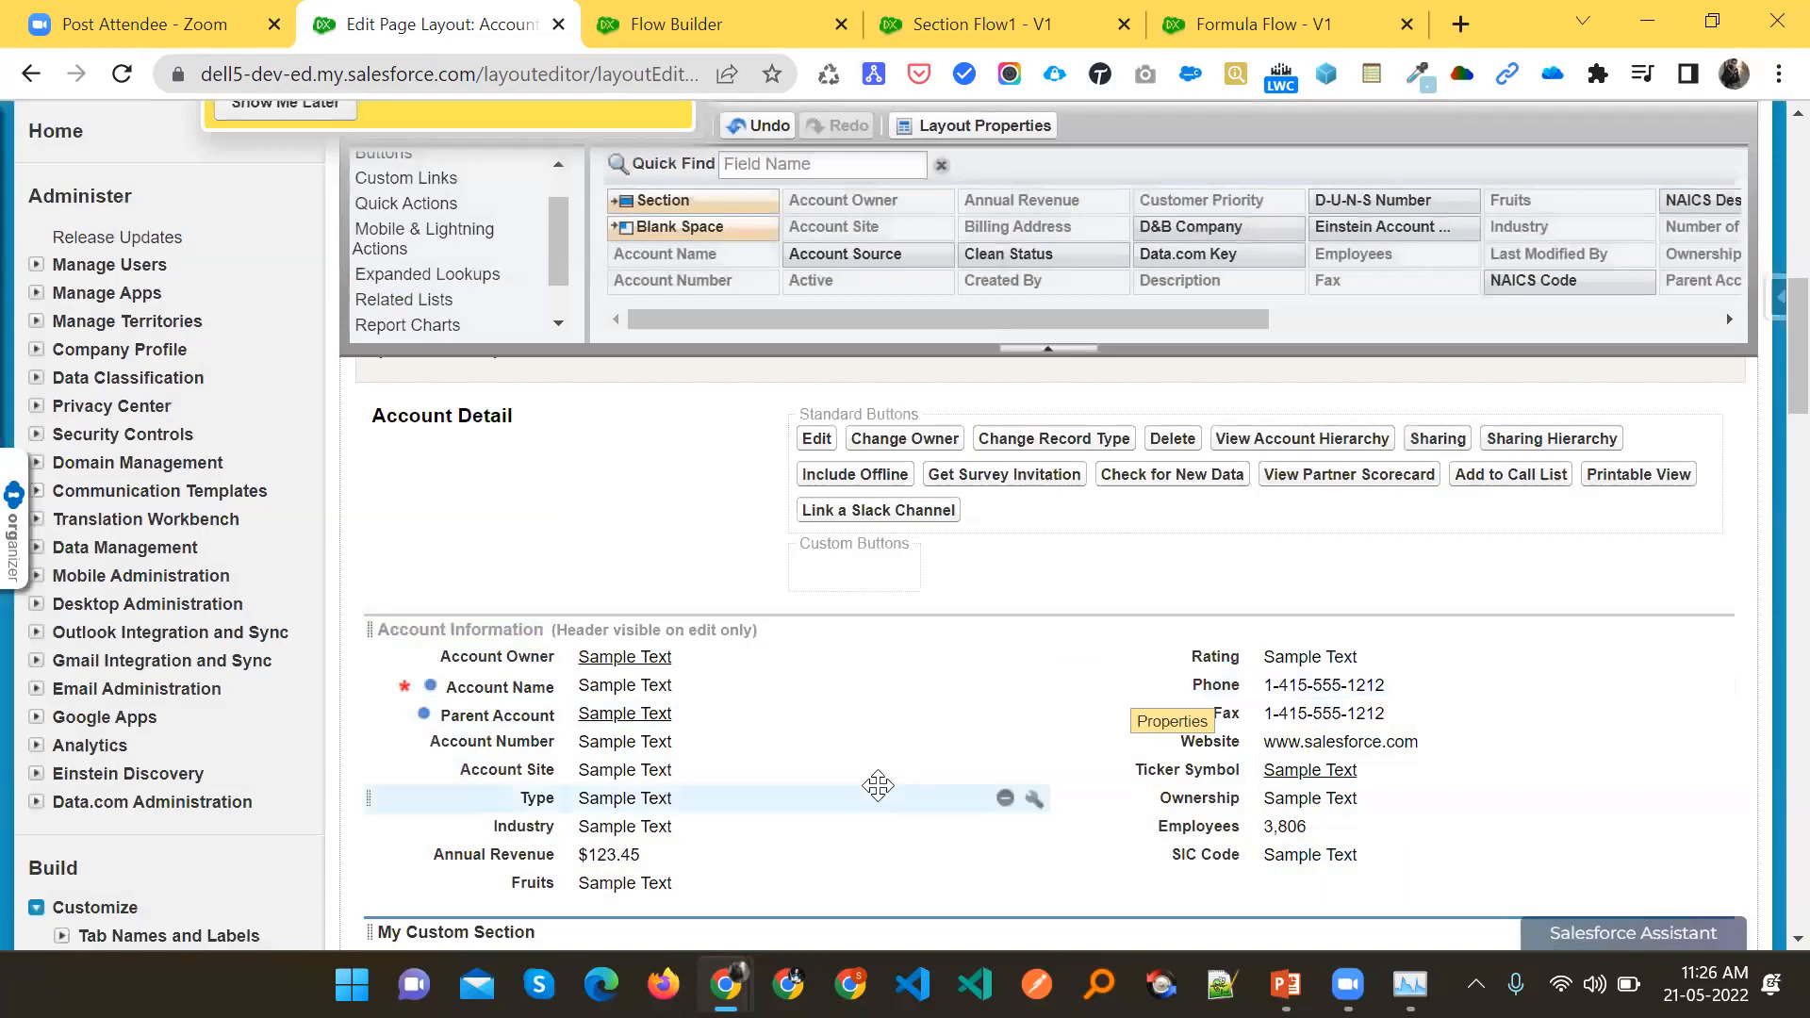
Move the Type and Ticker Symbol fields from Account Information into My Custom Section and save the page layout
scroll(878, 785, "down", 3)
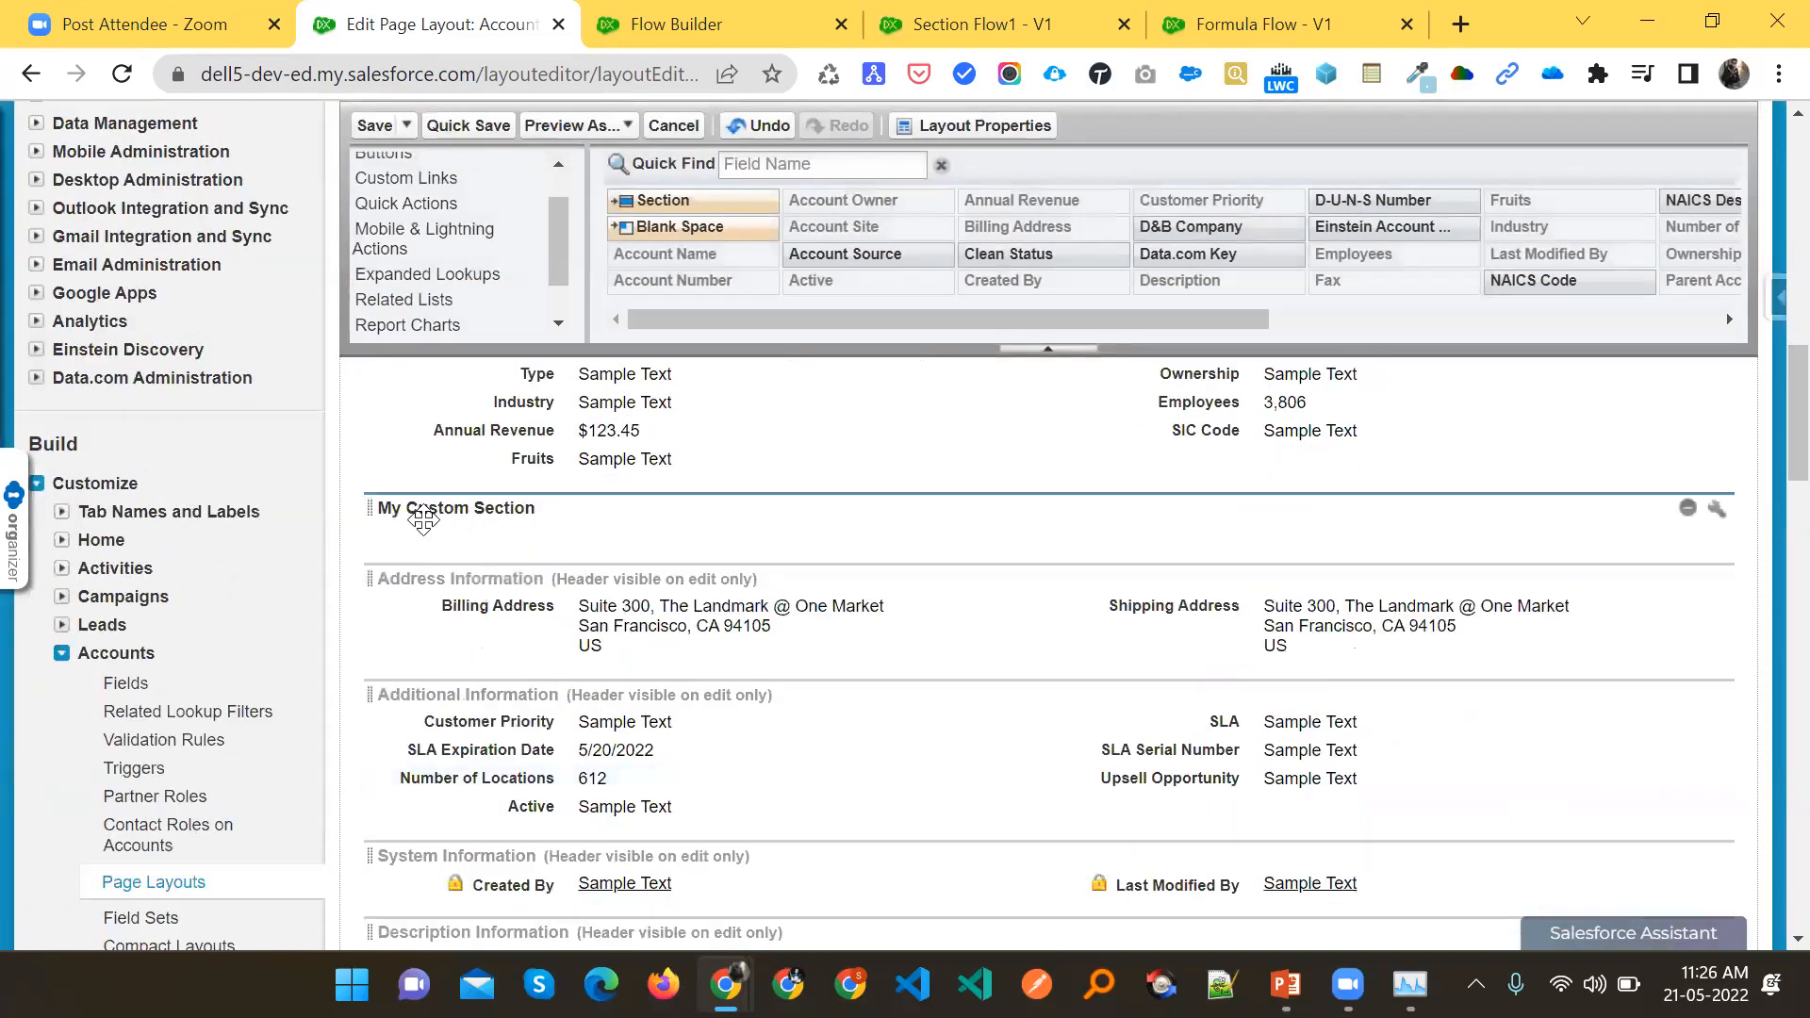
scroll(509, 604, "up", 2)
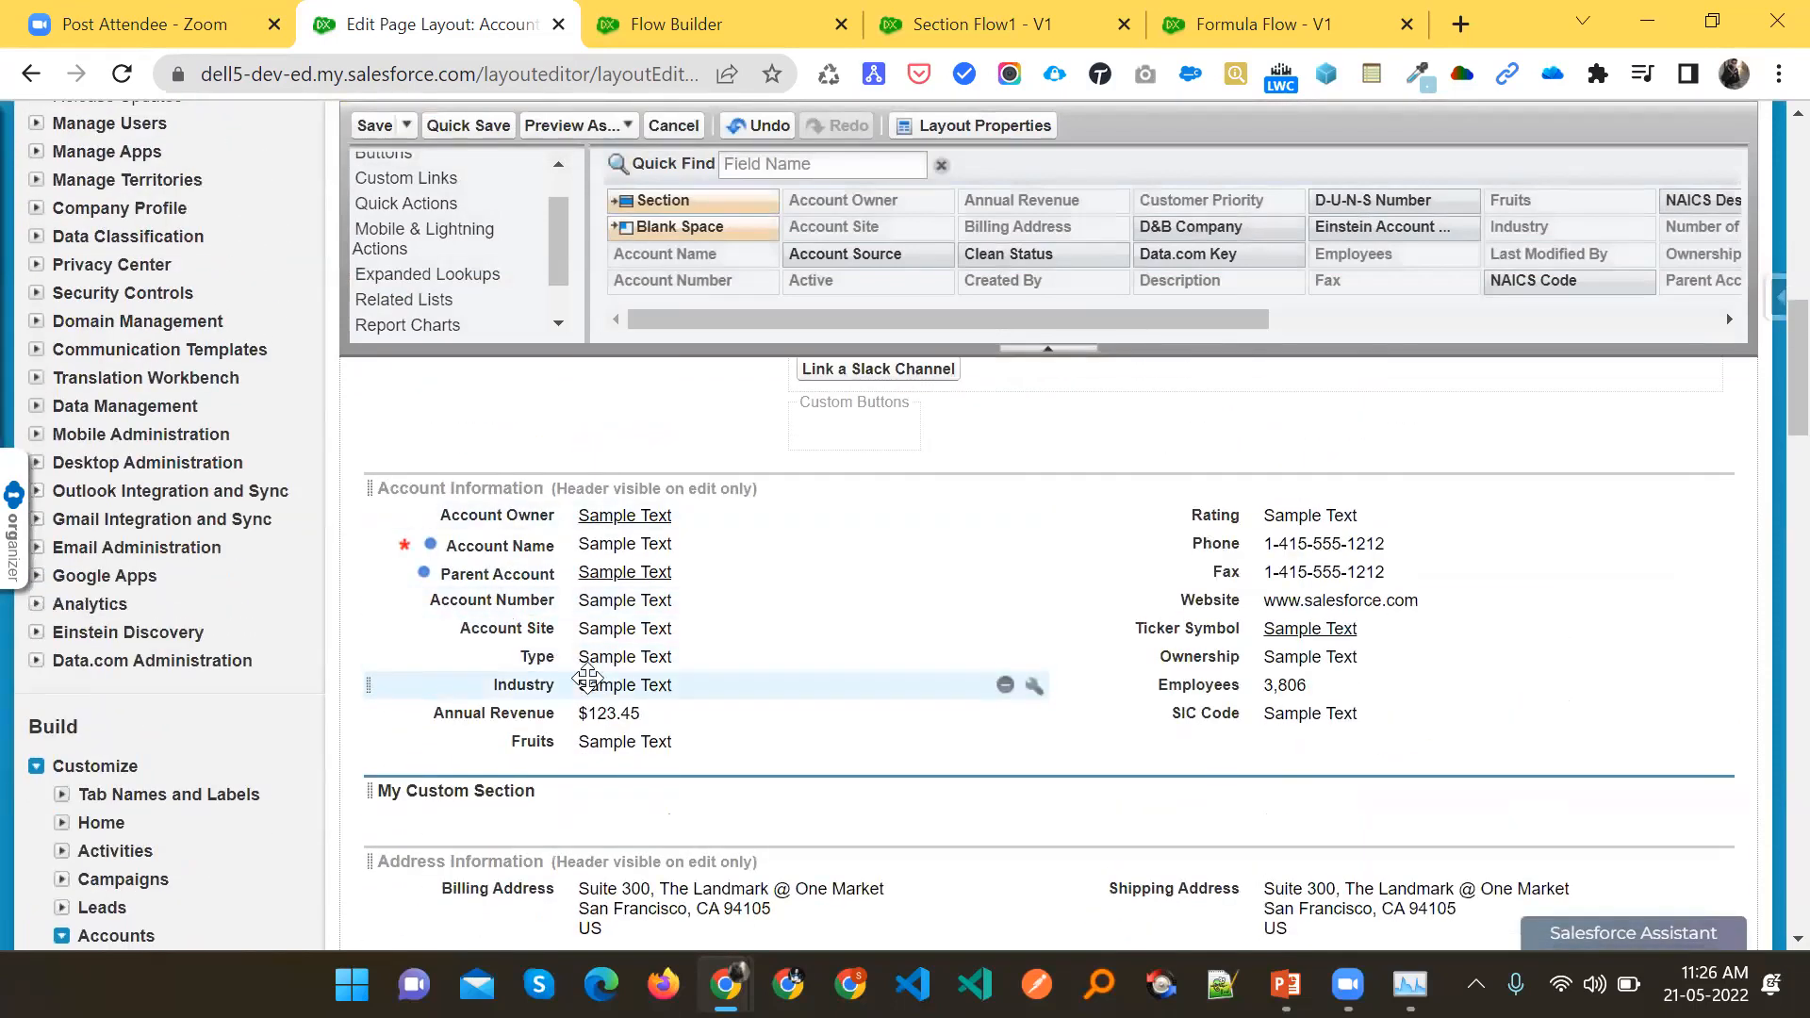
left_click_drag(536, 653, 584, 792)
left_click_drag(1207, 628, 1260, 792)
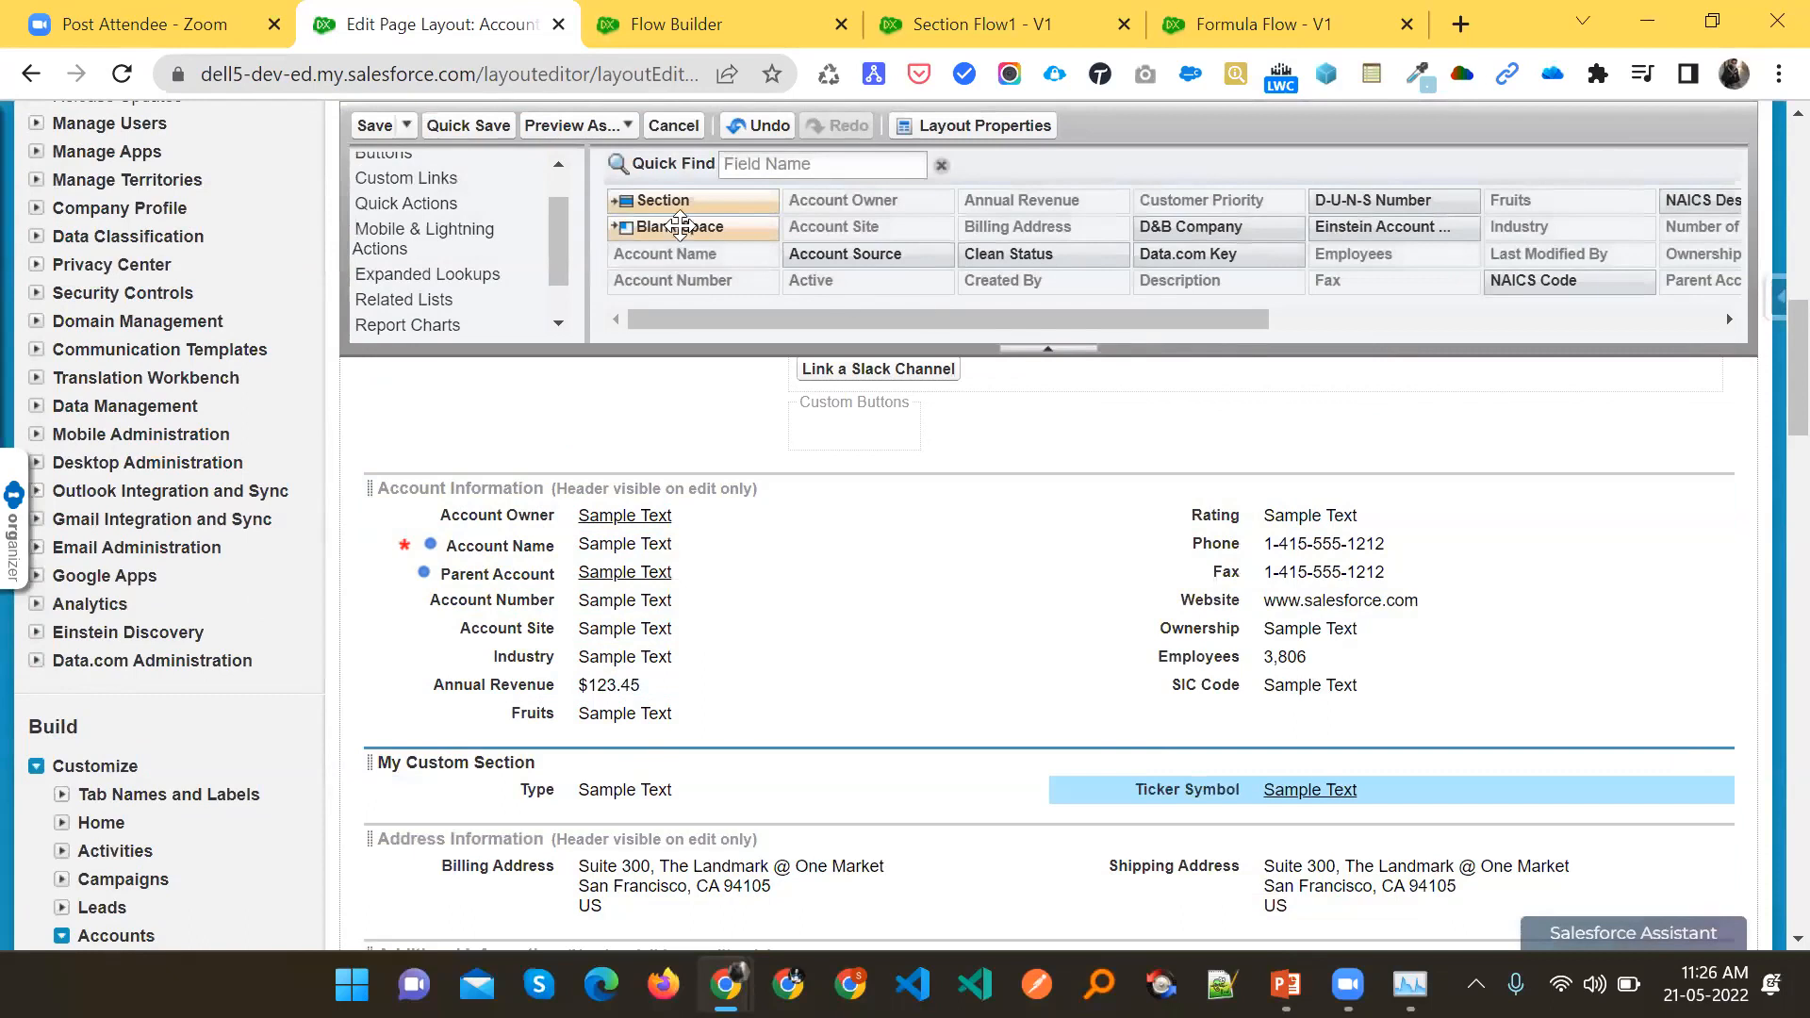
left_click(375, 125)
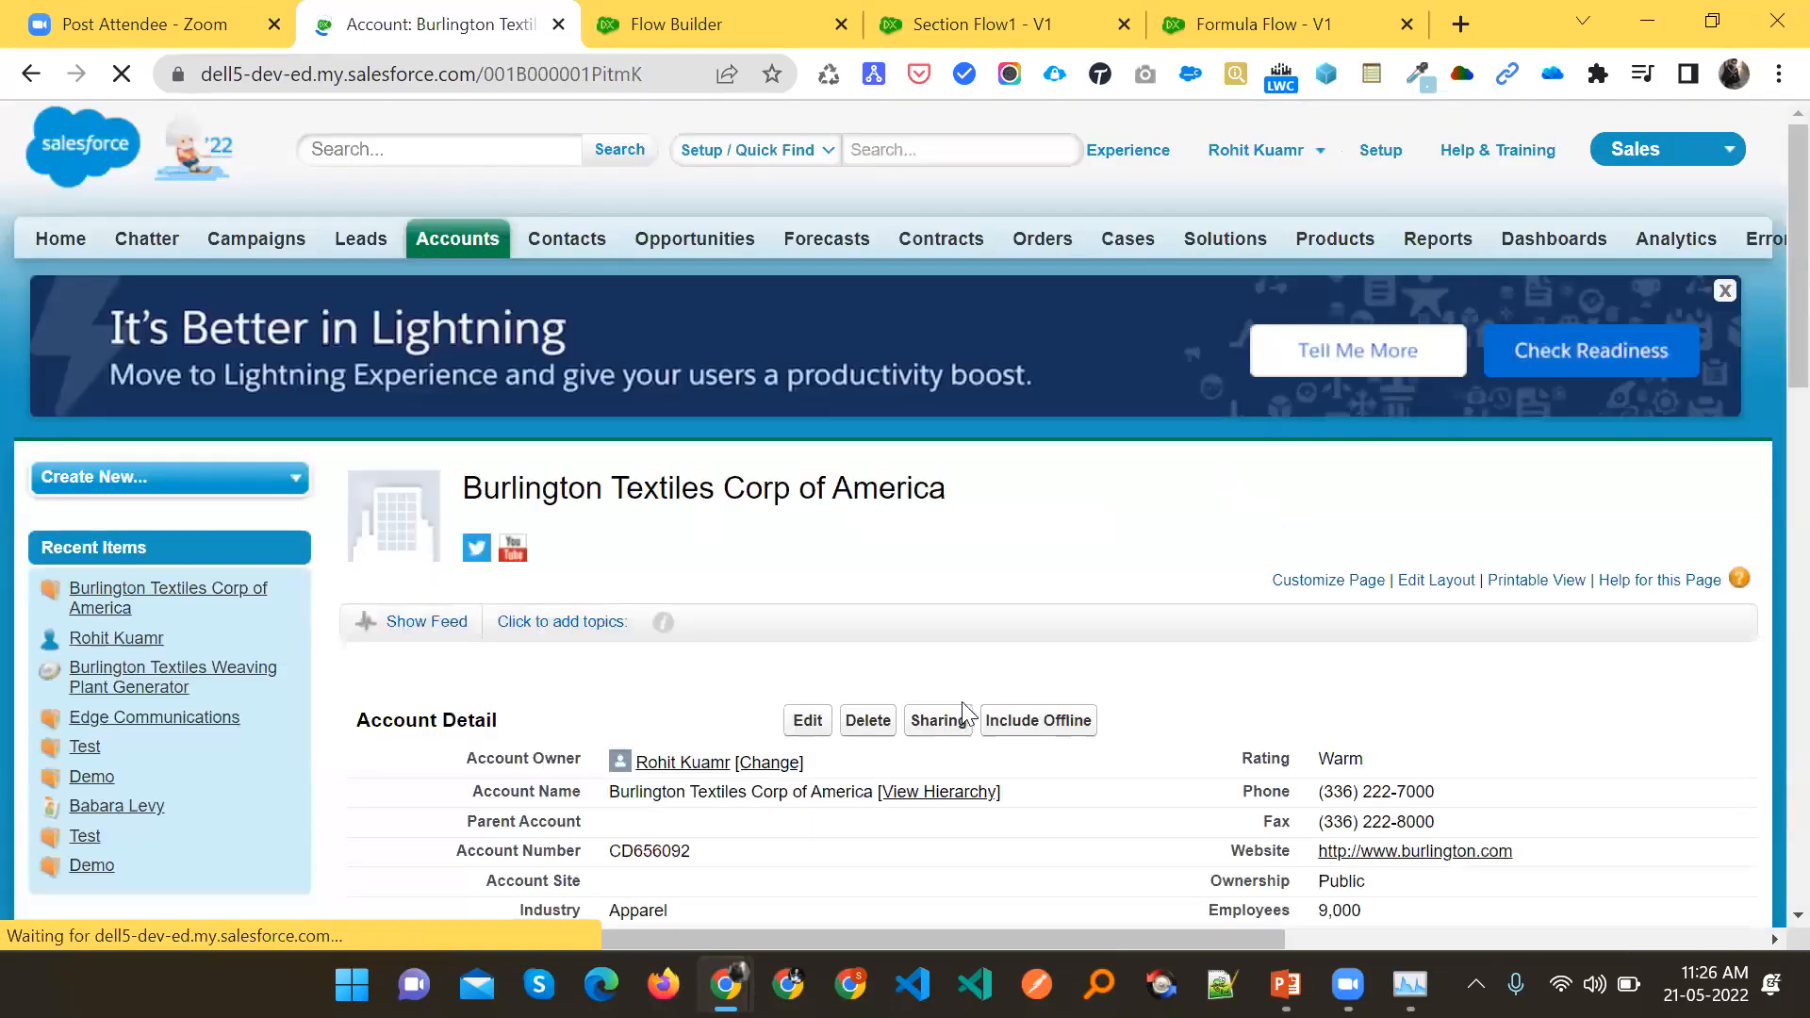
Examine My Custom Section on the account's detail page, collapsing and expanding it repeatedly to see which fields it hides
scroll(893, 689, "down", 6)
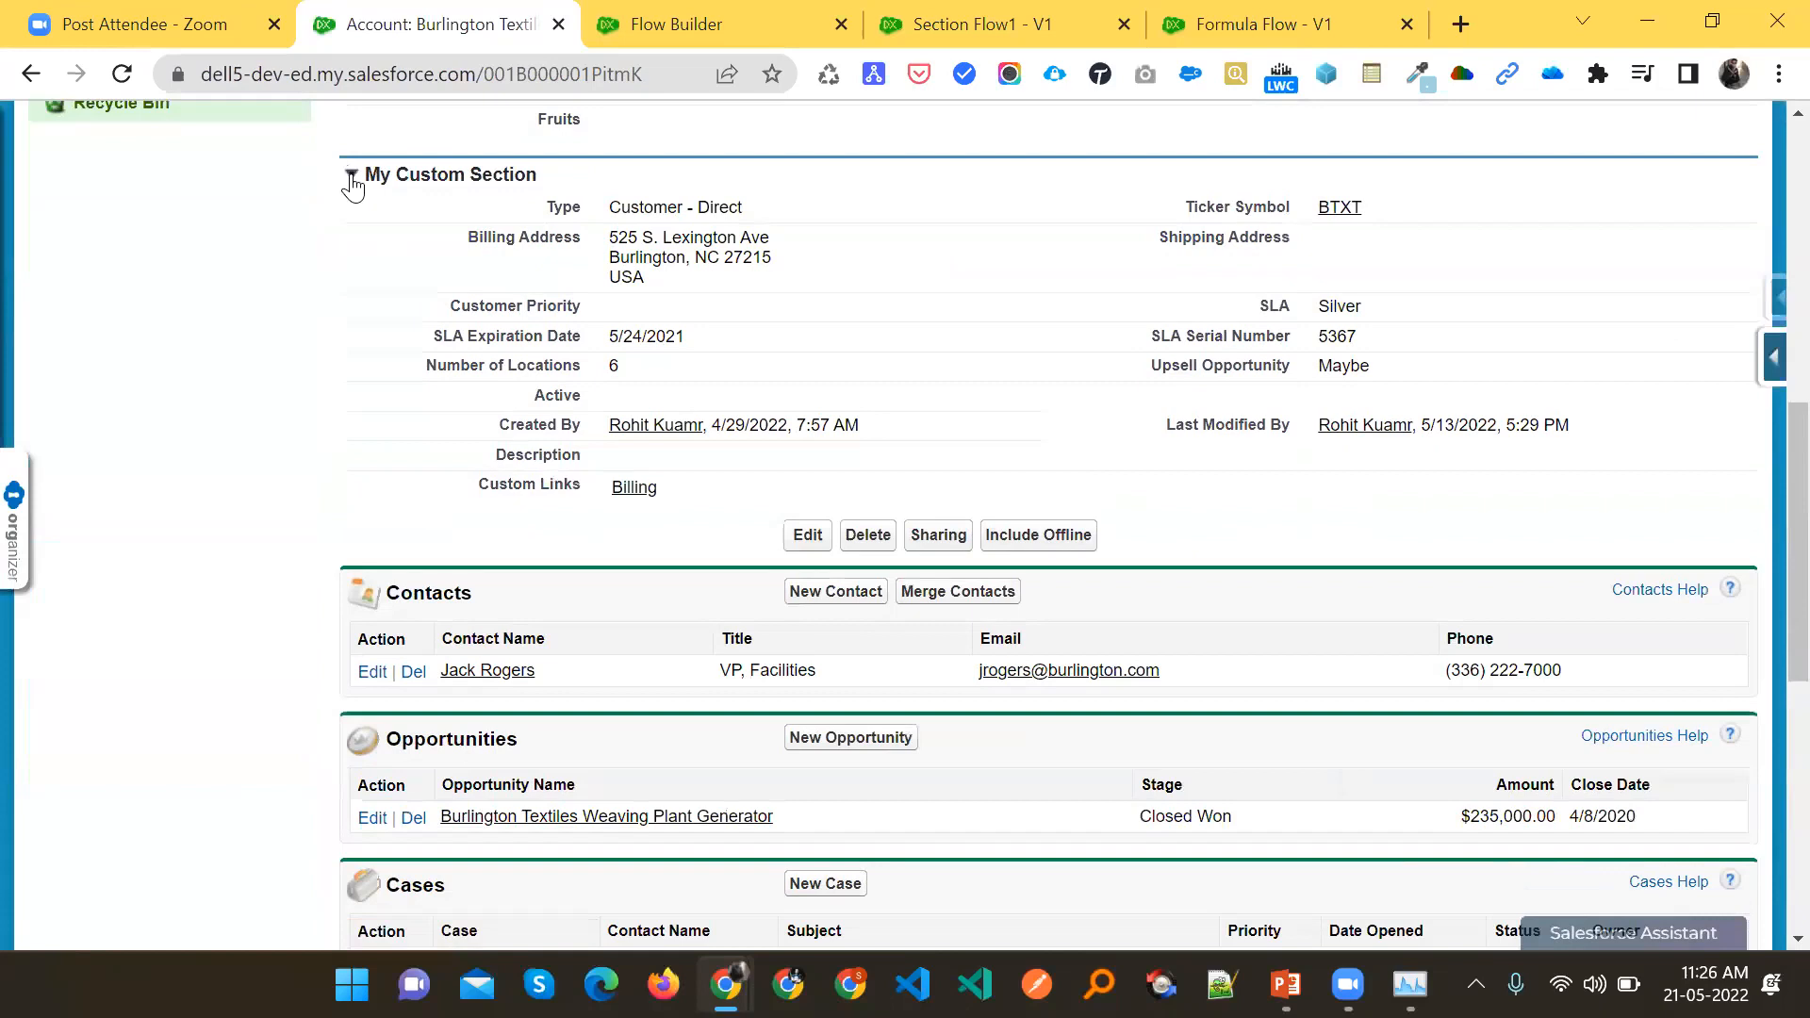
left_click(348, 174)
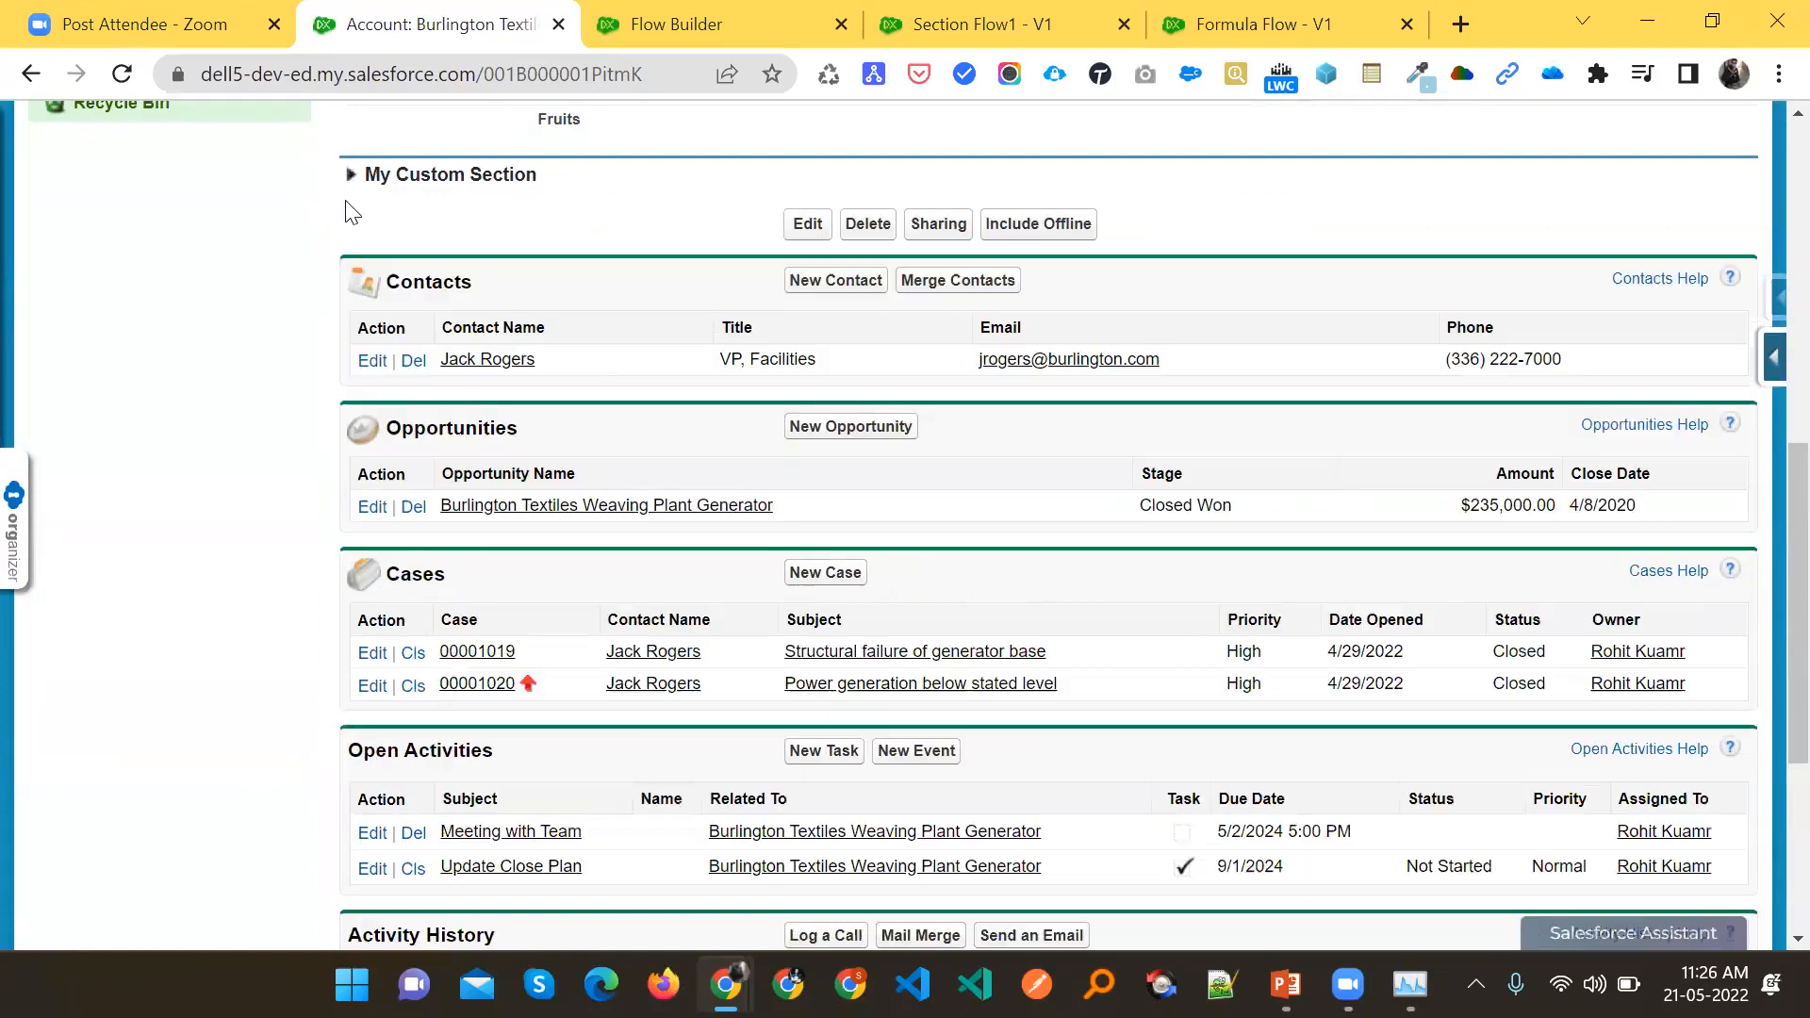
left_click(349, 175)
left_click(349, 177)
left_click(348, 175)
left_click(347, 175)
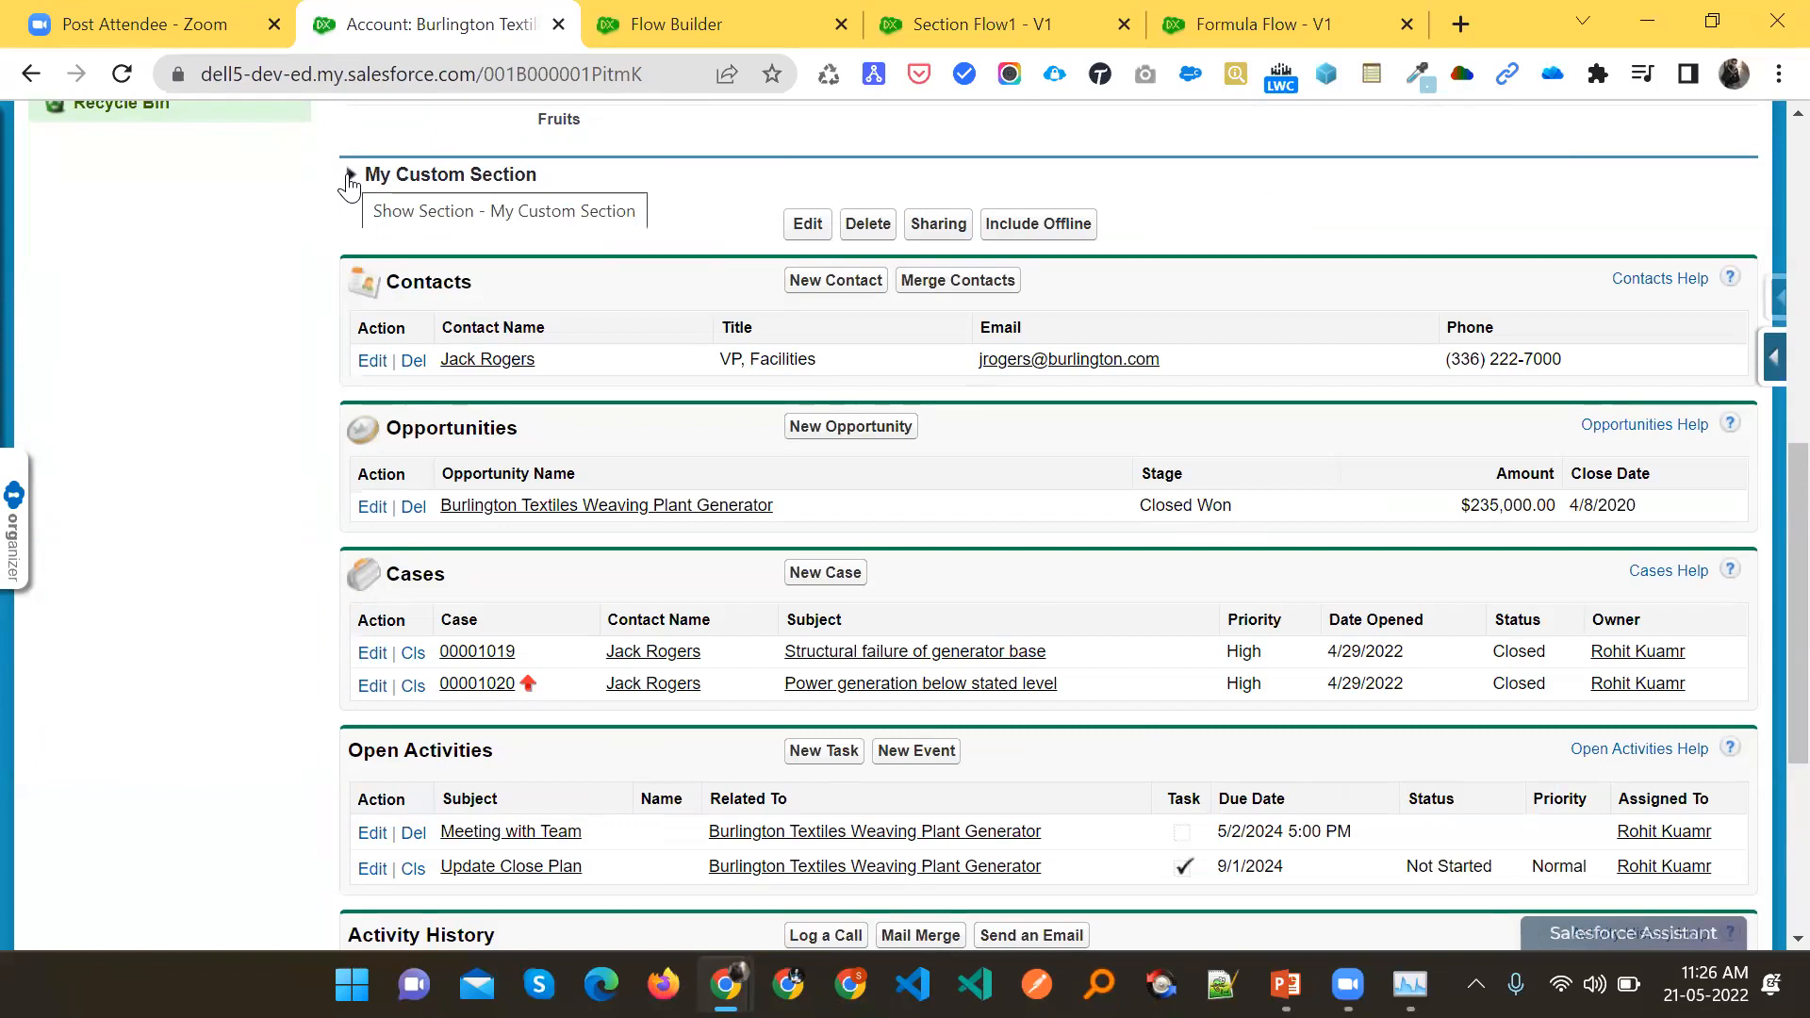
left_click(350, 177)
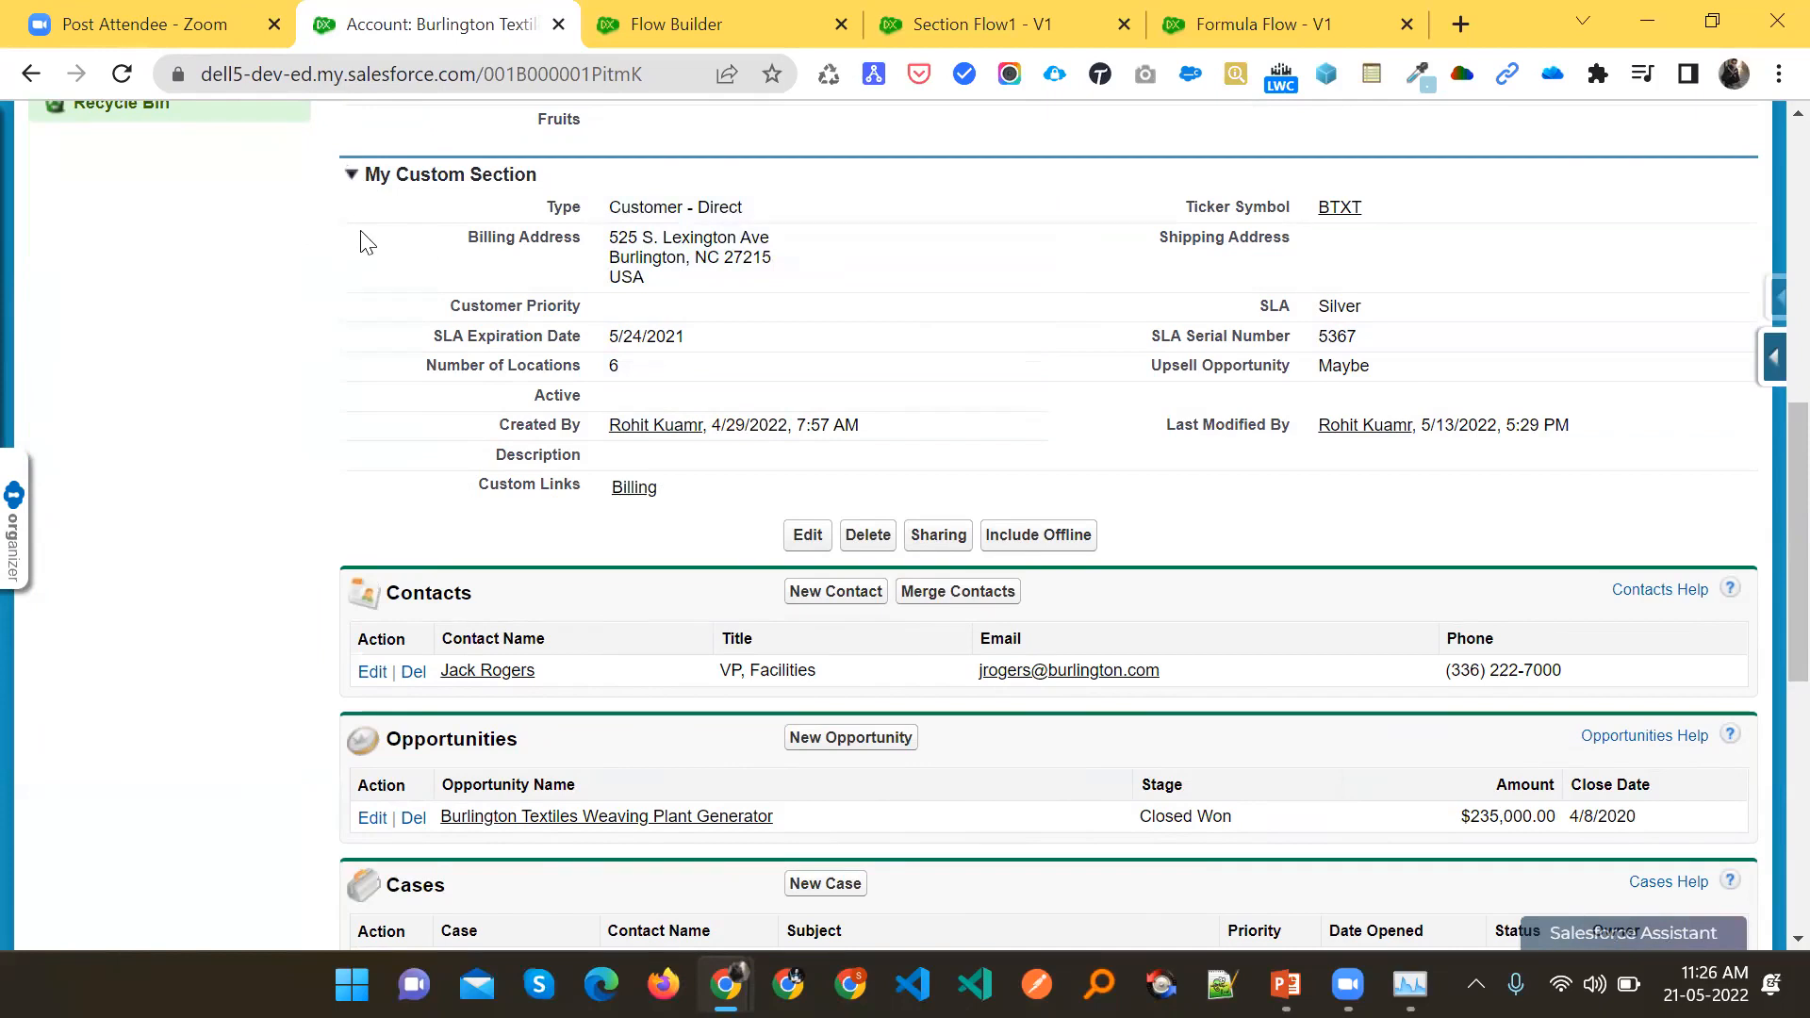
left_click(350, 178)
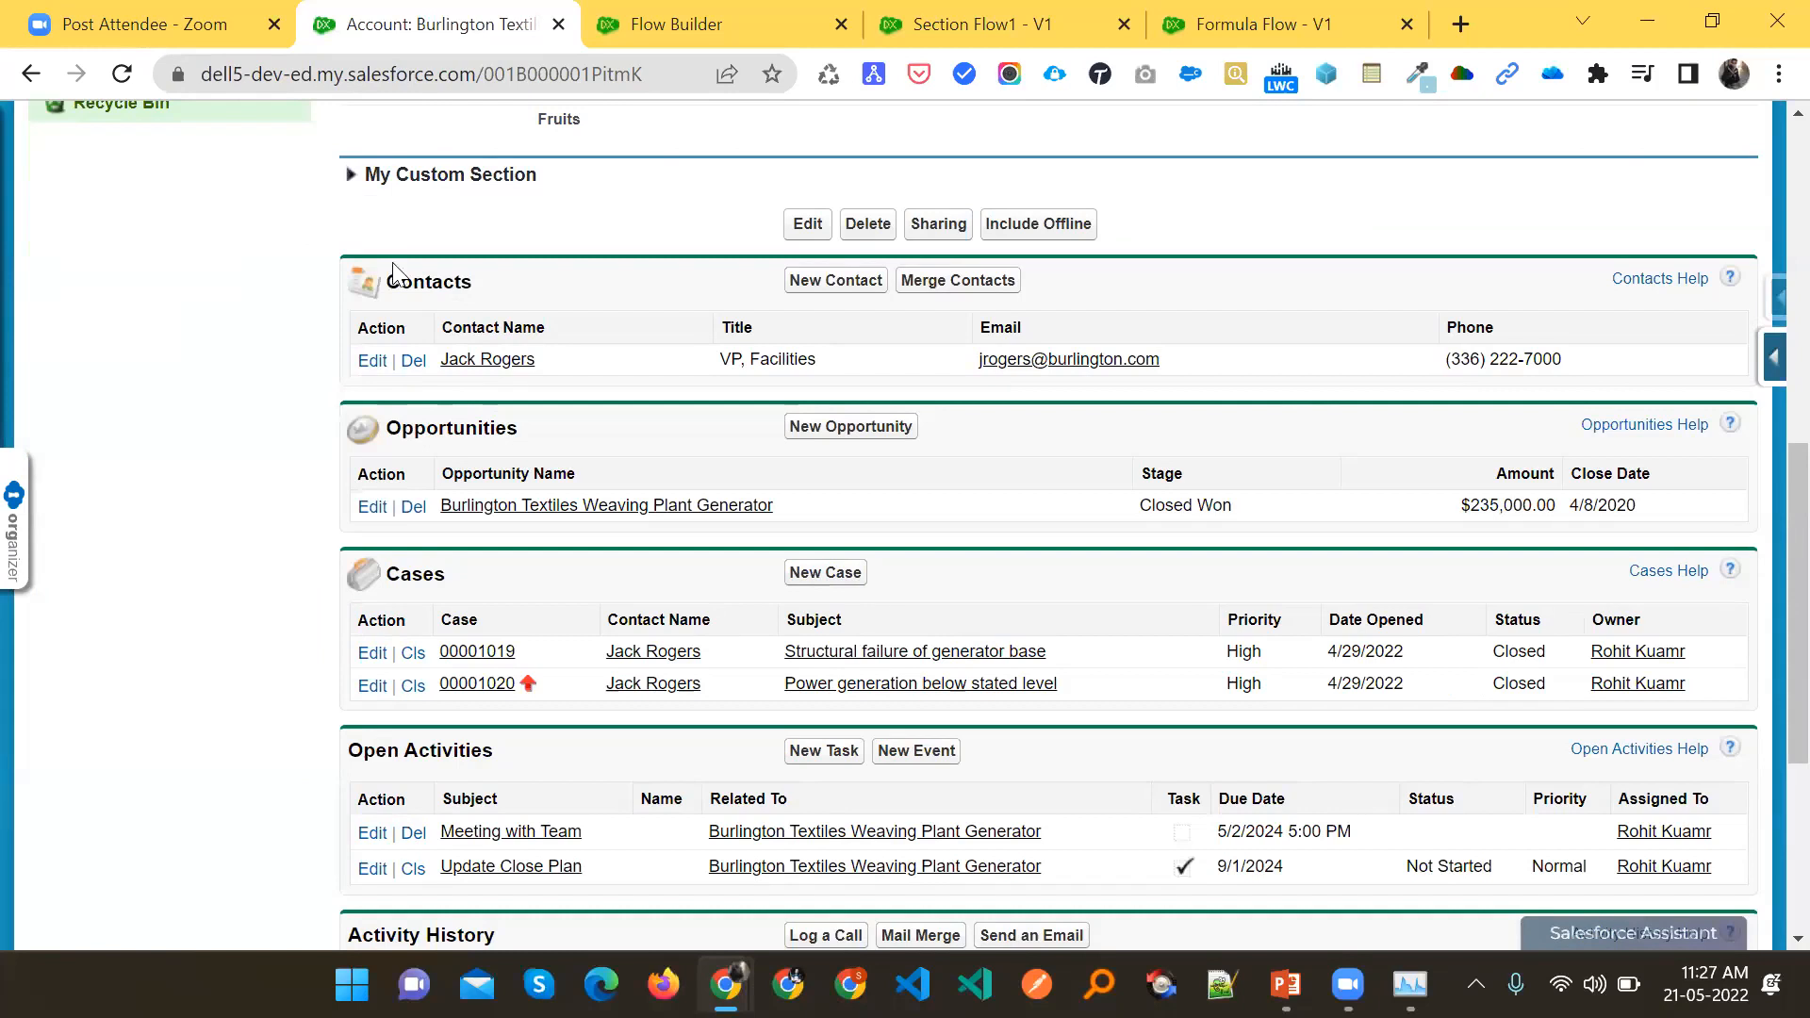
scroll(364, 323, "up", 1)
left_click(352, 320)
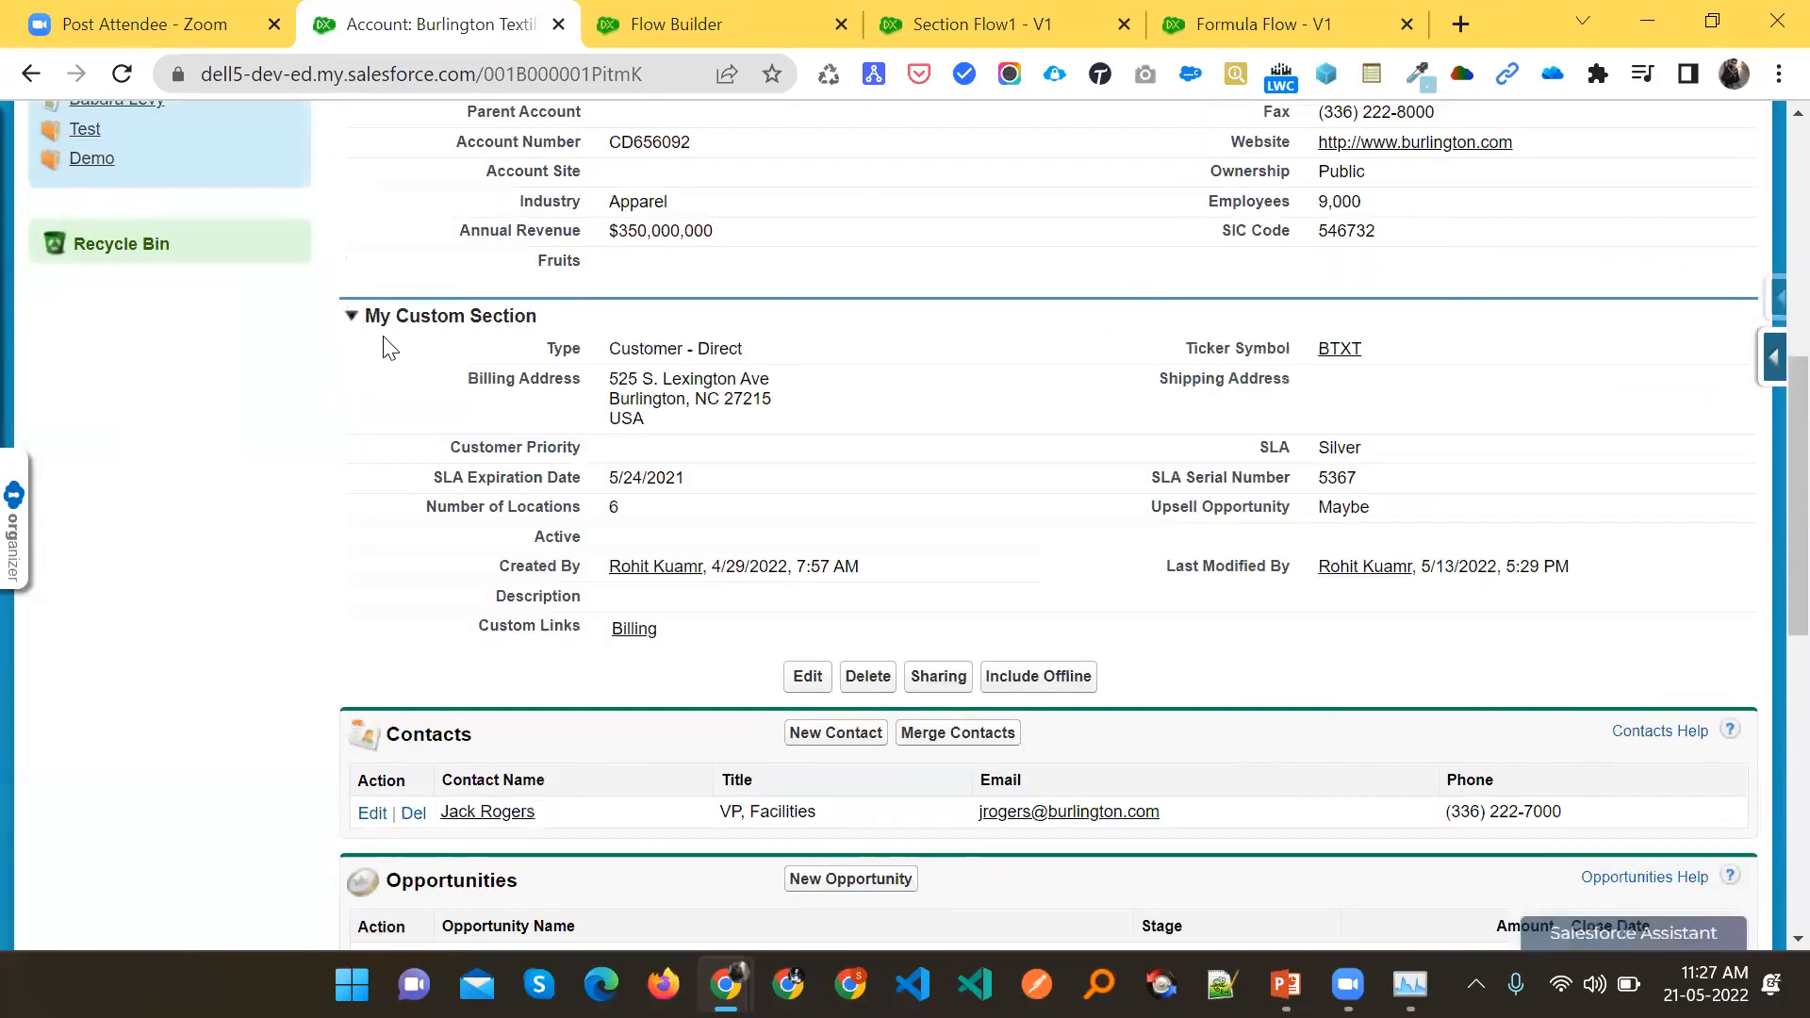
scroll(371, 686, "up", 4)
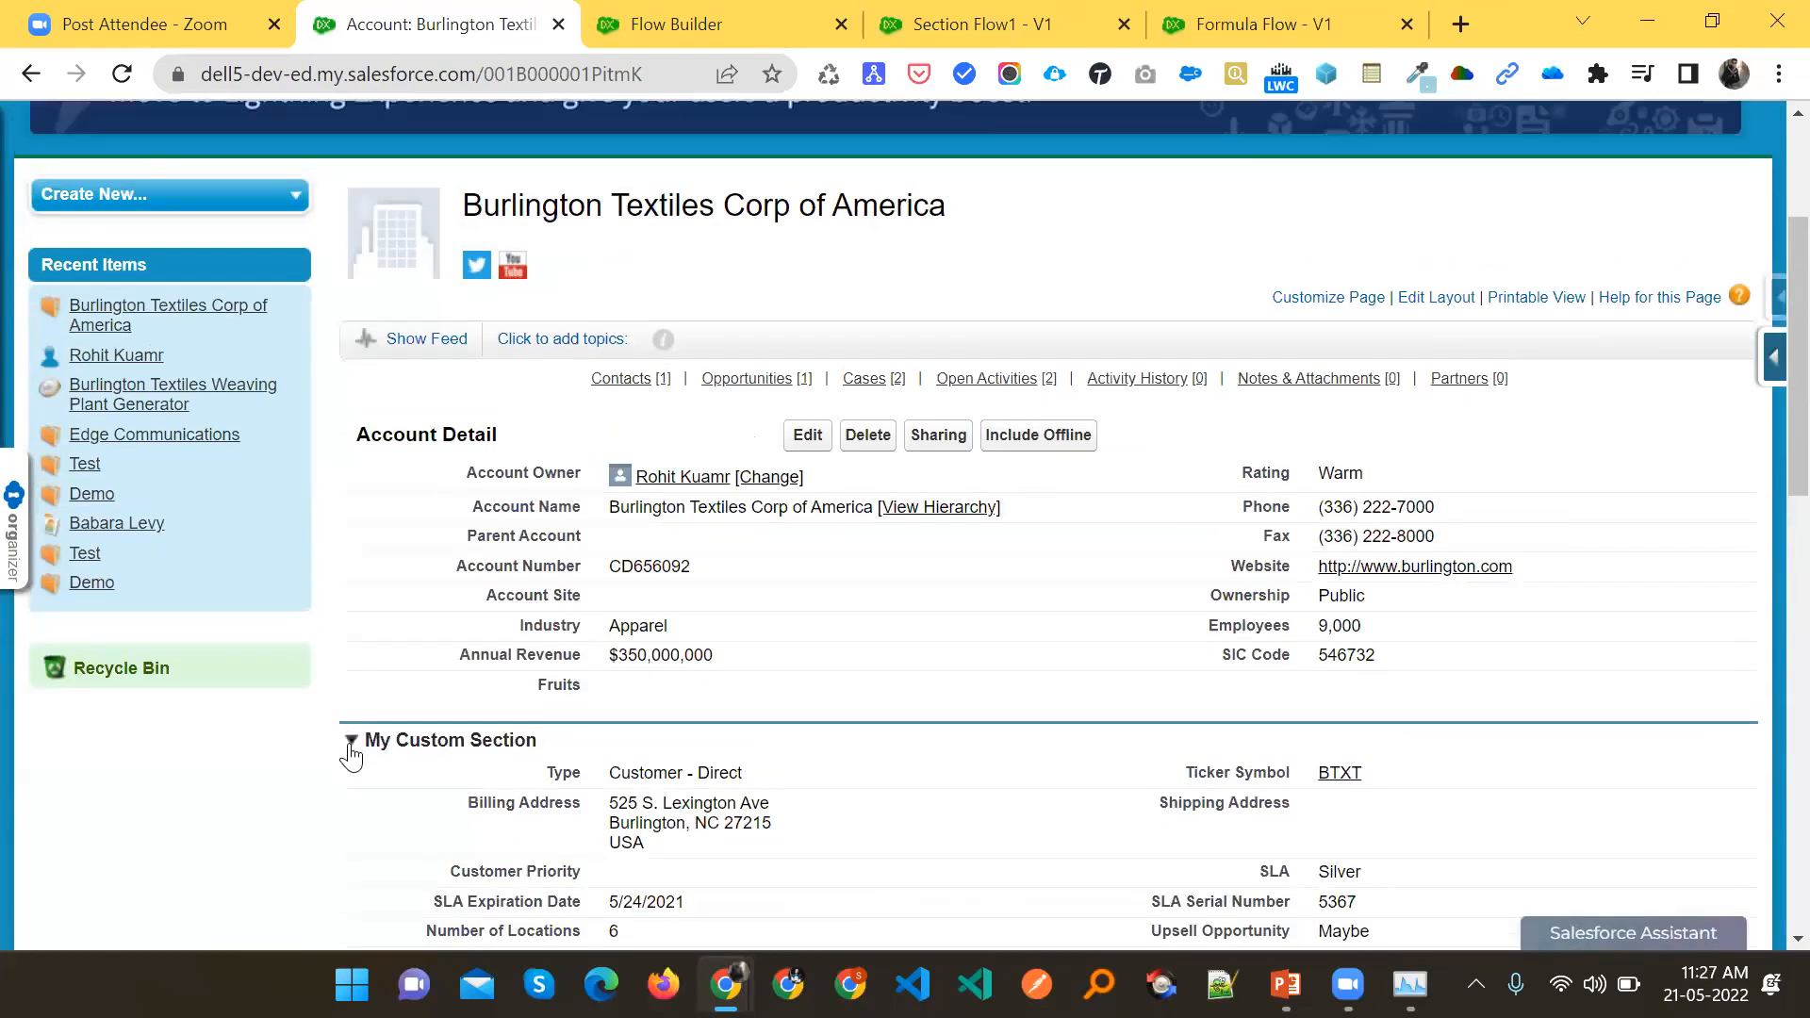
scroll(1126, 419, "down", 3)
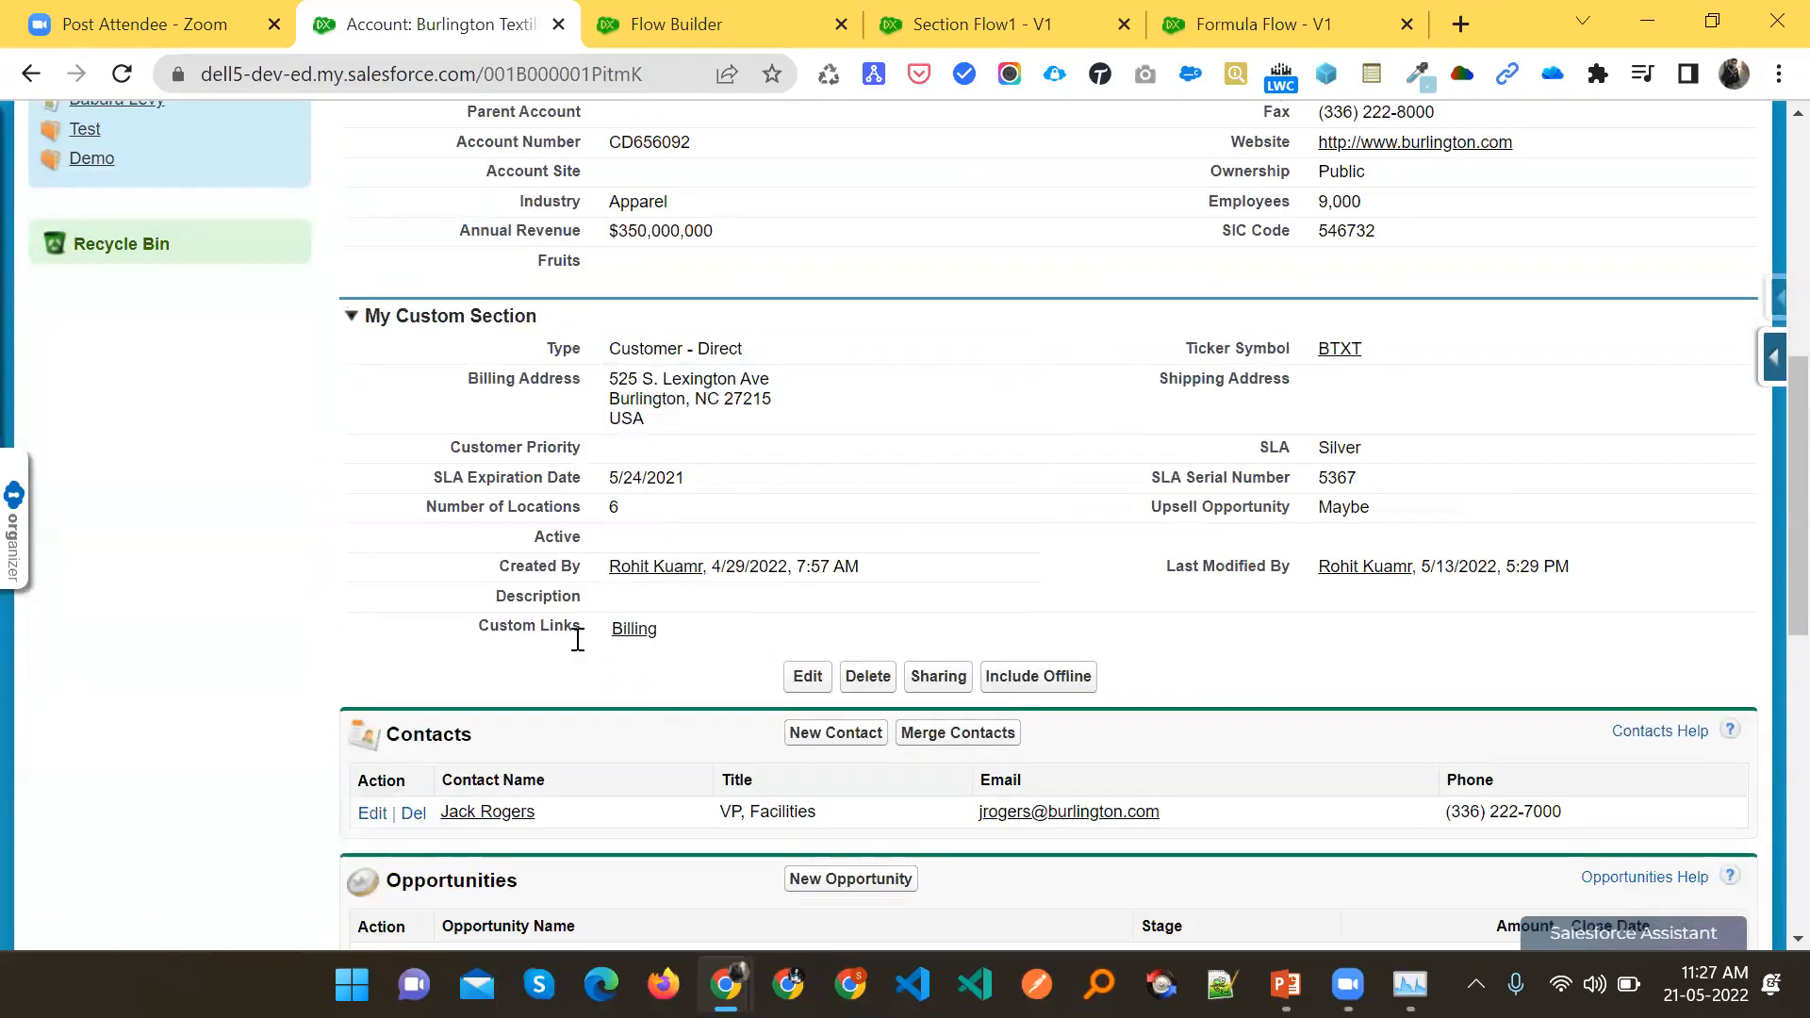
left_click(350, 319)
left_click(350, 318)
Return to the unsaved flow's new screen and label the section header Student Details
left_click(990, 11)
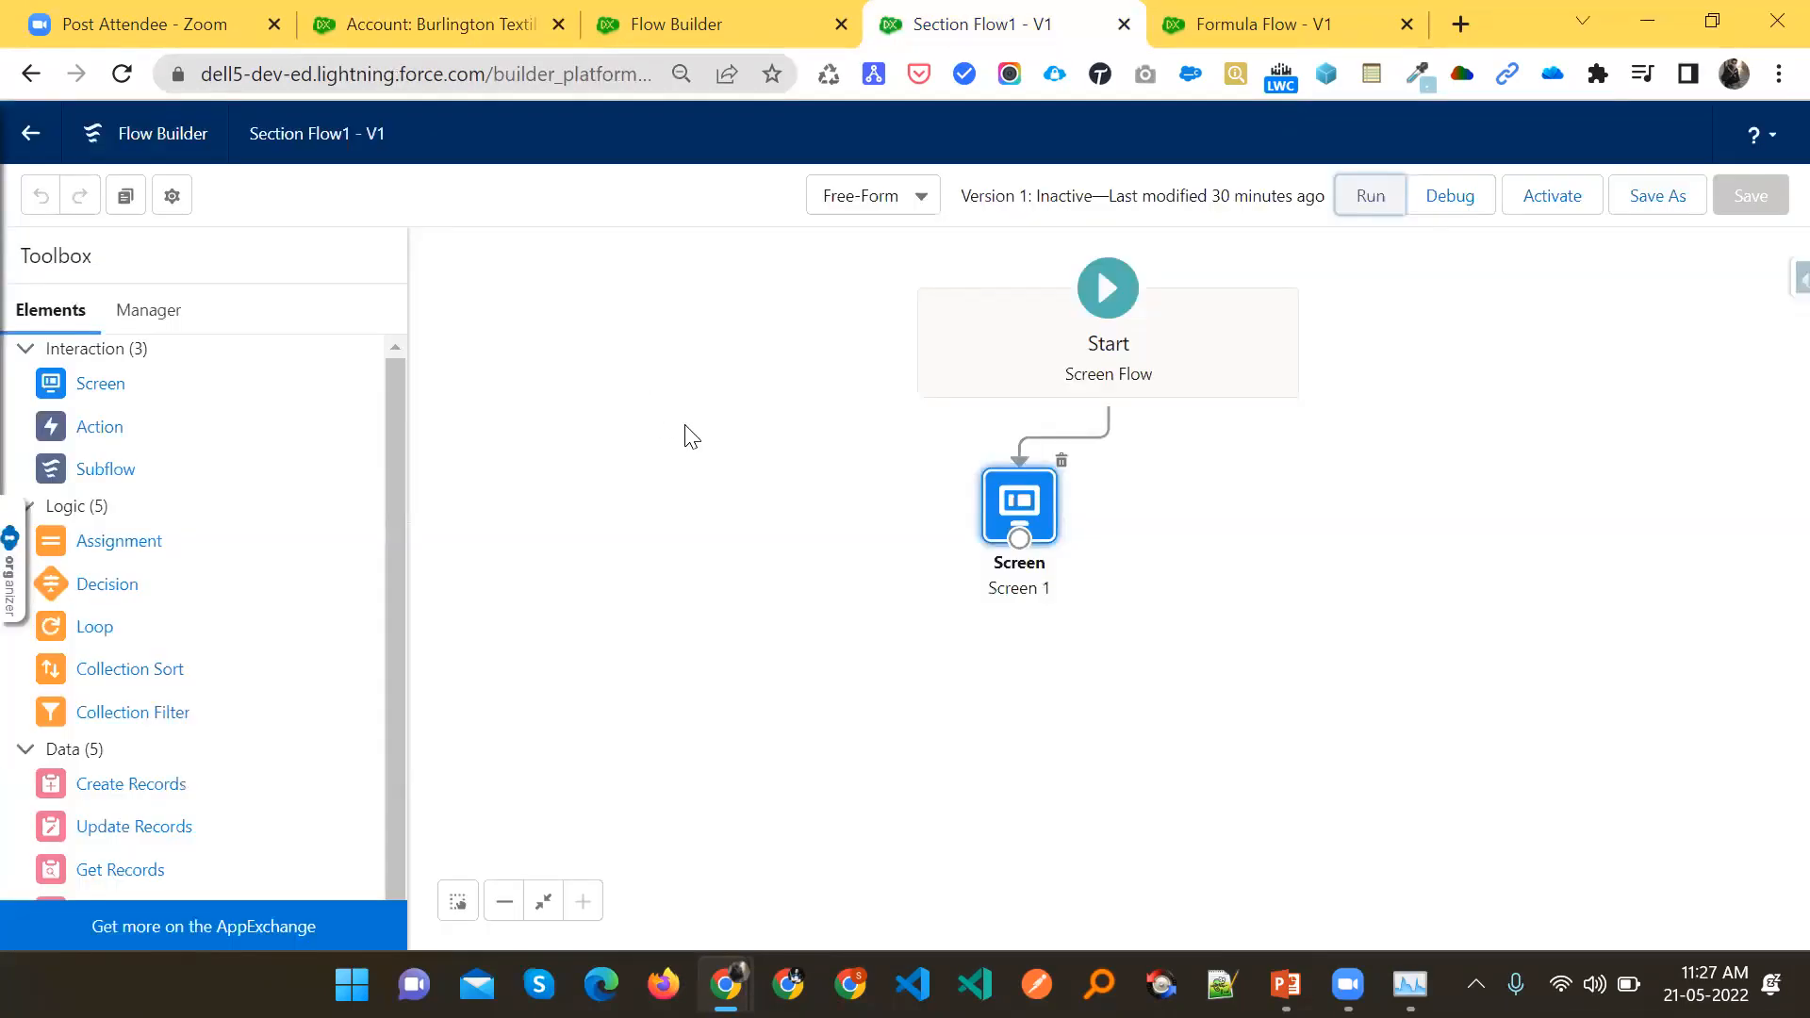
left_click(725, 16)
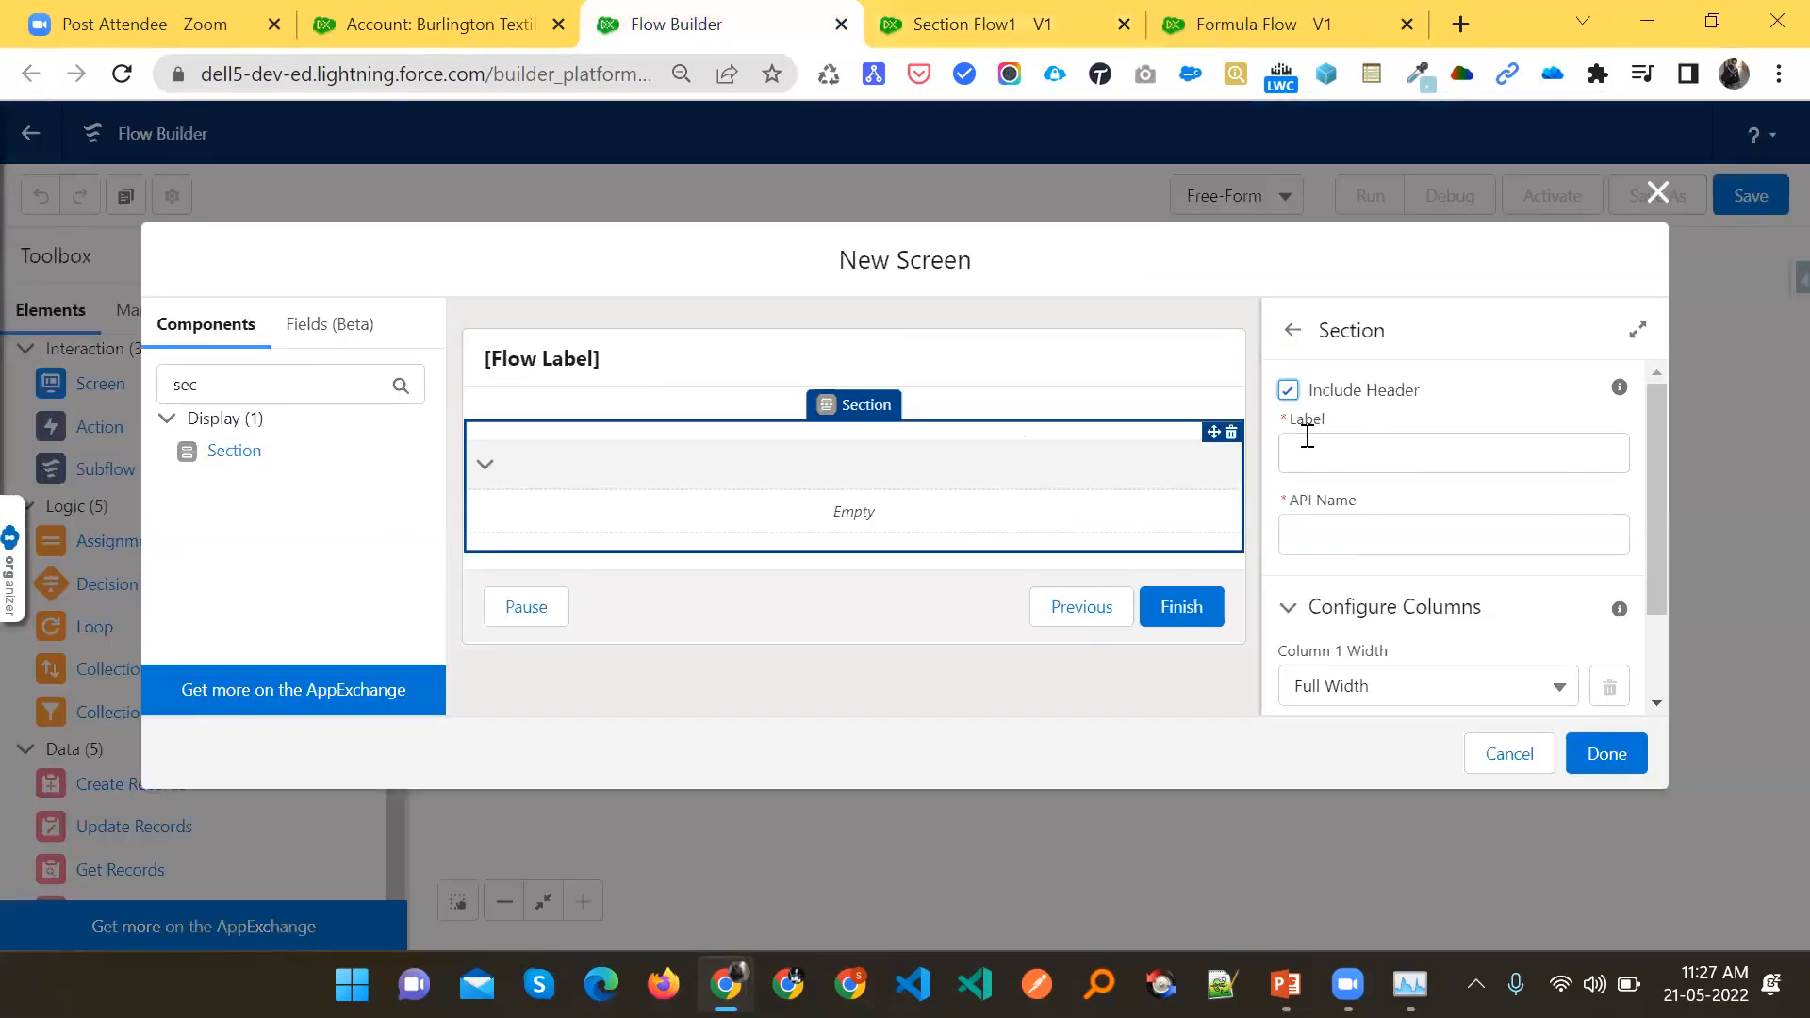
left_click(1318, 469)
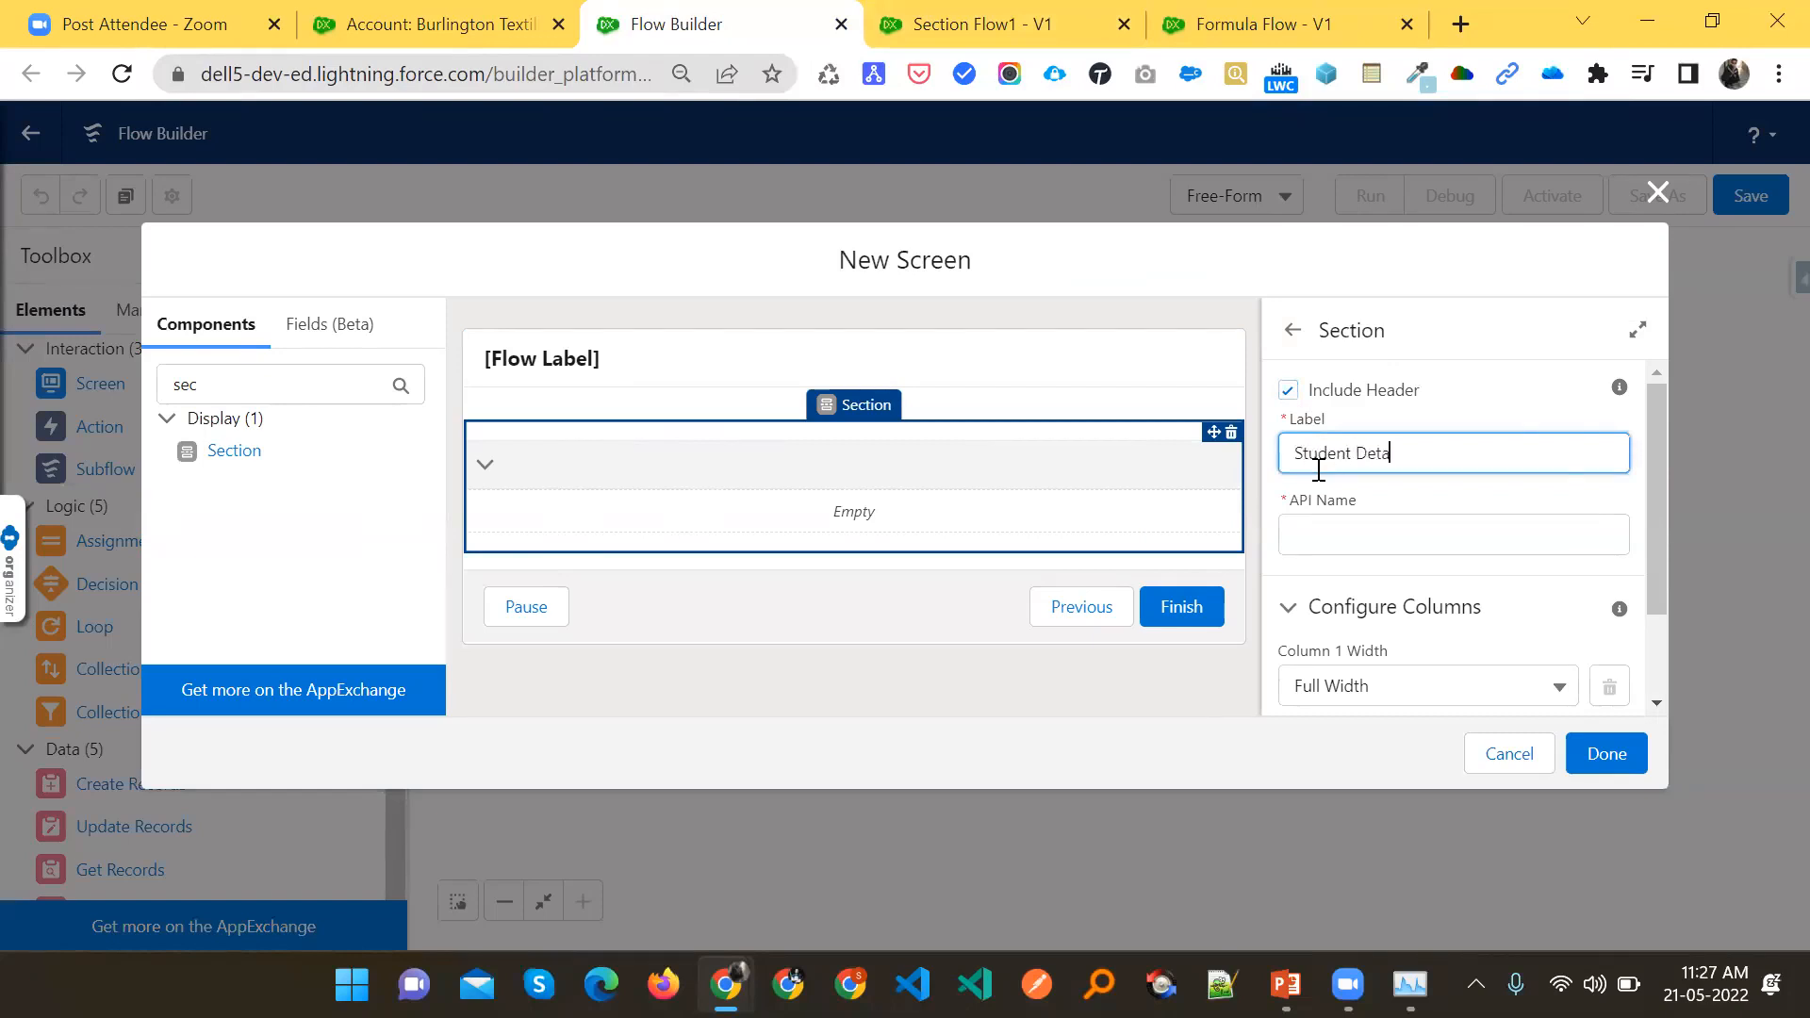
key("Tab")
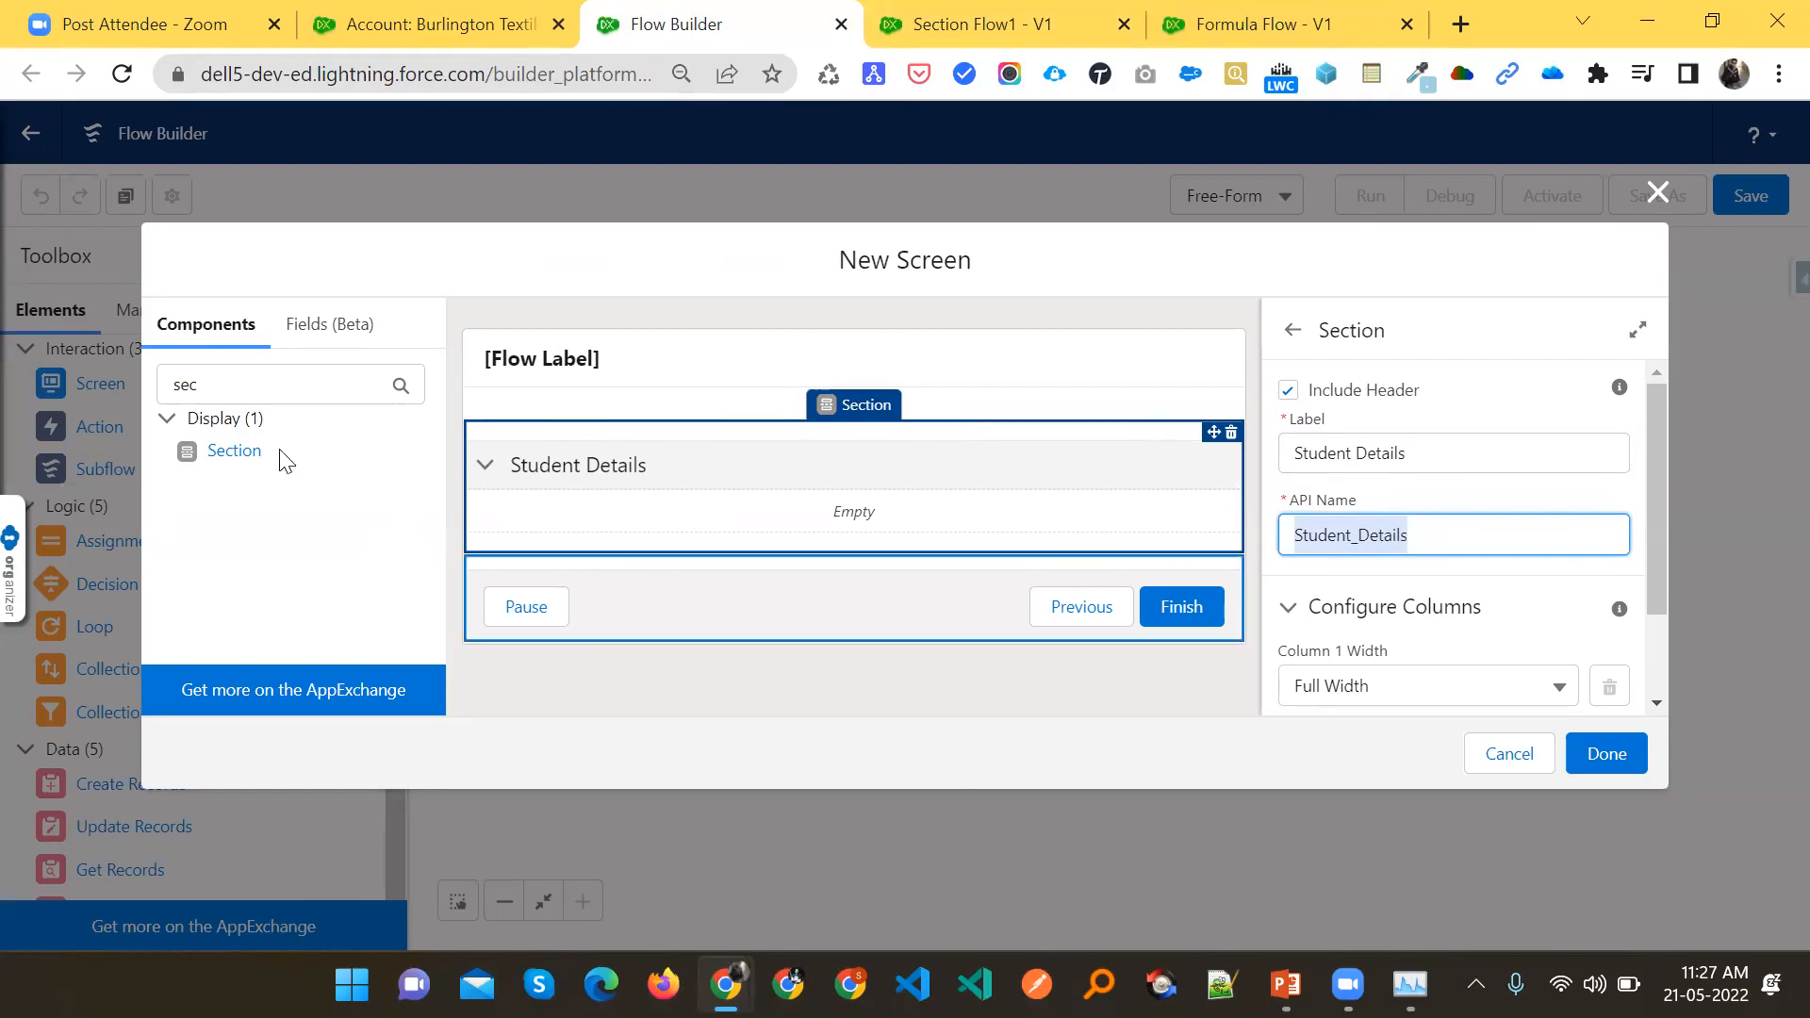
Add a Text input labelled First Name to the Student Details section and make it required
left_click(160, 389)
key("BackSpace")
type("text")
left_click_drag(219, 496, 586, 519)
left_click(1334, 417)
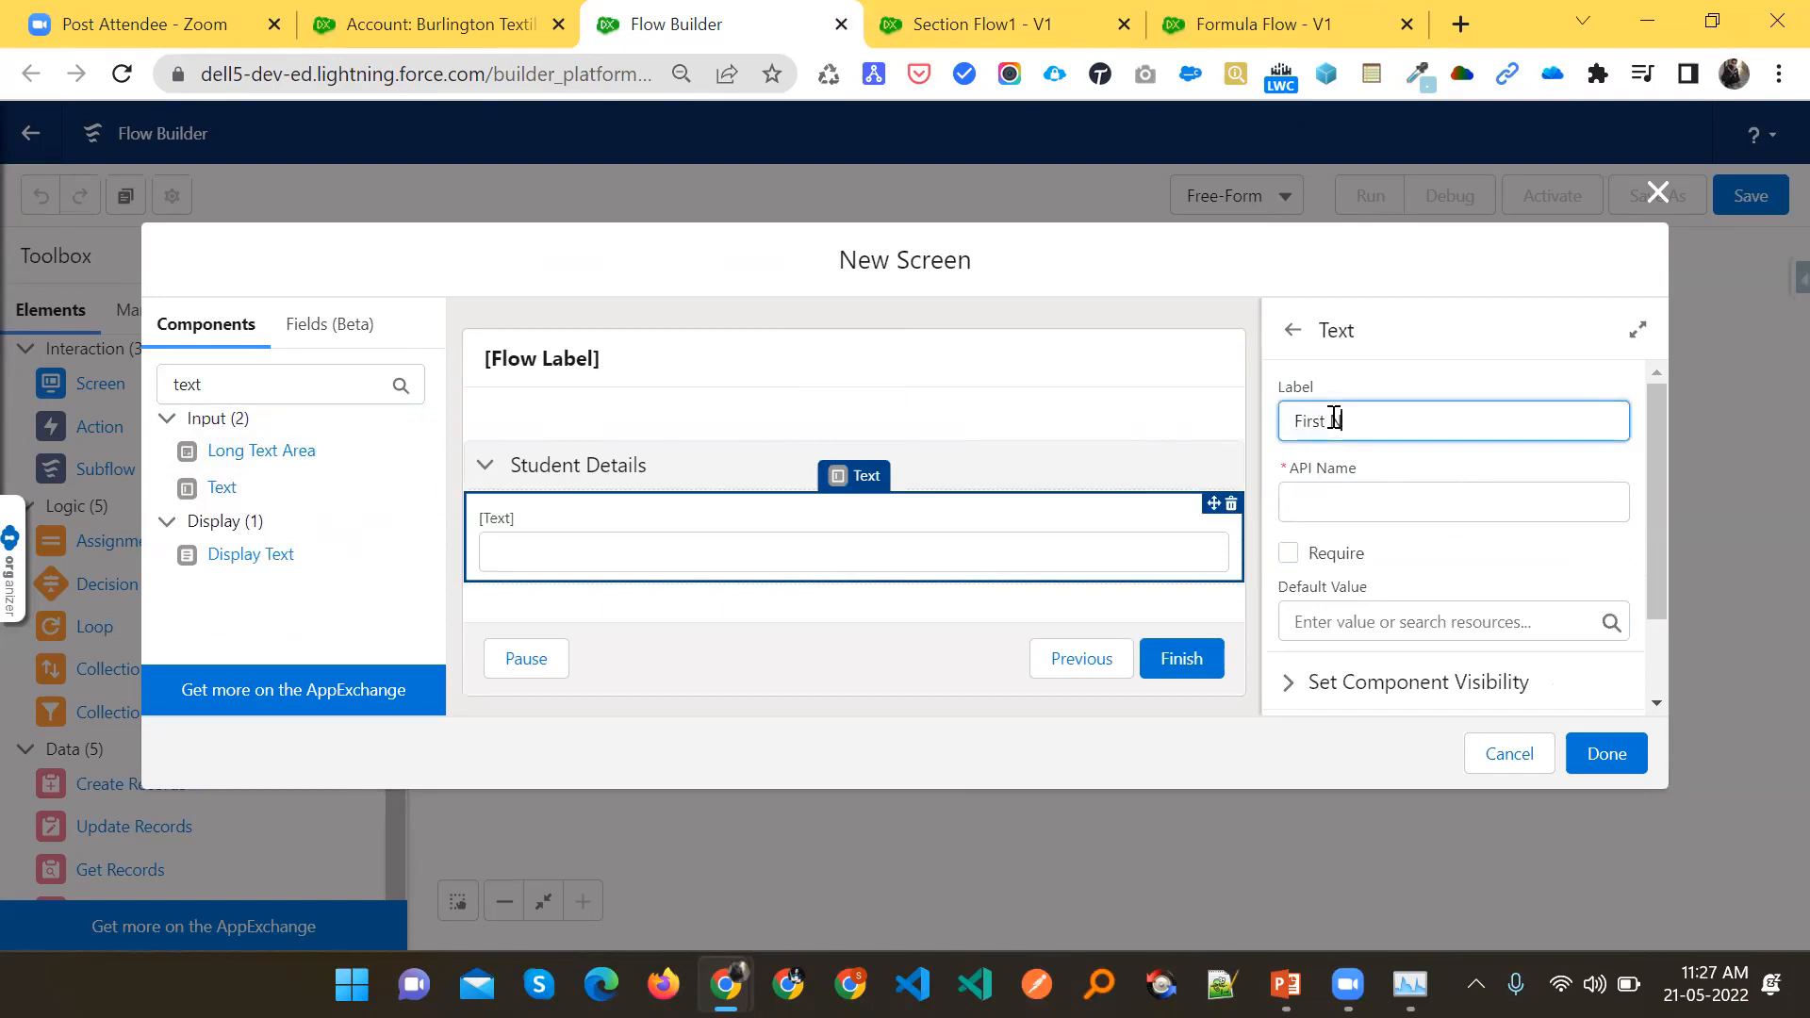
key("Tab")
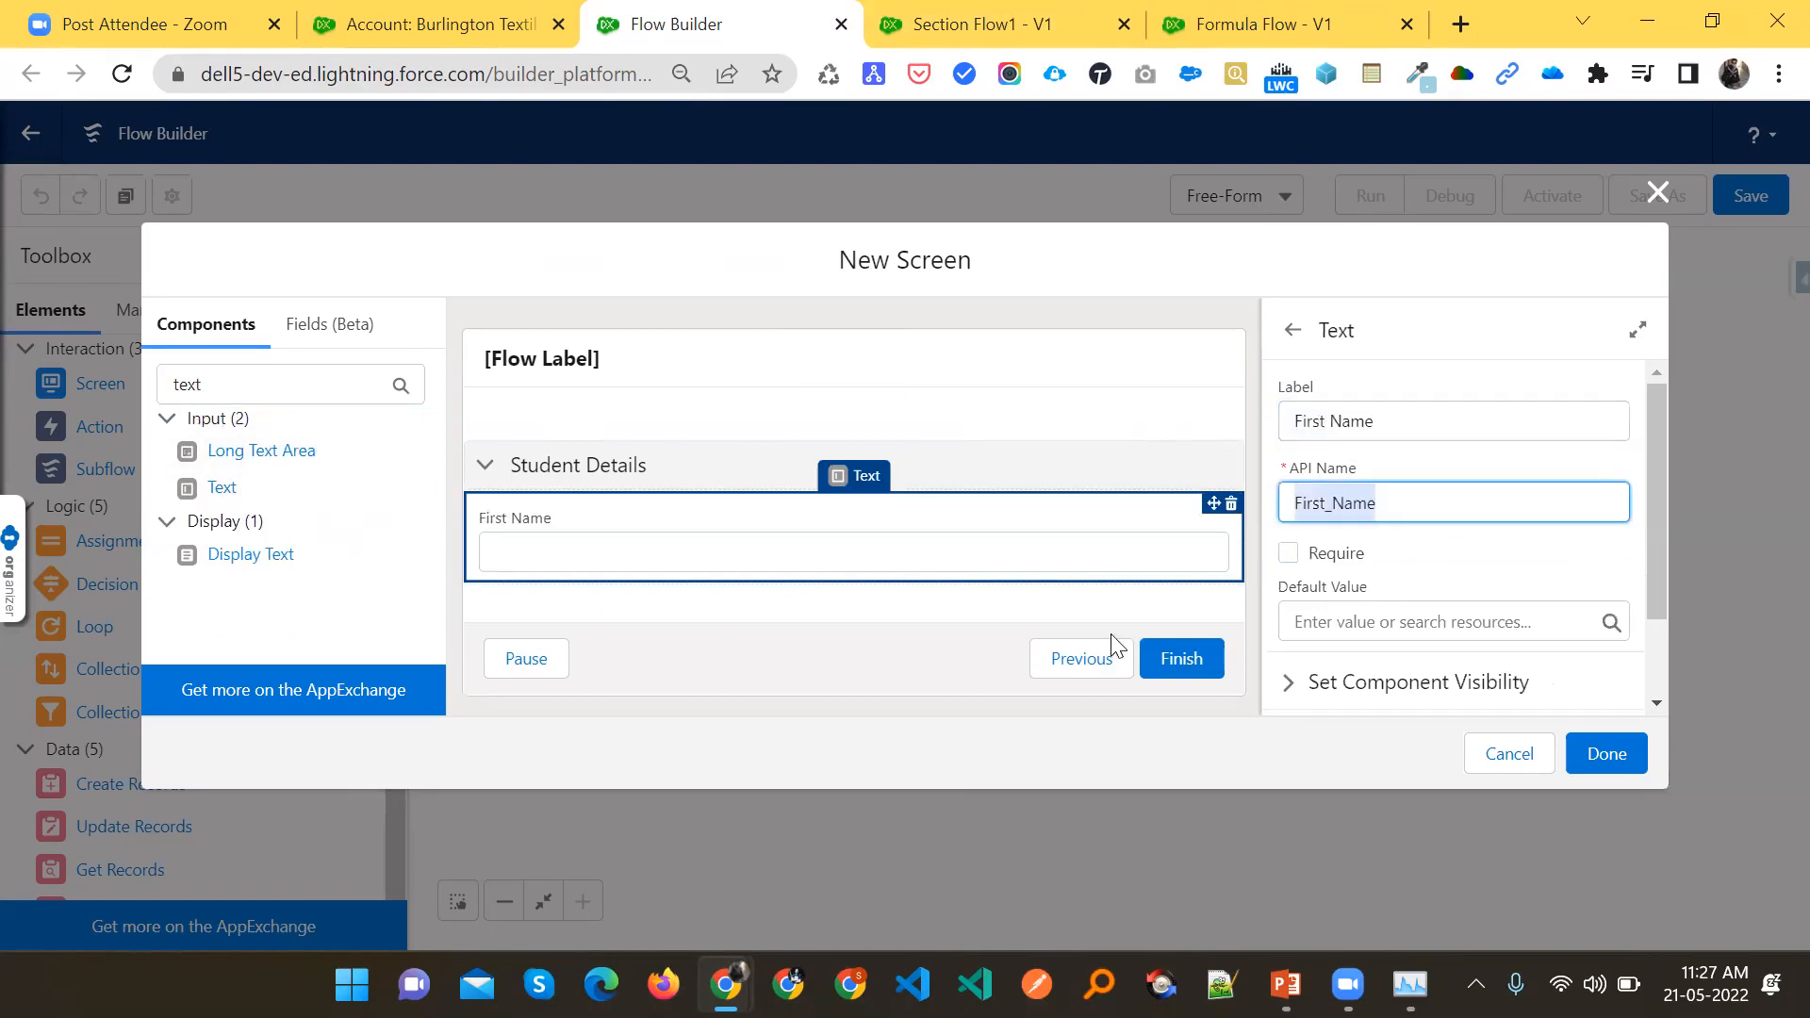
left_click(1289, 556)
left_click(1286, 560)
left_click(1345, 566)
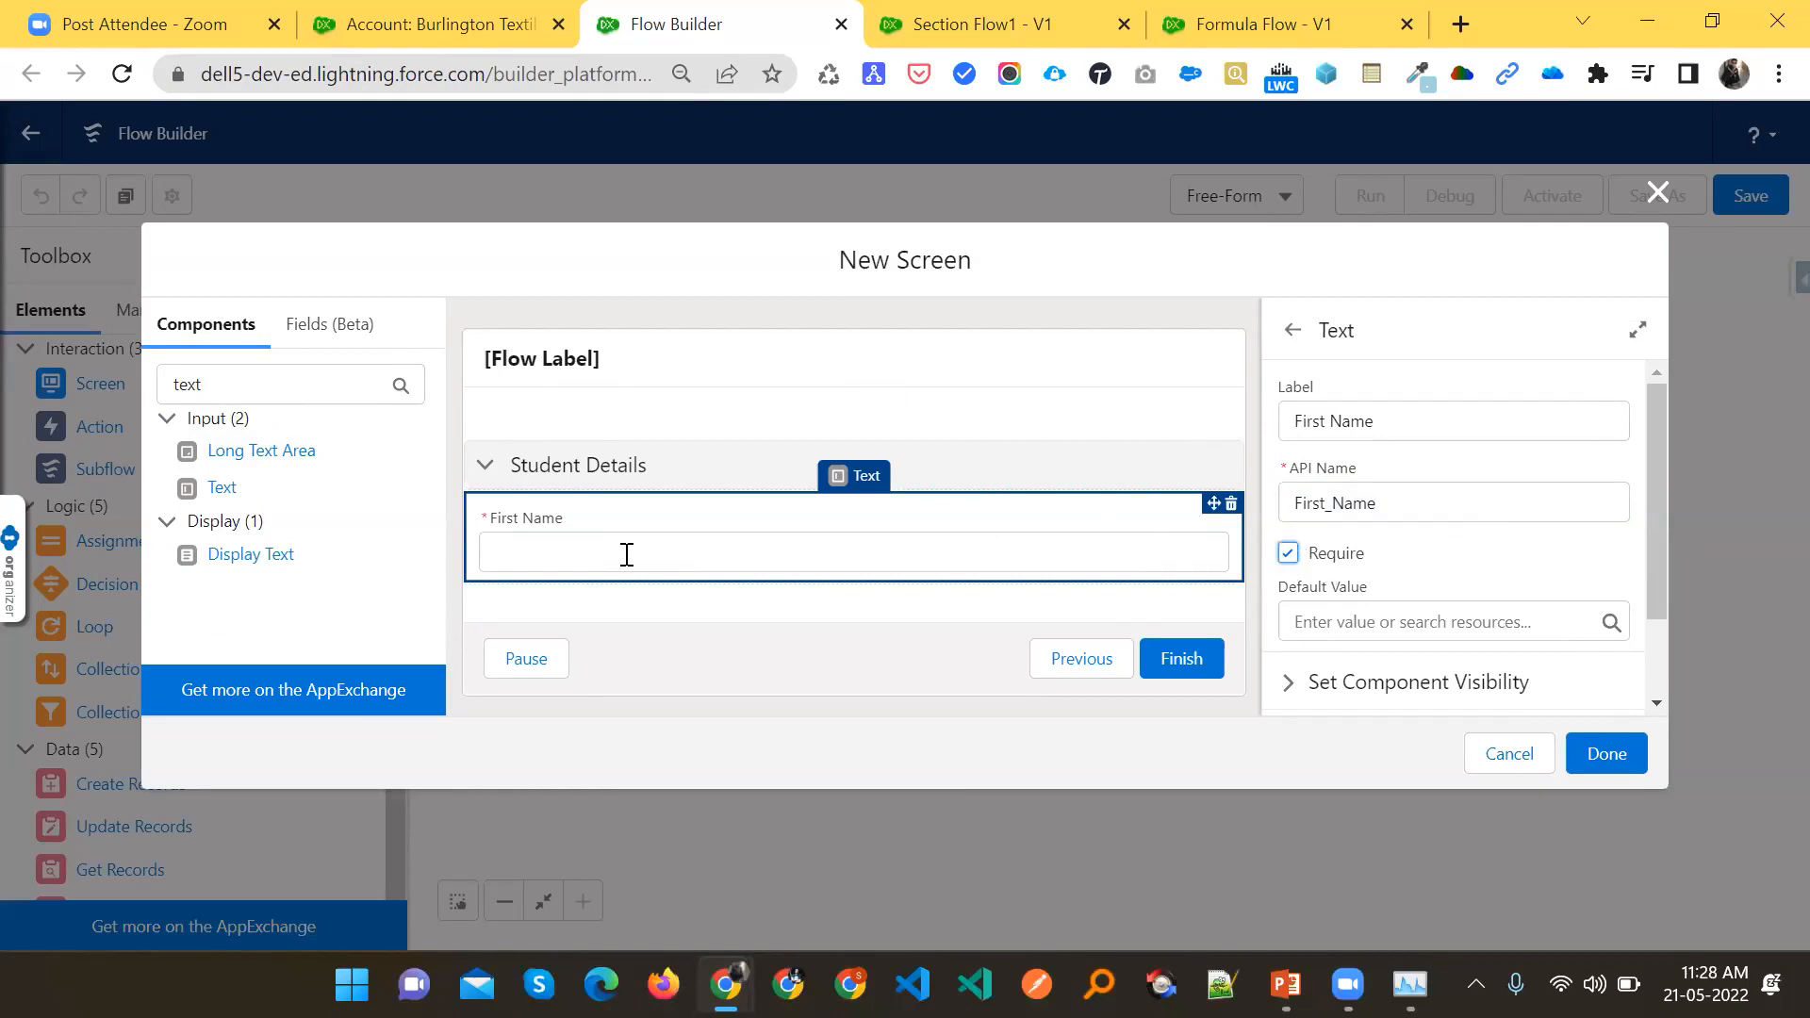
Add a Text input labelled Last Name below First Name in the Student Details section
left_click_drag(225, 488, 591, 615)
left_click(1299, 423)
type("Last Name")
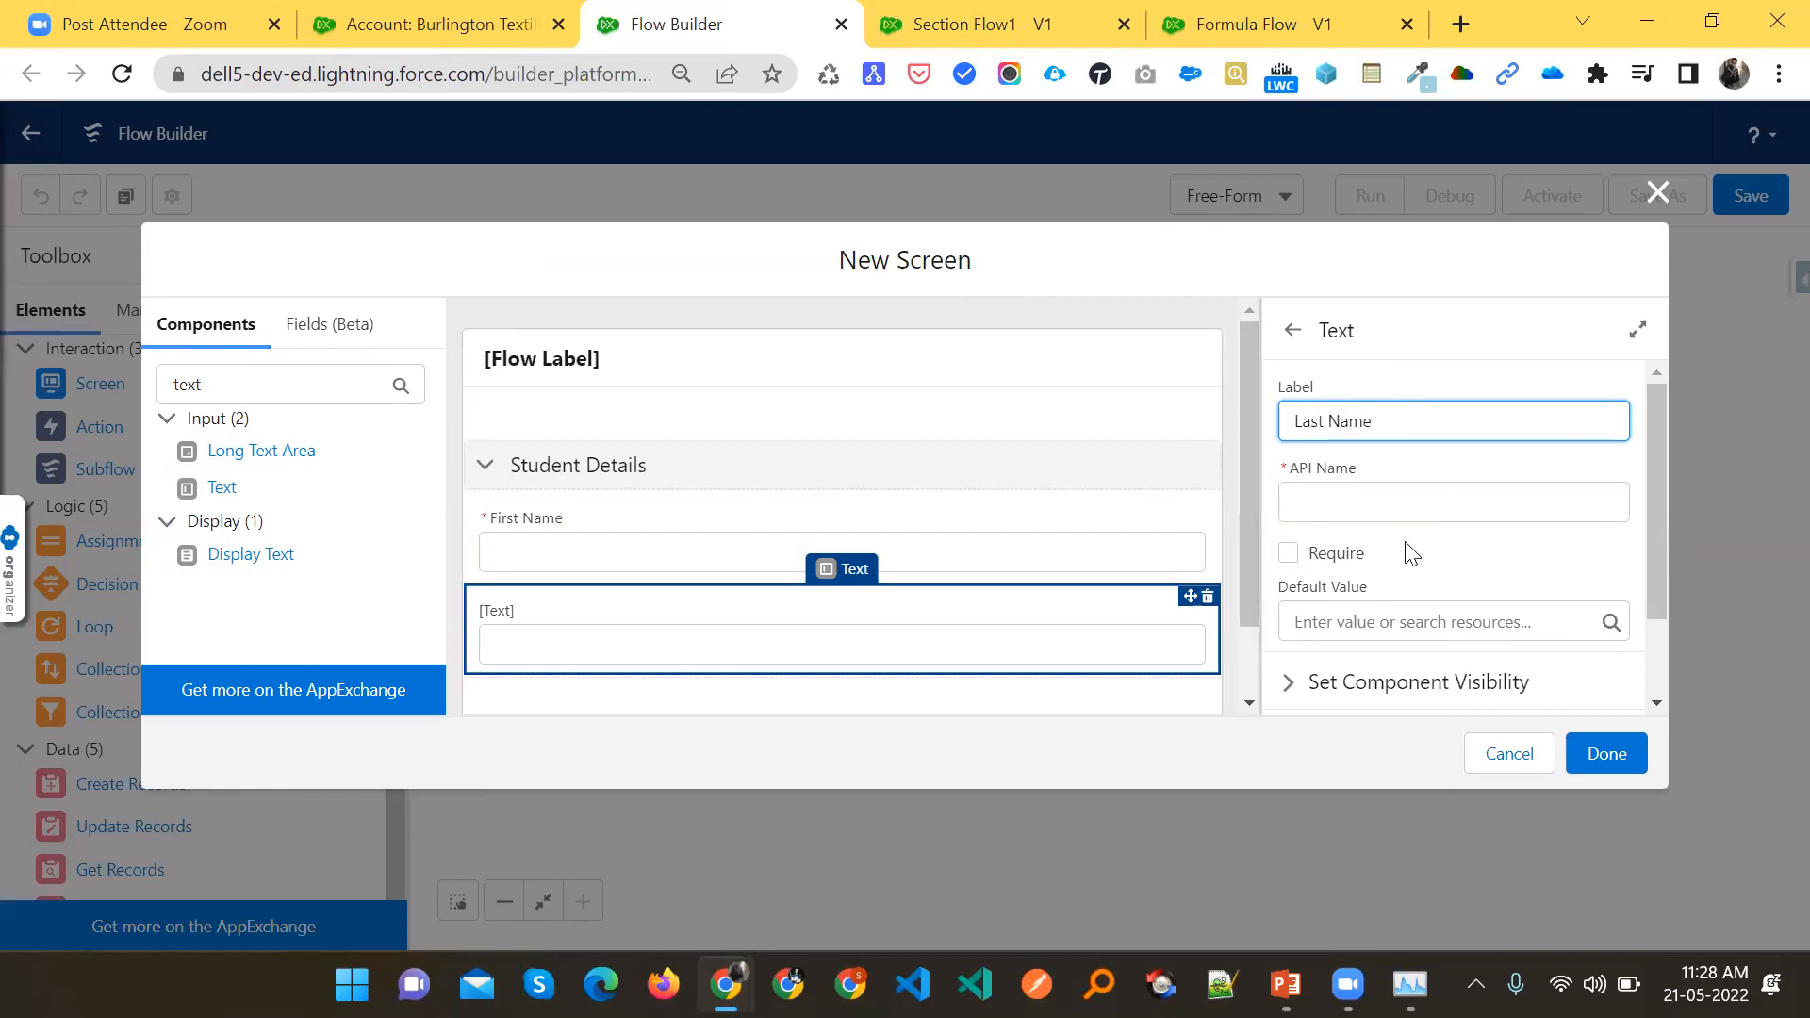
key("Tab")
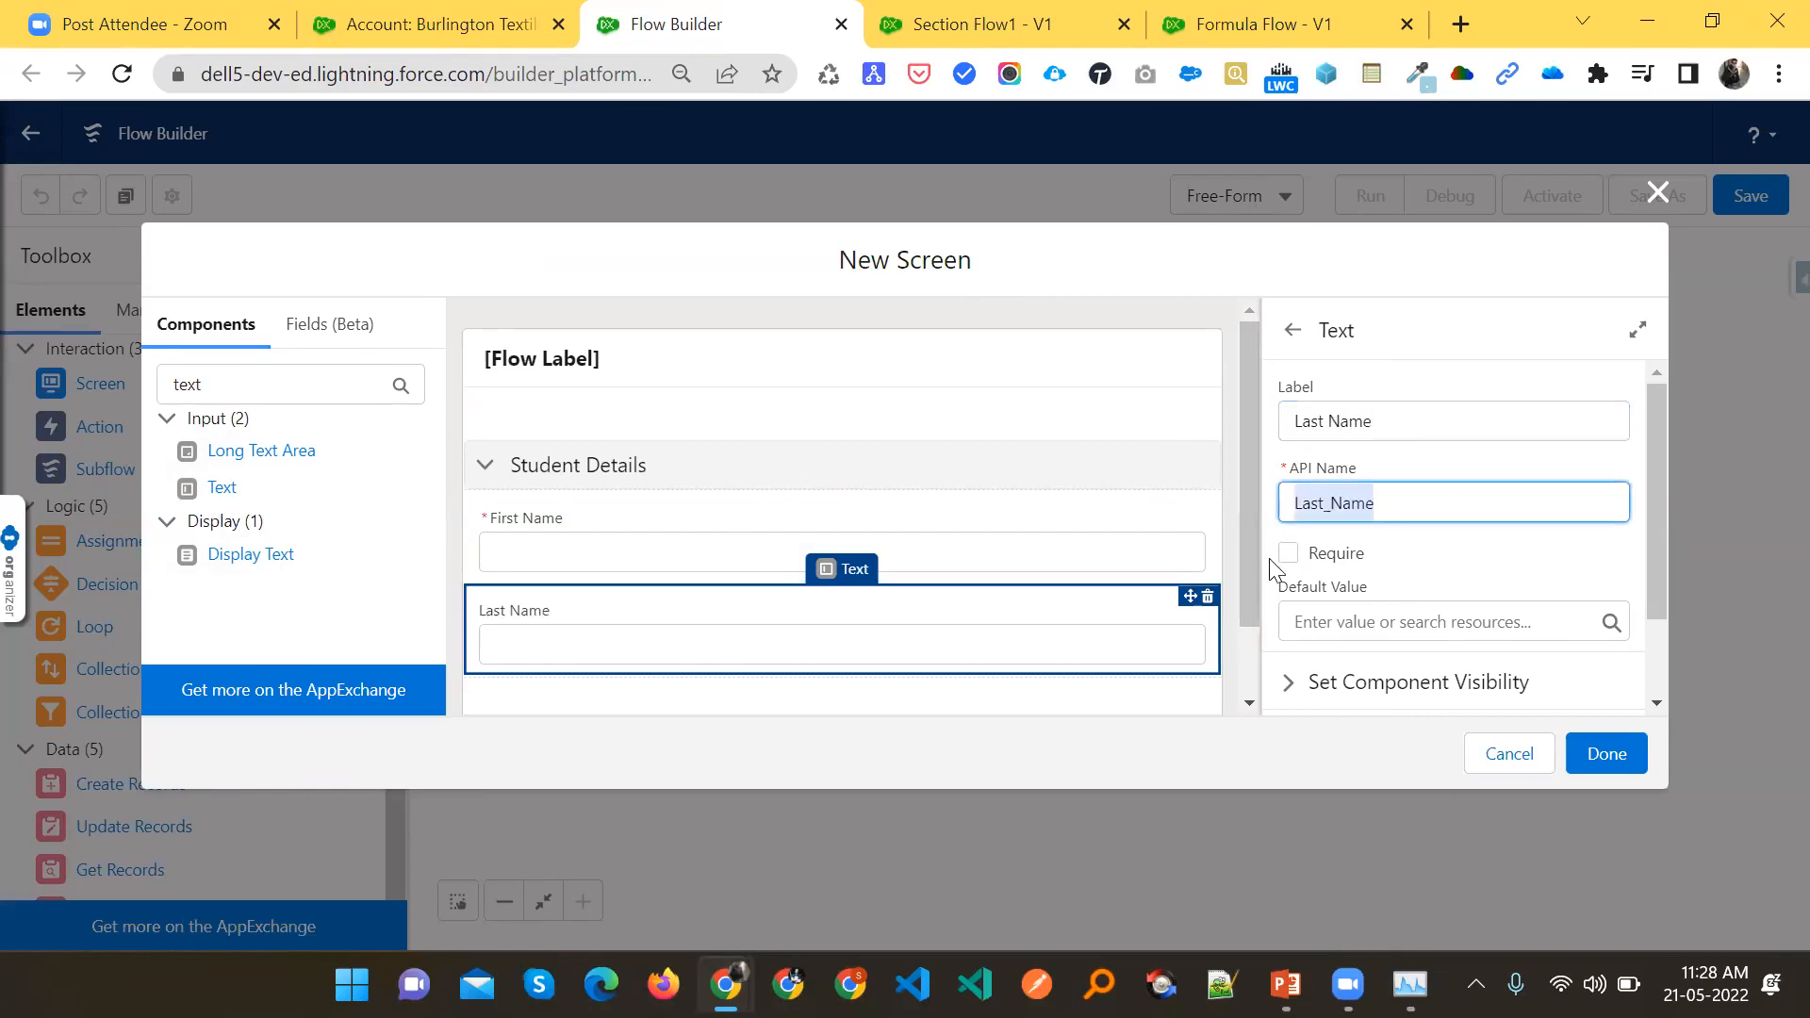
left_click(626, 526)
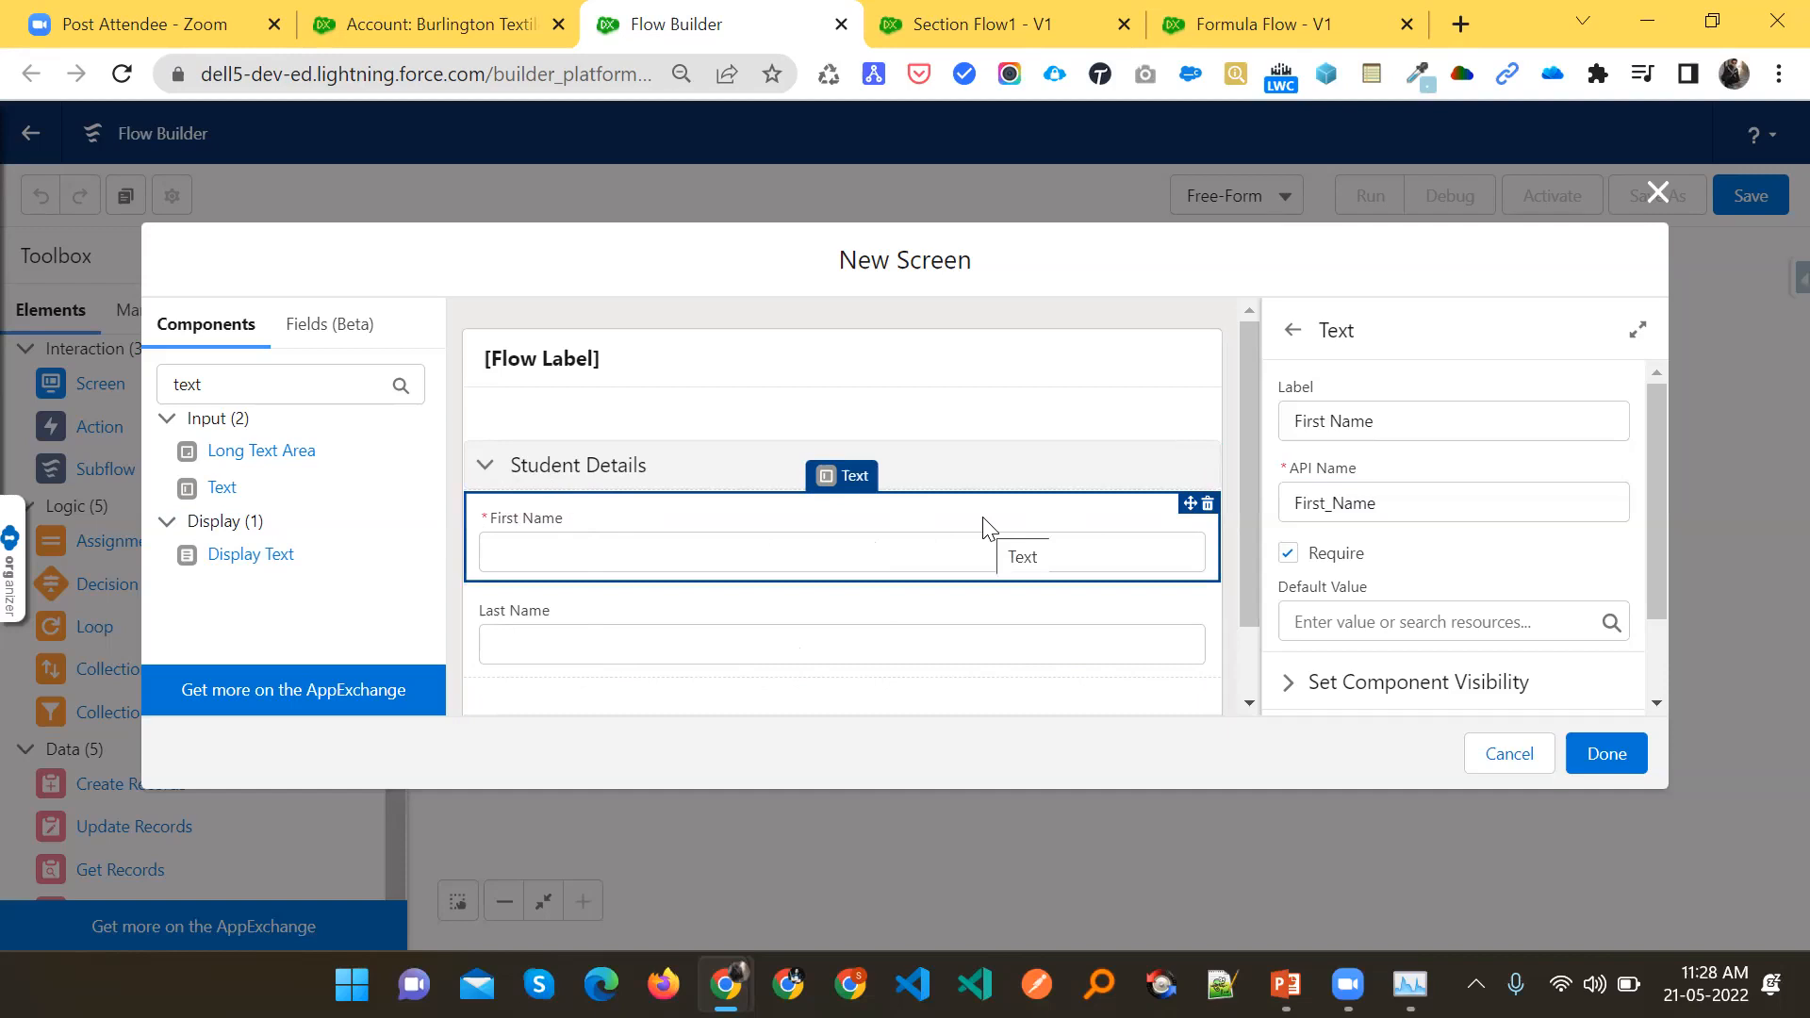
scroll(750, 596, "down", 2)
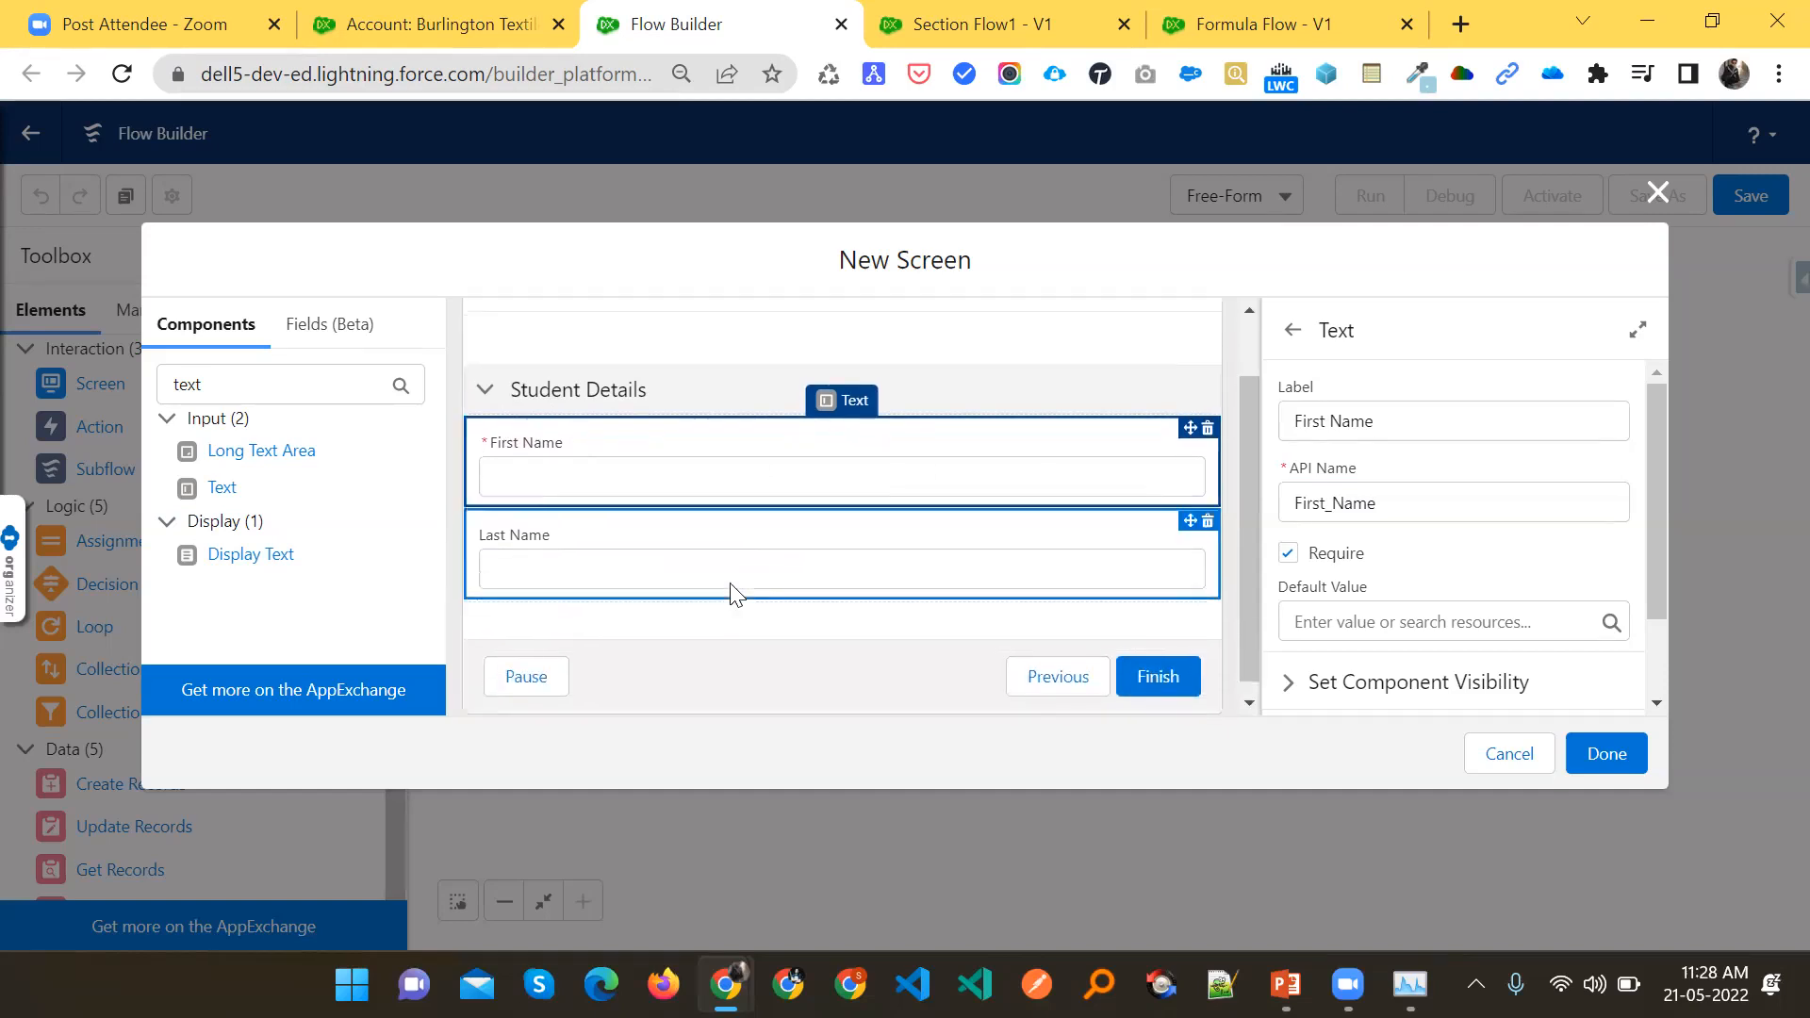
scroll(734, 594, "up", 2)
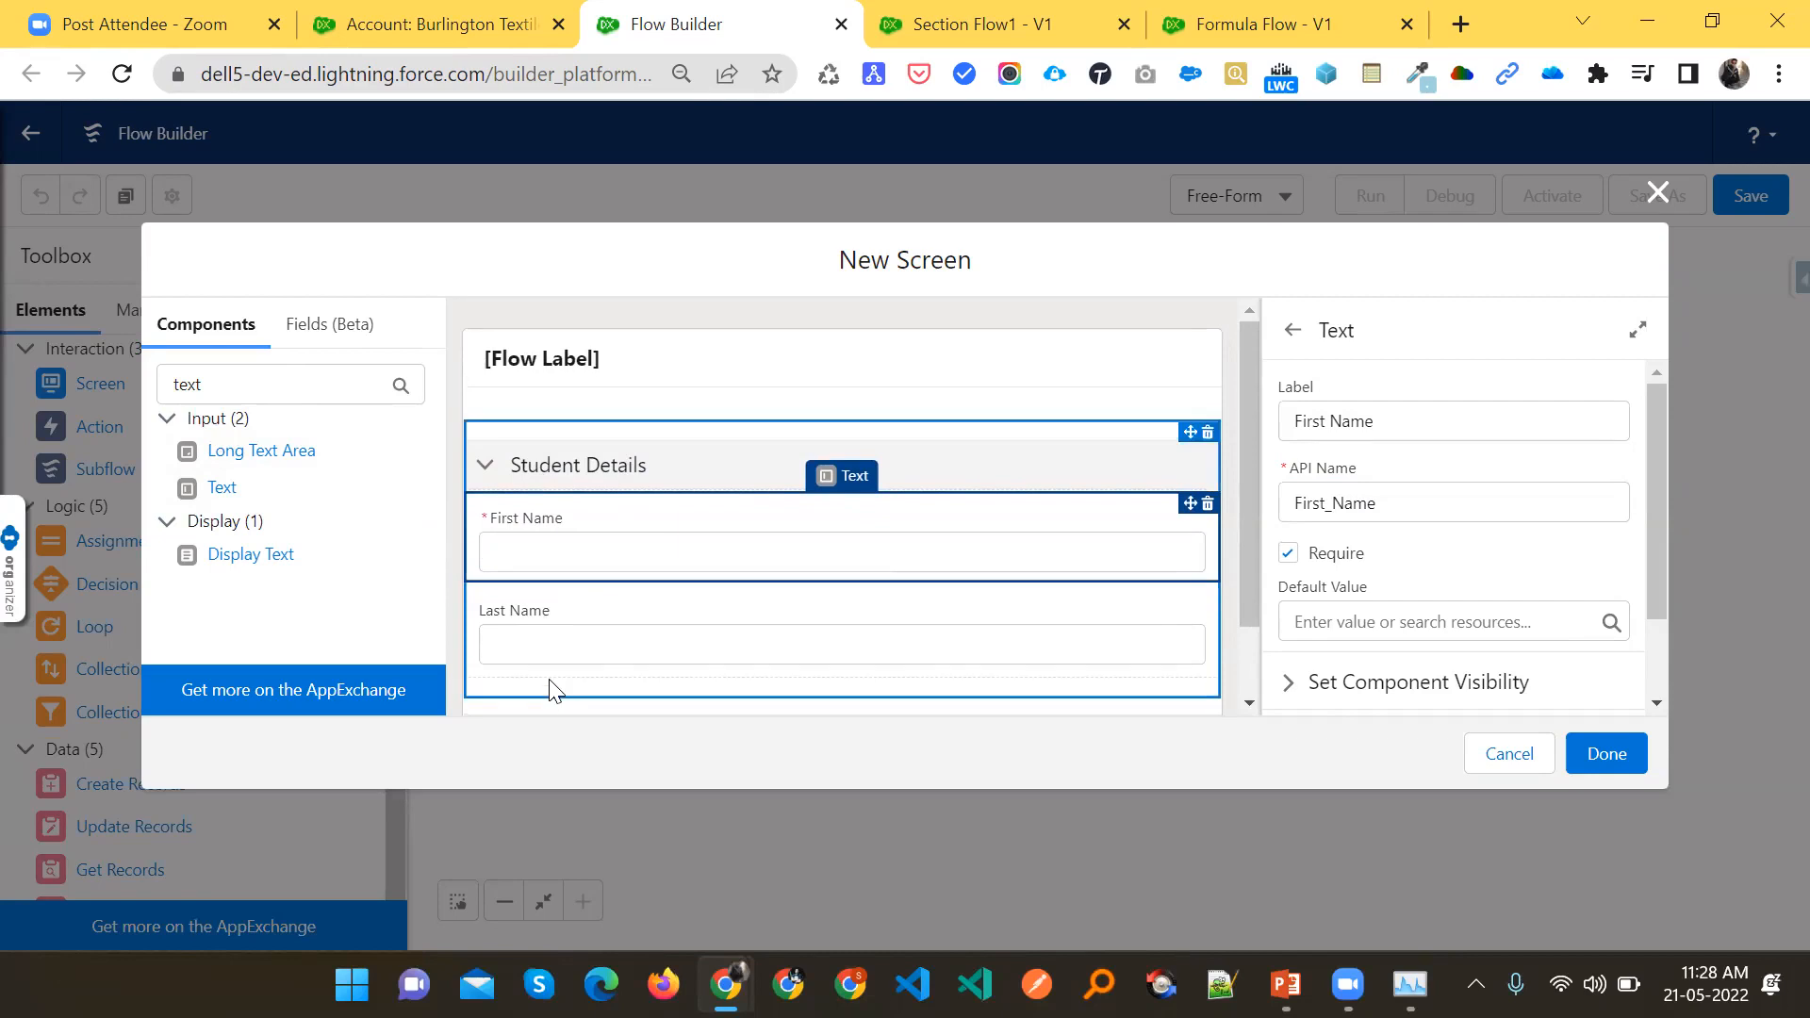
Add a second section below Student Details and include a header labelled Additional Information
double_click(159, 388)
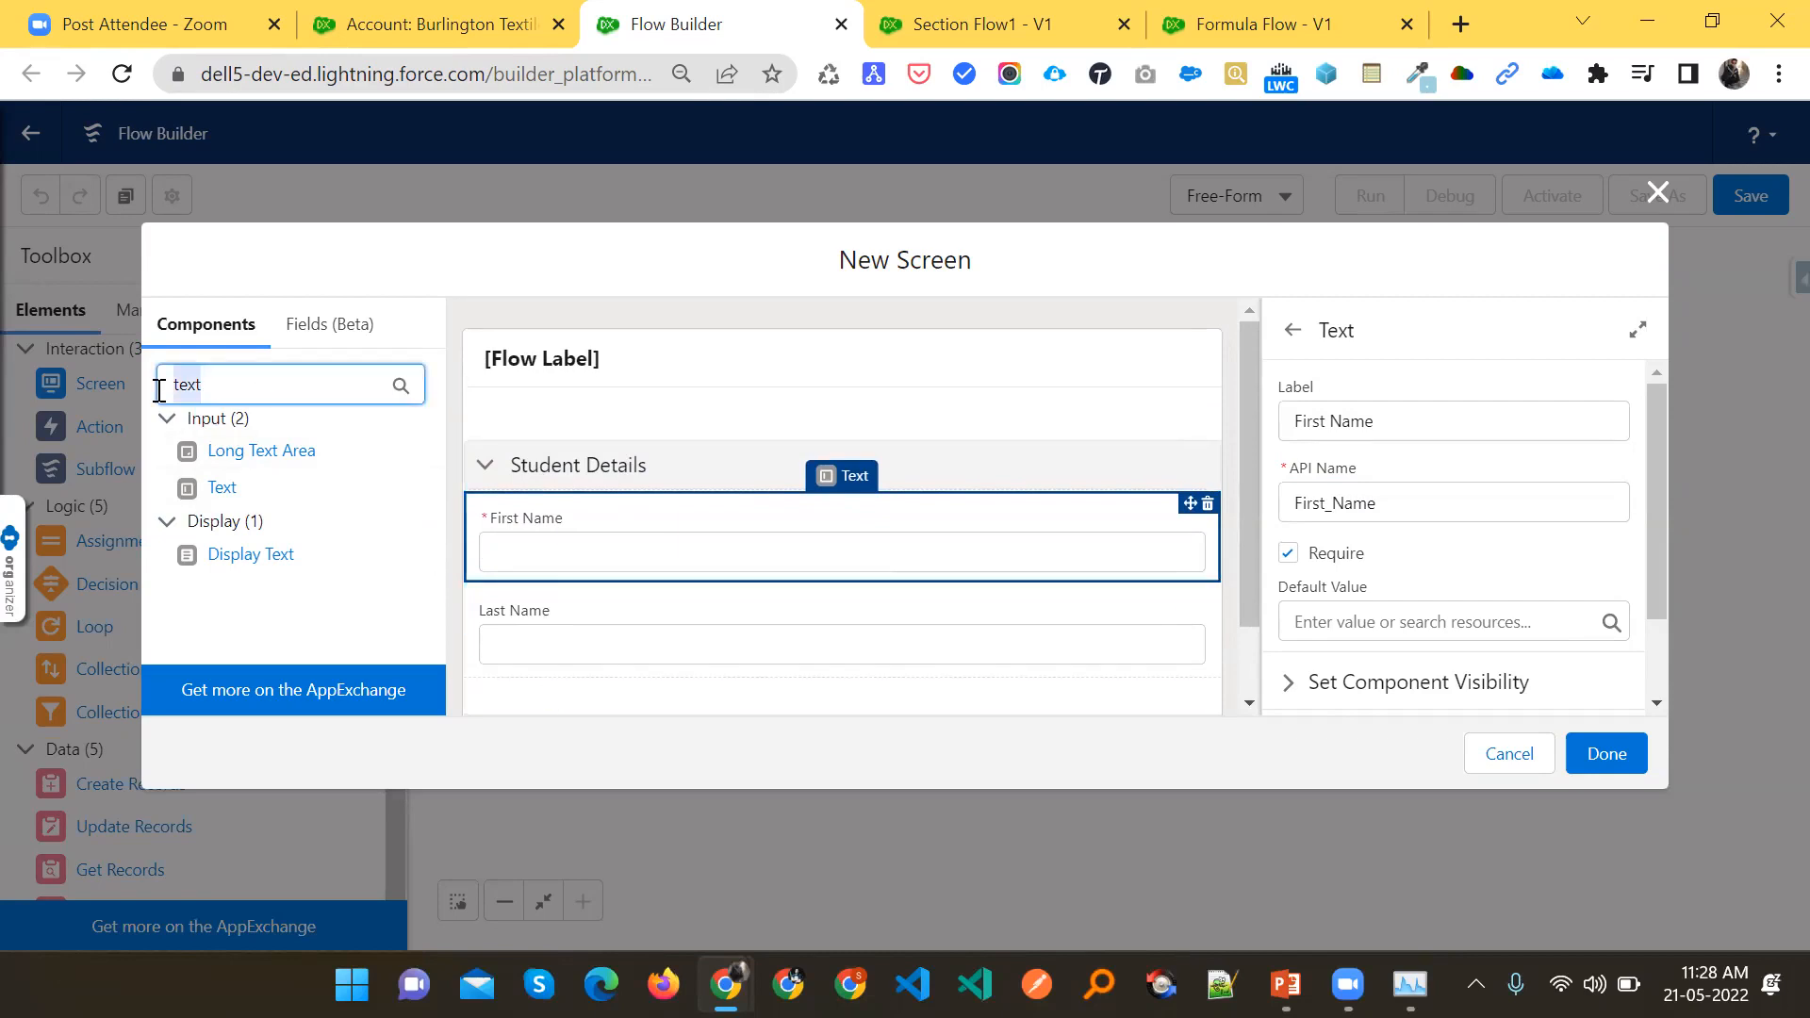
type("sectr")
key("BackSpace")
key("BackSpace")
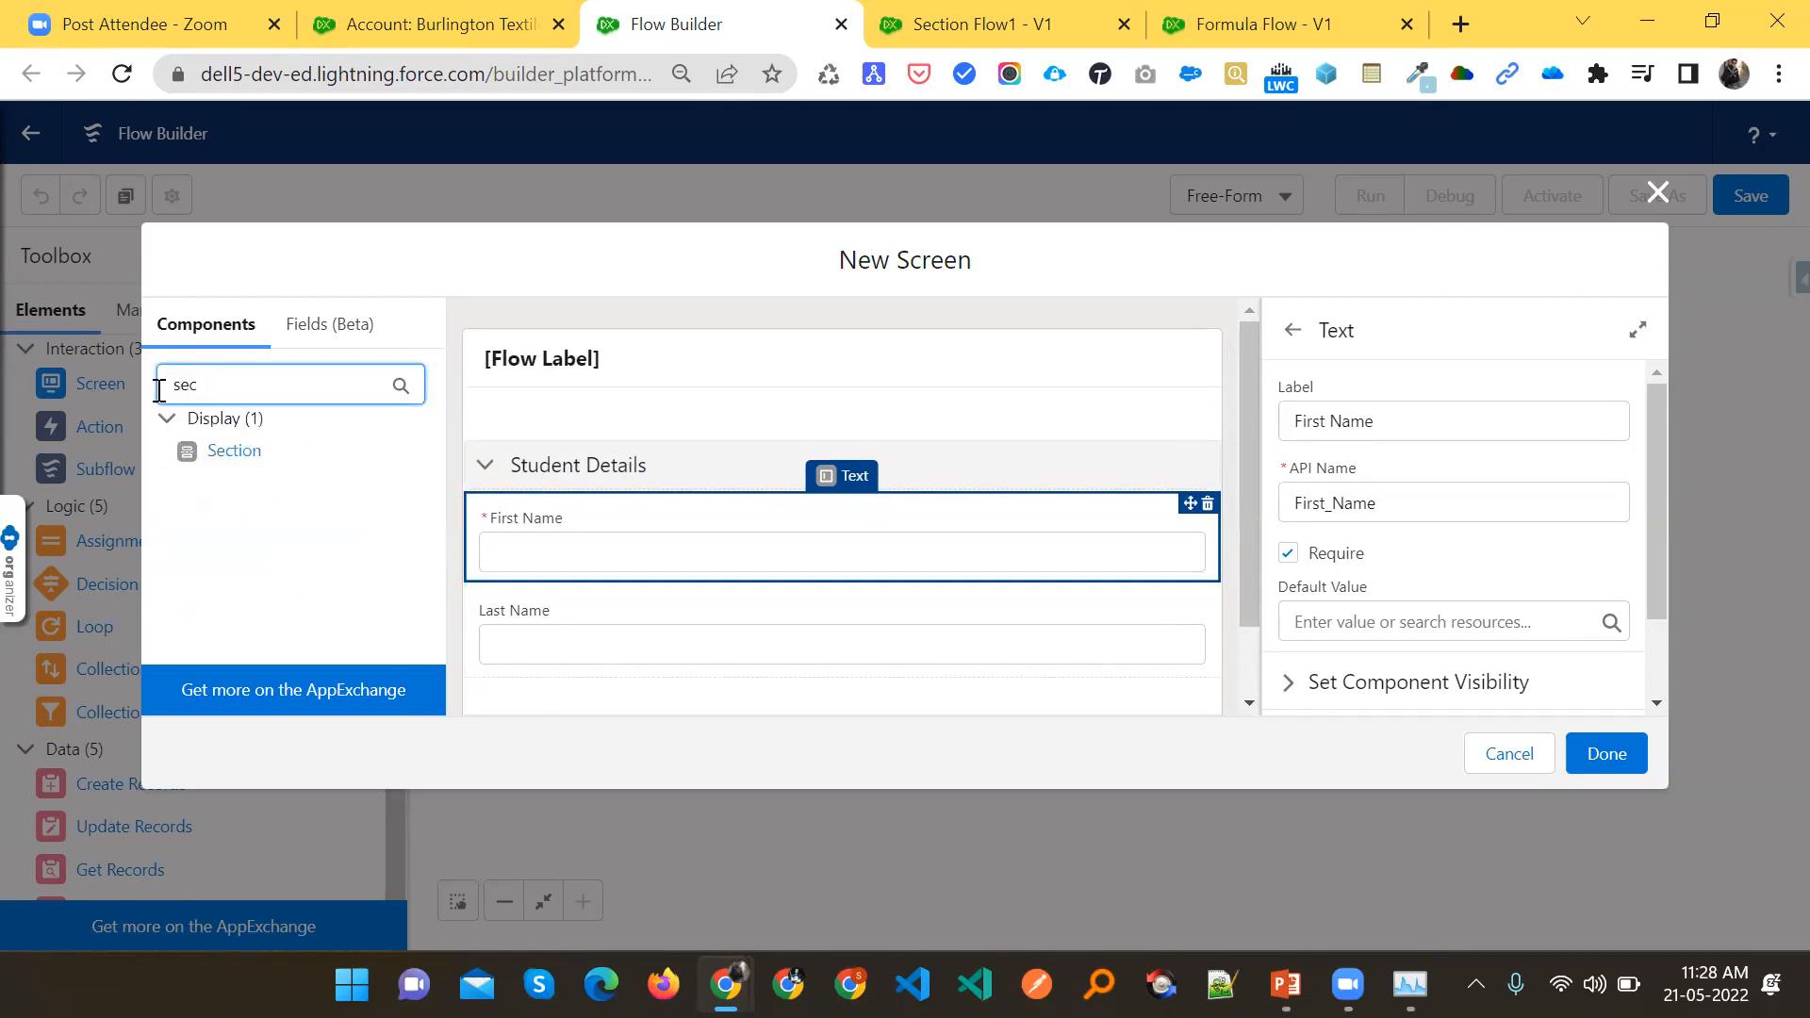
left_click_drag(212, 449, 564, 682)
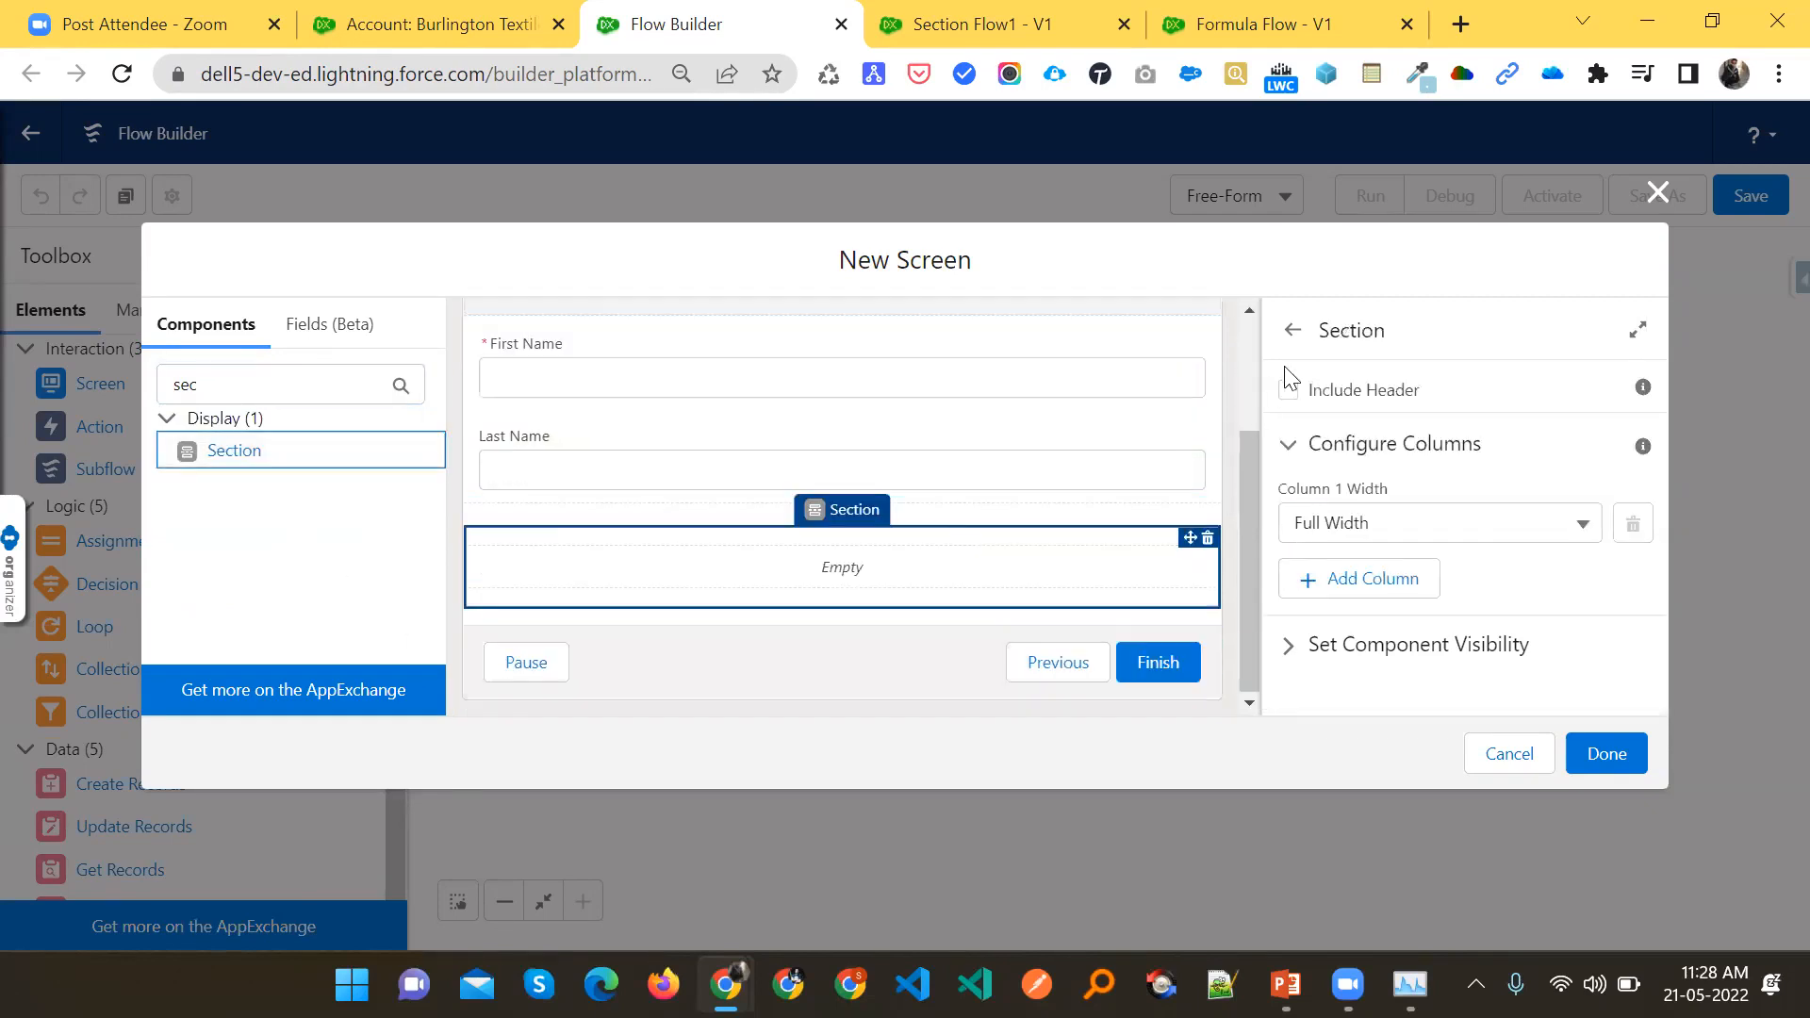
left_click(1288, 391)
left_click(1329, 454)
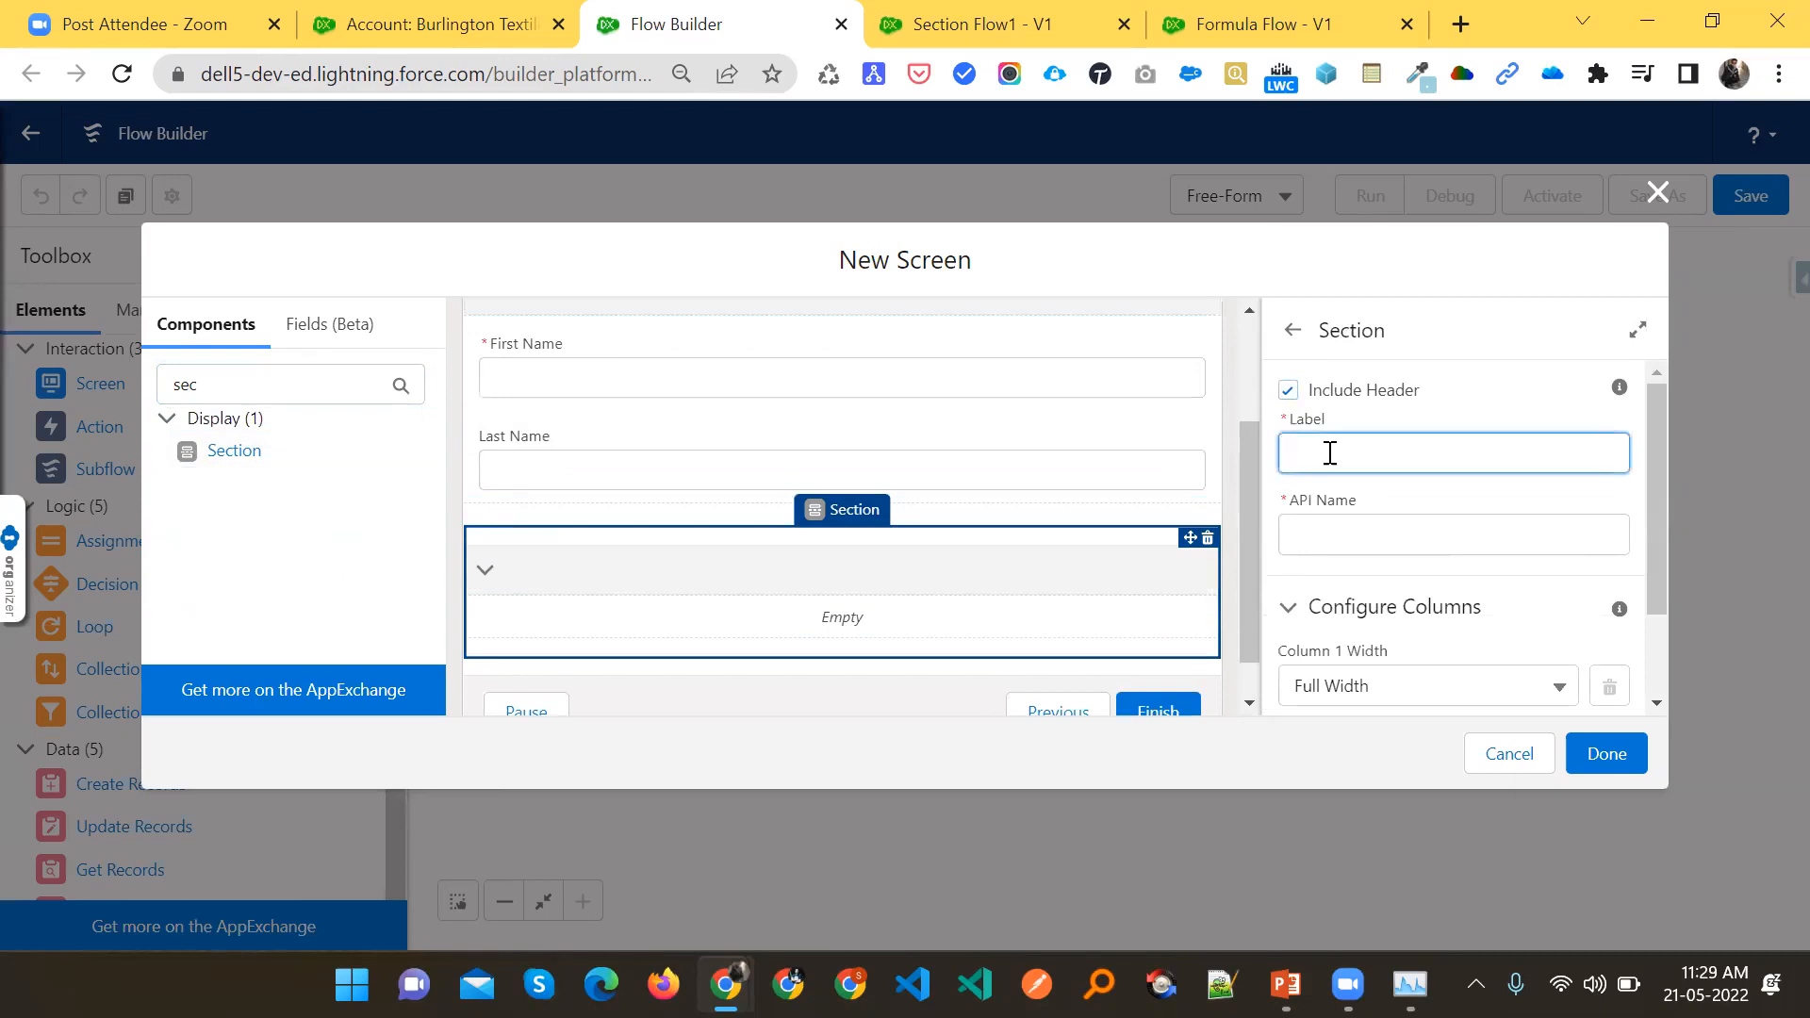
type("Additional Informa")
key("Tab")
scroll(569, 589, "up", 2)
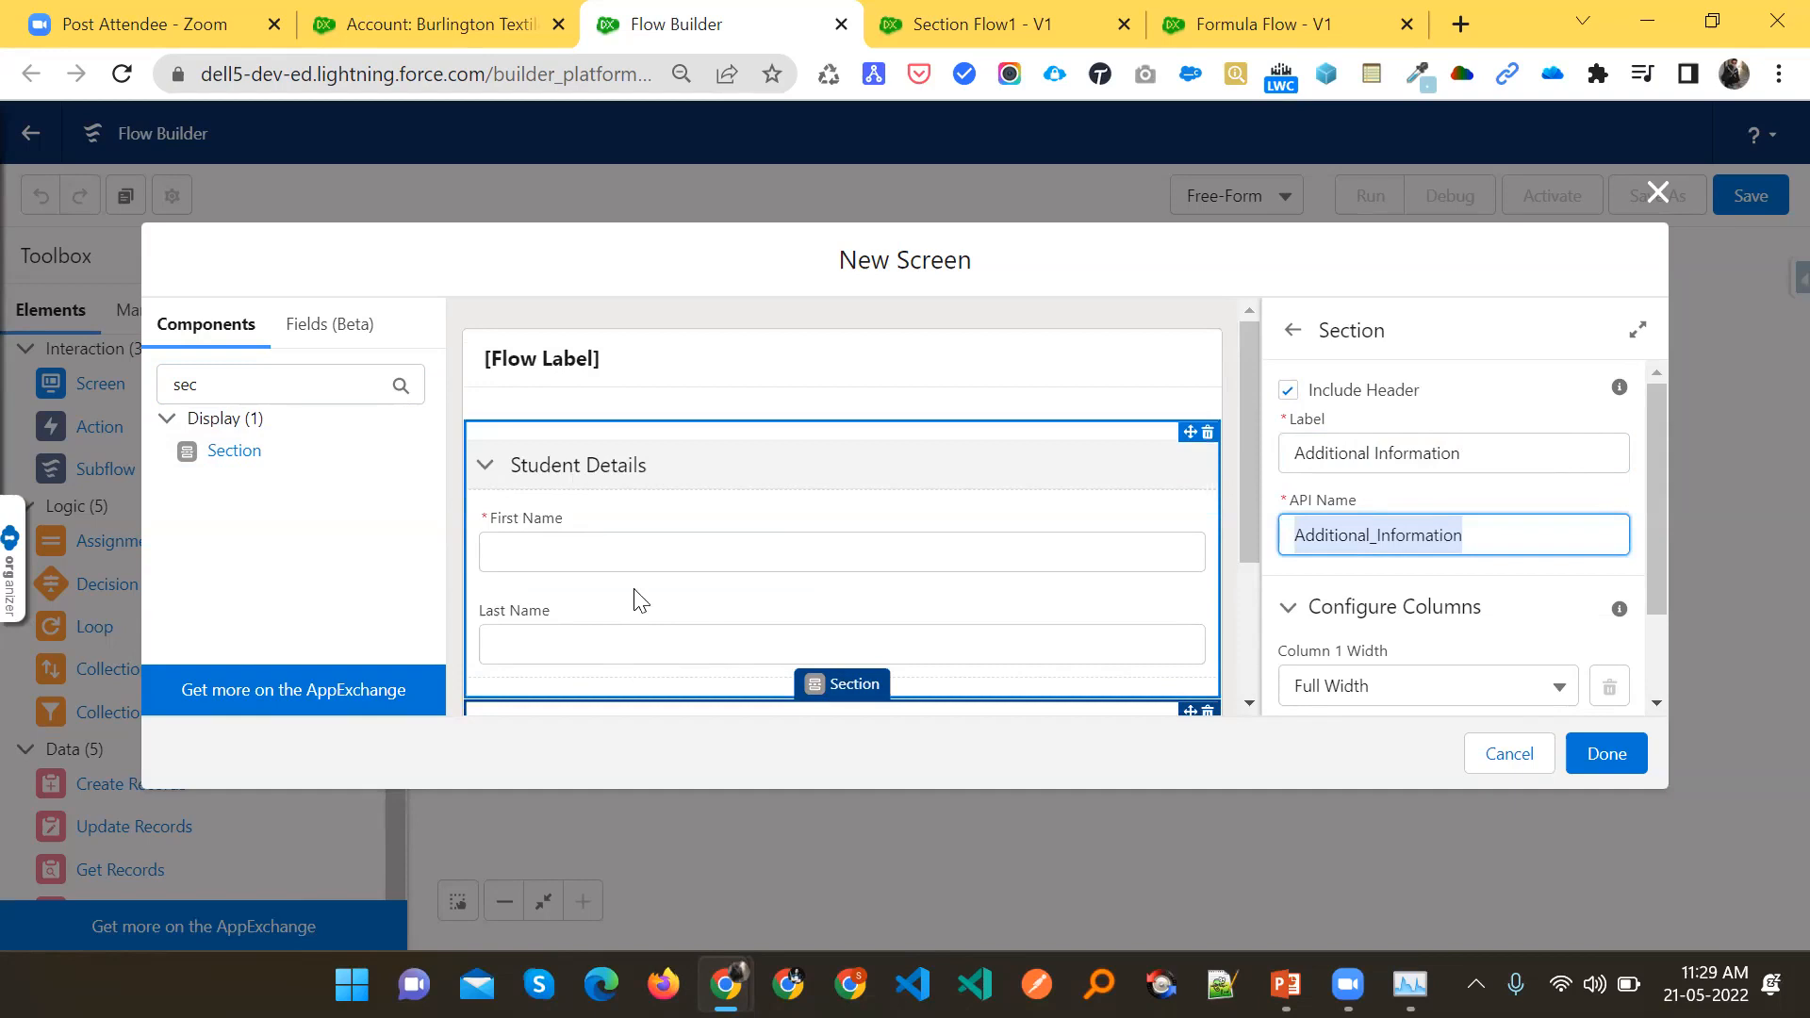
scroll(635, 598, "down", 2)
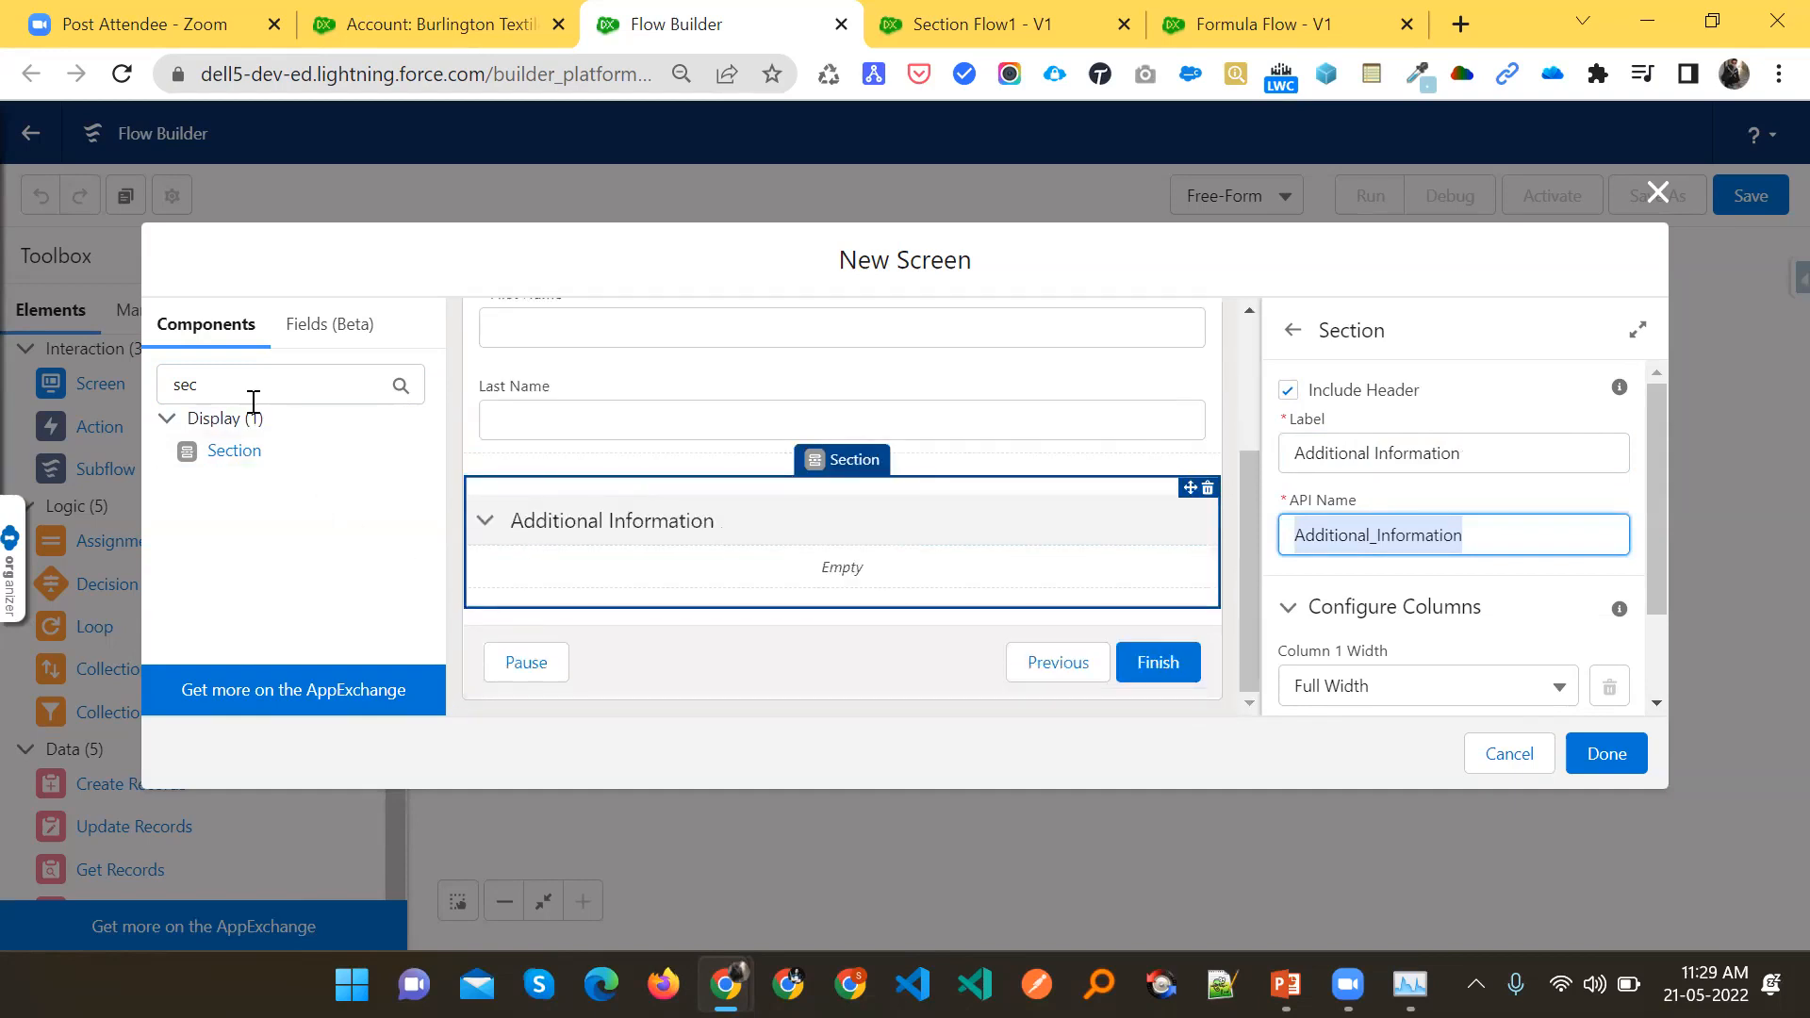
Add an optional Text input labelled Email to the Additional Information section
left_click_drag(247, 391, 95, 382)
type("text")
left_click_drag(218, 487, 584, 566)
left_click(1326, 414)
type("Email")
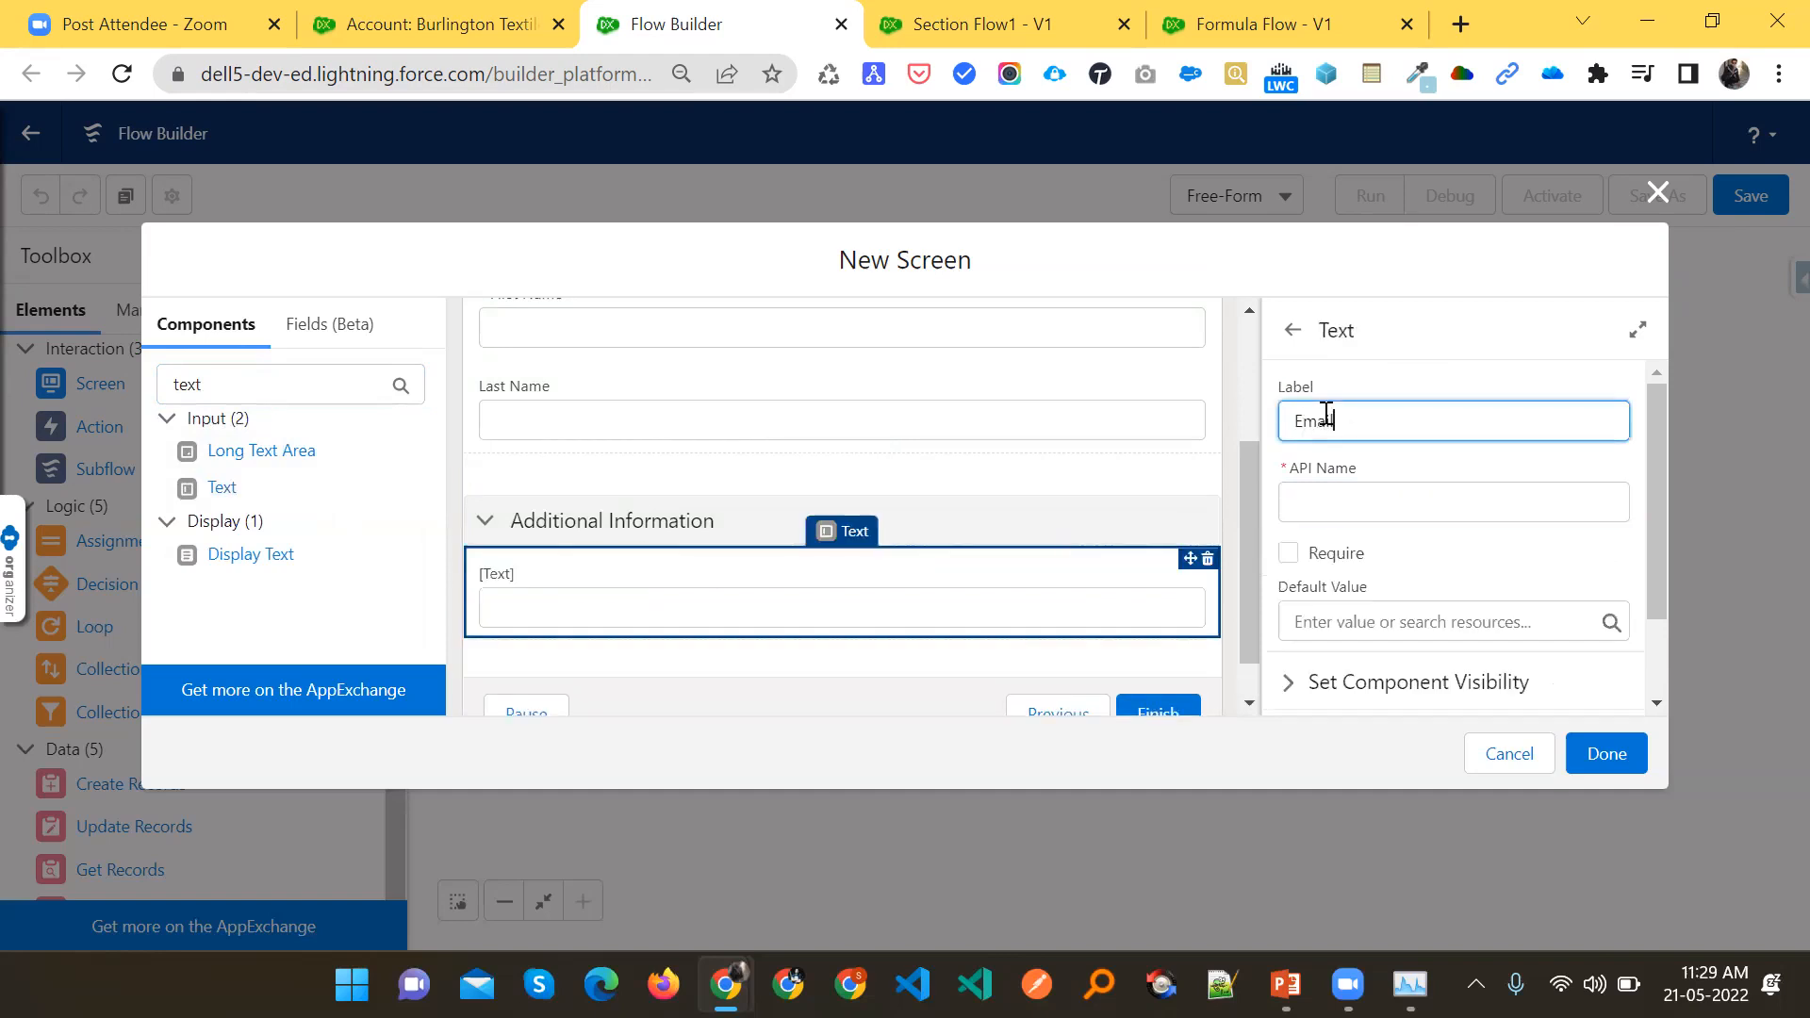
key("Tab")
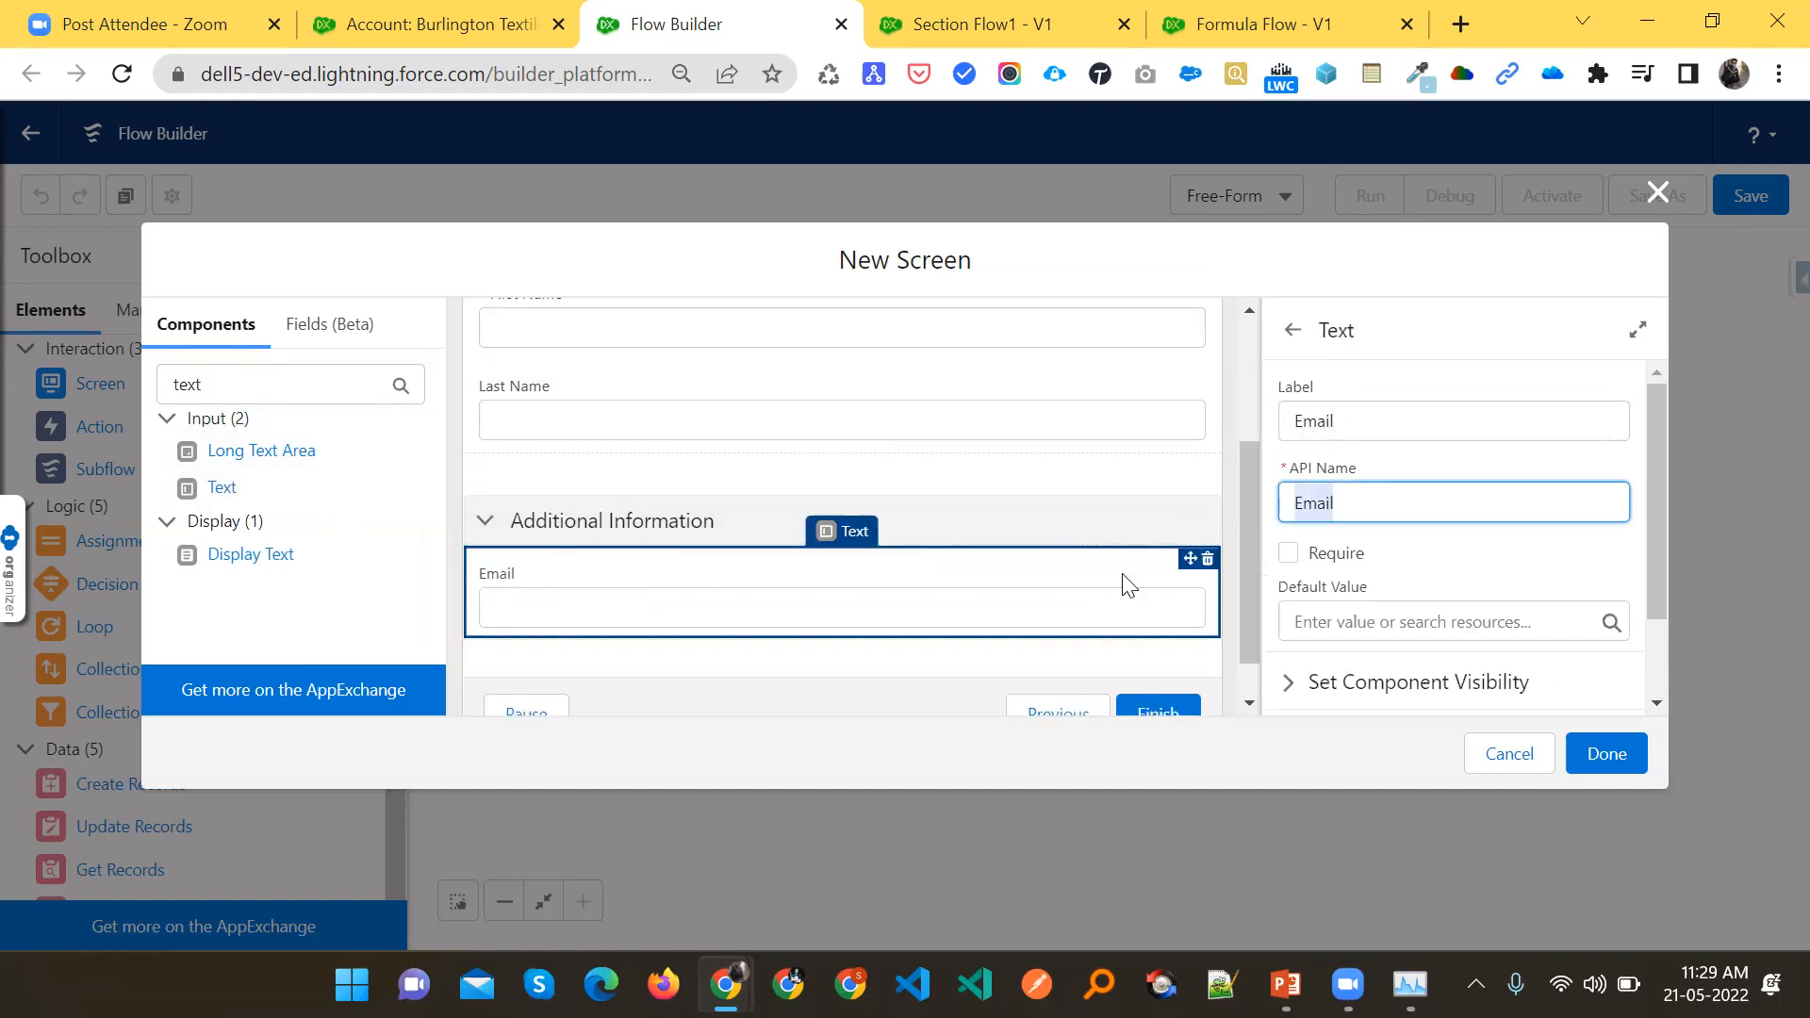
double_click(1289, 556)
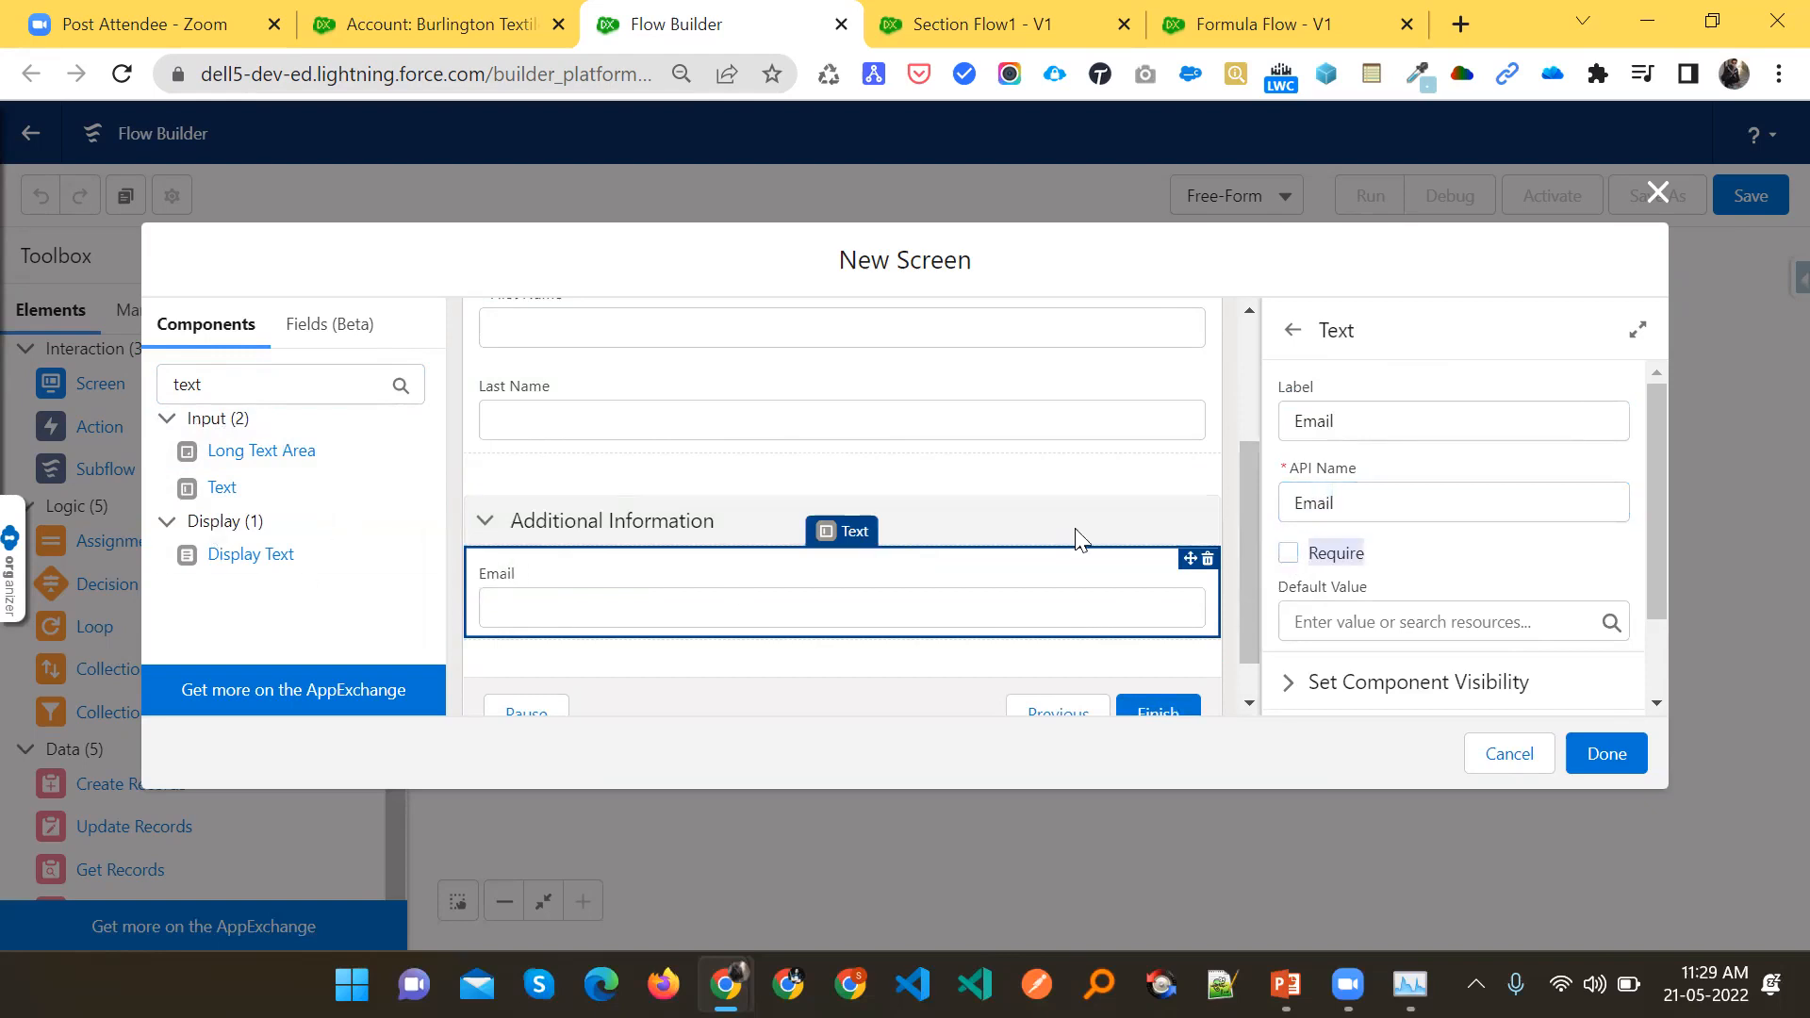
Add a Text input labelled Phone below Email in the Additional Information section
left_click_drag(223, 486, 662, 644)
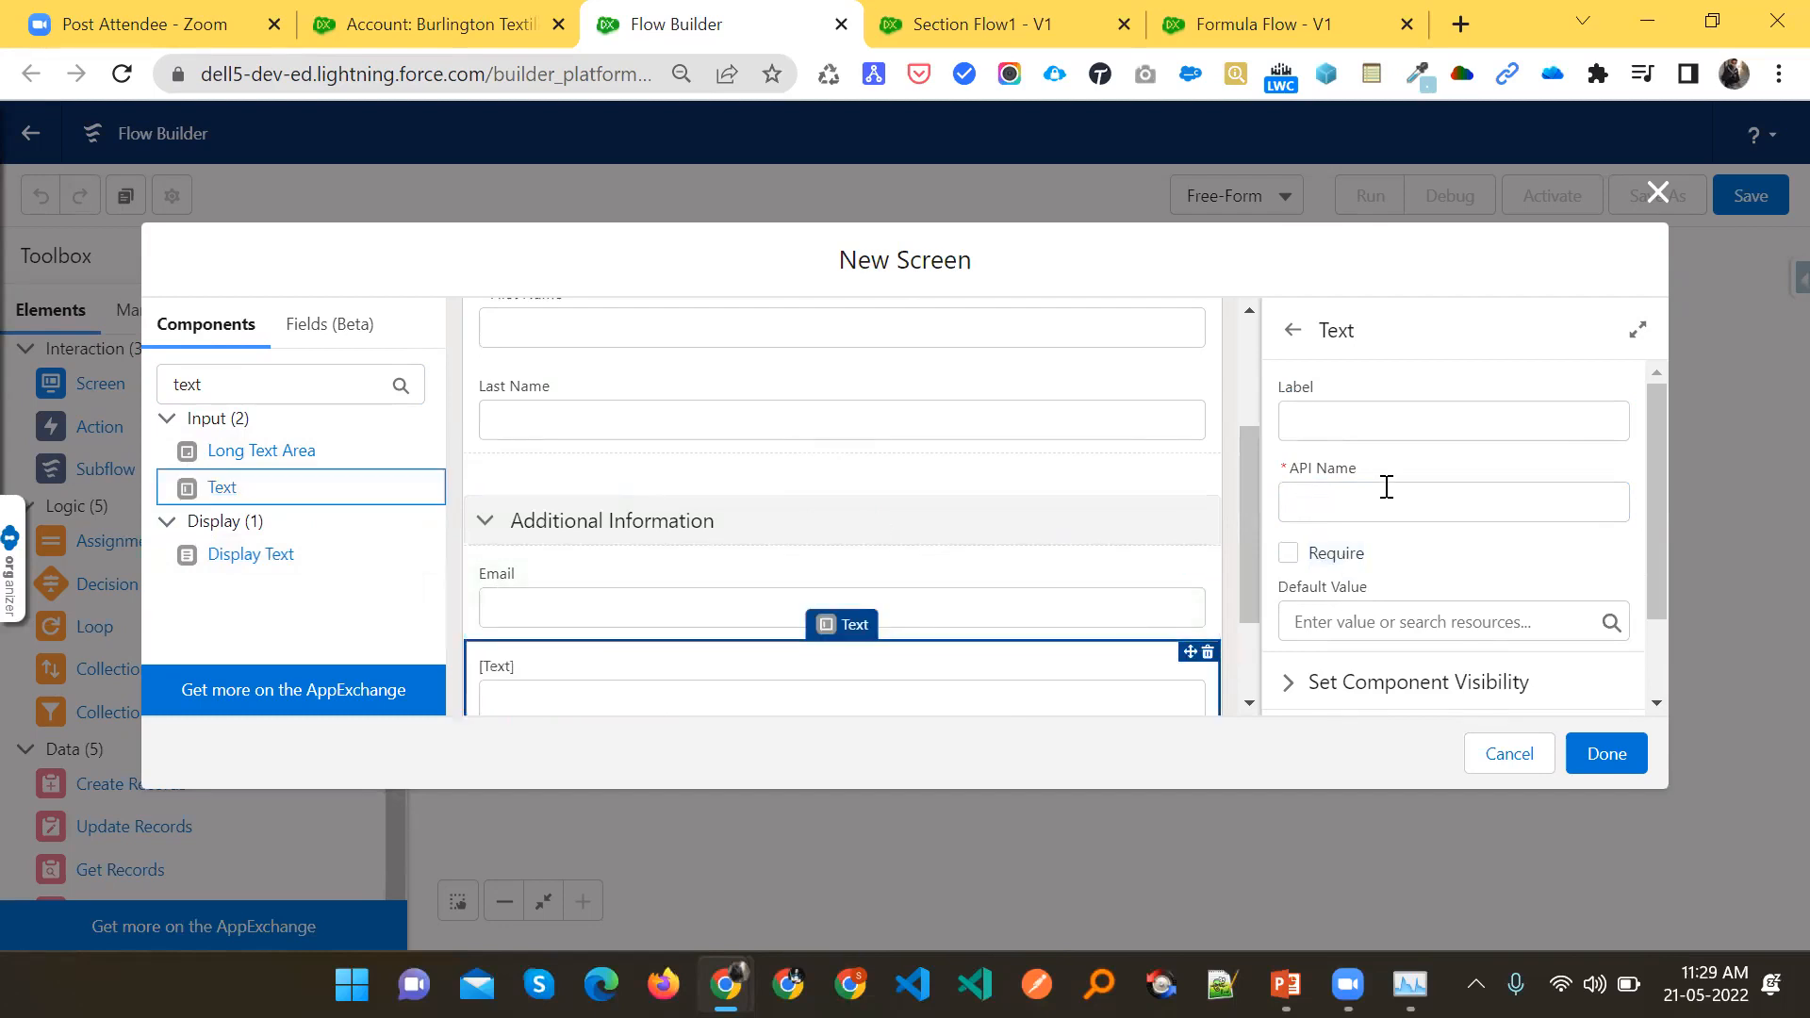
left_click(1325, 415)
type("Phone")
key("Tab")
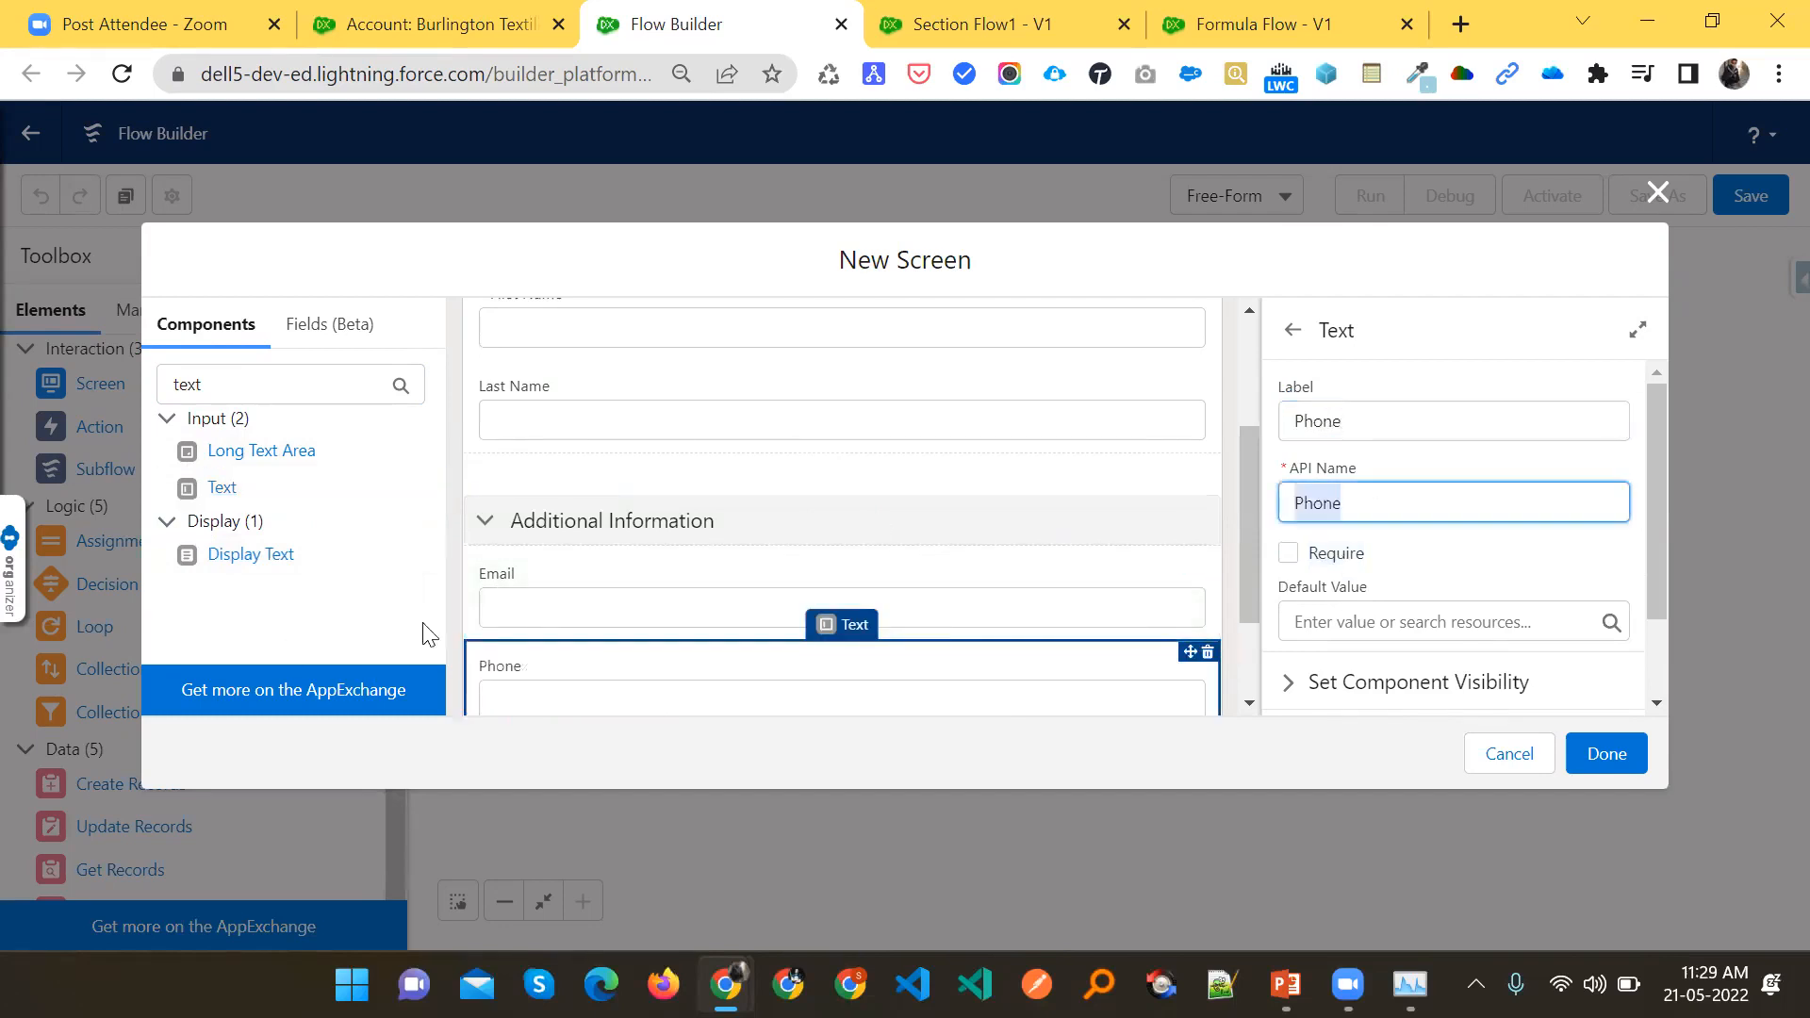
Search the screen components for email, then clear the search
scroll(518, 614, "down", 2)
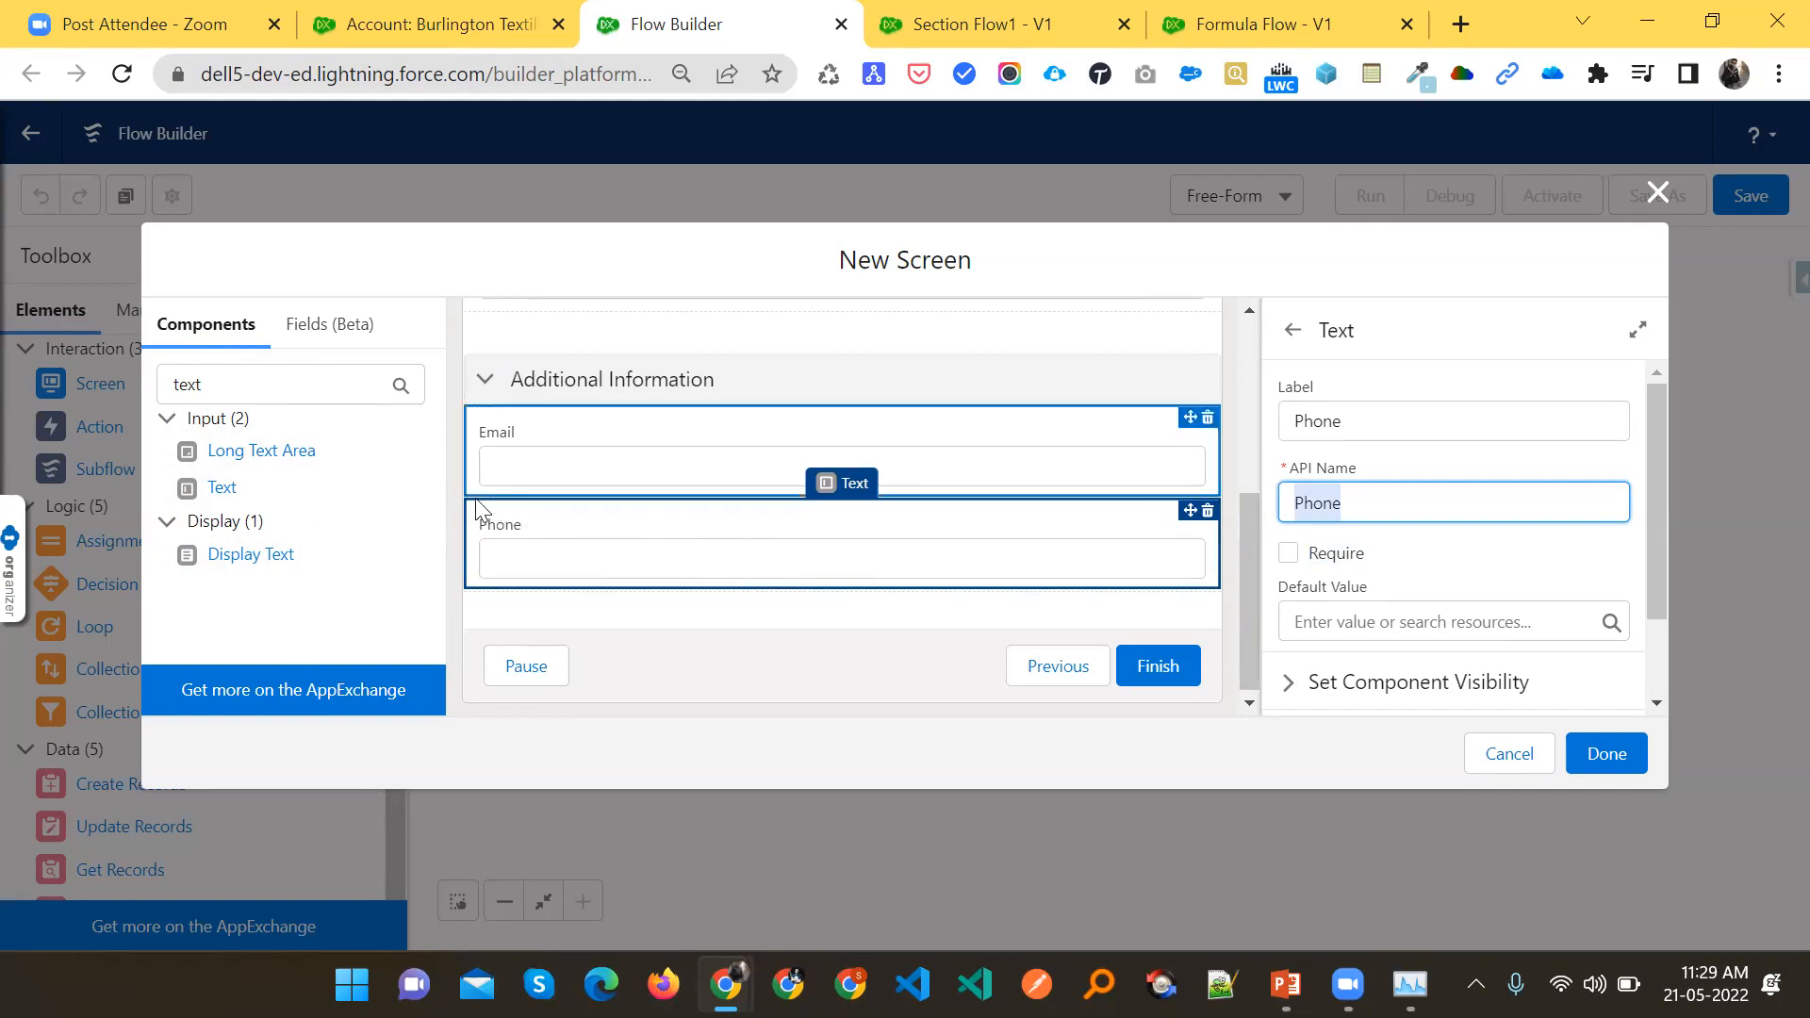
left_click_drag(224, 379, 146, 382)
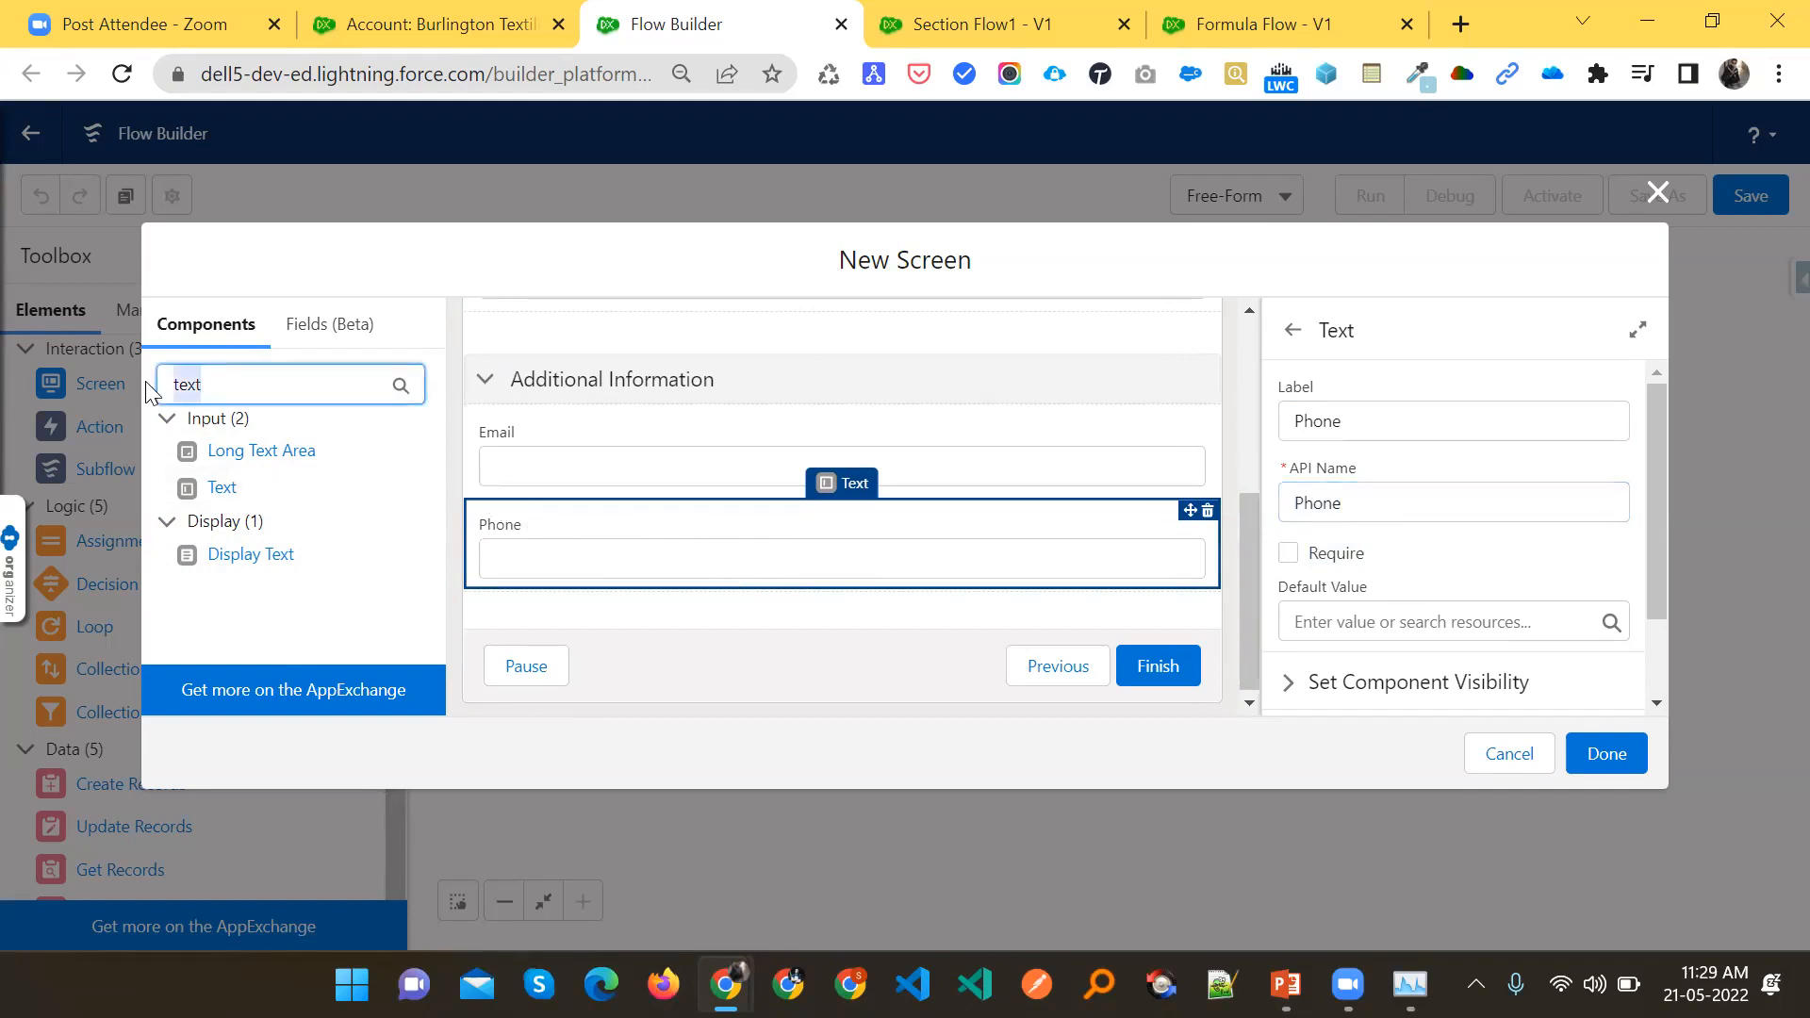
type("email")
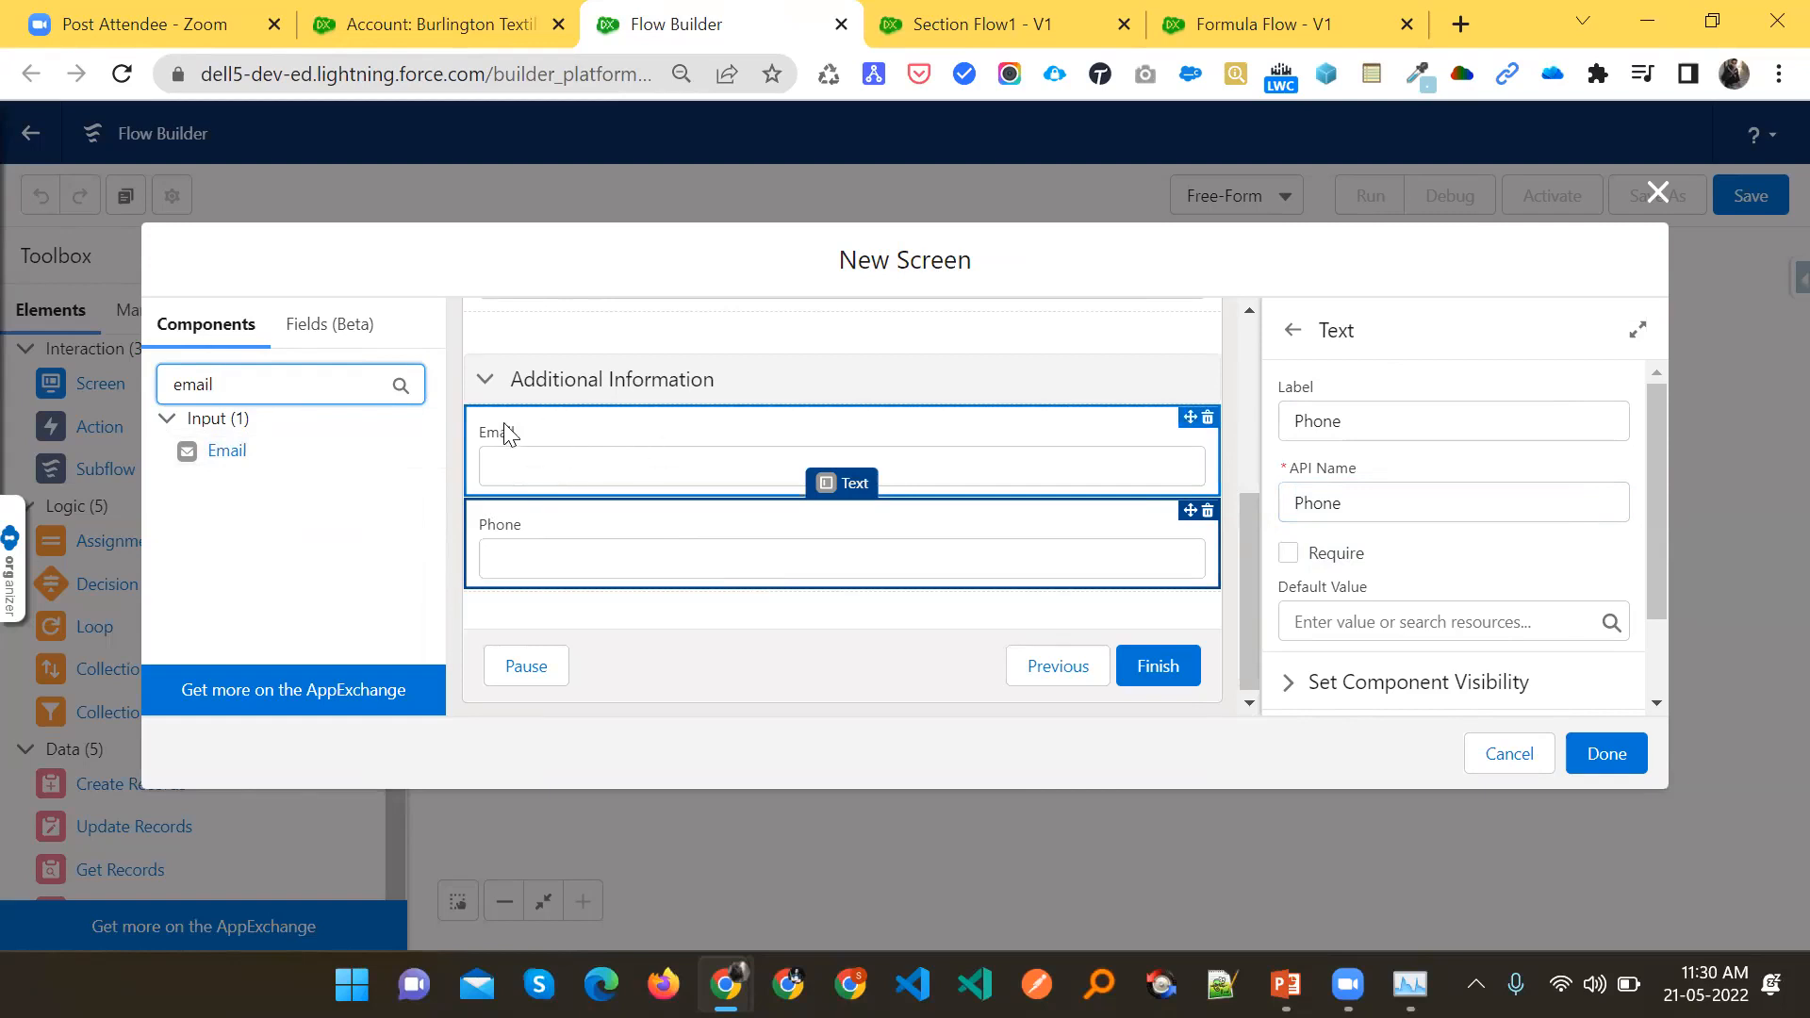
double_click(184, 384)
key("BackSpace")
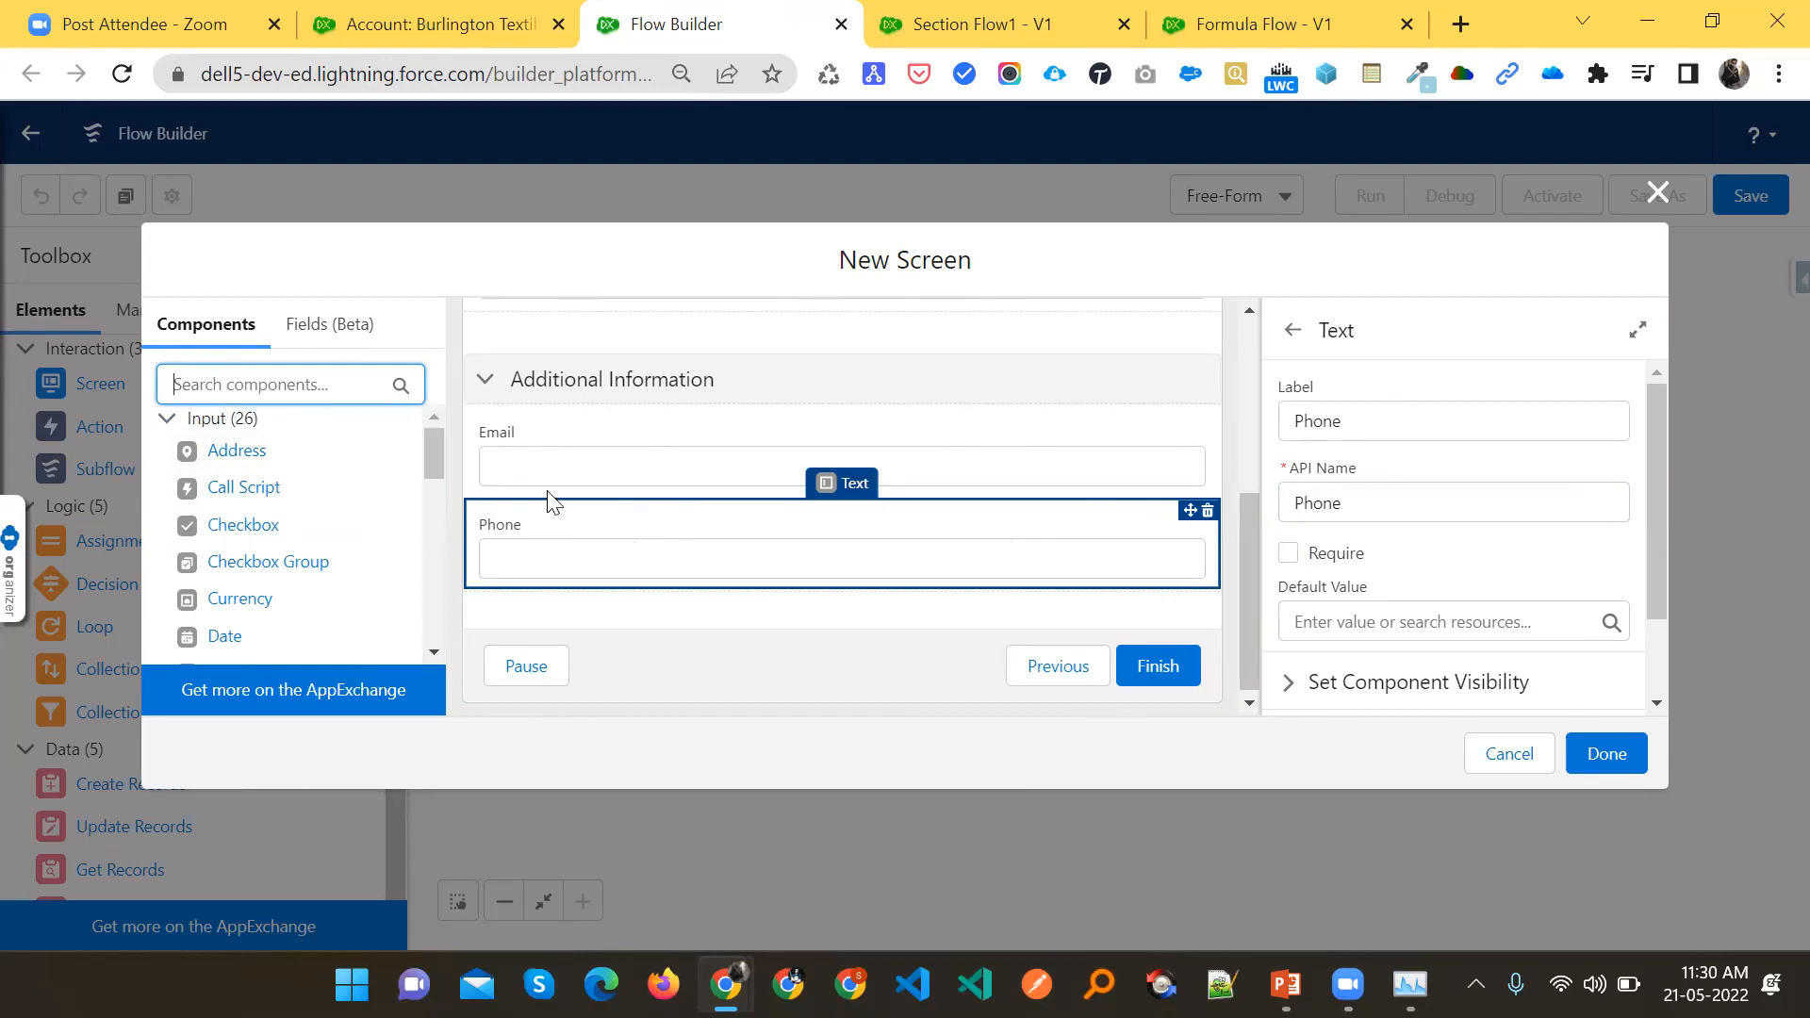
Finish the Registration Form screen, place its element below Start and connect Start to it
left_click(1606, 751)
left_click_drag(1054, 459, 1102, 534)
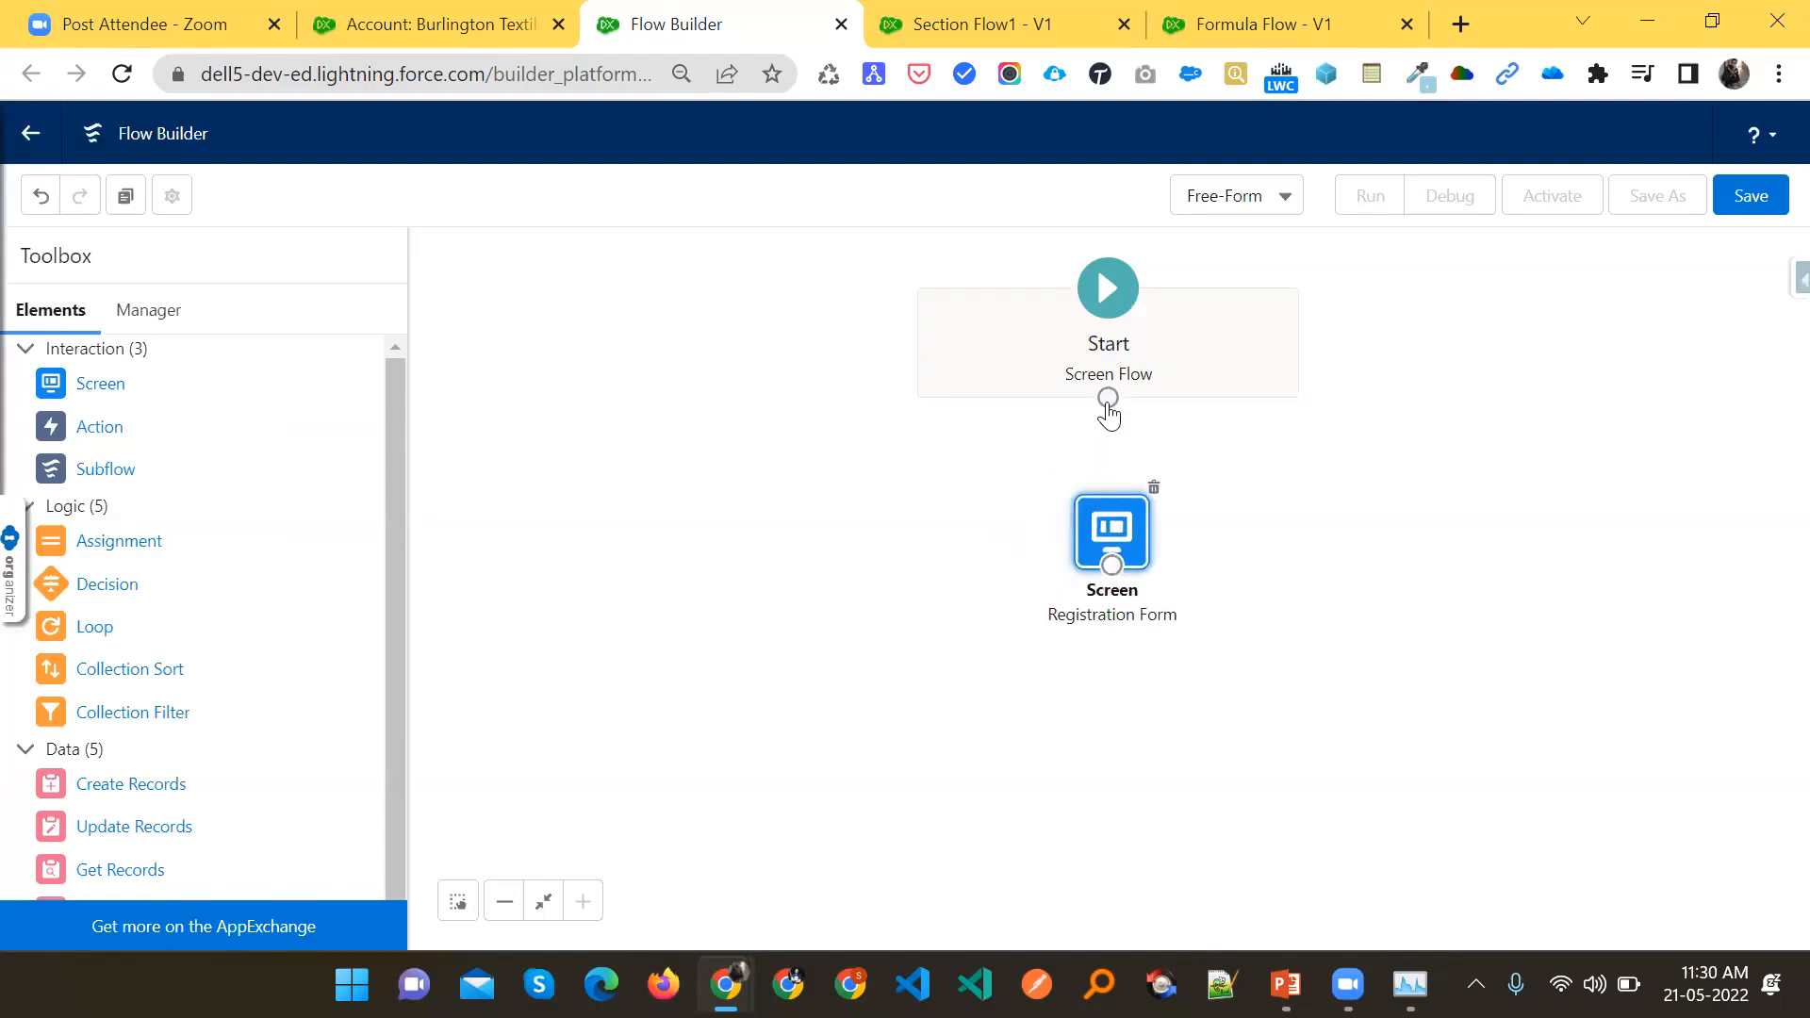
left_click_drag(1107, 397, 1109, 532)
Try to save the flow with the label Section Screen Flow and the description "This is Section Screen."
left_click(1741, 200)
left_click(619, 438)
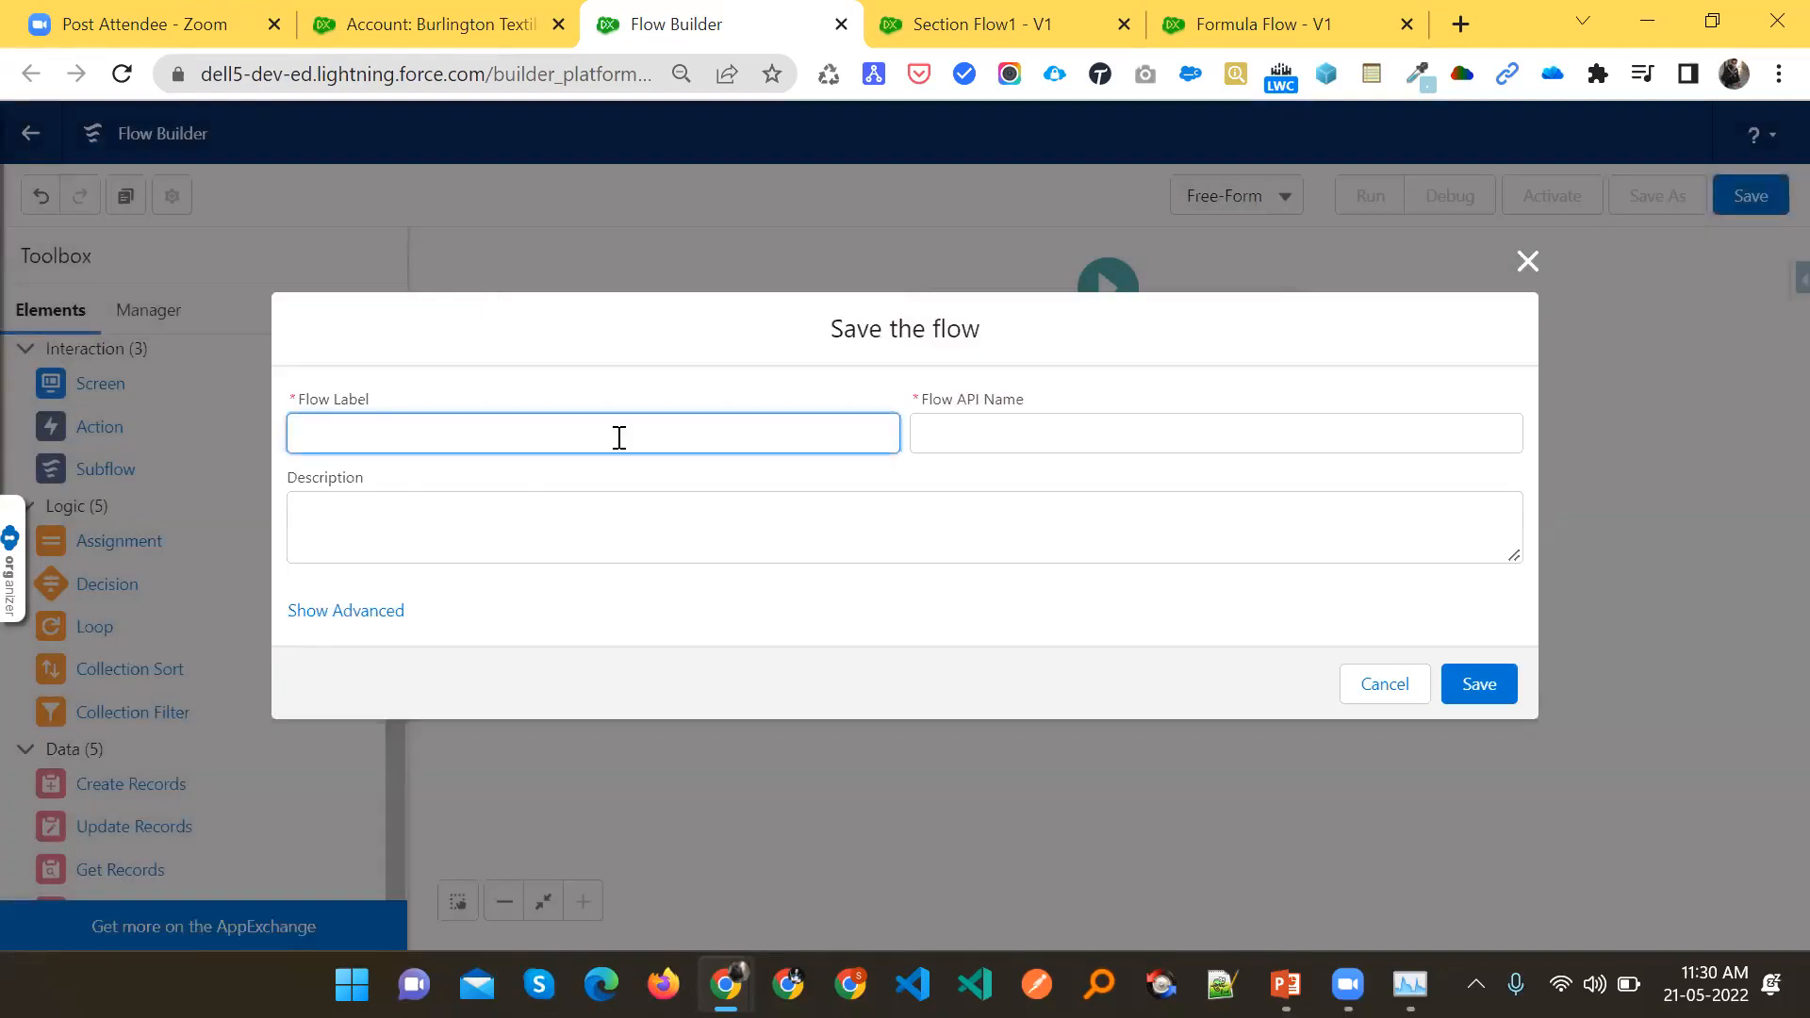
type("Section Screen Flow")
key("Tab")
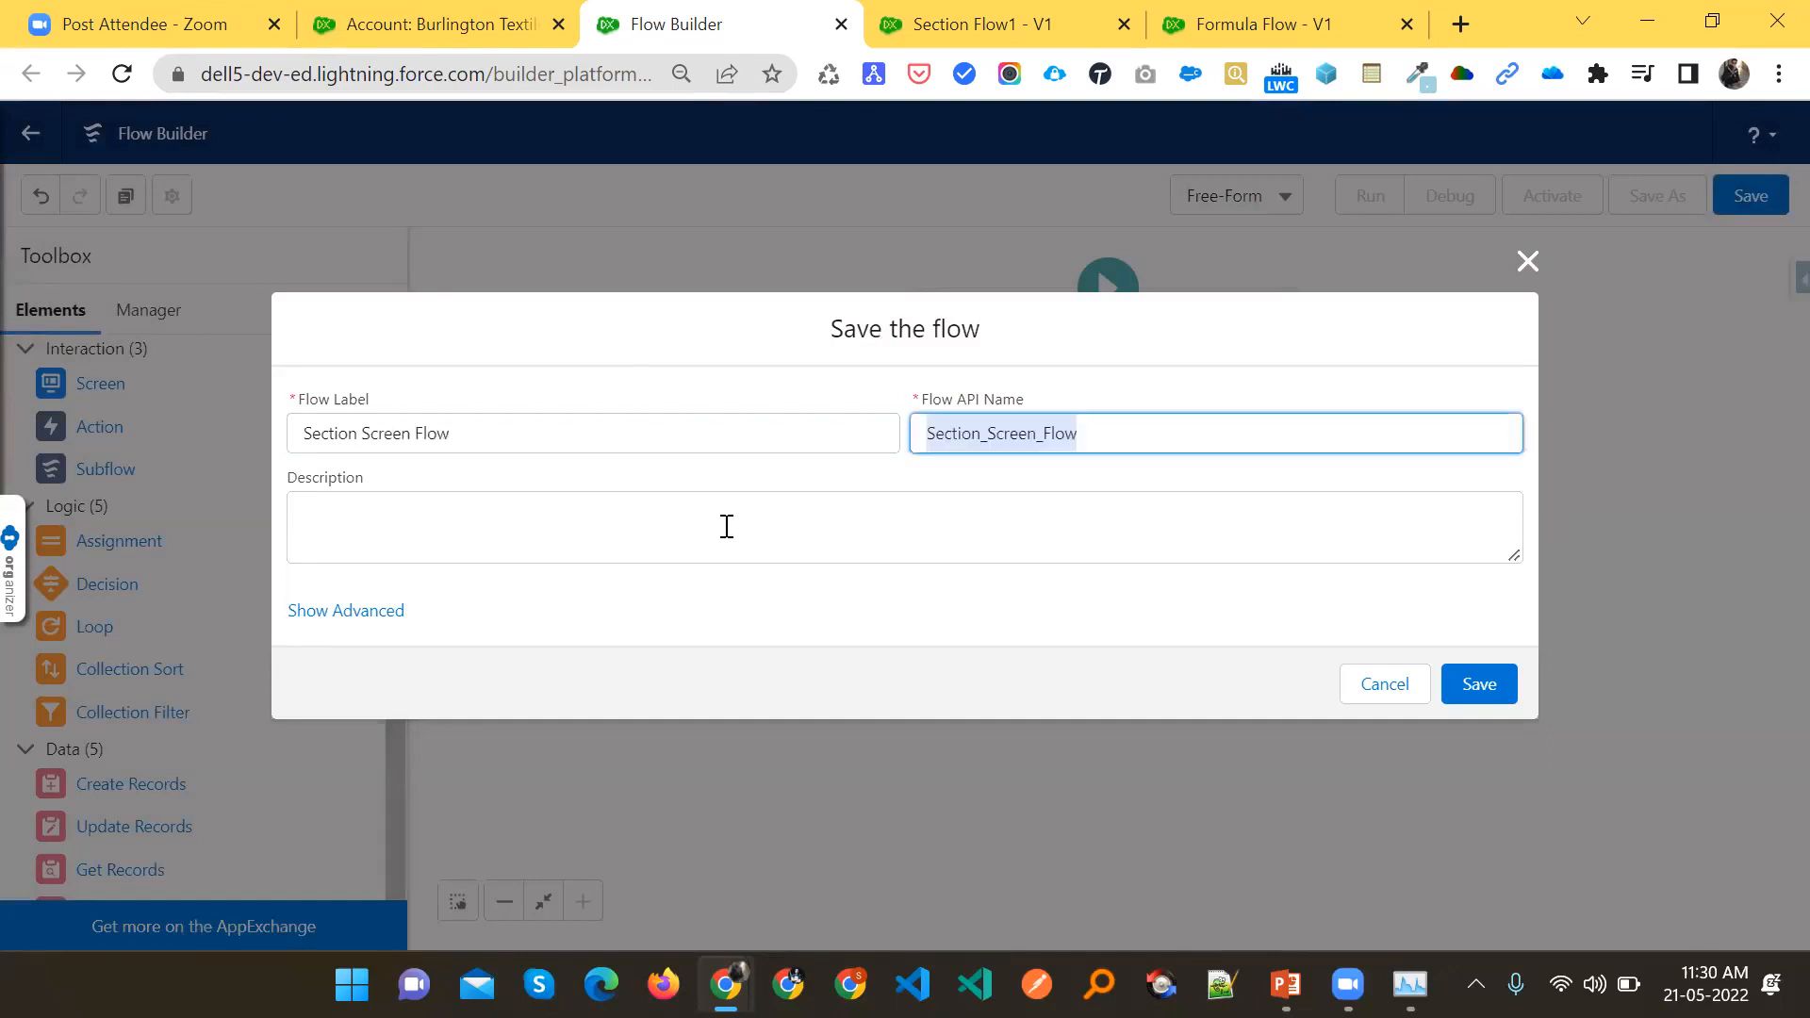
left_click(406, 523)
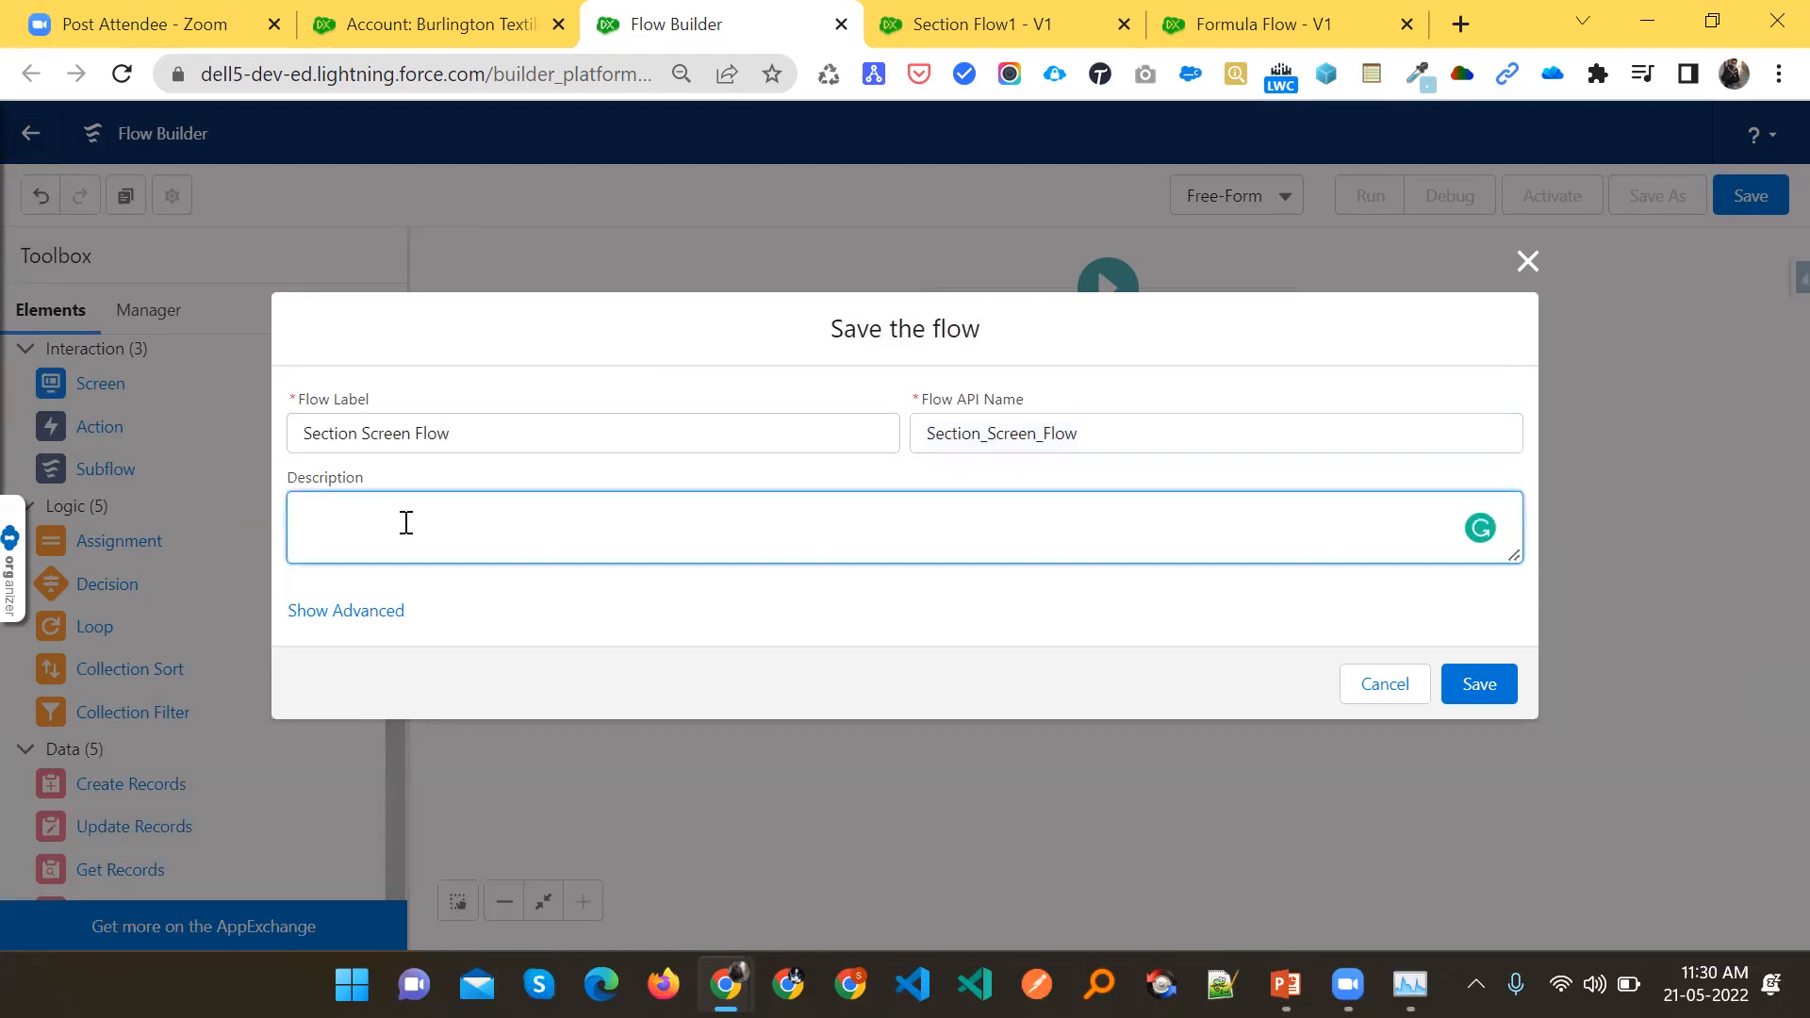
type("This is Section Screen")
left_click_drag(597, 505, 256, 514)
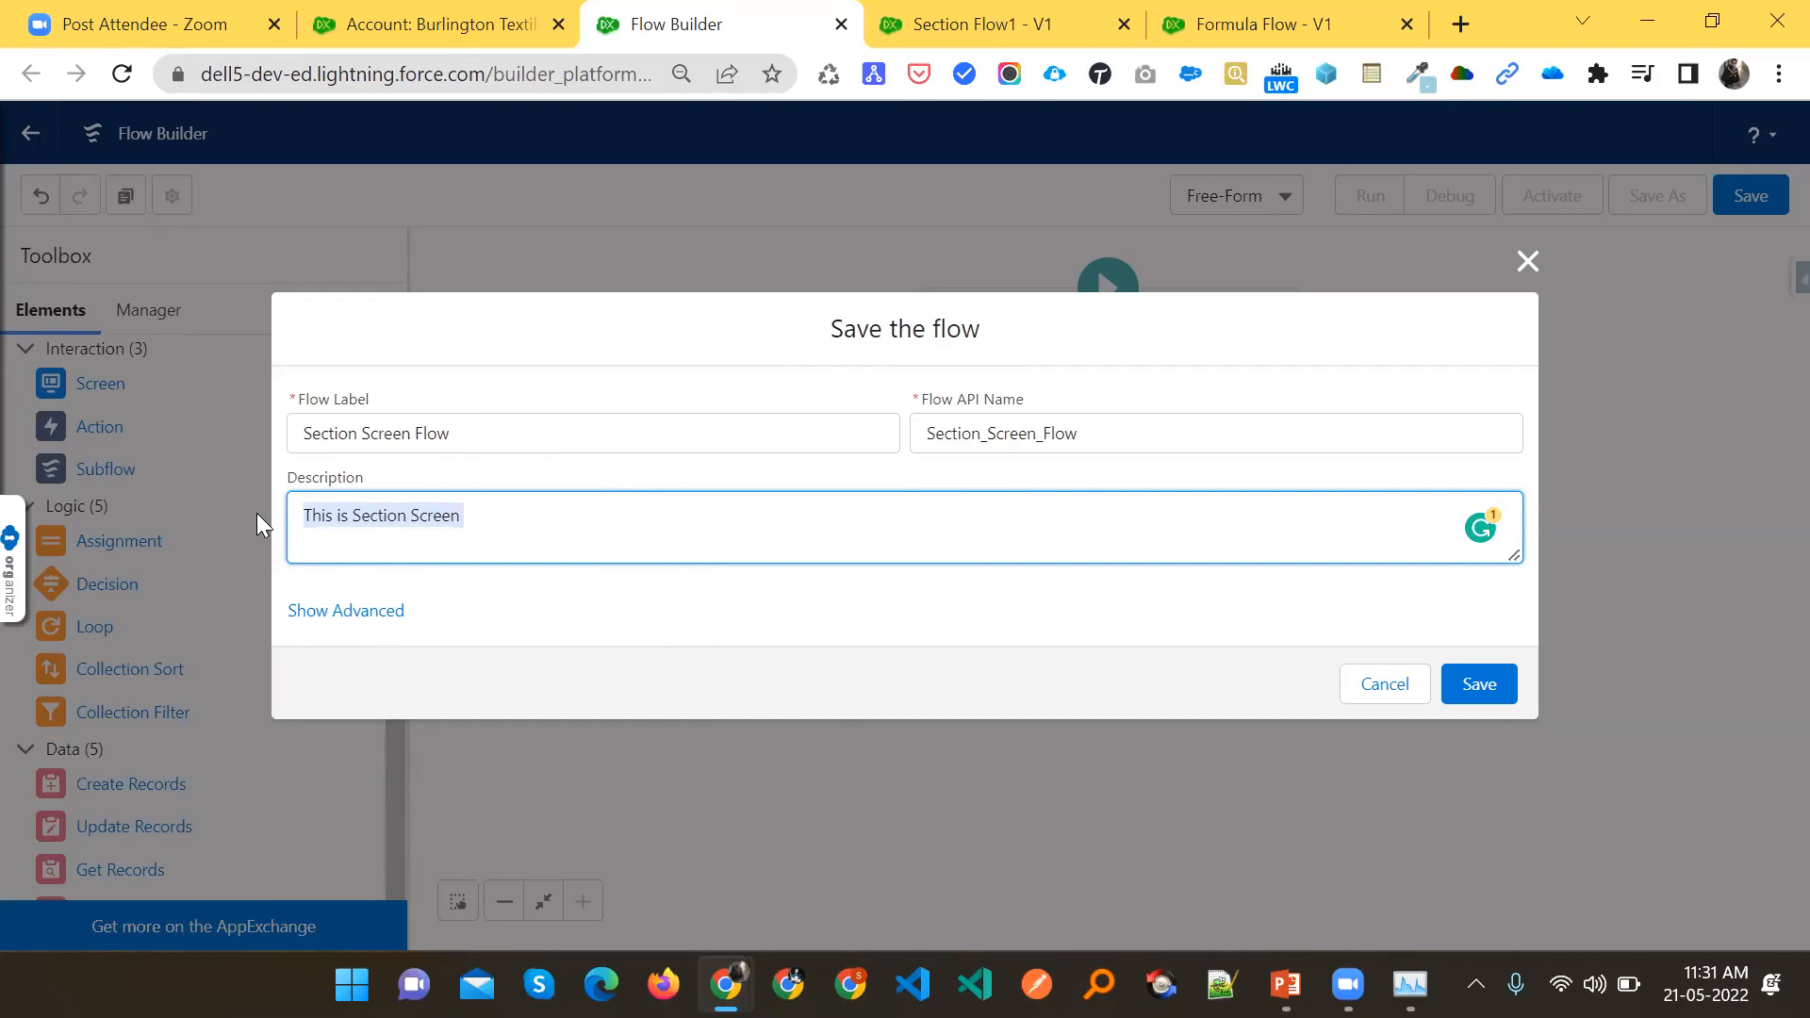
left_click(507, 512)
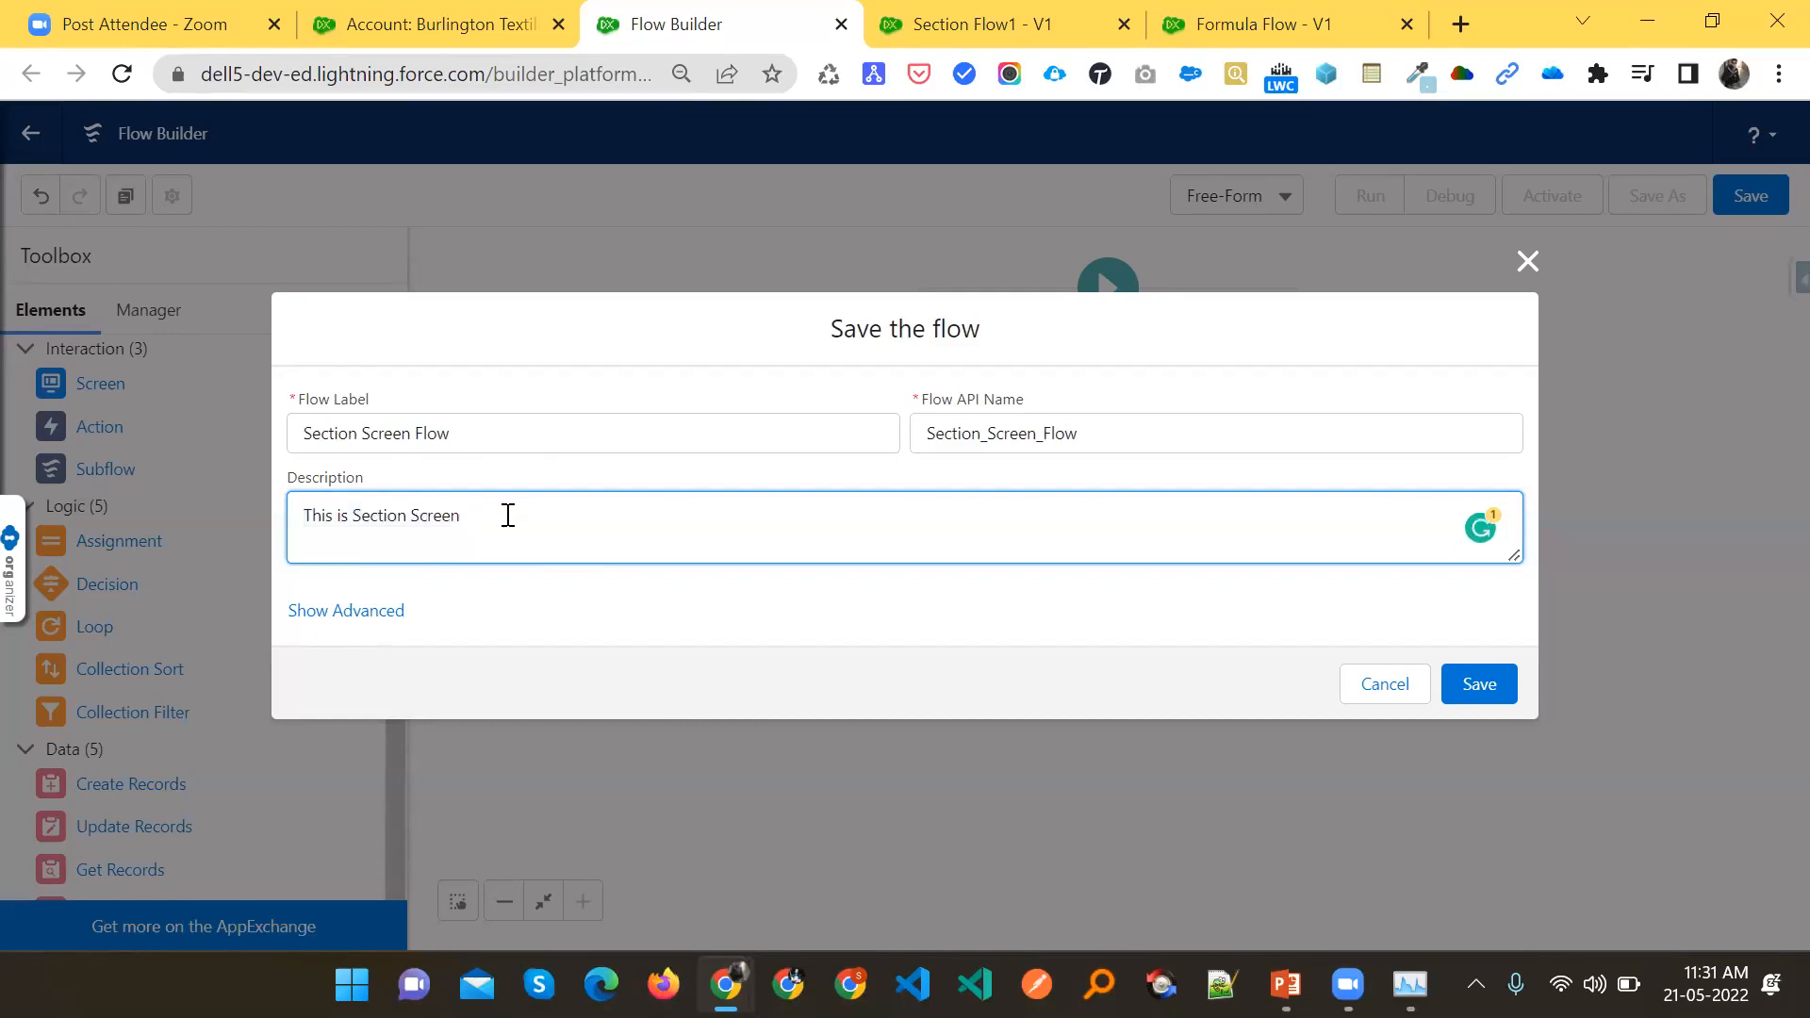
type(".")
left_click(1482, 686)
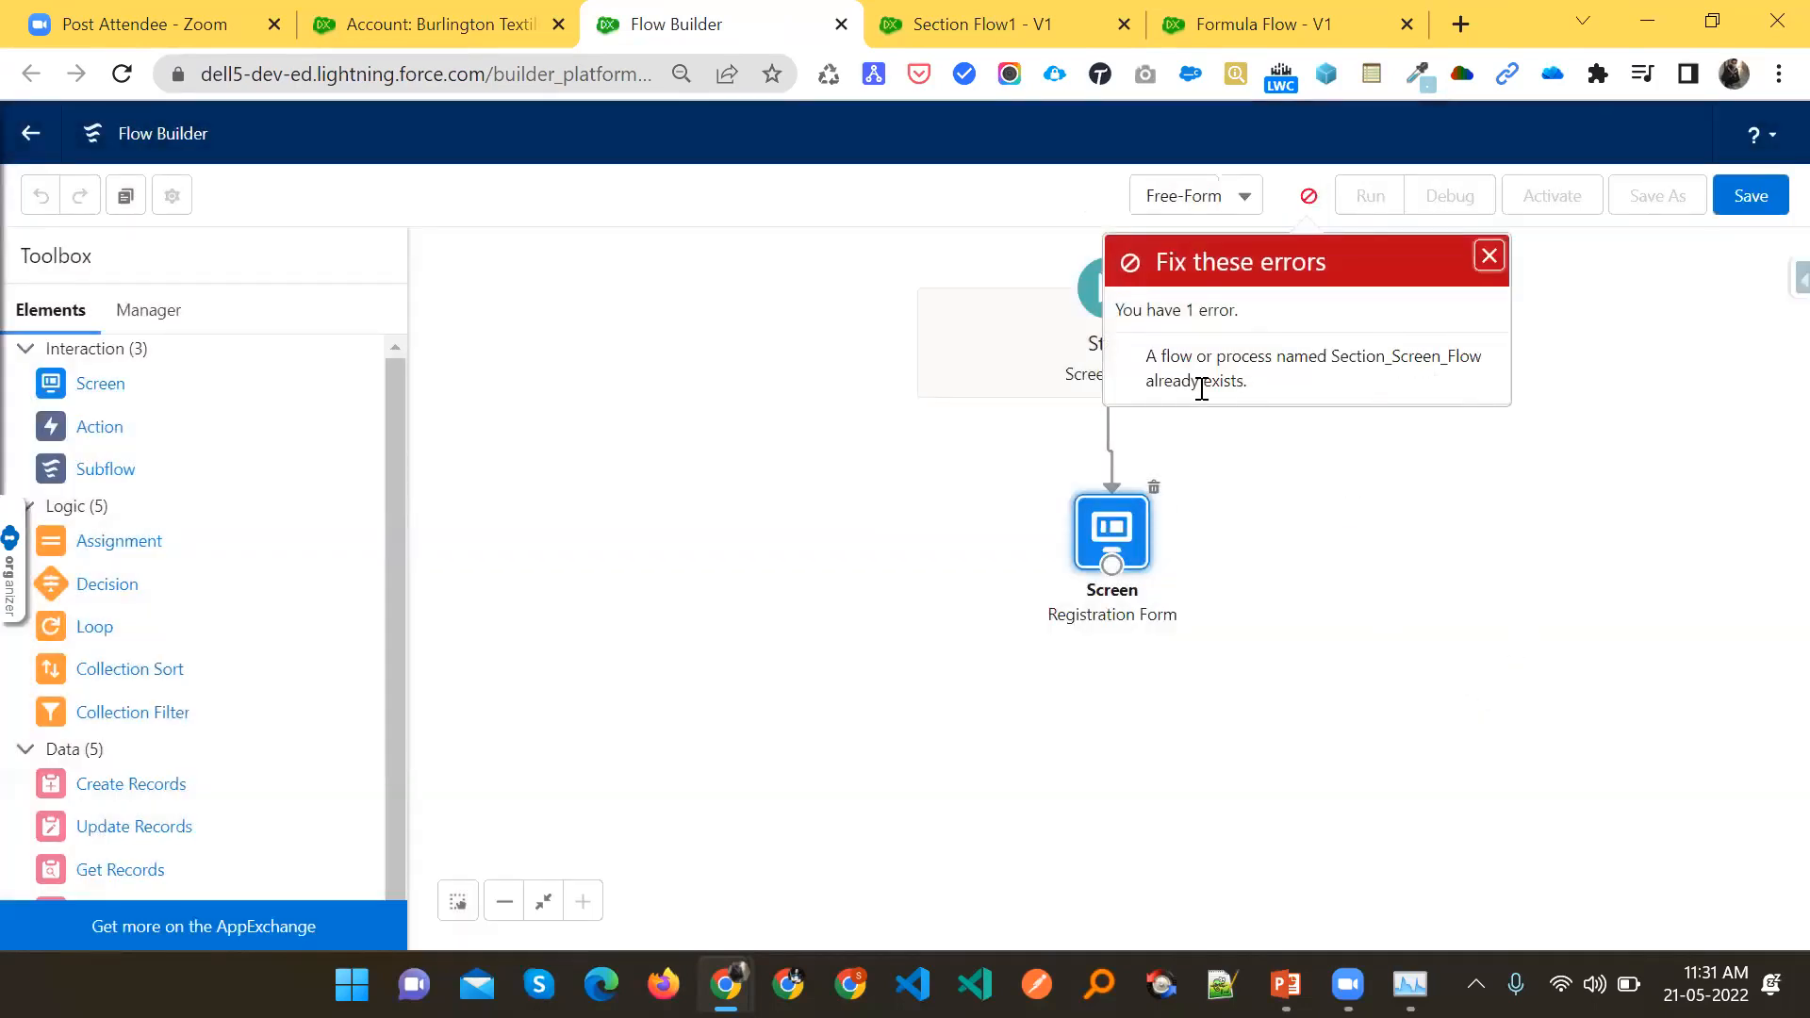
Save the flow with the label Section Screen Flow1 and the API name Section_Screen_Flow1
left_click(1741, 198)
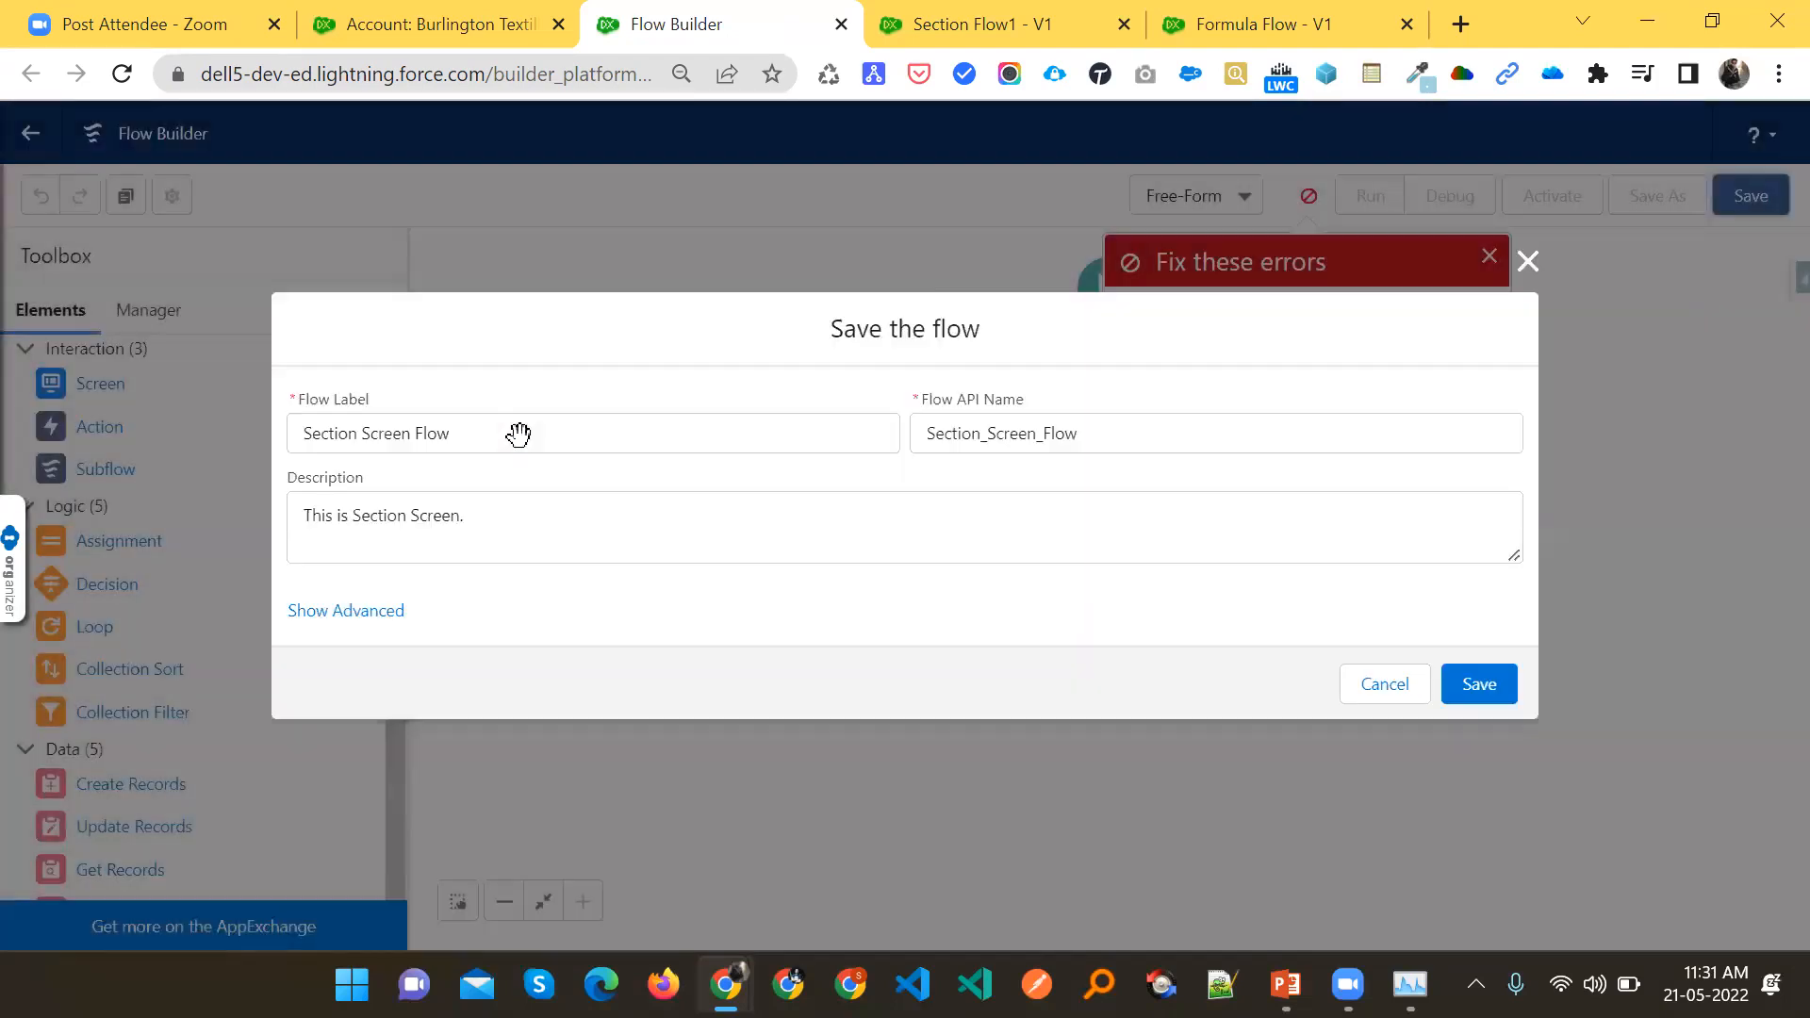
left_click(518, 433)
type("1")
left_click(1111, 432)
type("1")
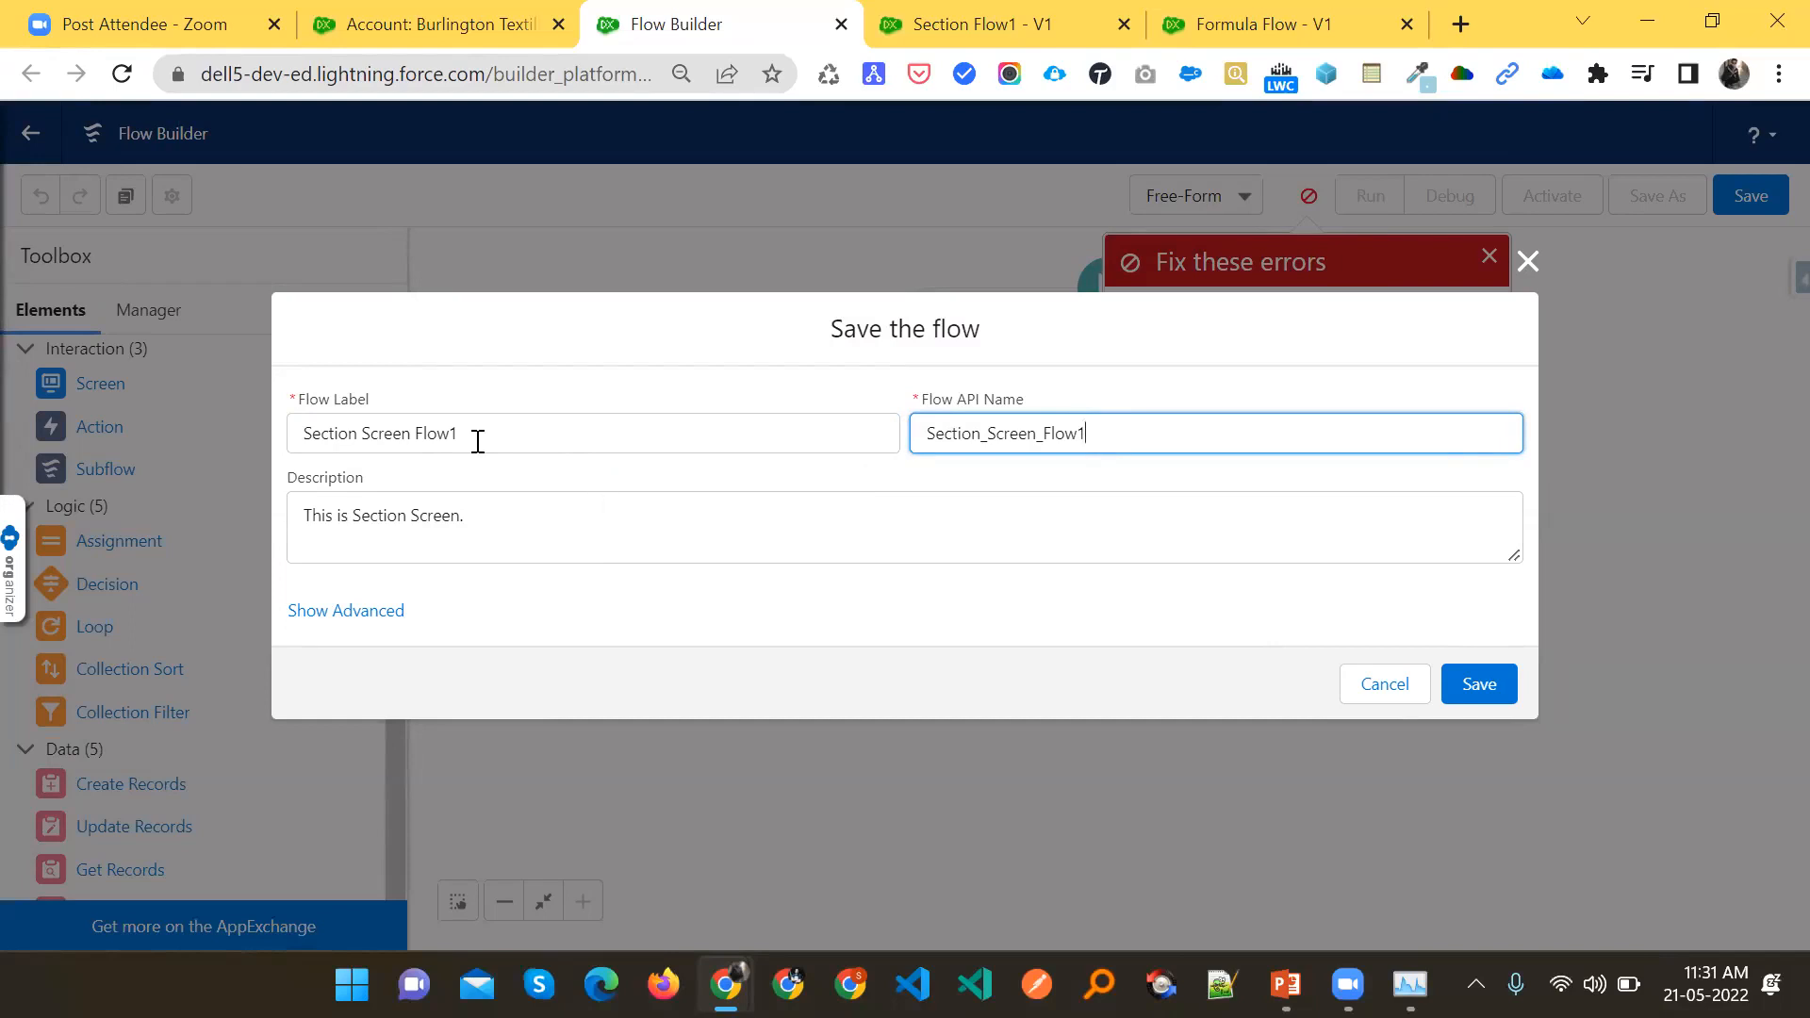
left_click(1476, 687)
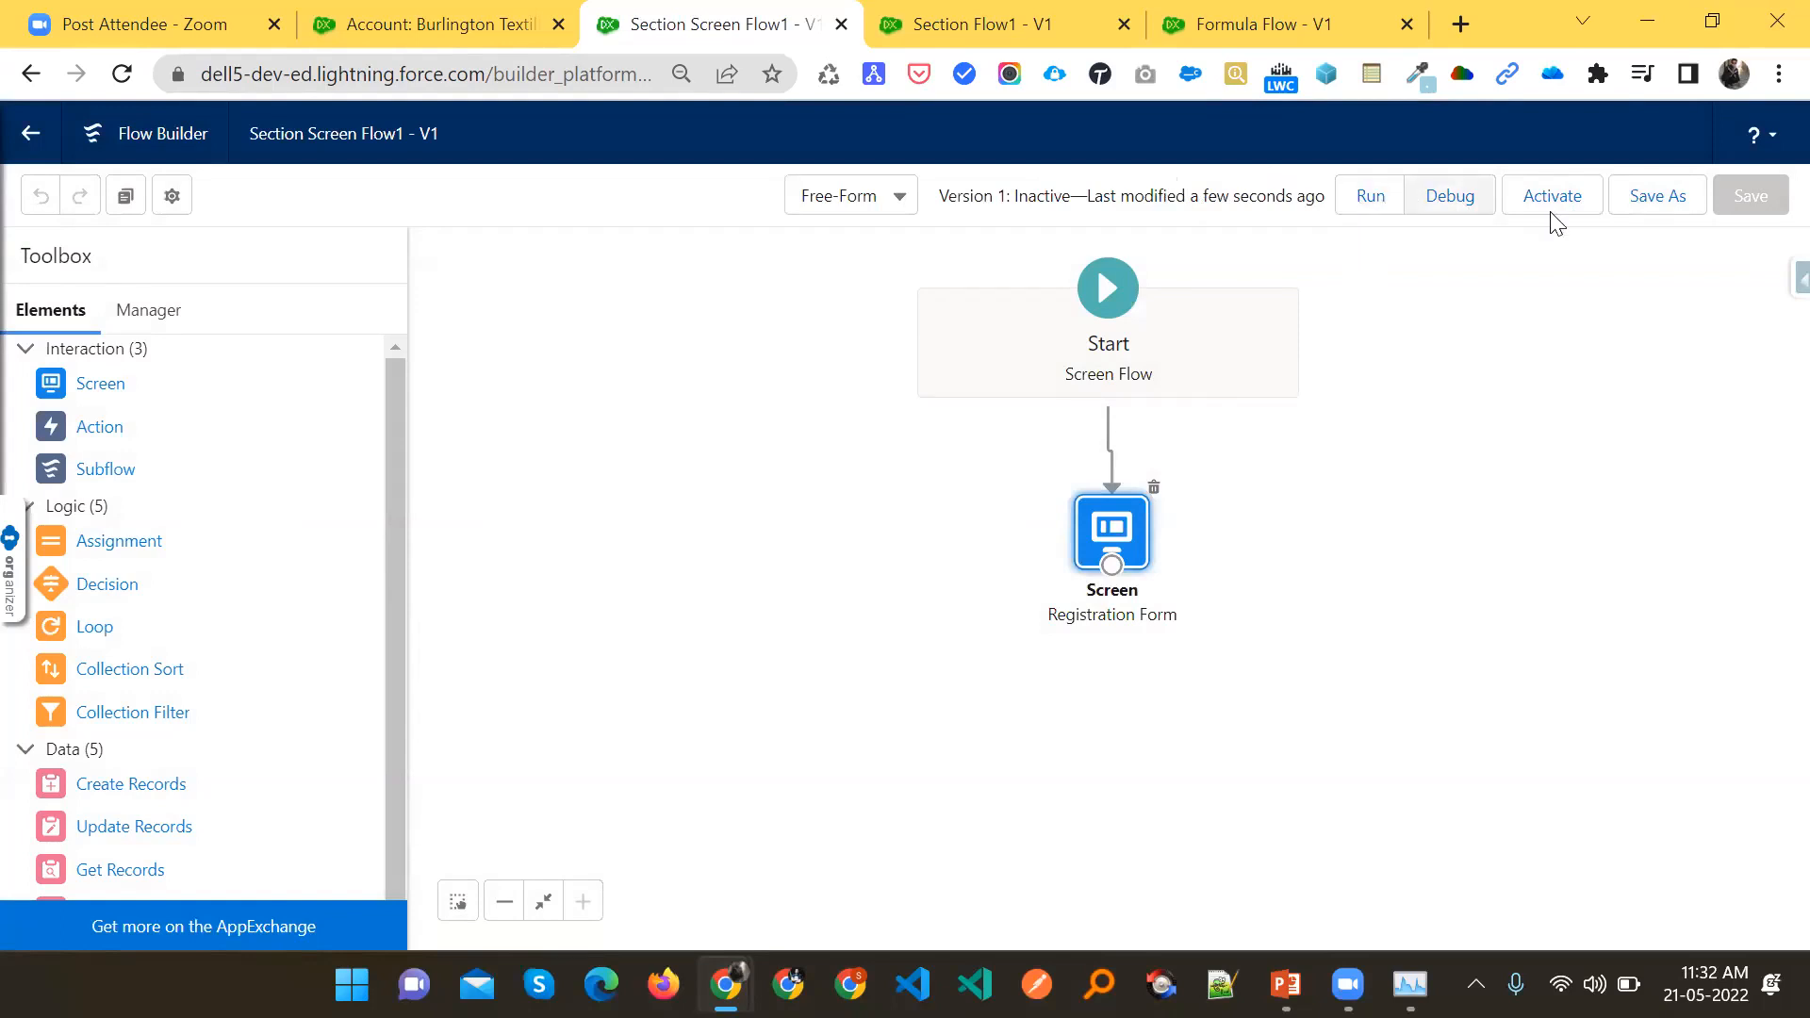
Run the flow and fill in the student's first name, last name, email and phone
left_click(1370, 198)
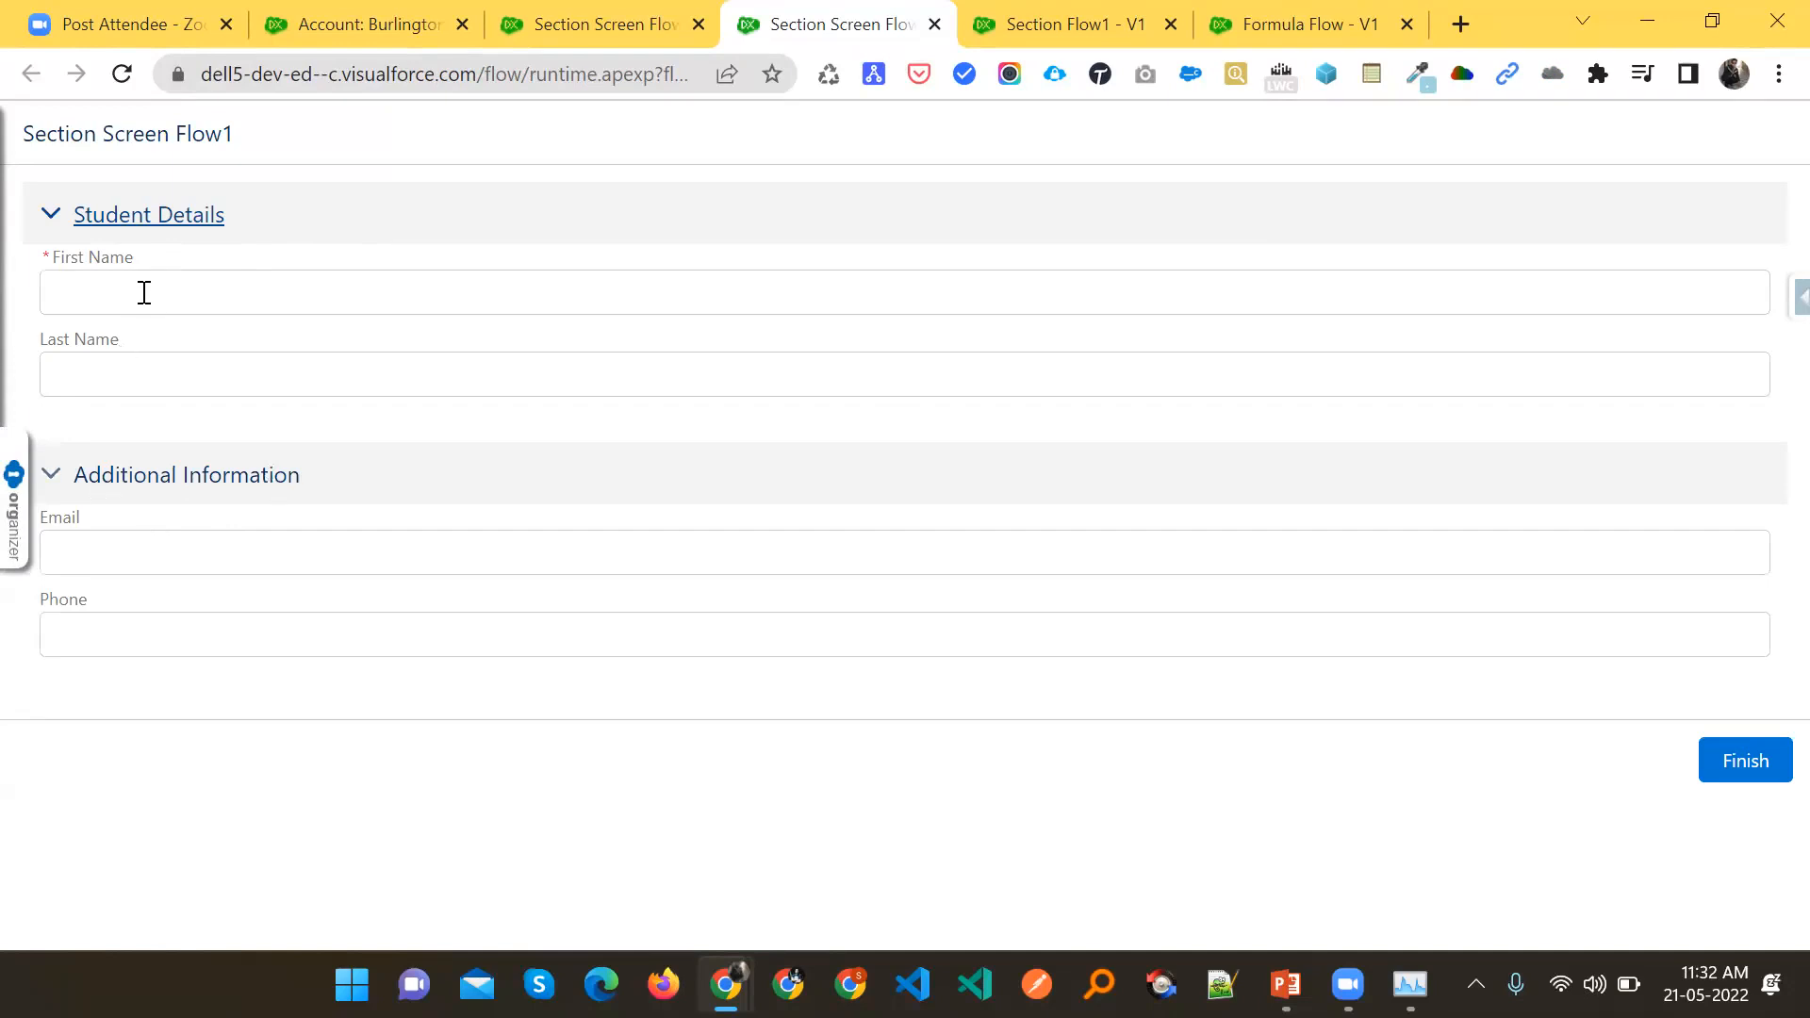
left_click(834, 304)
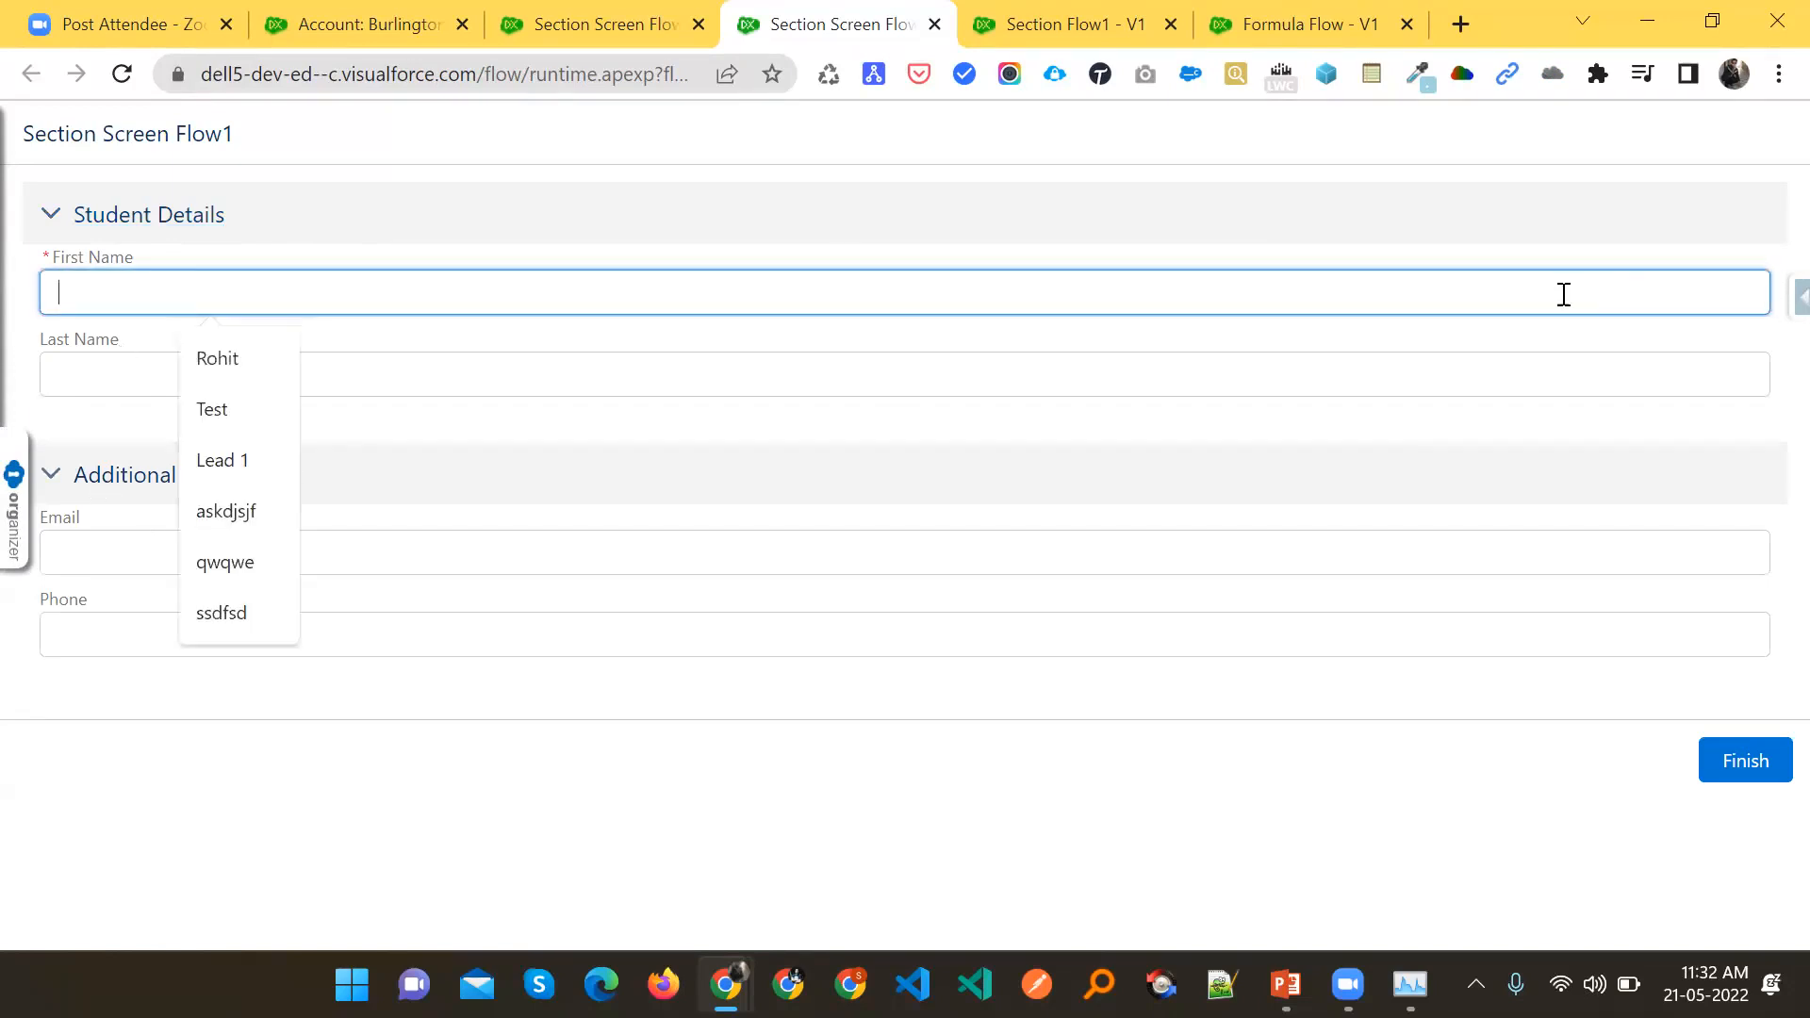
left_click(230, 360)
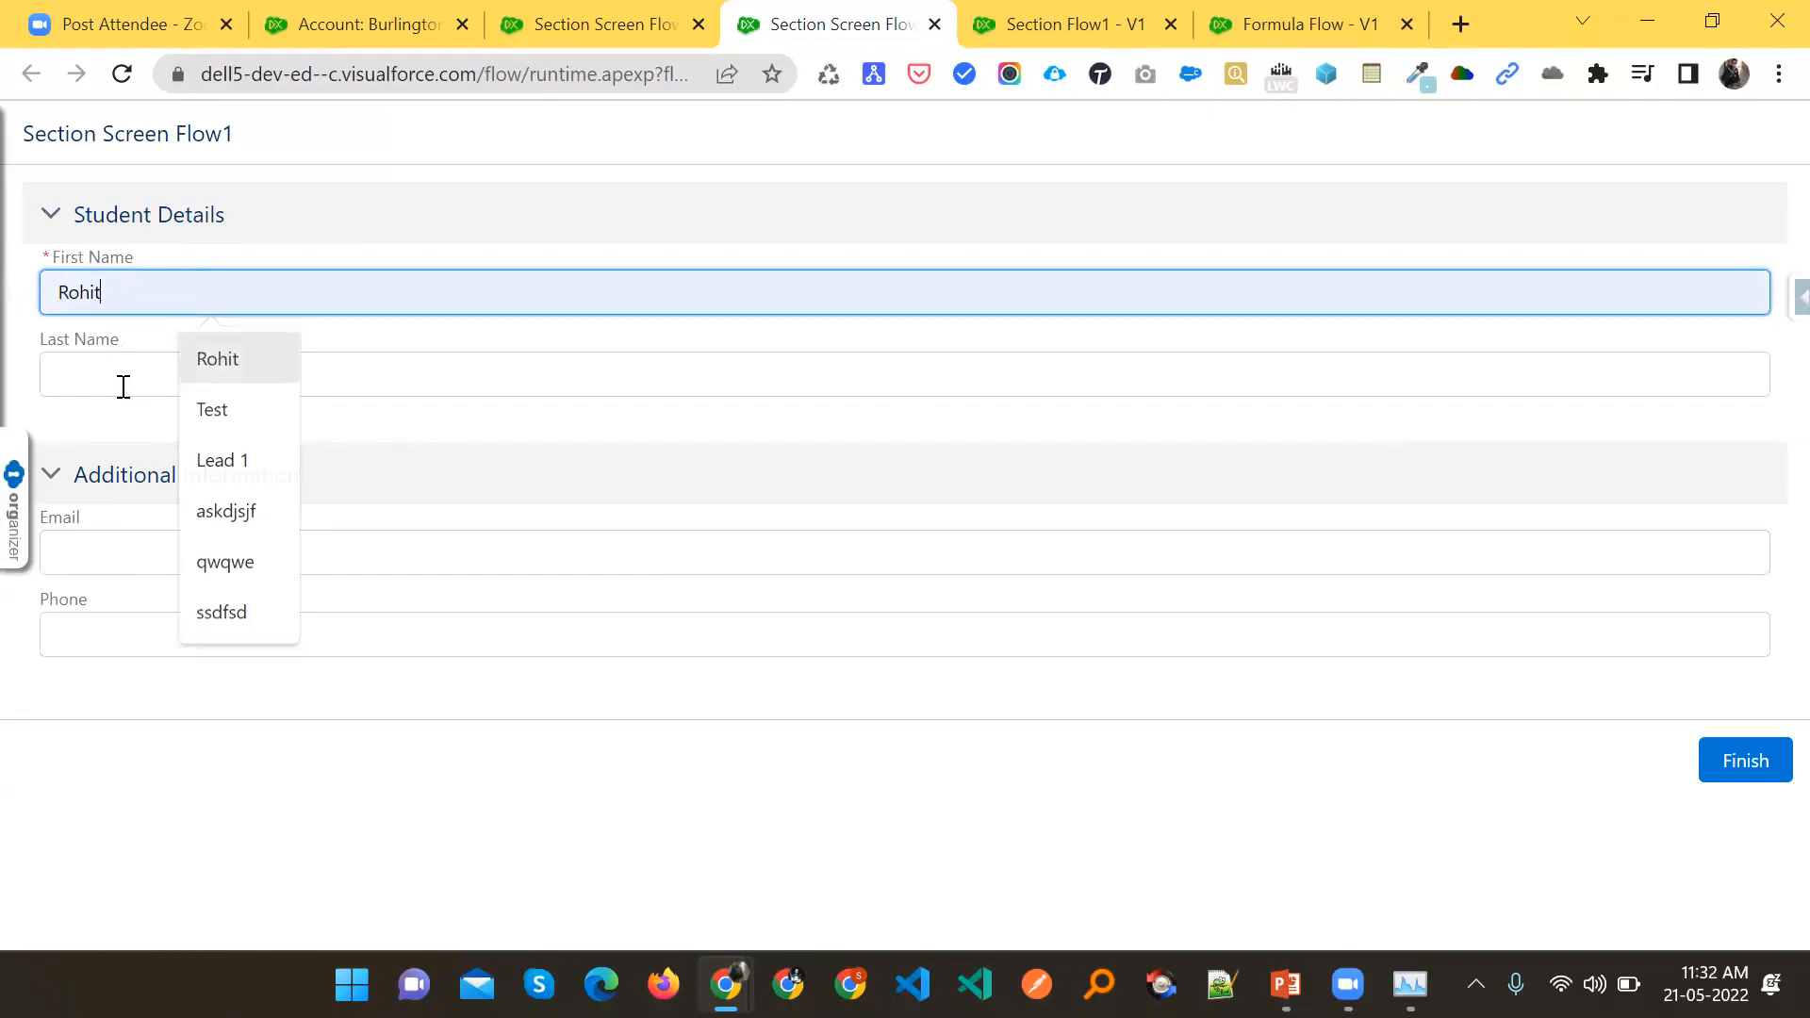
left_click(122, 388)
left_click(203, 438)
left_click(75, 537)
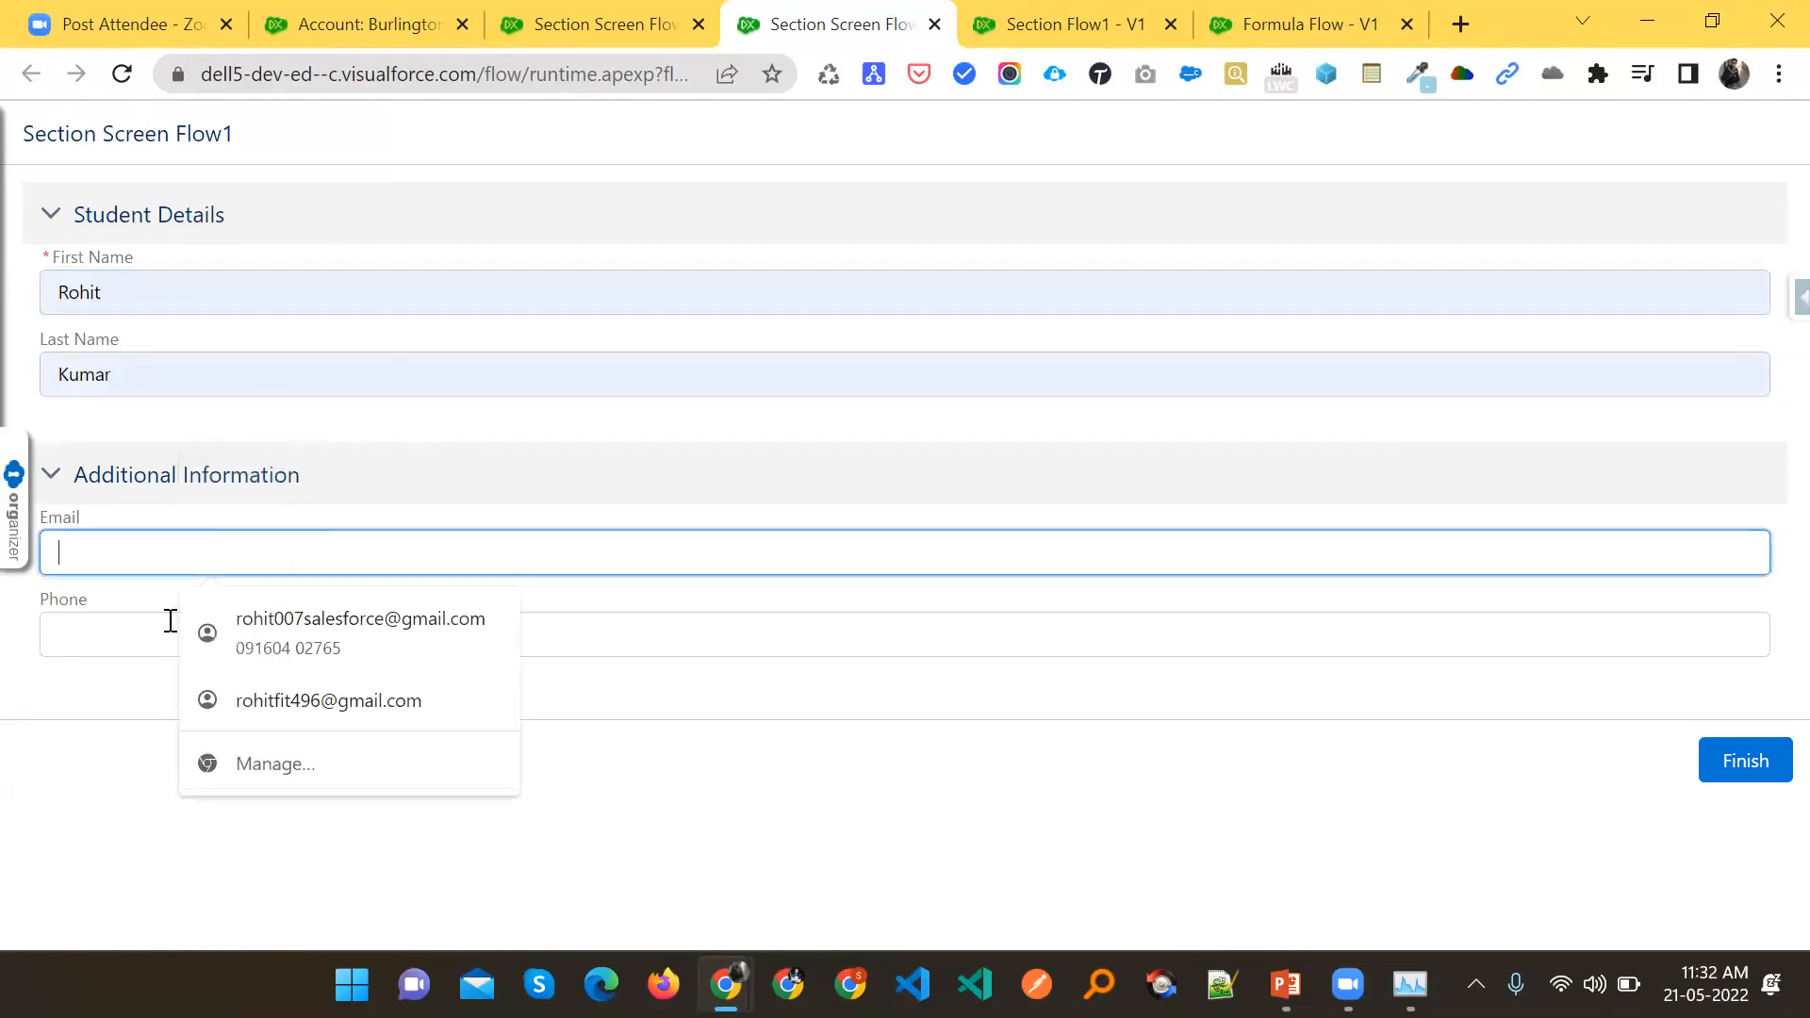
left_click(250, 635)
left_click(234, 734)
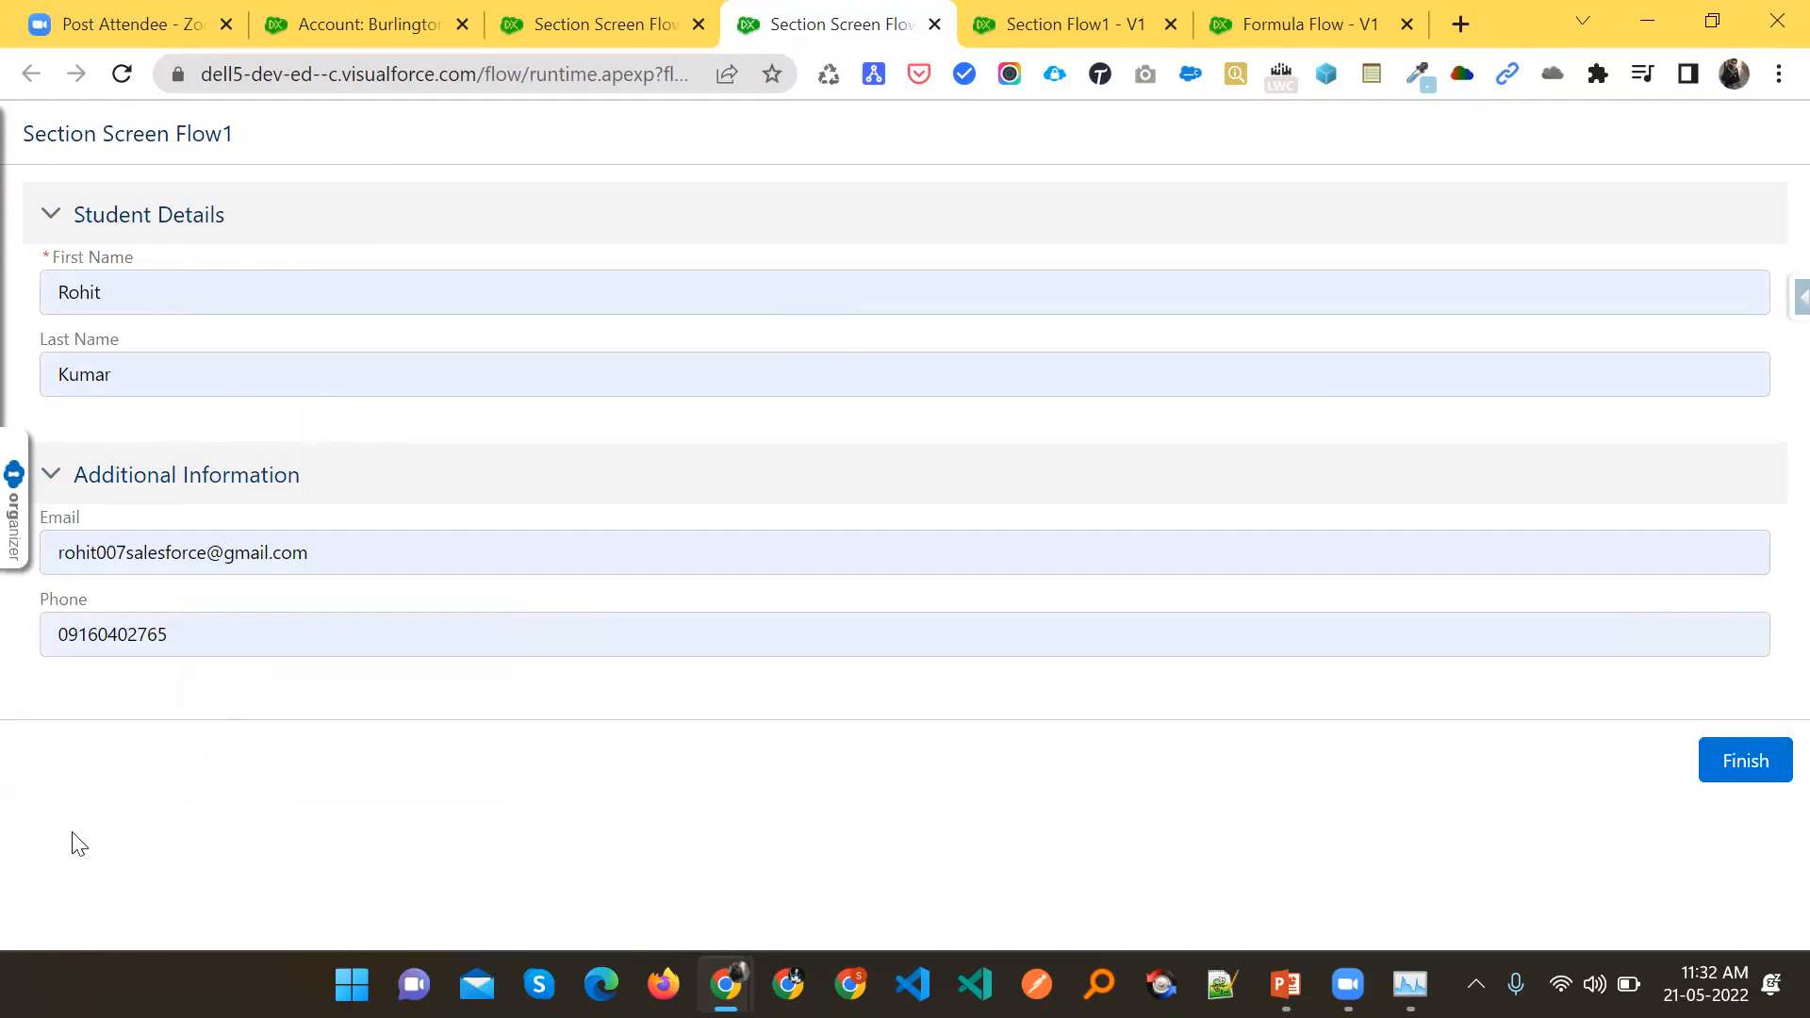
Collapse and expand the Student Details and Additional Information sections to check their header behaviour in the running flow
left_click(53, 211)
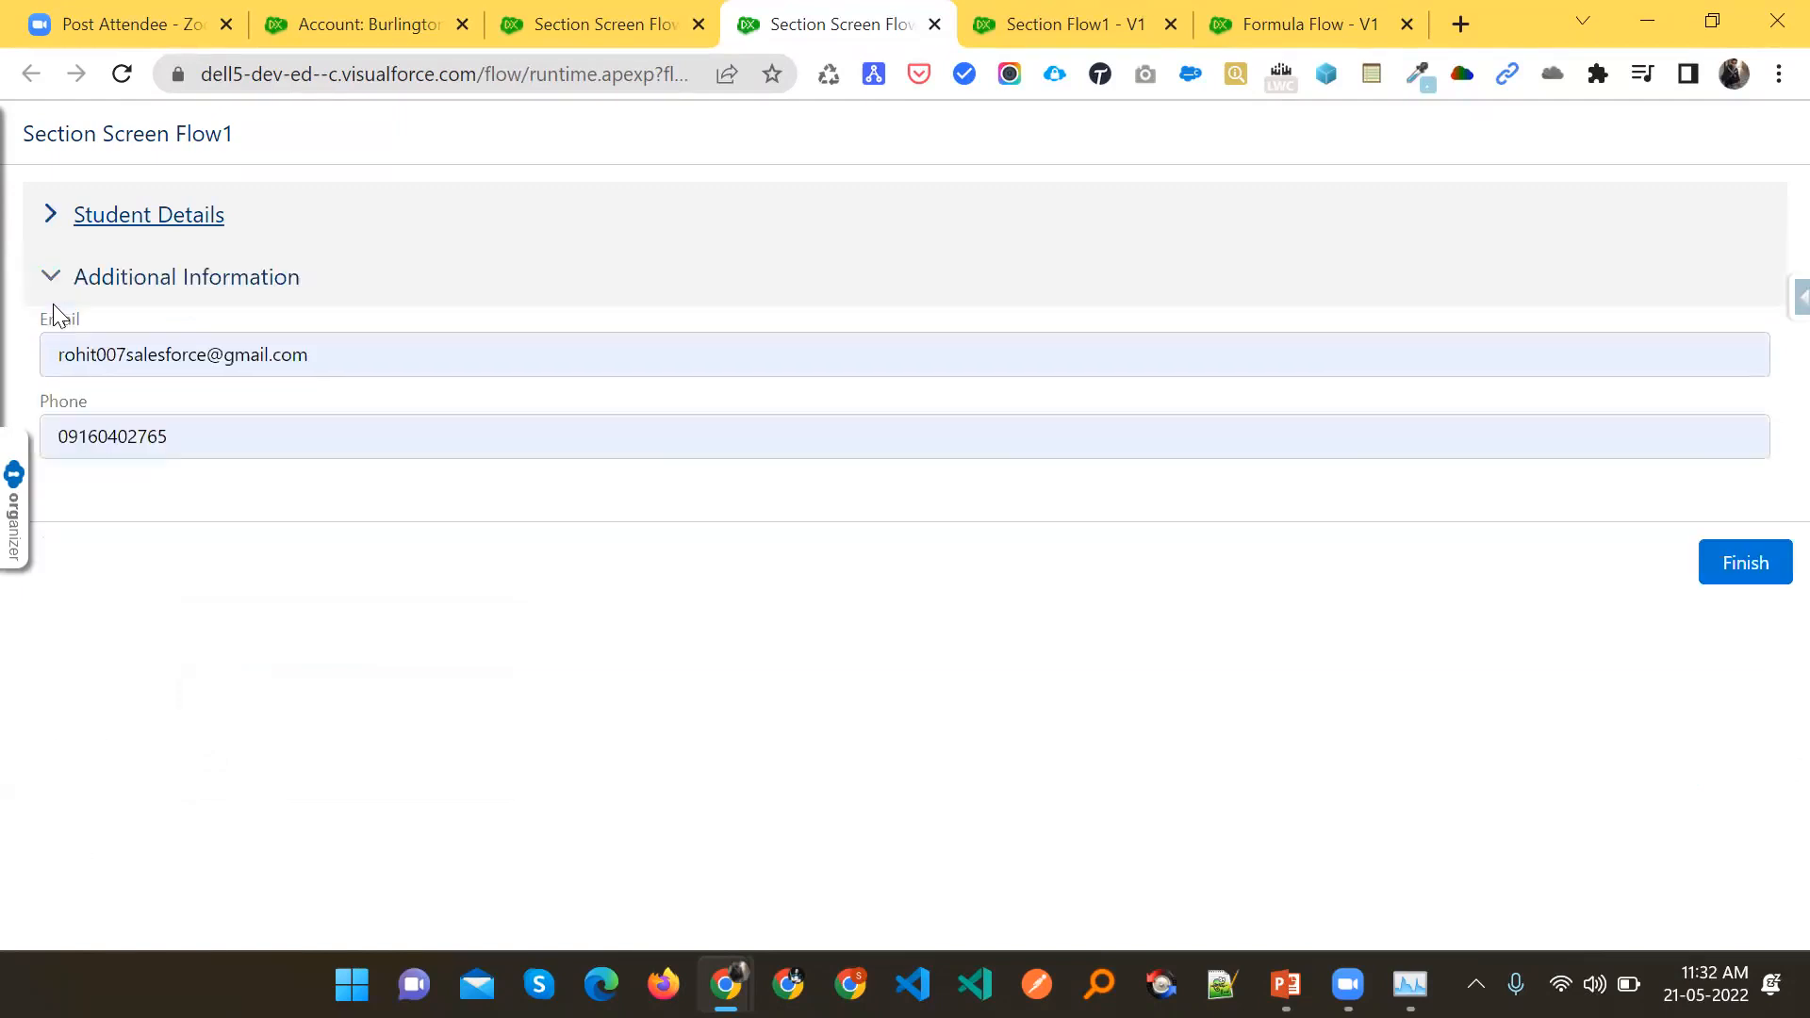
left_click(54, 277)
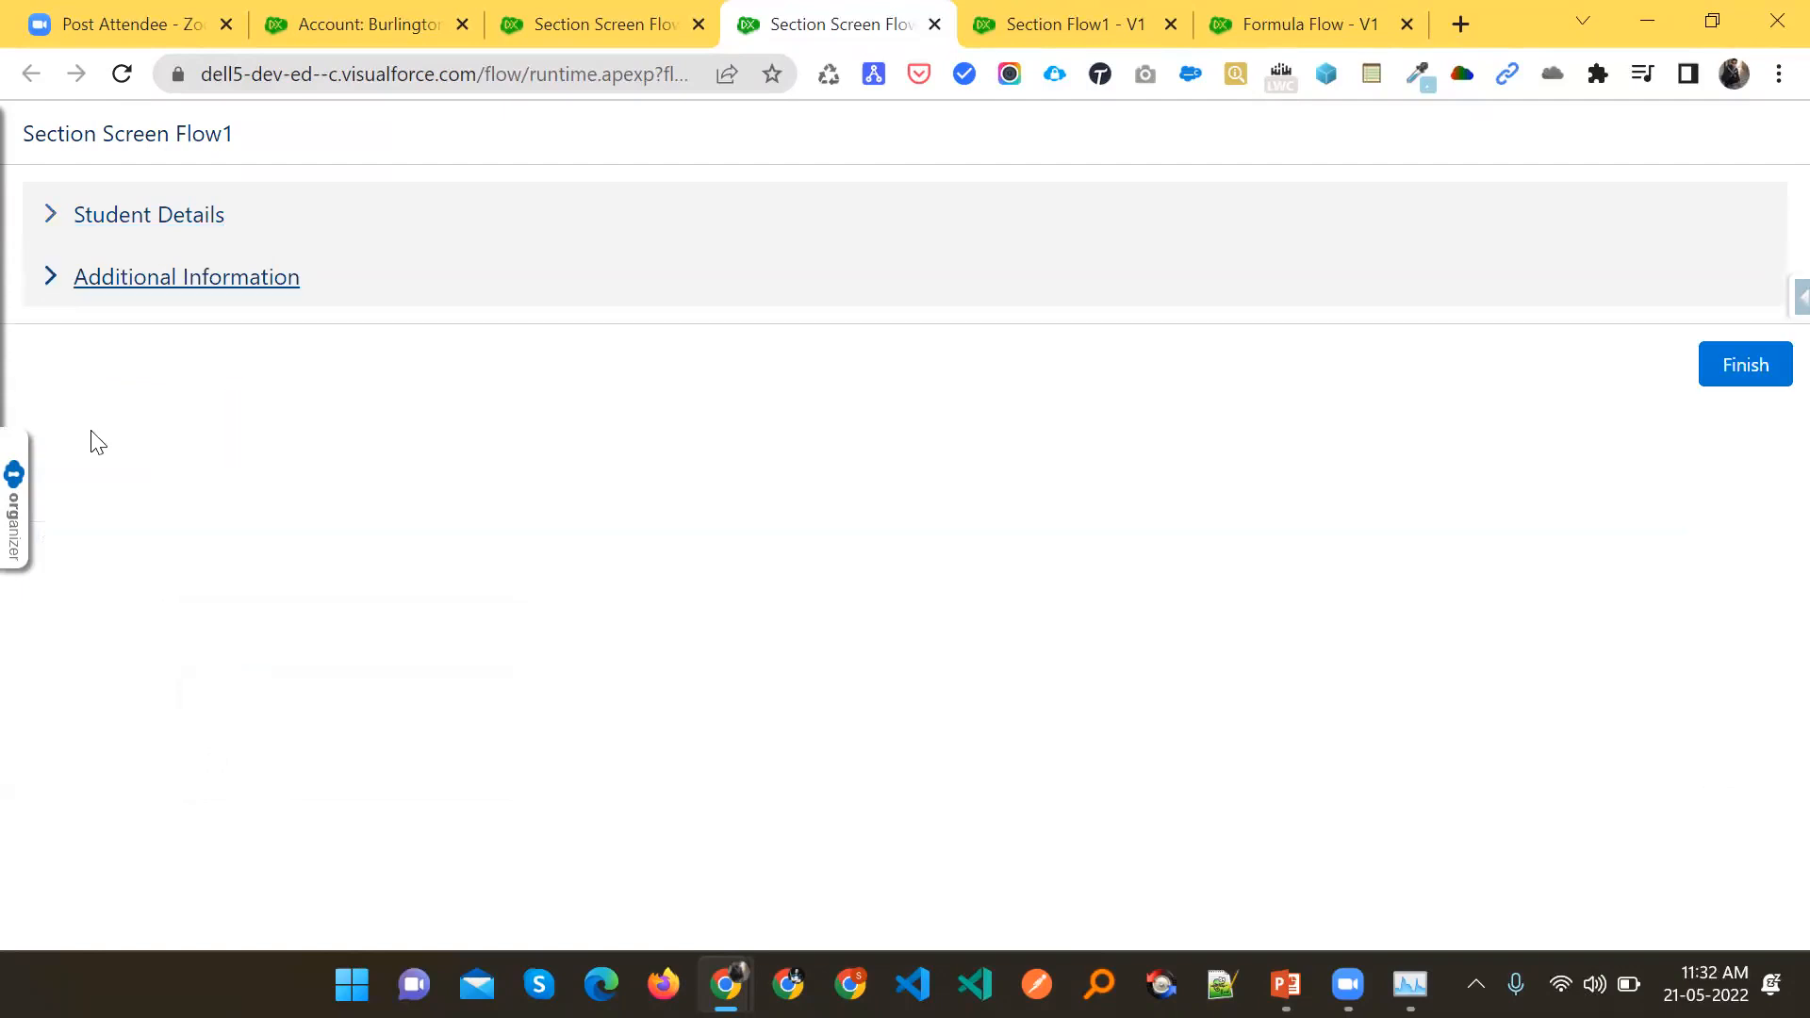
left_click(47, 217)
left_click(45, 219)
left_click(50, 277)
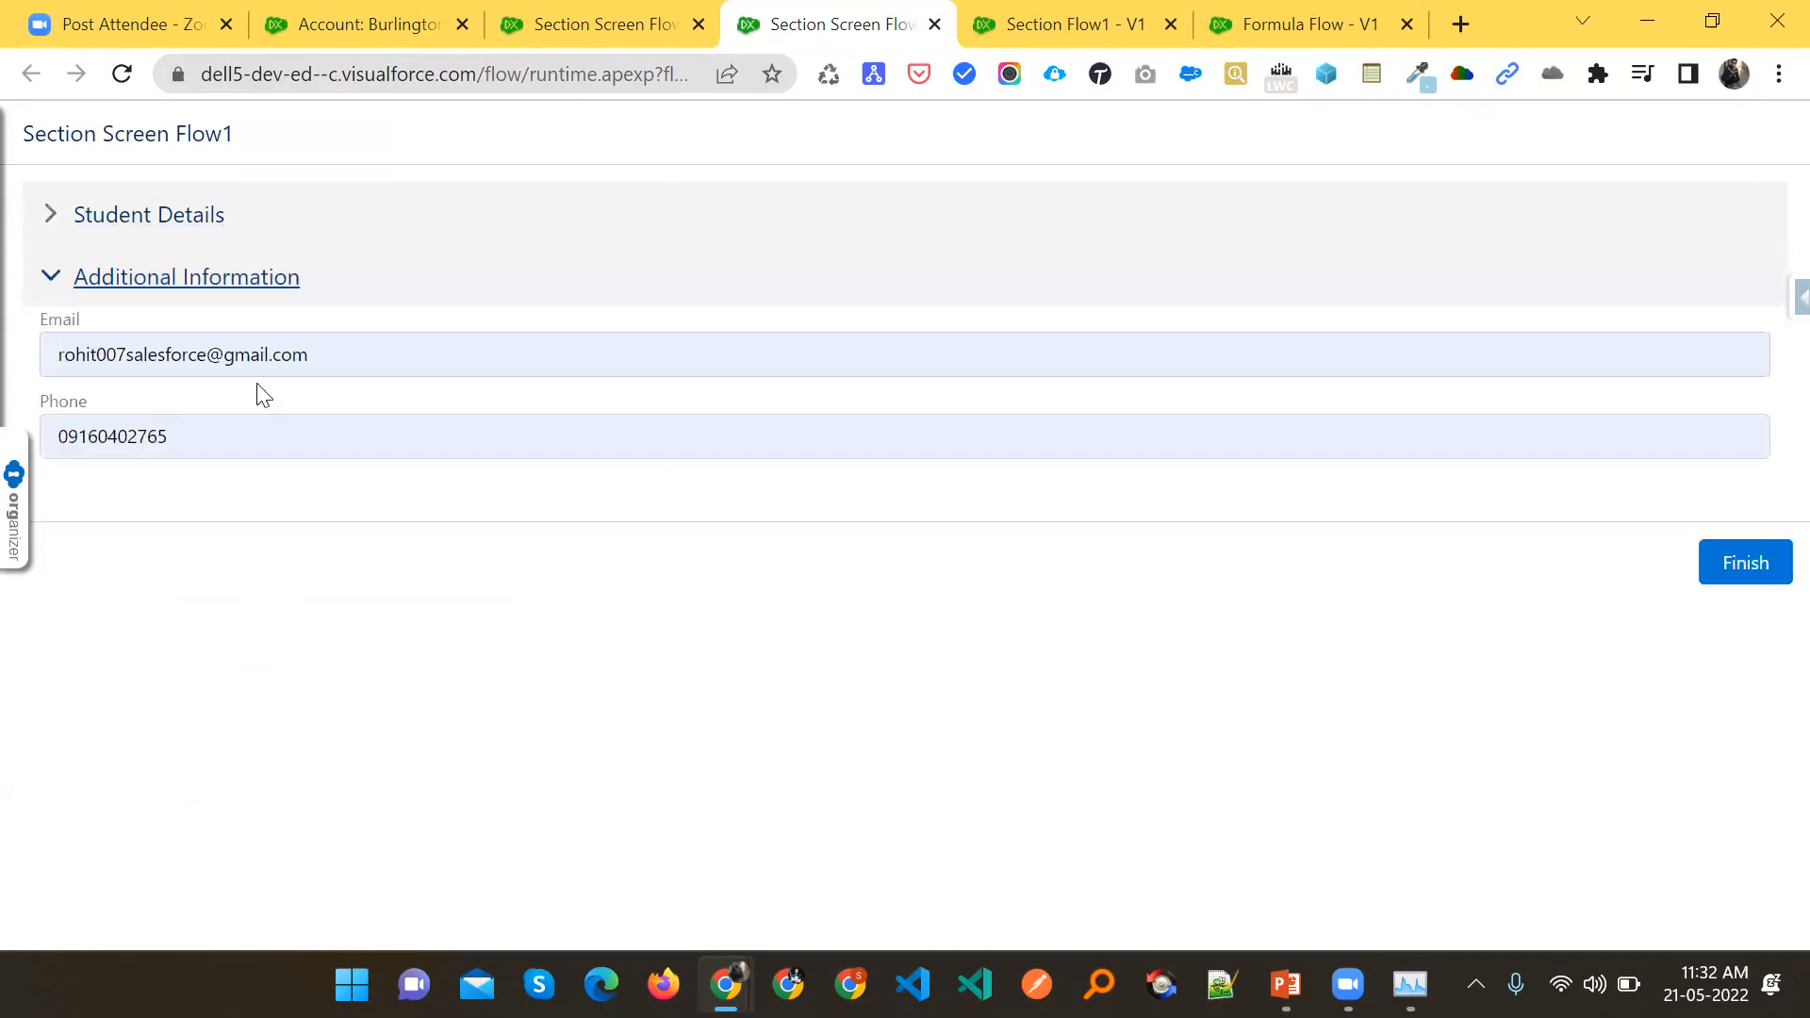
left_click(141, 264)
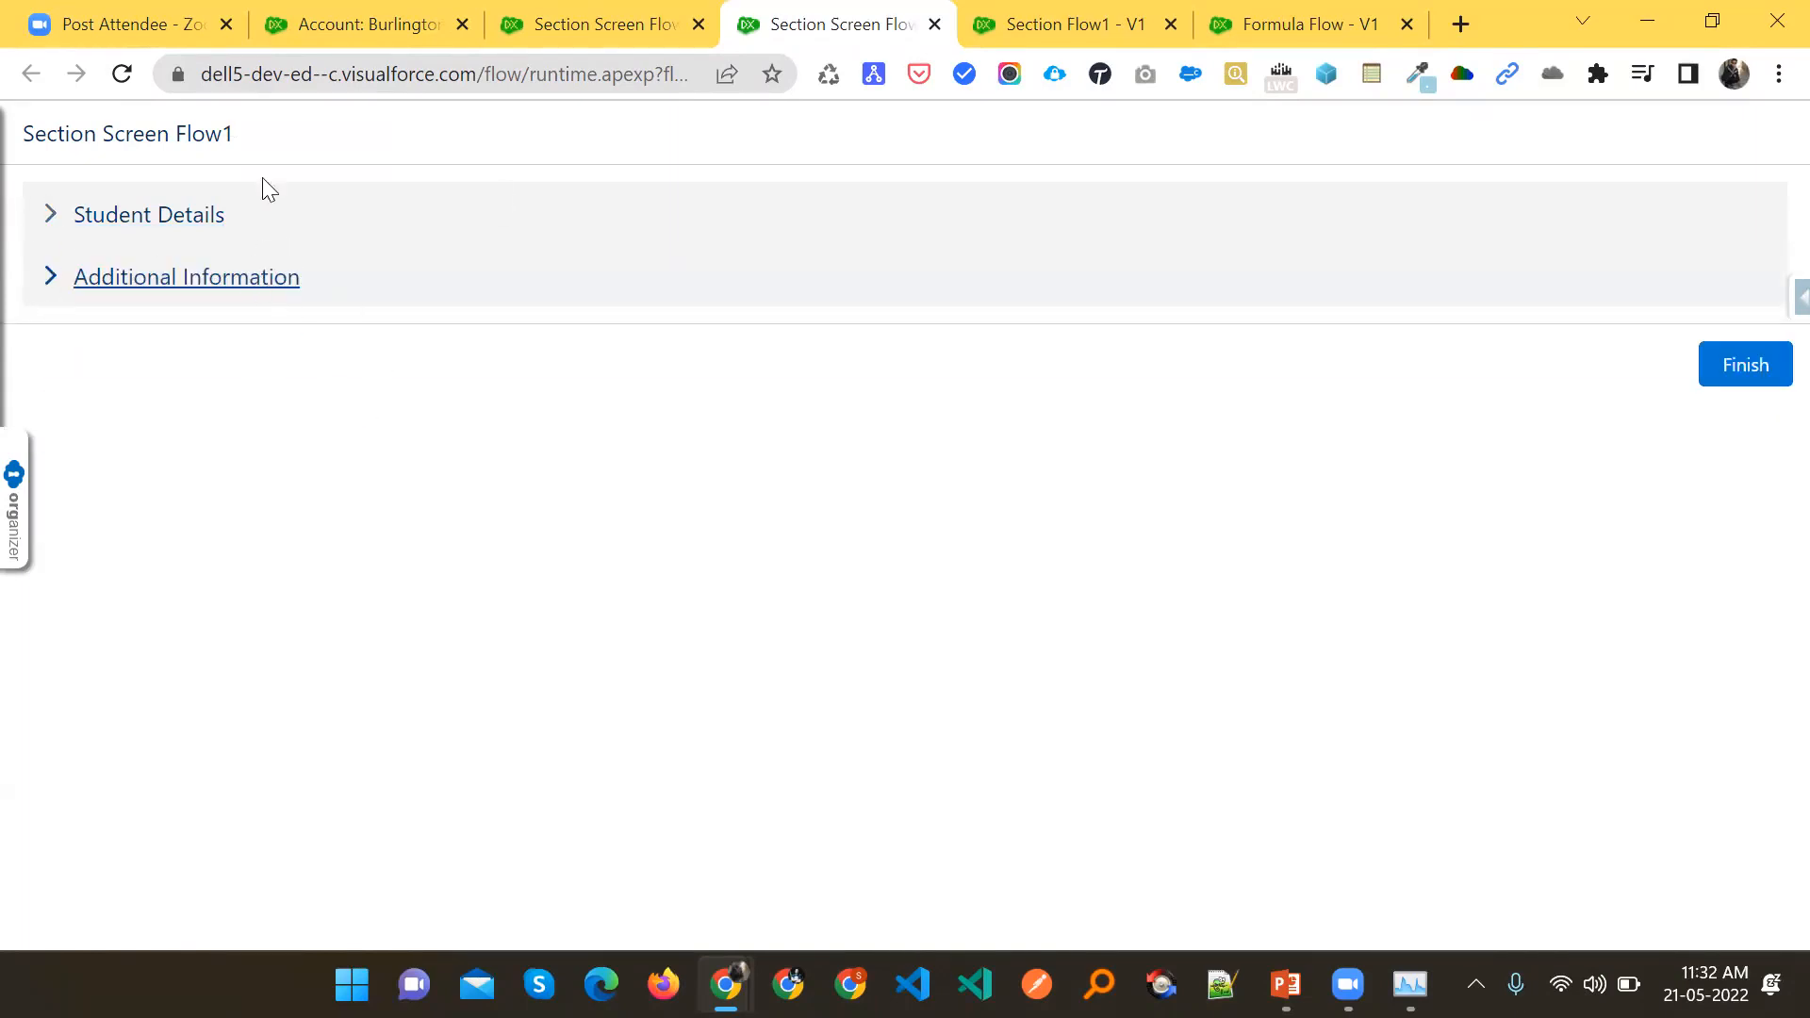
left_click(49, 221)
left_click(723, 475)
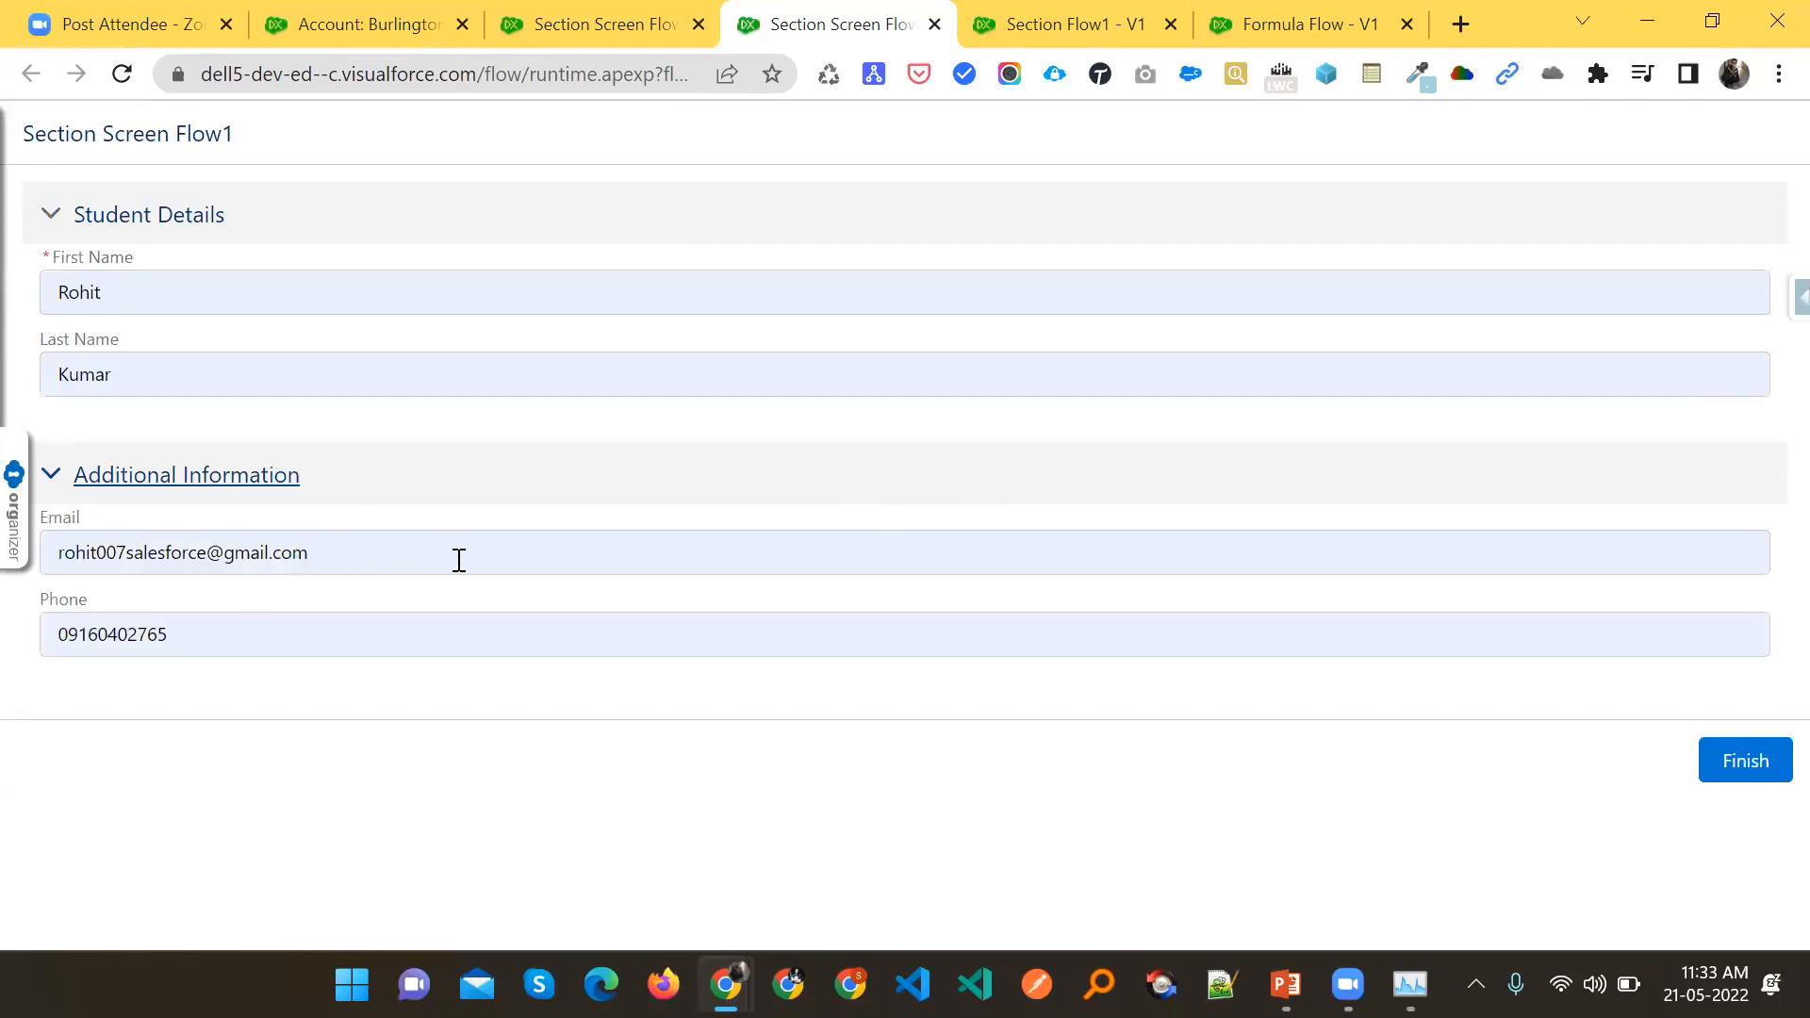
left_click(56, 221)
left_click(56, 219)
Reopen the Registration Form screen in the flow editor and add a second column to the Student Details section
left_click(608, 20)
double_click(1115, 526)
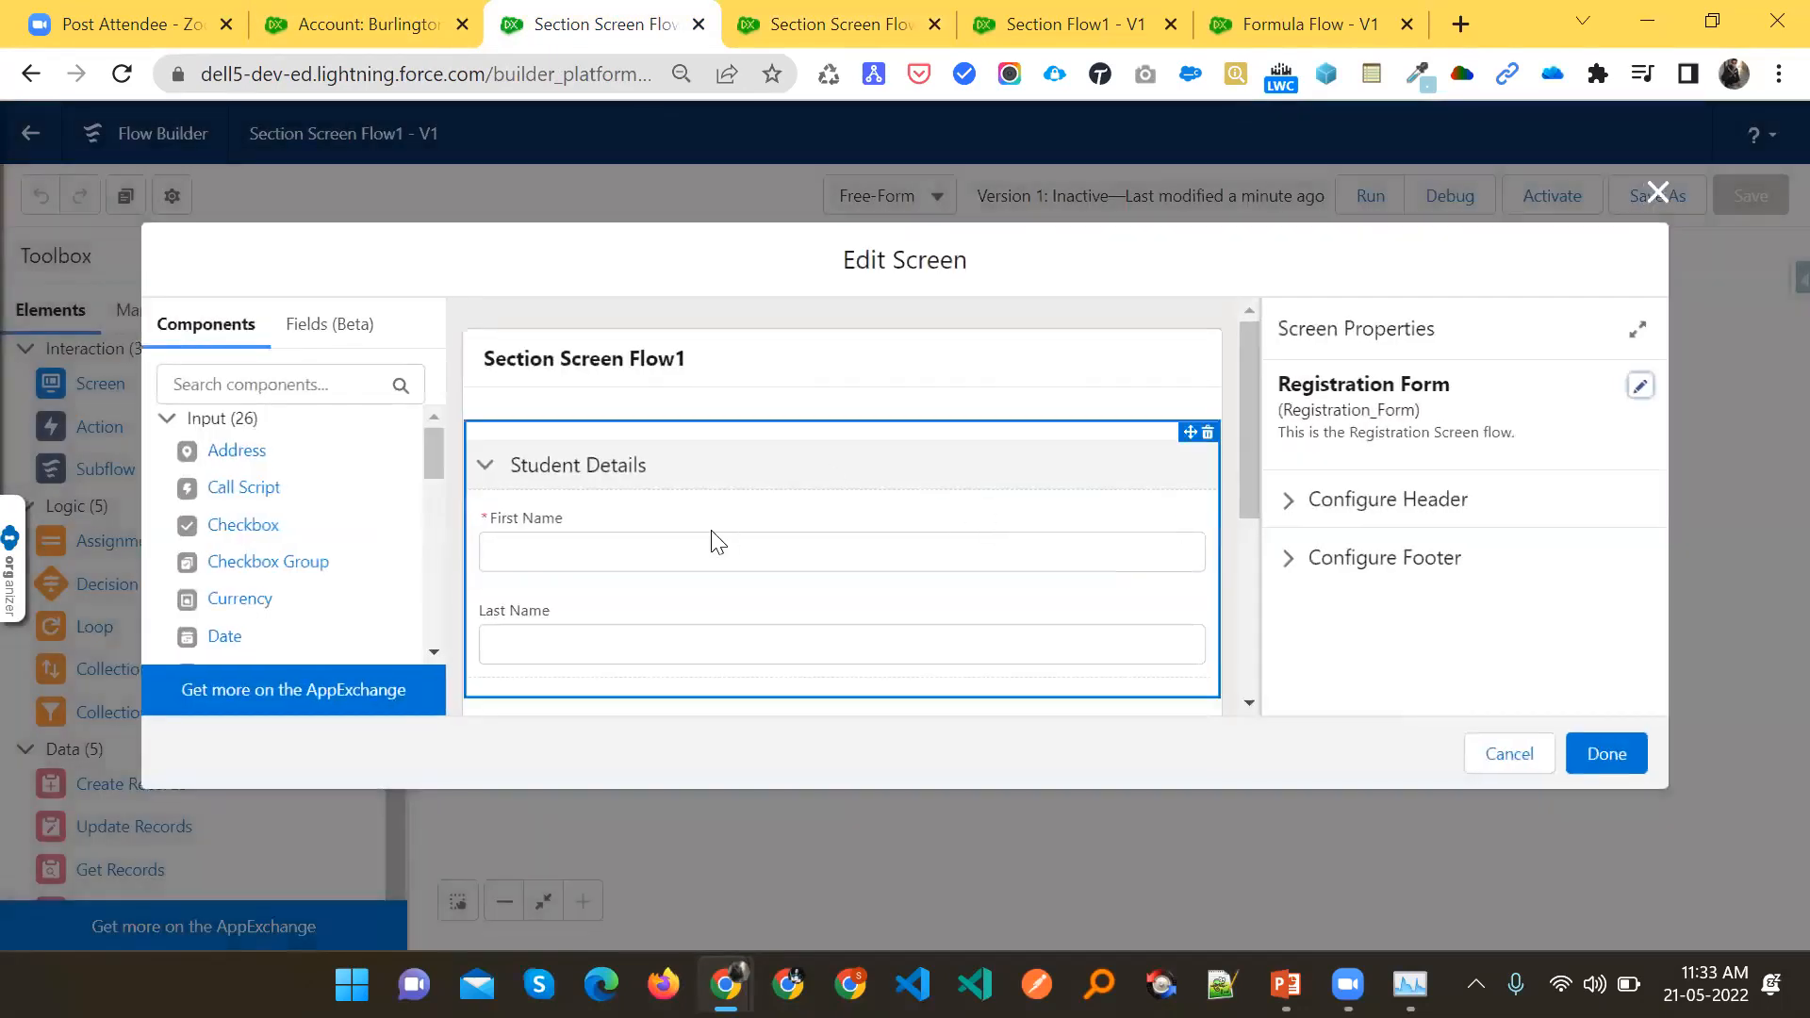
left_click(715, 540)
left_click(642, 462)
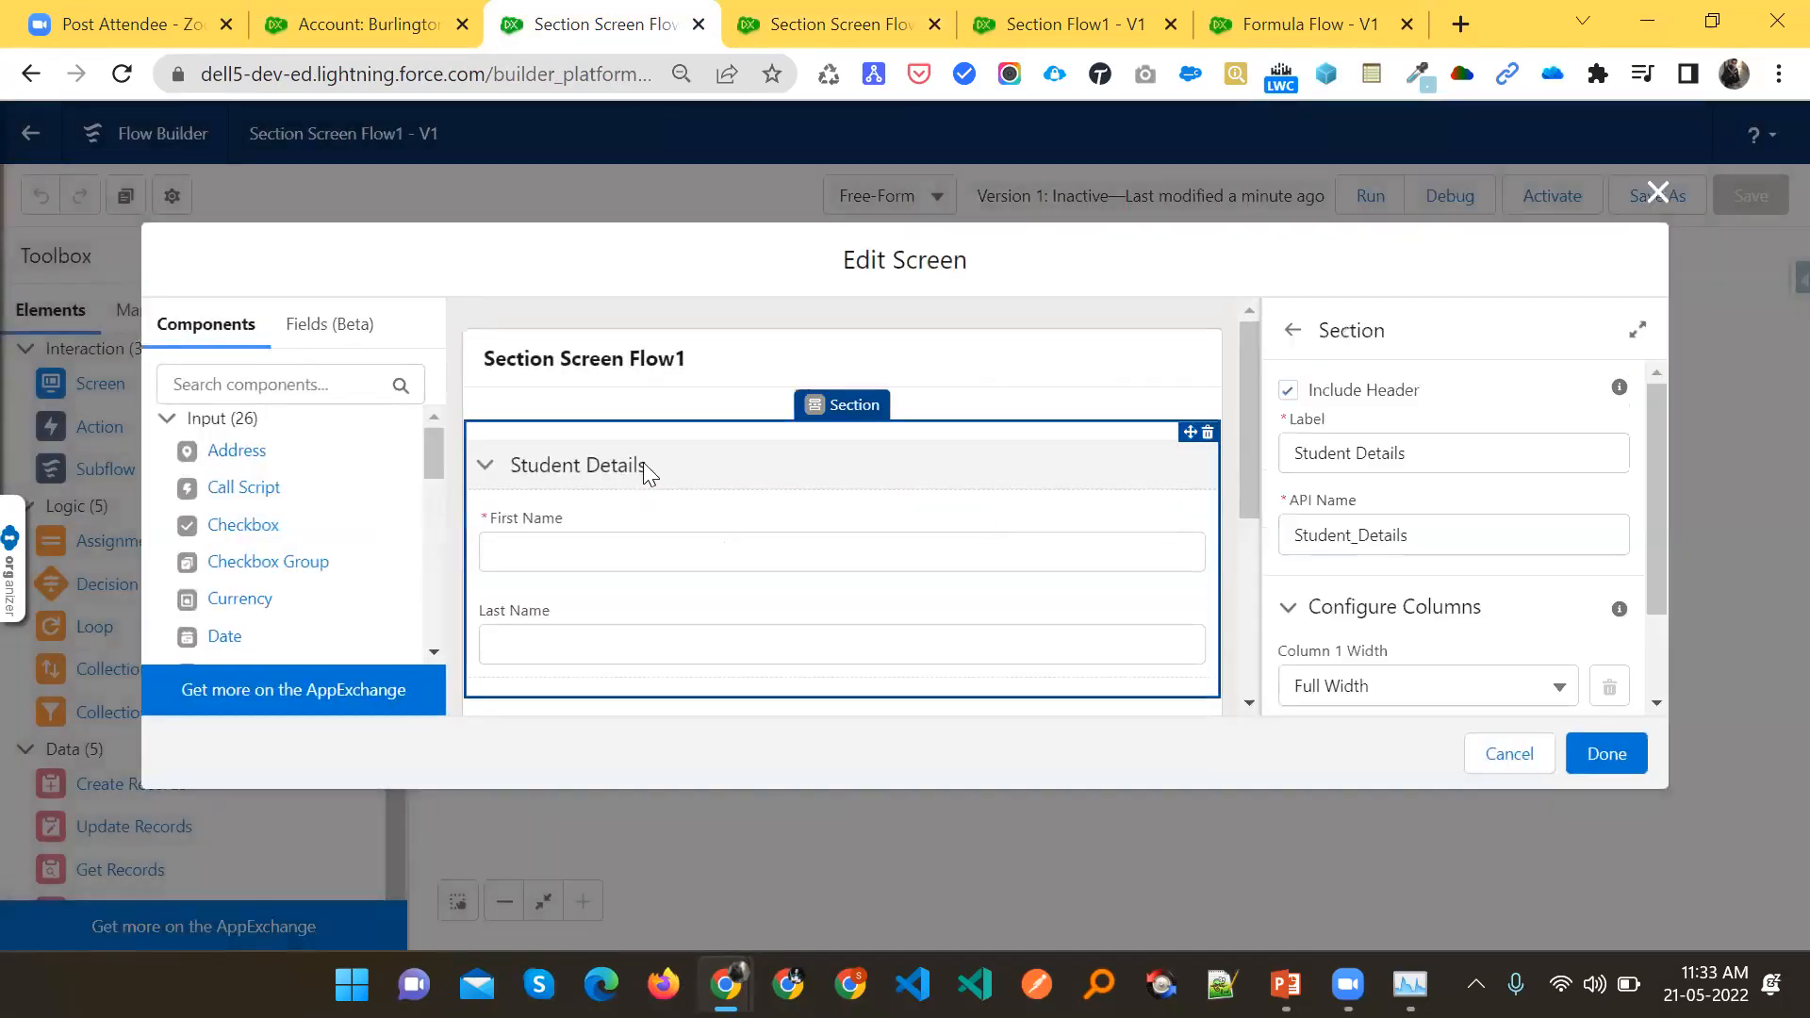
scroll(1453, 599, "down", 2)
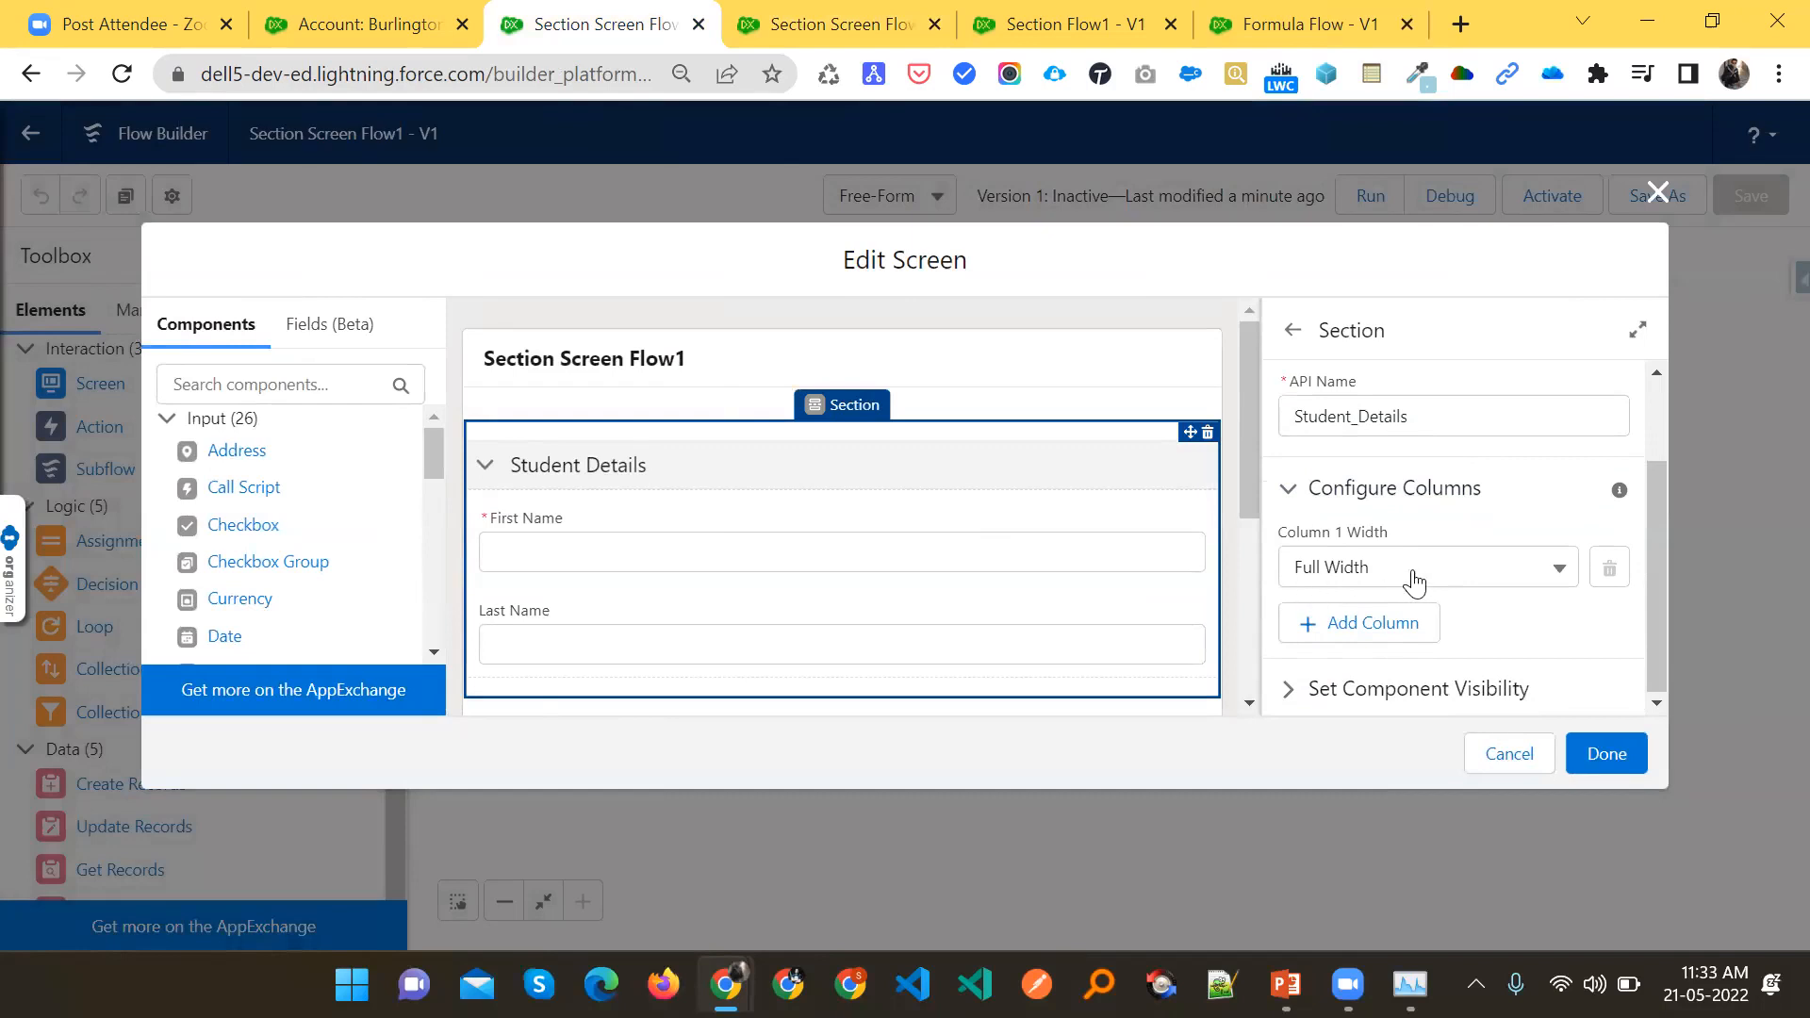
left_click(1370, 625)
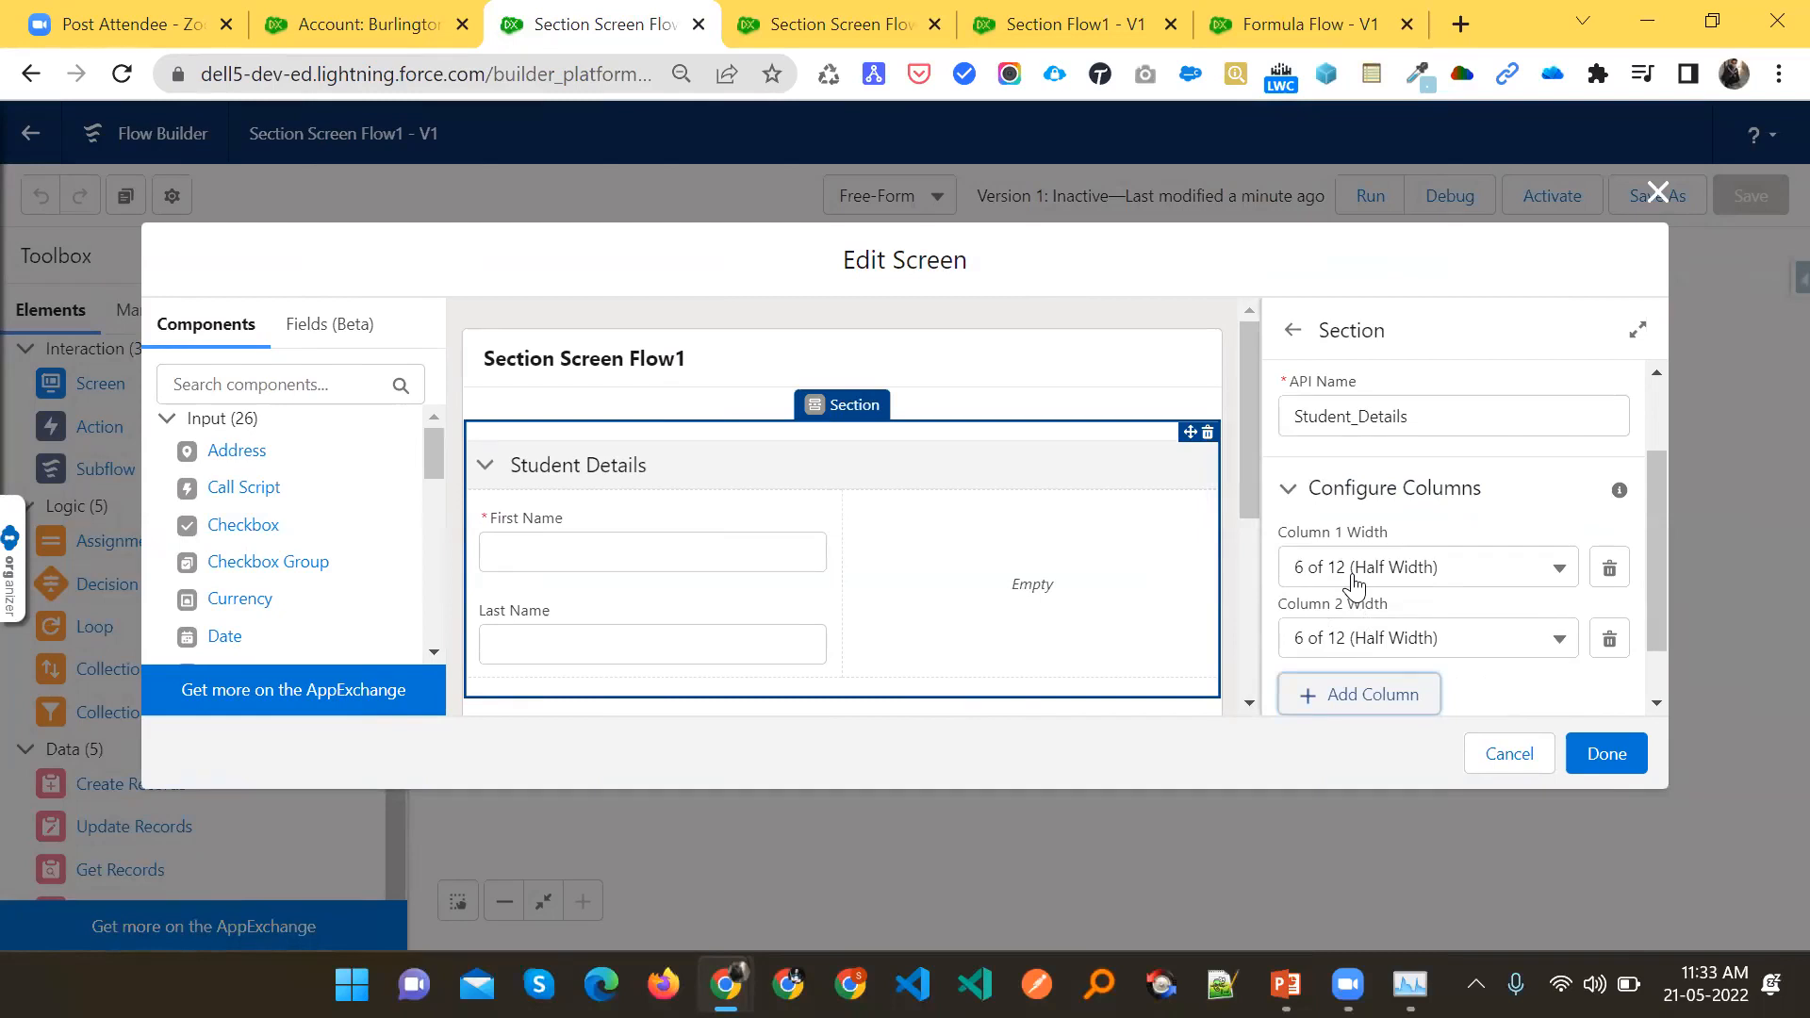
Move the Last Name field into the second column of the Student Details section
scroll(1456, 594, "down", 1)
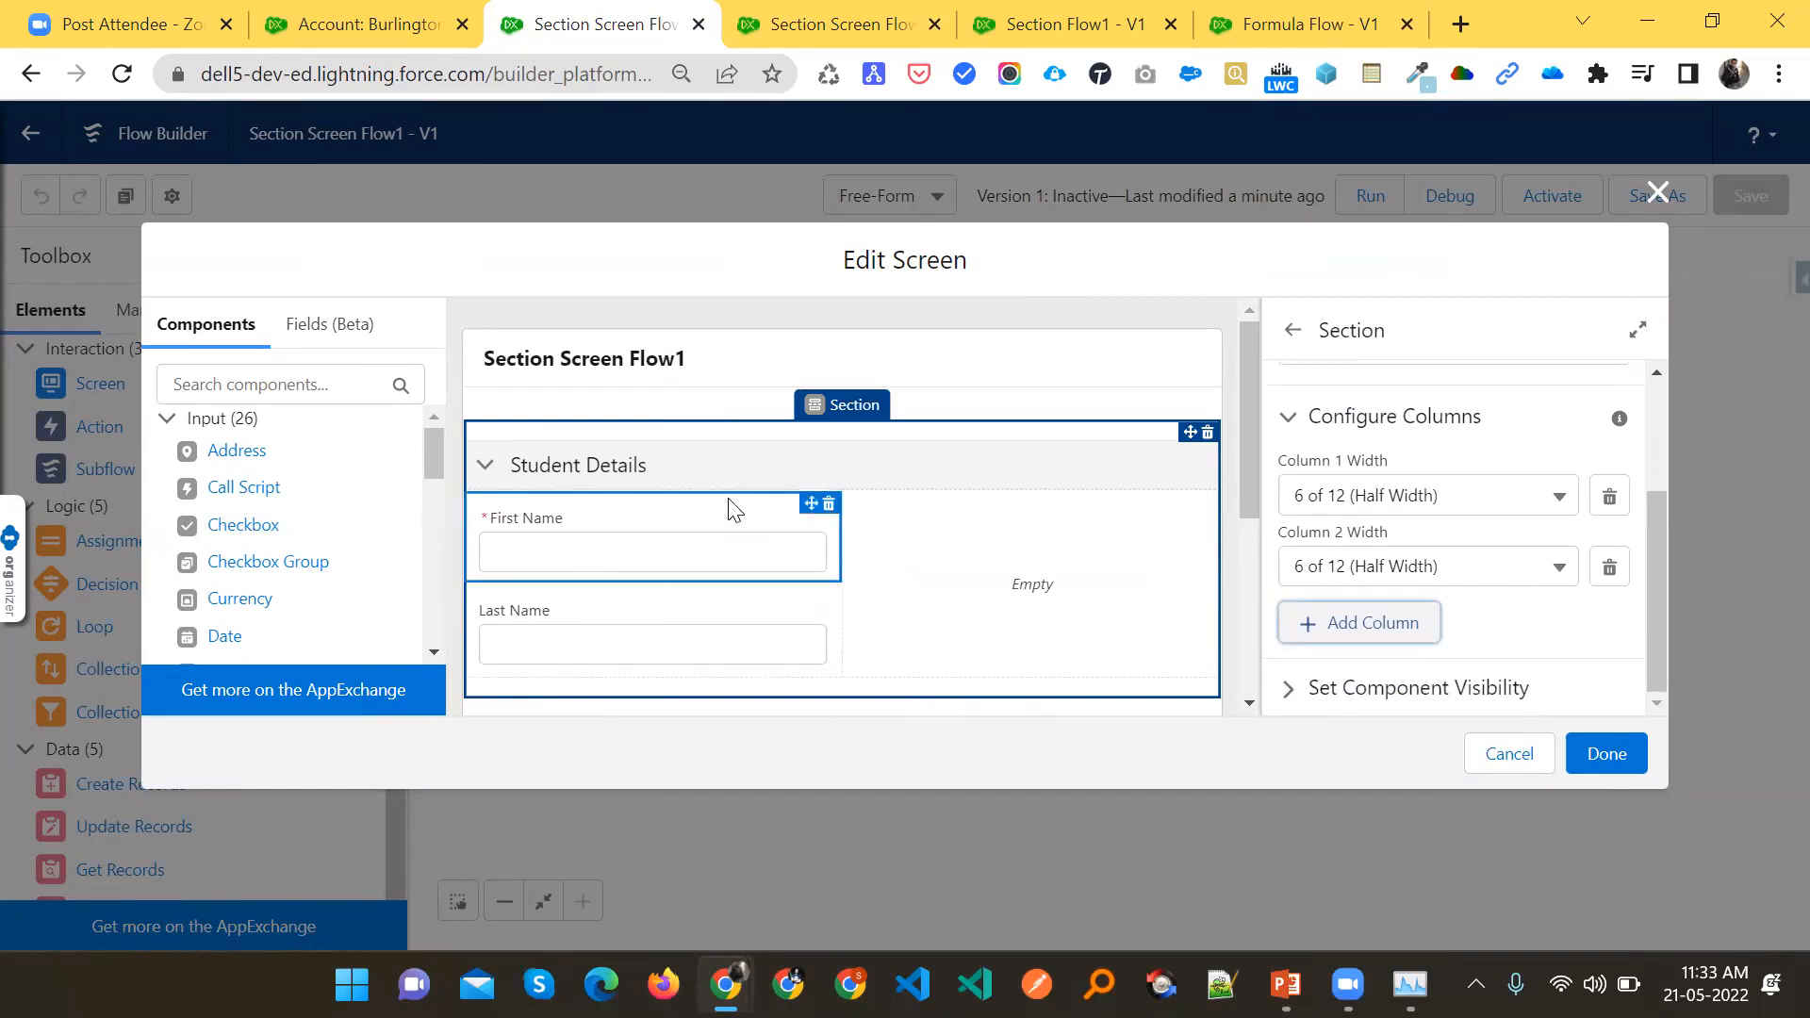
left_click_drag(594, 553, 651, 556)
left_click_drag(581, 638, 914, 644)
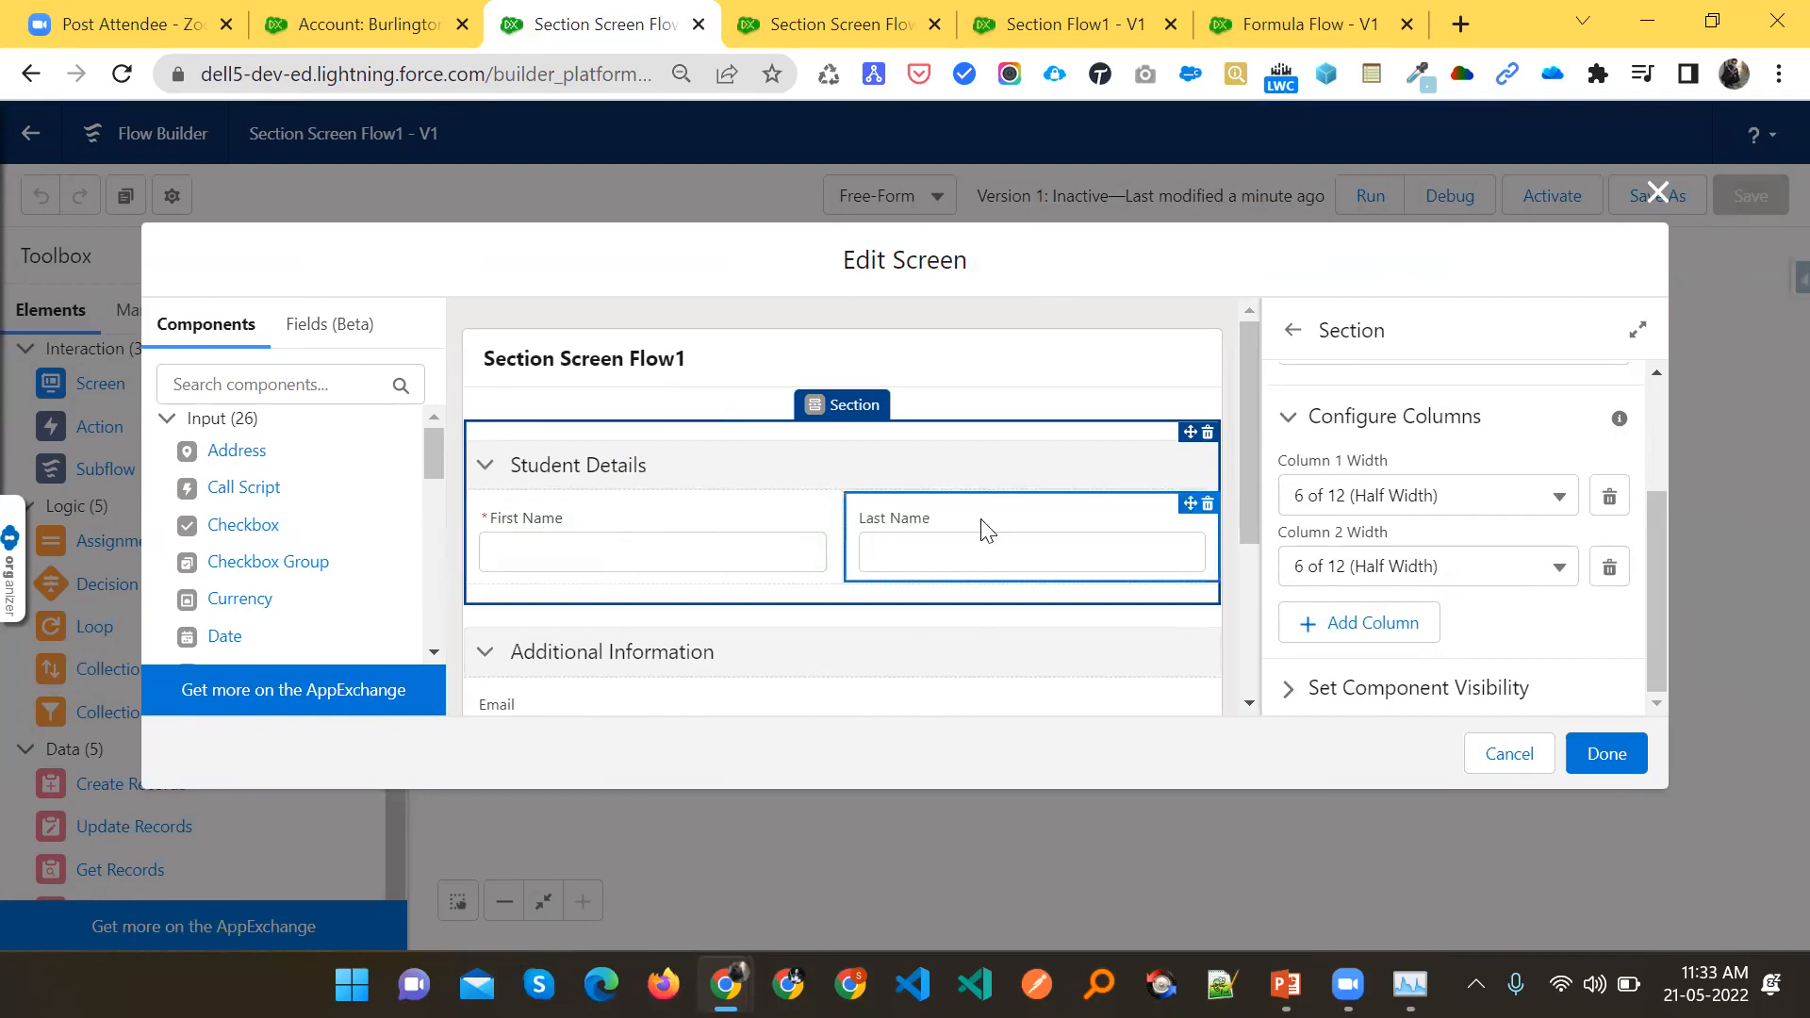
Add a second column to the Additional Information section
scroll(781, 647, "down", 3)
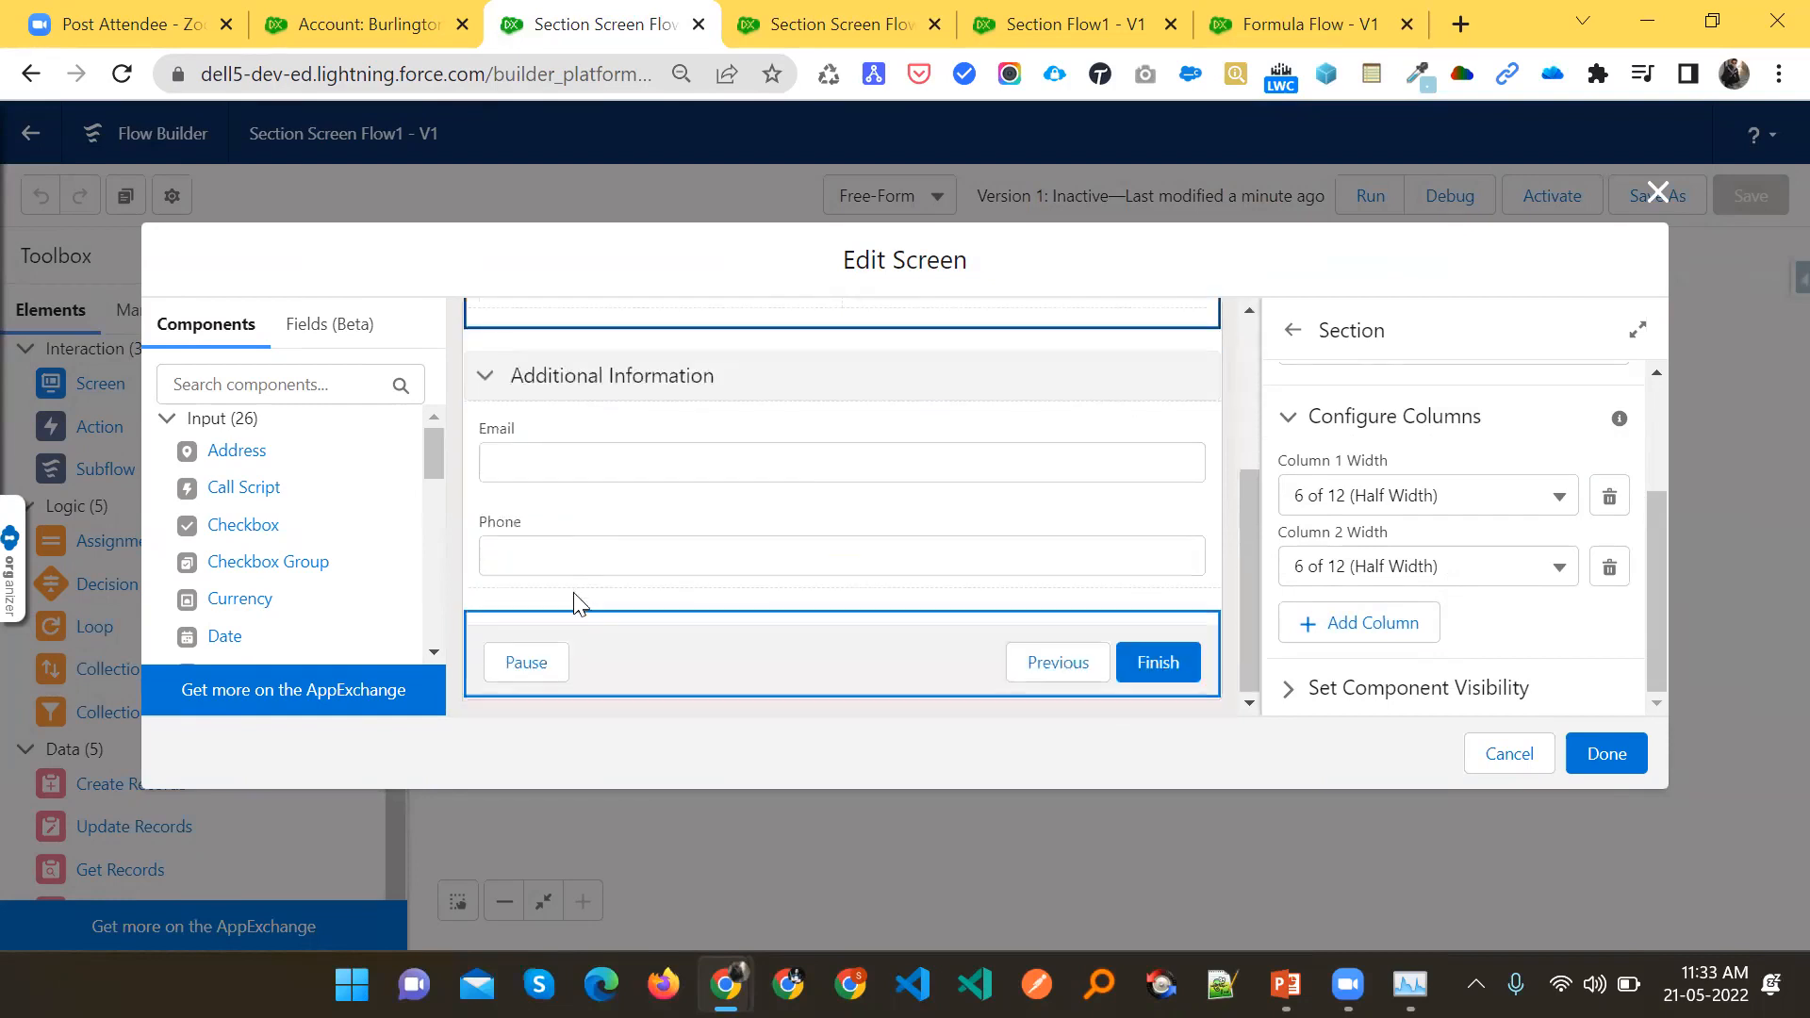
left_click(712, 381)
scroll(1357, 651, "down", 2)
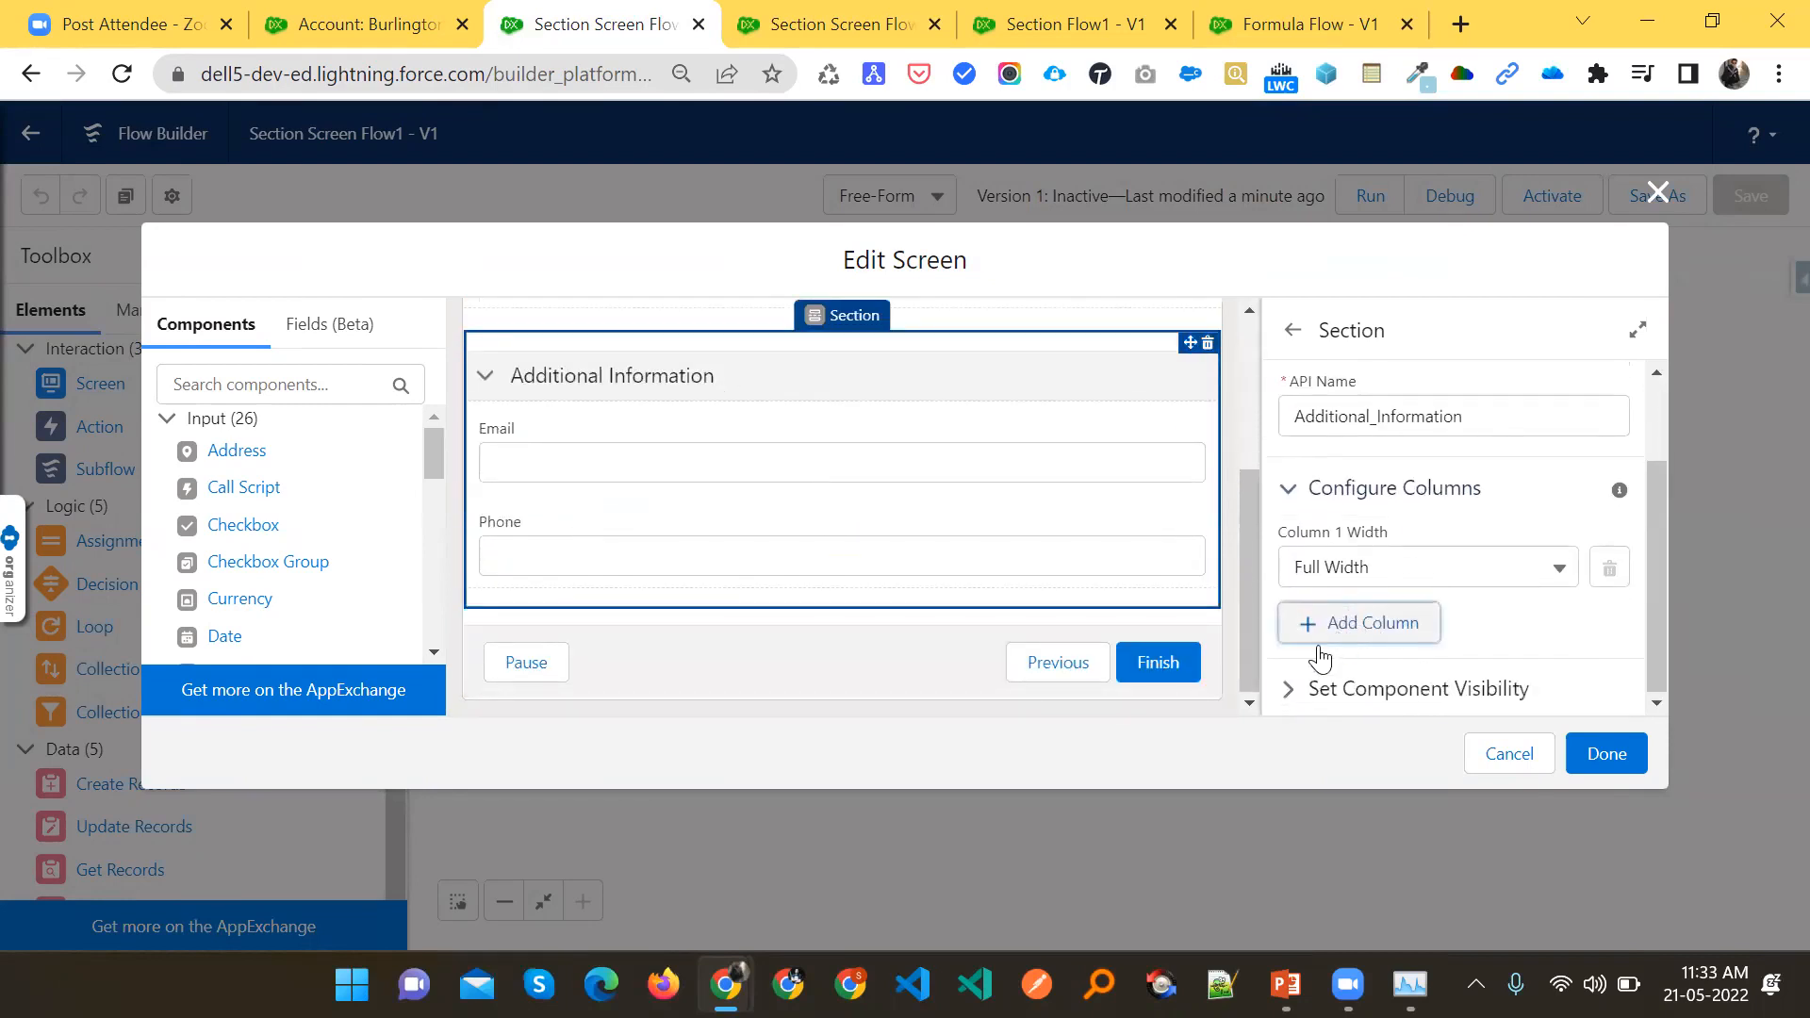
left_click(1319, 641)
Move the Phone field into the second column of Additional Information and save the flow
left_click_drag(578, 537, 981, 471)
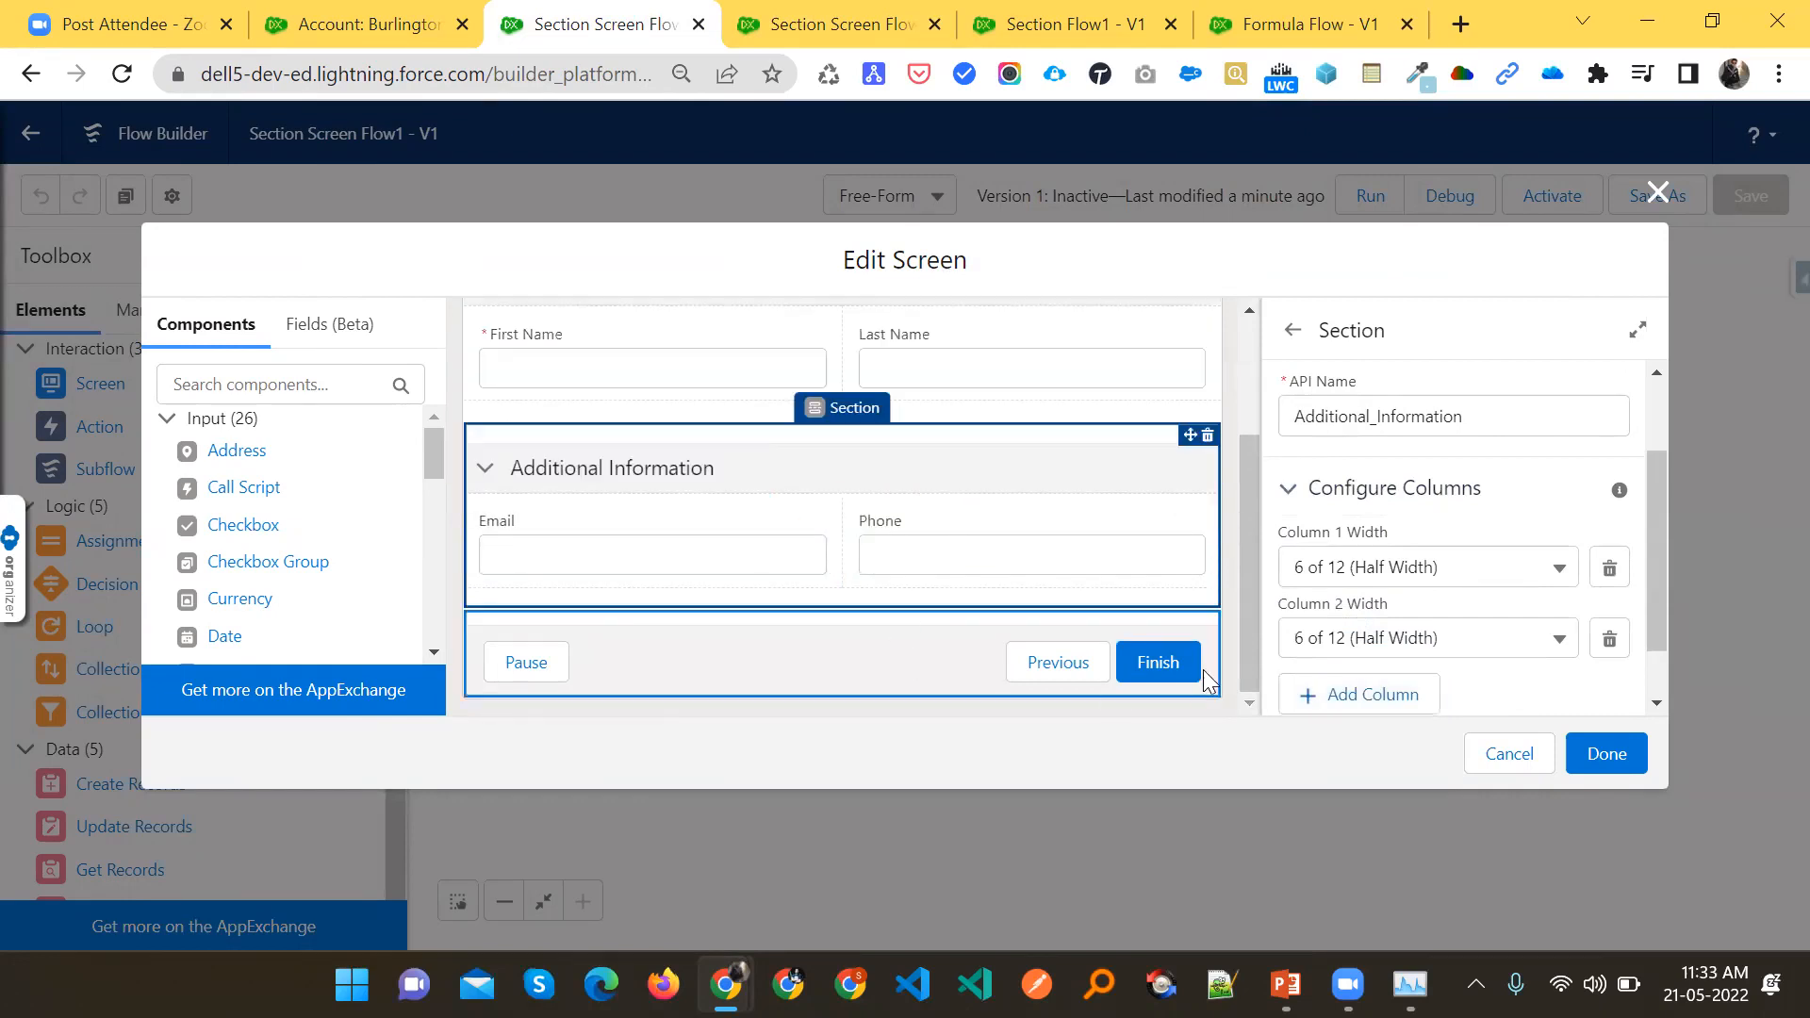
left_click(1627, 745)
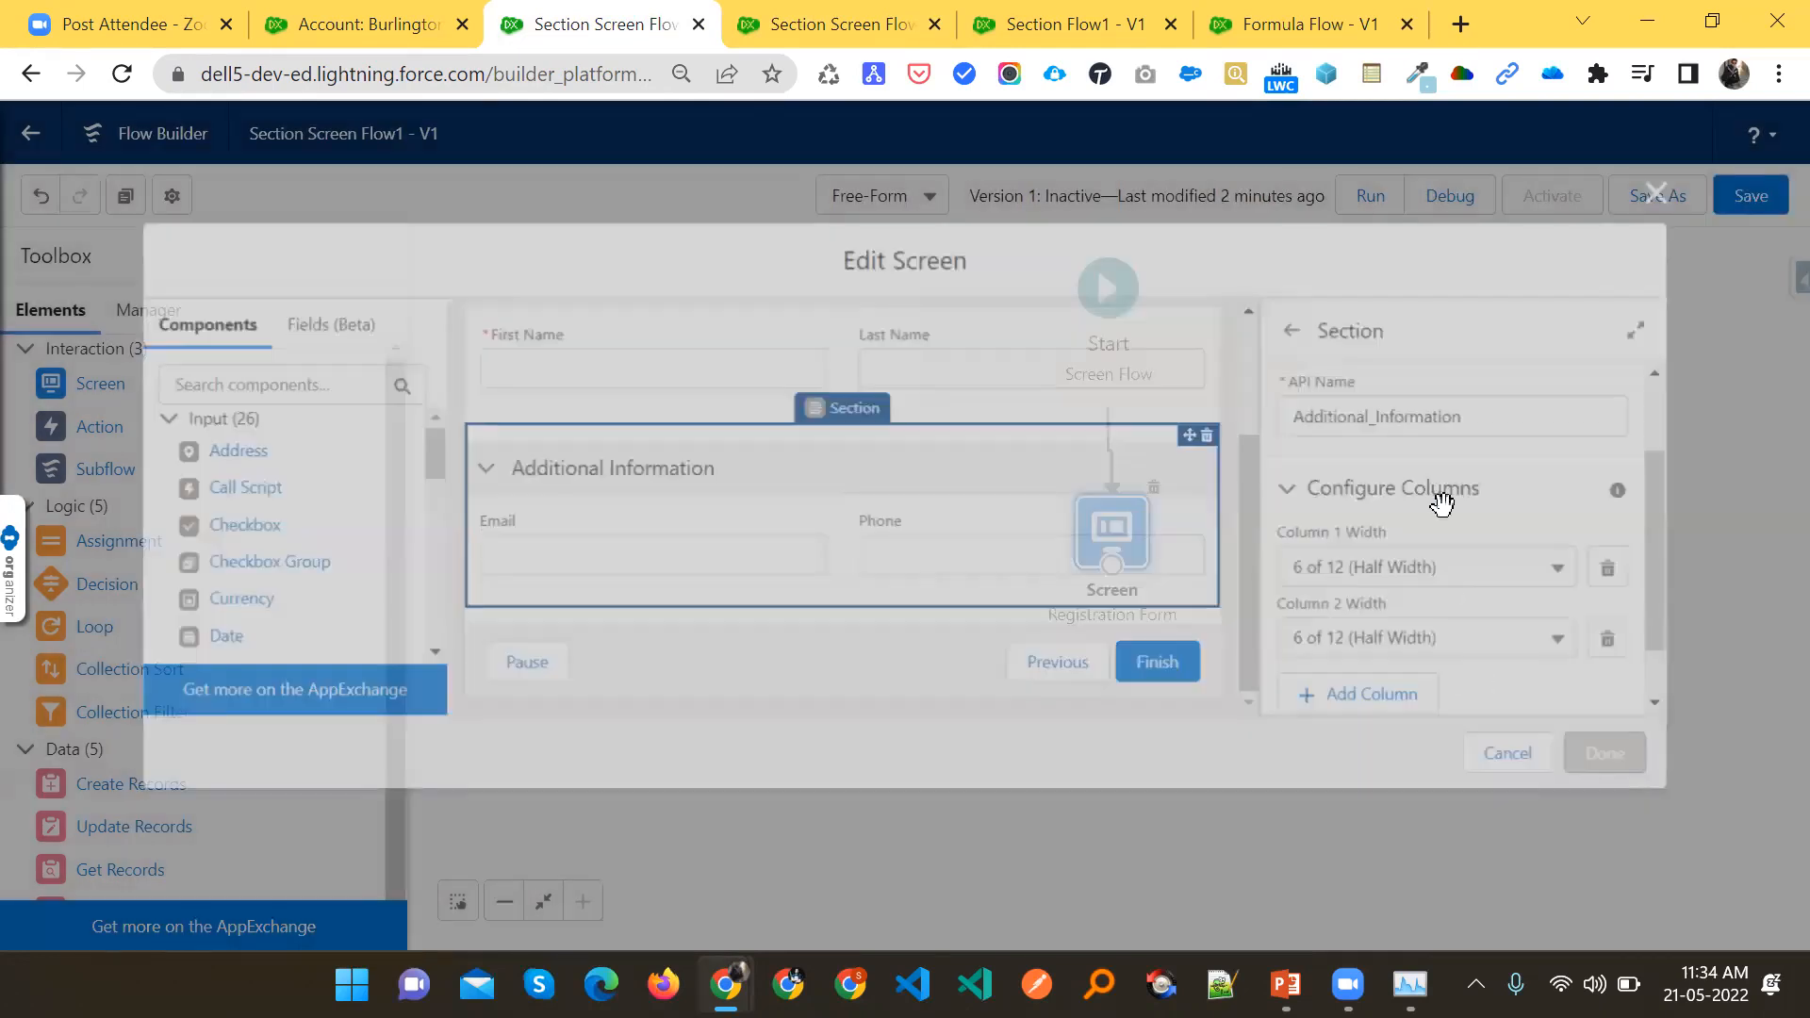
left_click(1750, 195)
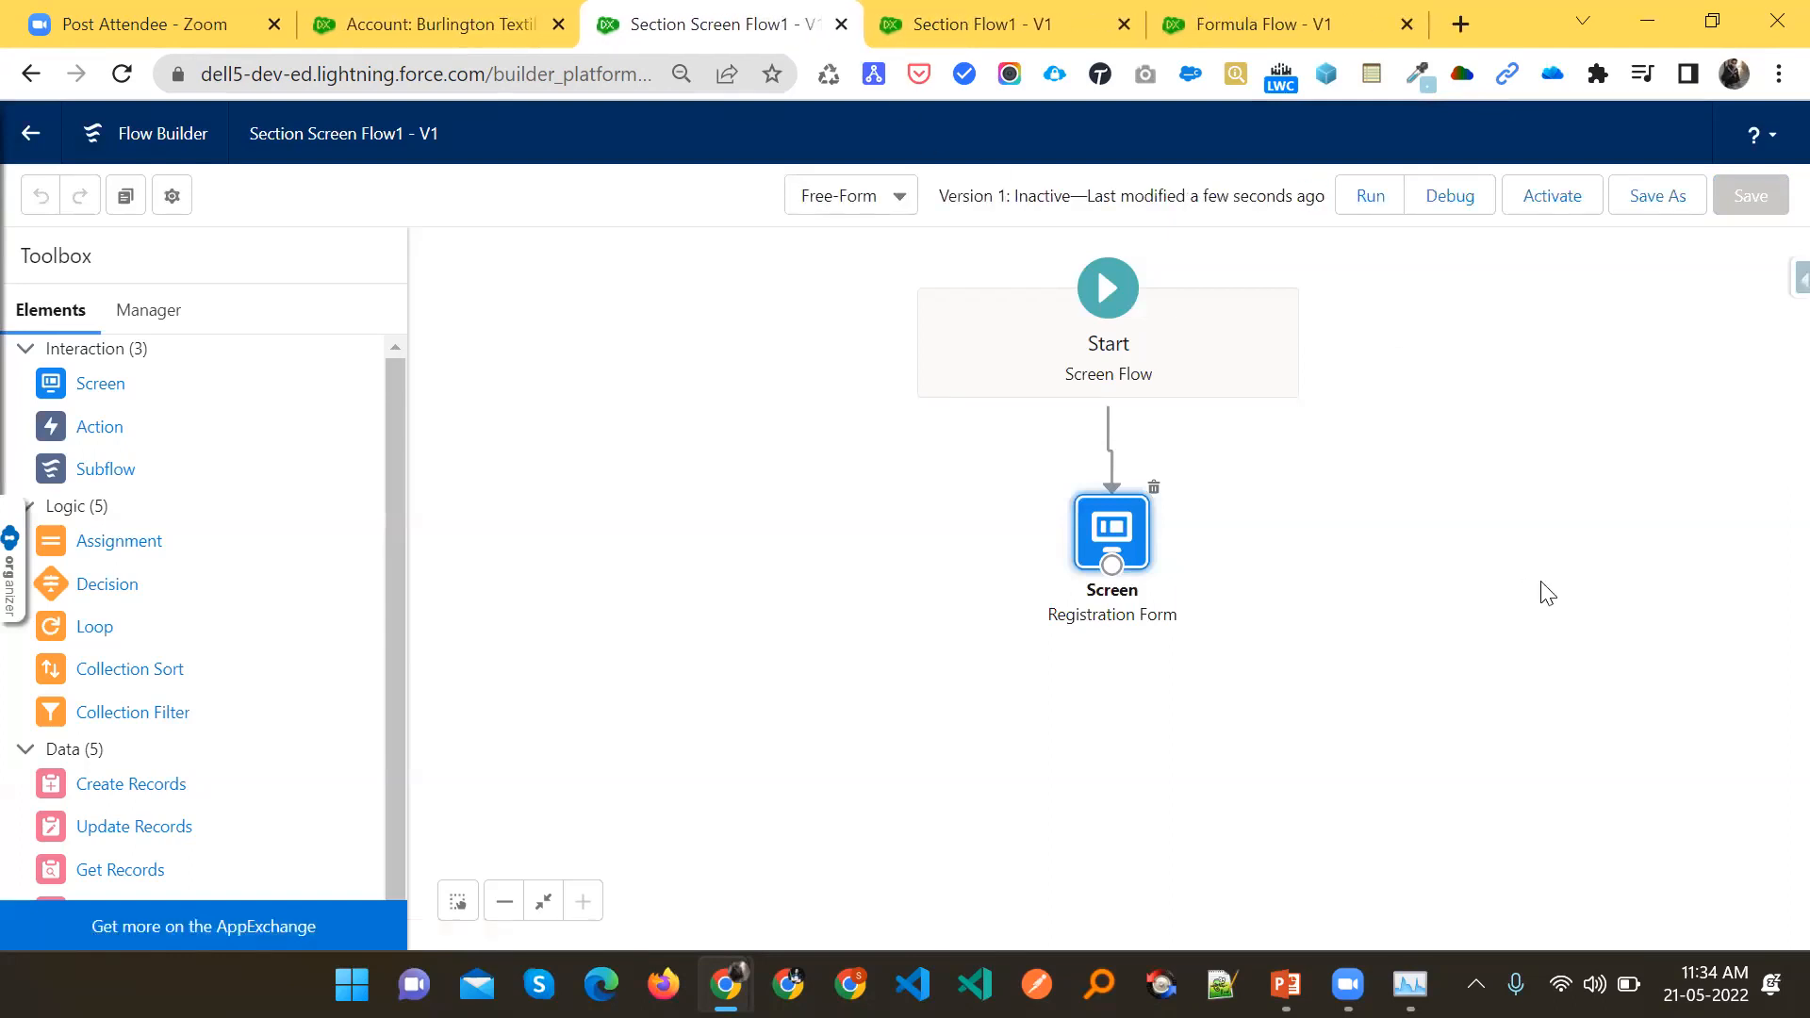
Run the flow and check the First Name and Last Name fields in the two columns of Student Details
left_click(1362, 194)
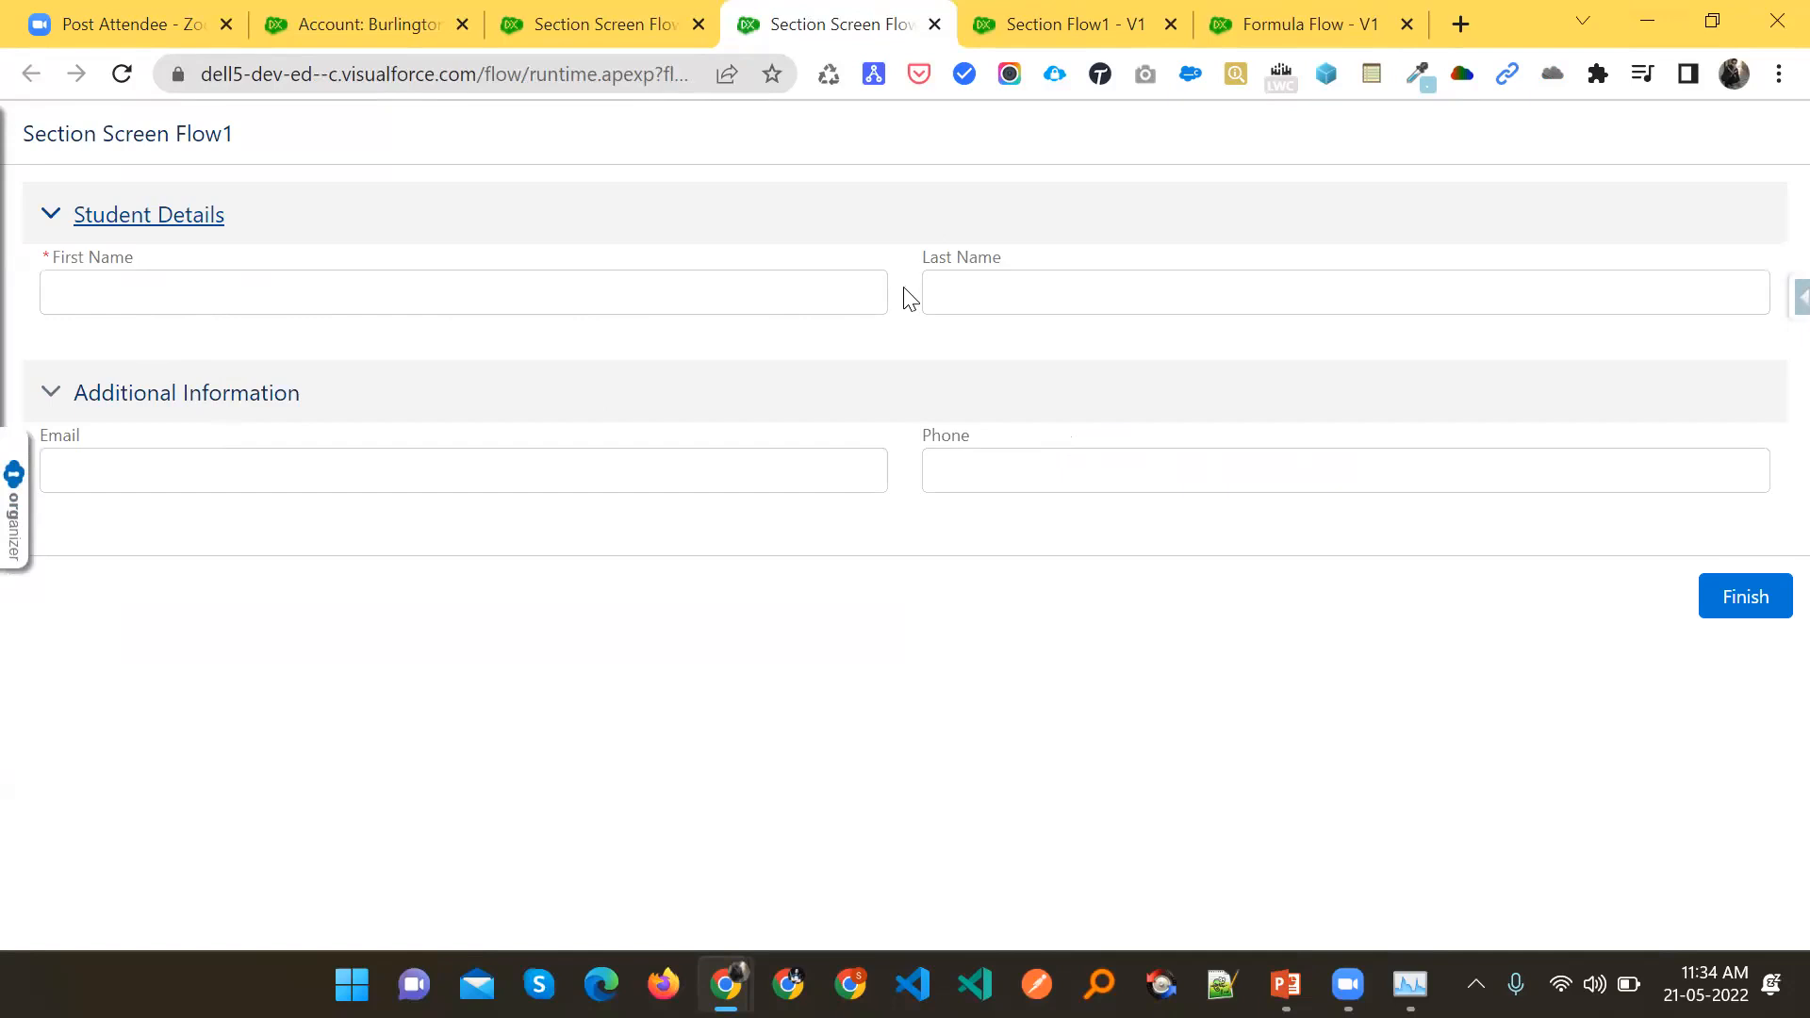
left_click(434, 292)
left_click(1167, 298)
left_click(617, 301)
left_click(1150, 297)
left_click(617, 299)
left_click(1196, 292)
Collapse and re-expand the Student Details and Additional Information sections in the running flow
left_click(50, 215)
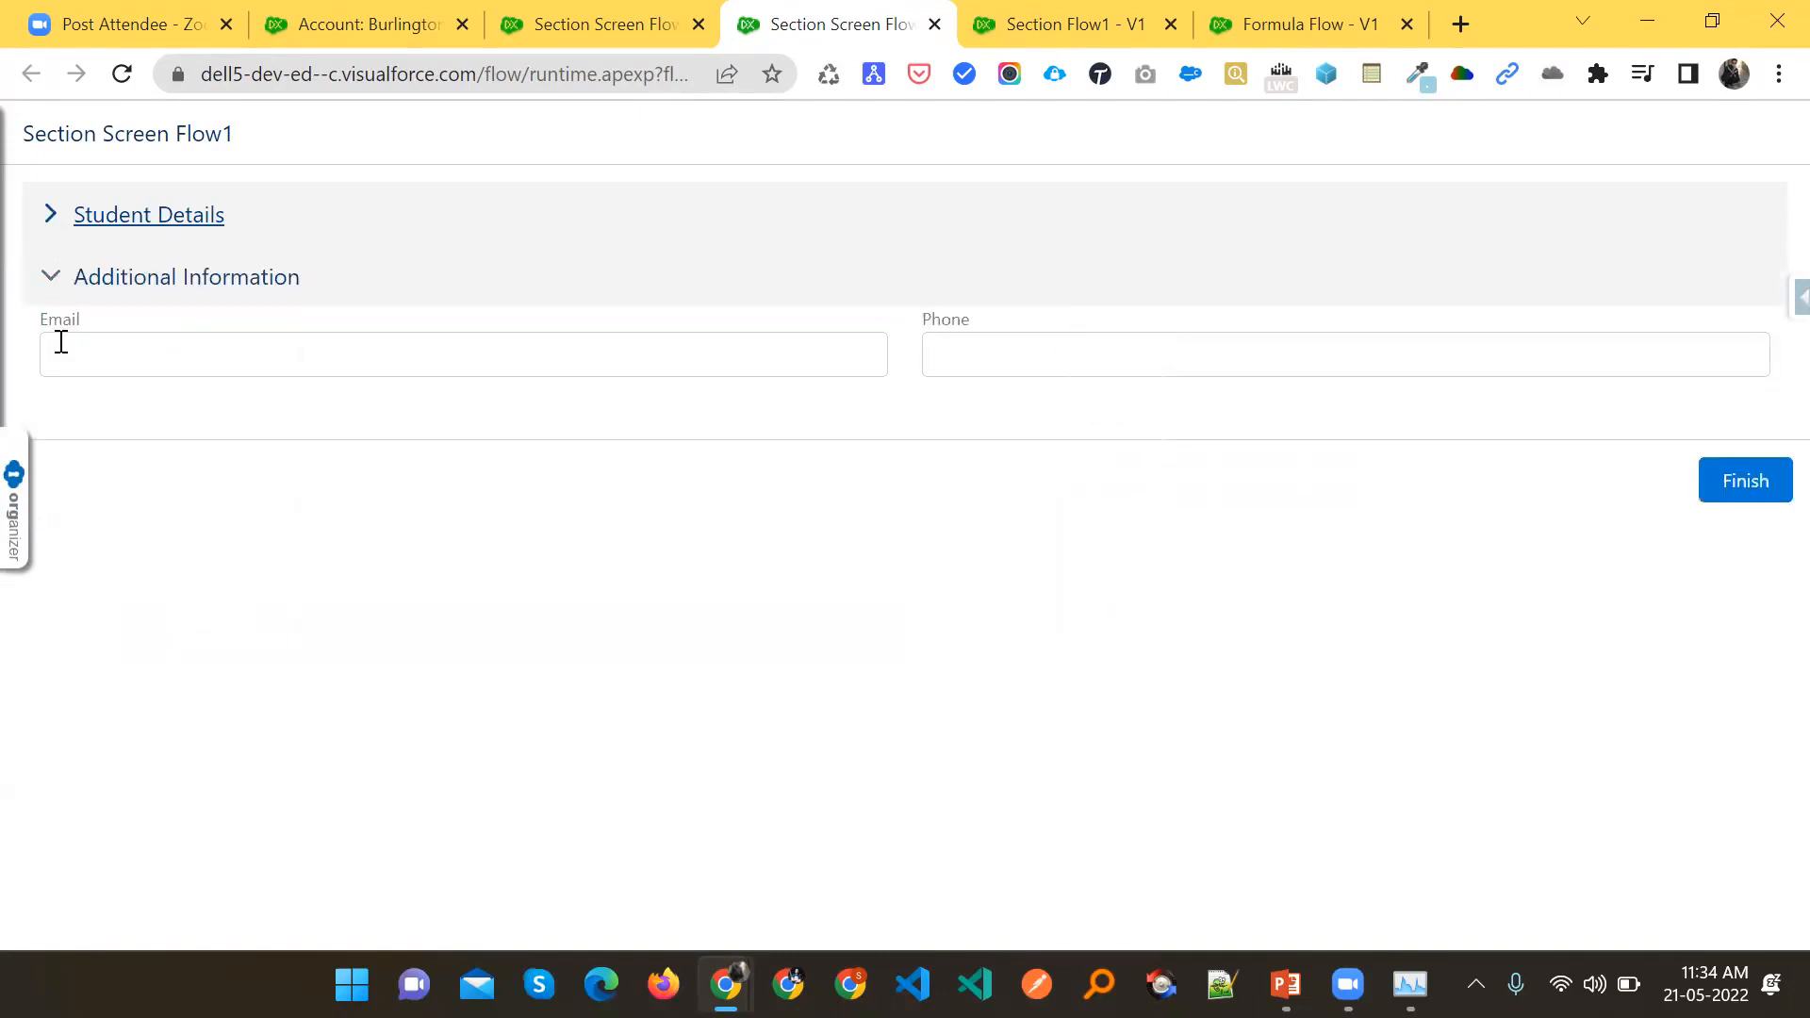
left_click(49, 281)
left_click(49, 213)
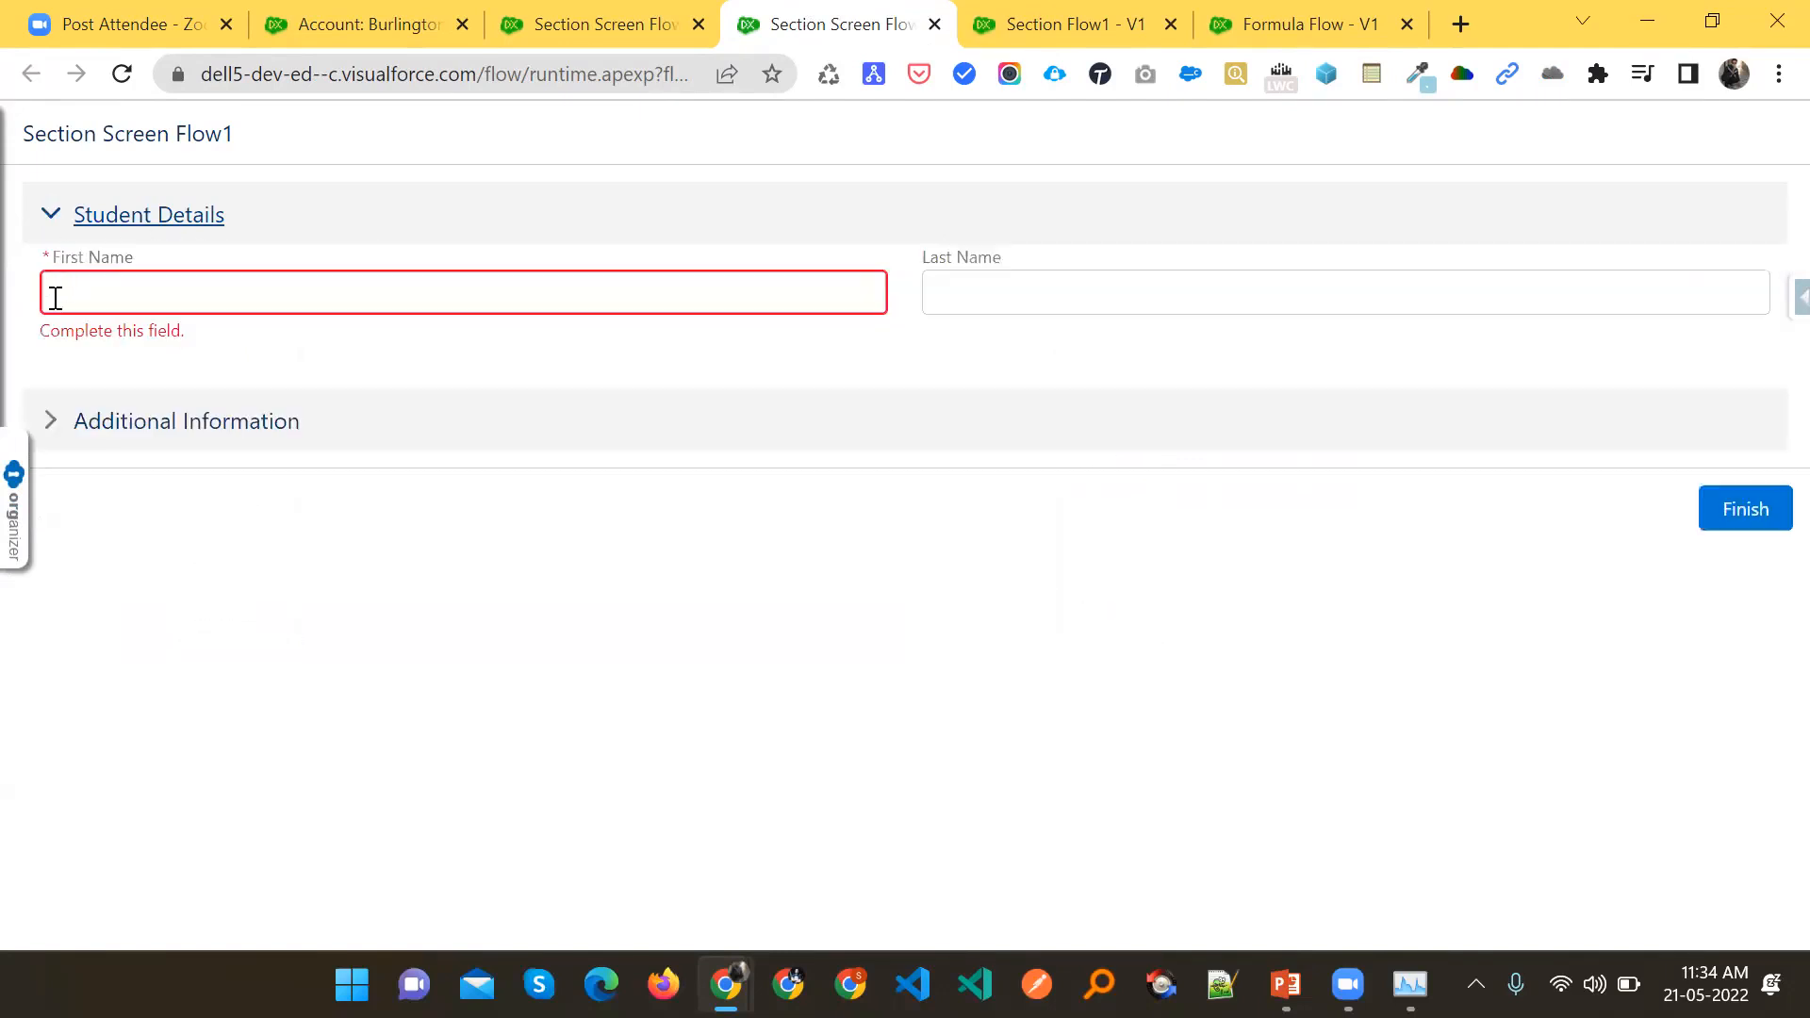
left_click(47, 419)
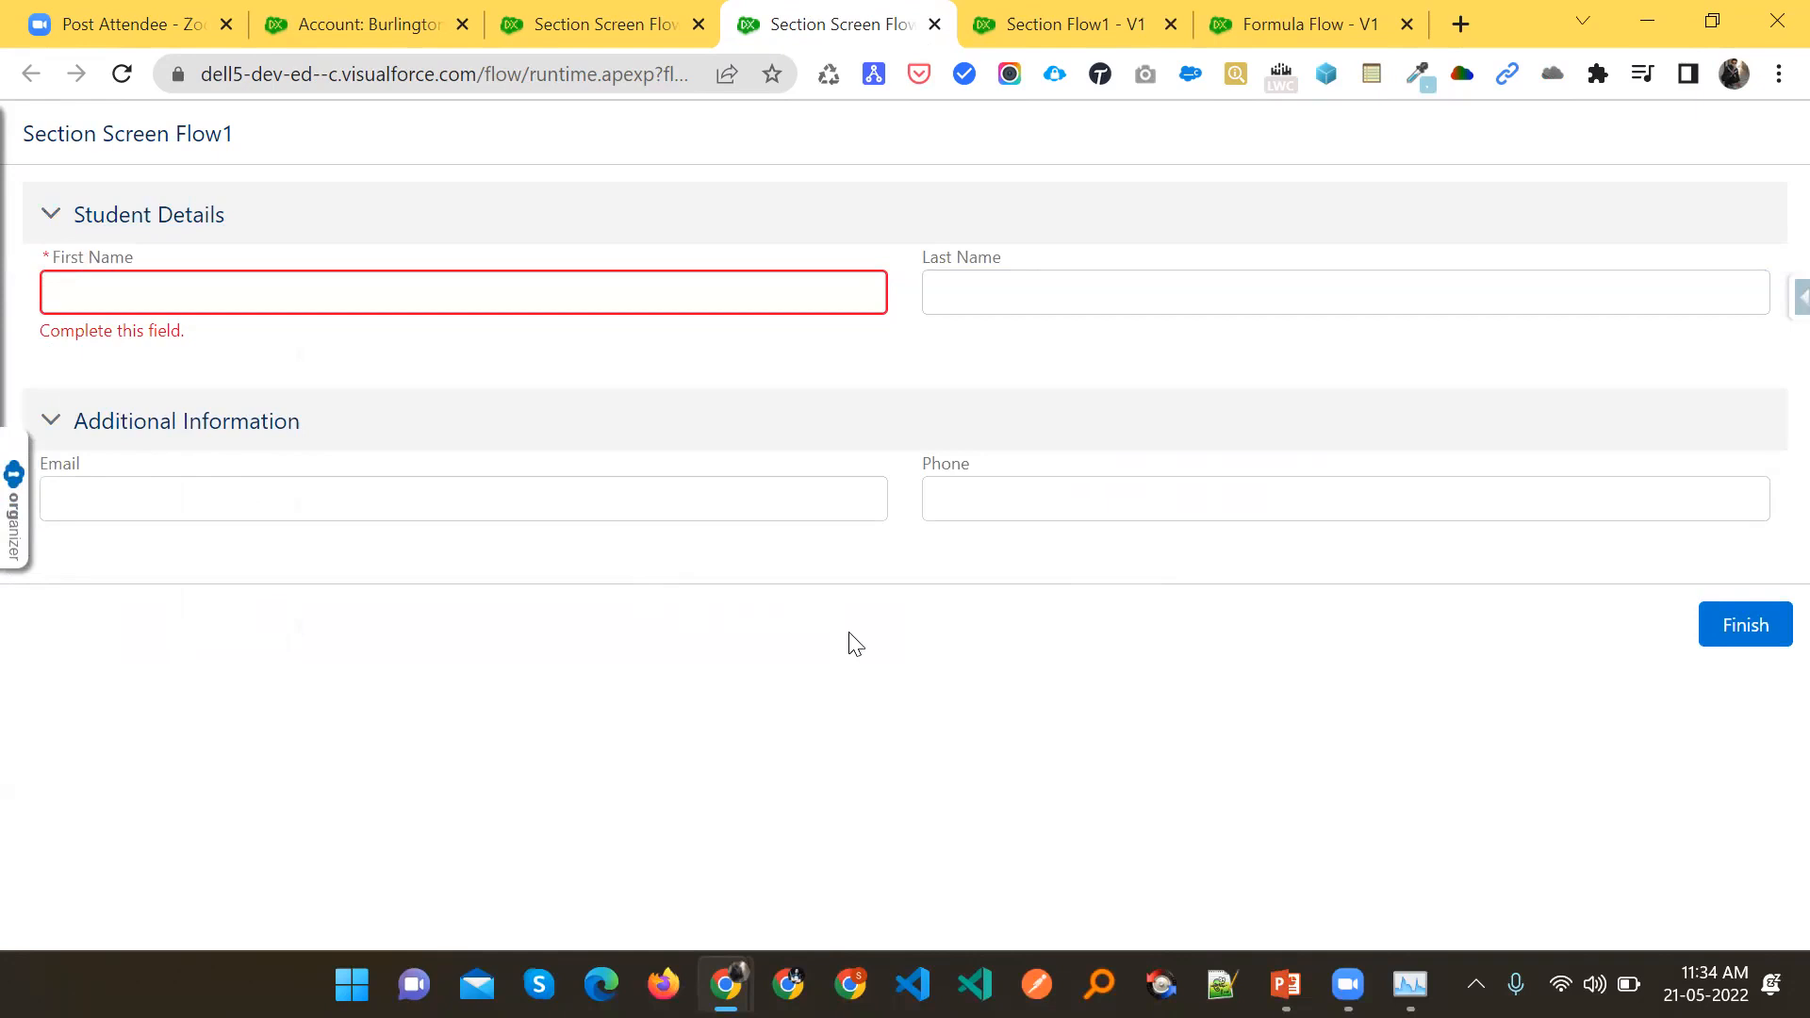
Switch to the PowerPoint slide show to view the Agenda slide, and return to the browser
mouse_move(1299, 966)
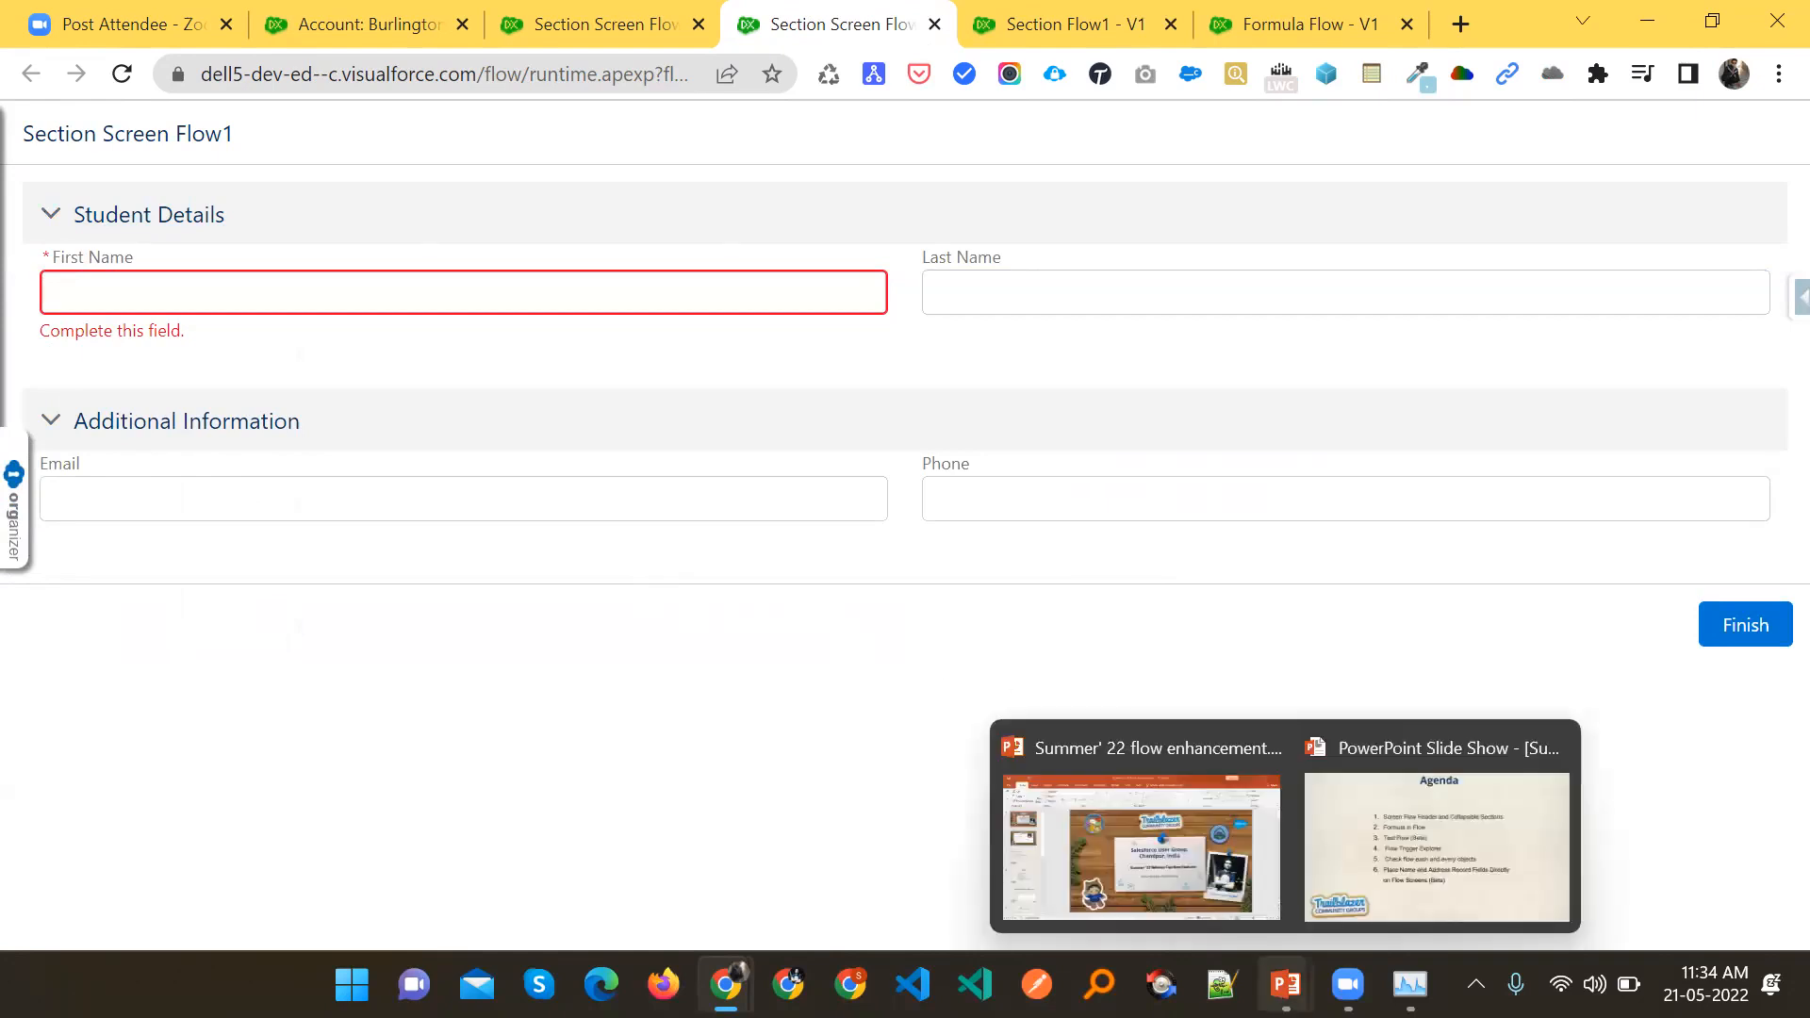
left_click(1436, 844)
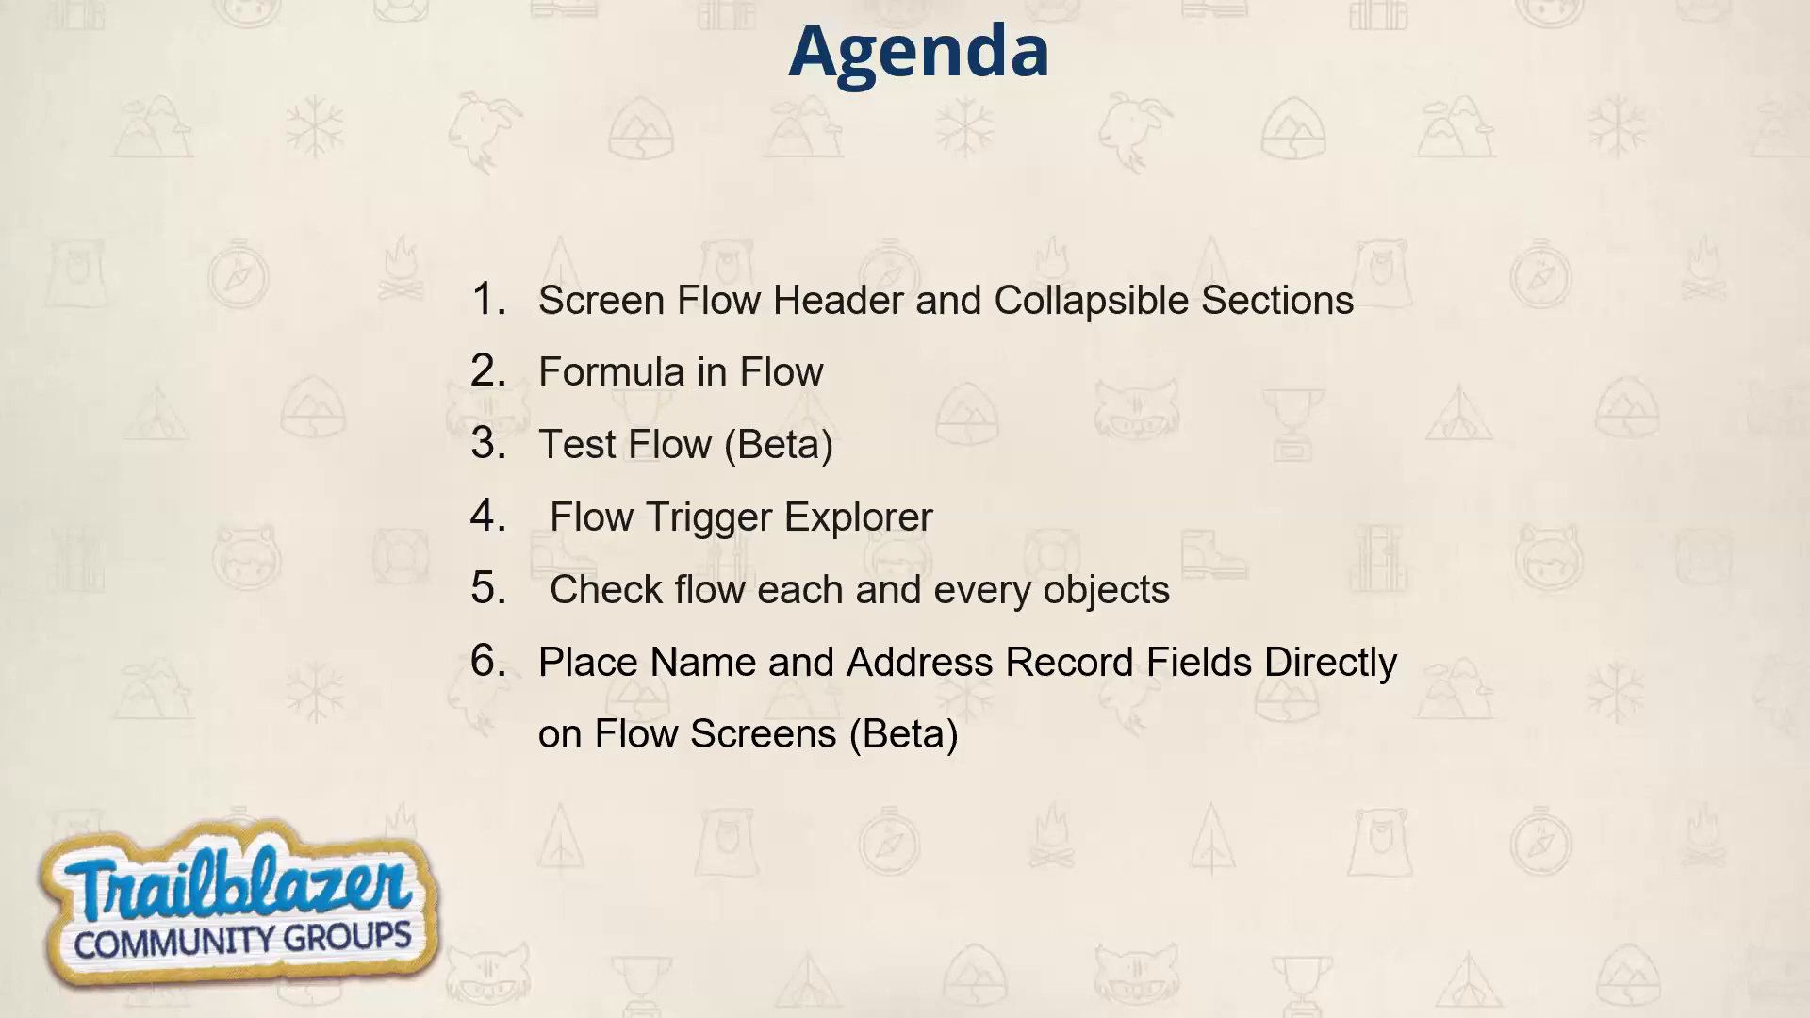
key("alt+Tab")
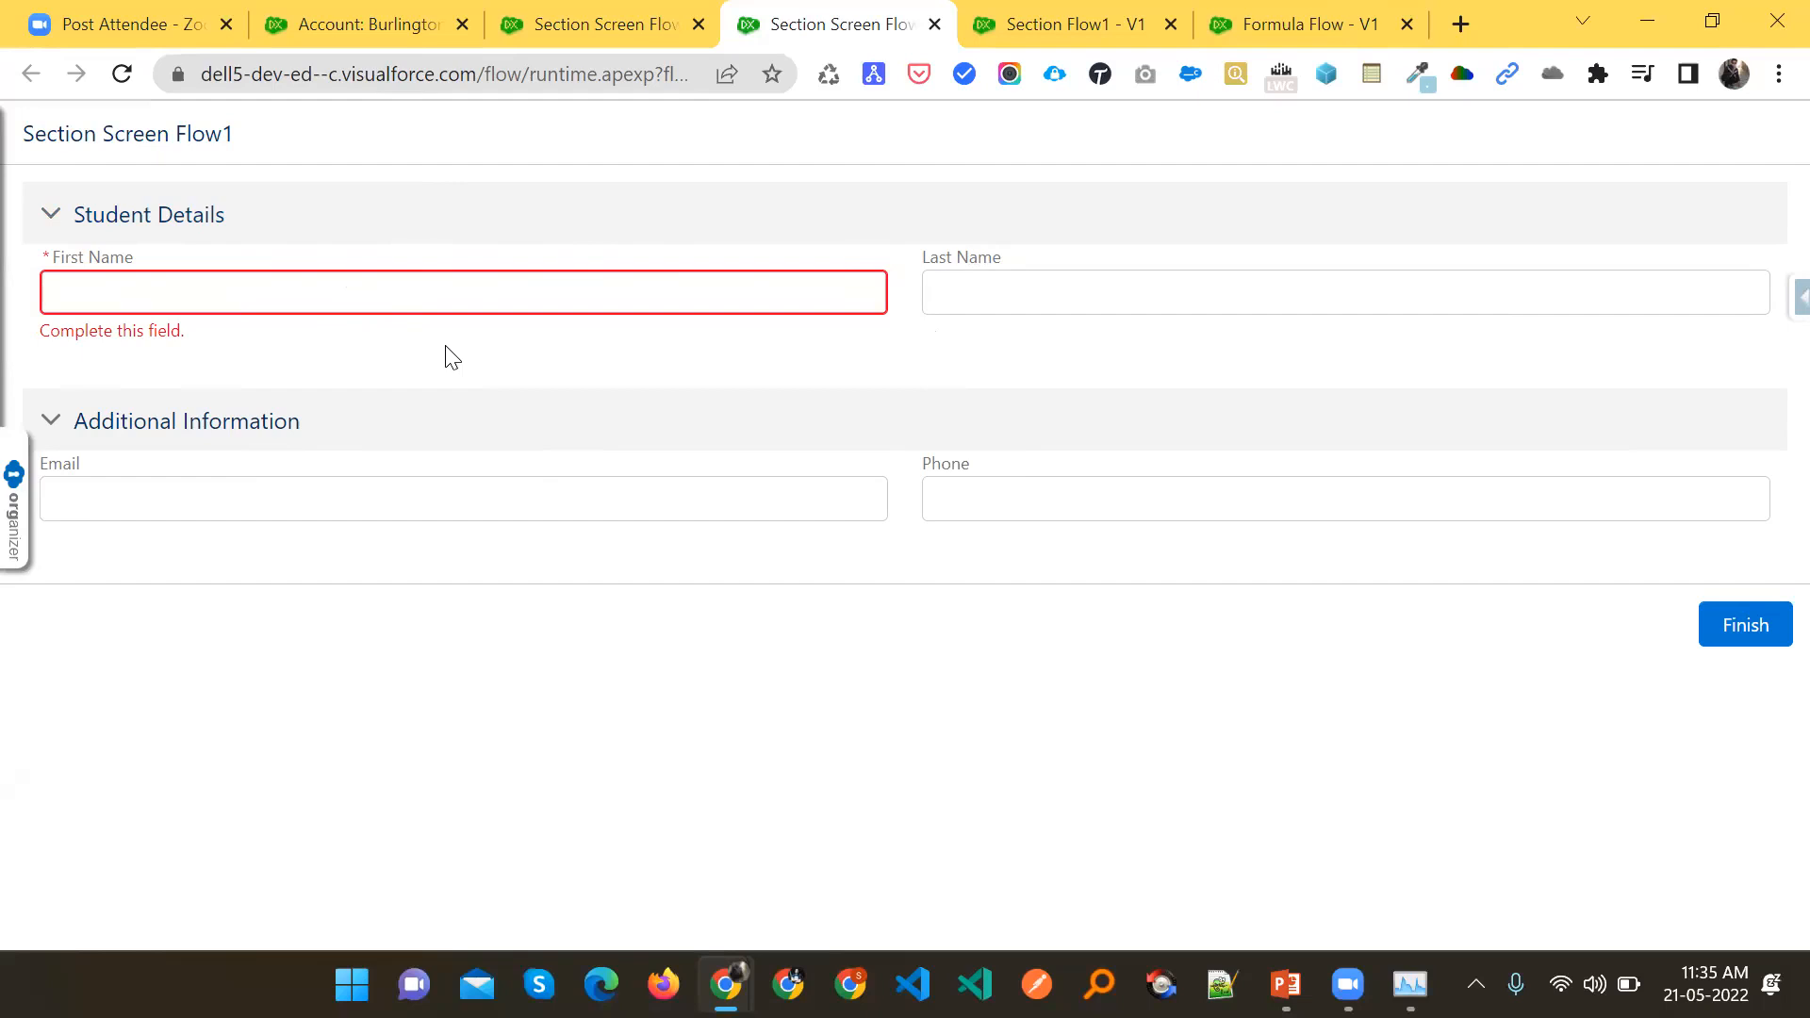
Open the Registration Form screen in the flow editor and review the First Name field's label and default value options
left_click(594, 21)
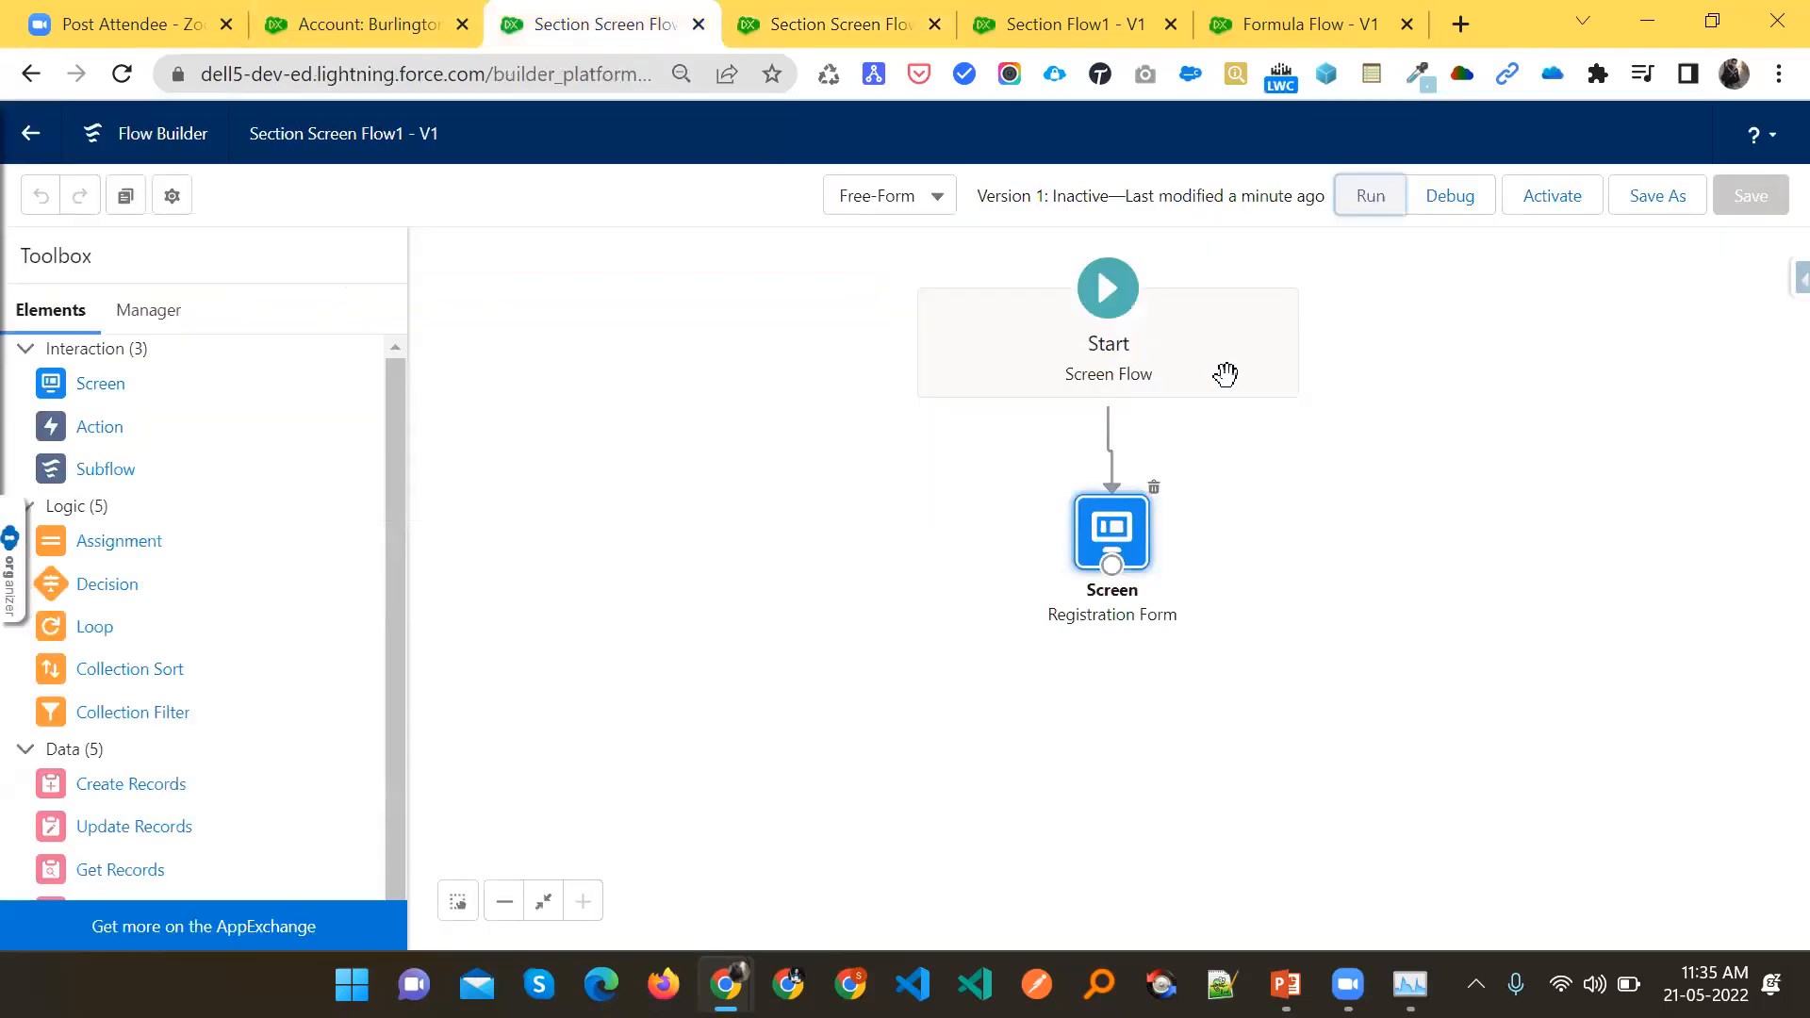
double_click(1138, 518)
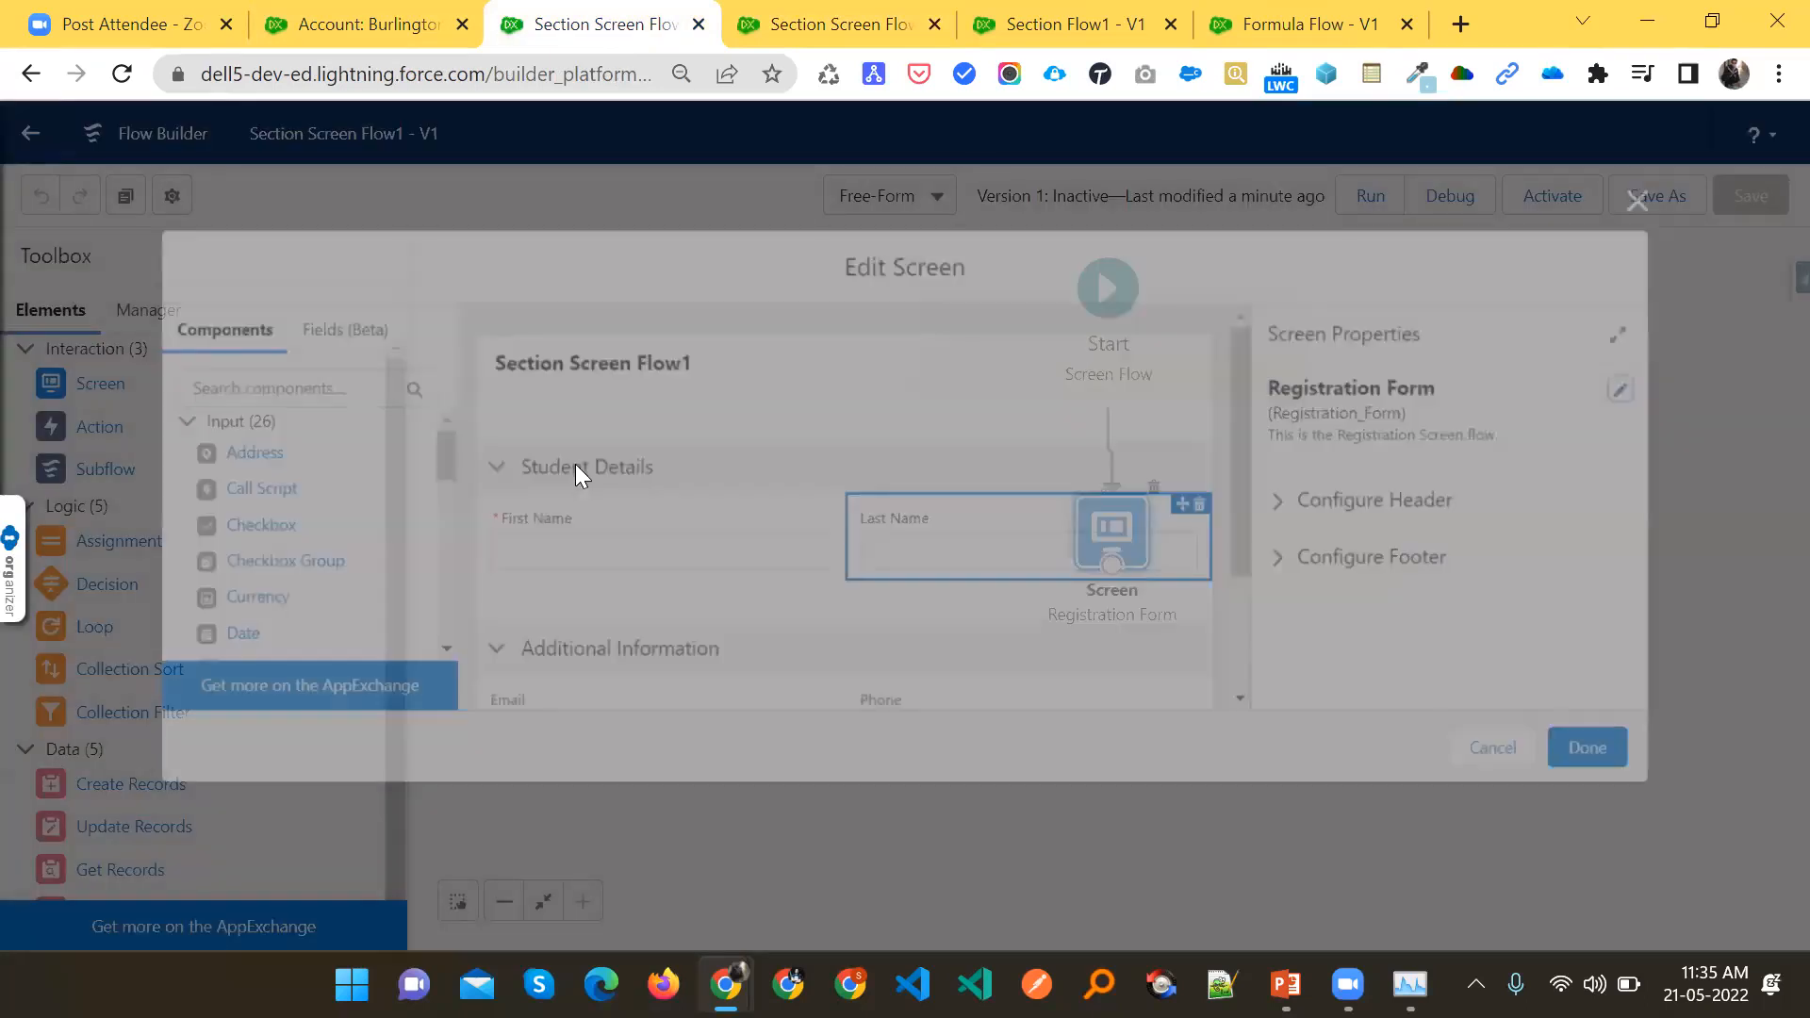
left_click(570, 518)
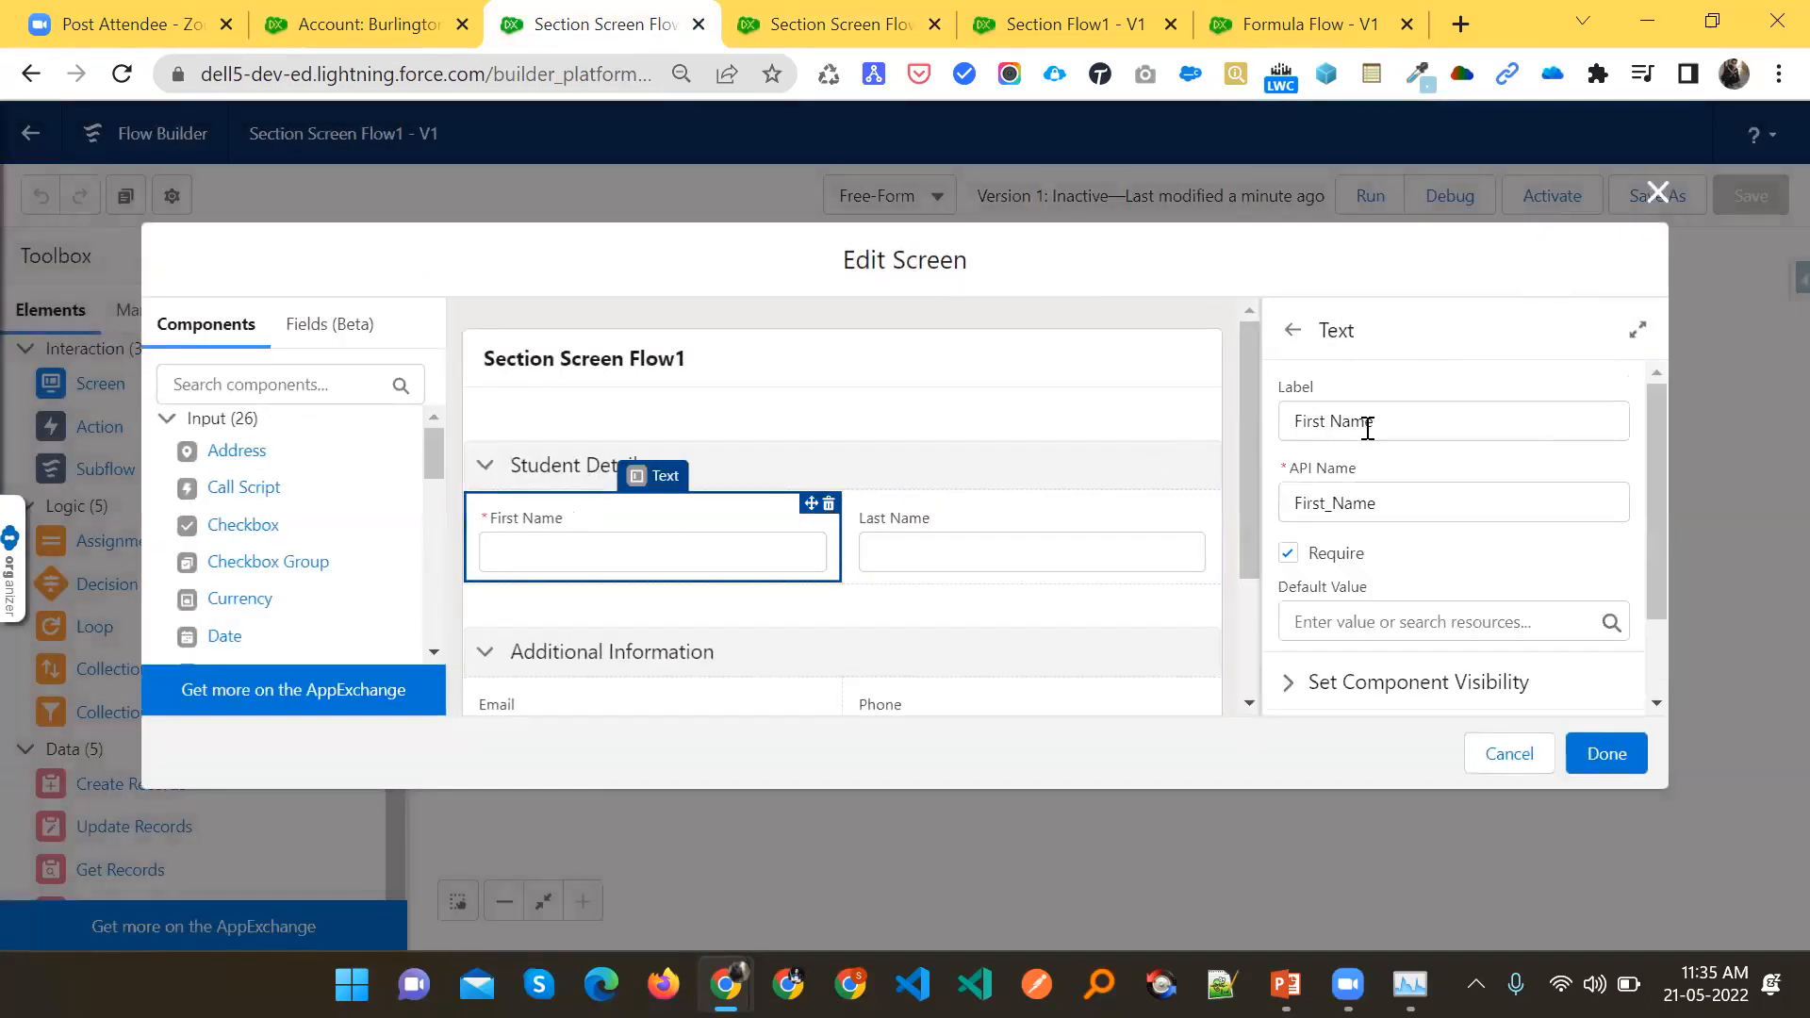
left_click_drag(1390, 421, 1250, 428)
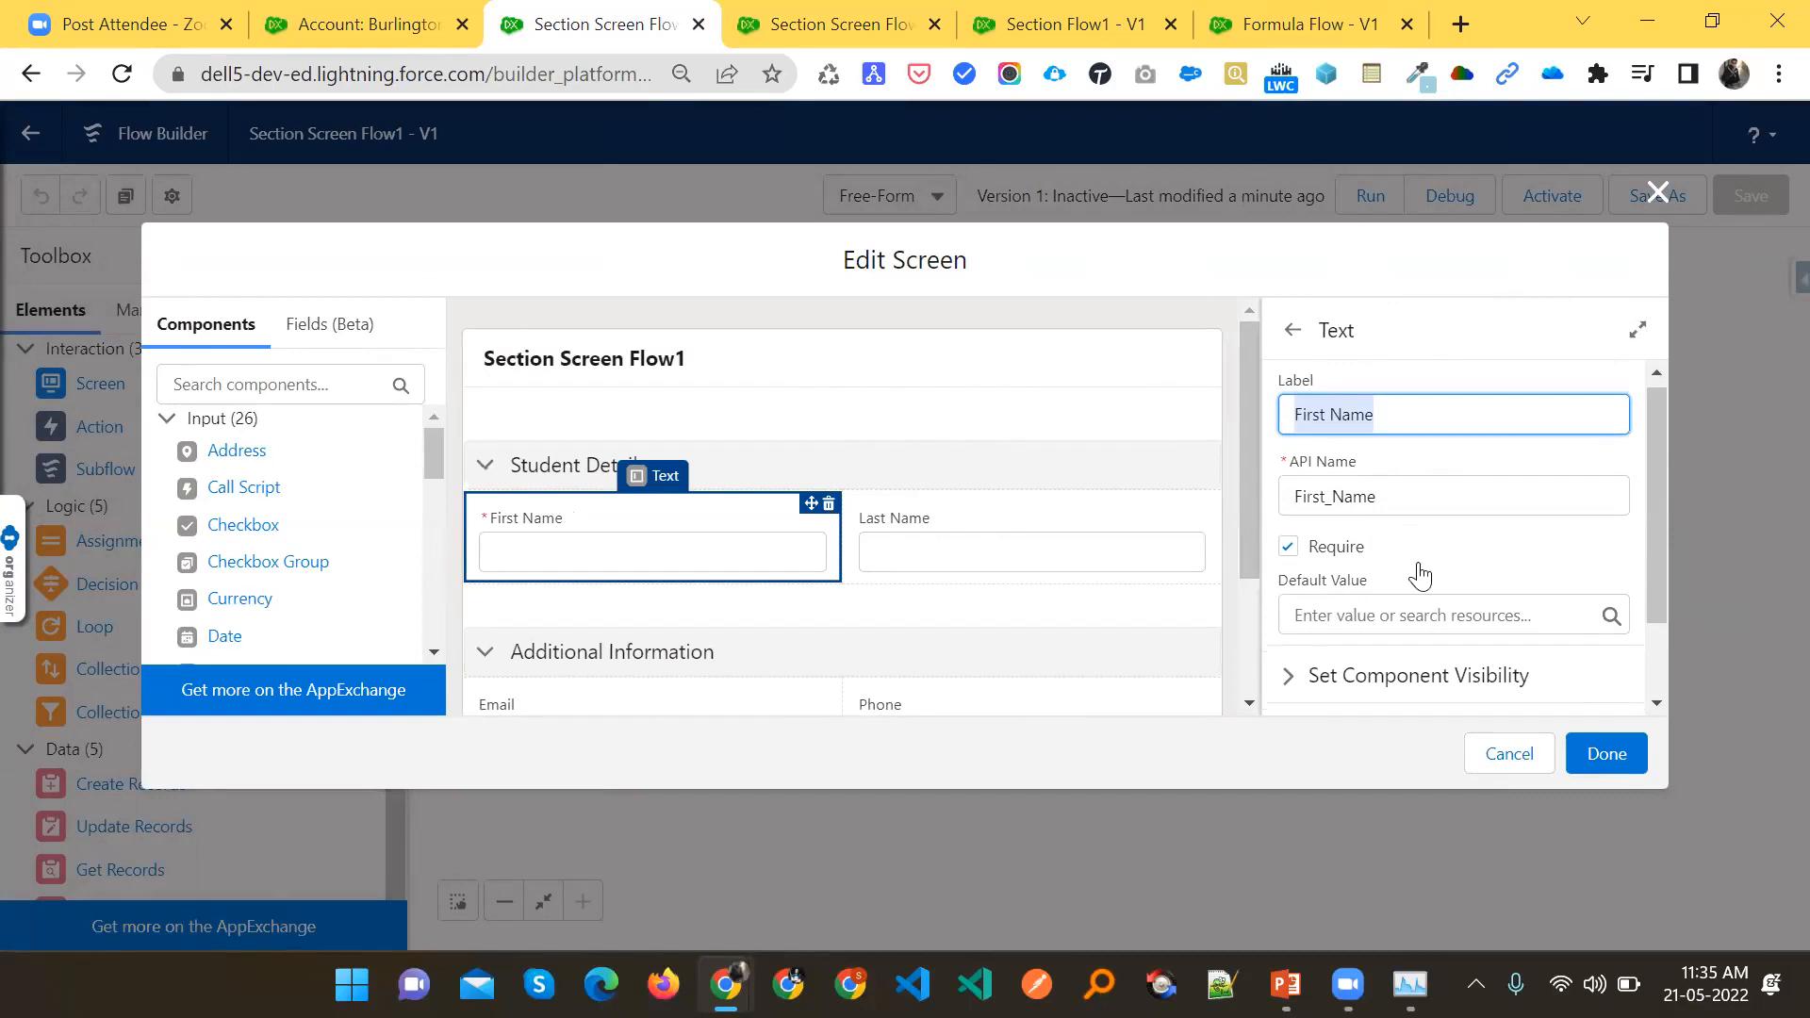
scroll(1410, 575, "down", 1)
left_click(1388, 509)
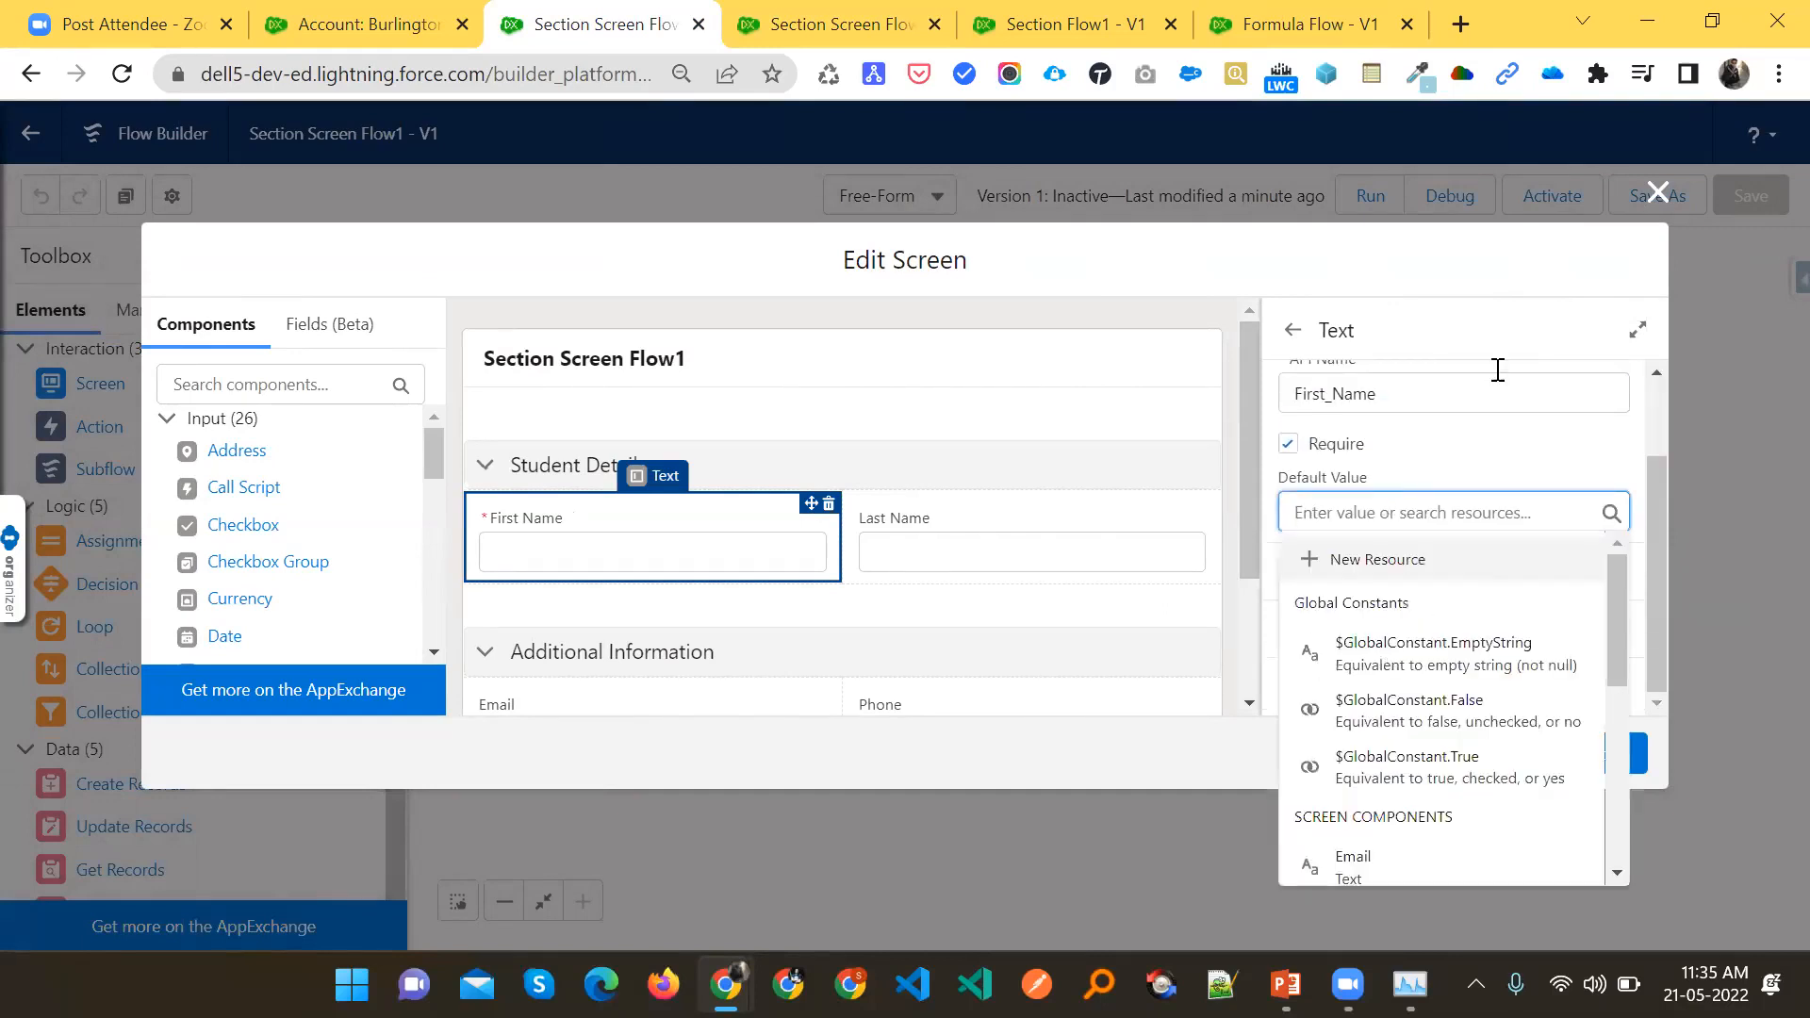
left_click(1478, 317)
Examine the First Name field's component visibility and input validation settings, including the error message editor and formula
left_click(1290, 575)
scroll(1402, 655, "down", 1)
left_click(1288, 641)
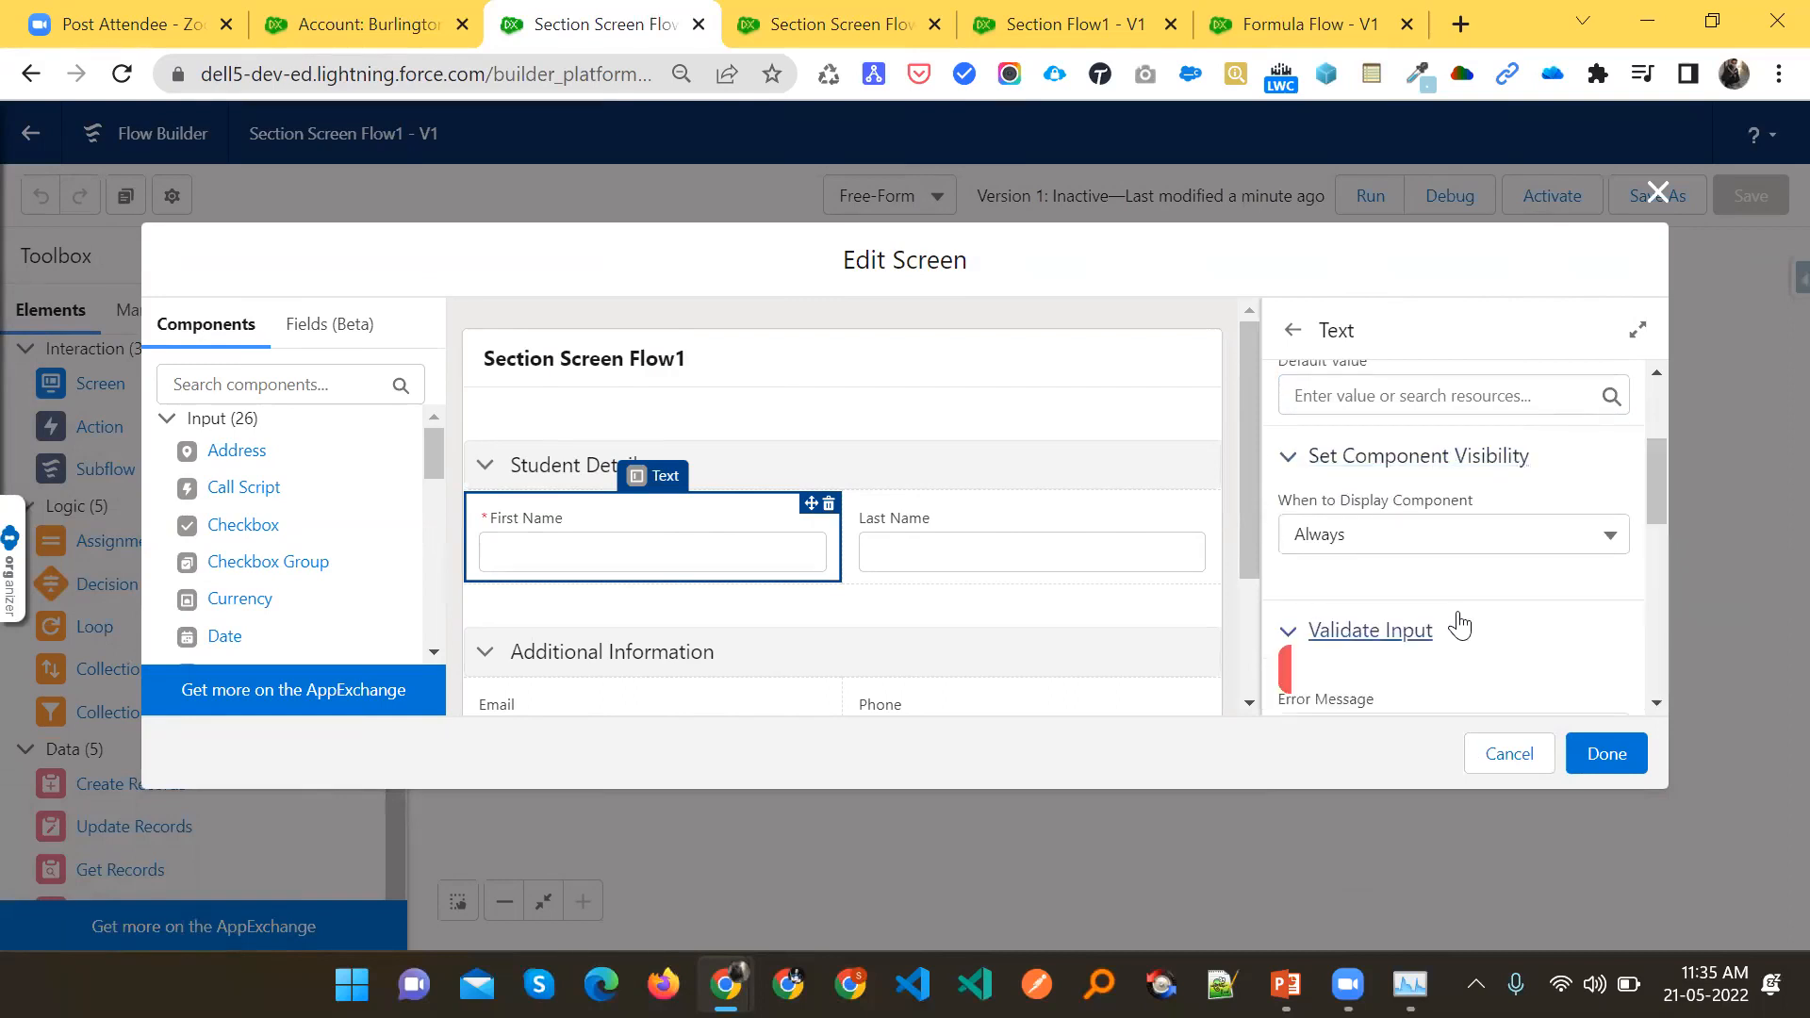
scroll(1398, 597, "down", 3)
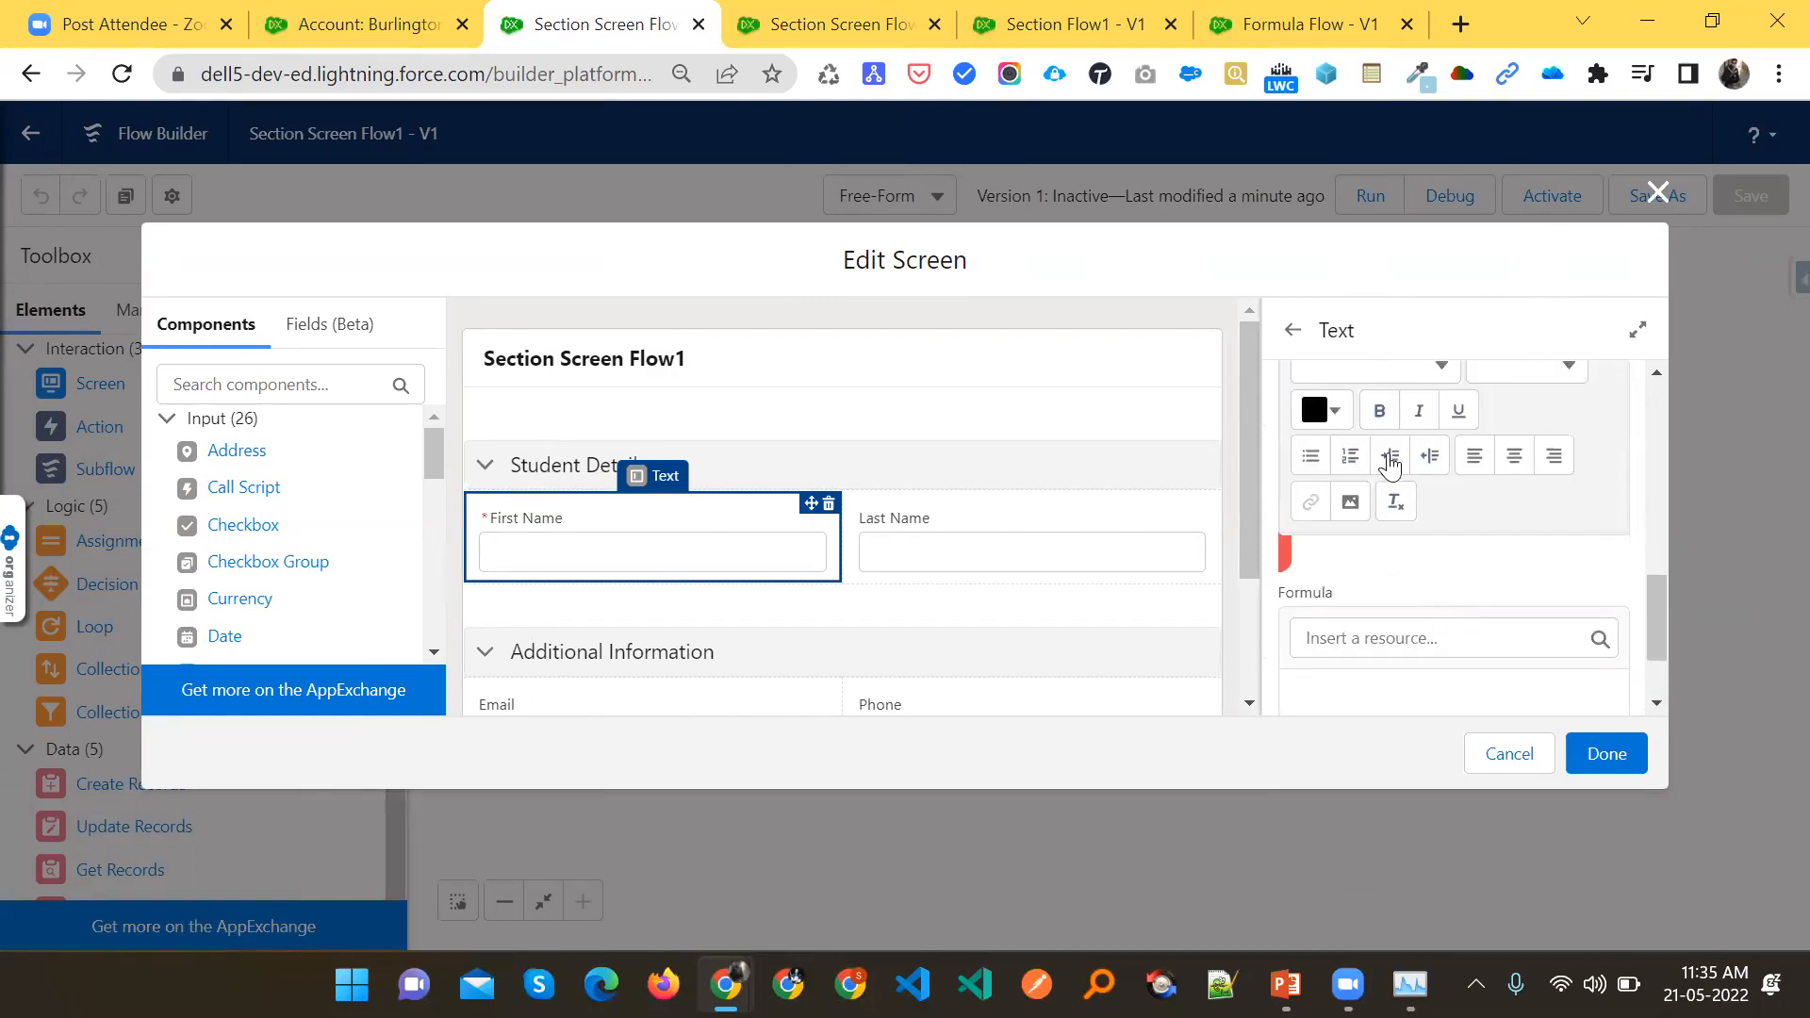
scroll(1386, 485, "up", 5)
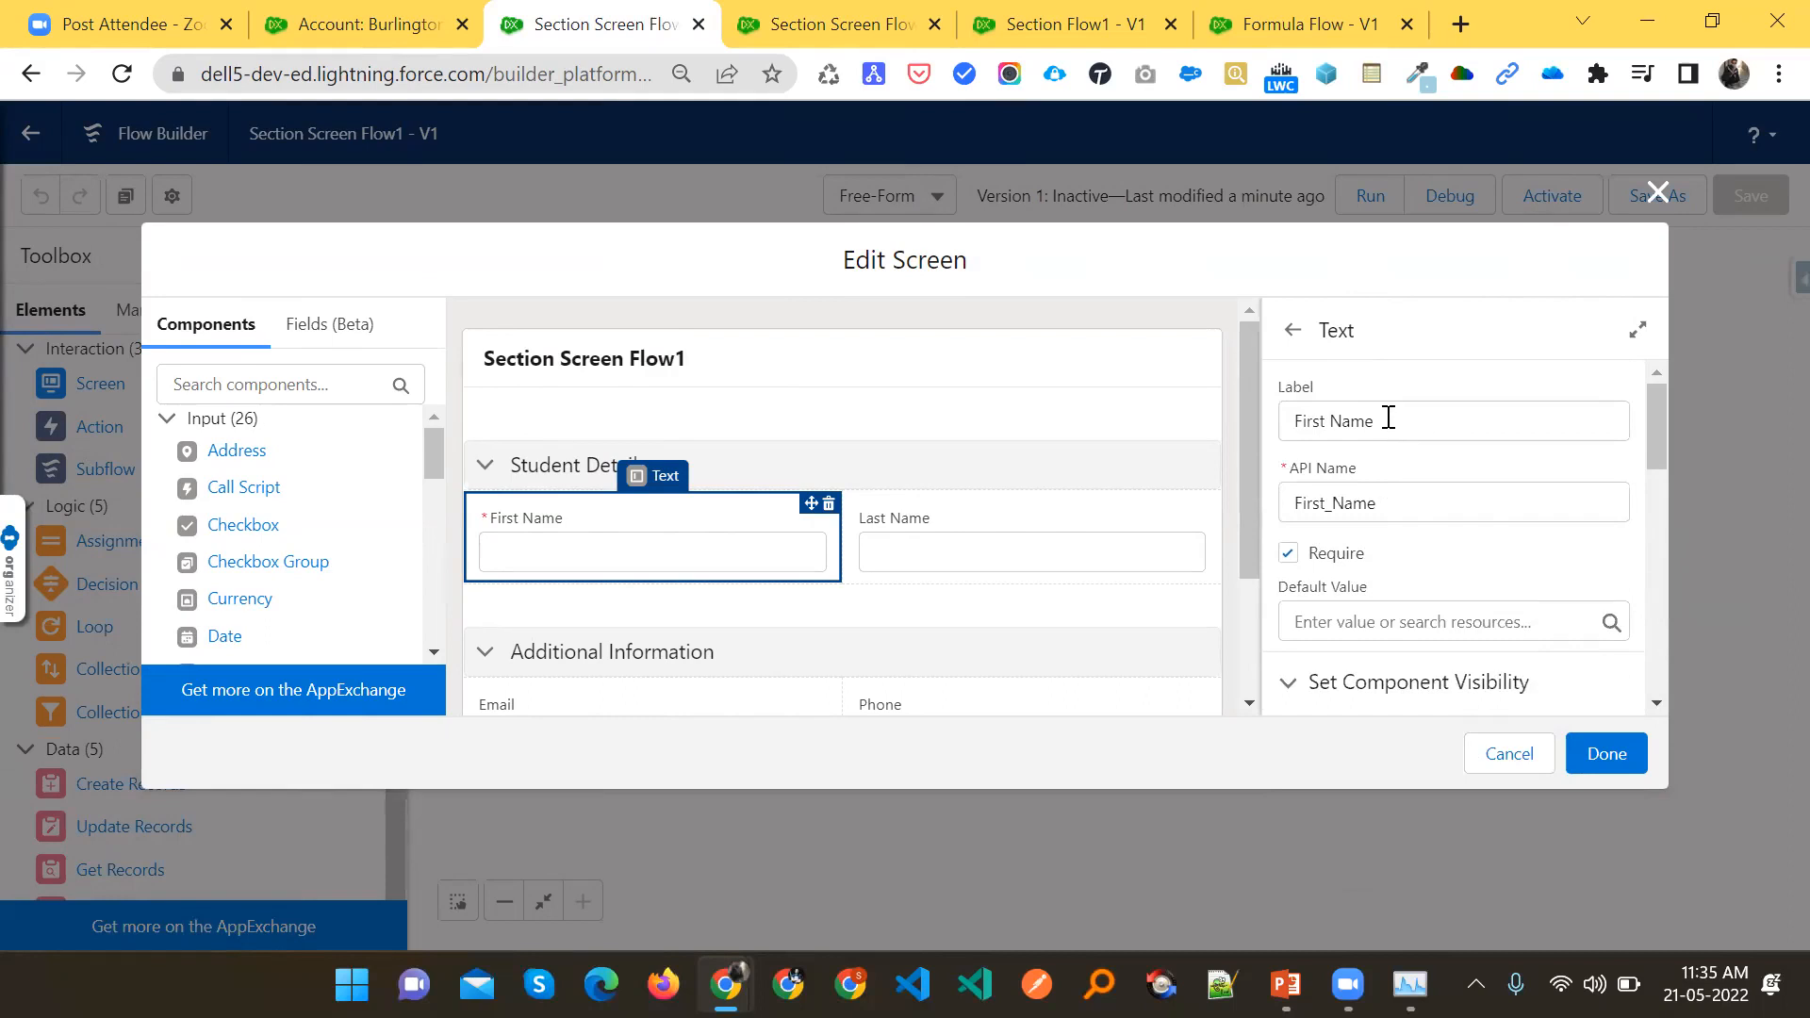
left_click_drag(1384, 420, 1282, 417)
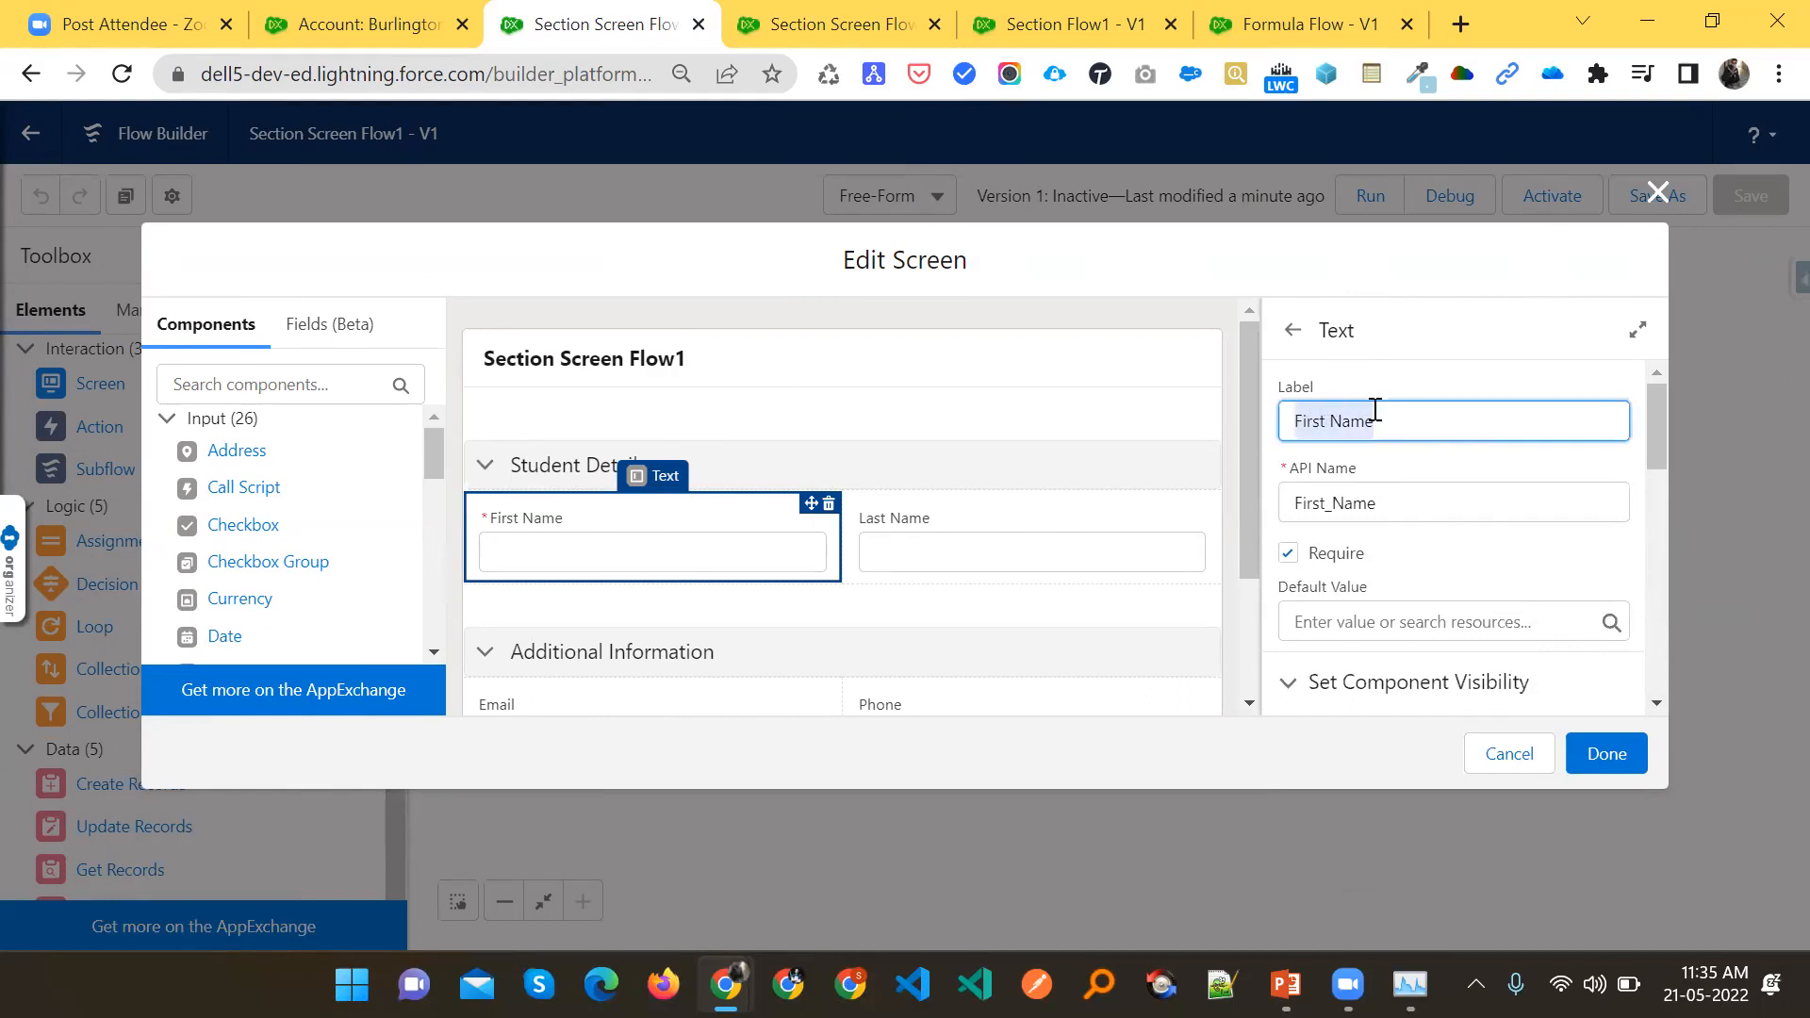
scroll(1373, 408, "down", 6)
scroll(1386, 509, "up", 2)
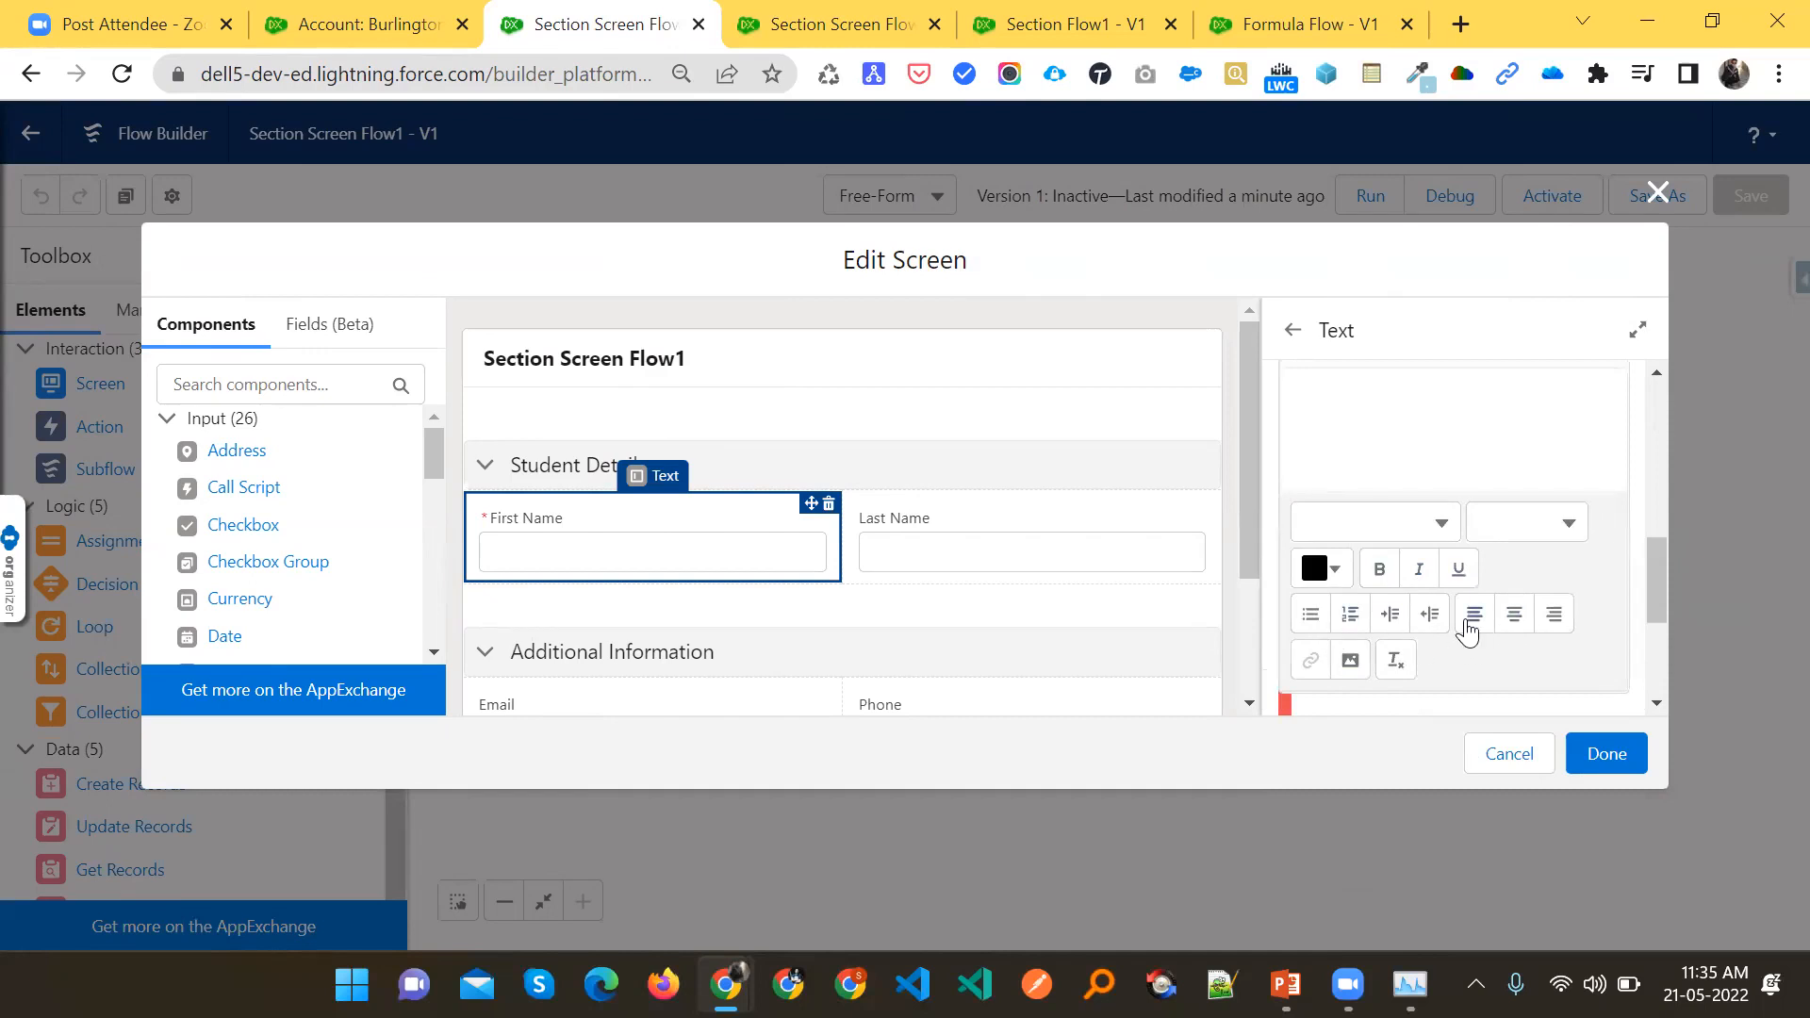
scroll(1410, 618, "up", 4)
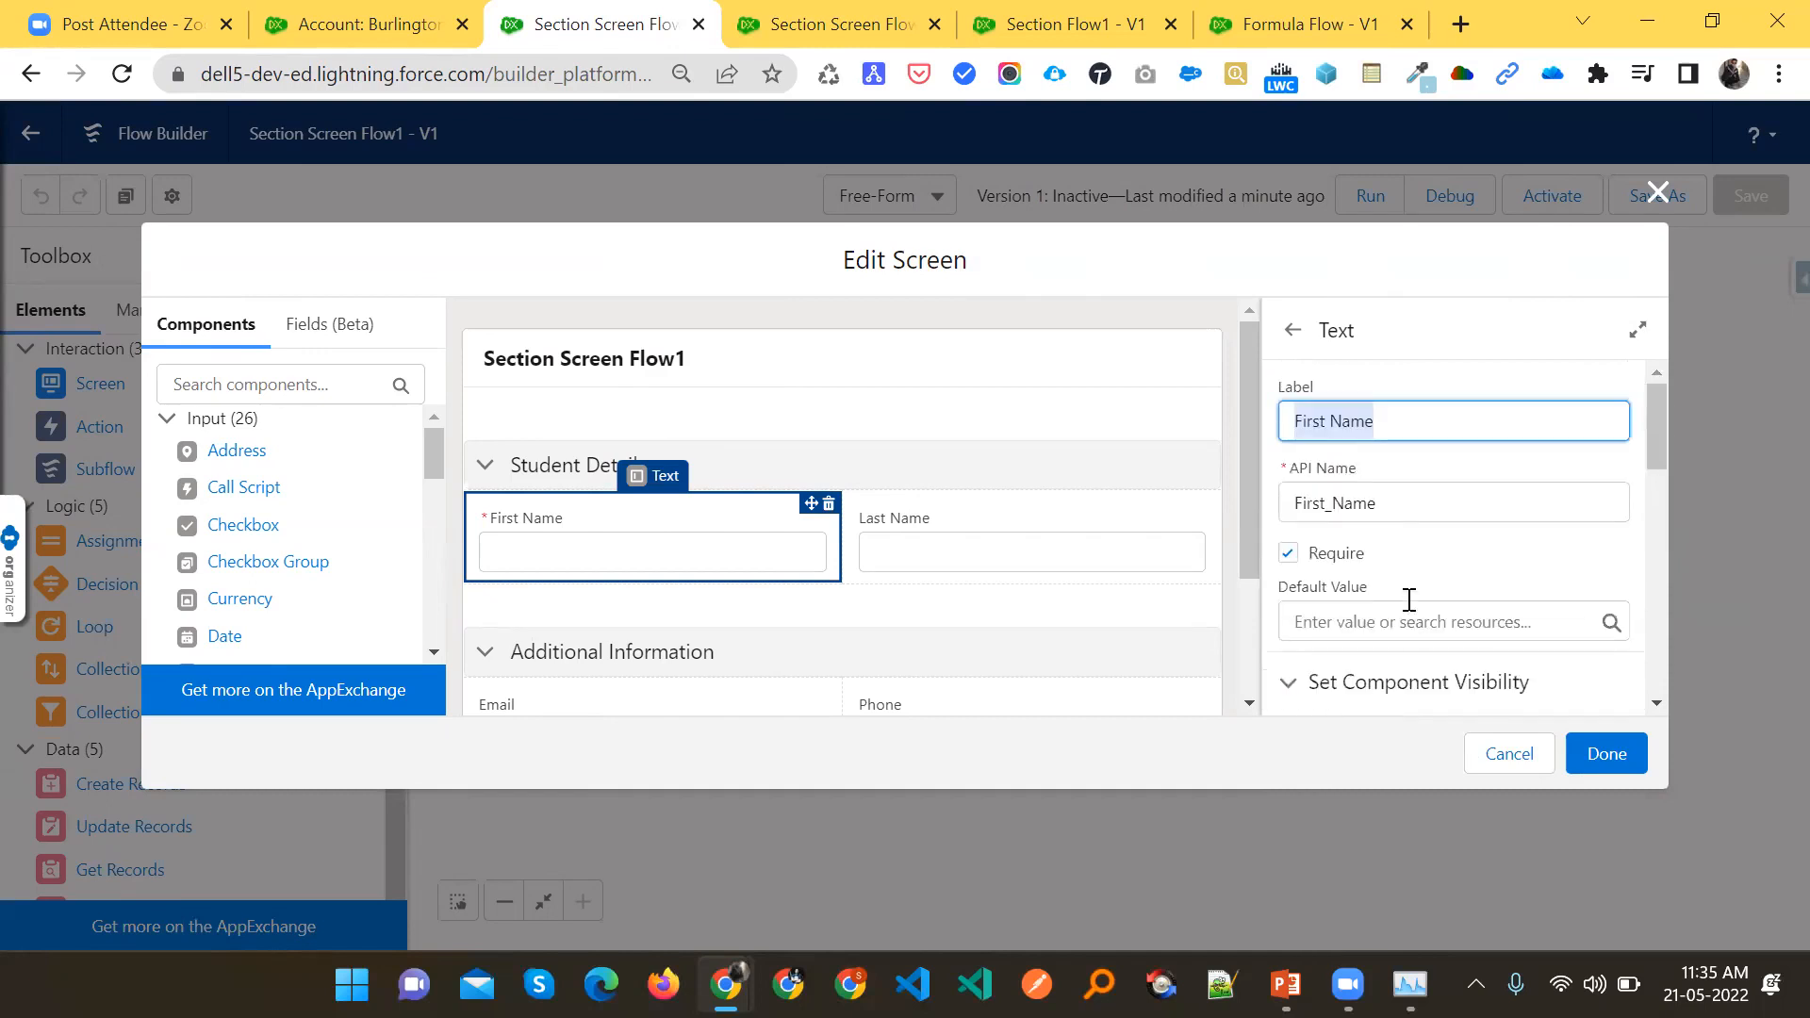
Change the First Name field's label to "<b>First Name</b>", apply the screen changes and save the flow
left_click(1400, 420)
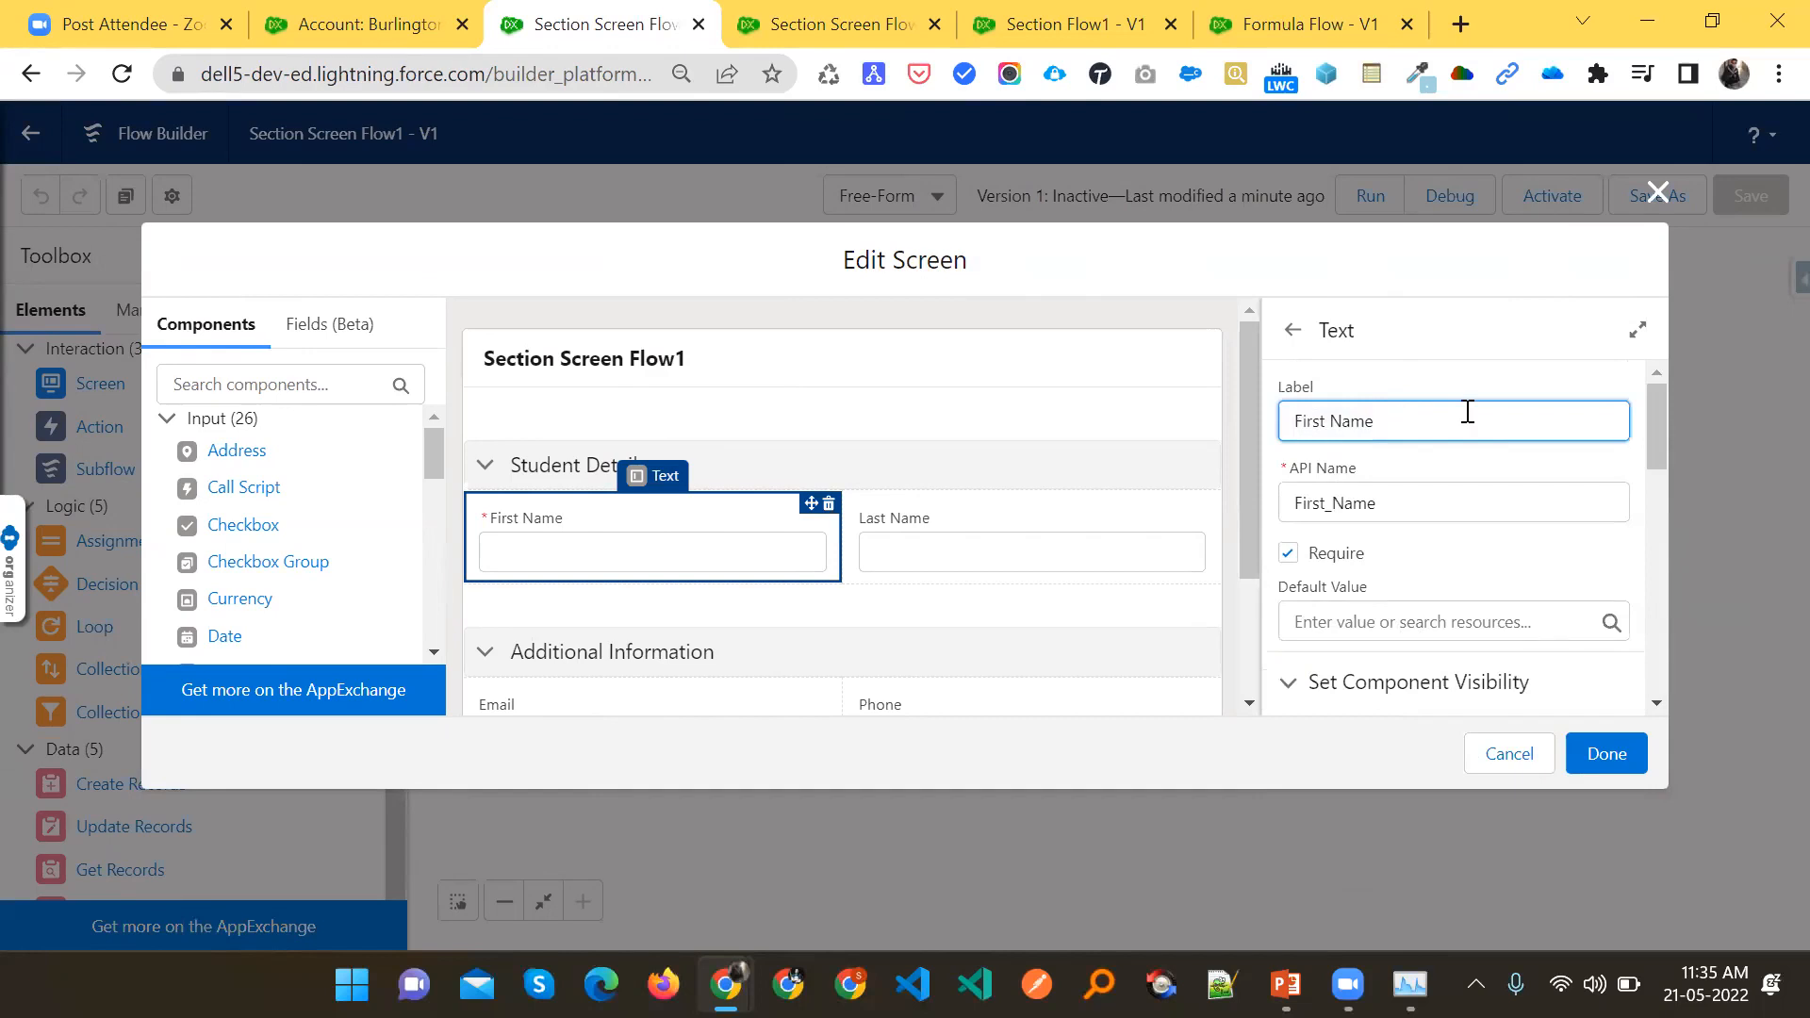
key("Home")
type("<b>")
key("Right")
key("Right")
key("Right")
key("Right")
key("Right")
key("Right")
type("</b")
left_click_drag(1326, 420, 1293, 421)
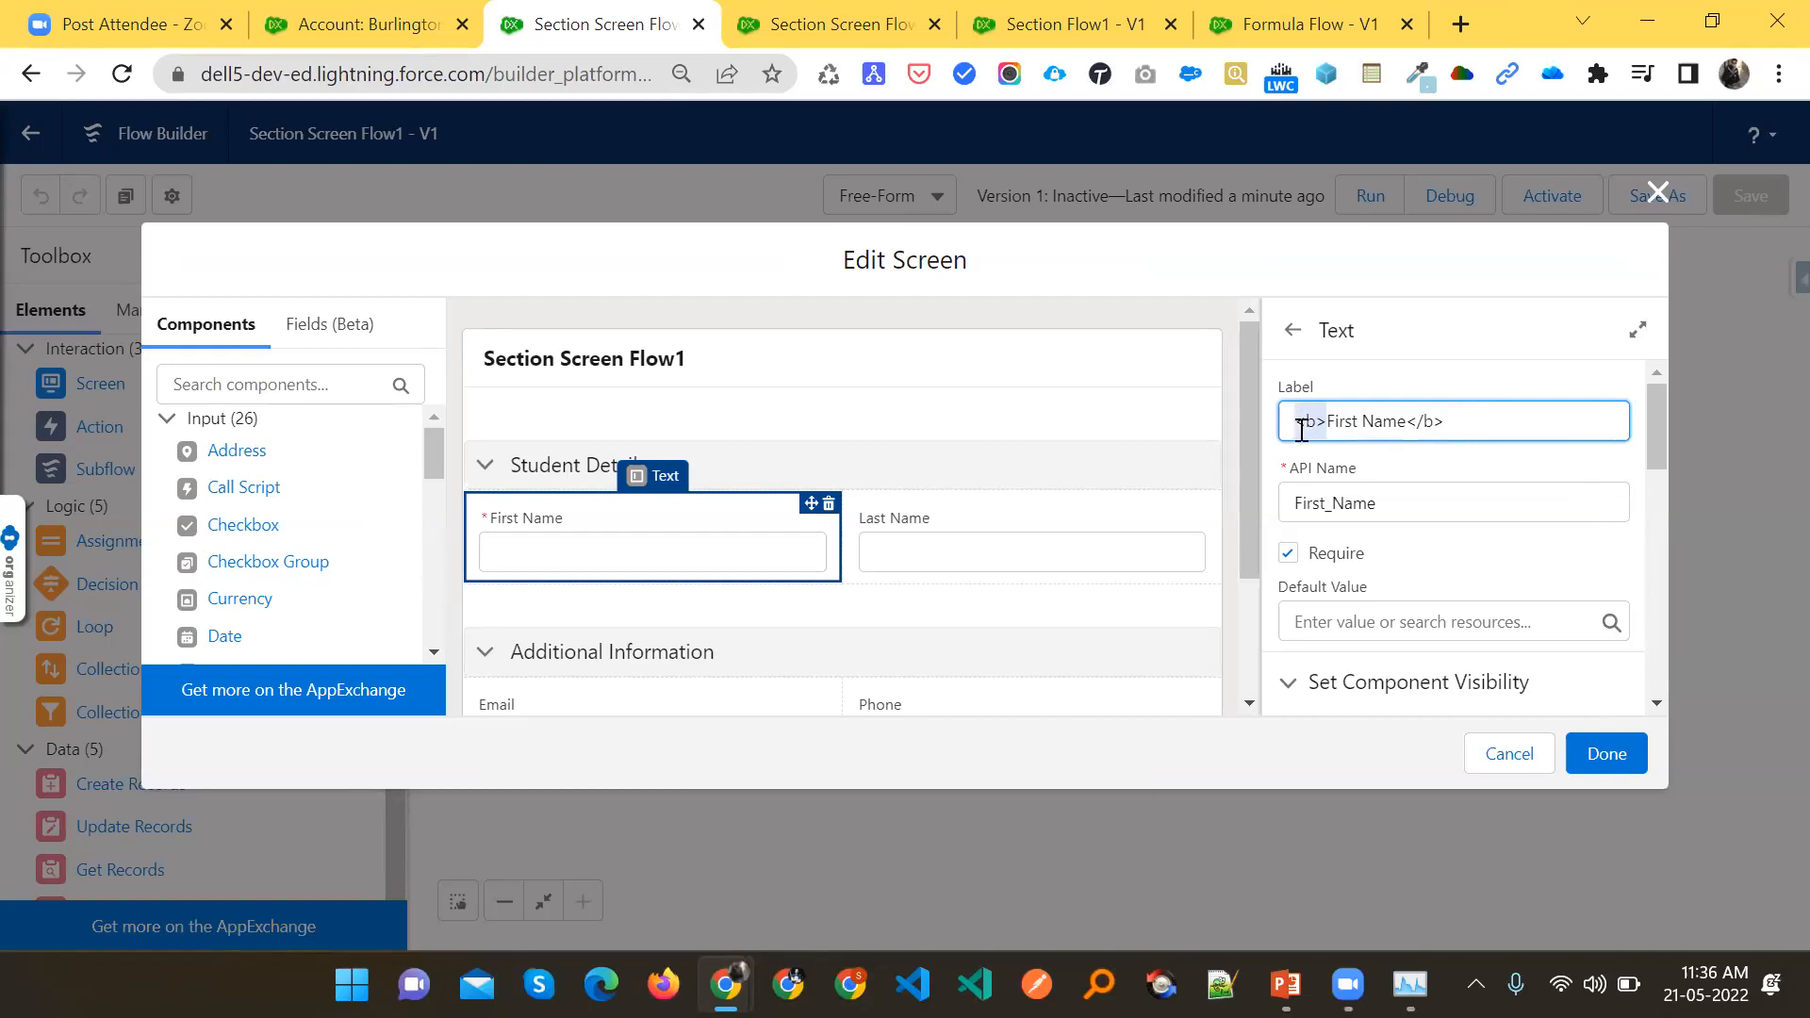
left_click(1475, 428)
left_click_drag(1295, 429, 1323, 427)
left_click(1424, 423)
left_click(1608, 757)
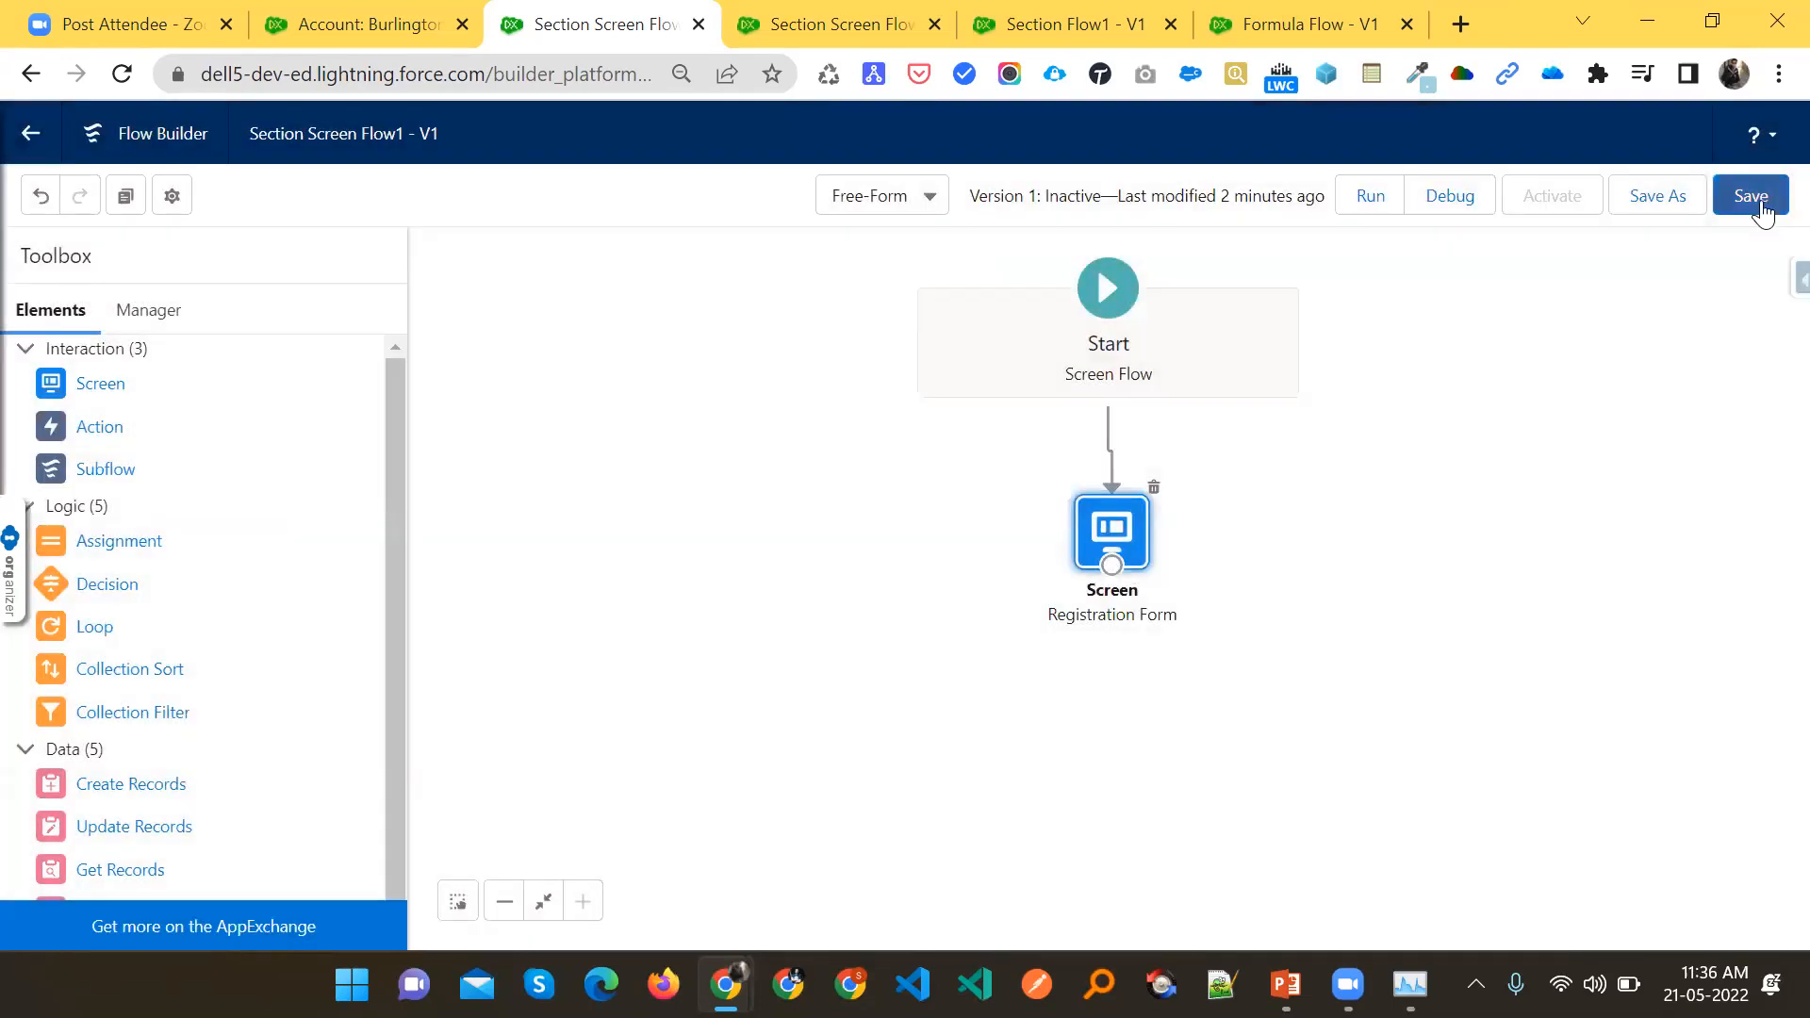
left_click(1755, 203)
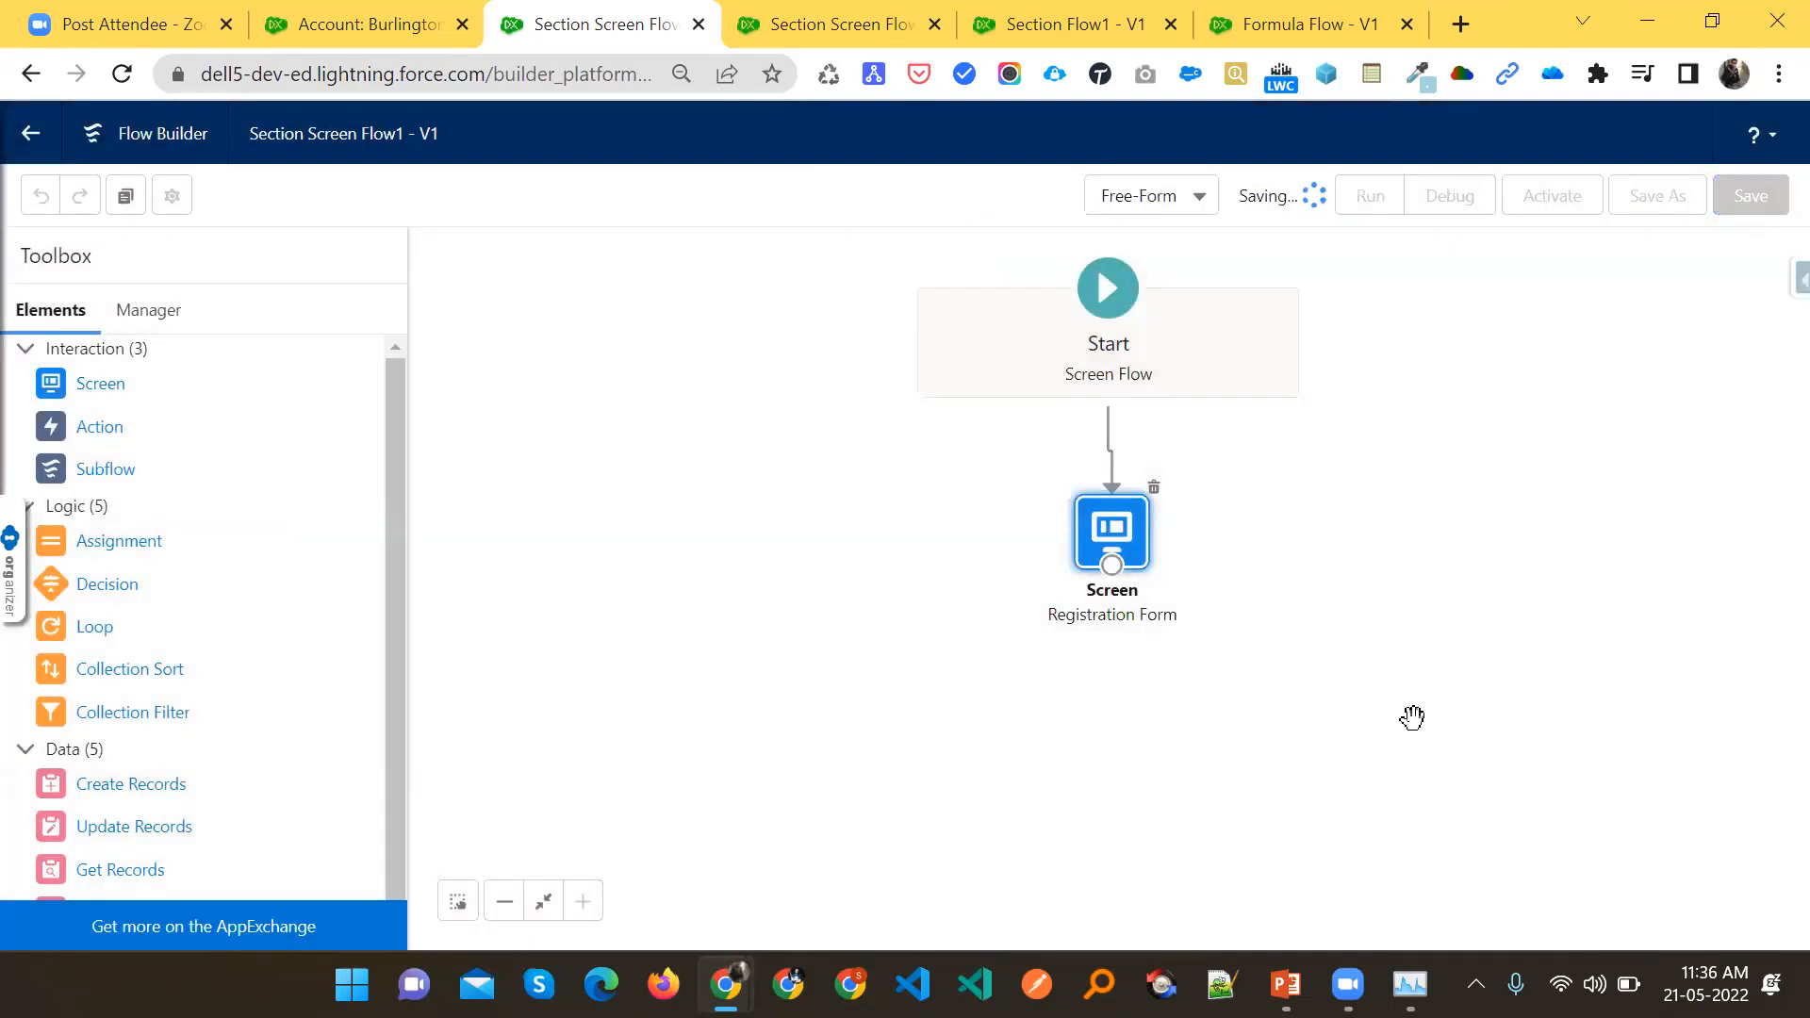
Close the previous flow run and the Section Flow1 editor, and return to the Section Screen Flow1 editor
middle_click(881, 4)
left_click(883, 13)
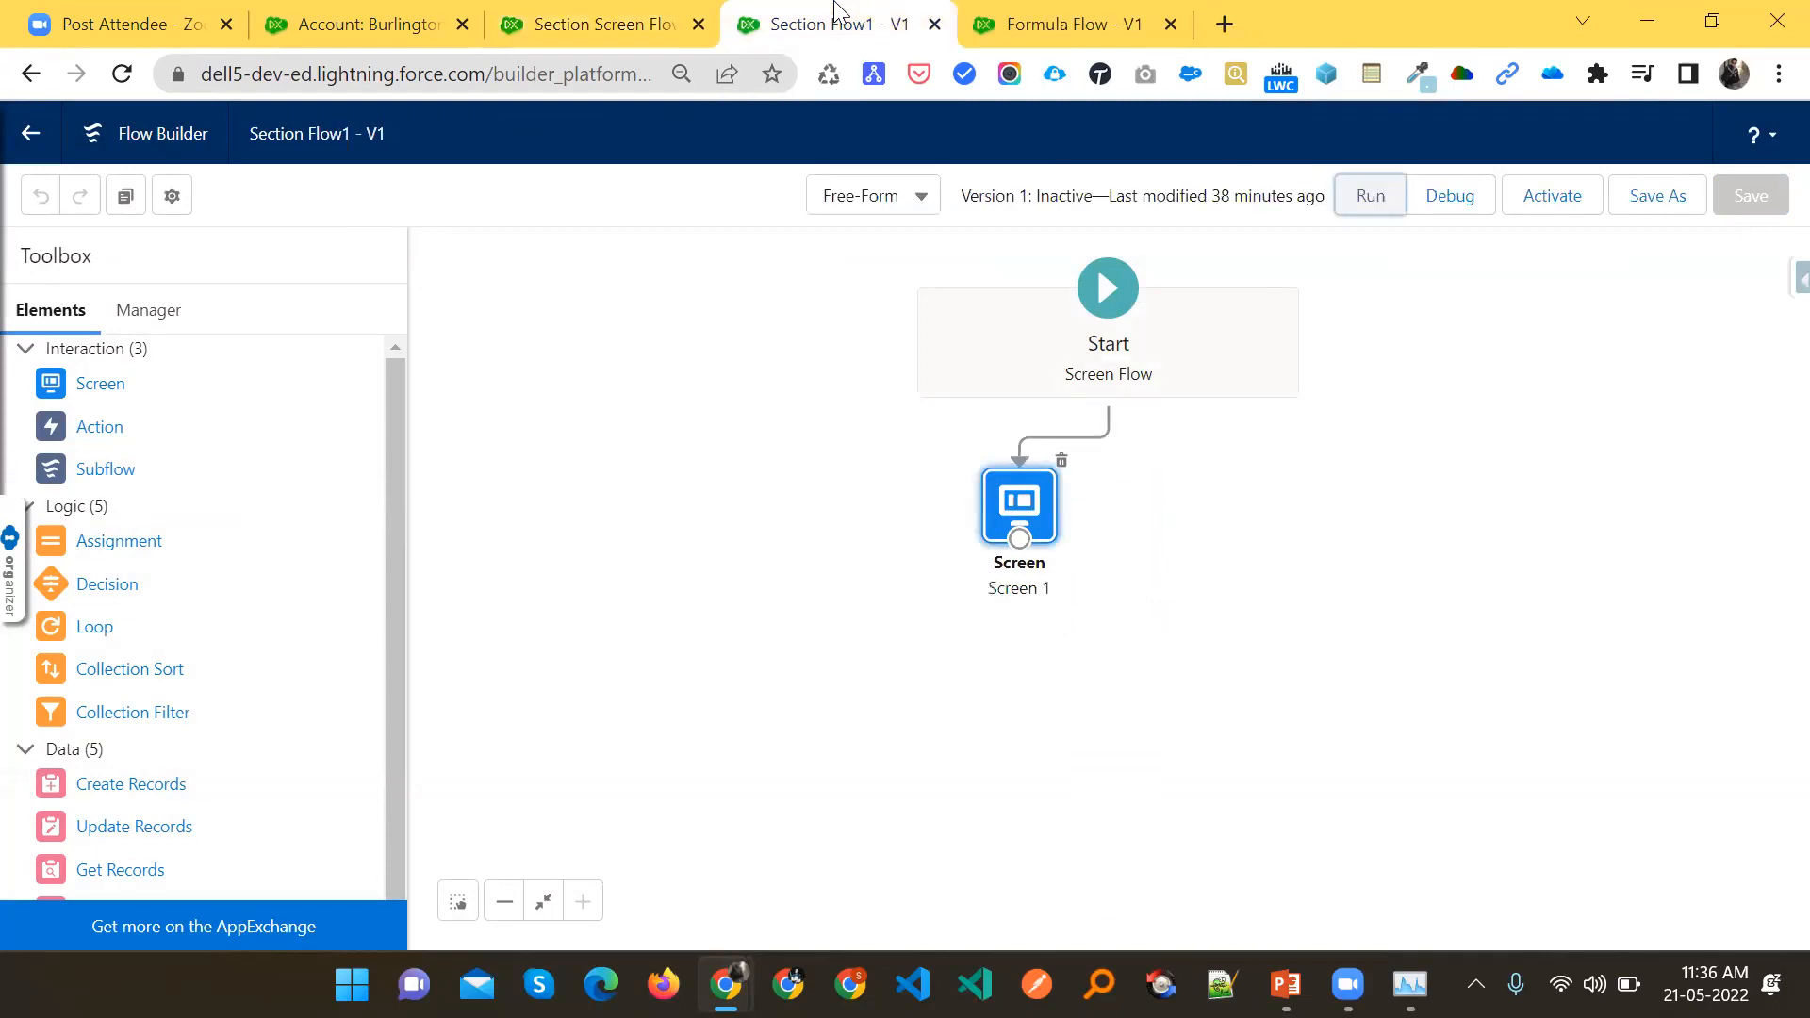
key("ctrl+w")
left_click(655, 17)
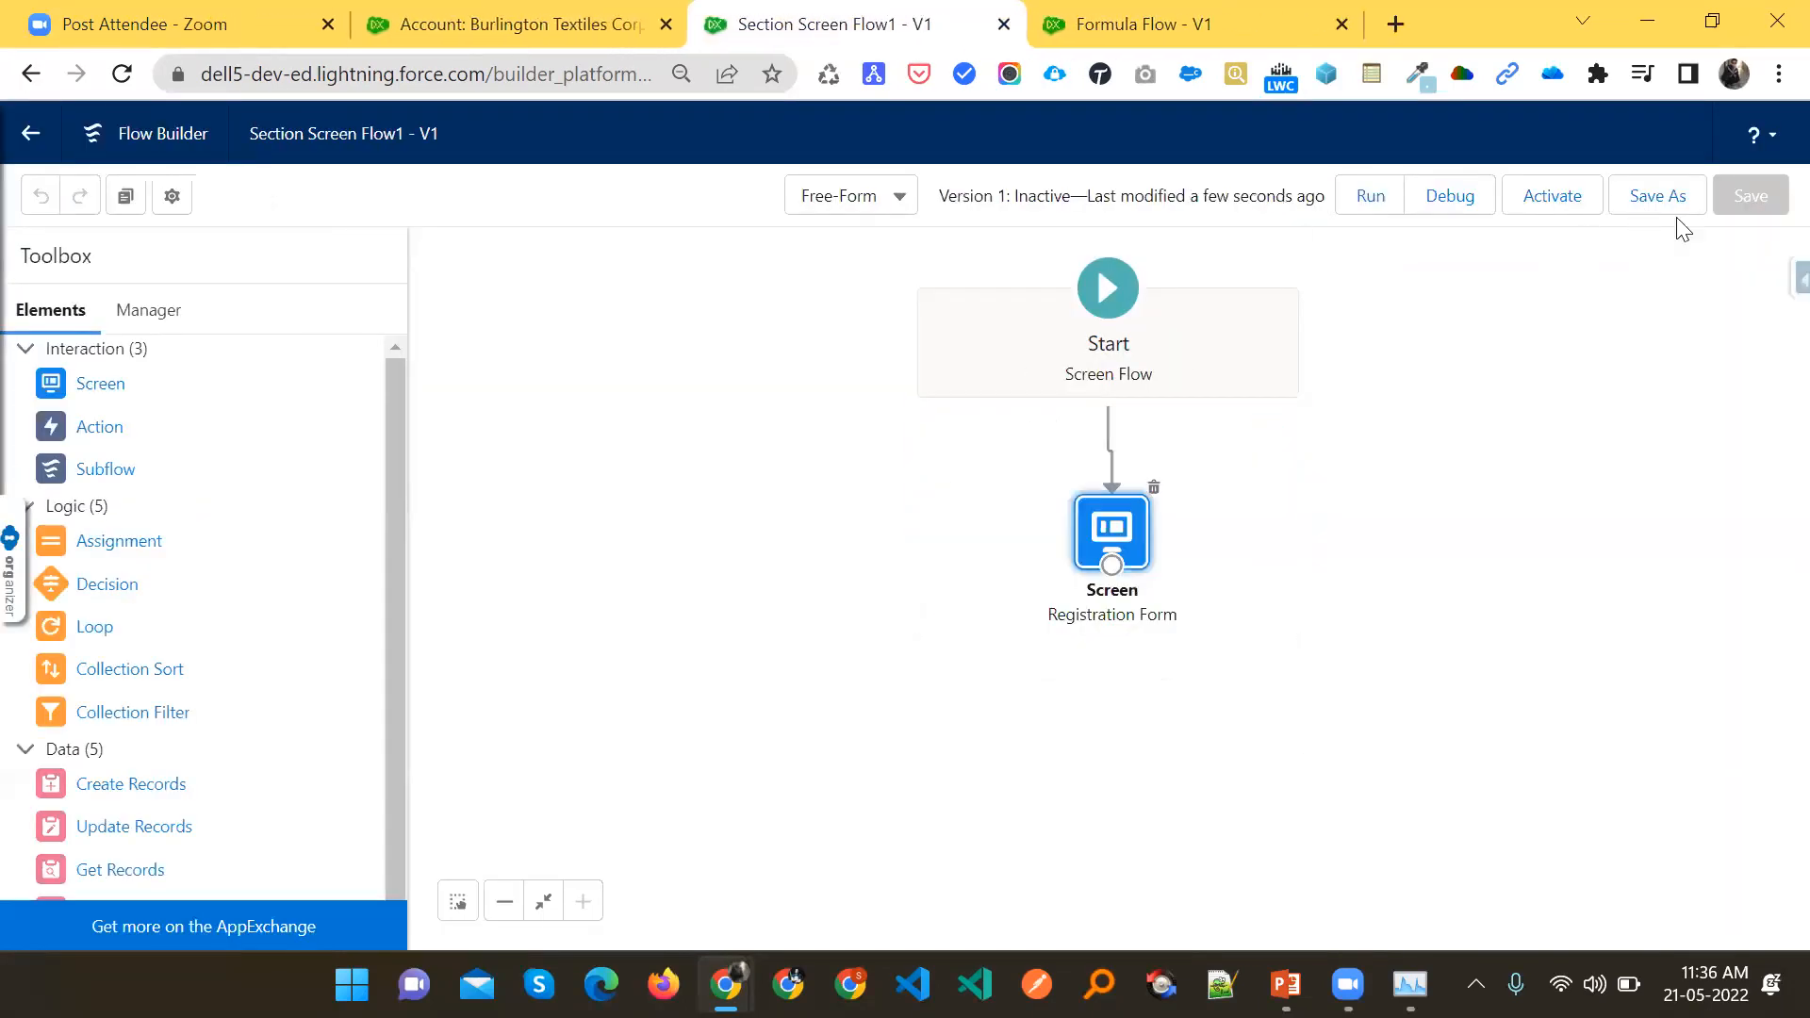
Run the flow, compare the First Name label's formatting with the Email label, and close the run
left_click(1365, 202)
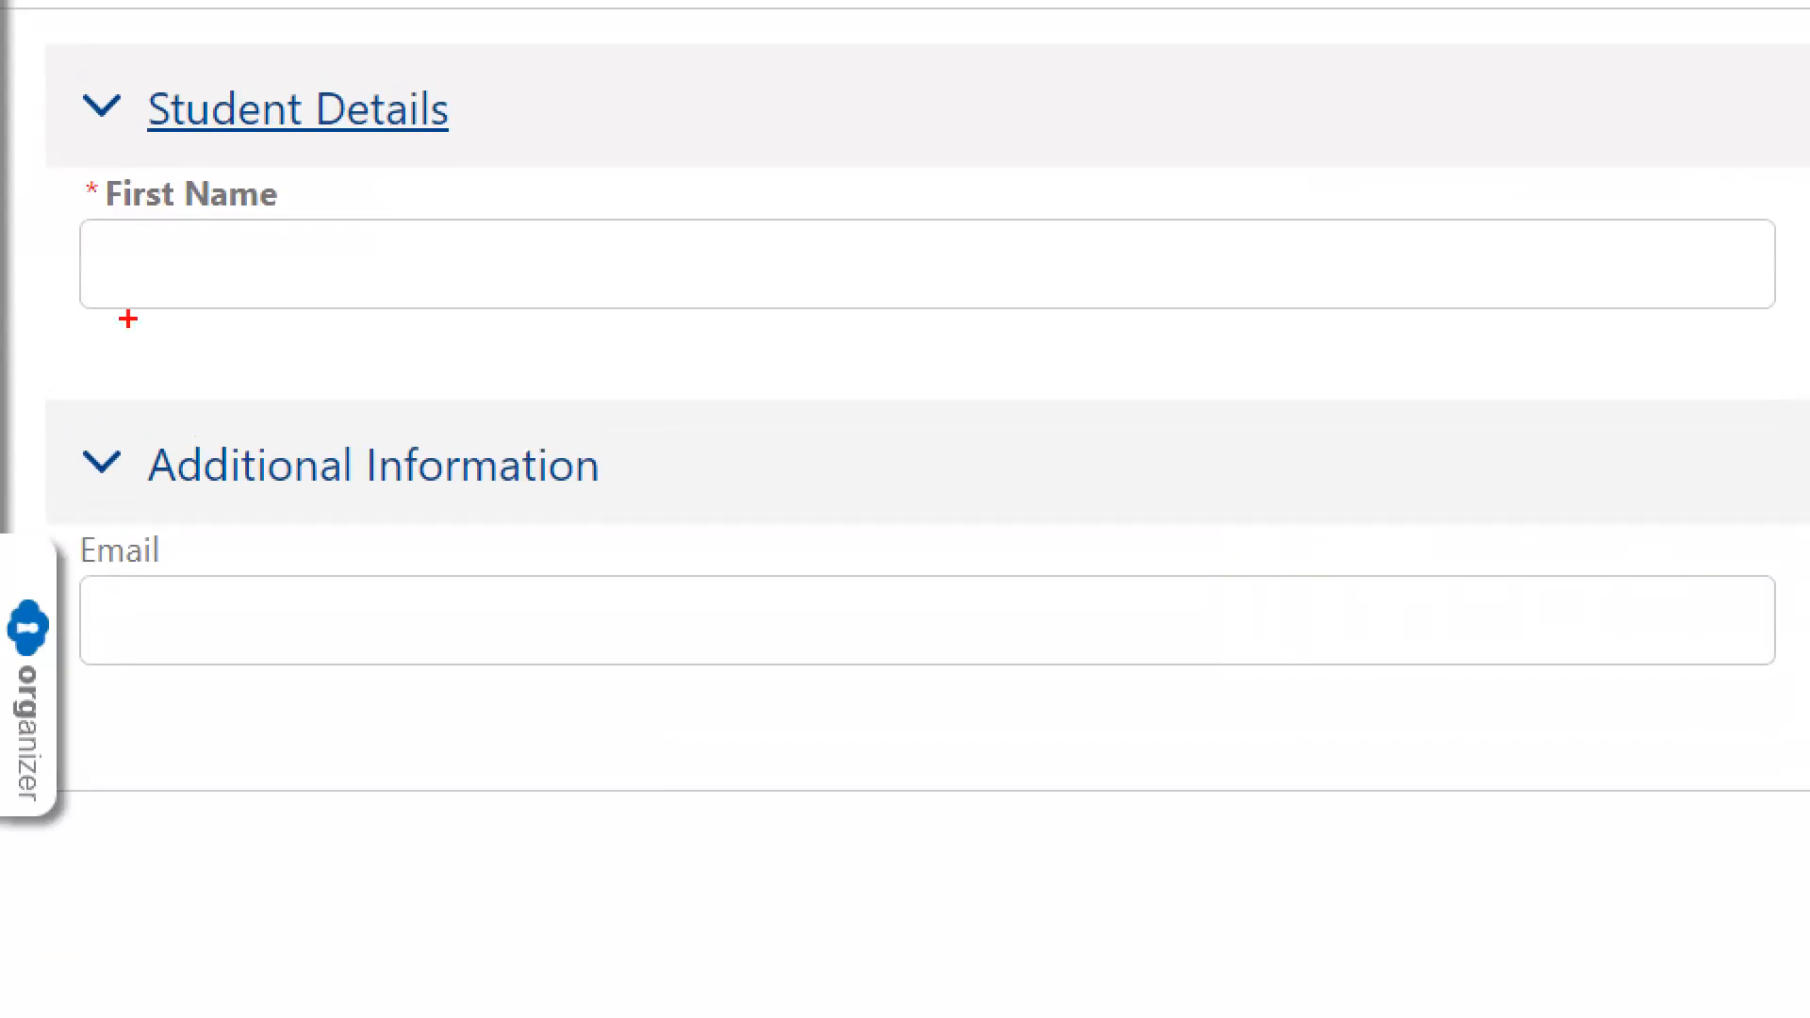
left_click_drag(86, 160, 306, 215)
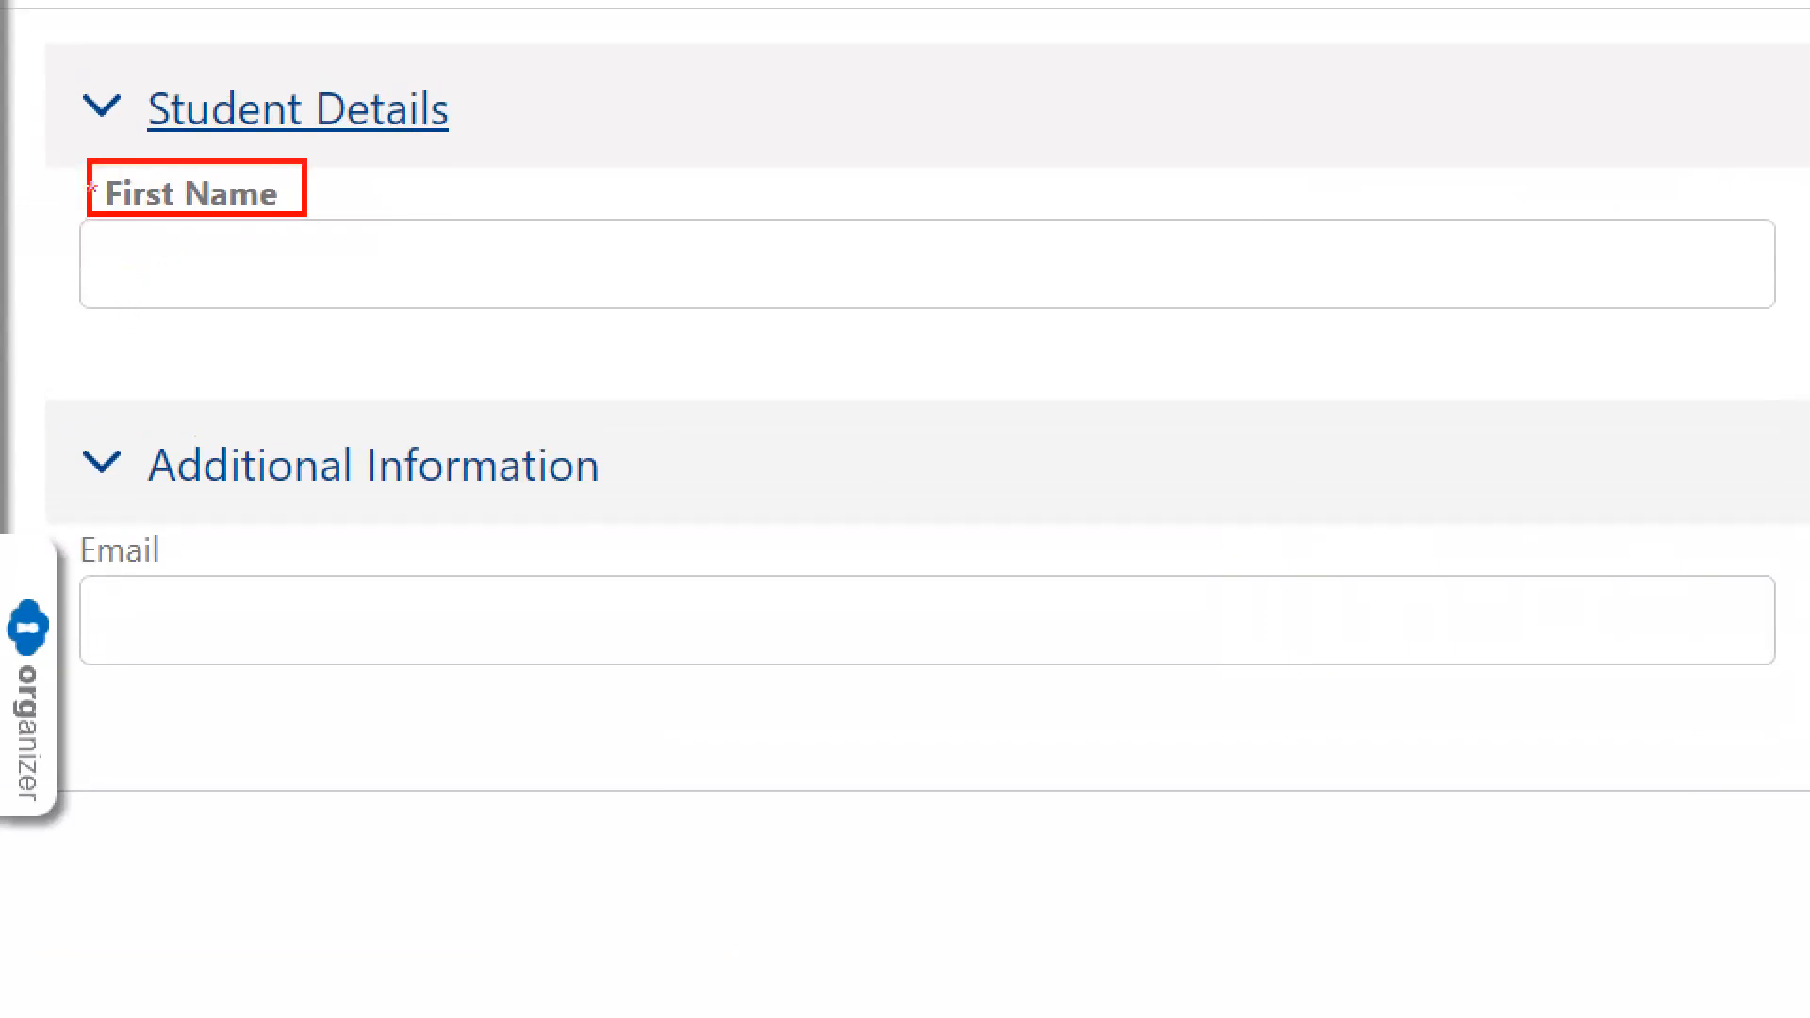
left_click_drag(81, 524, 172, 572)
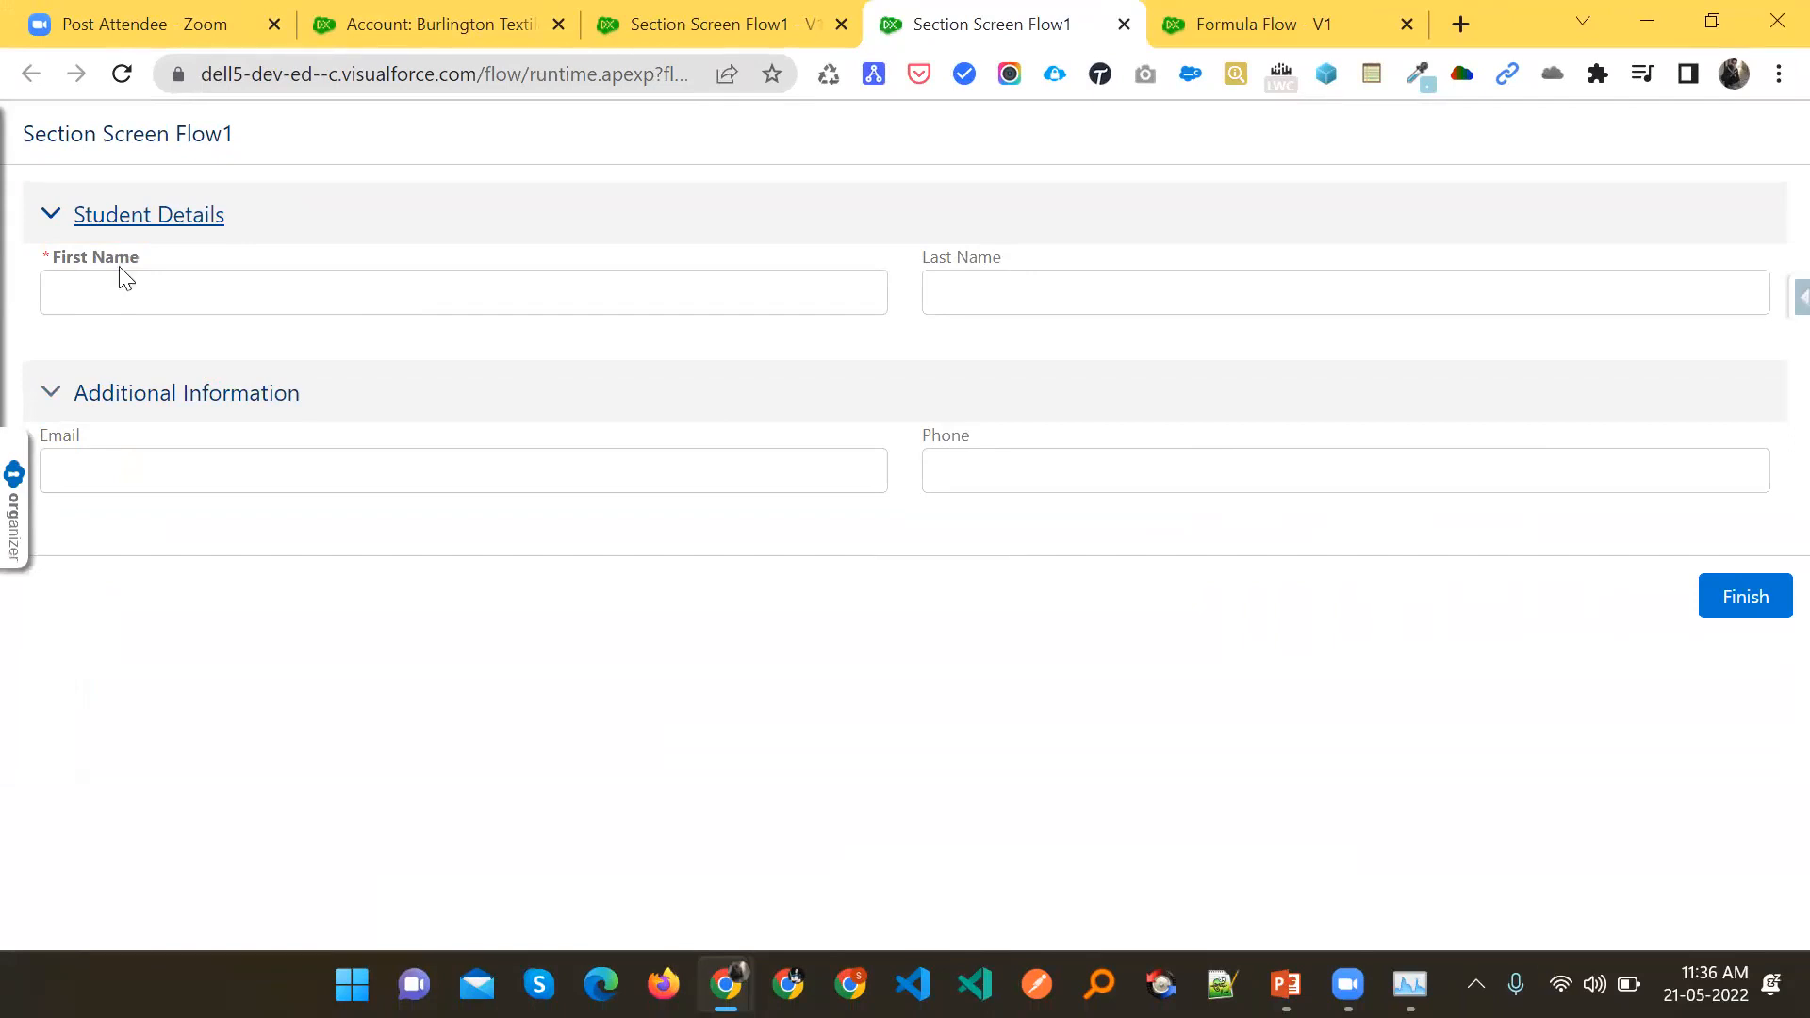
key("ctrl+w")
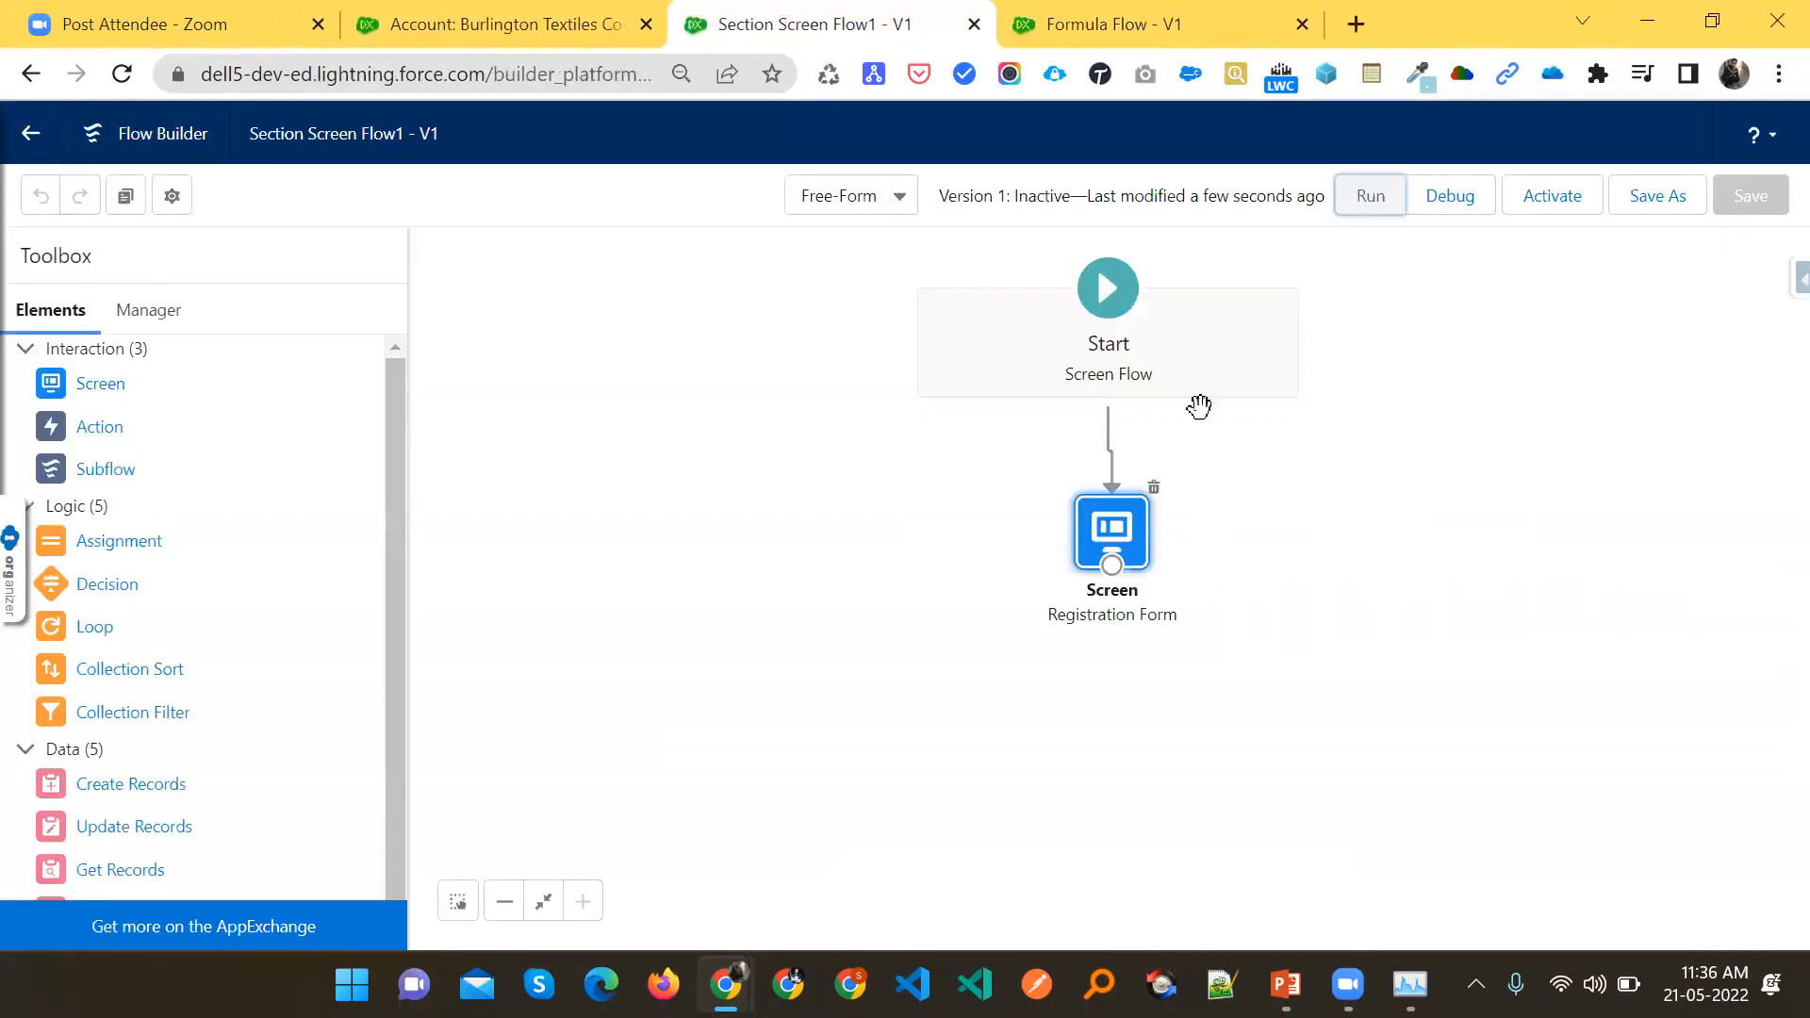
Add the style 'background-color:blue;color:white' to the bold tag in the First Name label and apply the screen changes
double_click(1114, 534)
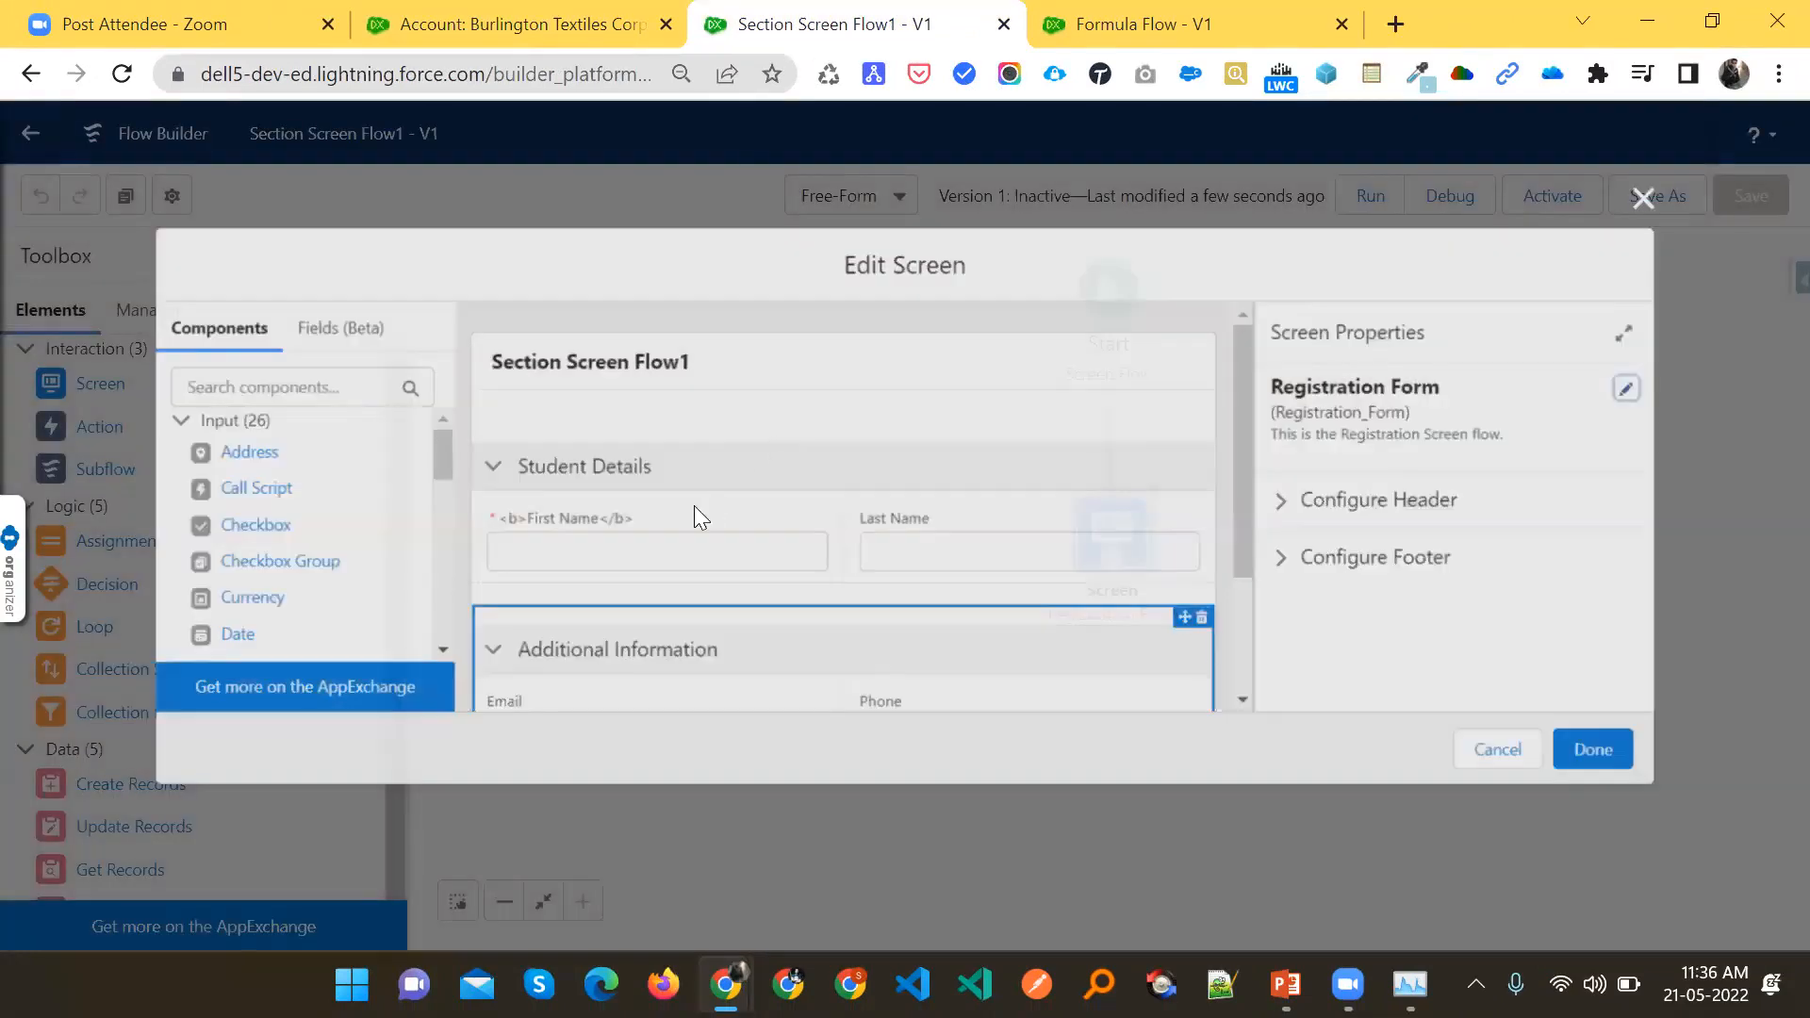
left_click(694, 509)
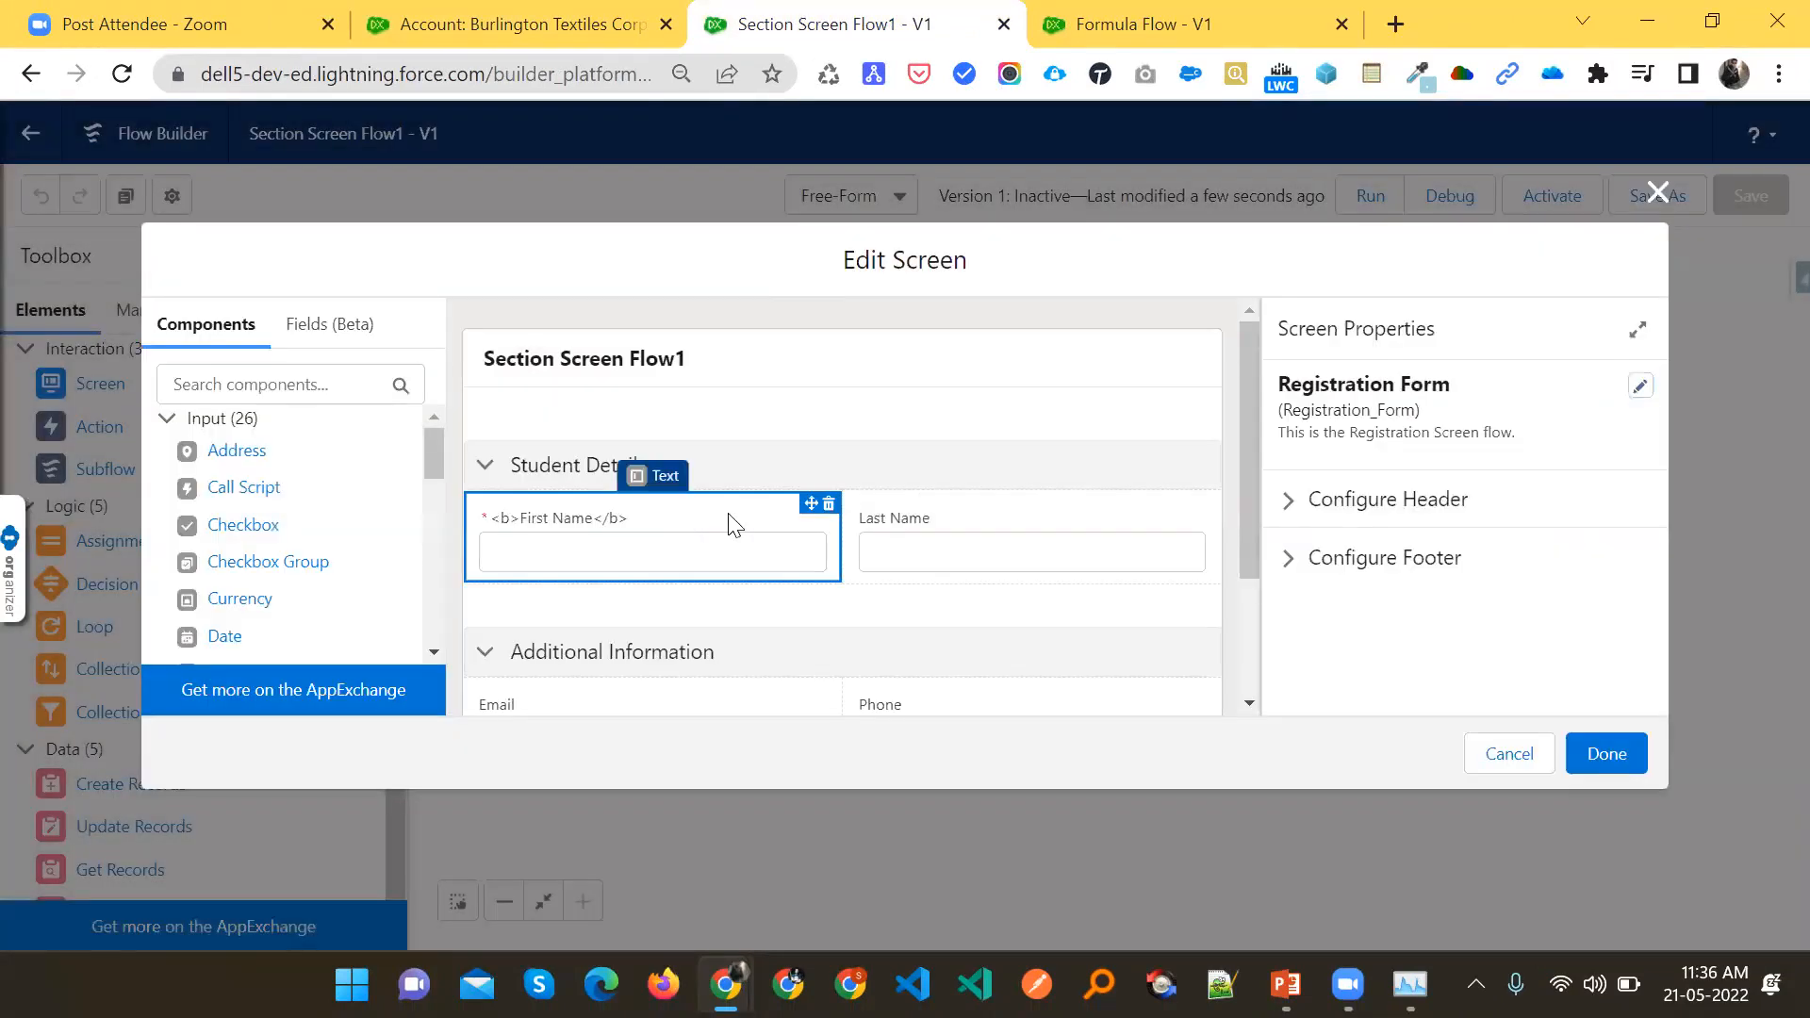
left_click(1317, 420)
type("style")
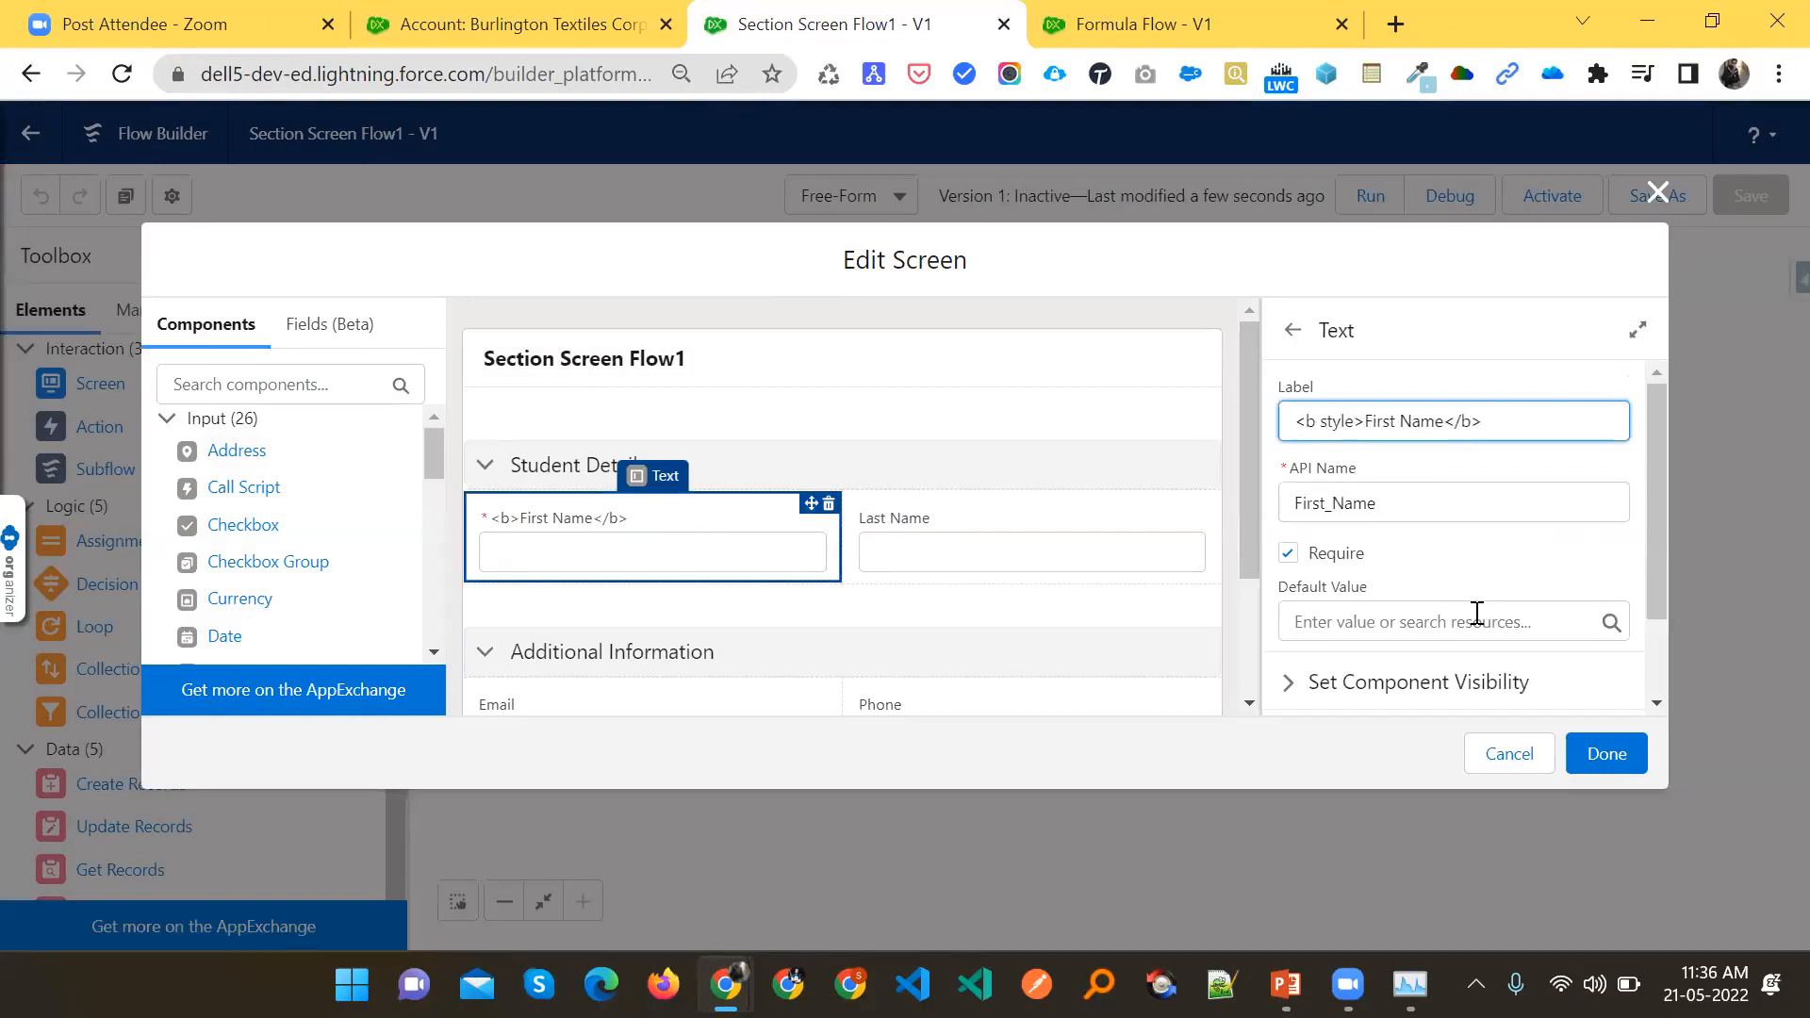
type("=")
type("\"")
type("background")
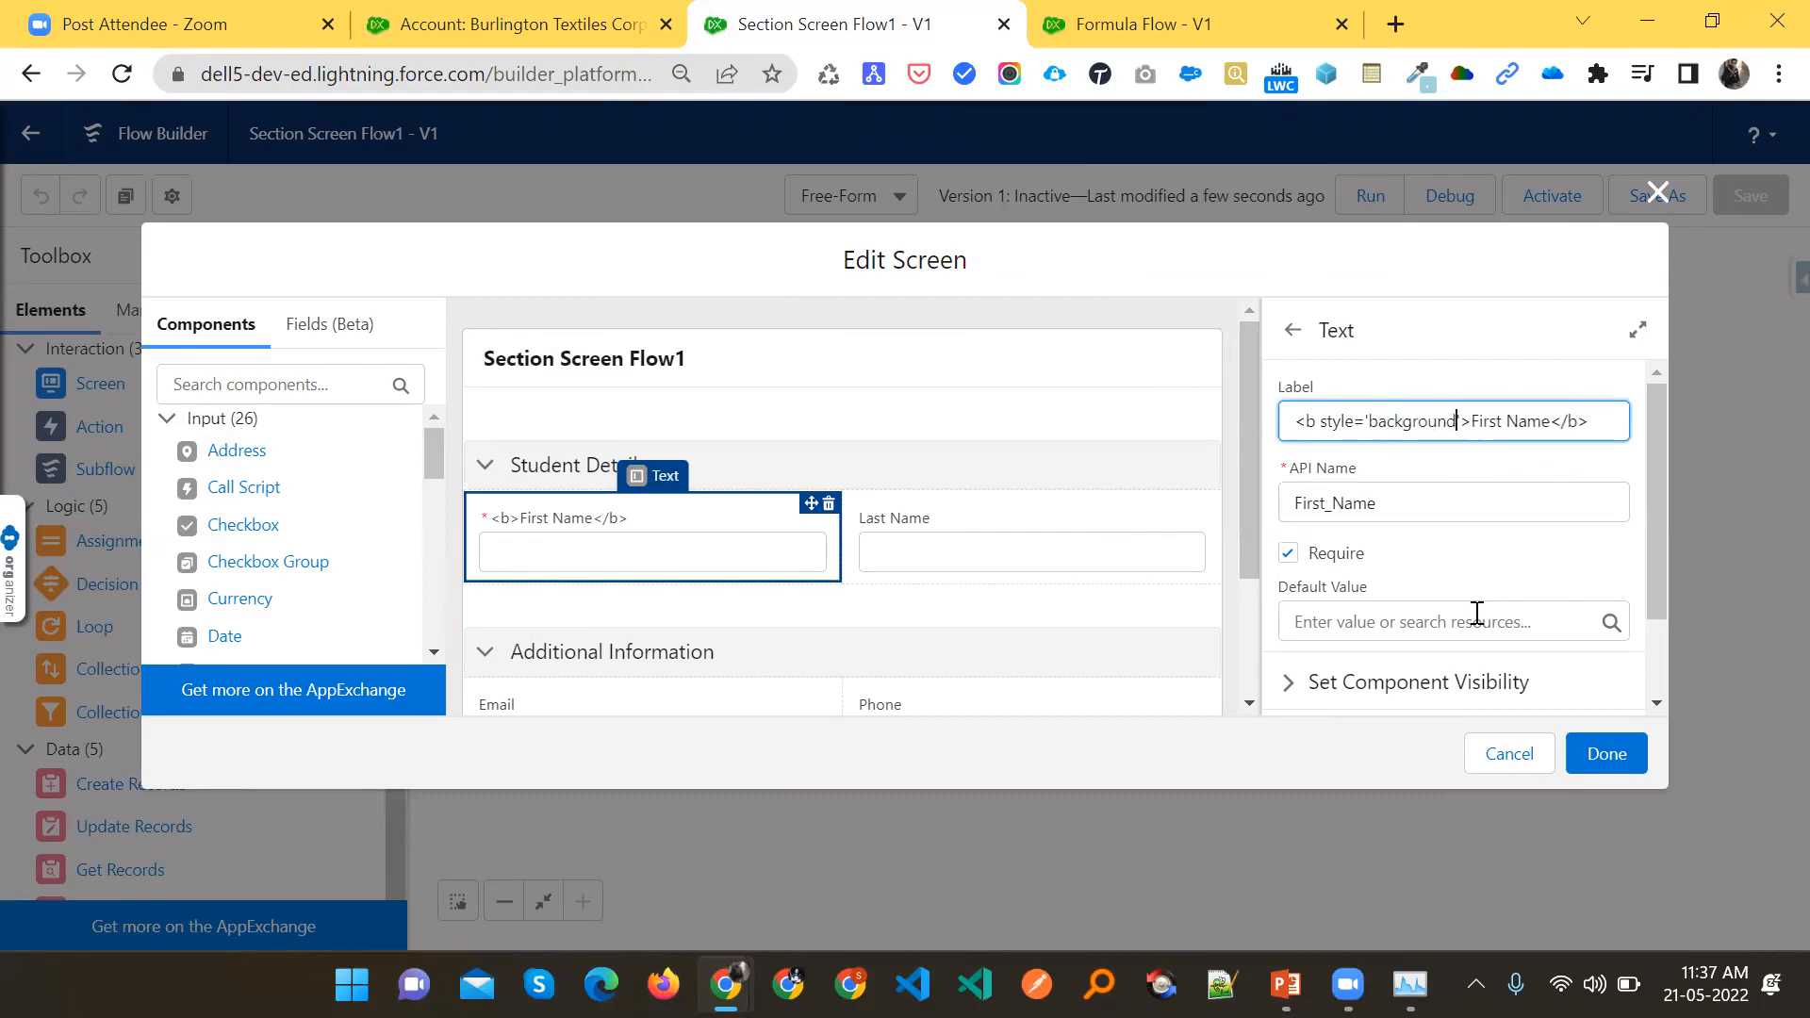
type("0color")
key("BackSpace")
key("BackSpace")
key("BackSpace")
key("BackSpace")
key("BackSpace")
key("BackSpace")
type("-color")
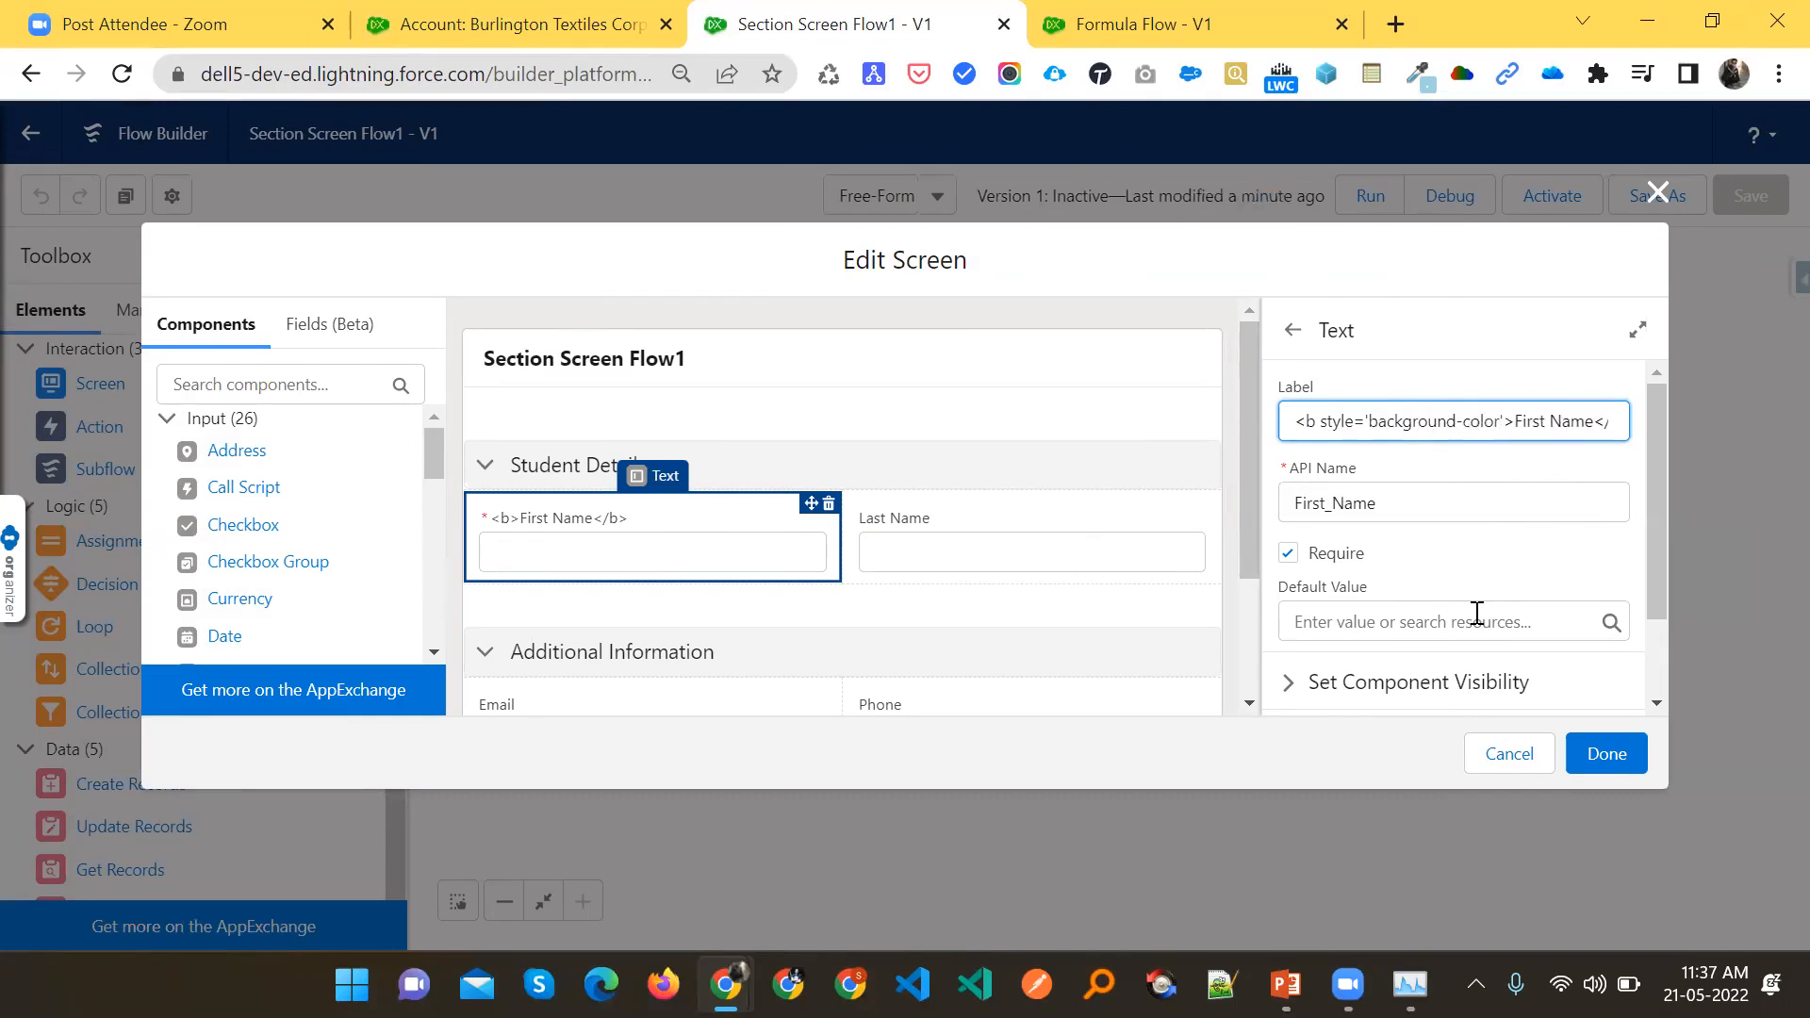
type(":blue;color:b")
type("hite")
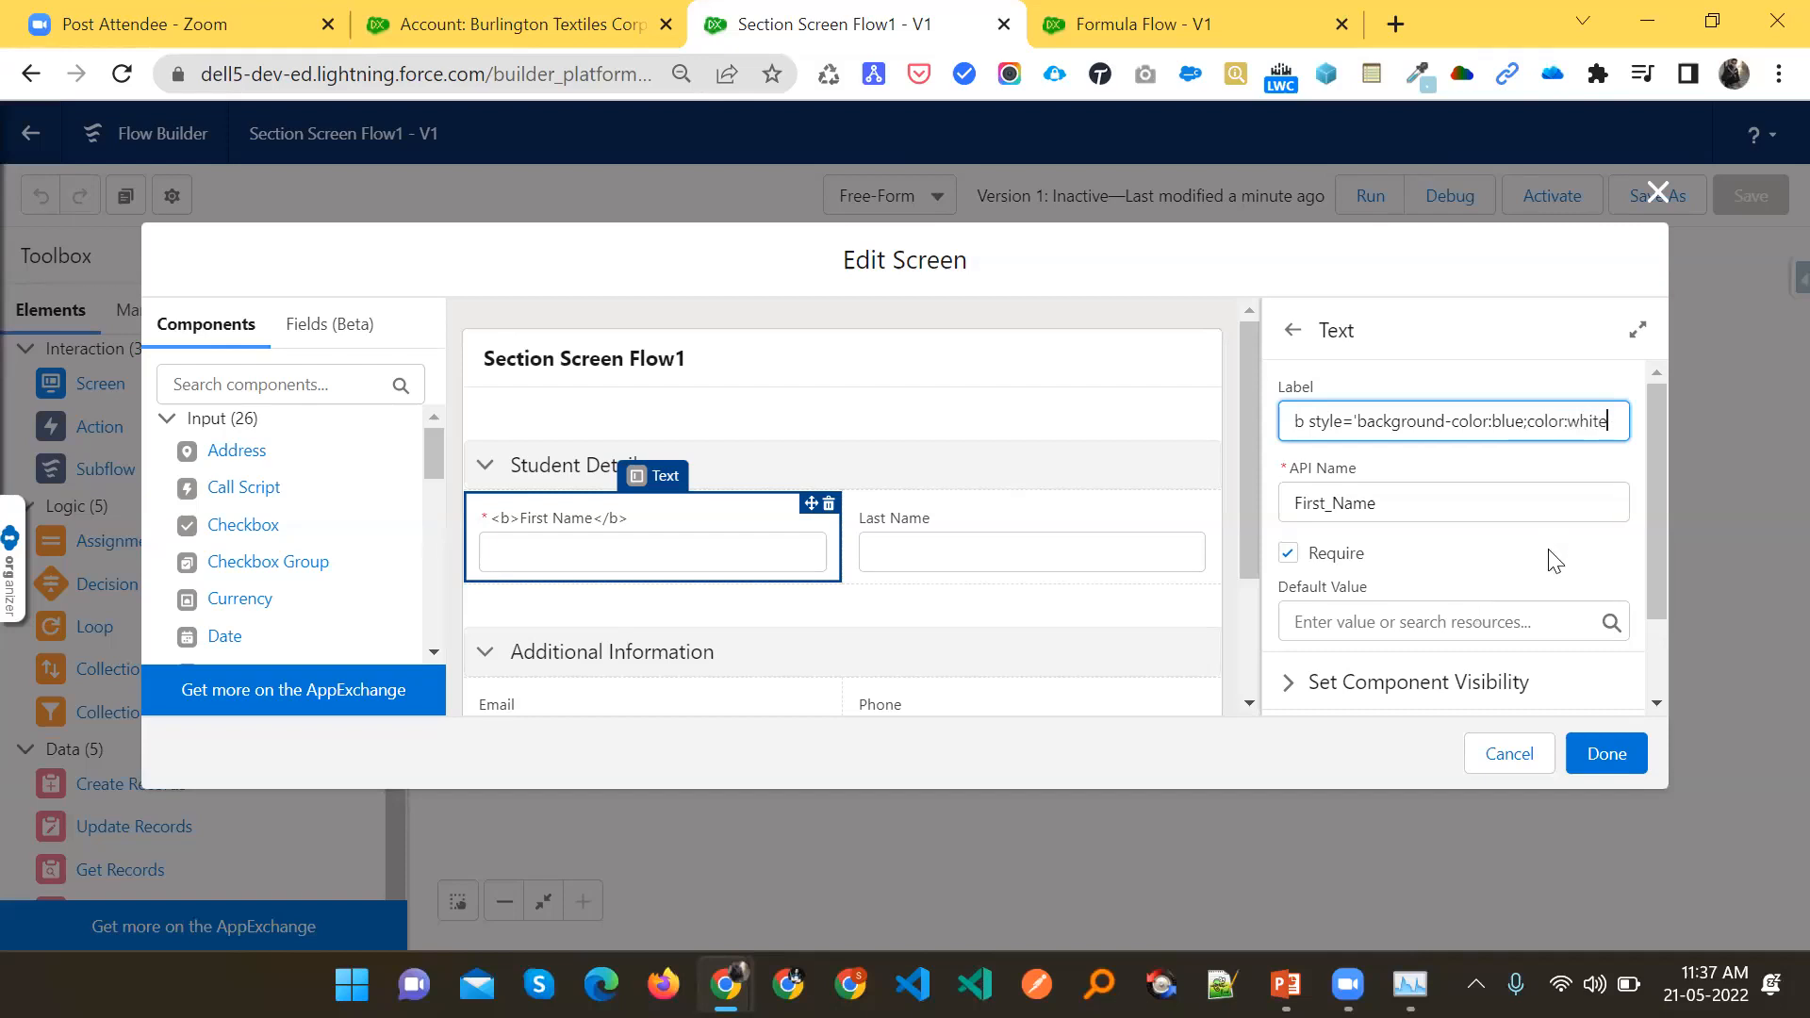
left_click(1606, 750)
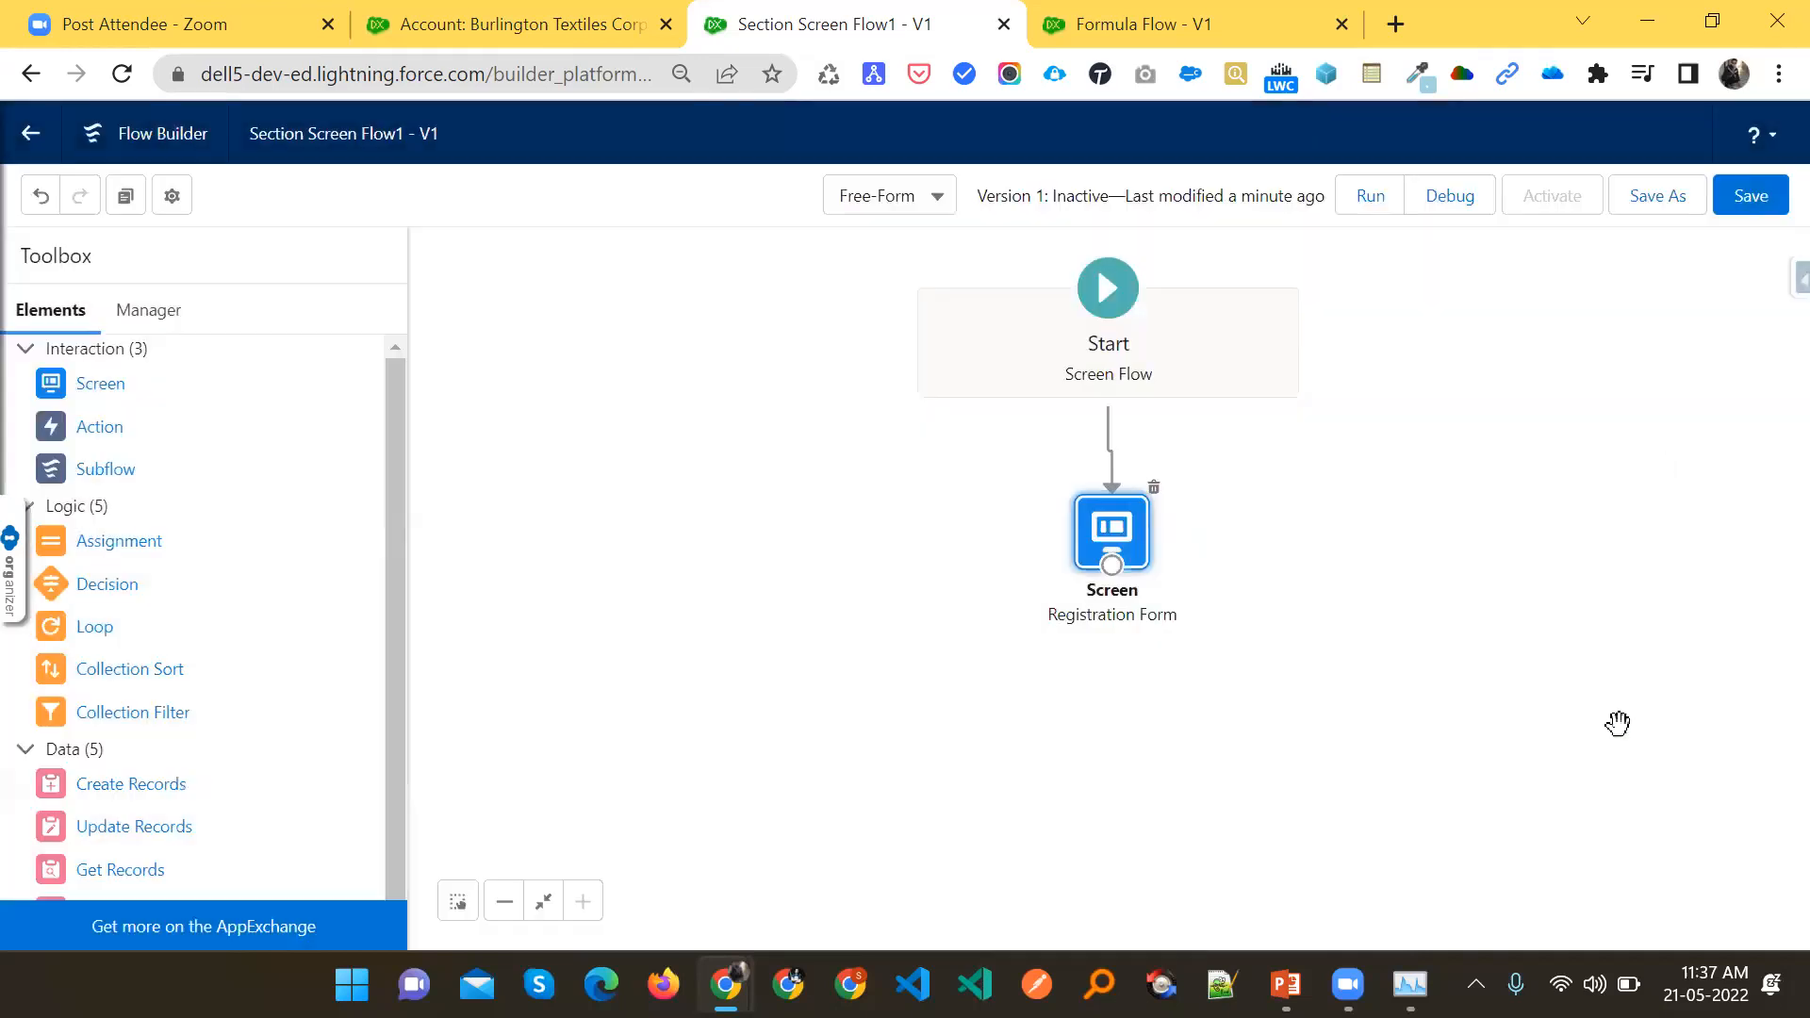
Save Section Screen Flow1, run it to check the First Name label's styling, and close the run
left_click(1751, 198)
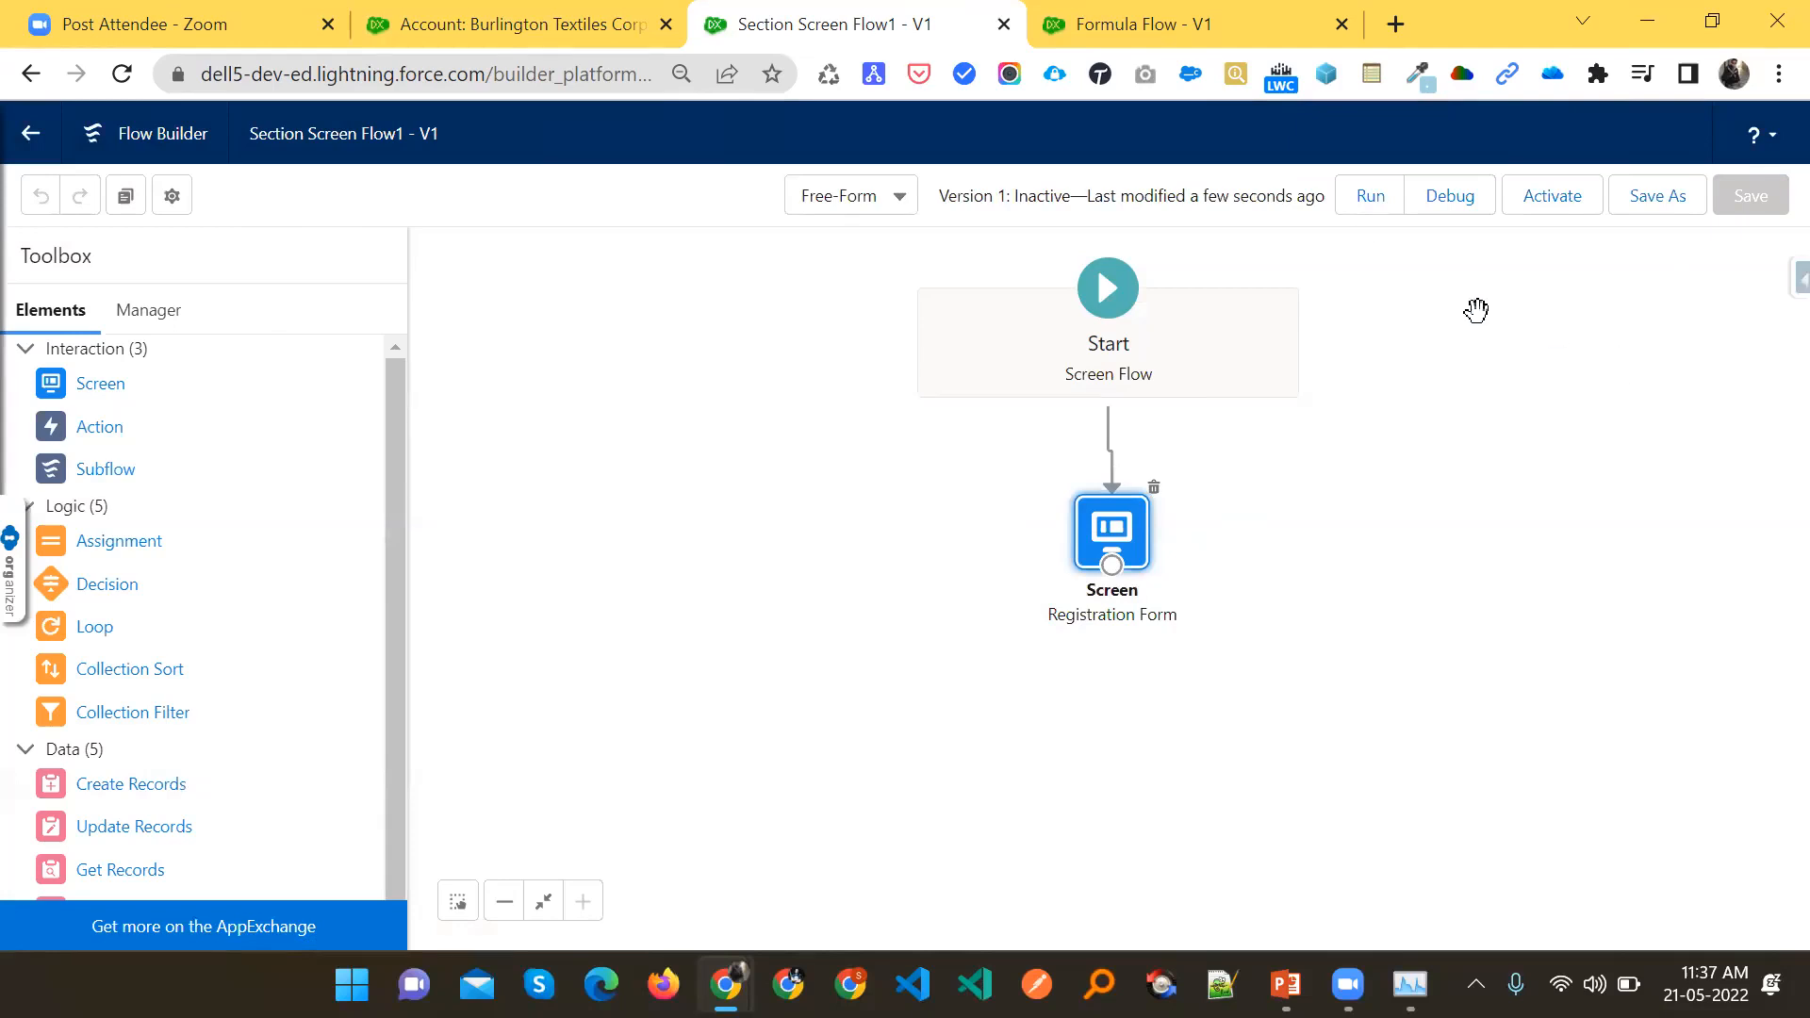
left_click(1368, 209)
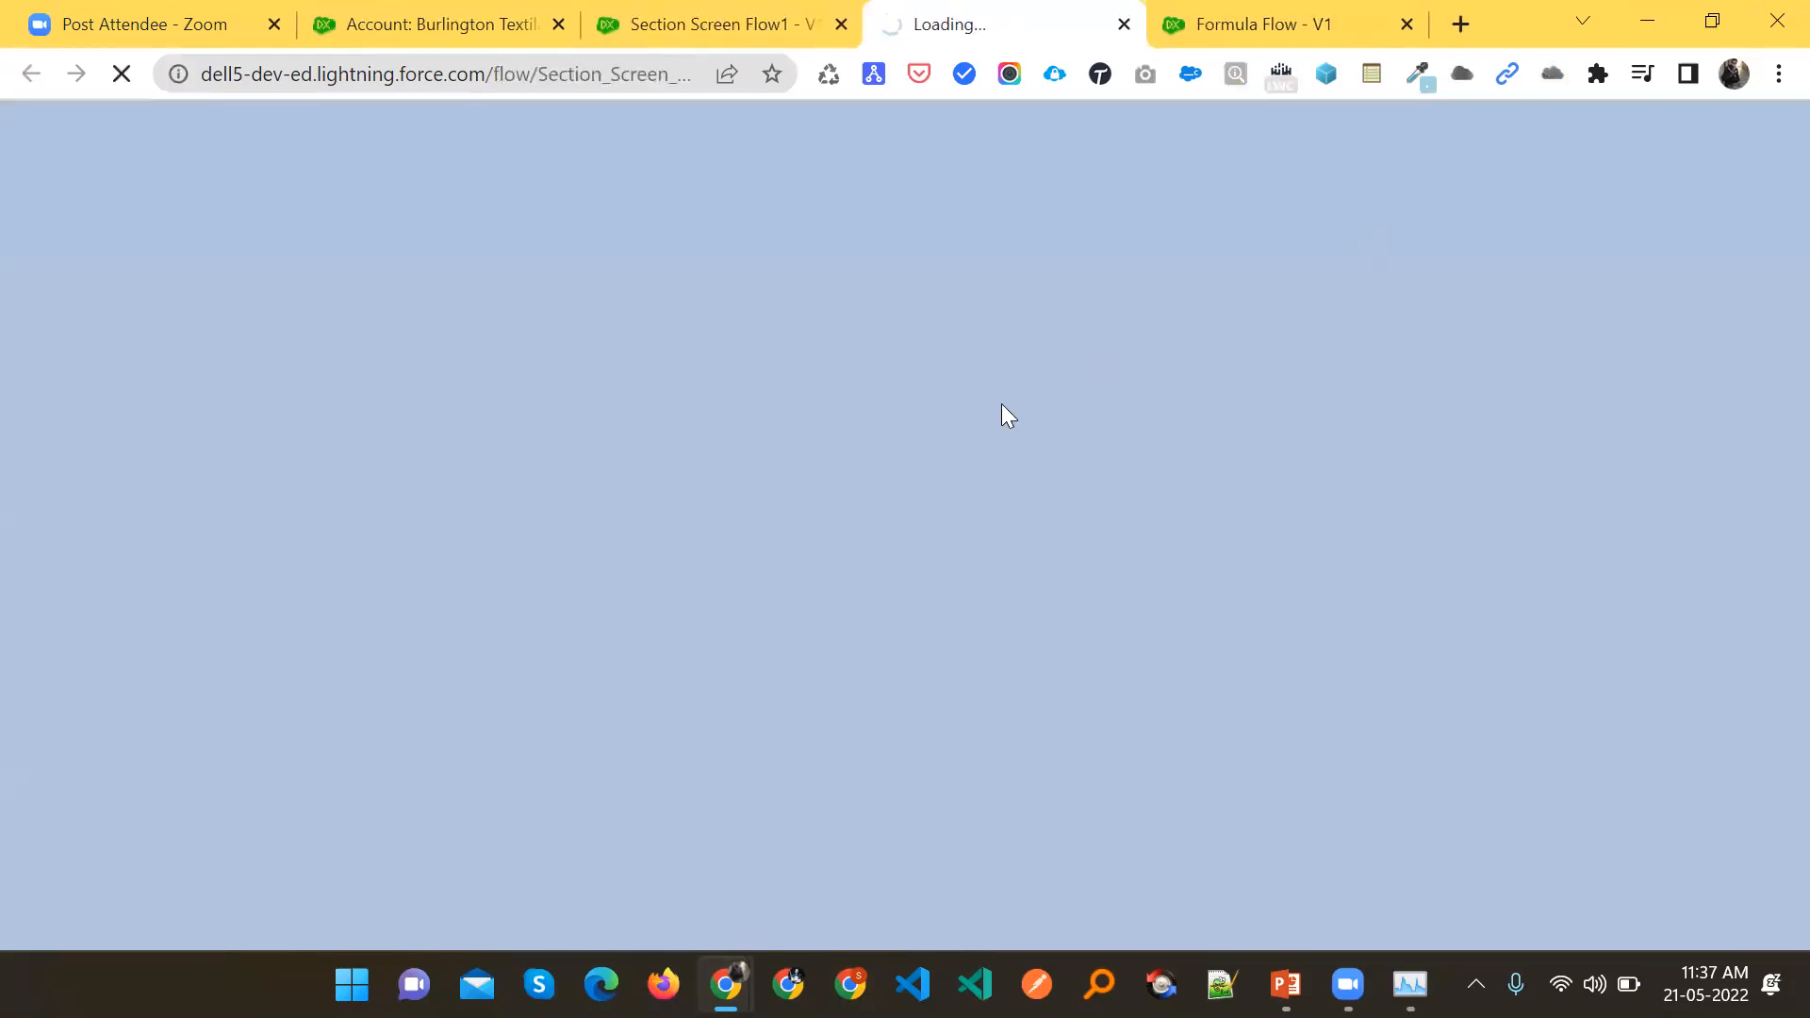
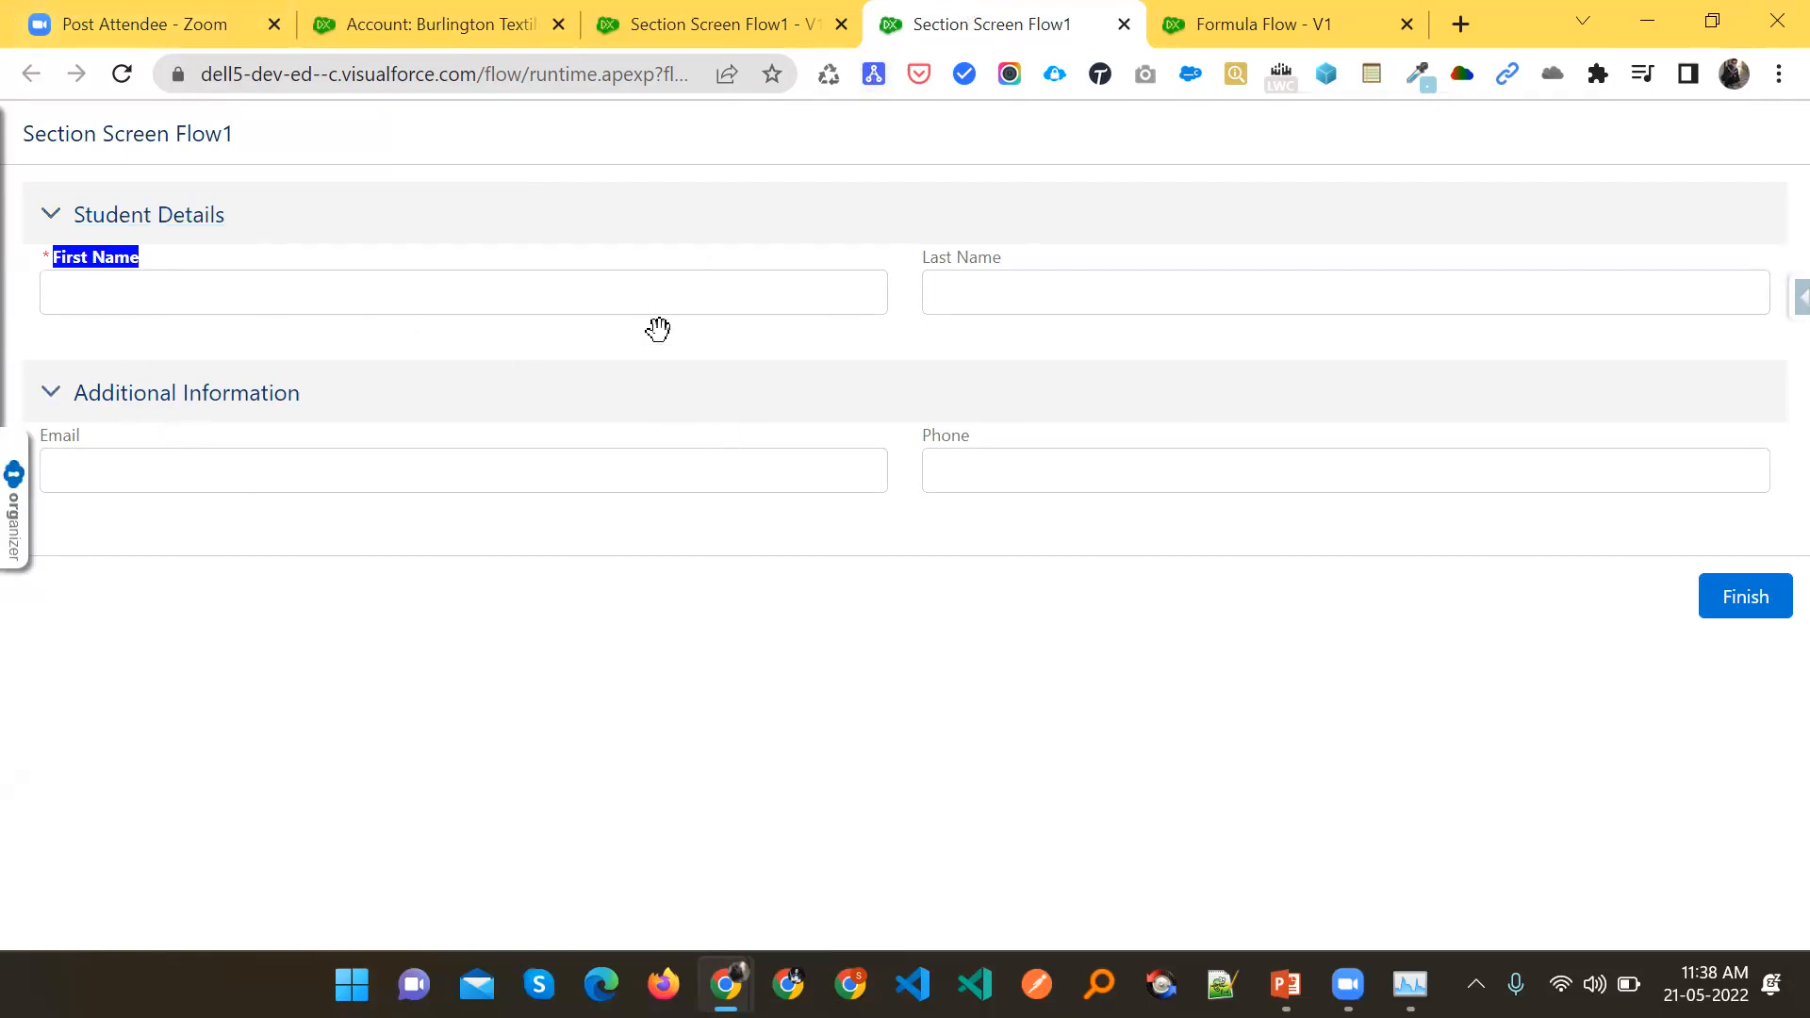
key("ctrl+w")
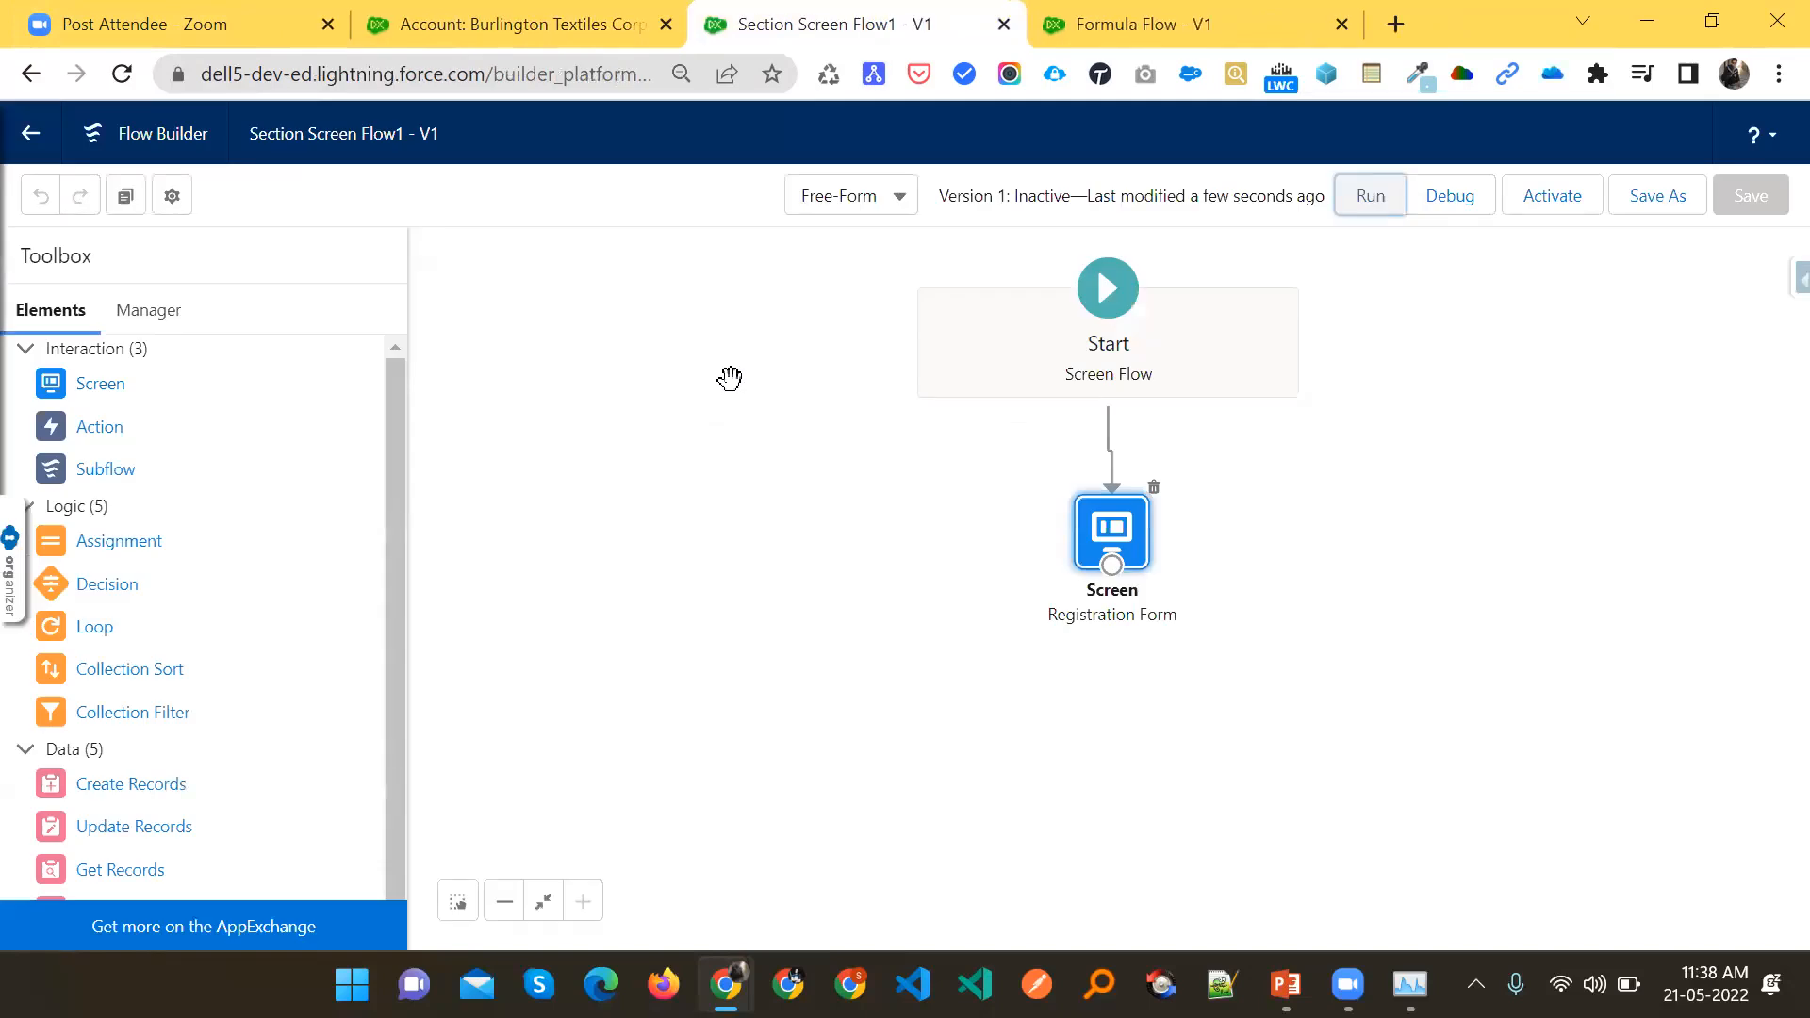
Switch to Formula Flow, open its Start configuration and review the object, trigger, entry conditions and optimization settings
key("ctrl+Tab")
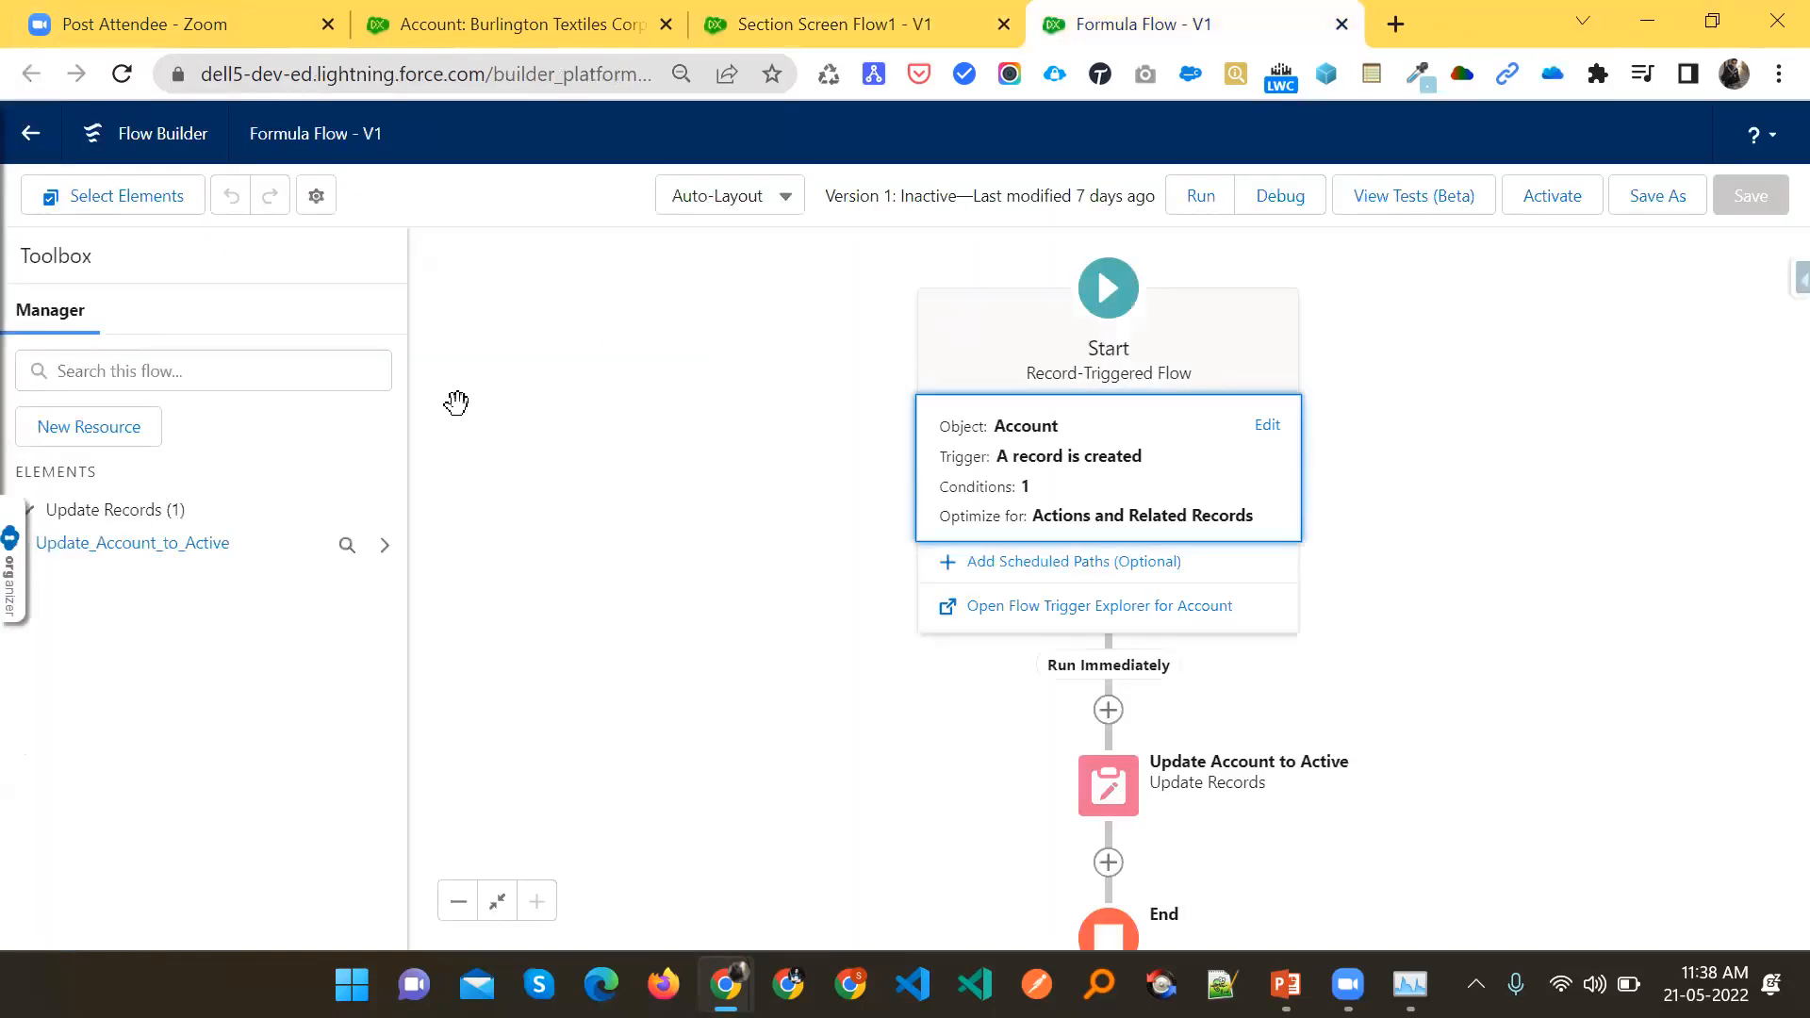
left_click(1314, 404)
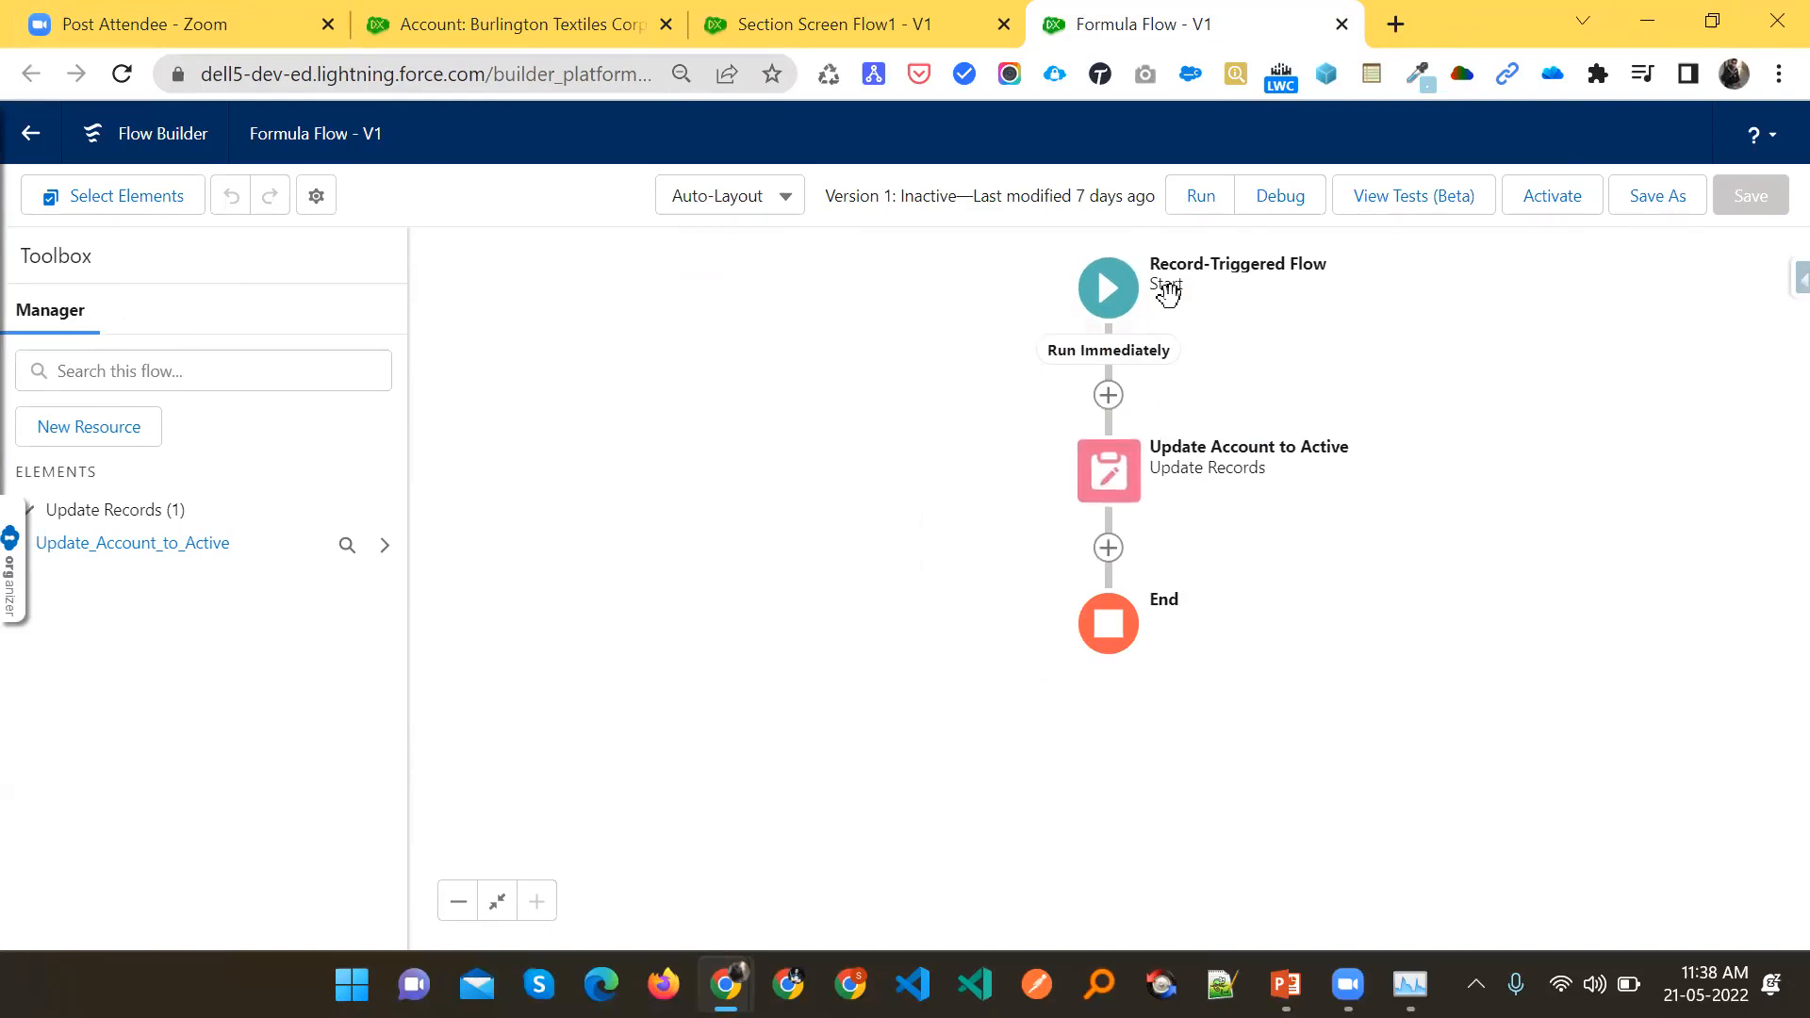
left_click(1113, 300)
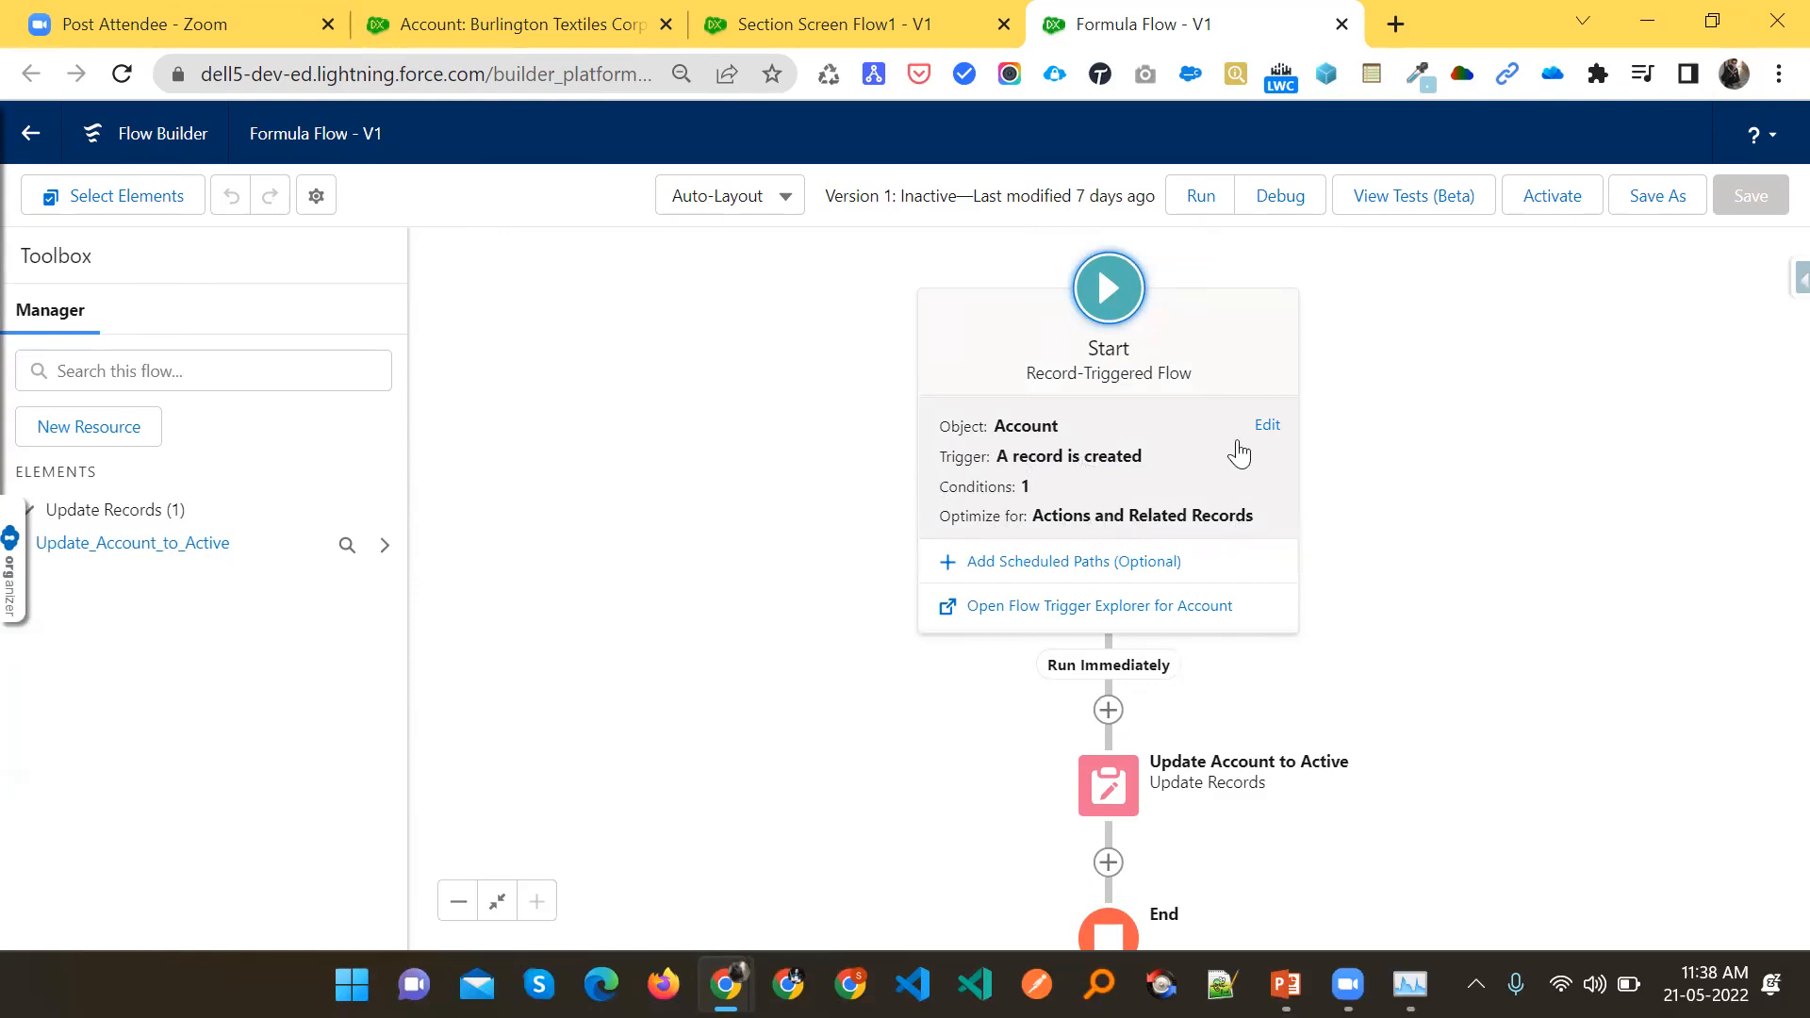
left_click(1268, 425)
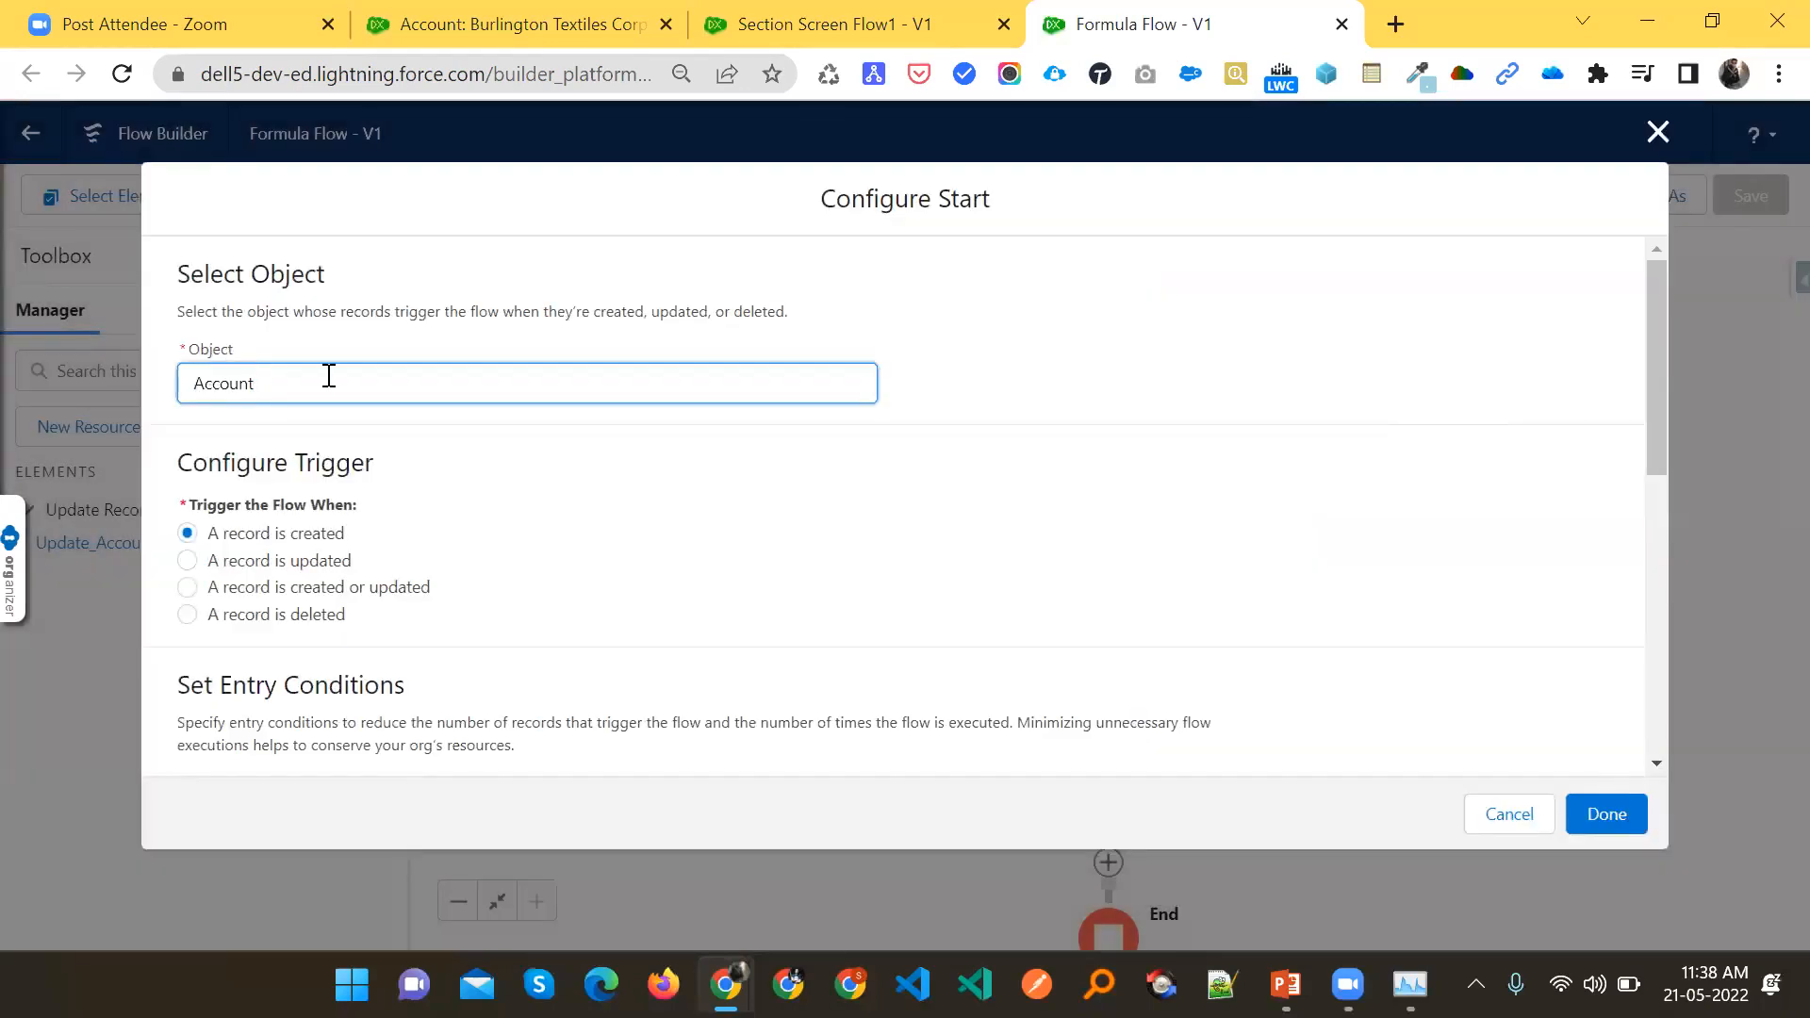
double_click(188, 383)
scroll(226, 356, "down", 2)
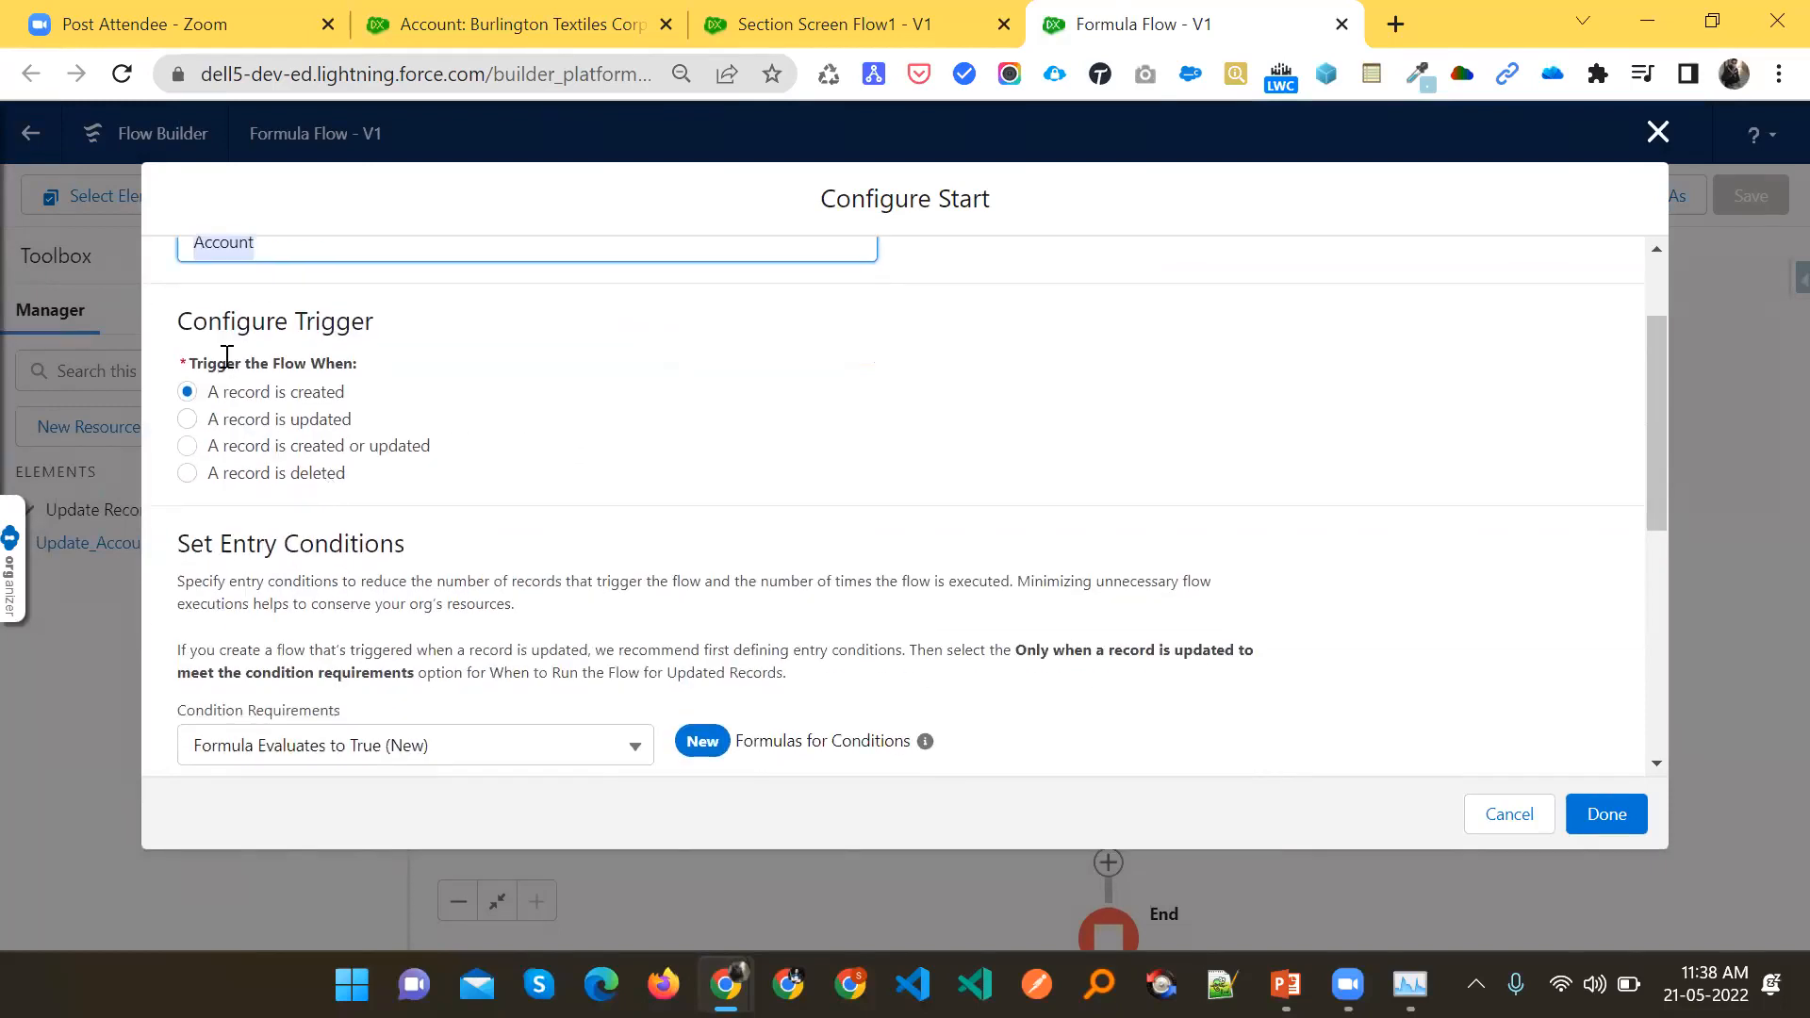
left_click_drag(182, 332, 385, 335)
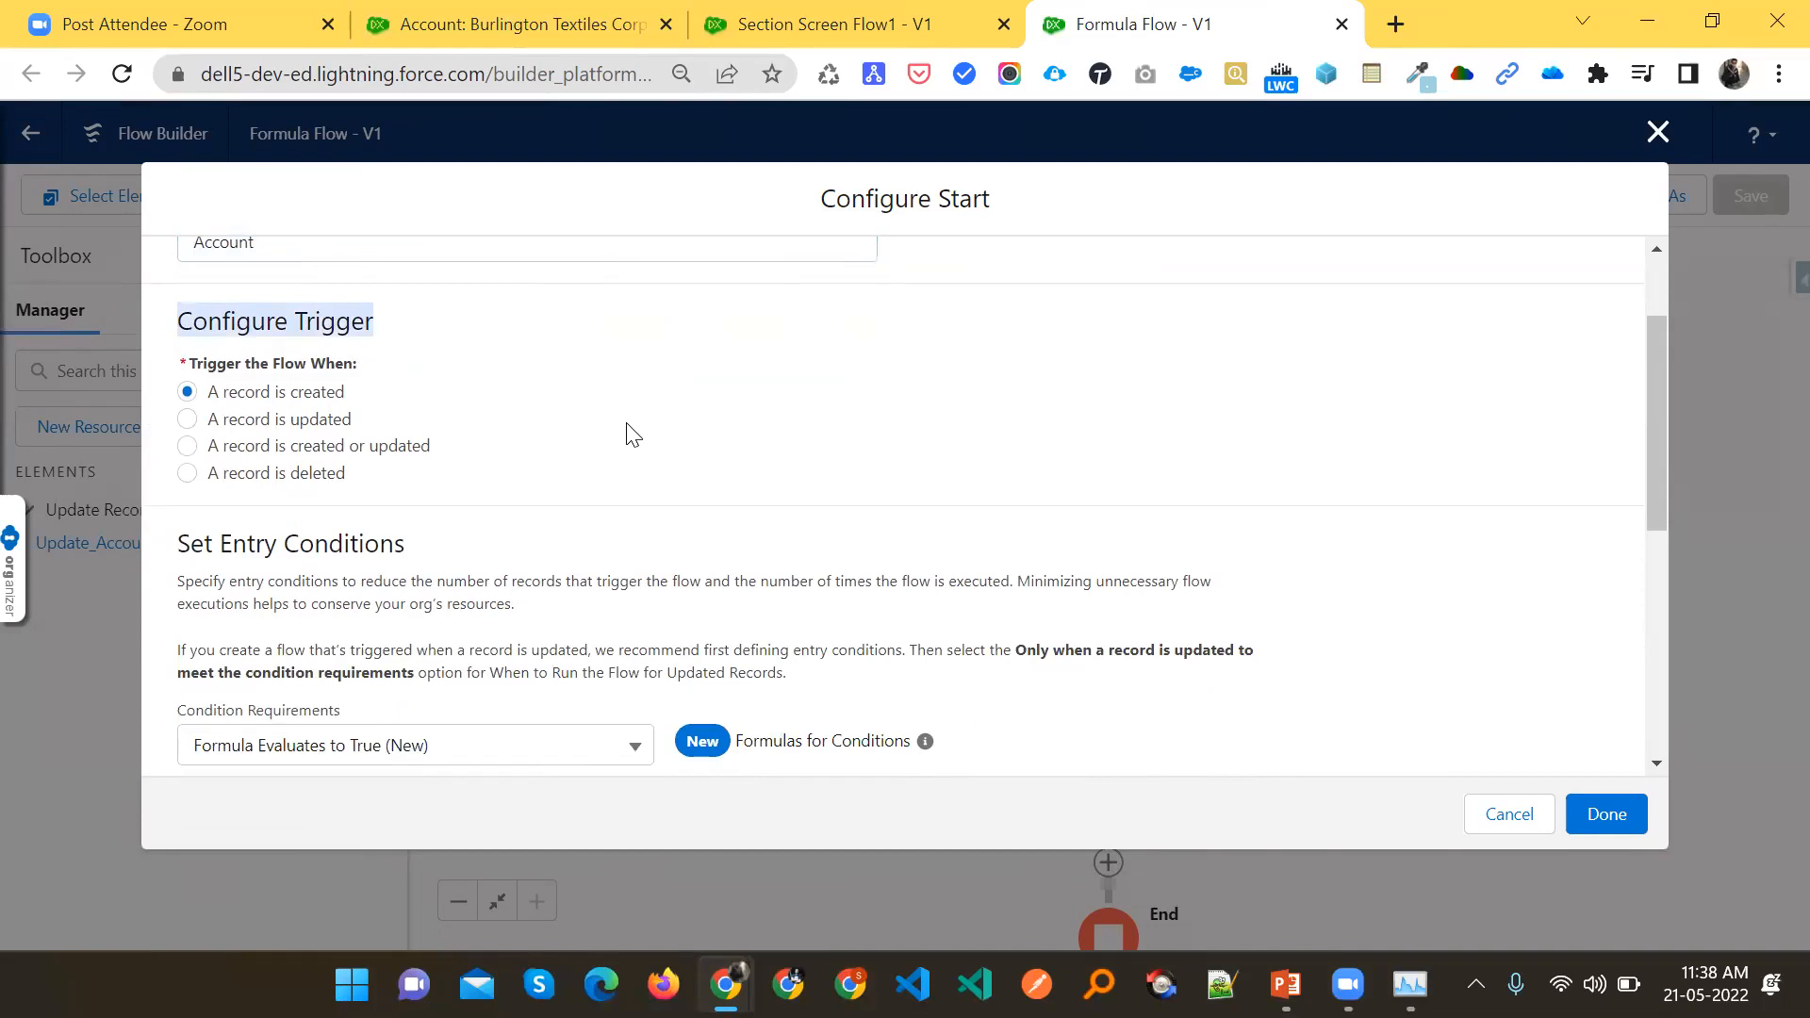
scroll(629, 433, "down", 3)
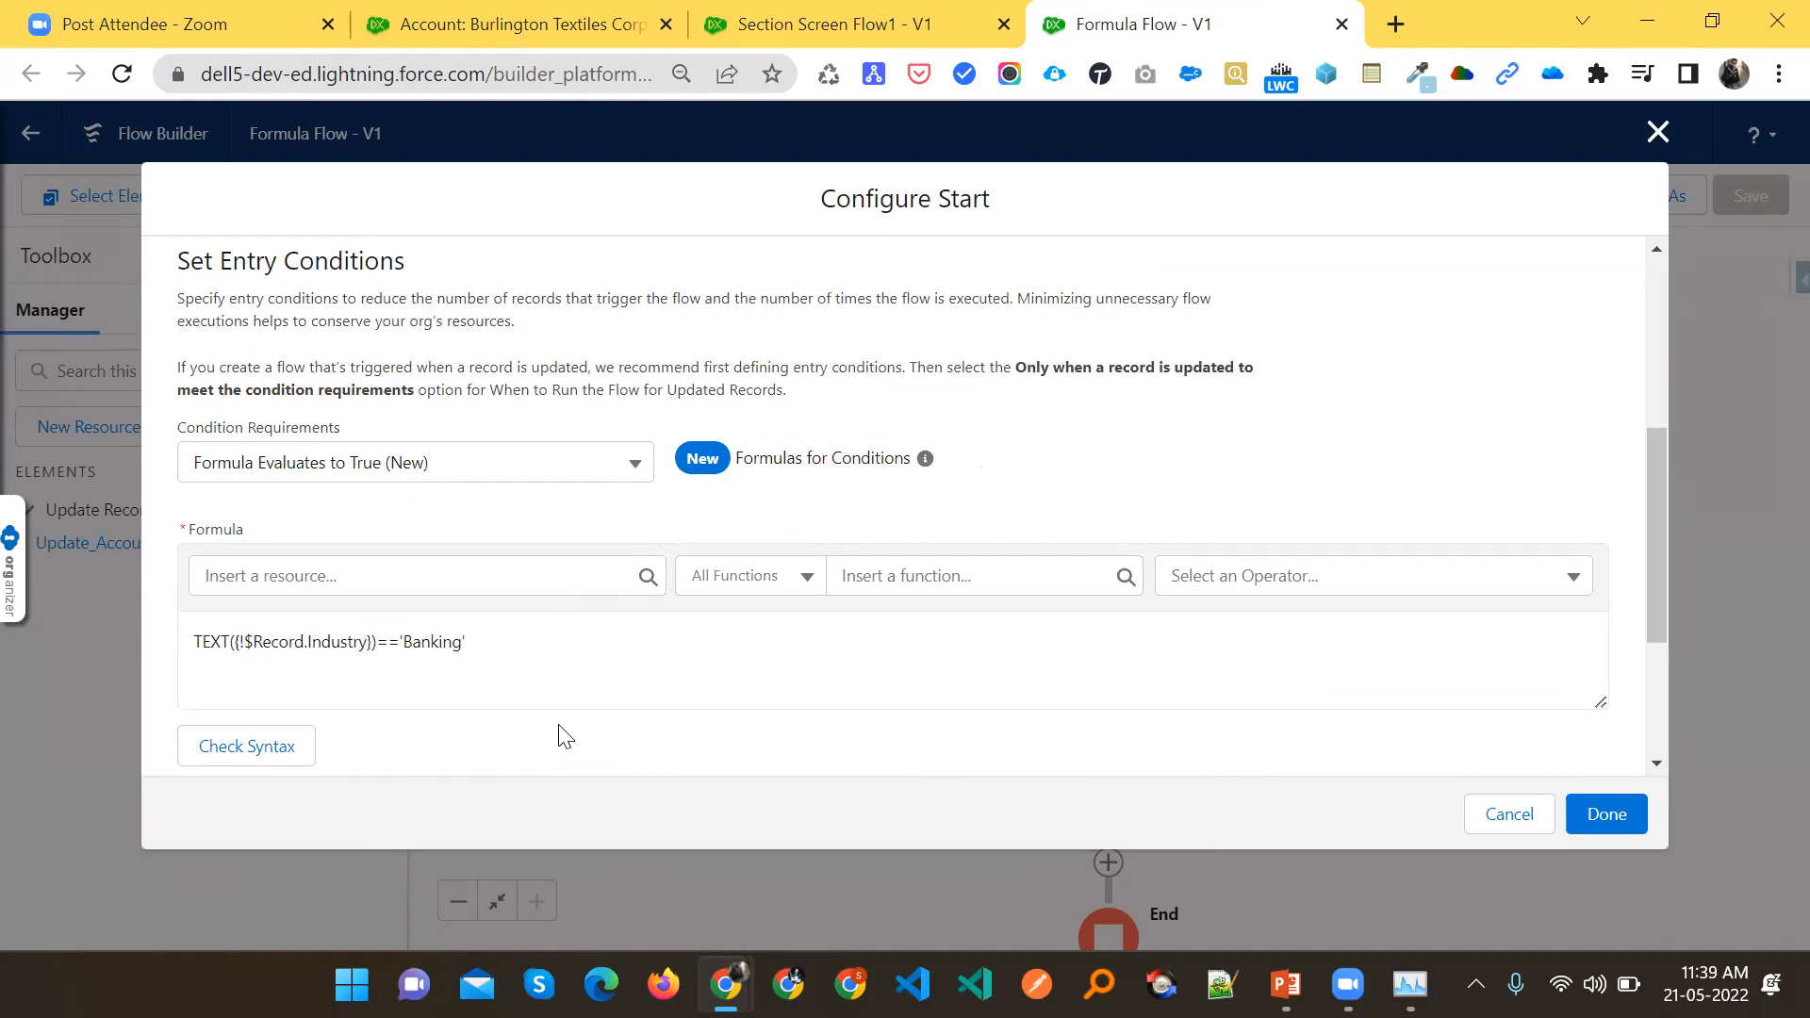
scroll(500, 679, "down", 3)
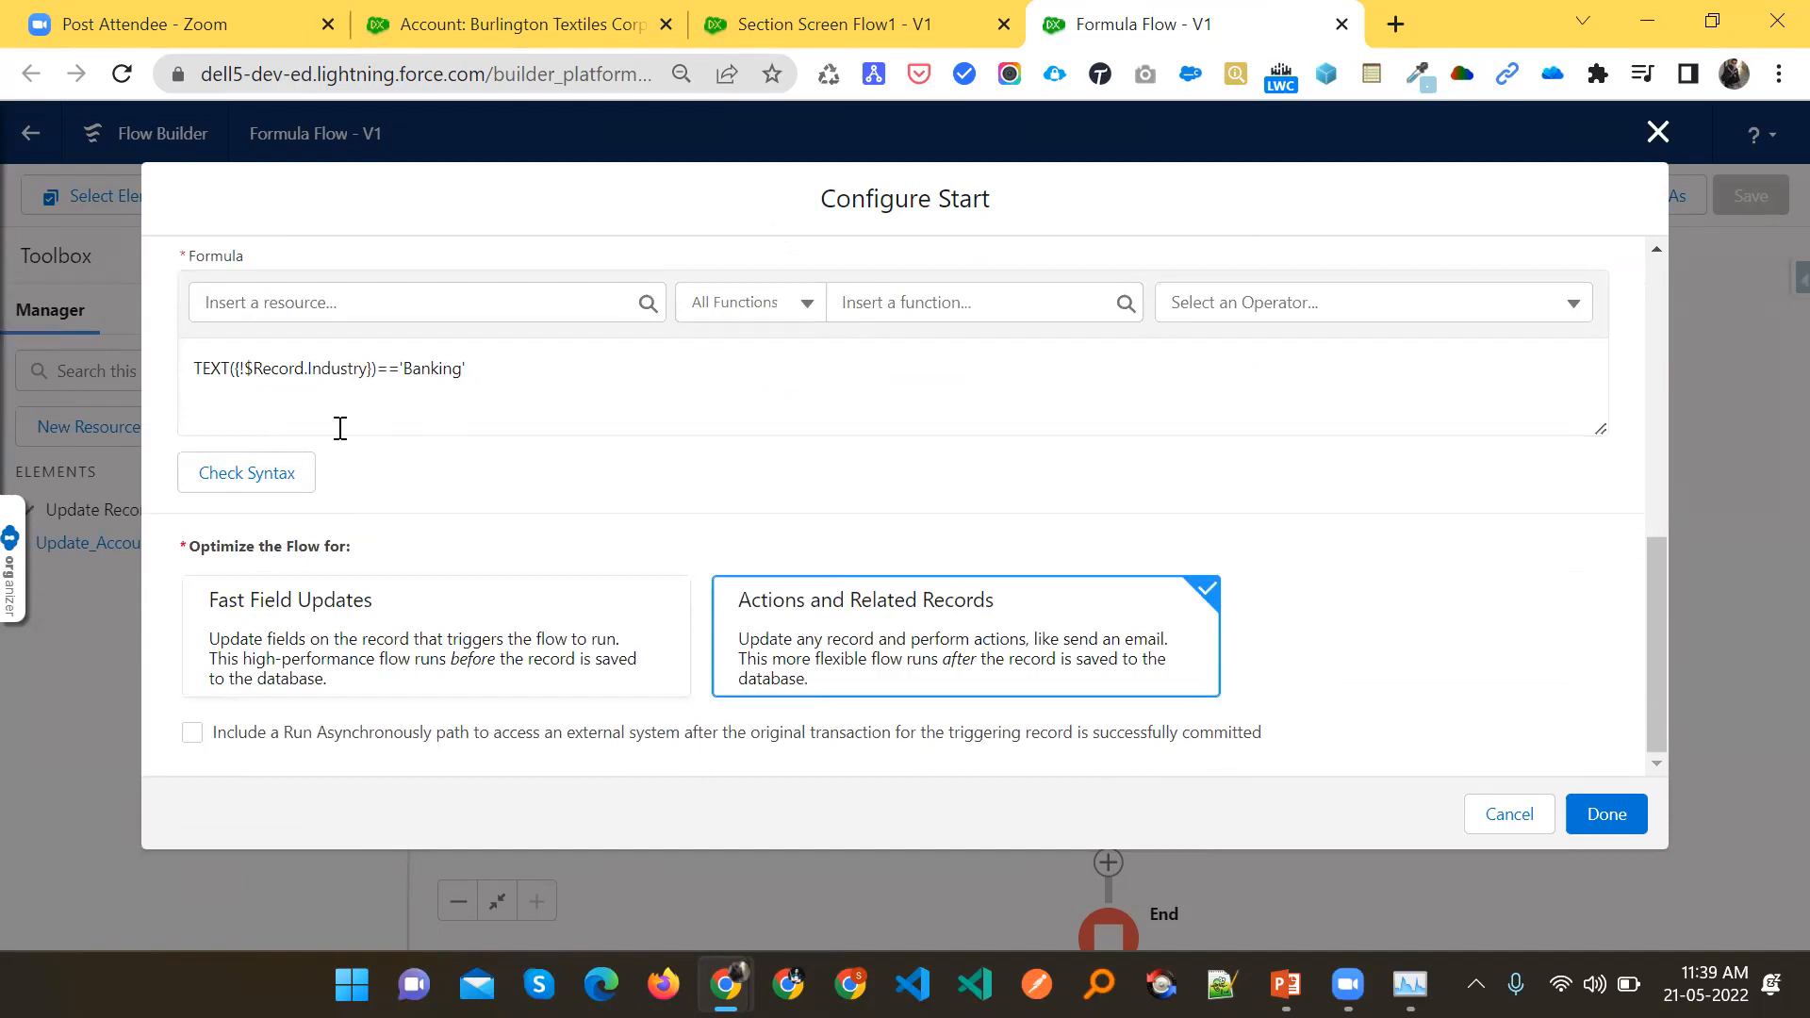
Examine the $Record reference and the Industry comparison in the entry formula, and recheck the object and trigger it applies to
left_click(252, 366)
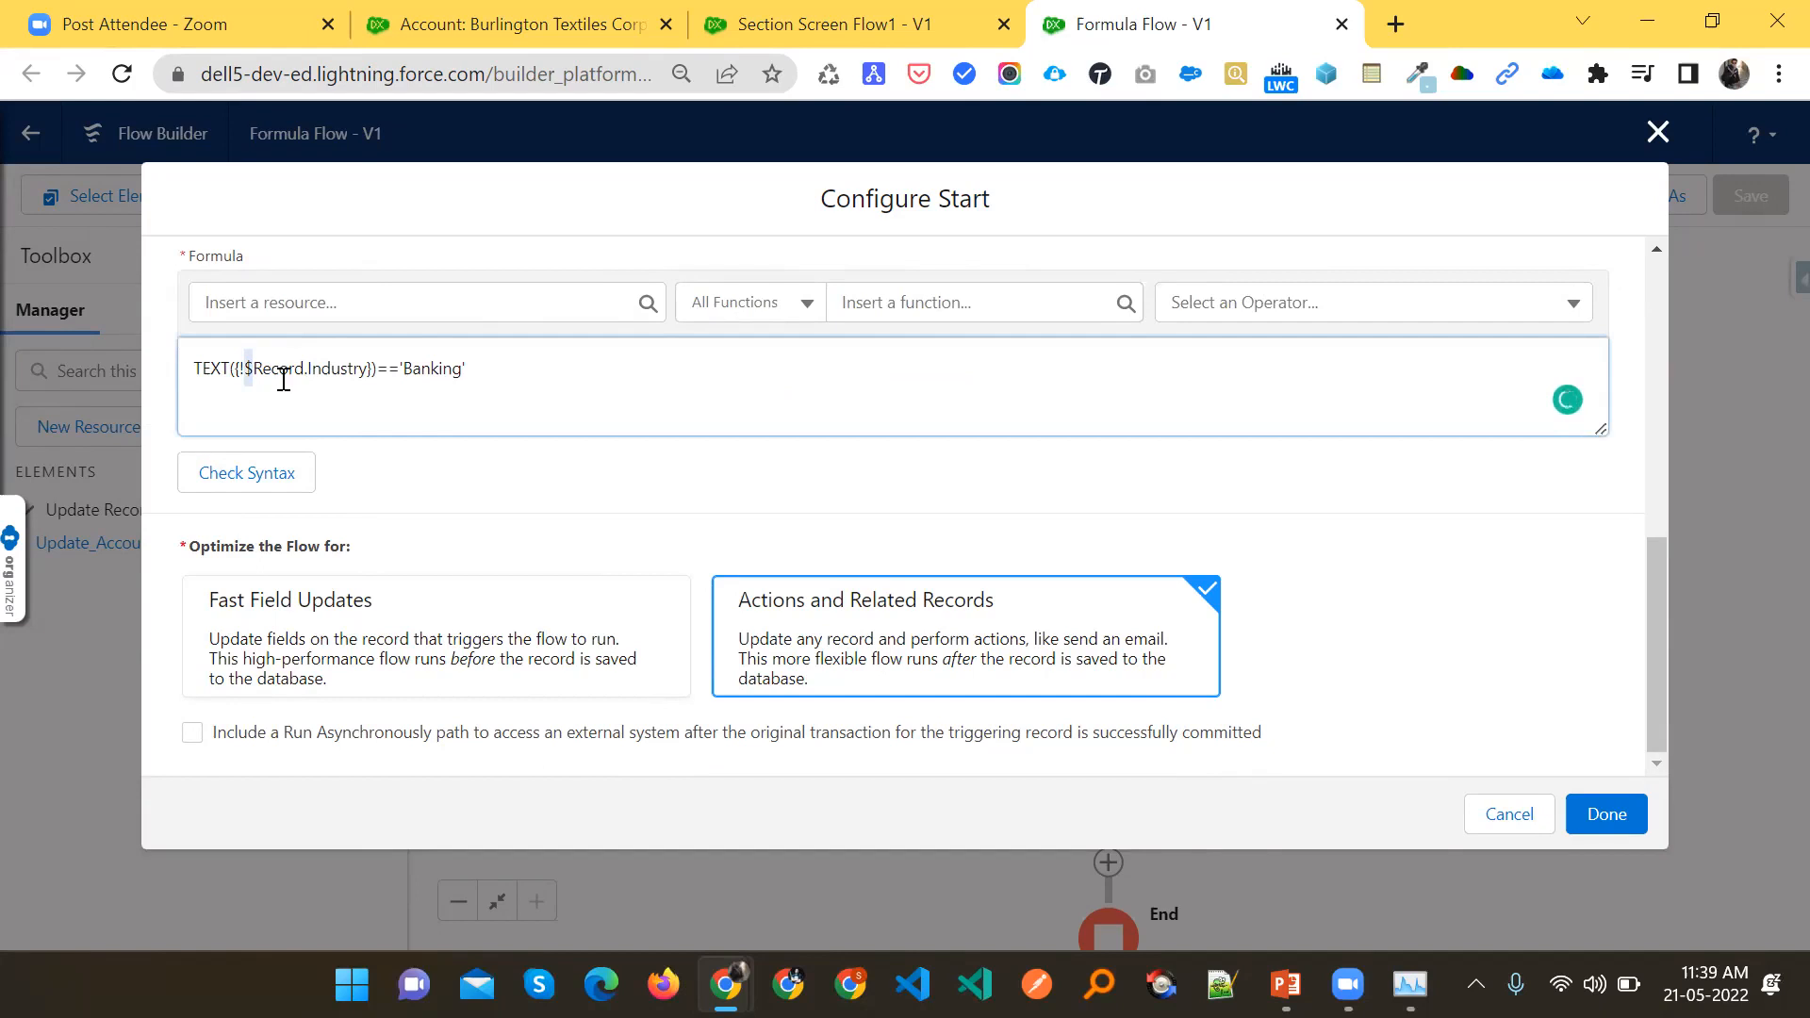
left_click_drag(304, 367, 244, 367)
left_click(277, 368)
left_click_drag(472, 372, 308, 372)
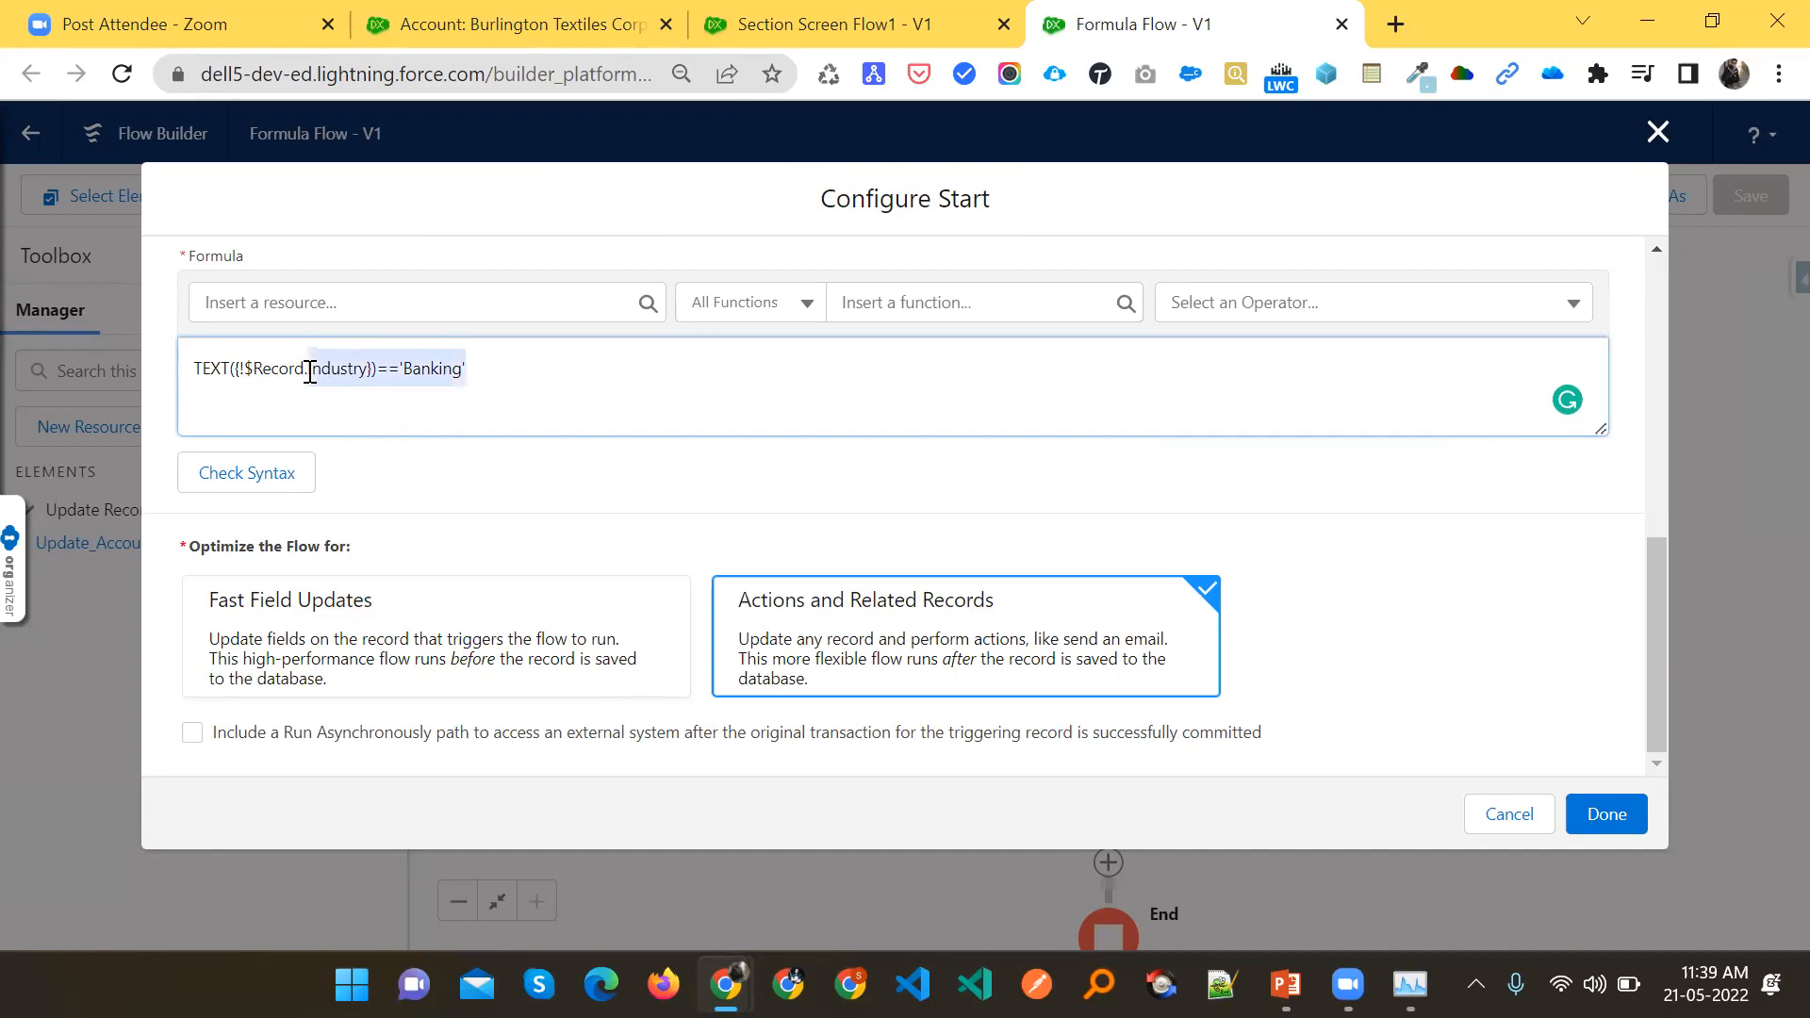
left_click(293, 370)
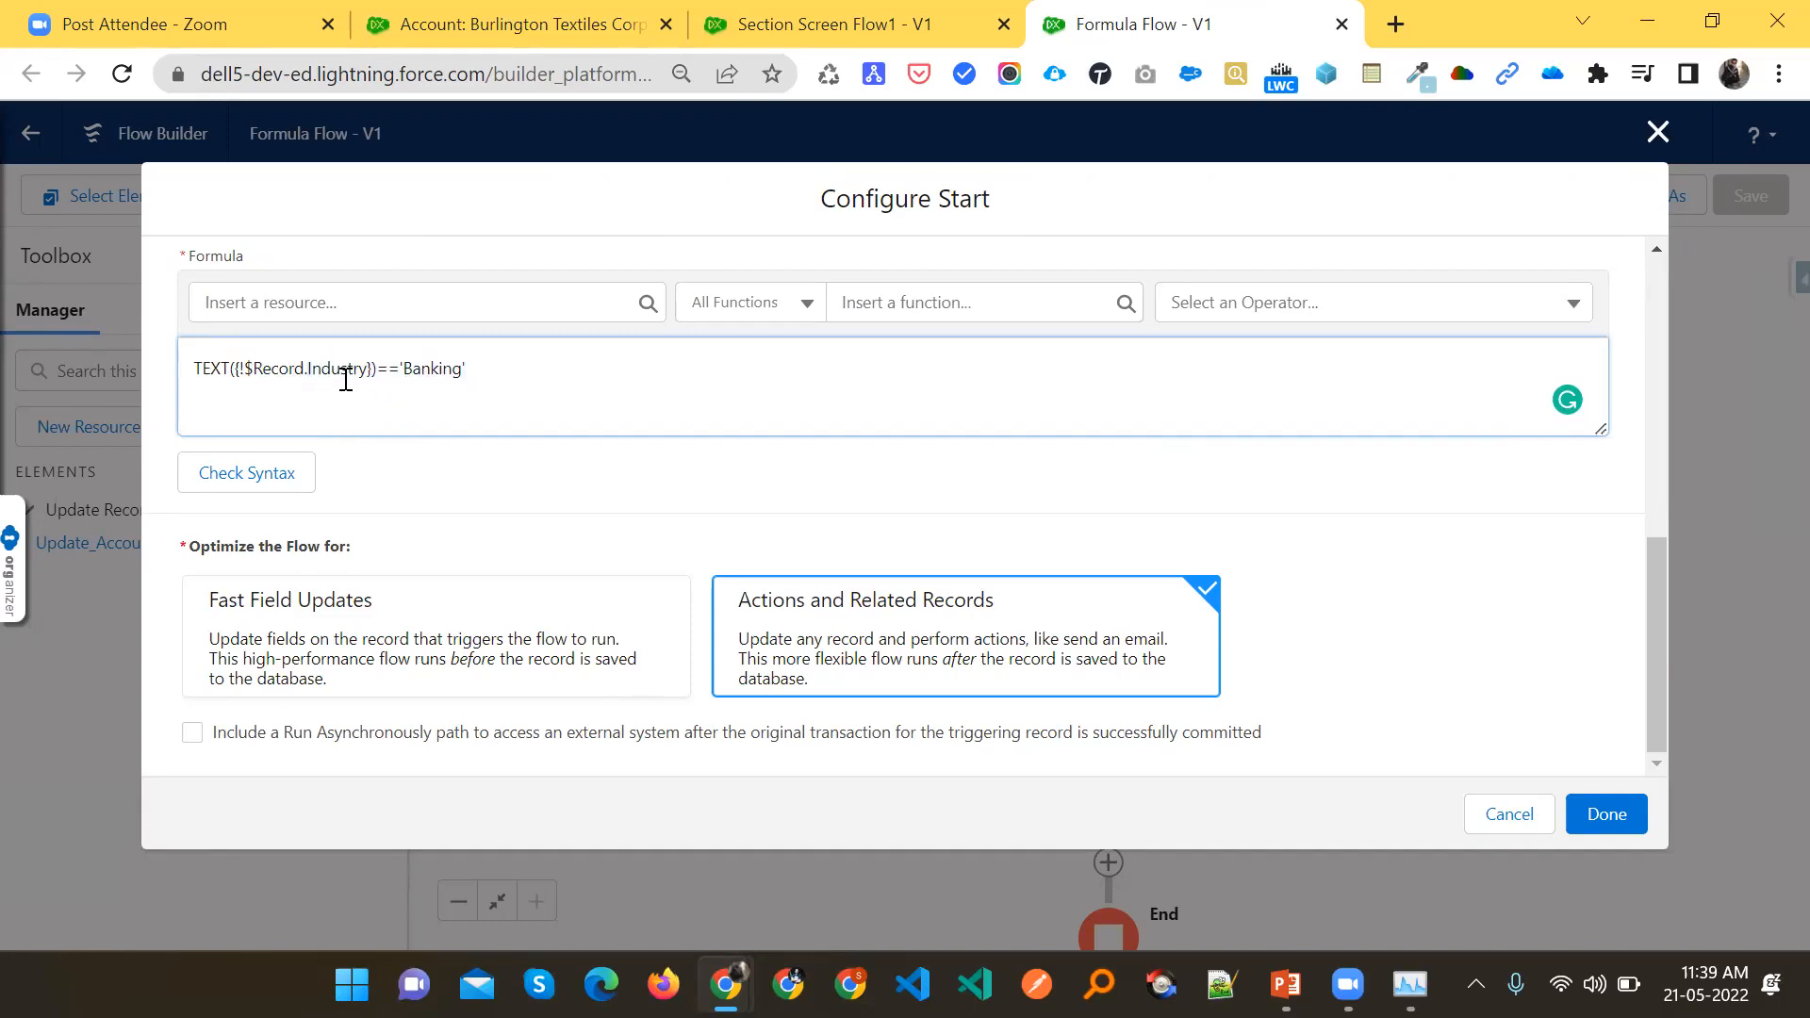
scroll(613, 509, "up", 5)
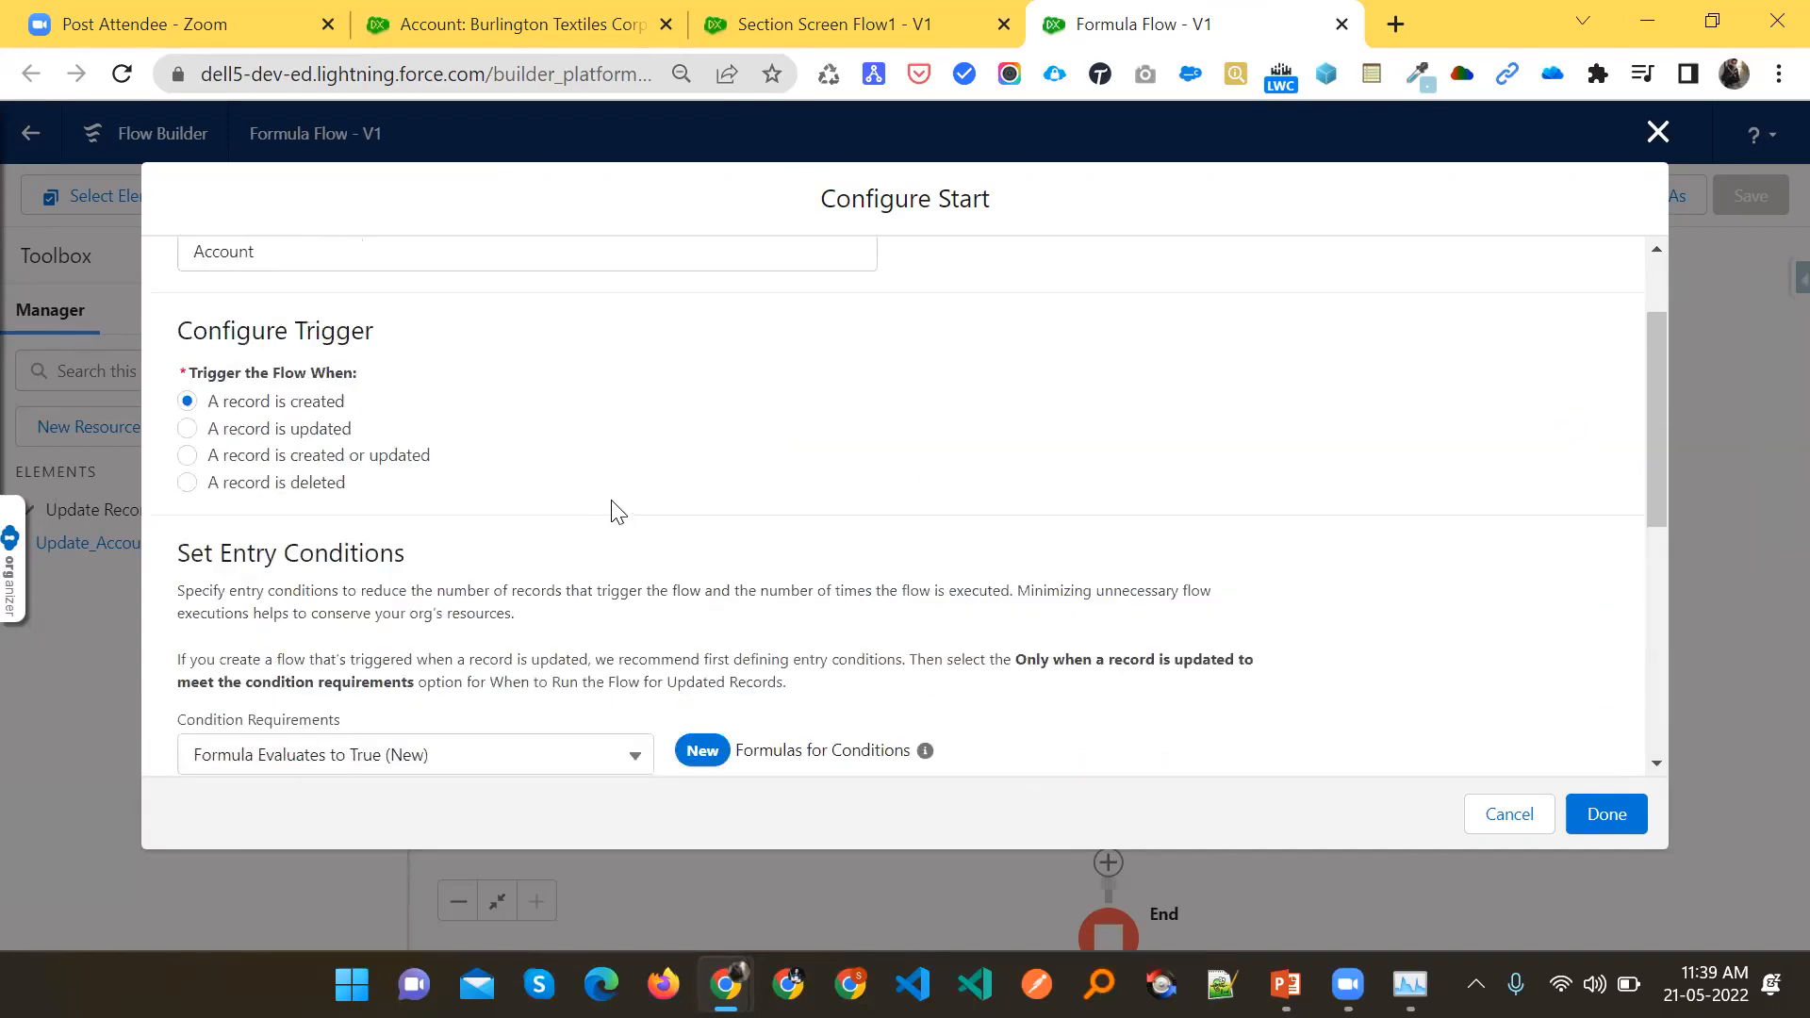
scroll(615, 510, "up", 2)
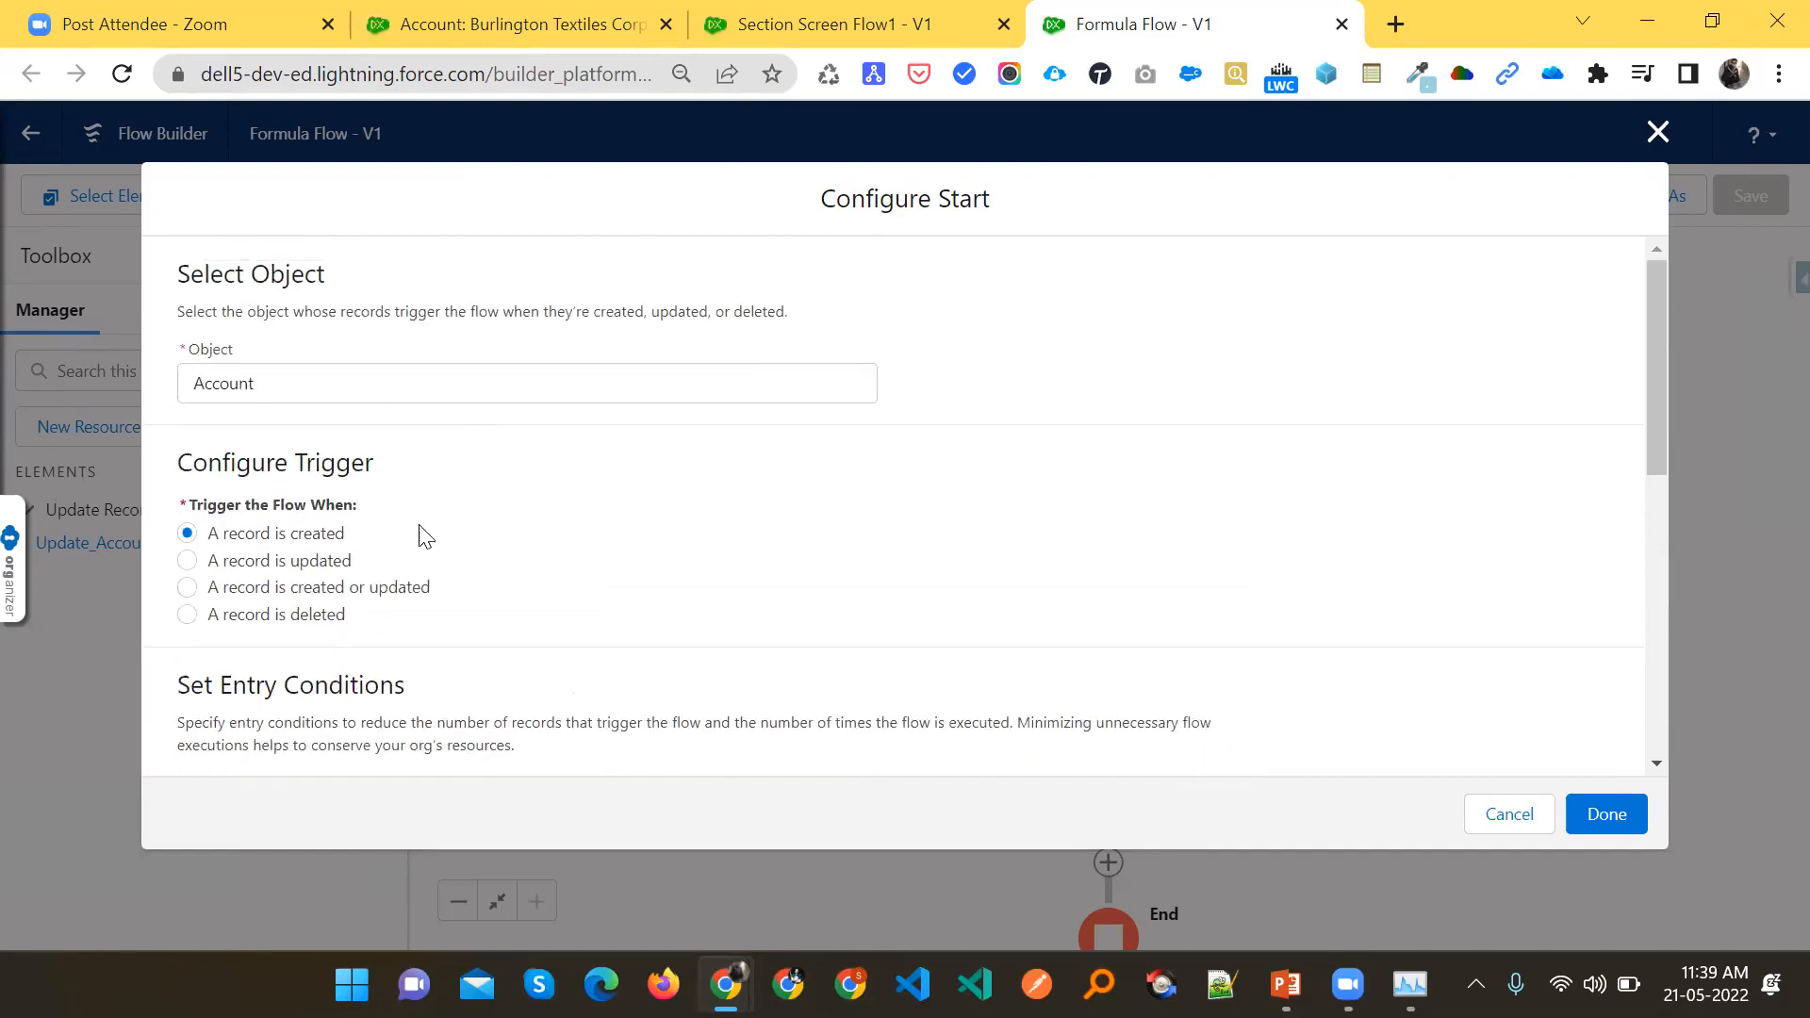
Insert a space between the two equals signs in the entry condition formula and check its syntax
scroll(564, 555, "down", 5)
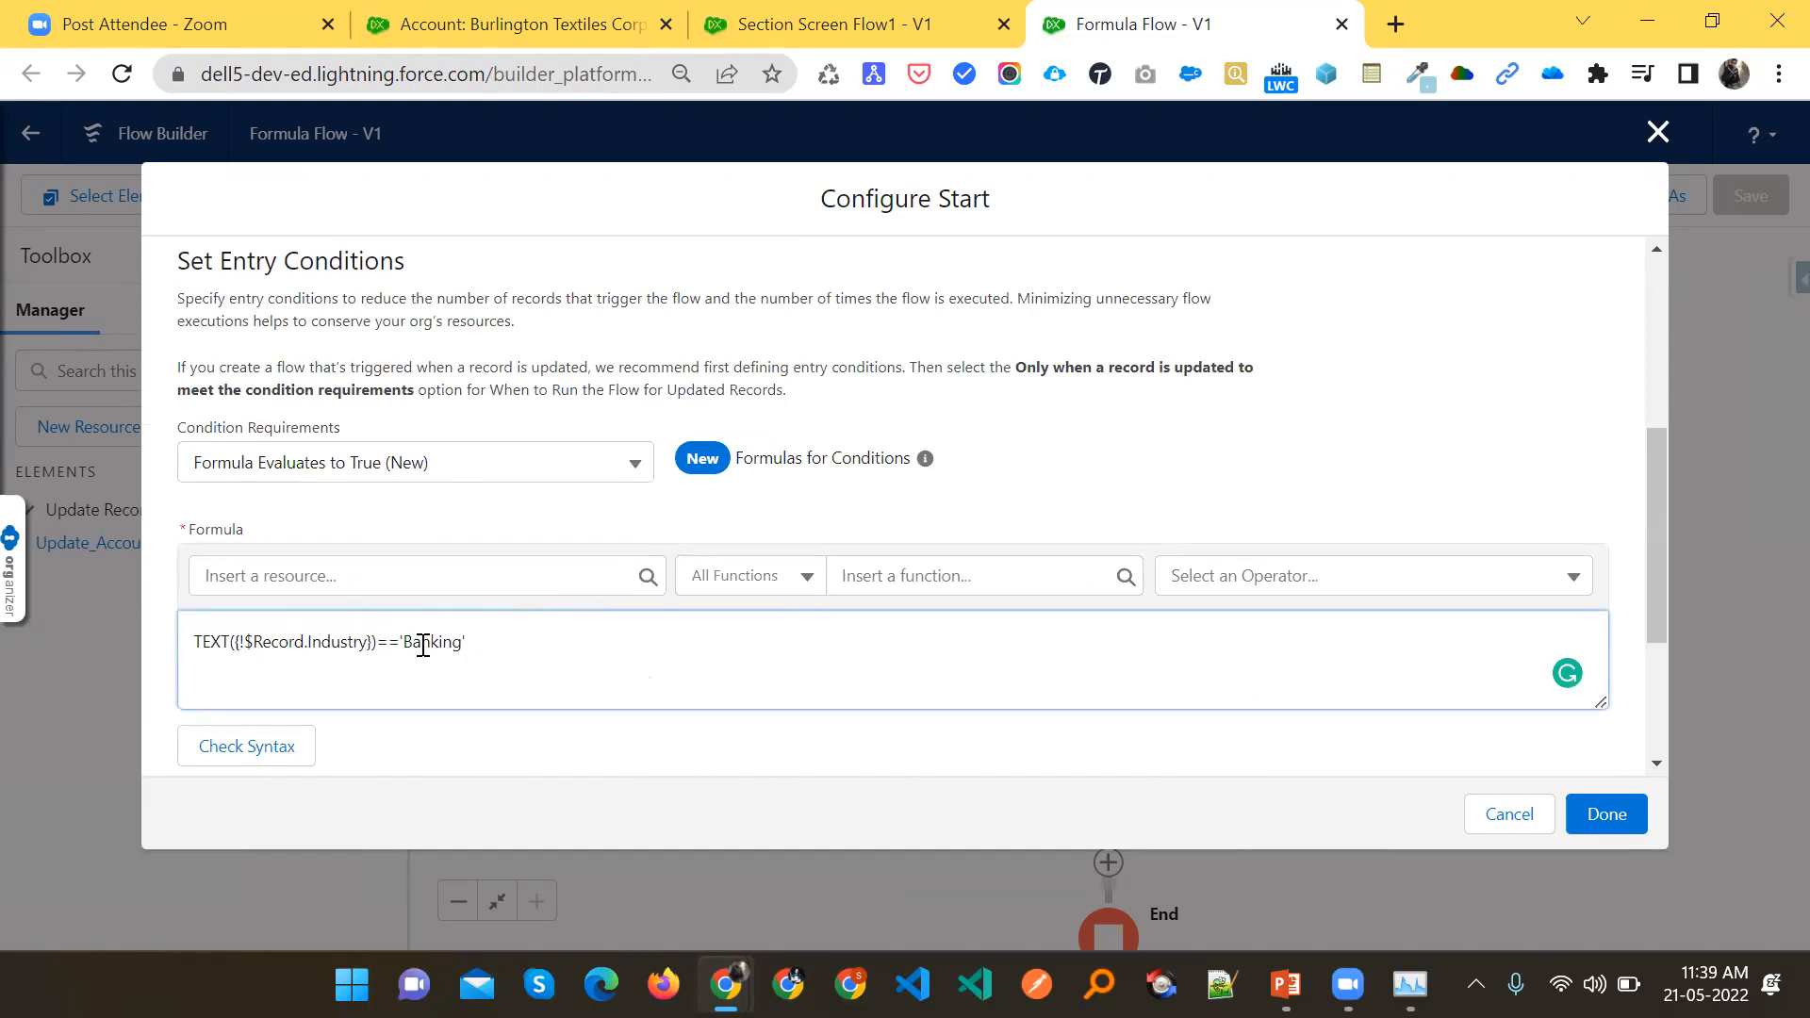
scroll(429, 638, "down", 2)
left_click(387, 499)
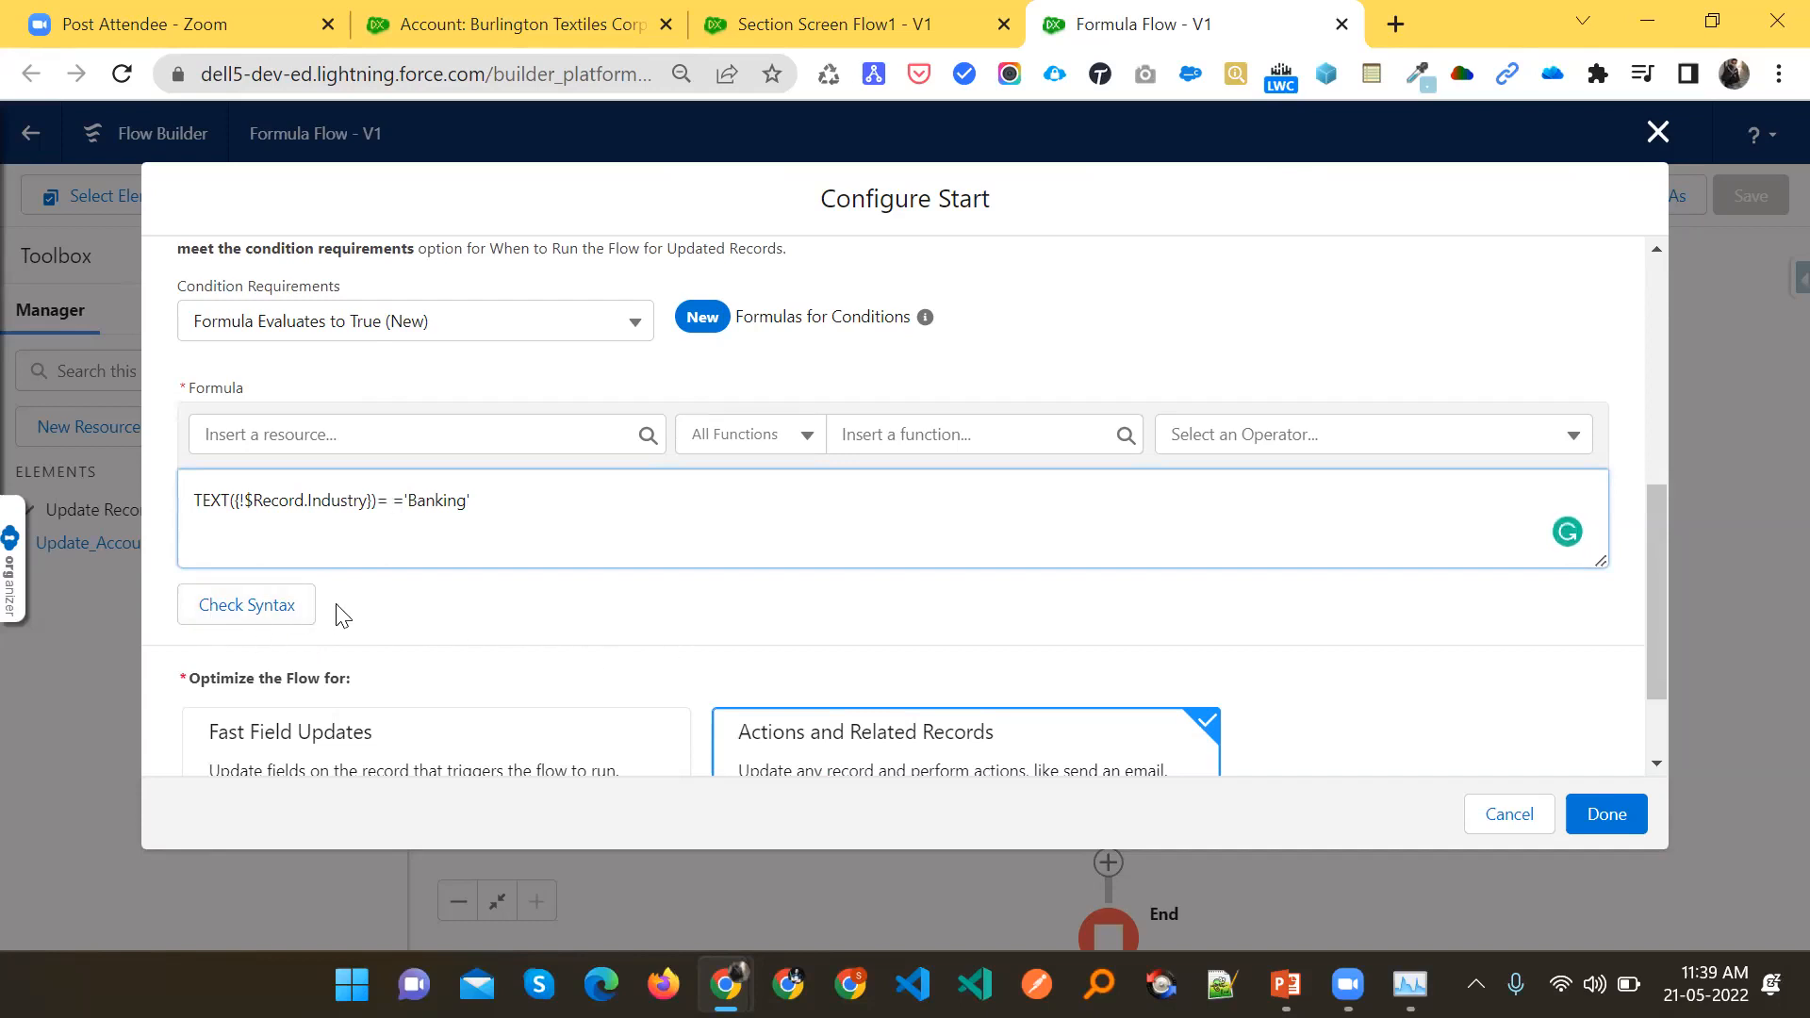
left_click(211, 613)
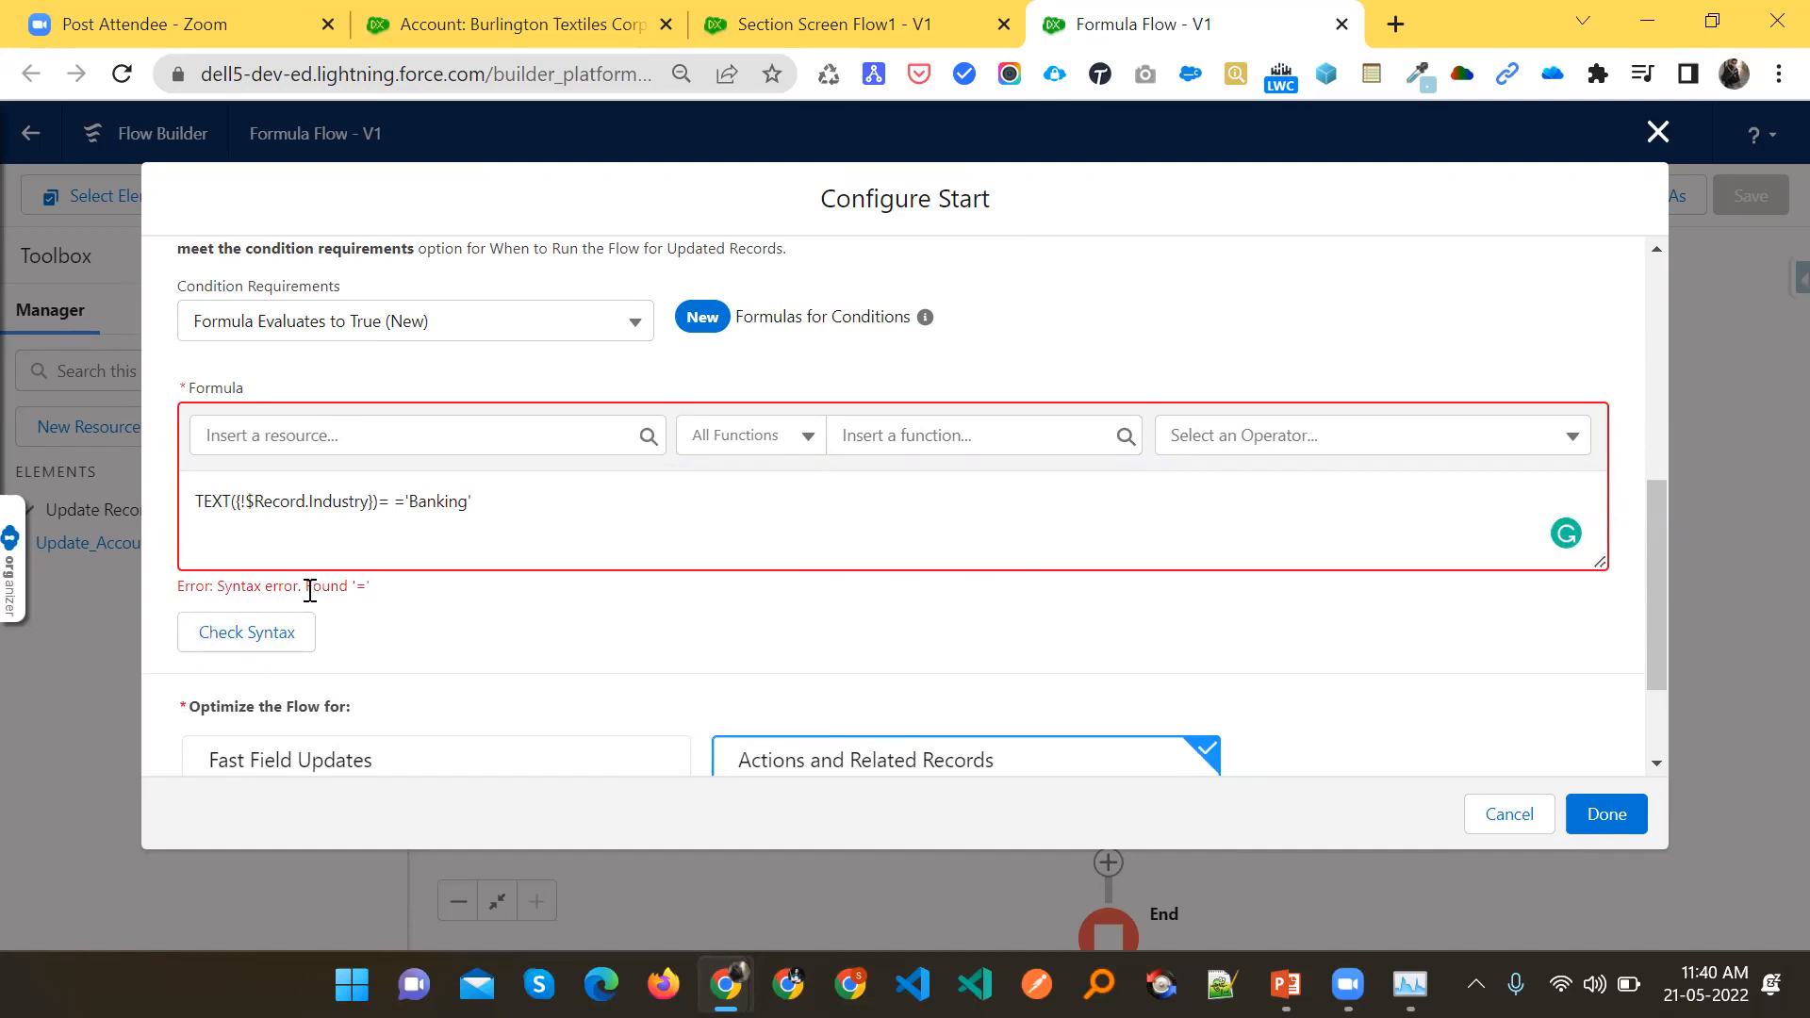
left_click(374, 604)
Remove the space between the equals signs in the entry condition formula and check the syntax again
left_click(393, 502)
key("BackSpace")
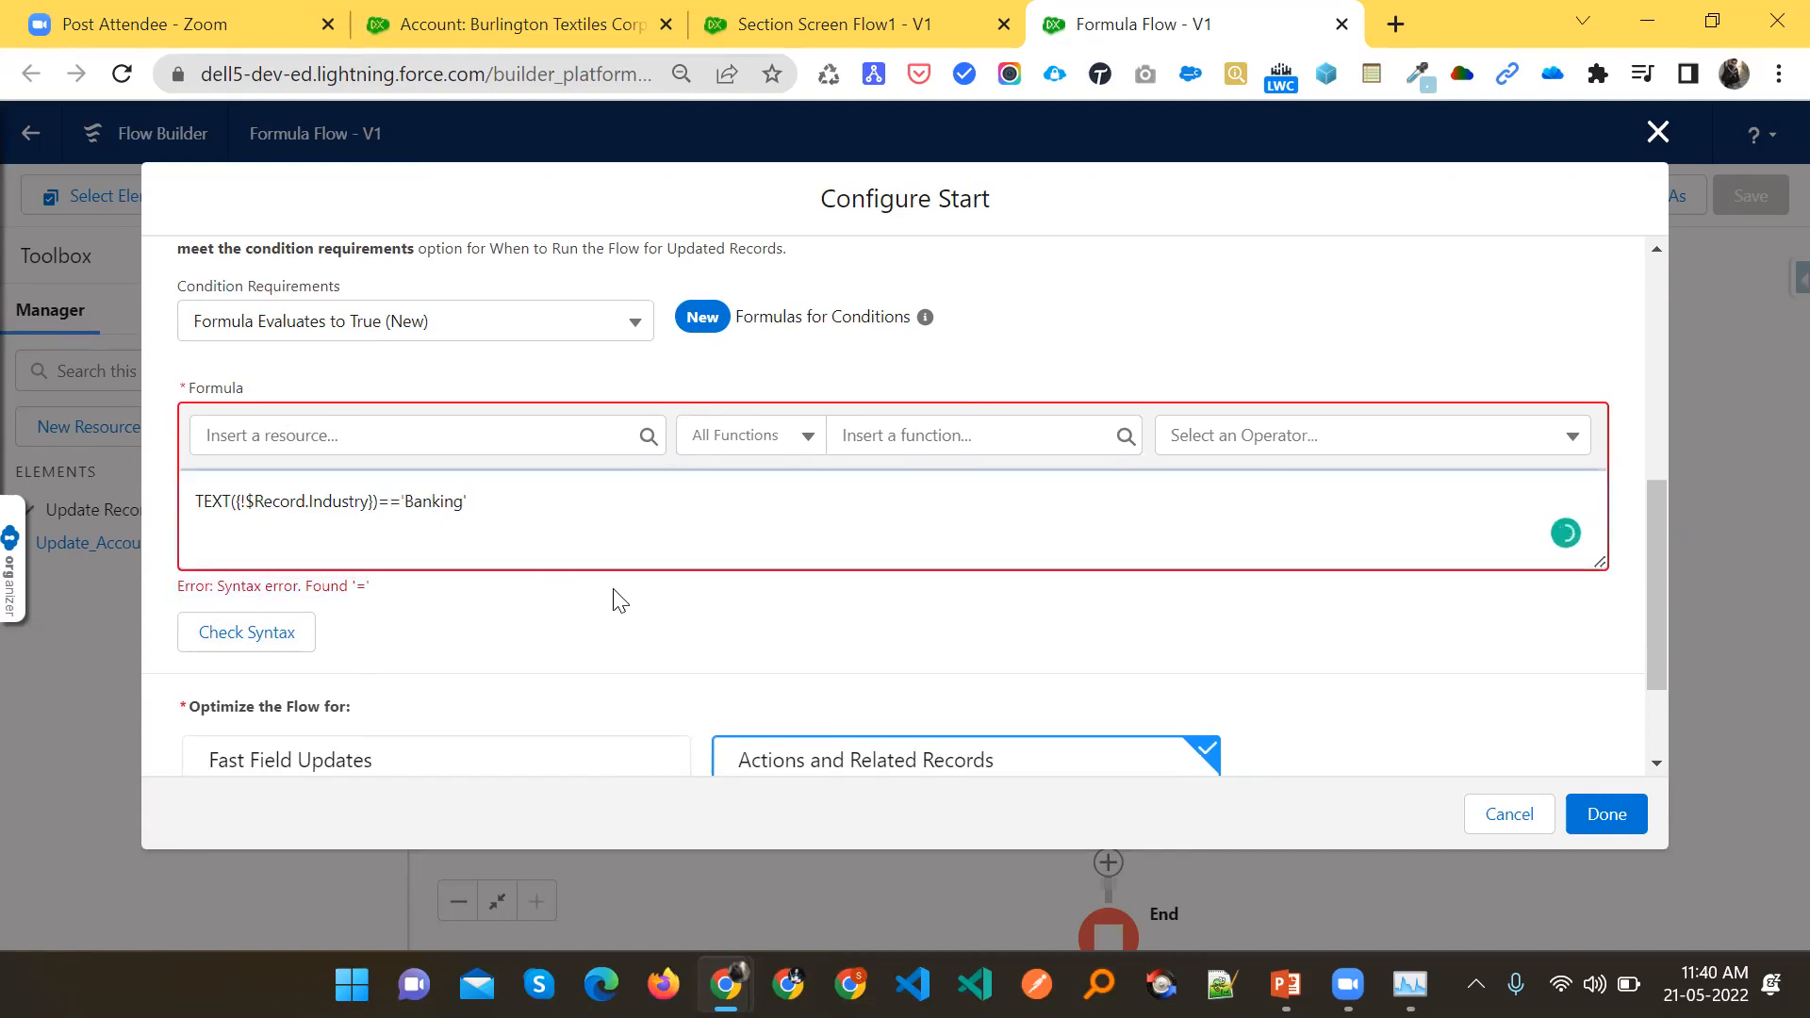
left_click(247, 634)
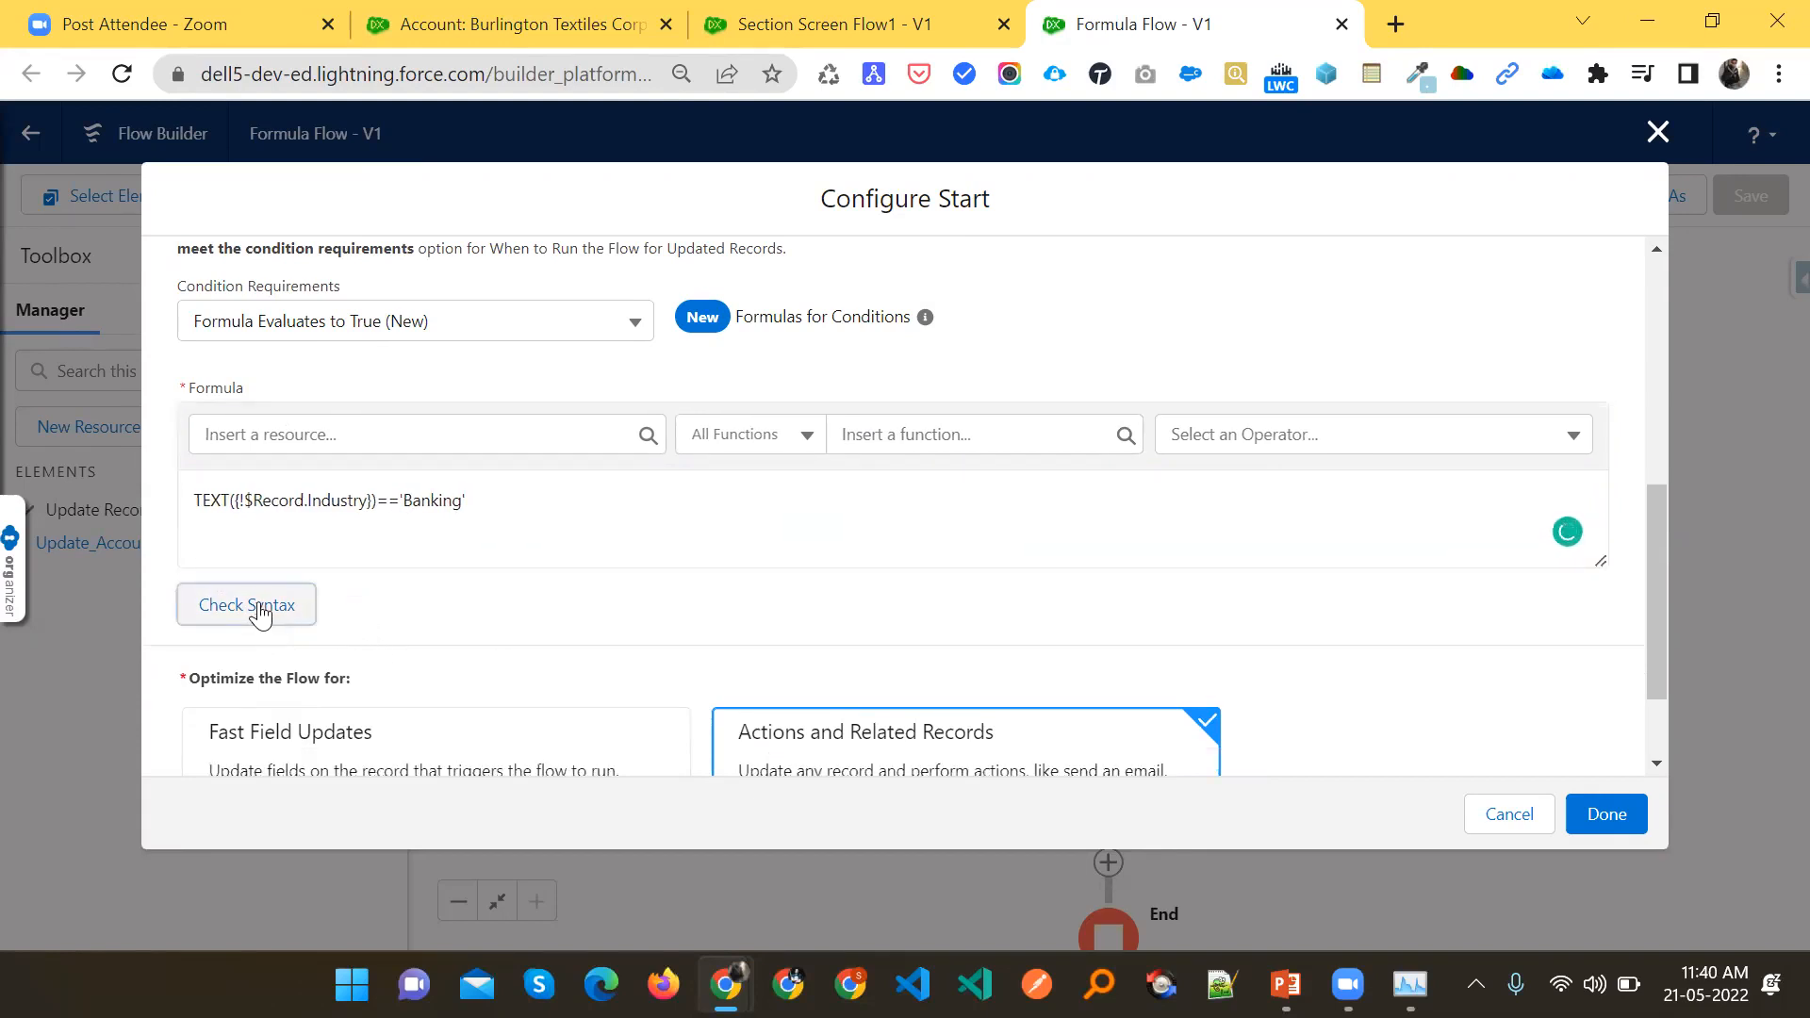
left_click(261, 613)
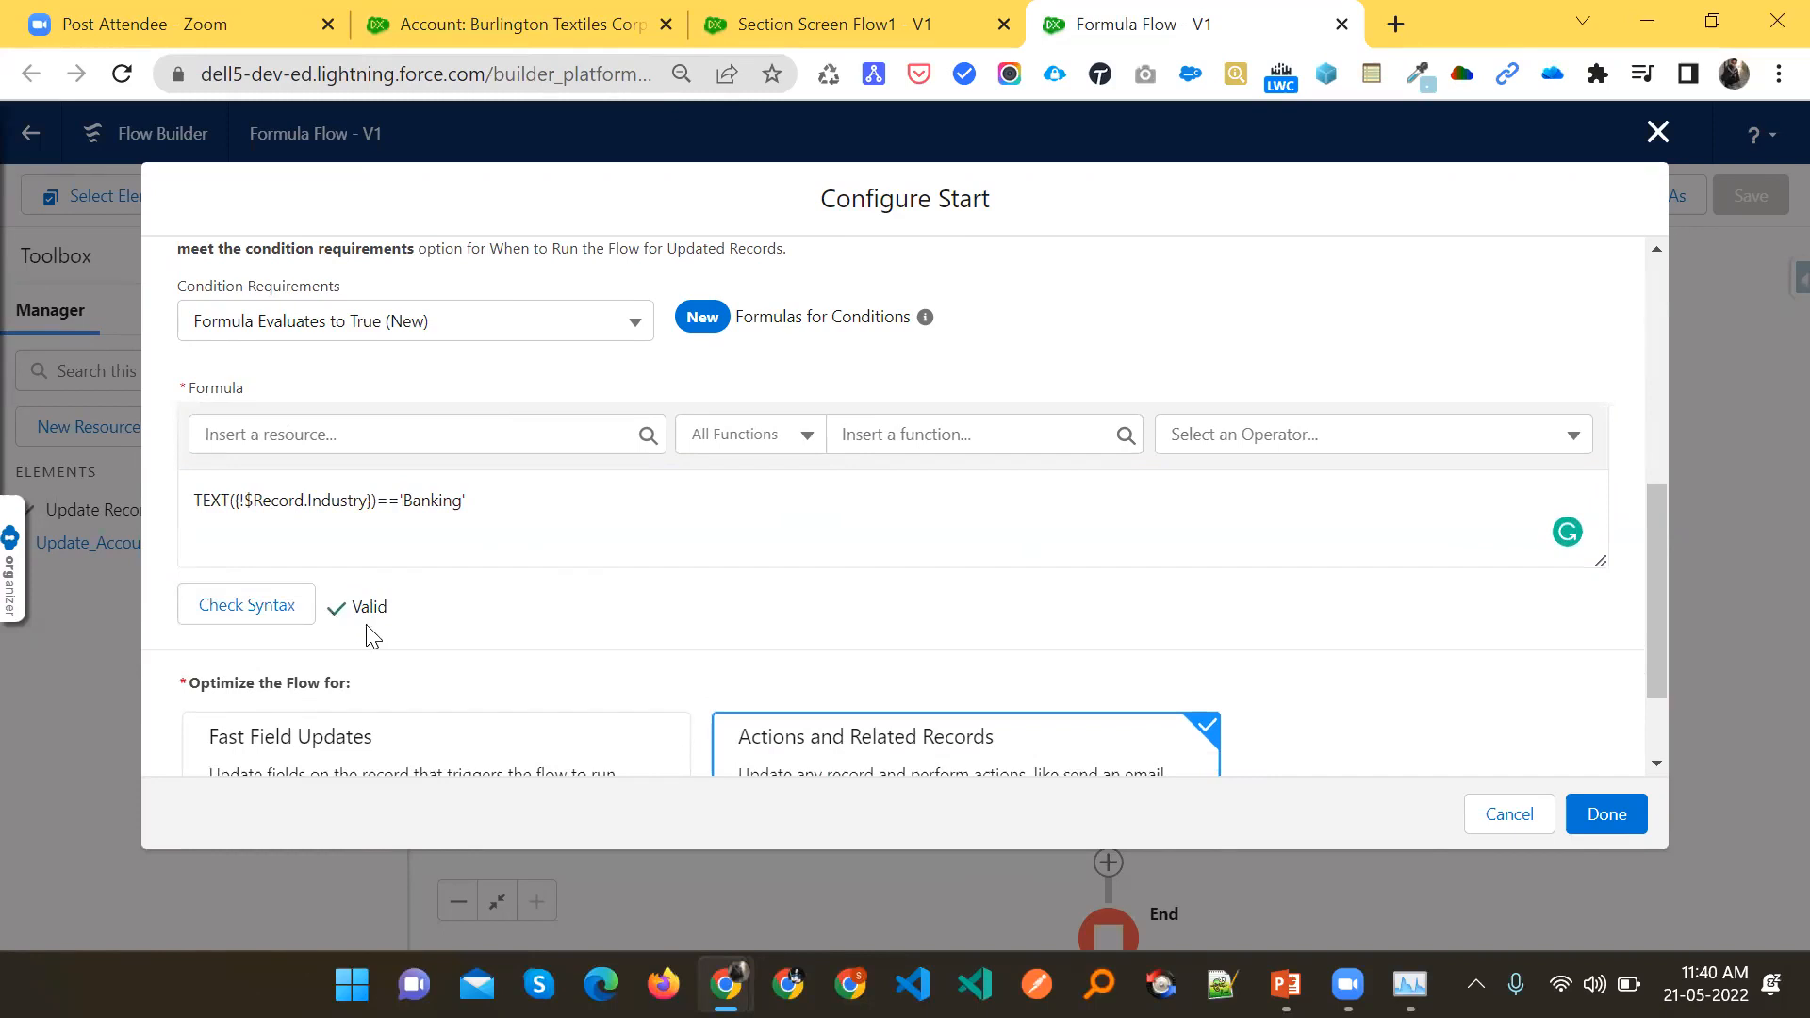
Highlight the entry formula, view the Agenda slide in the presentation, and return to close the Start configuration without changes
left_click_drag(332, 615, 162, 506)
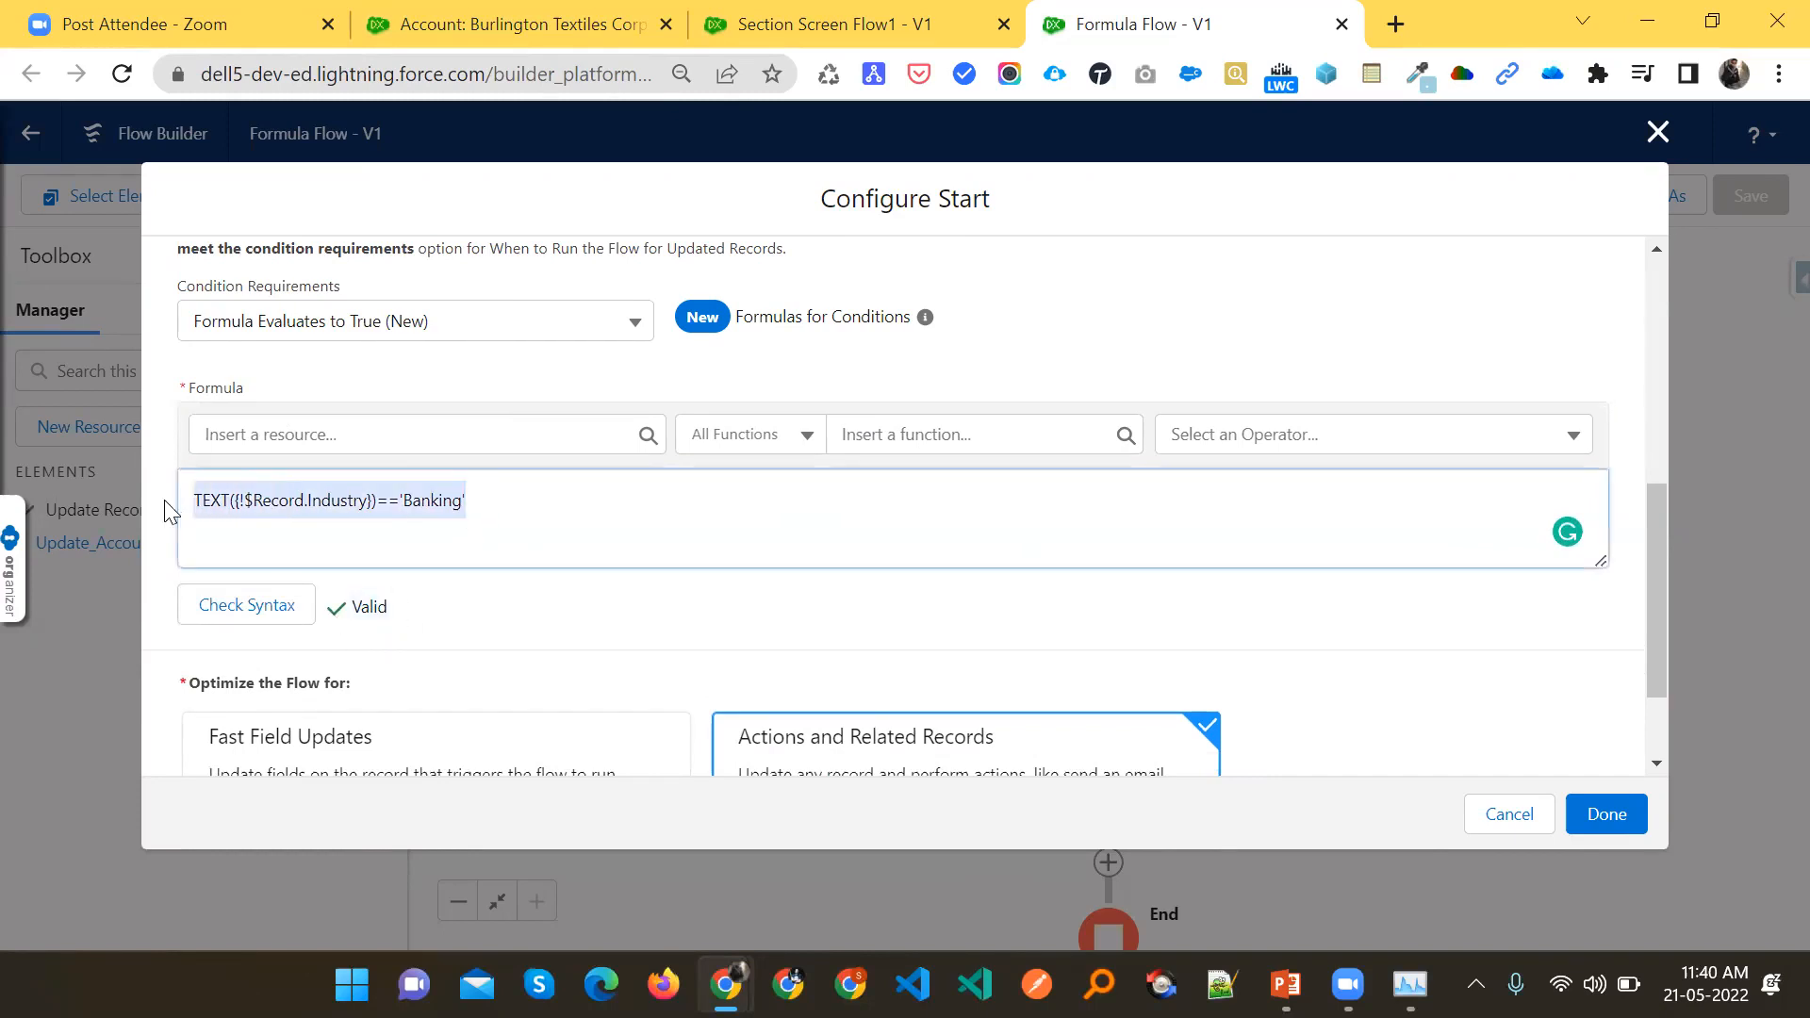
left_click(472, 648)
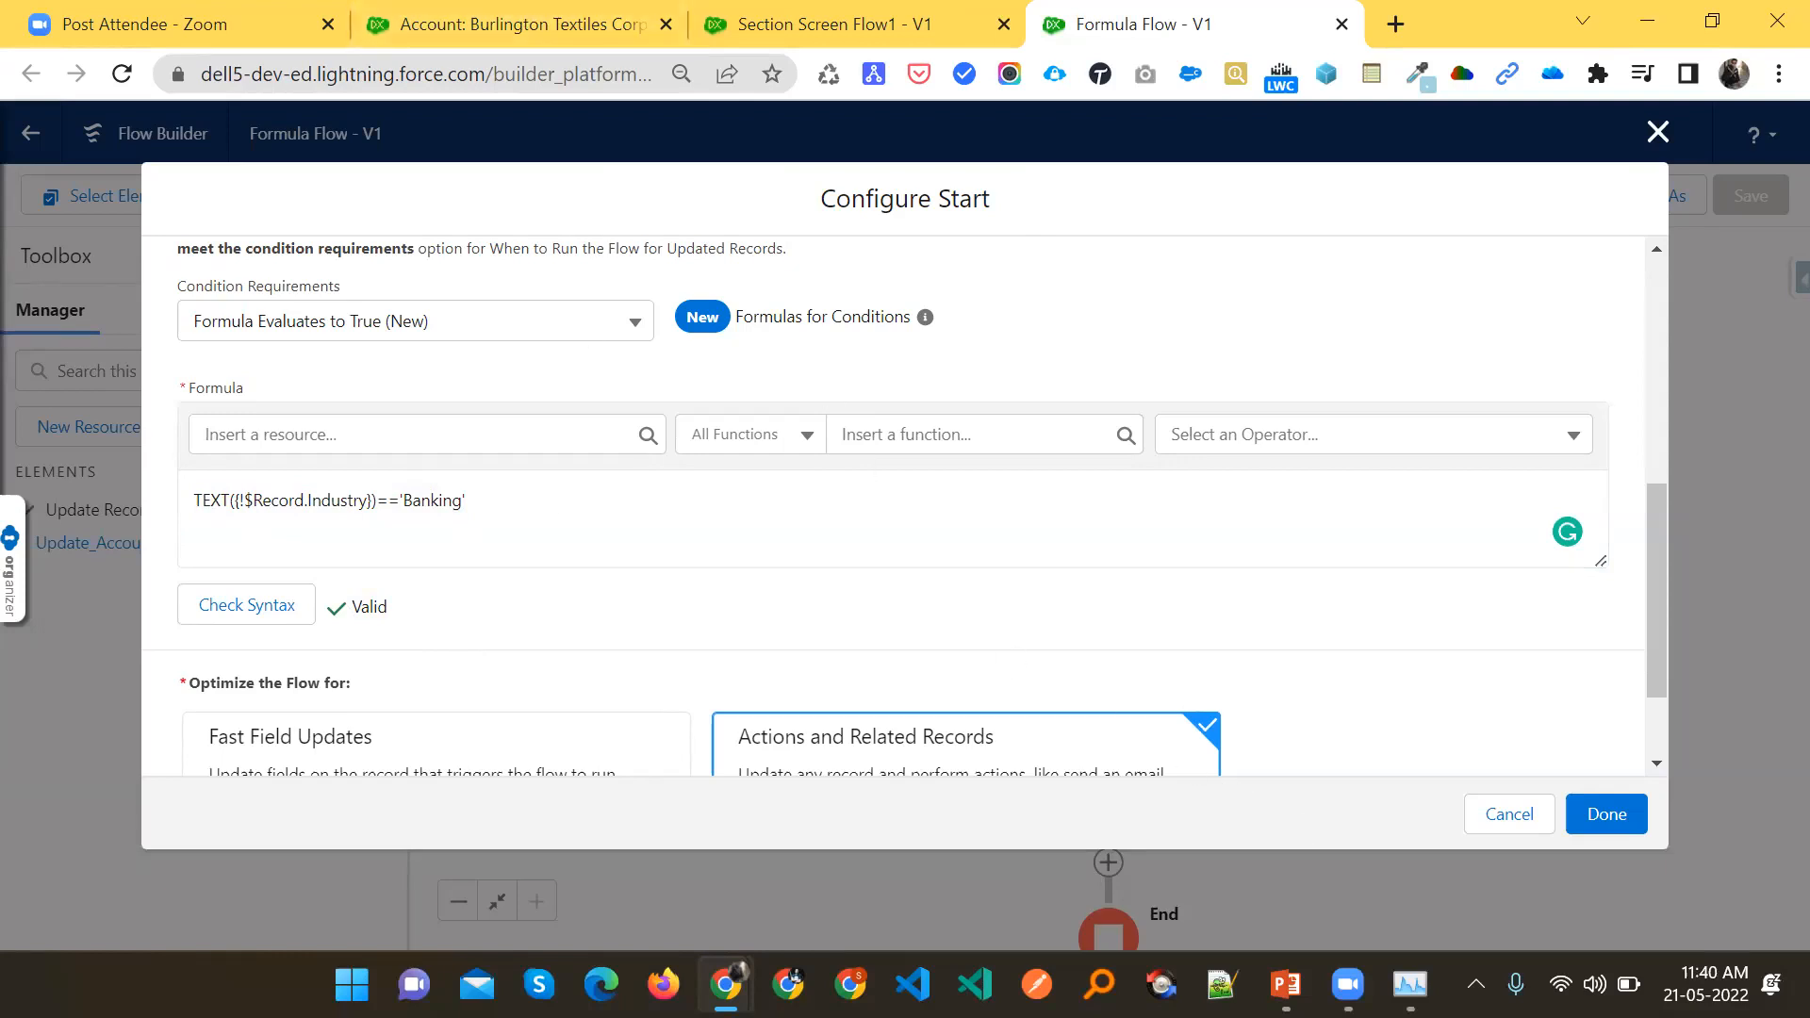
mouse_move(1285, 983)
left_click(1385, 831)
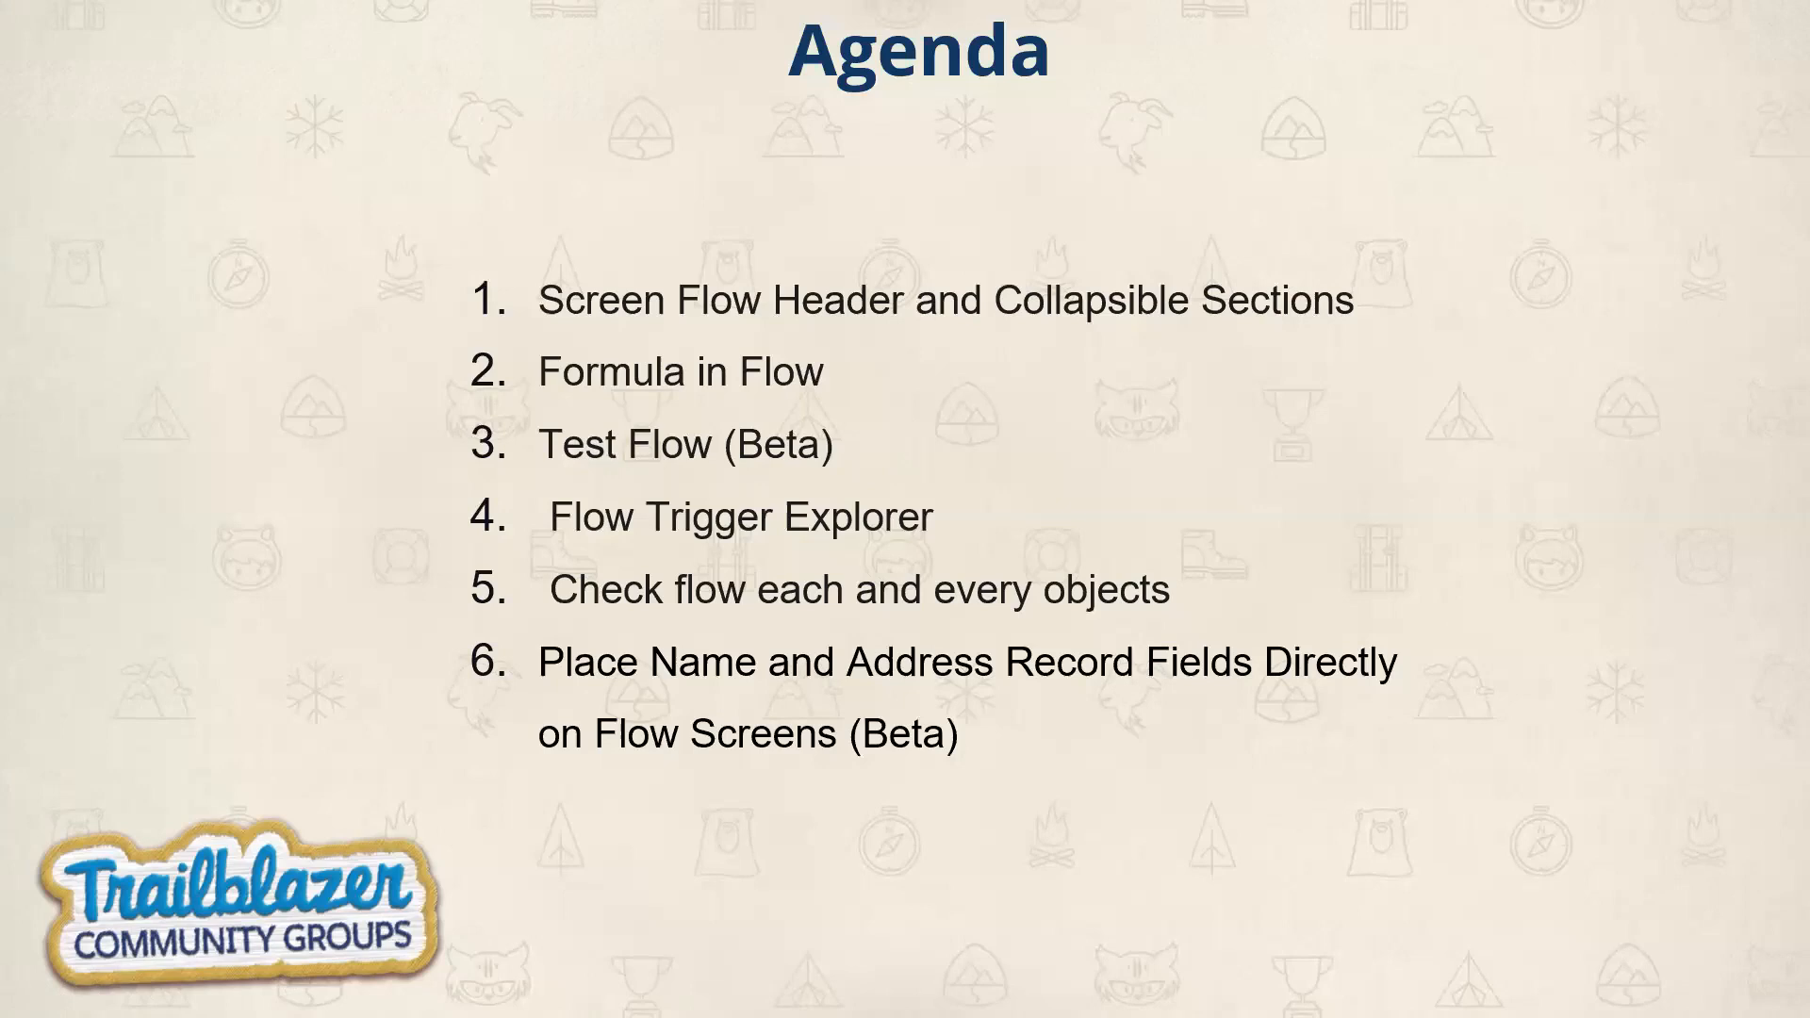
key("alt+Tab")
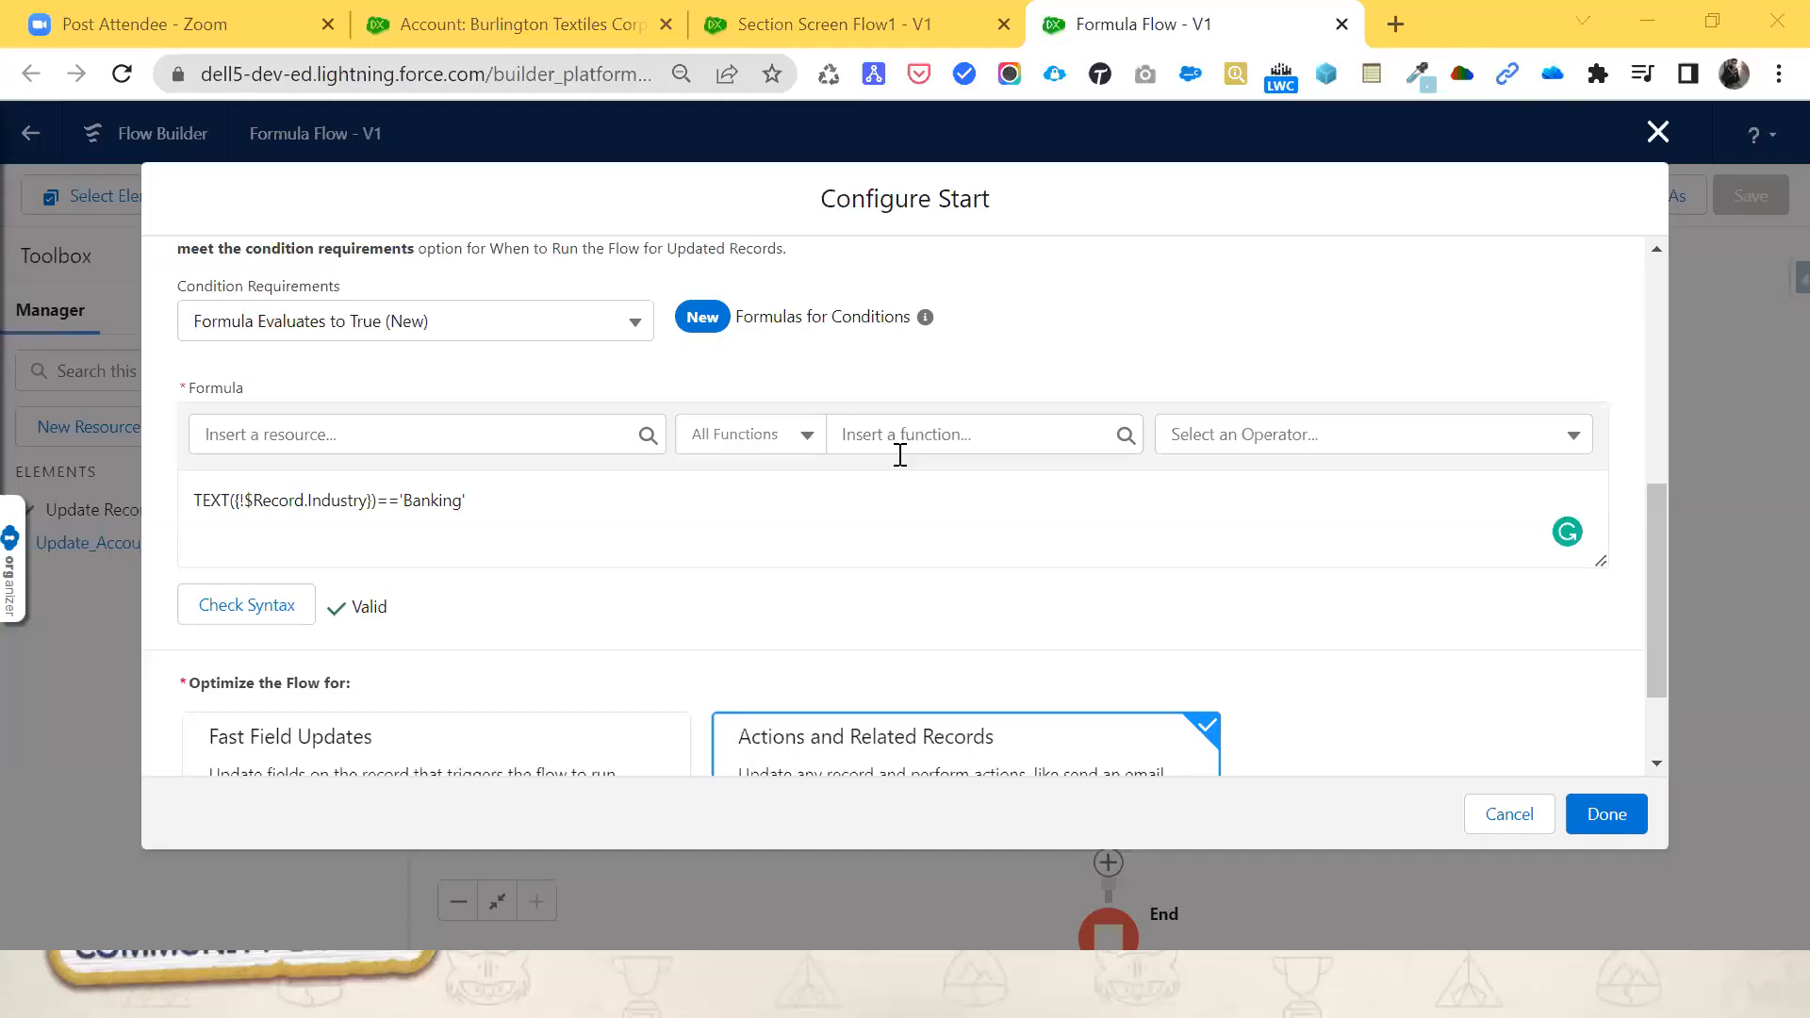
left_click(1661, 132)
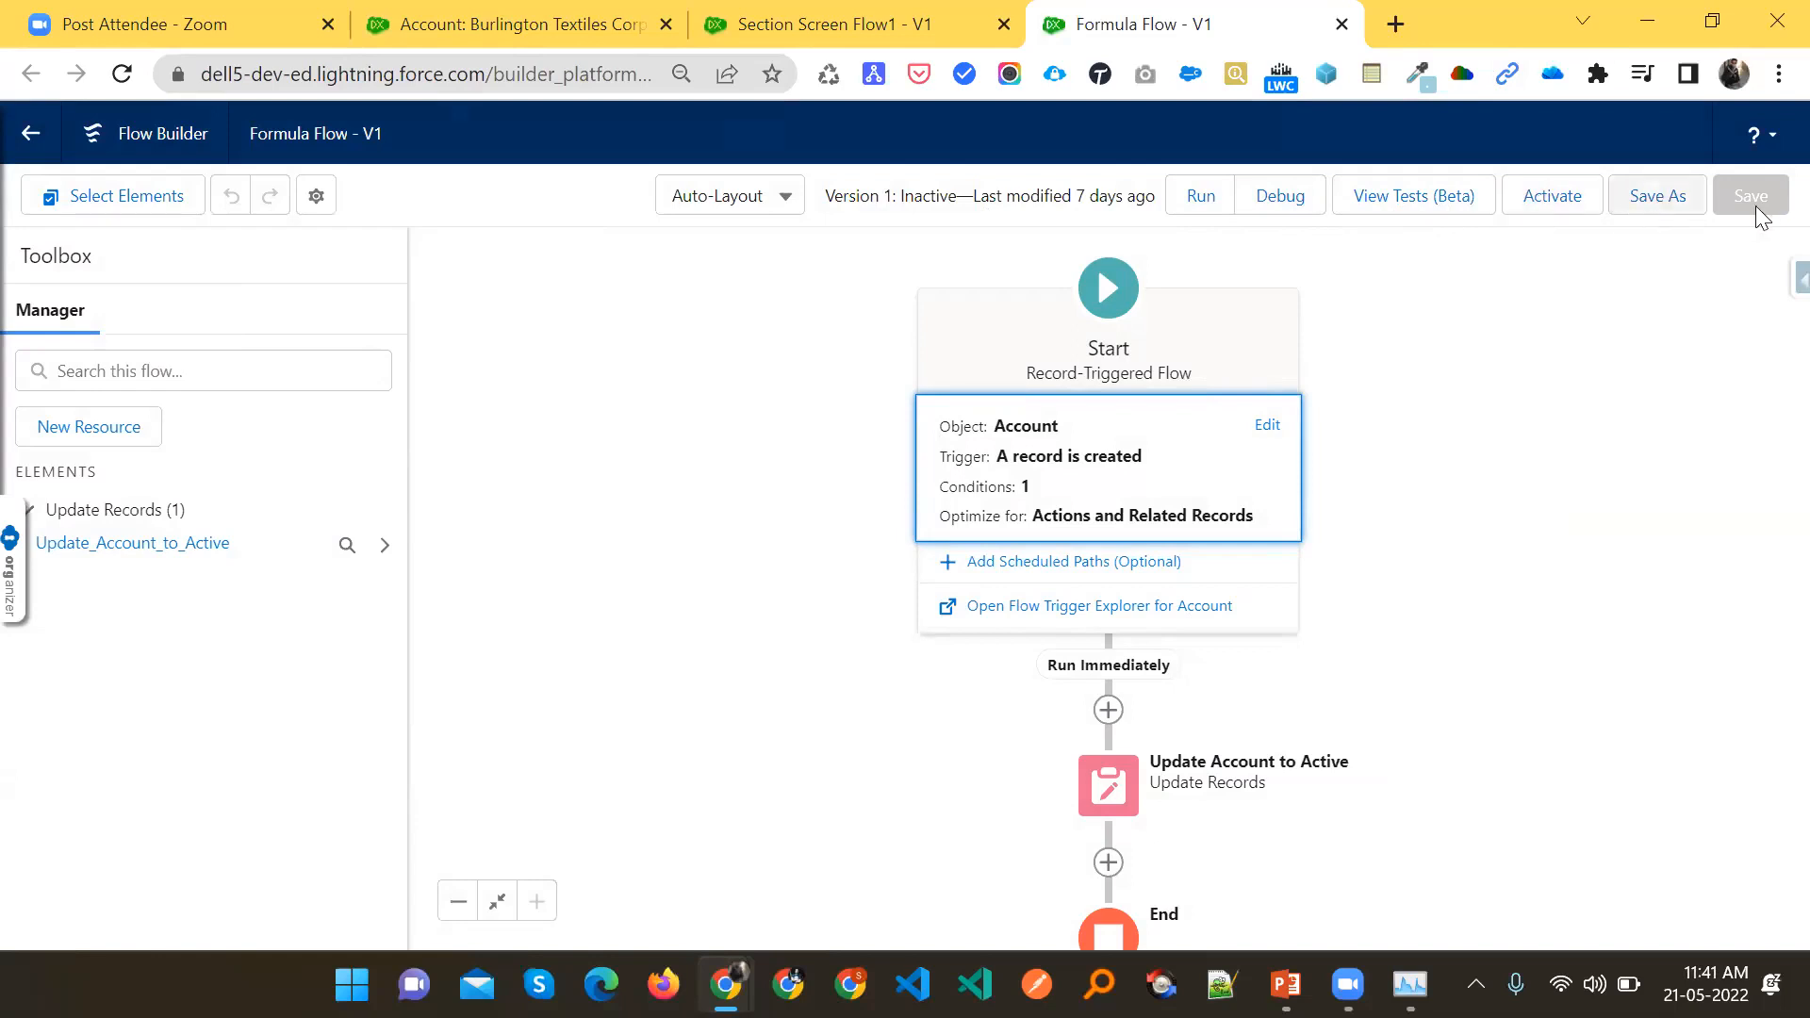
Open the existing flow test named Test, review its details, trigger and path, and close it without changes
left_click(1425, 193)
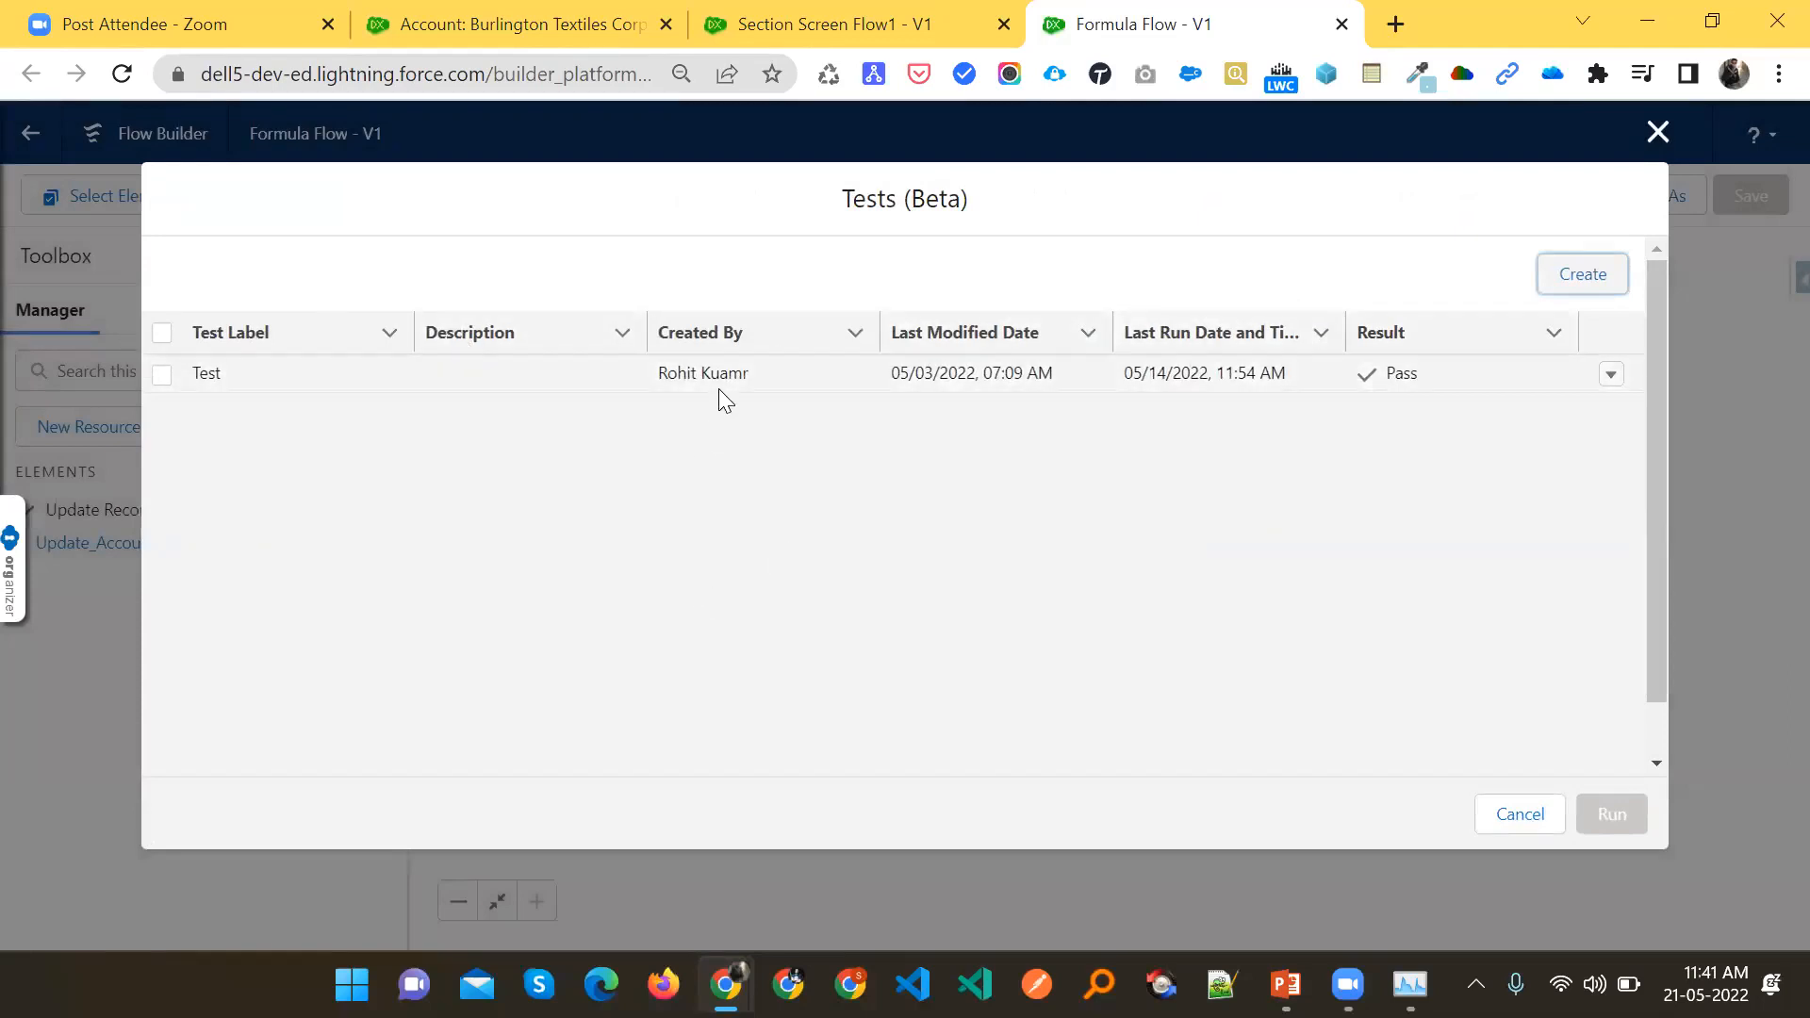
left_click(1611, 376)
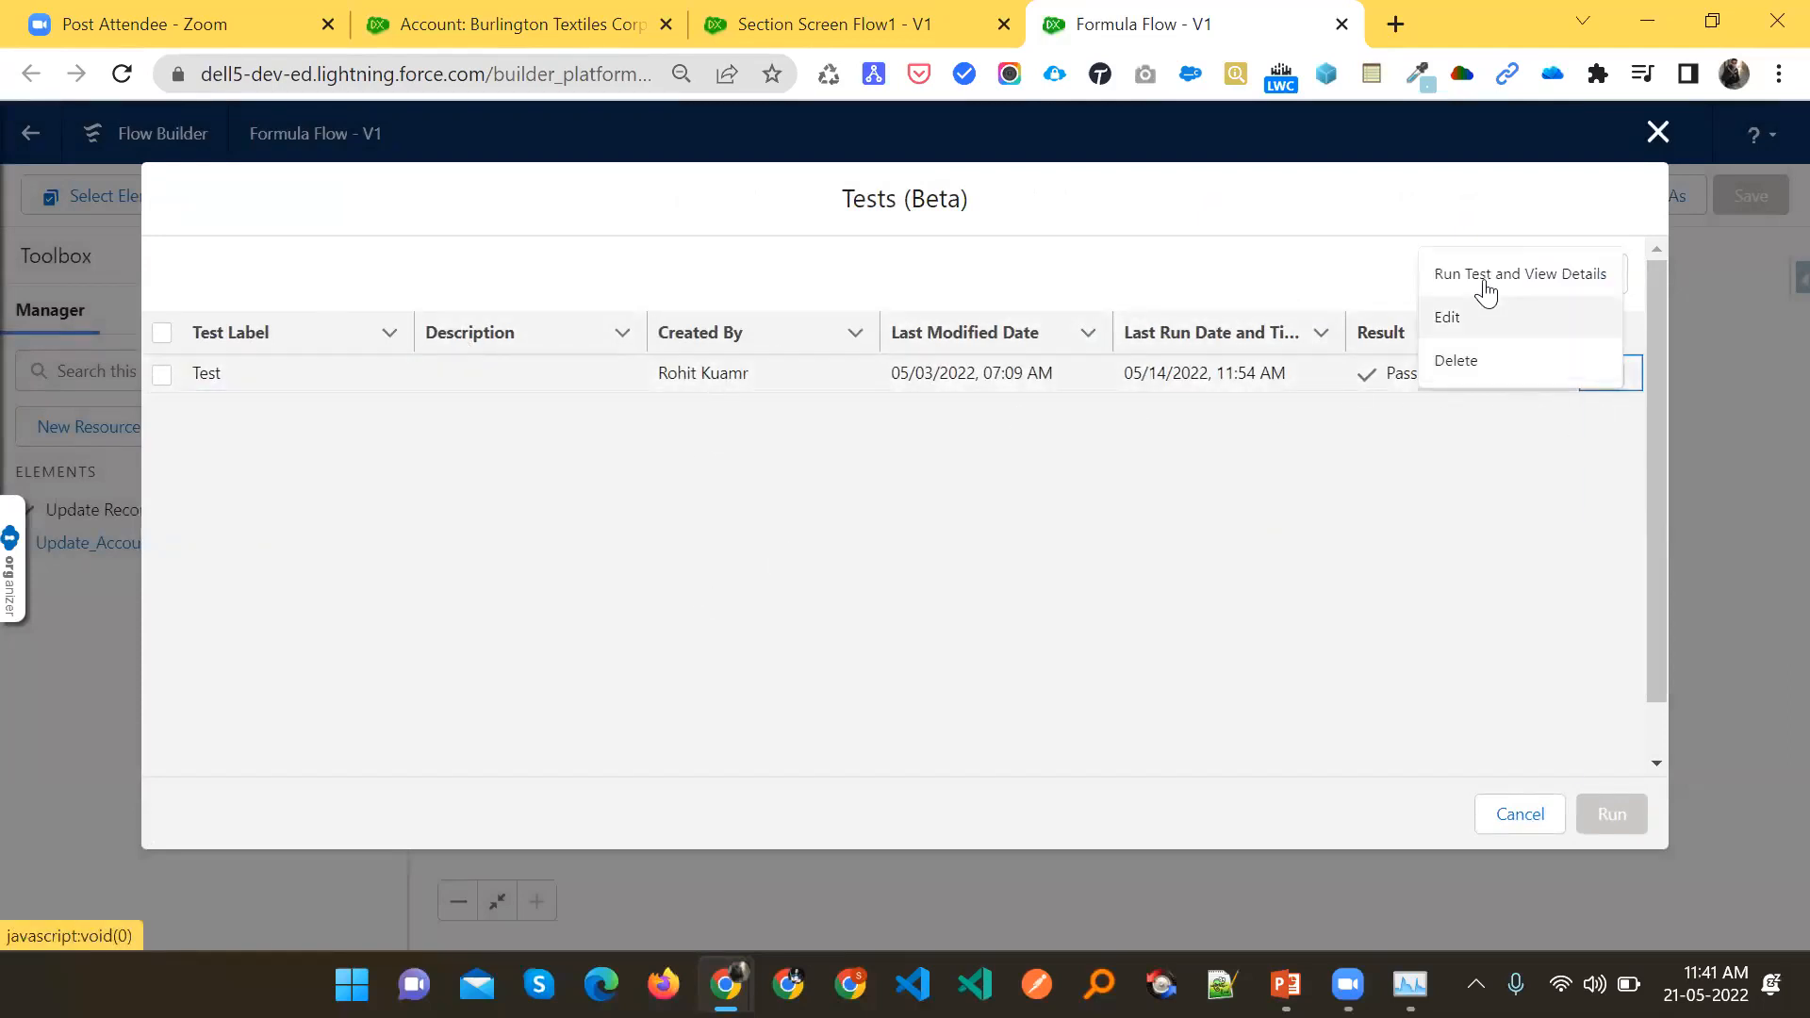
left_click(1481, 327)
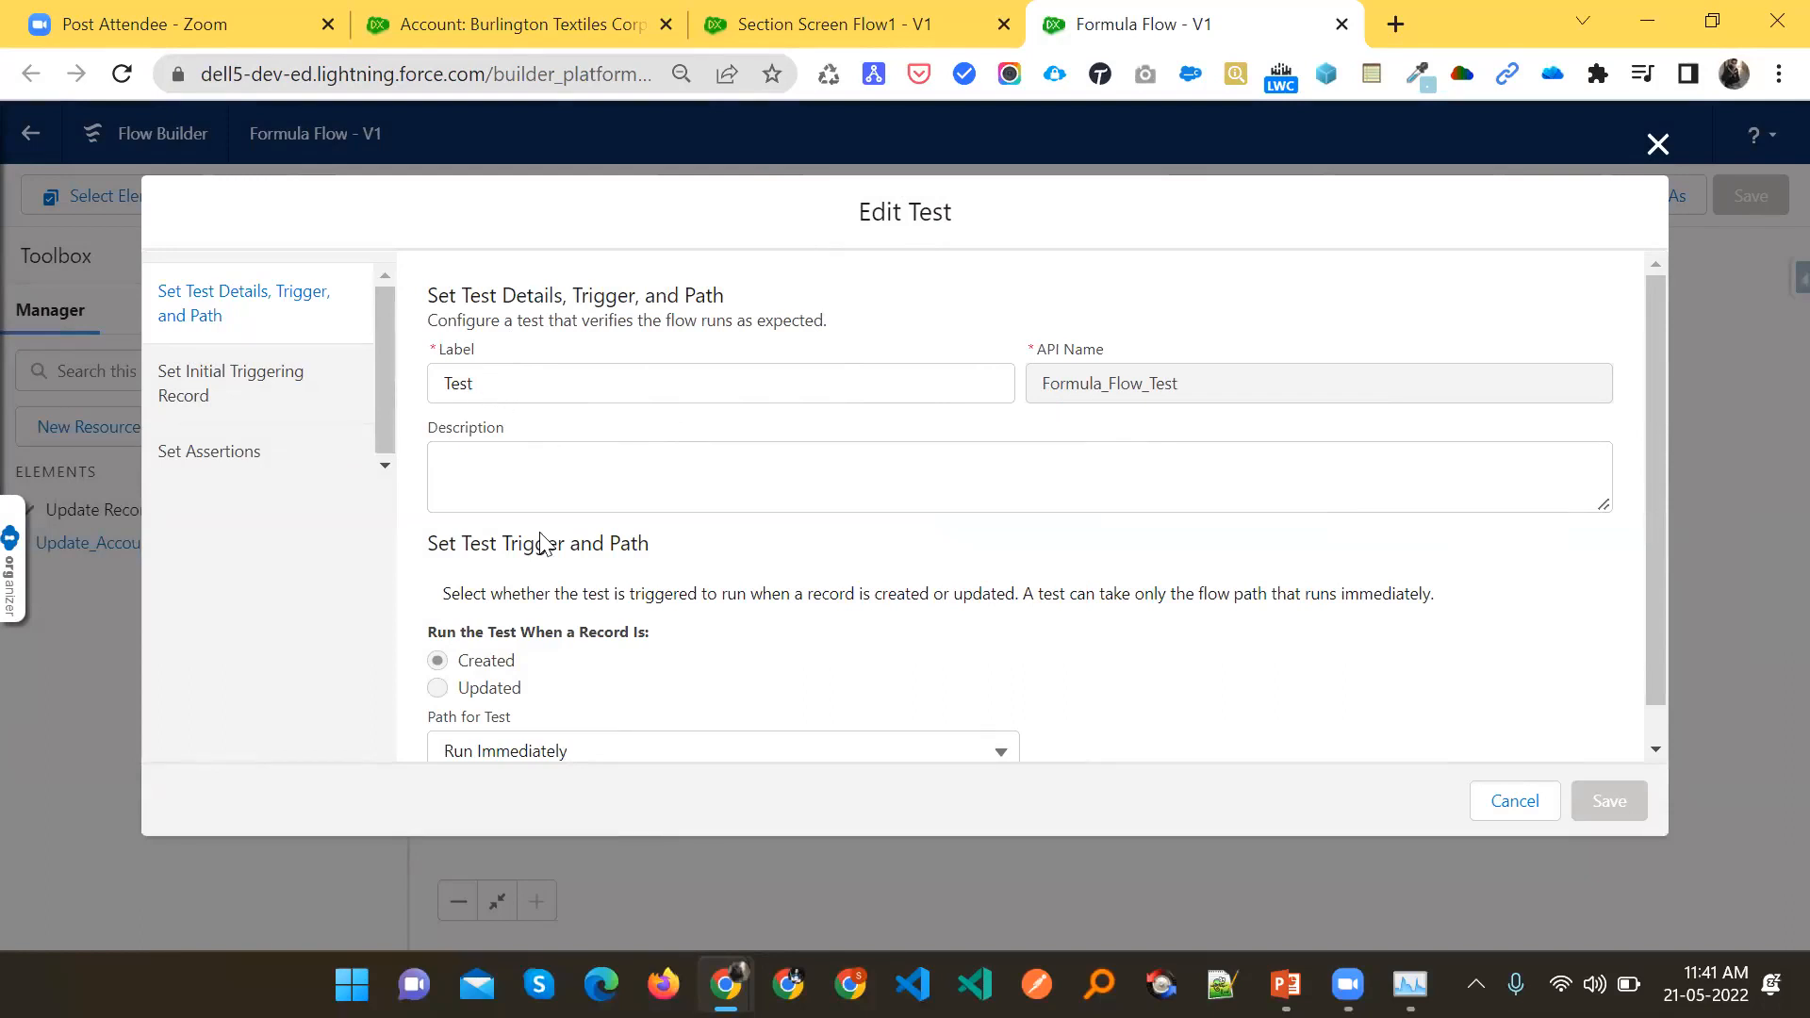
scroll(540, 544, "down", 1)
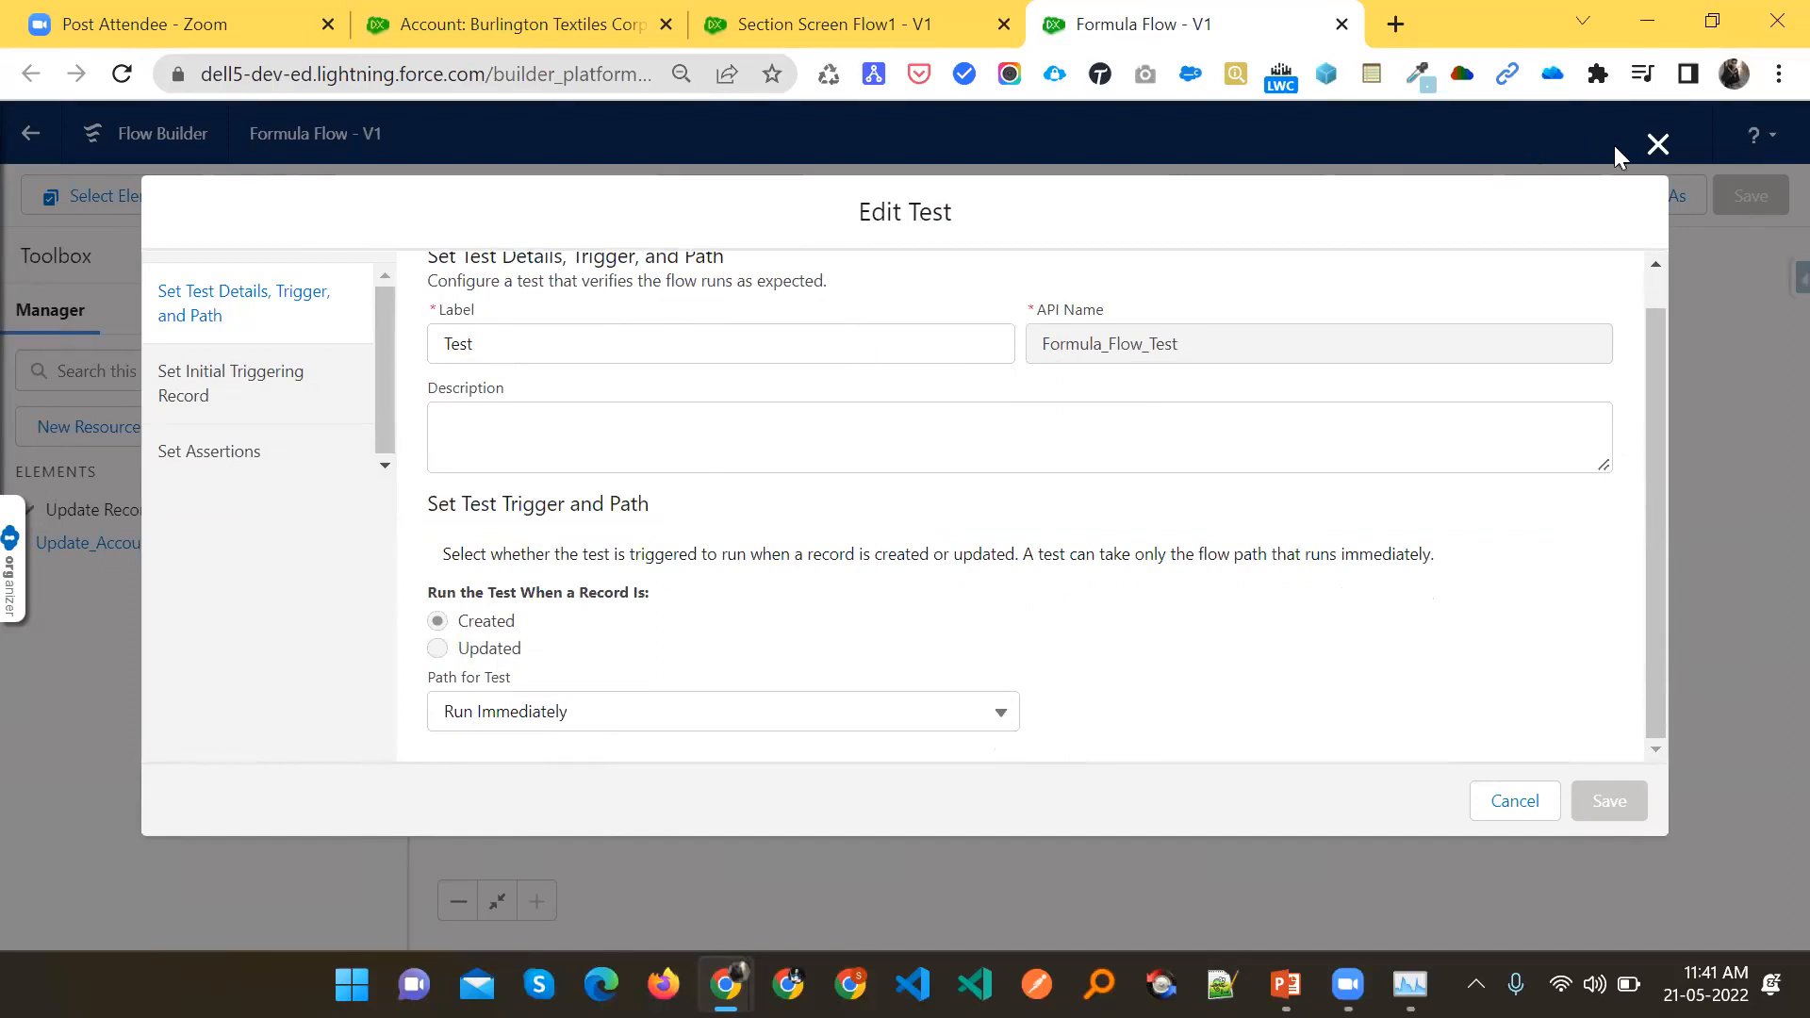
left_click(1658, 143)
Reopen the Start configuration and check the record event that triggers the flow
left_click(1127, 311)
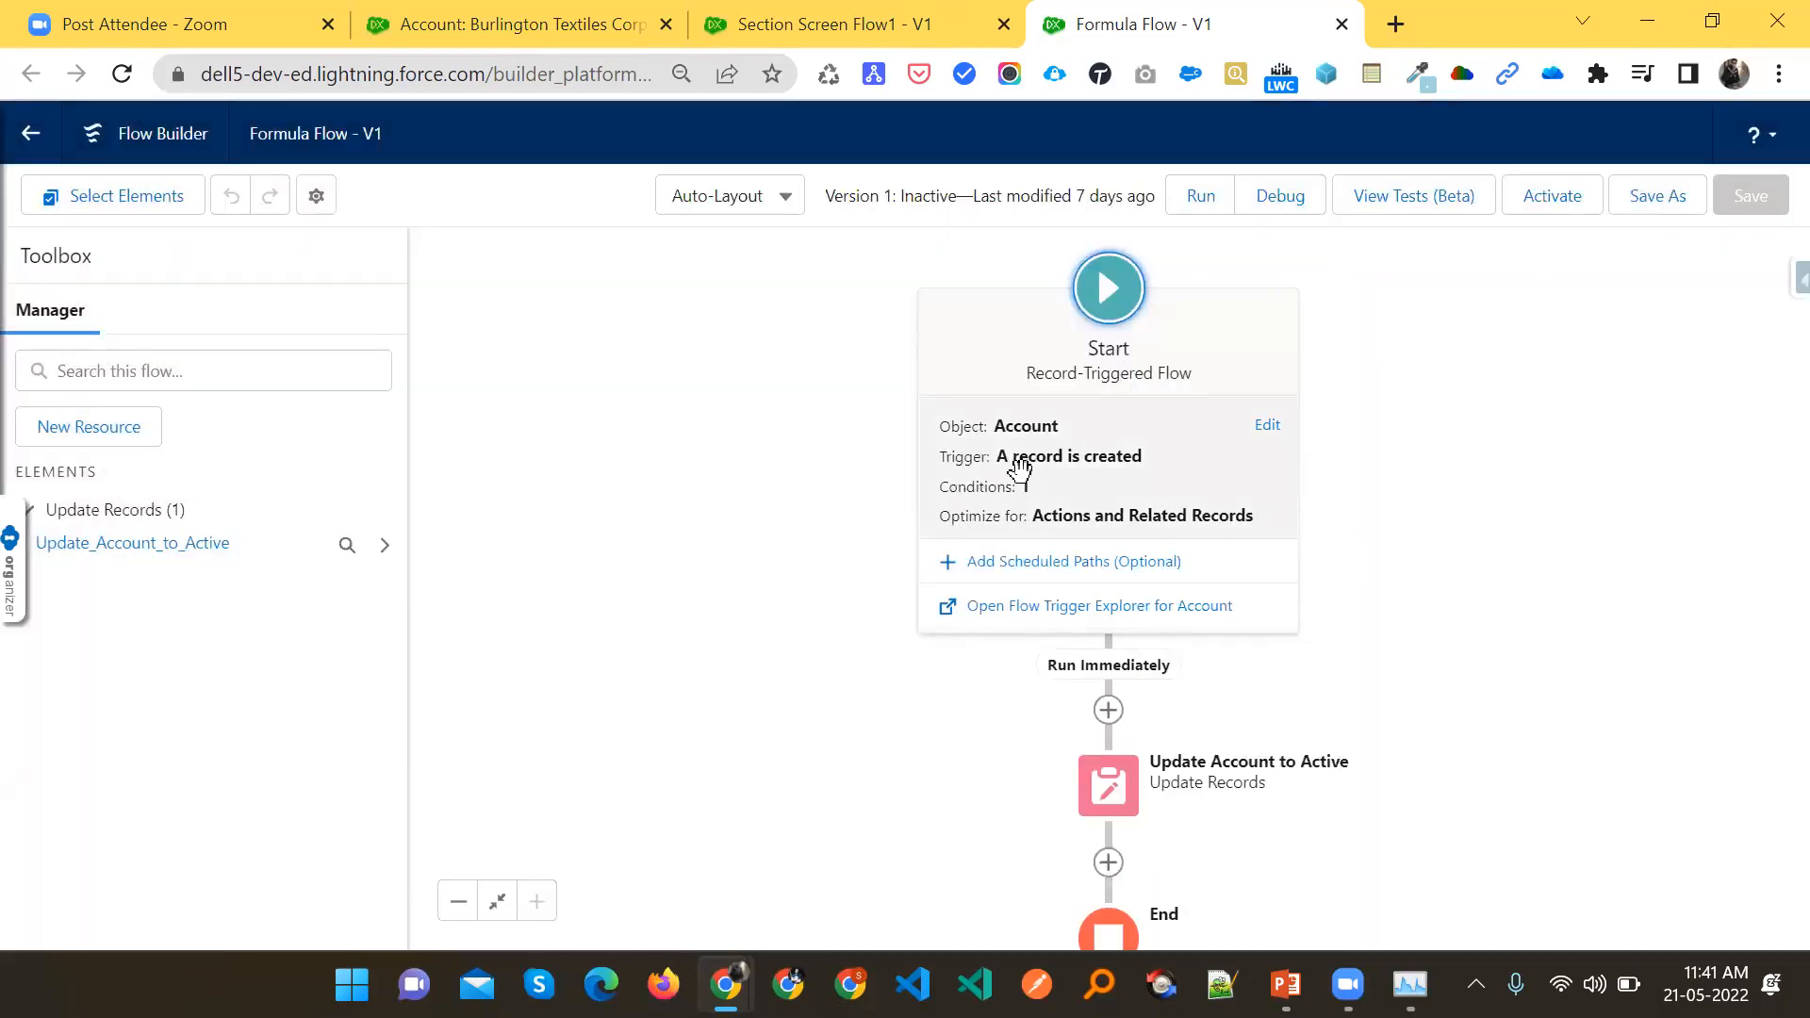
left_click(1023, 481)
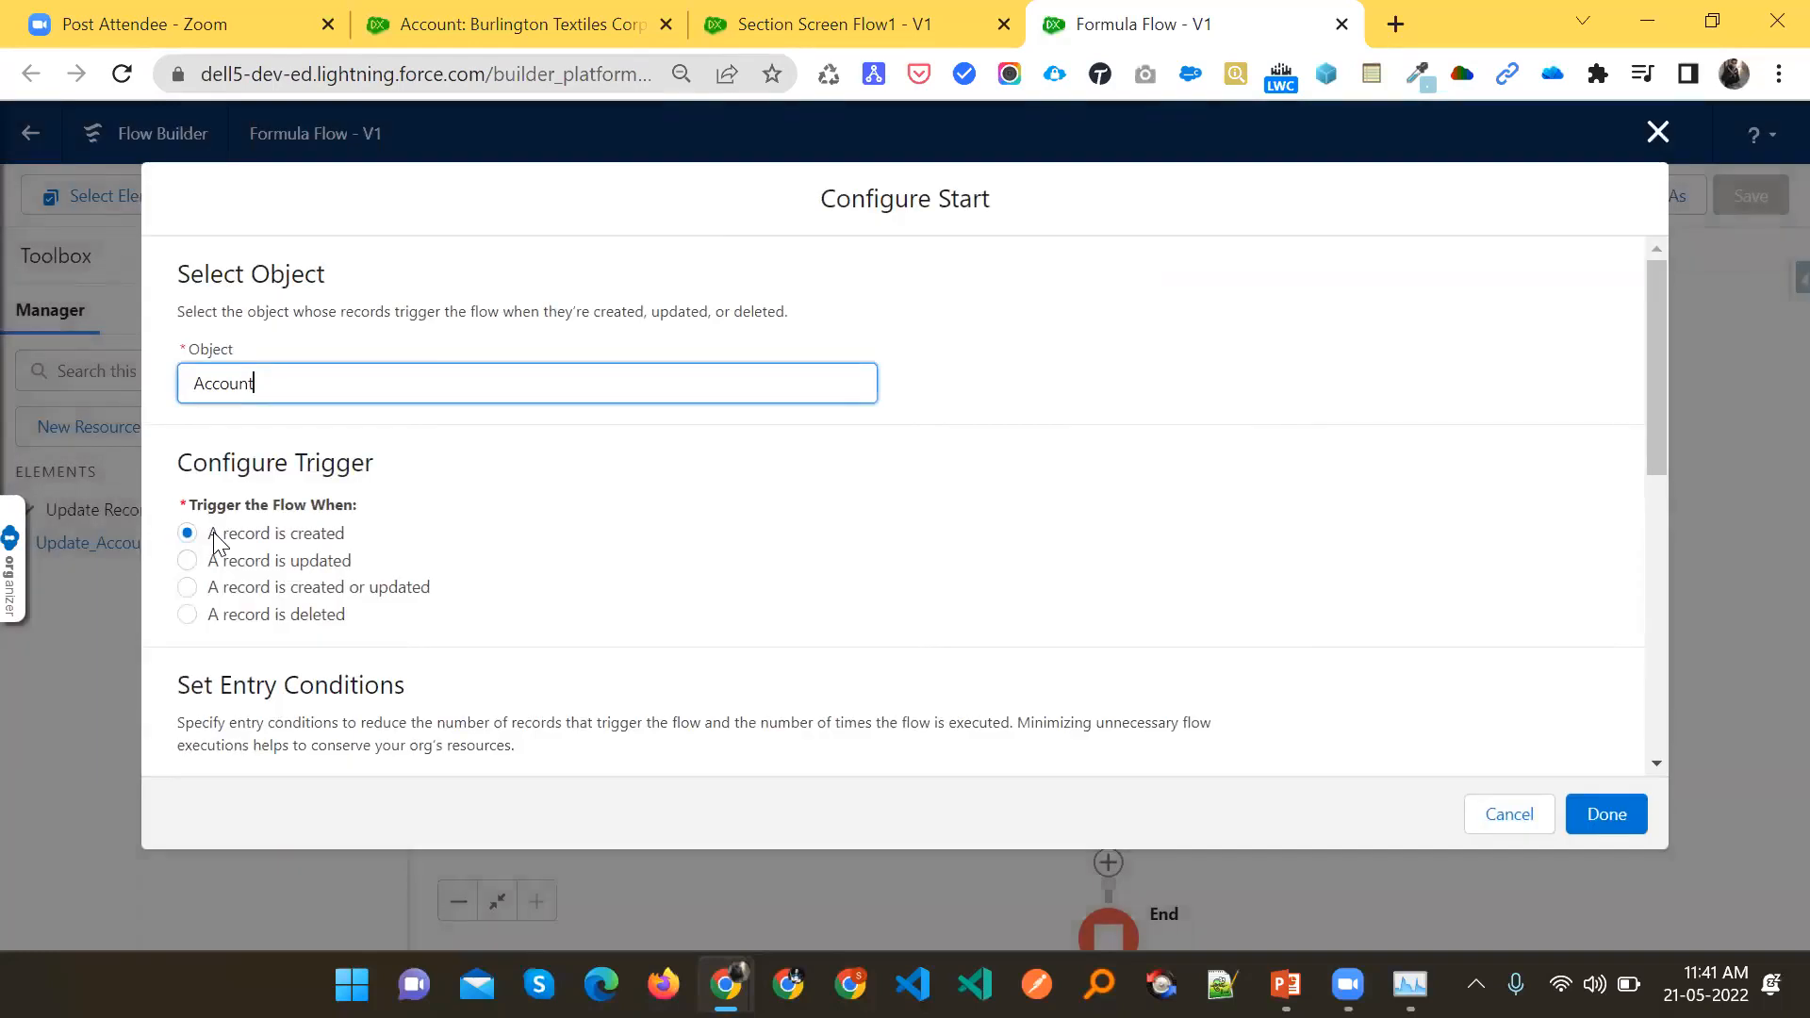
left_click_drag(220, 533, 356, 536)
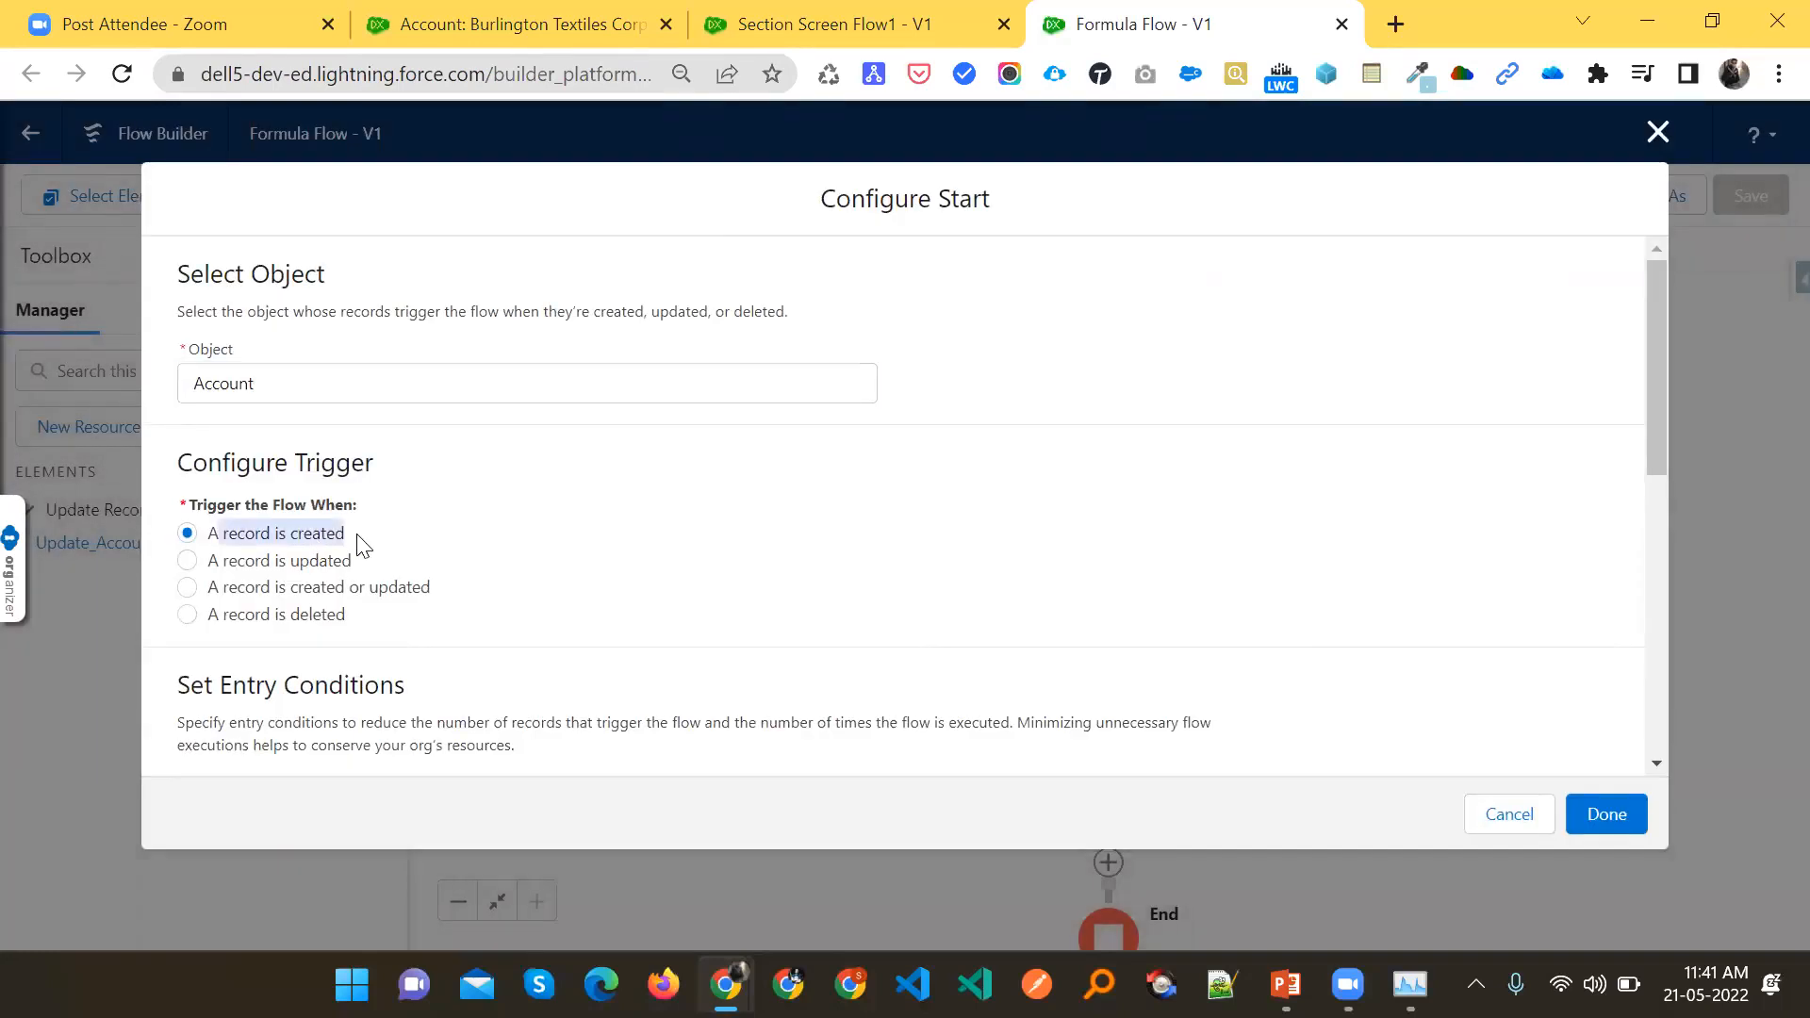
Open the flow test named Test for editing, review its initial triggering record values, and close it without changes
left_click(1656, 133)
left_click(1430, 200)
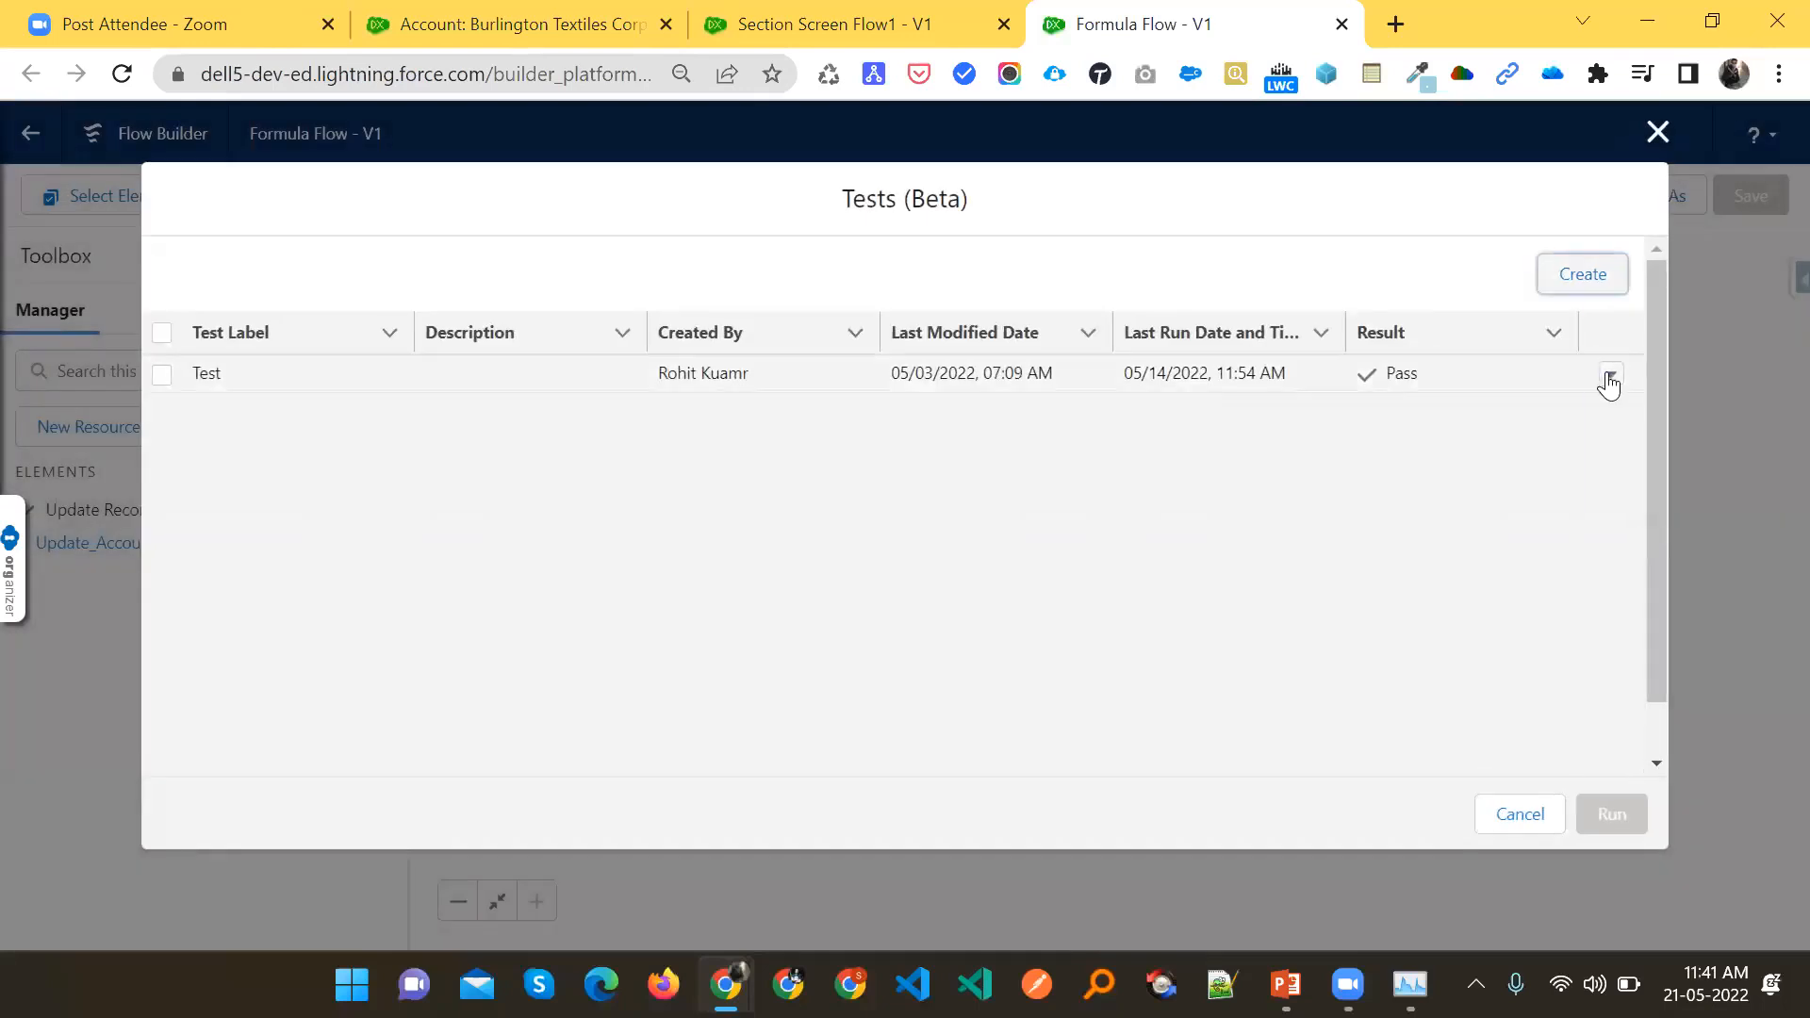
left_click(1608, 373)
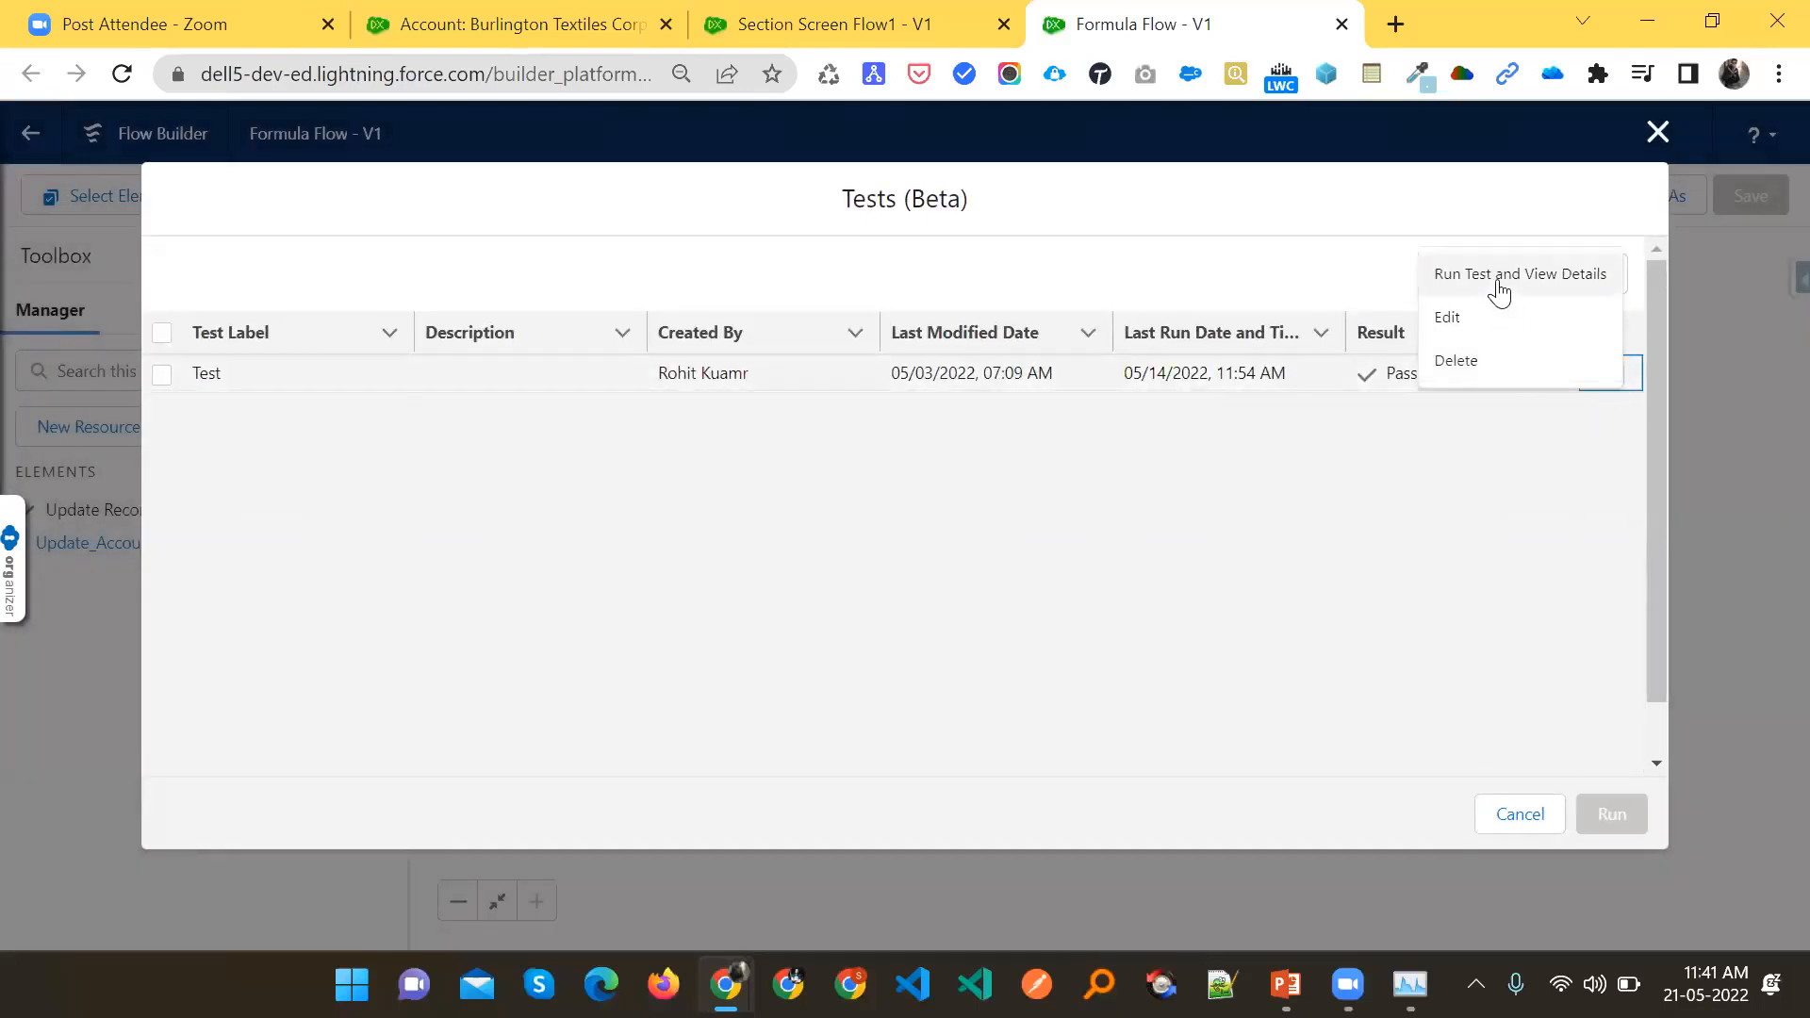
left_click(1457, 329)
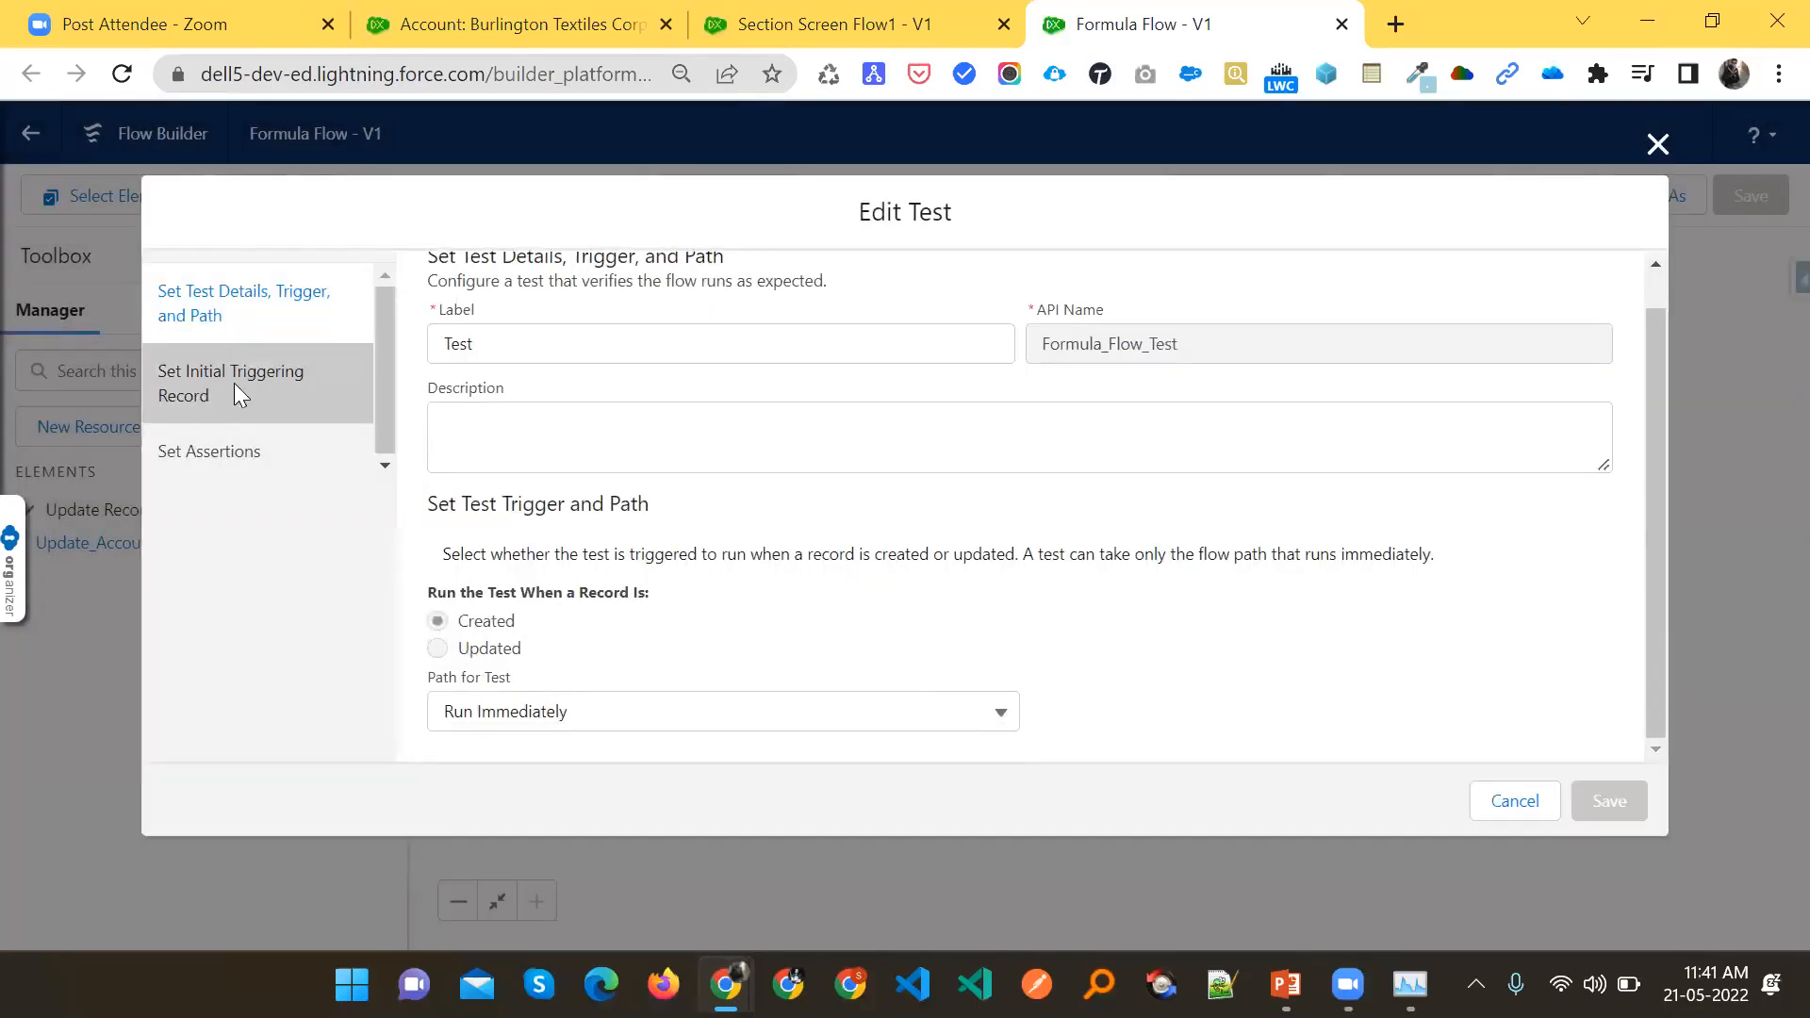
left_click(237, 394)
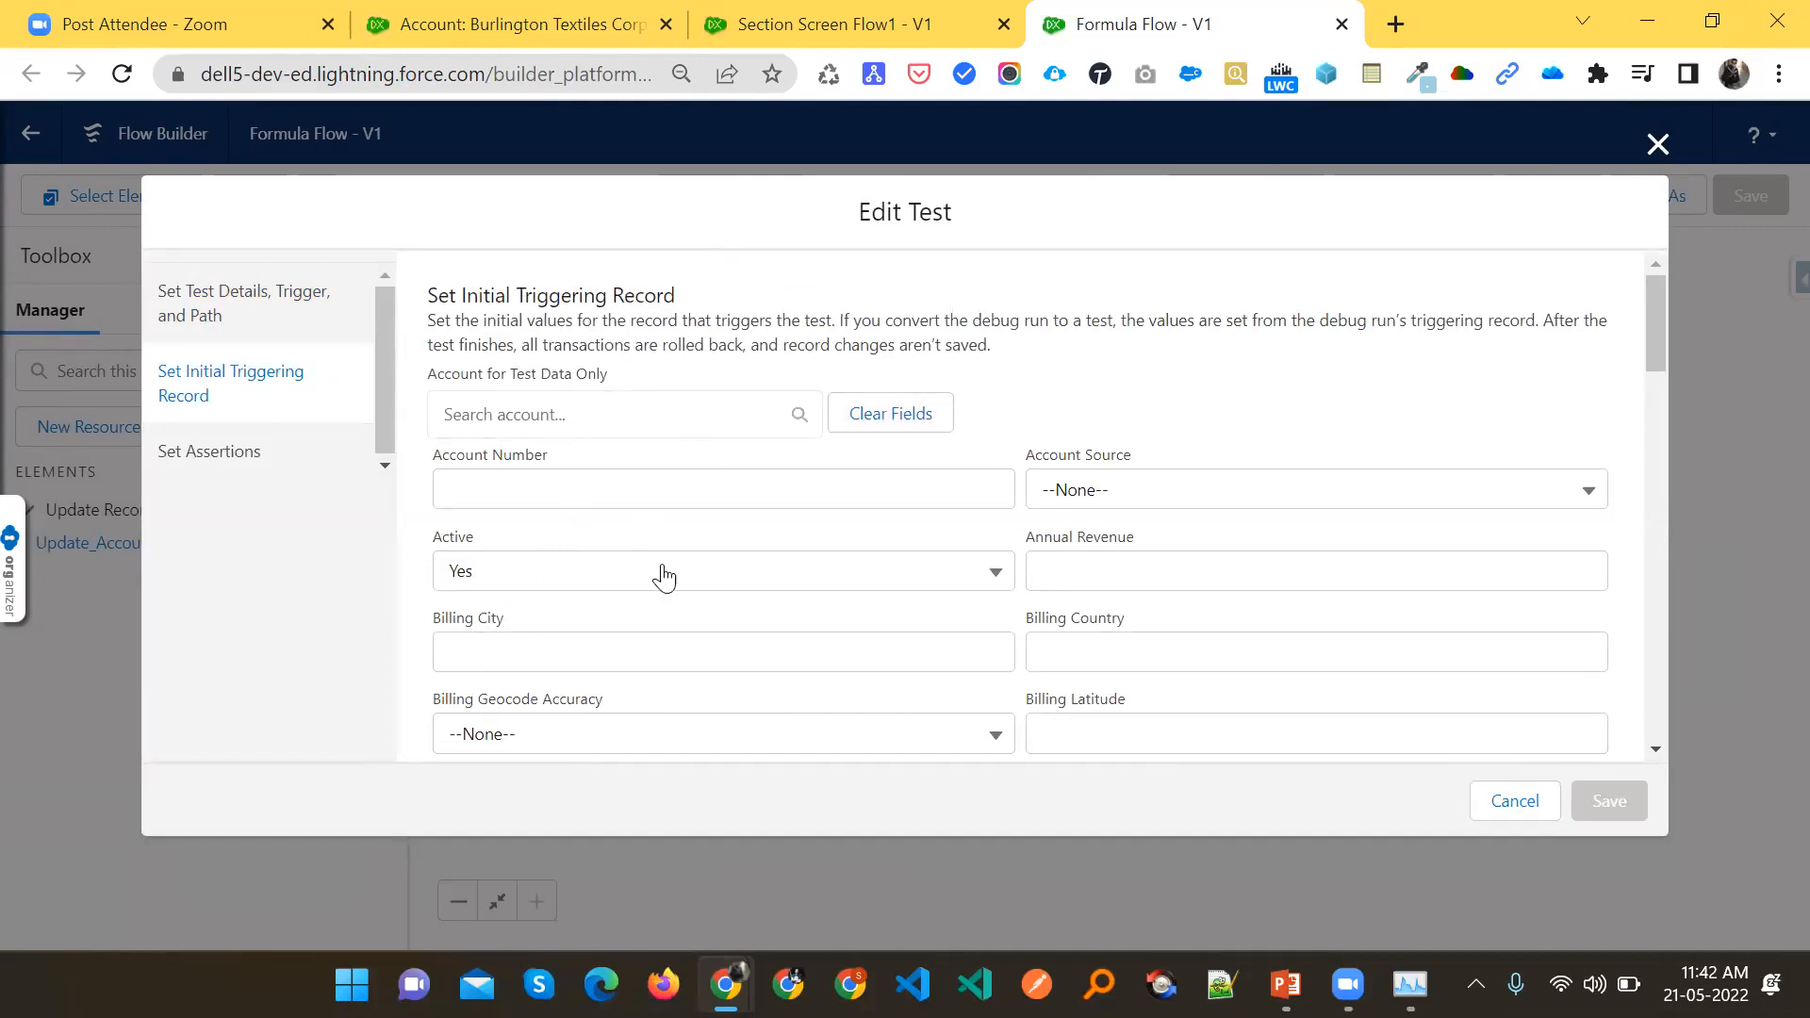
scroll(688, 614, "down", 10)
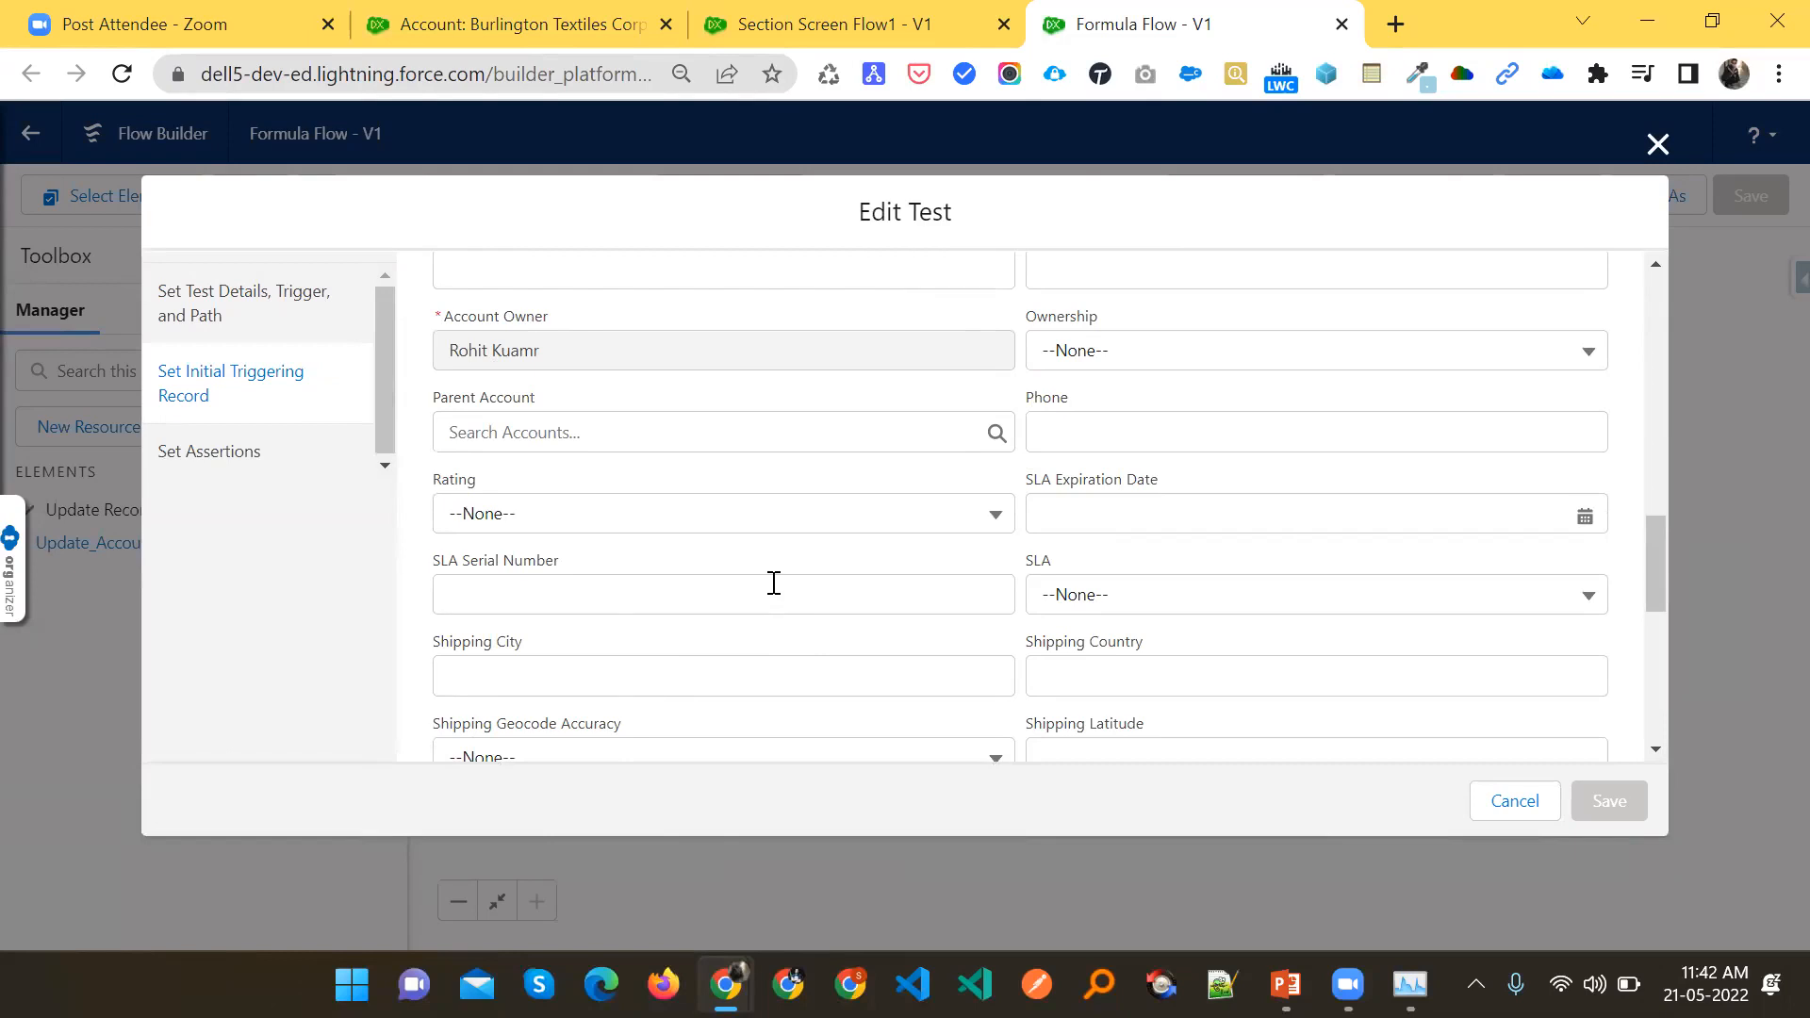
scroll(753, 594, "up", 10)
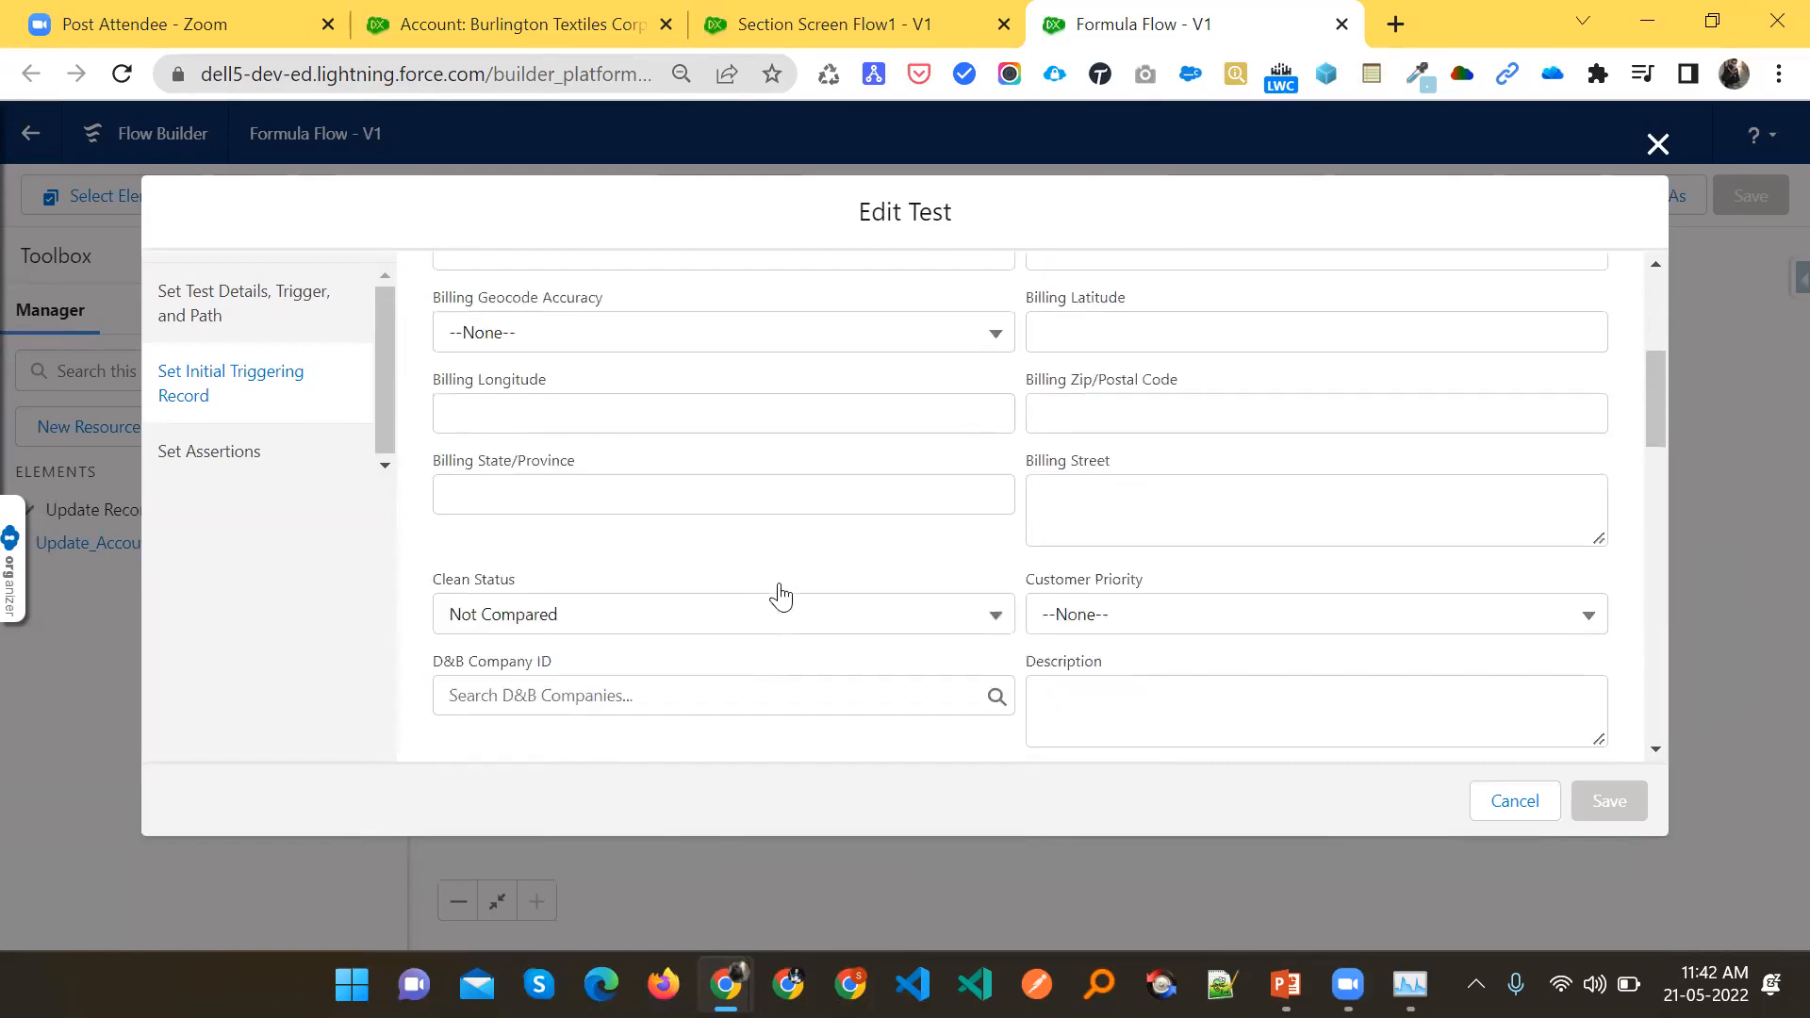
scroll(755, 597, "down", 15)
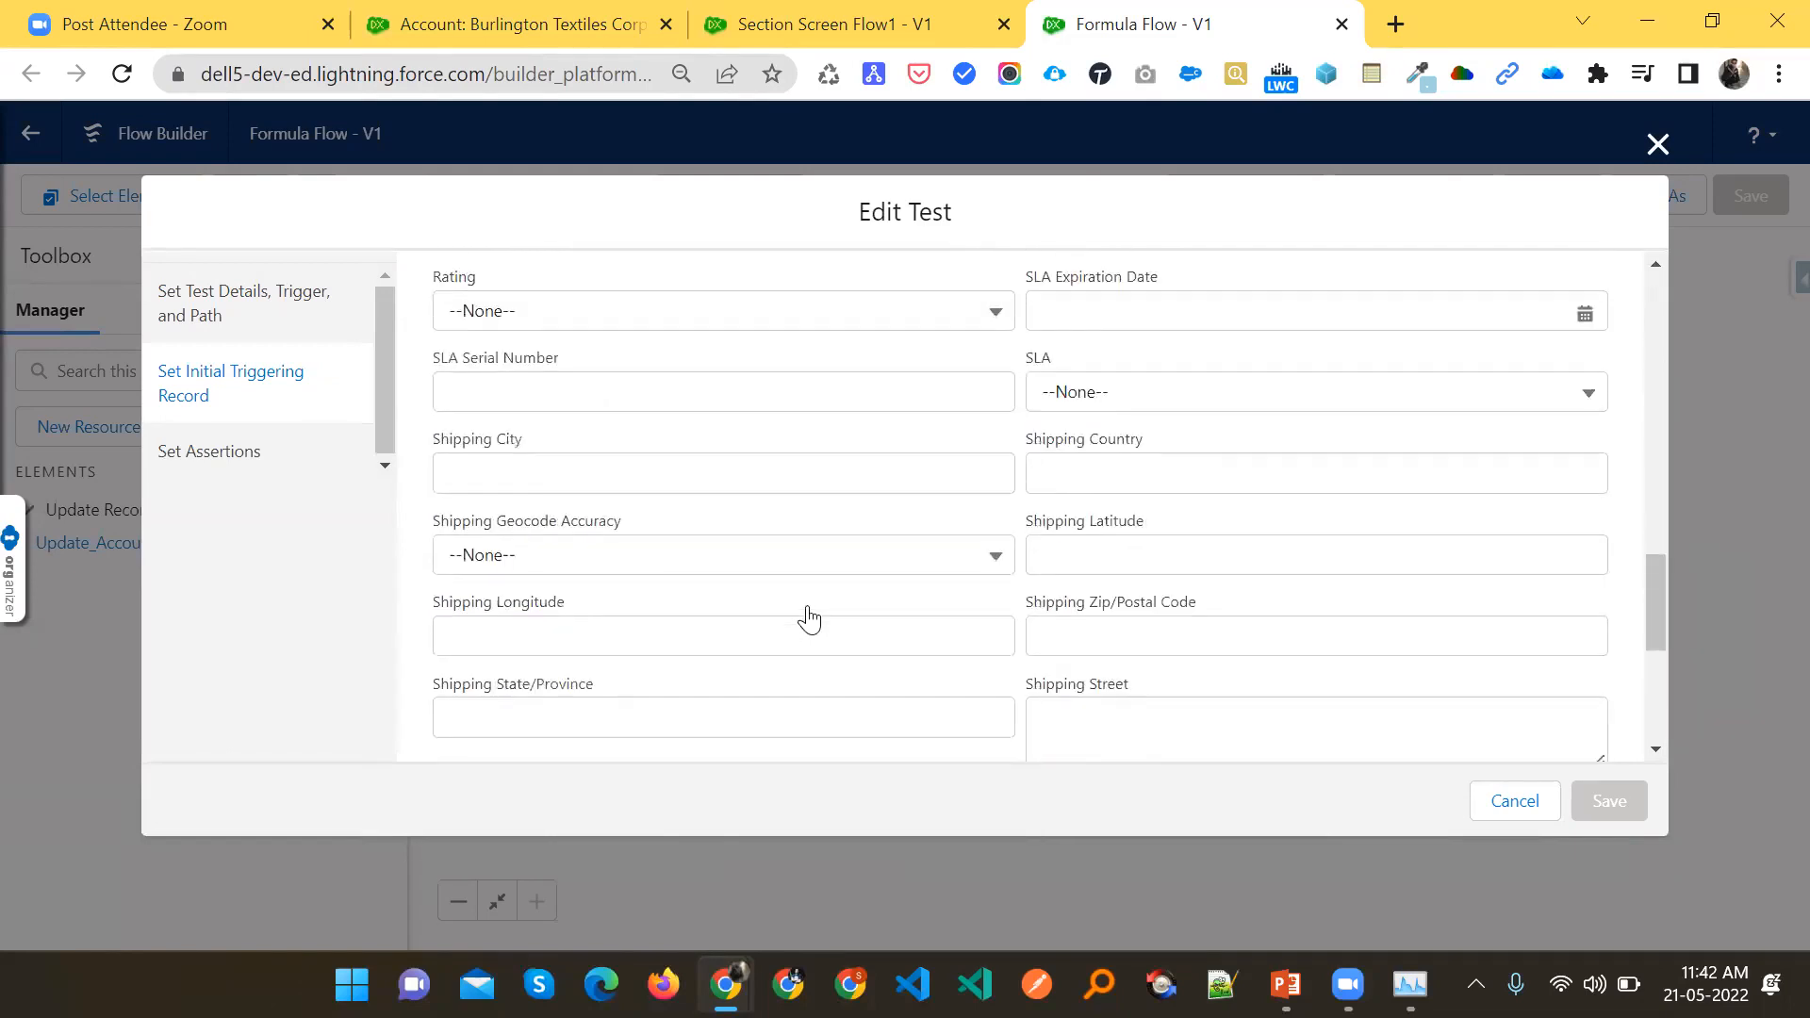
scroll(803, 637, "up", 10)
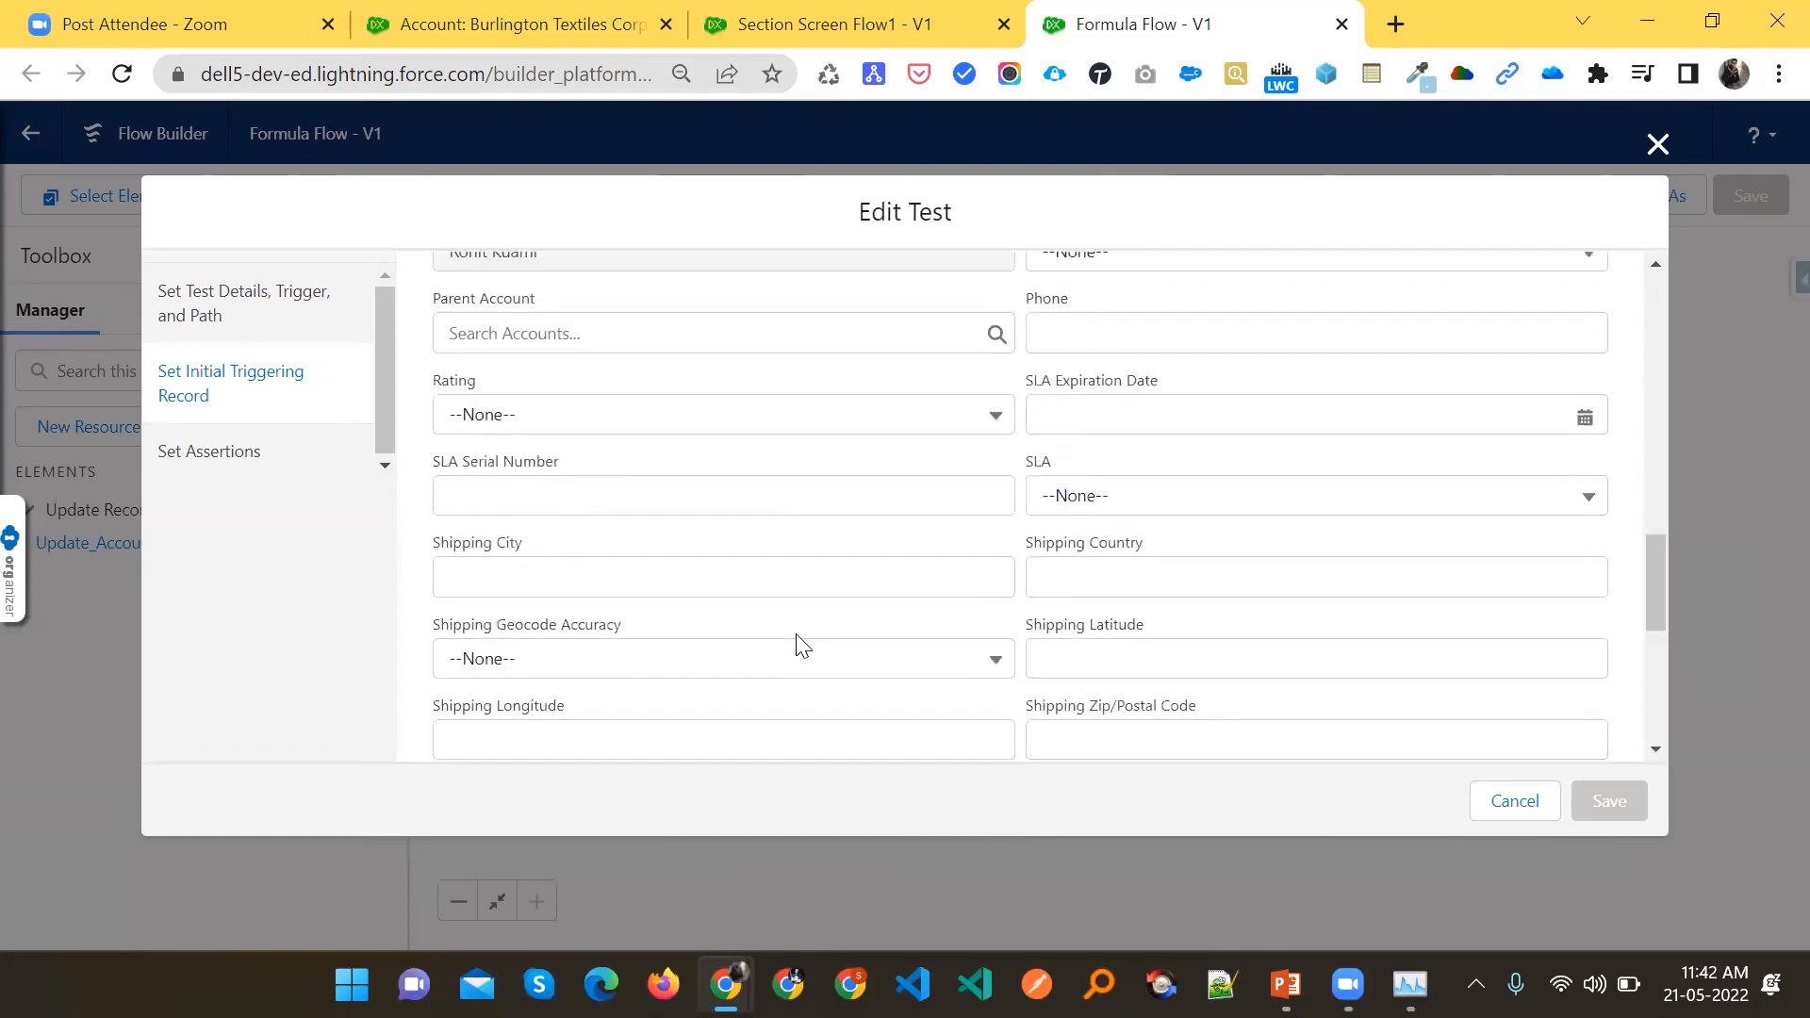
scroll(774, 650, "up", 7)
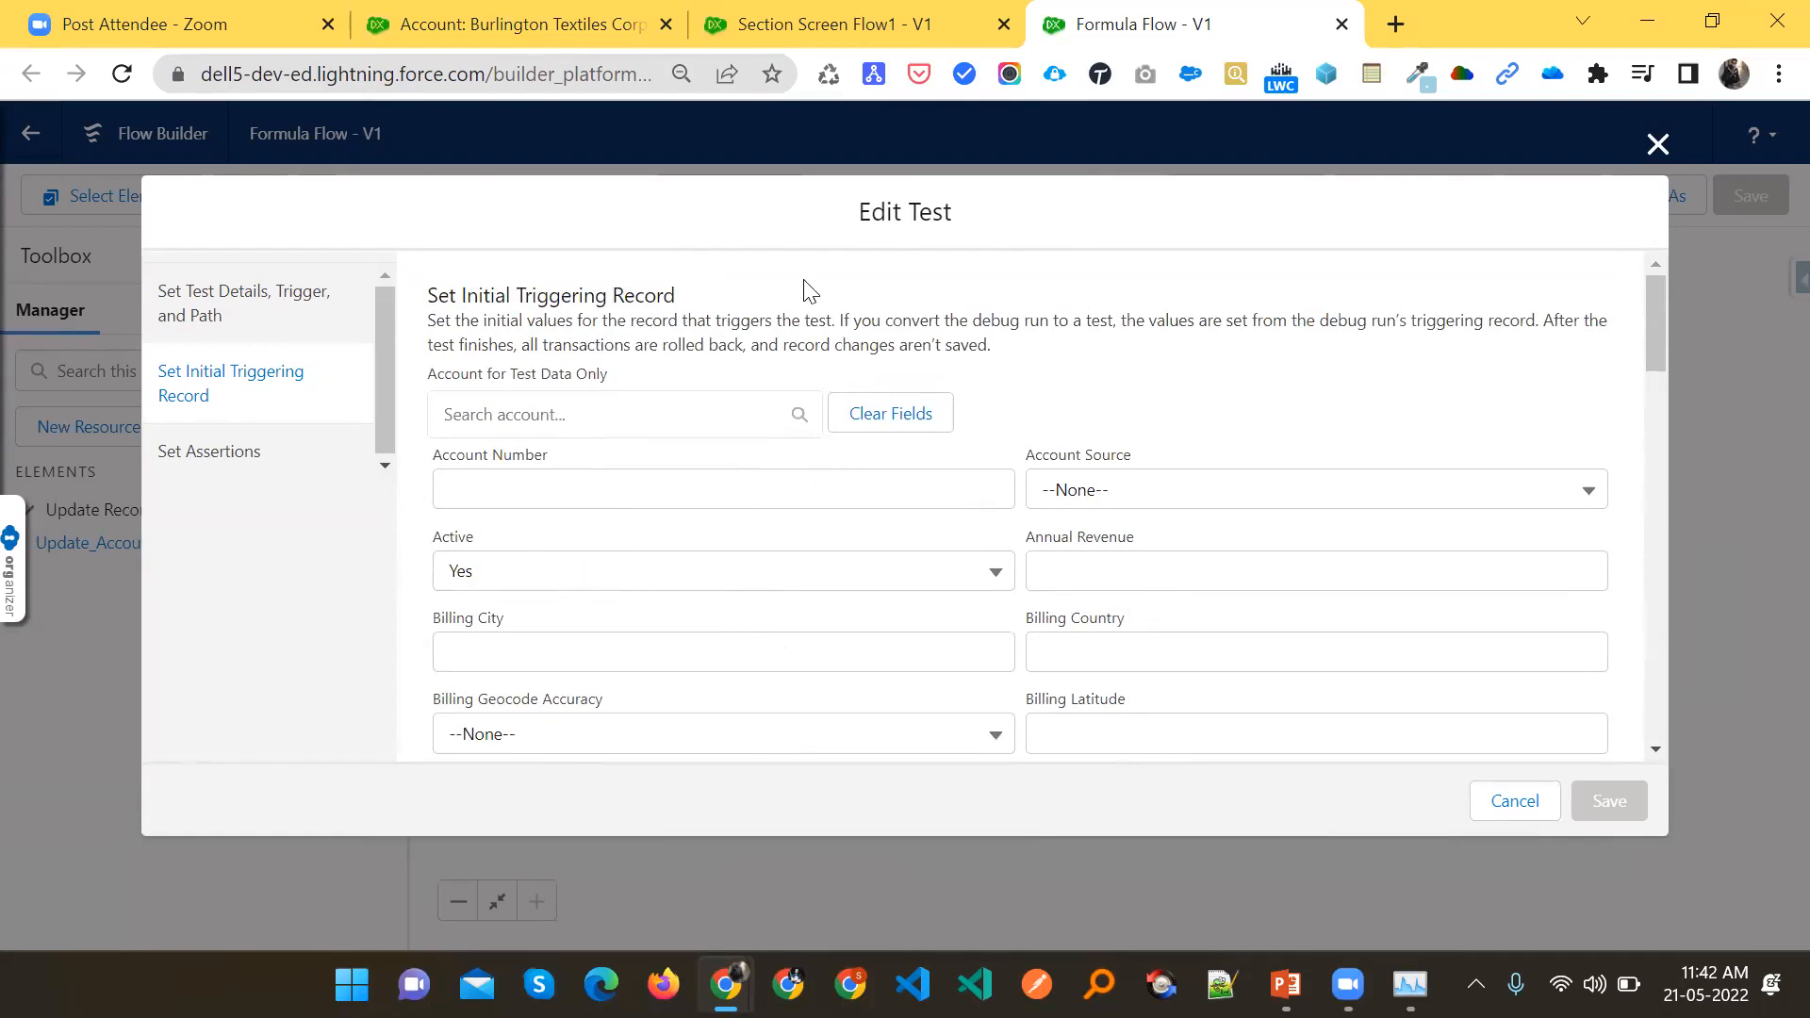
left_click_drag(954, 205, 839, 219)
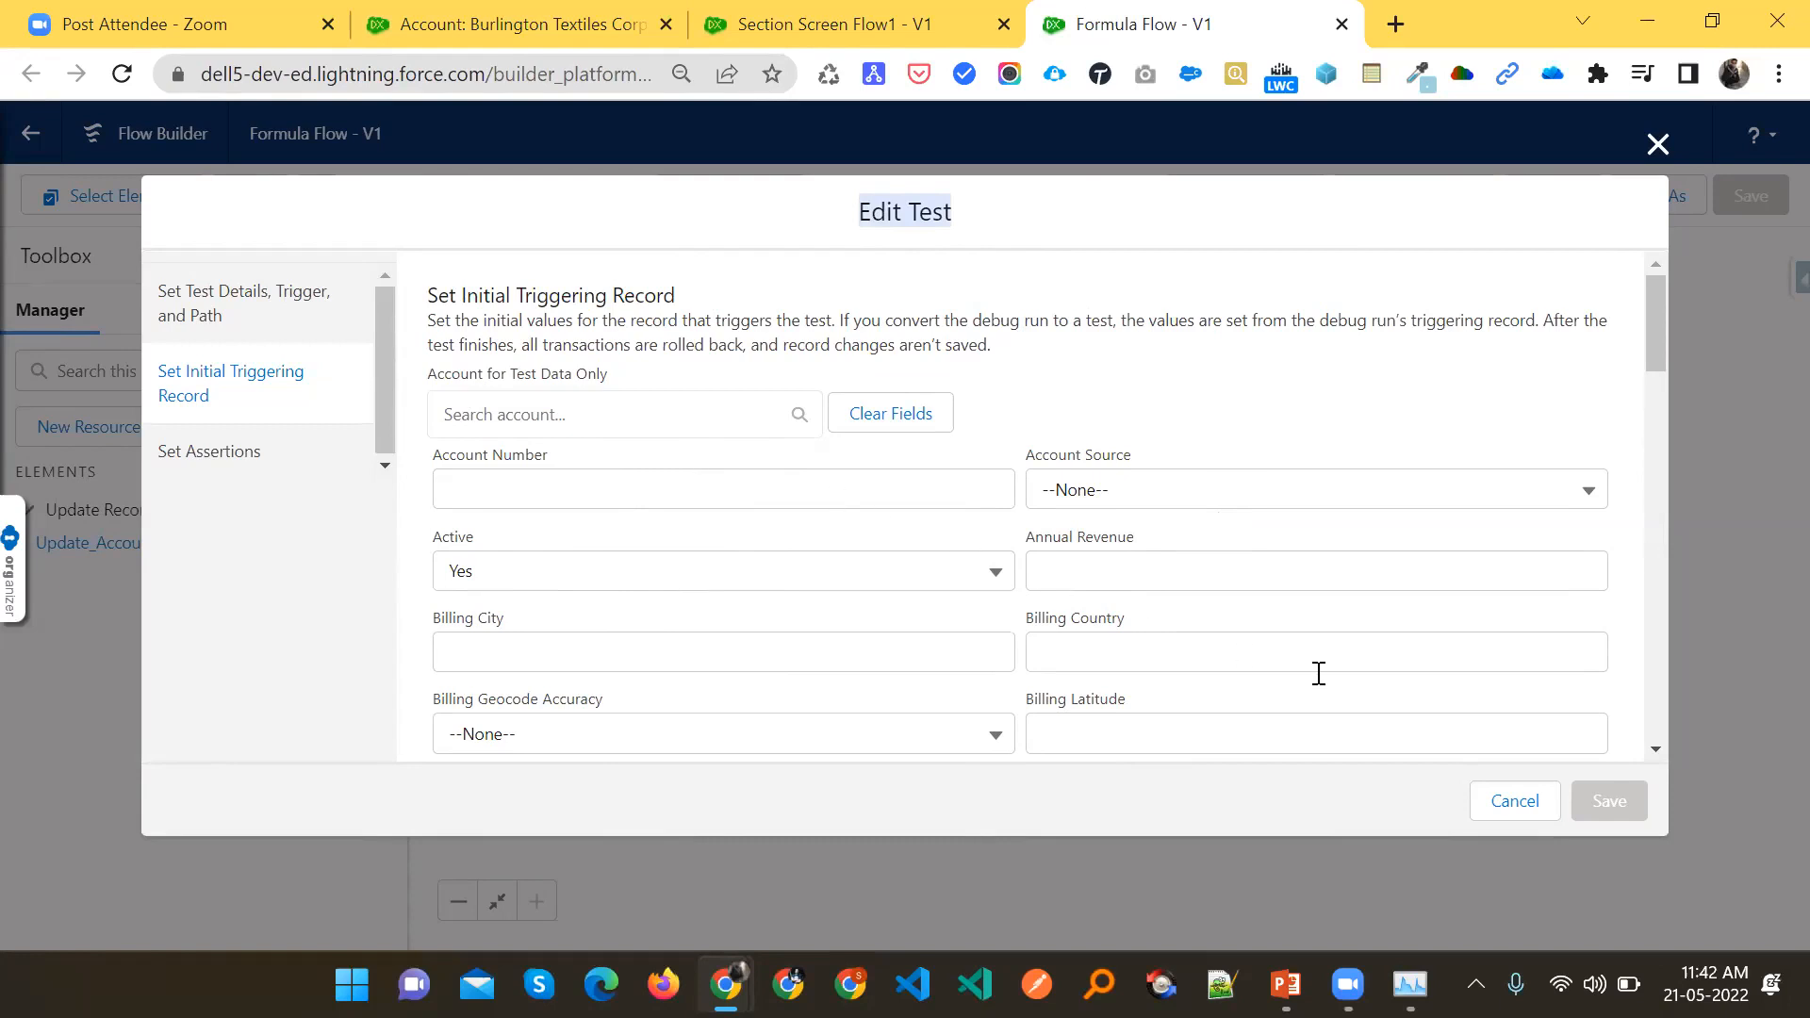
left_click(1661, 150)
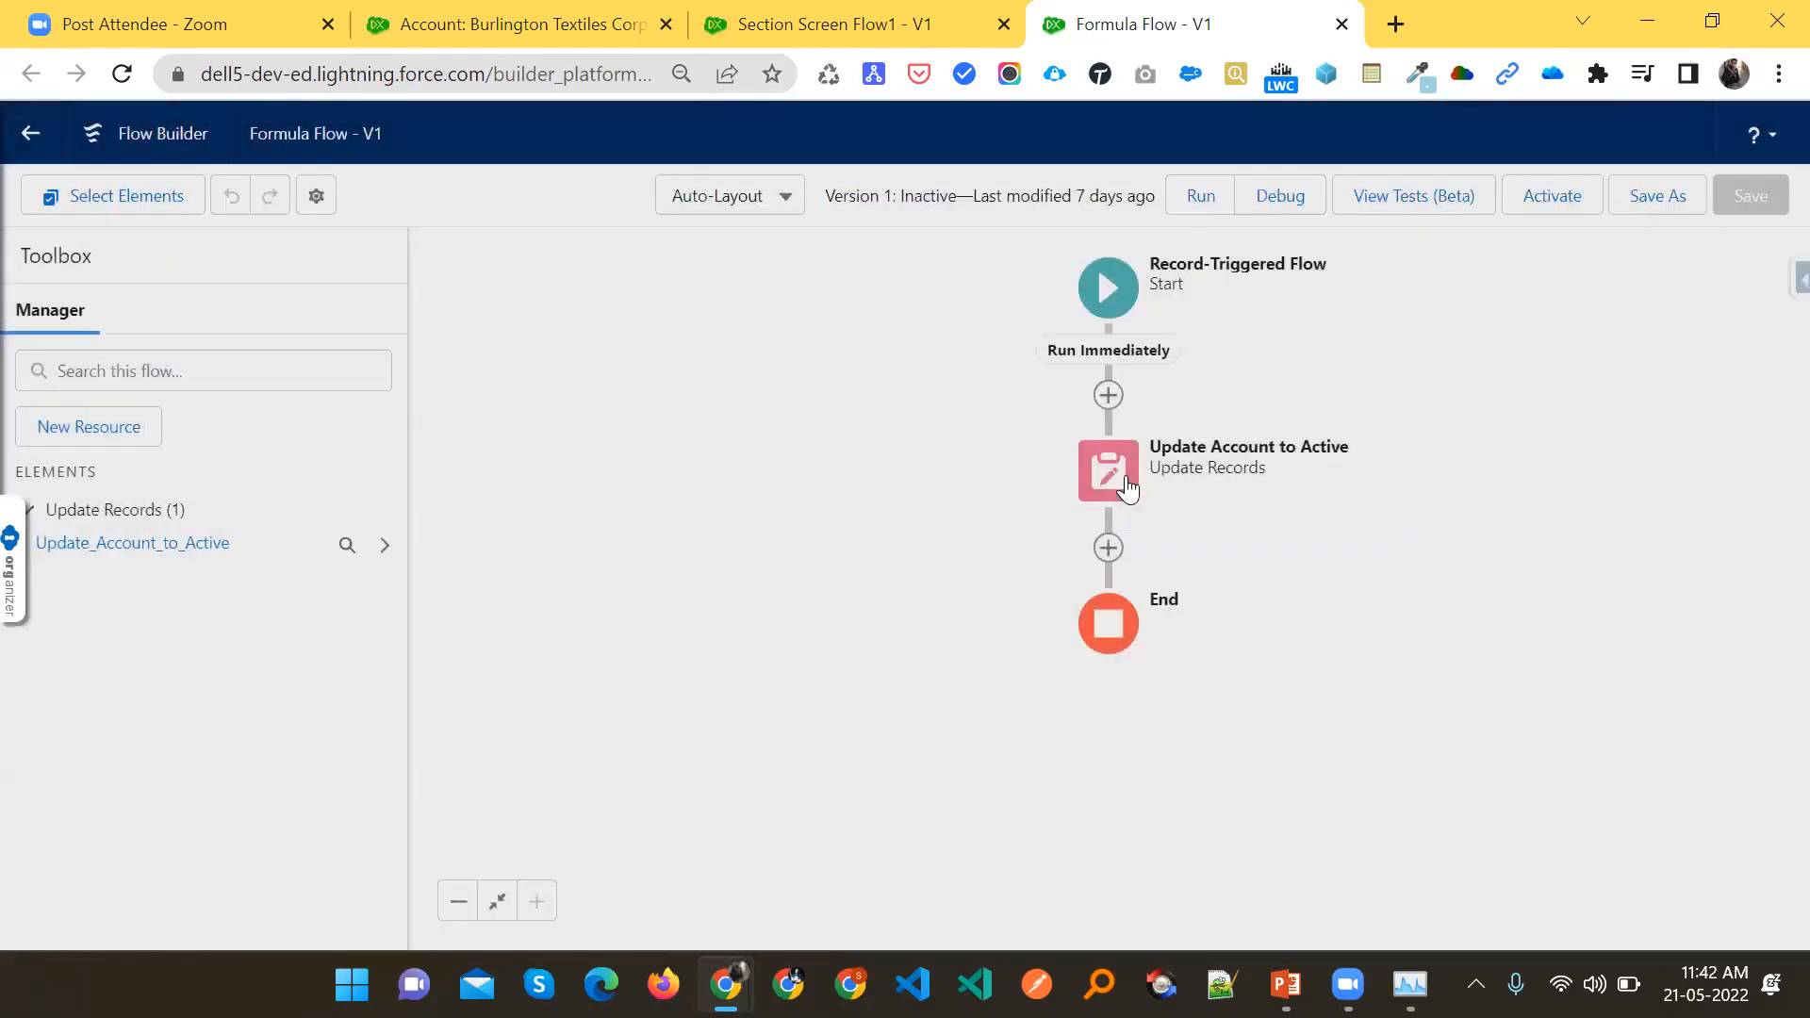
Set the Active__c field value to No in the Update Account to Active element and save the flow
left_click(1125, 475)
double_click(1125, 475)
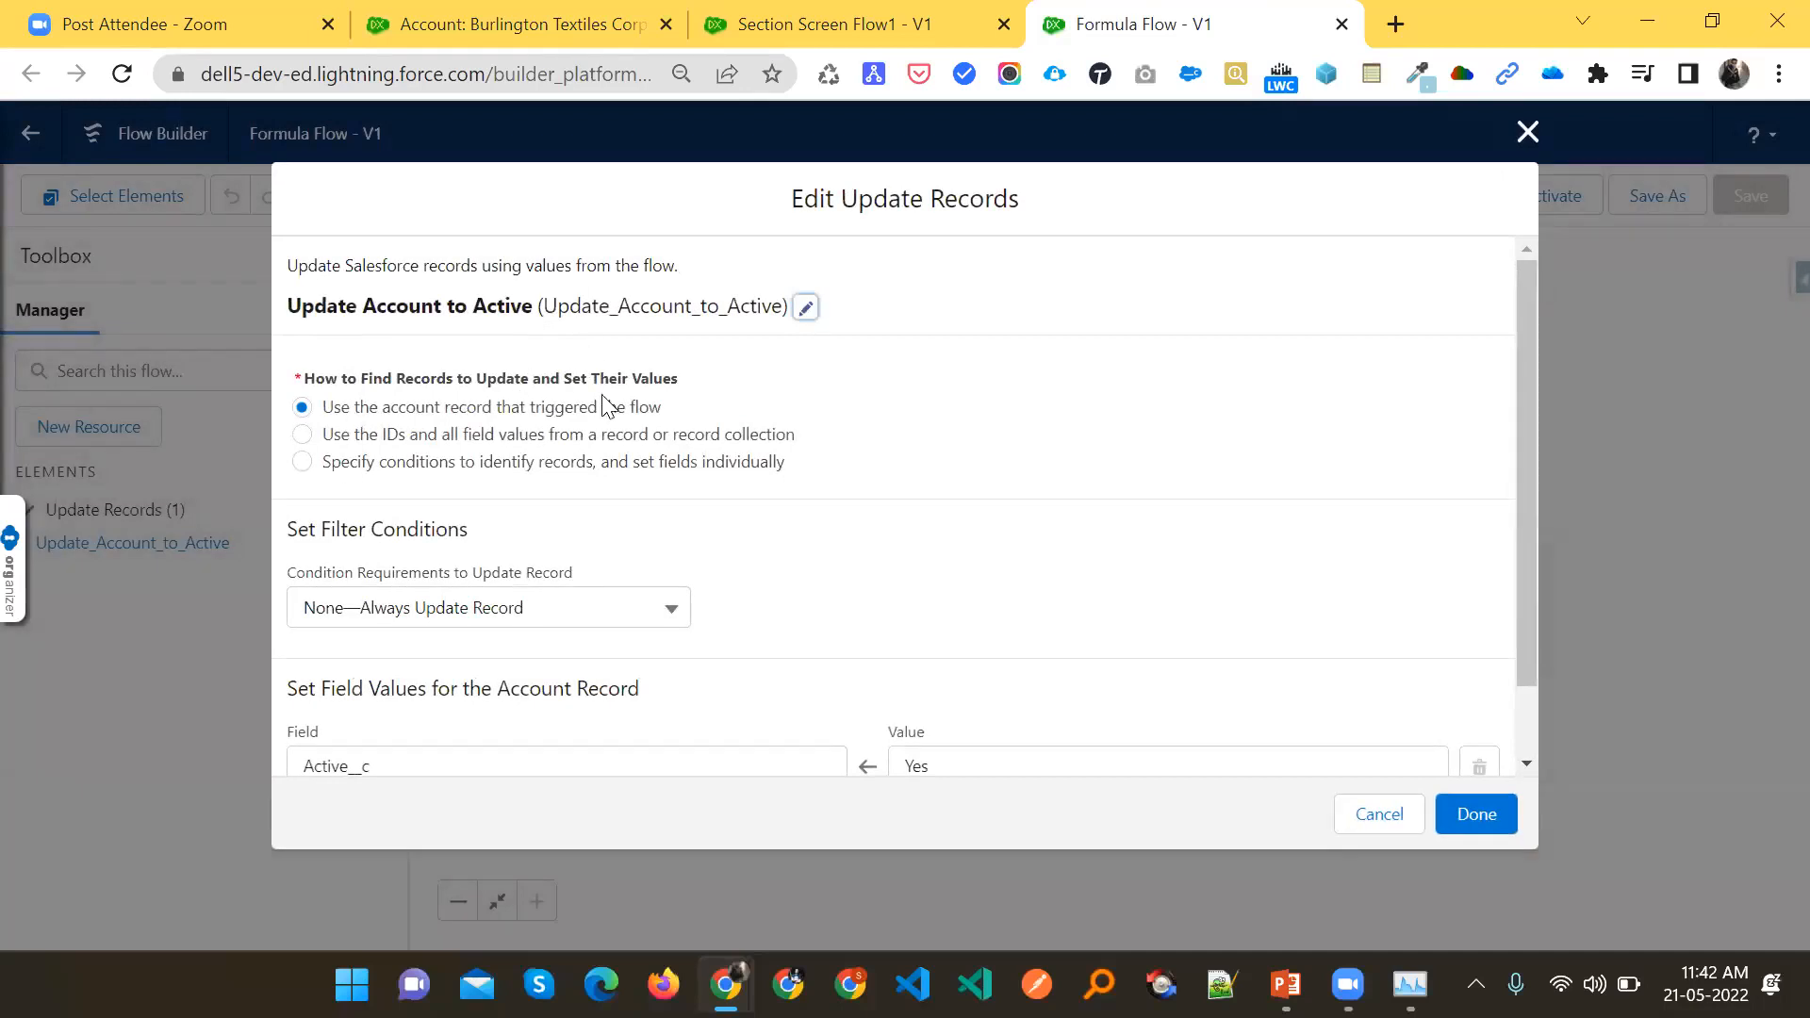
scroll(830, 492, "down", 2)
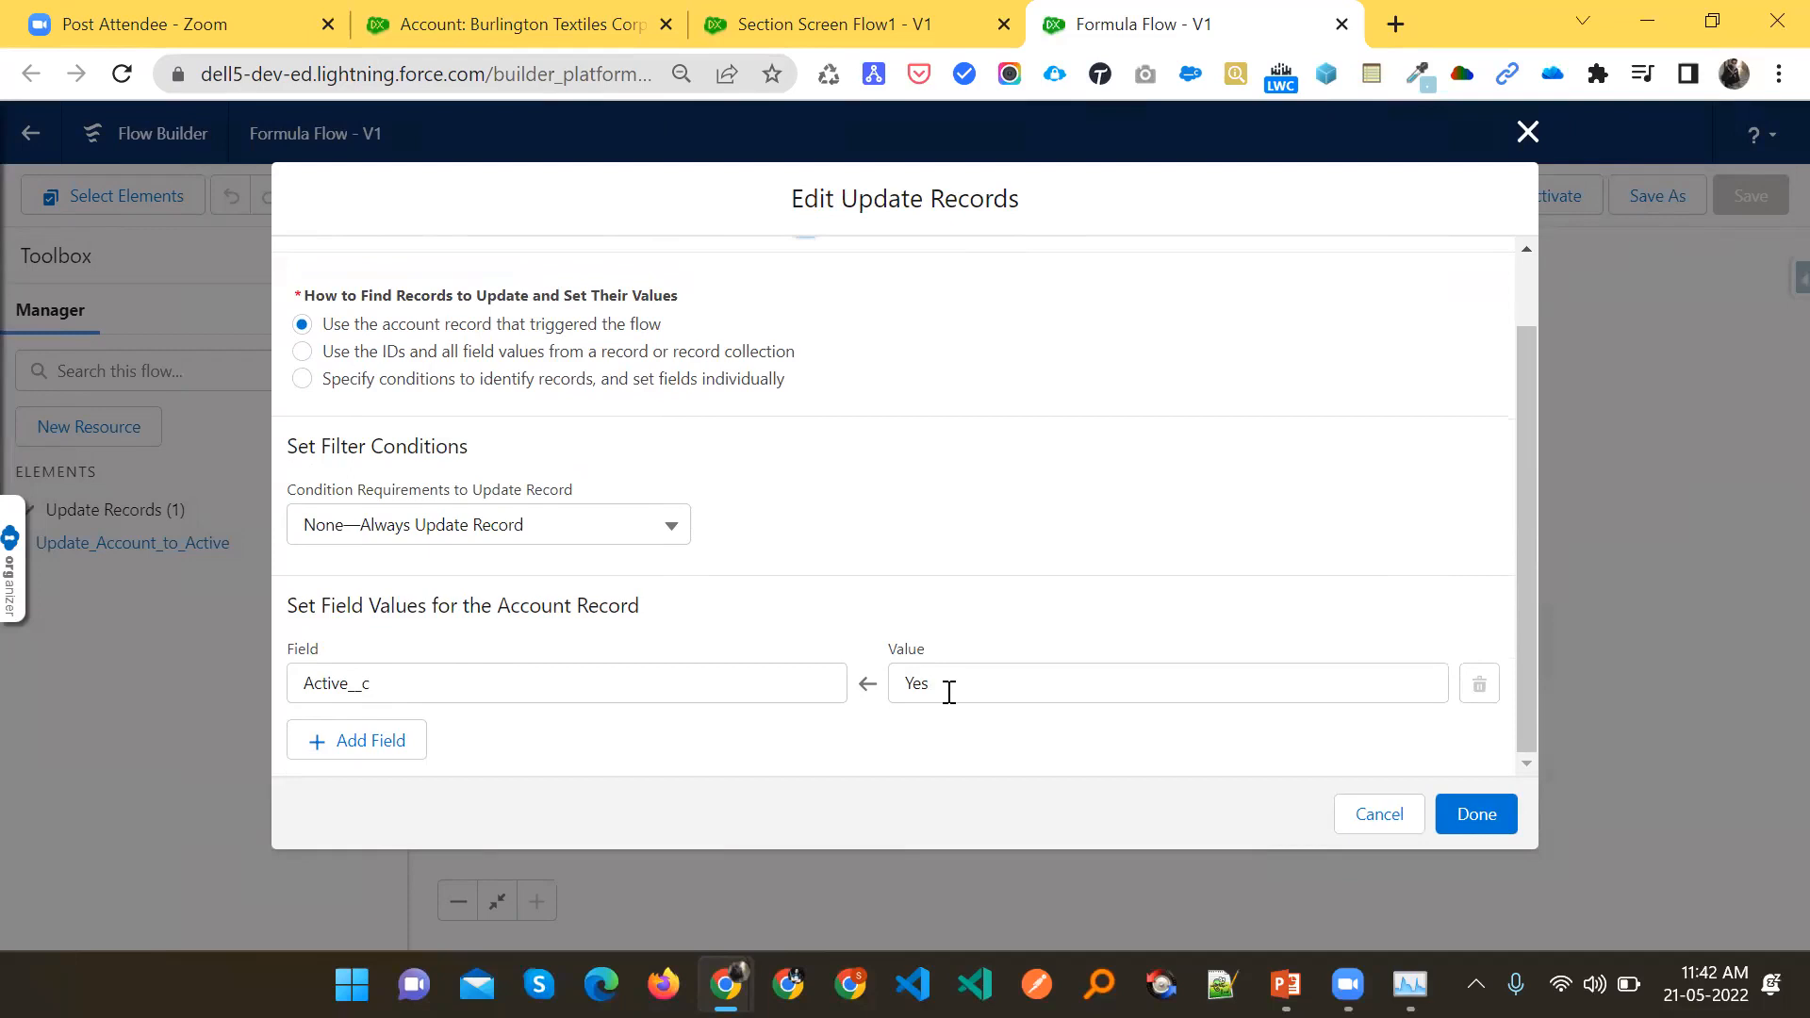
left_click_drag(986, 686, 874, 705)
type("No")
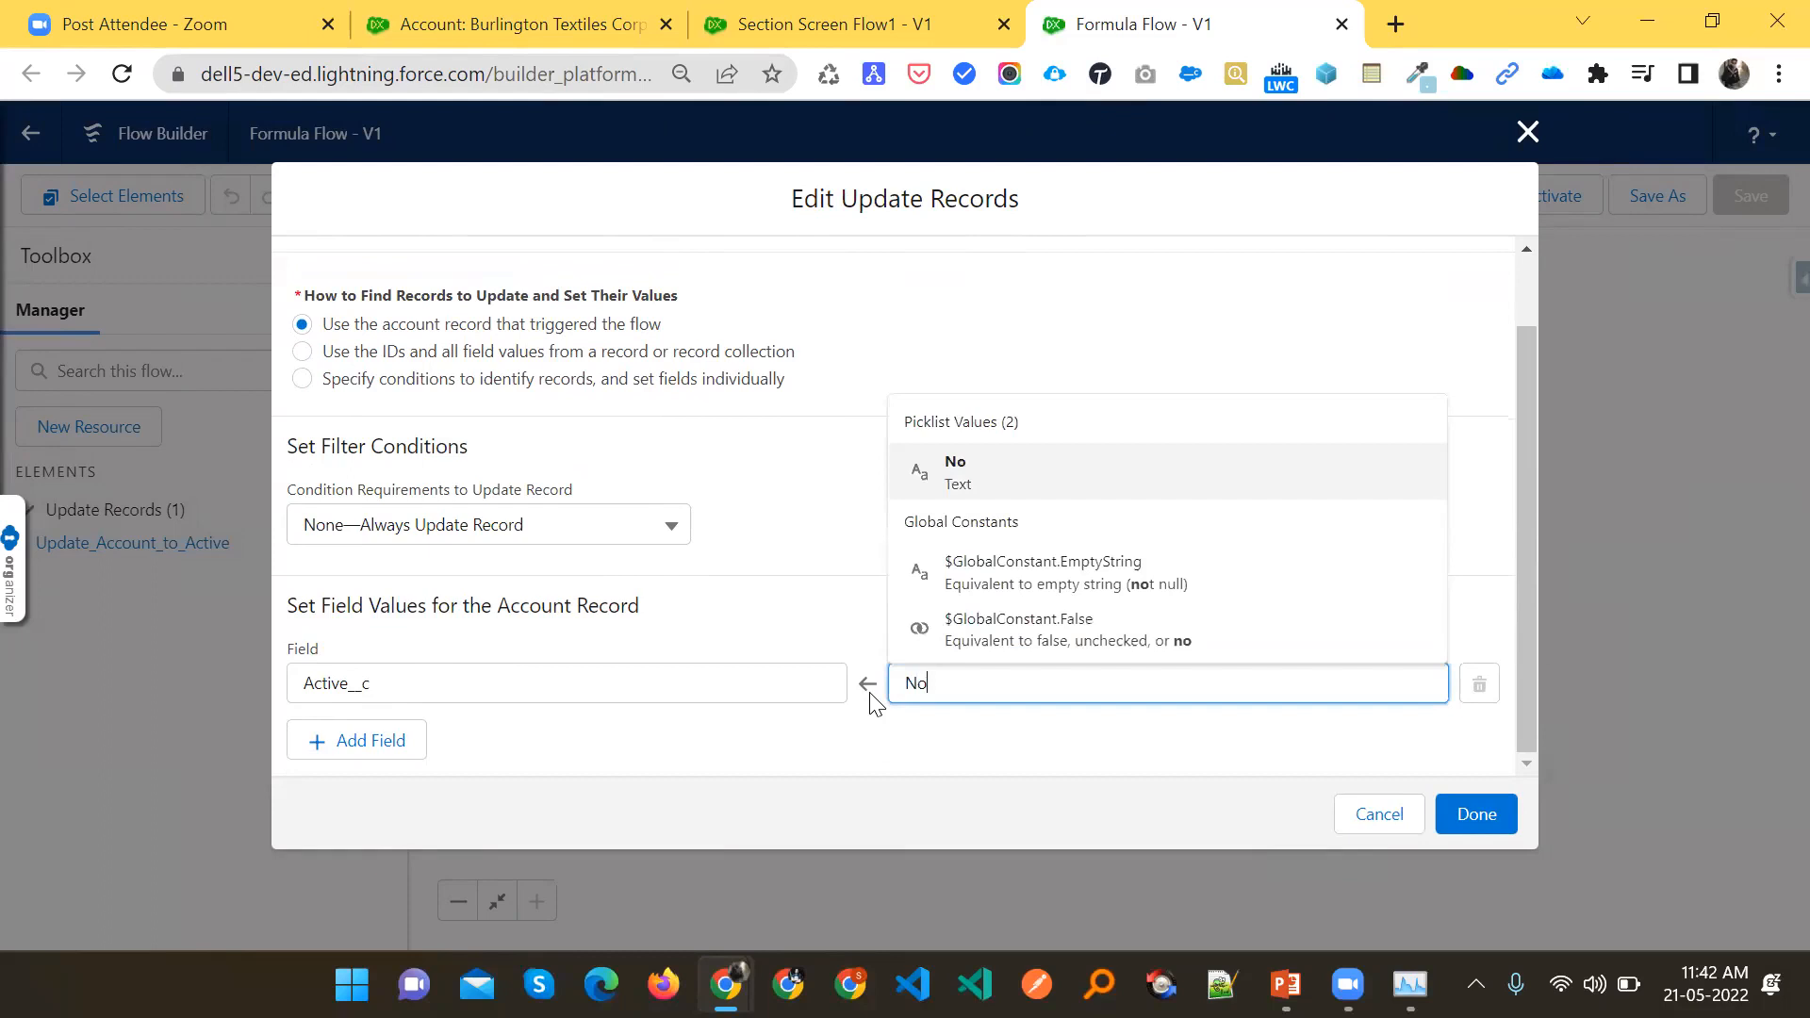
left_click(998, 478)
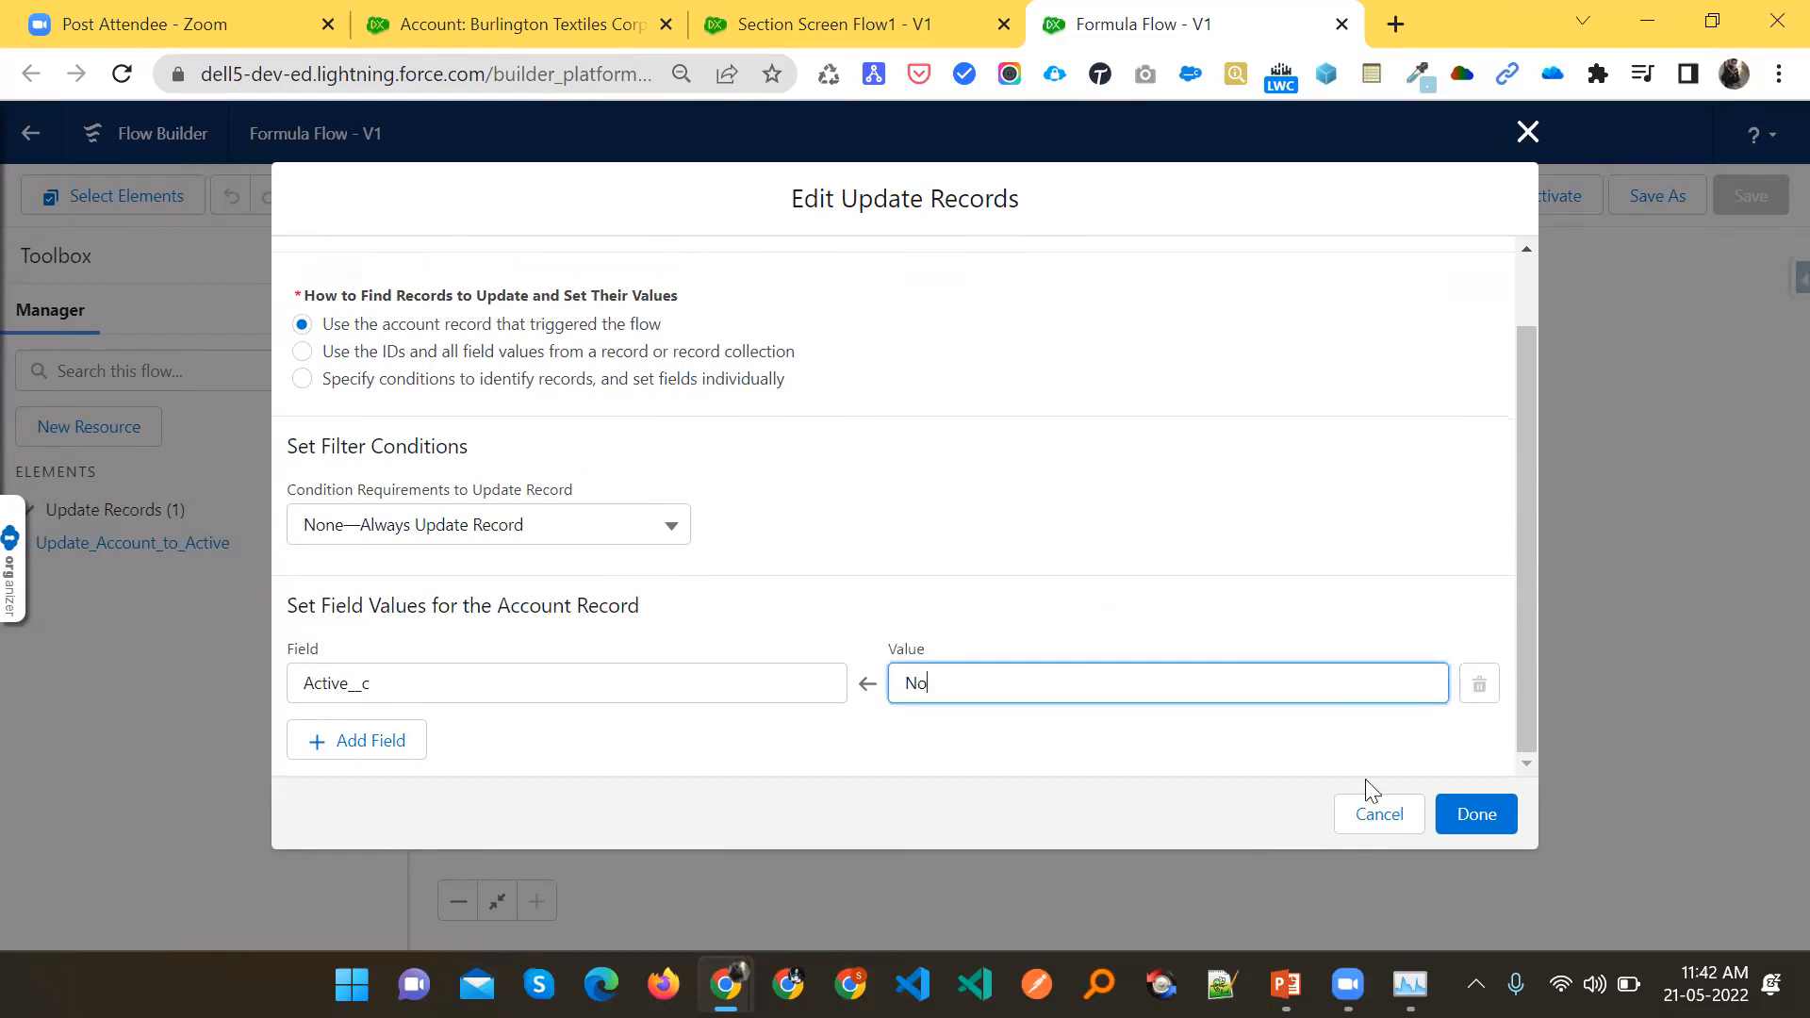
left_click(1480, 816)
left_click(1756, 199)
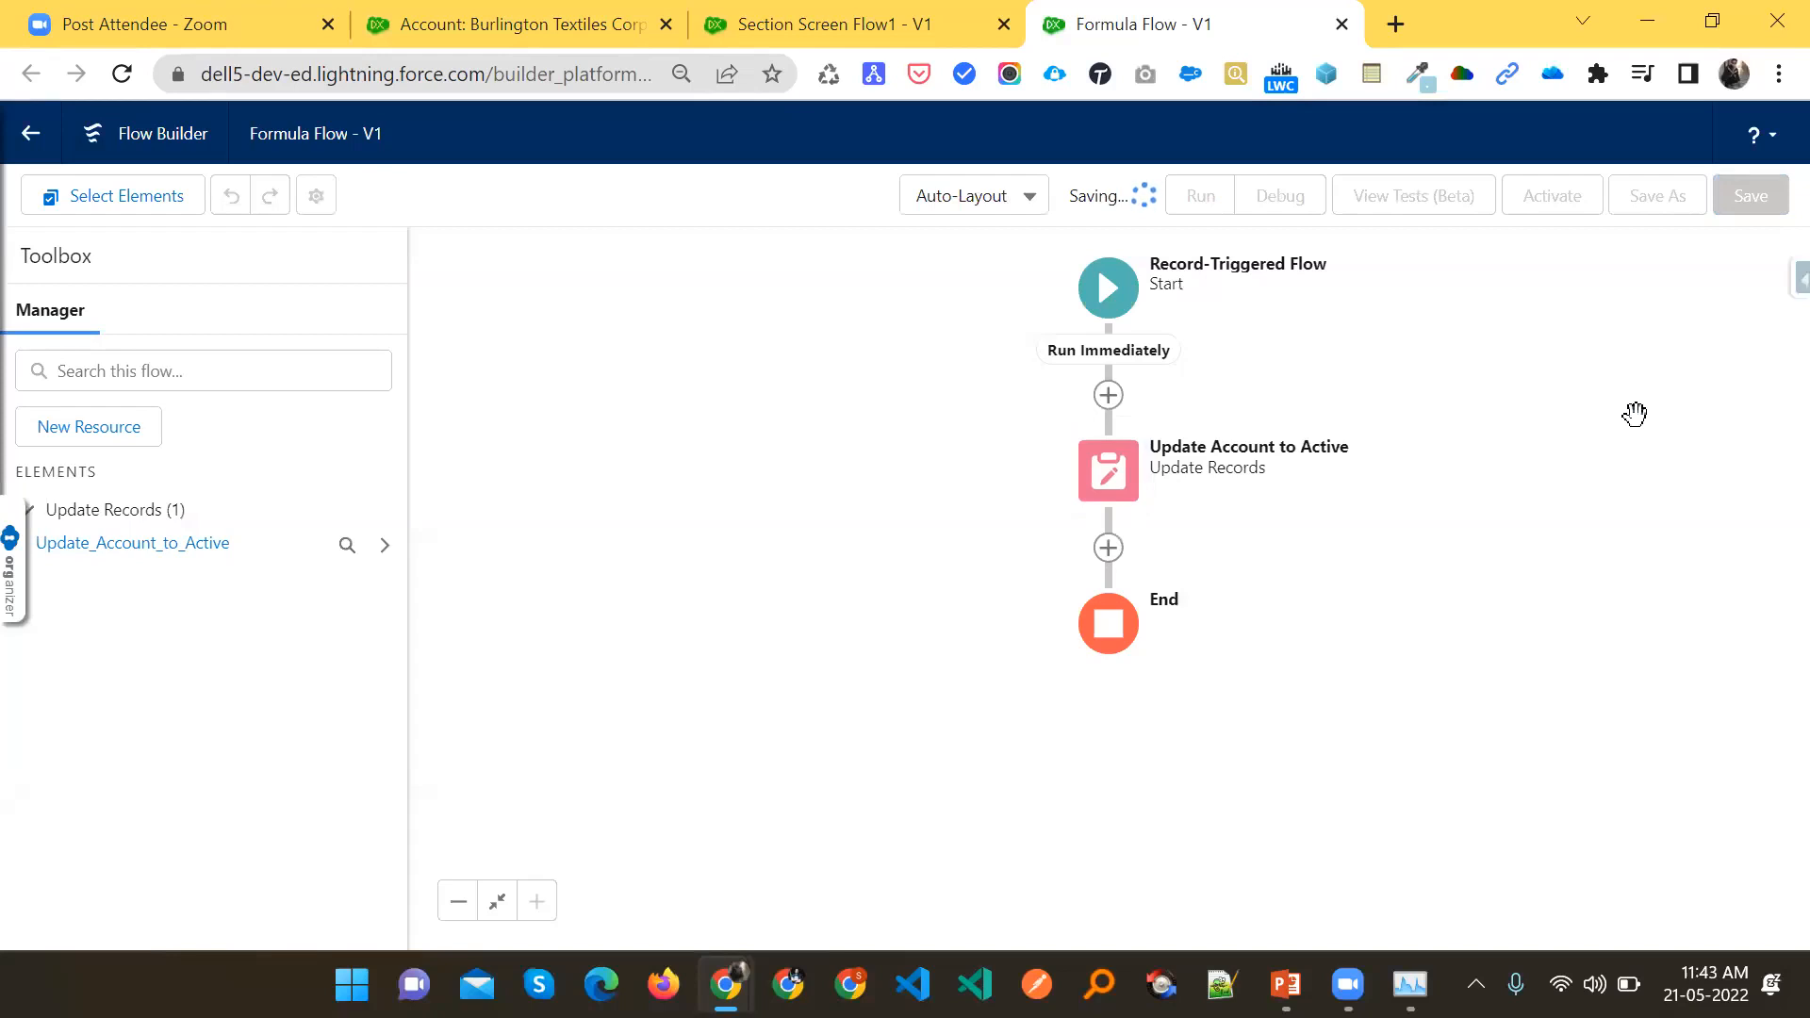
Run the flow test named Test and view its run details
left_click(1457, 207)
left_click(1612, 376)
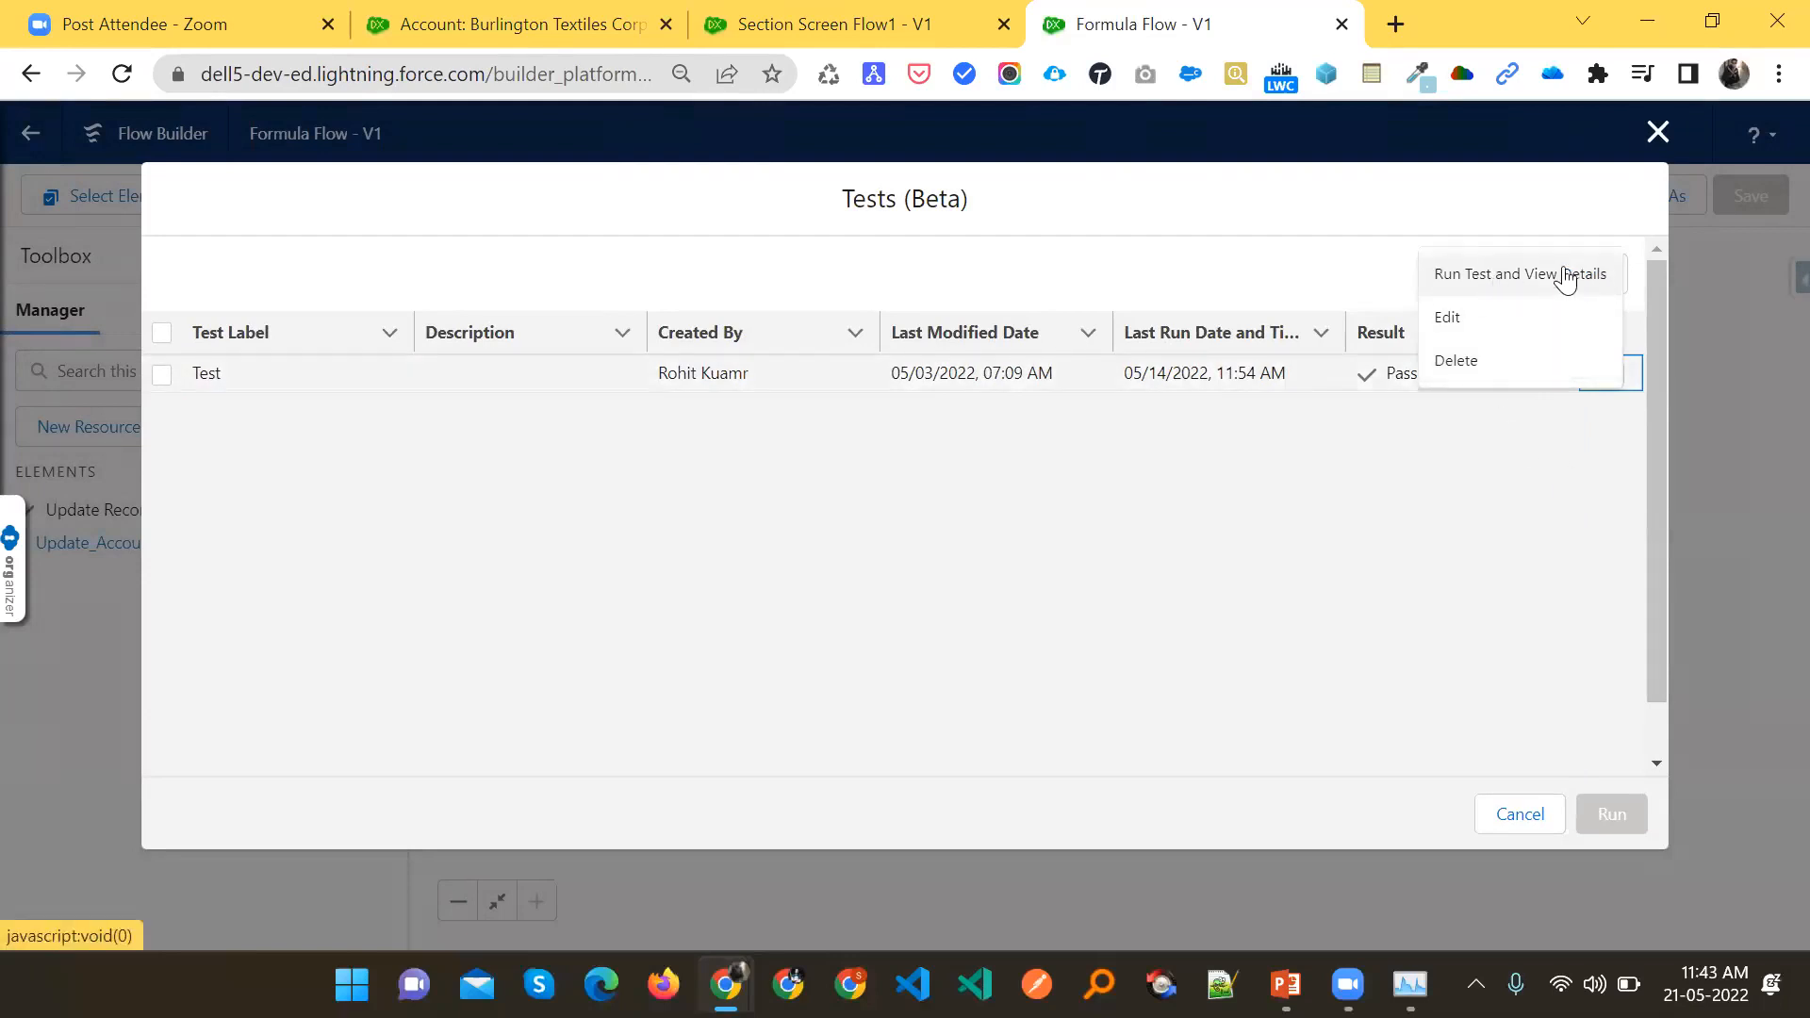
left_click(1513, 276)
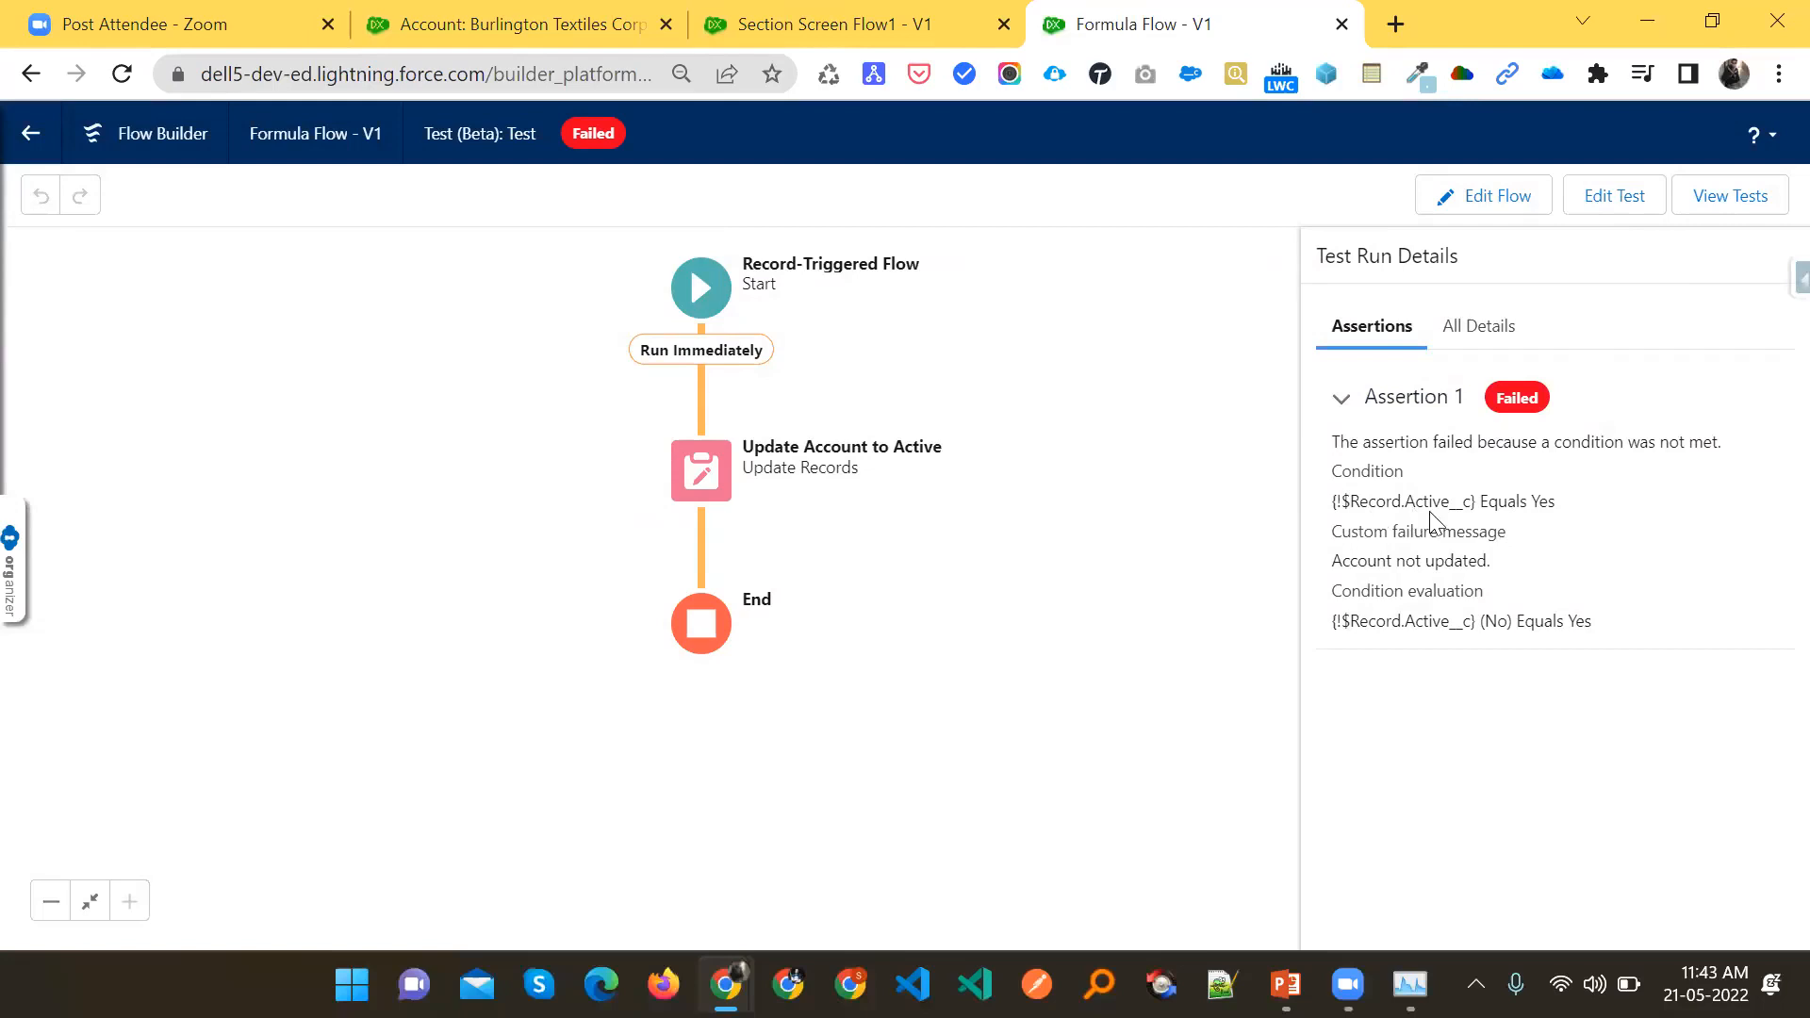
Examine the custom failure message and condition evaluation of Assertion 1 in the test run details
left_click_drag(1566, 504, 1498, 573)
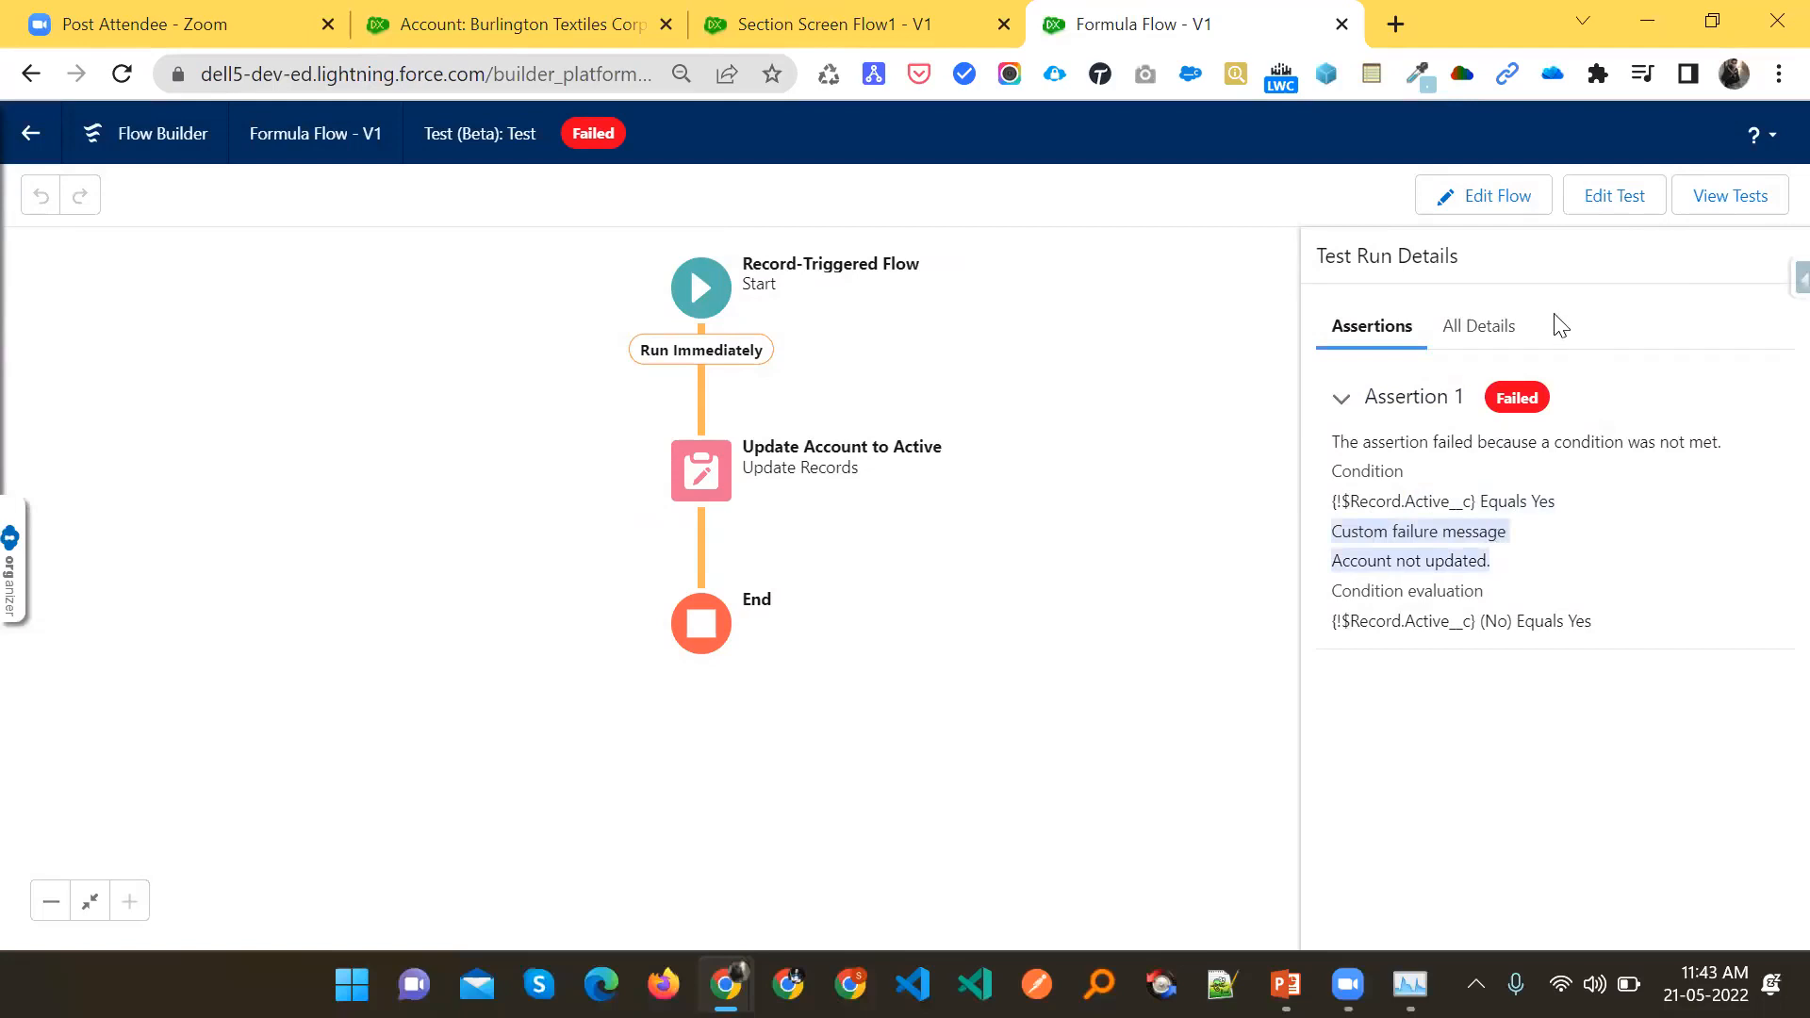
left_click(1423, 565)
left_click_drag(1491, 563, 1338, 566)
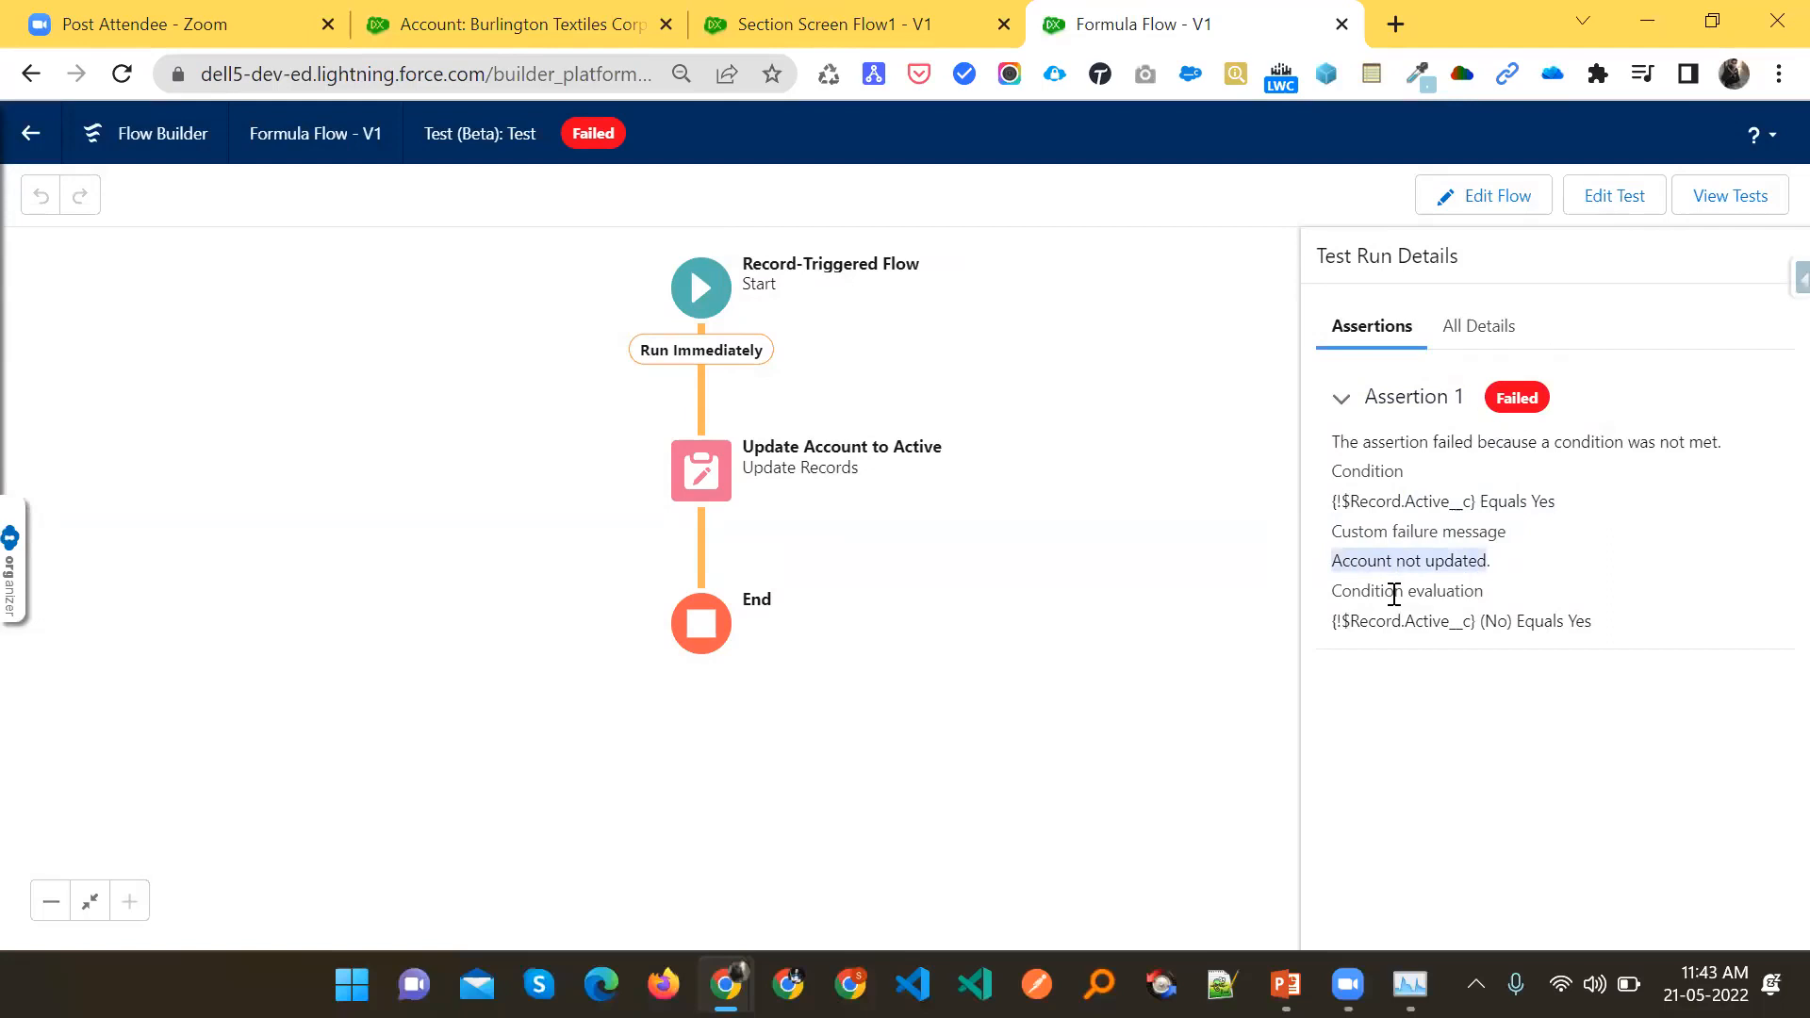
left_click(1336, 613)
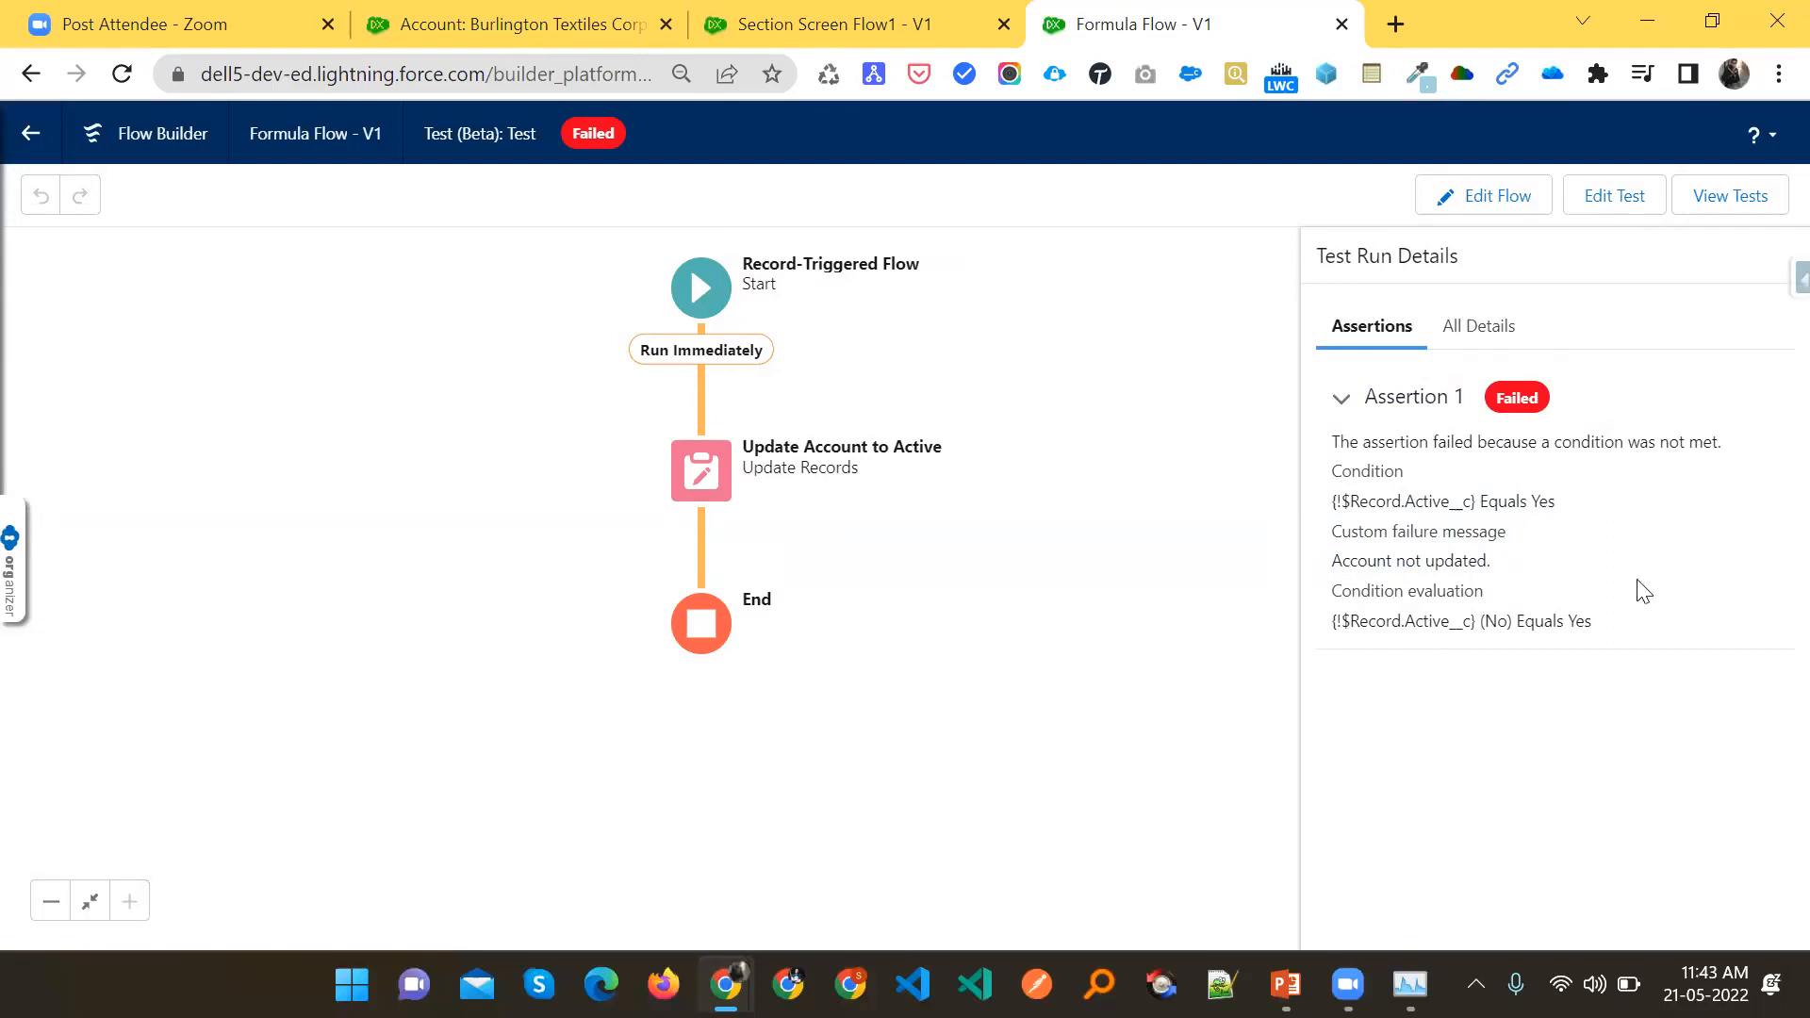
double_click(1591, 622)
left_click_drag(1509, 621, 1485, 622)
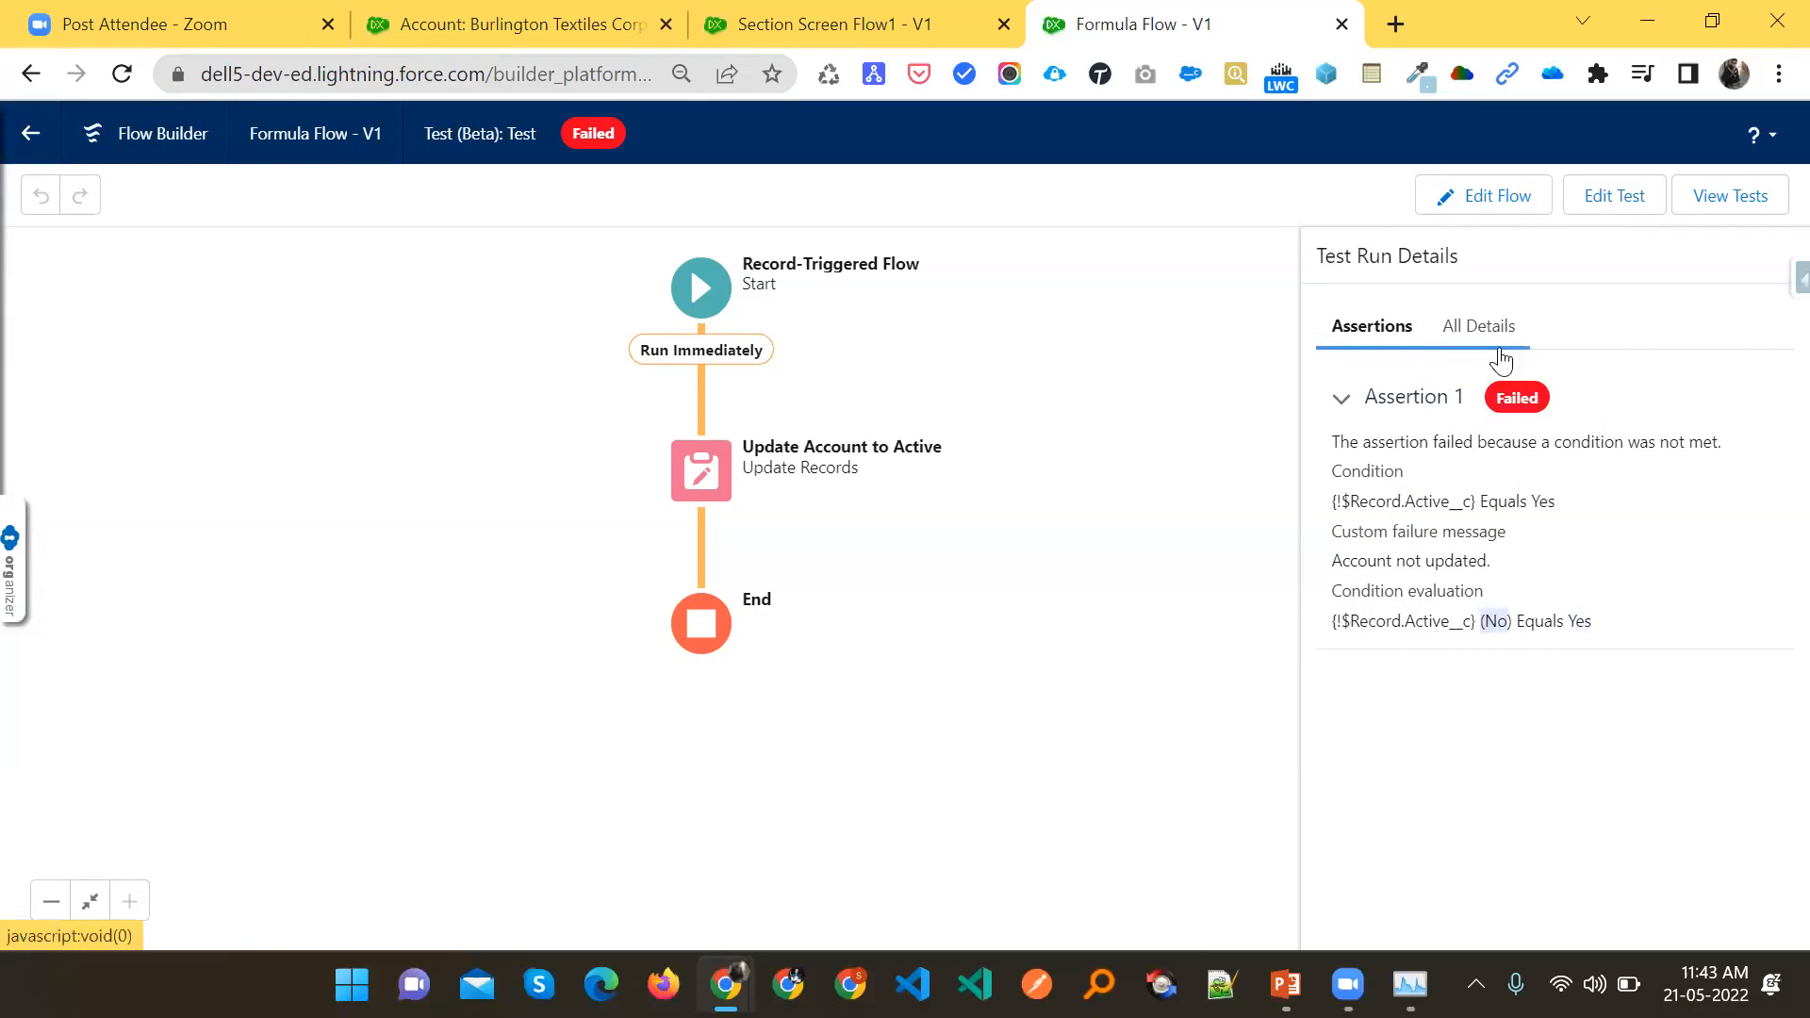
Review all run details, expanding the record update, the start condition requirements and how the interview started
left_click(1496, 345)
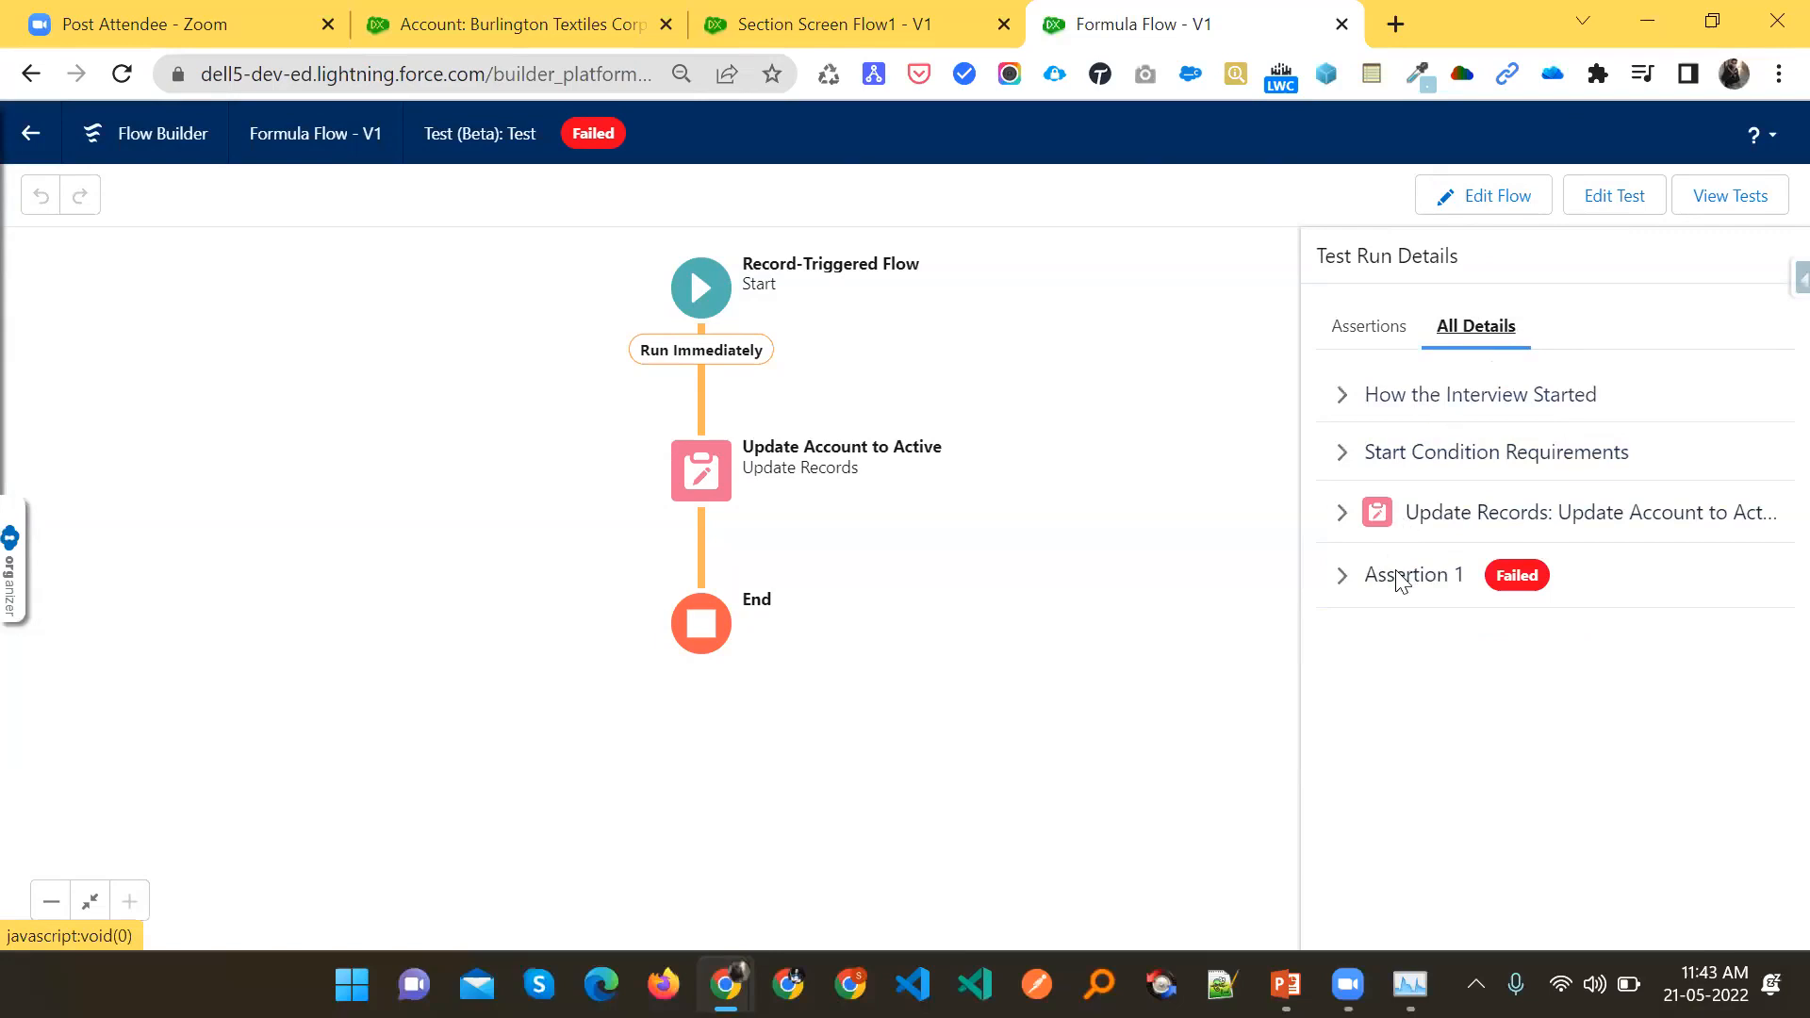
left_click(1343, 516)
scroll(1485, 780, "down", 3)
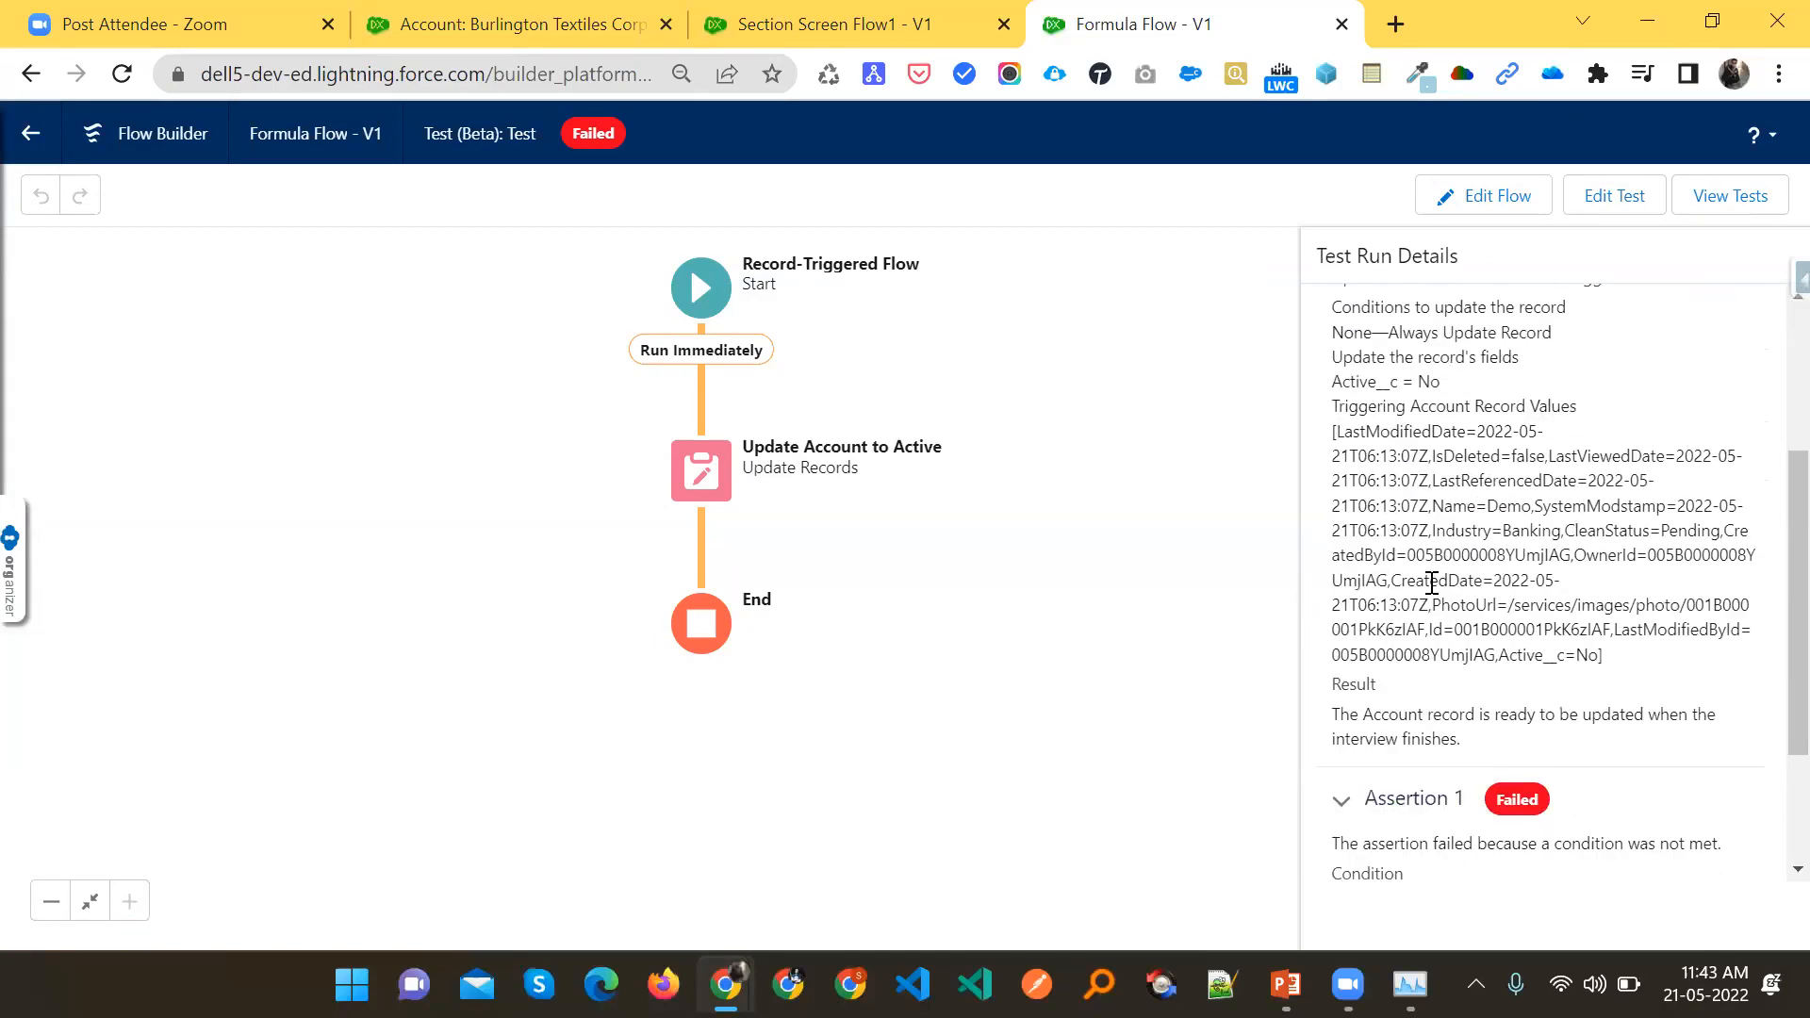
scroll(1430, 578, "up", 3)
left_click(1352, 469)
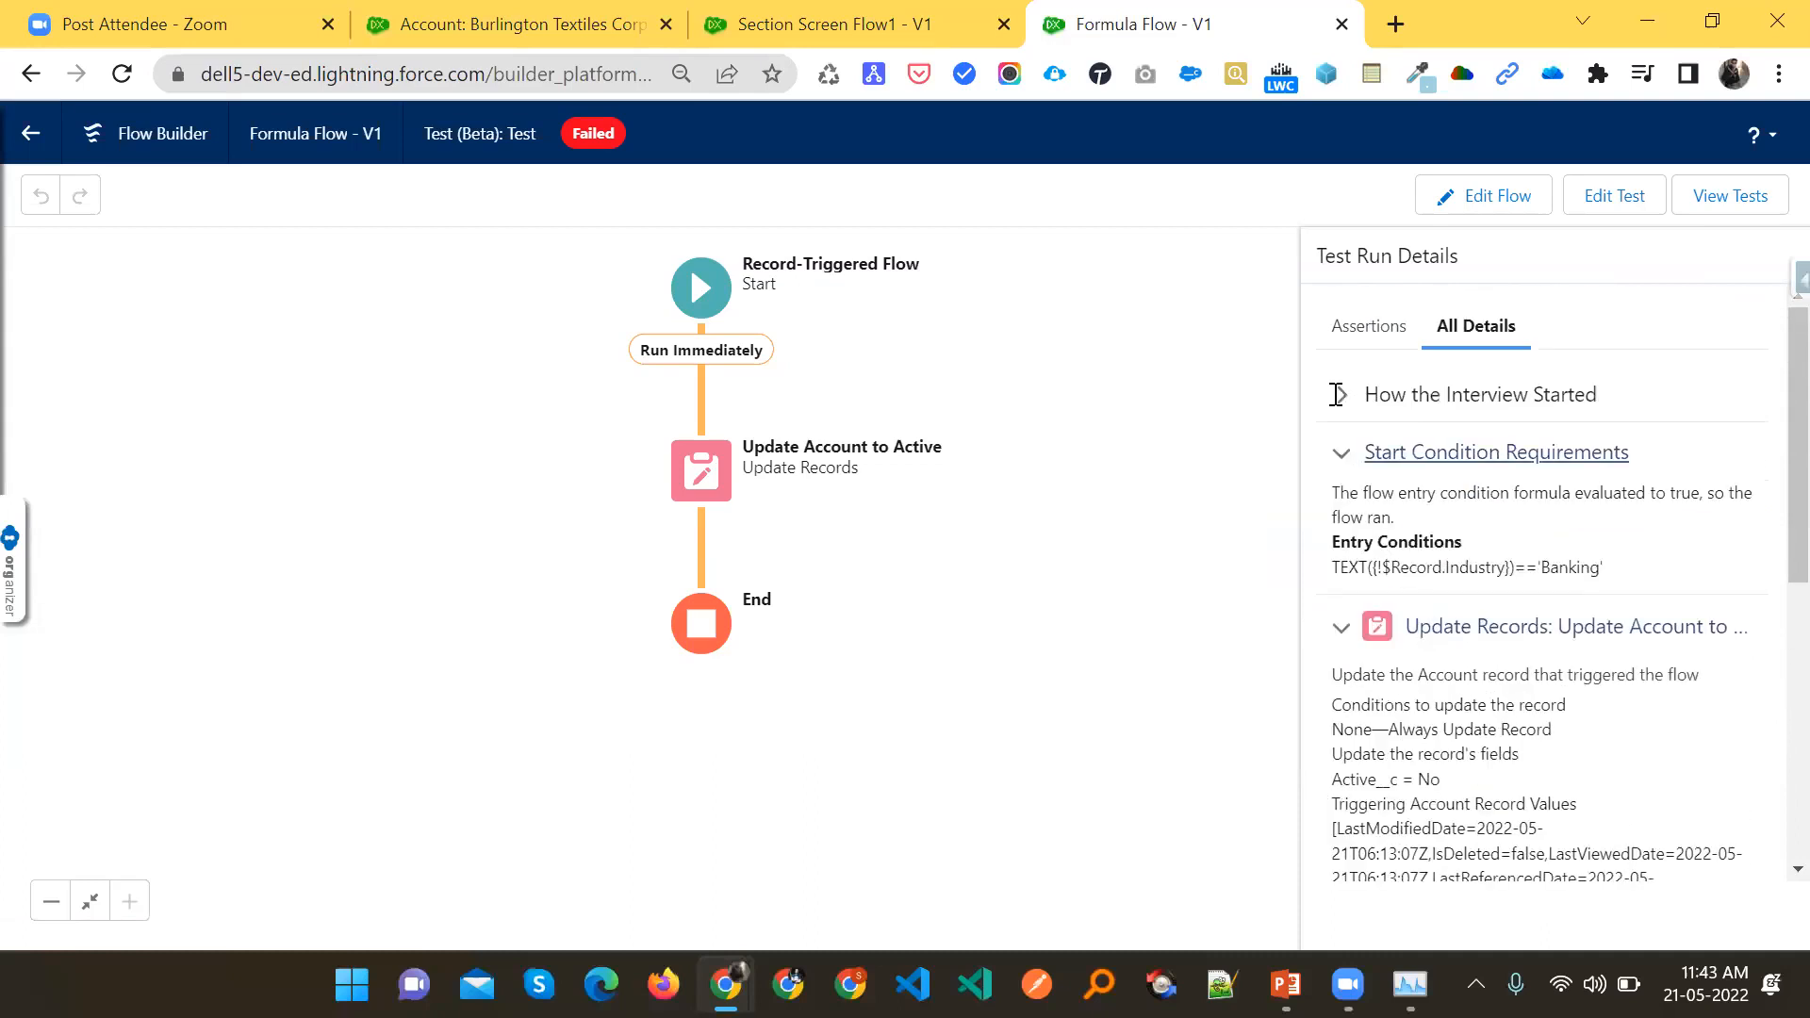
left_click(1337, 332)
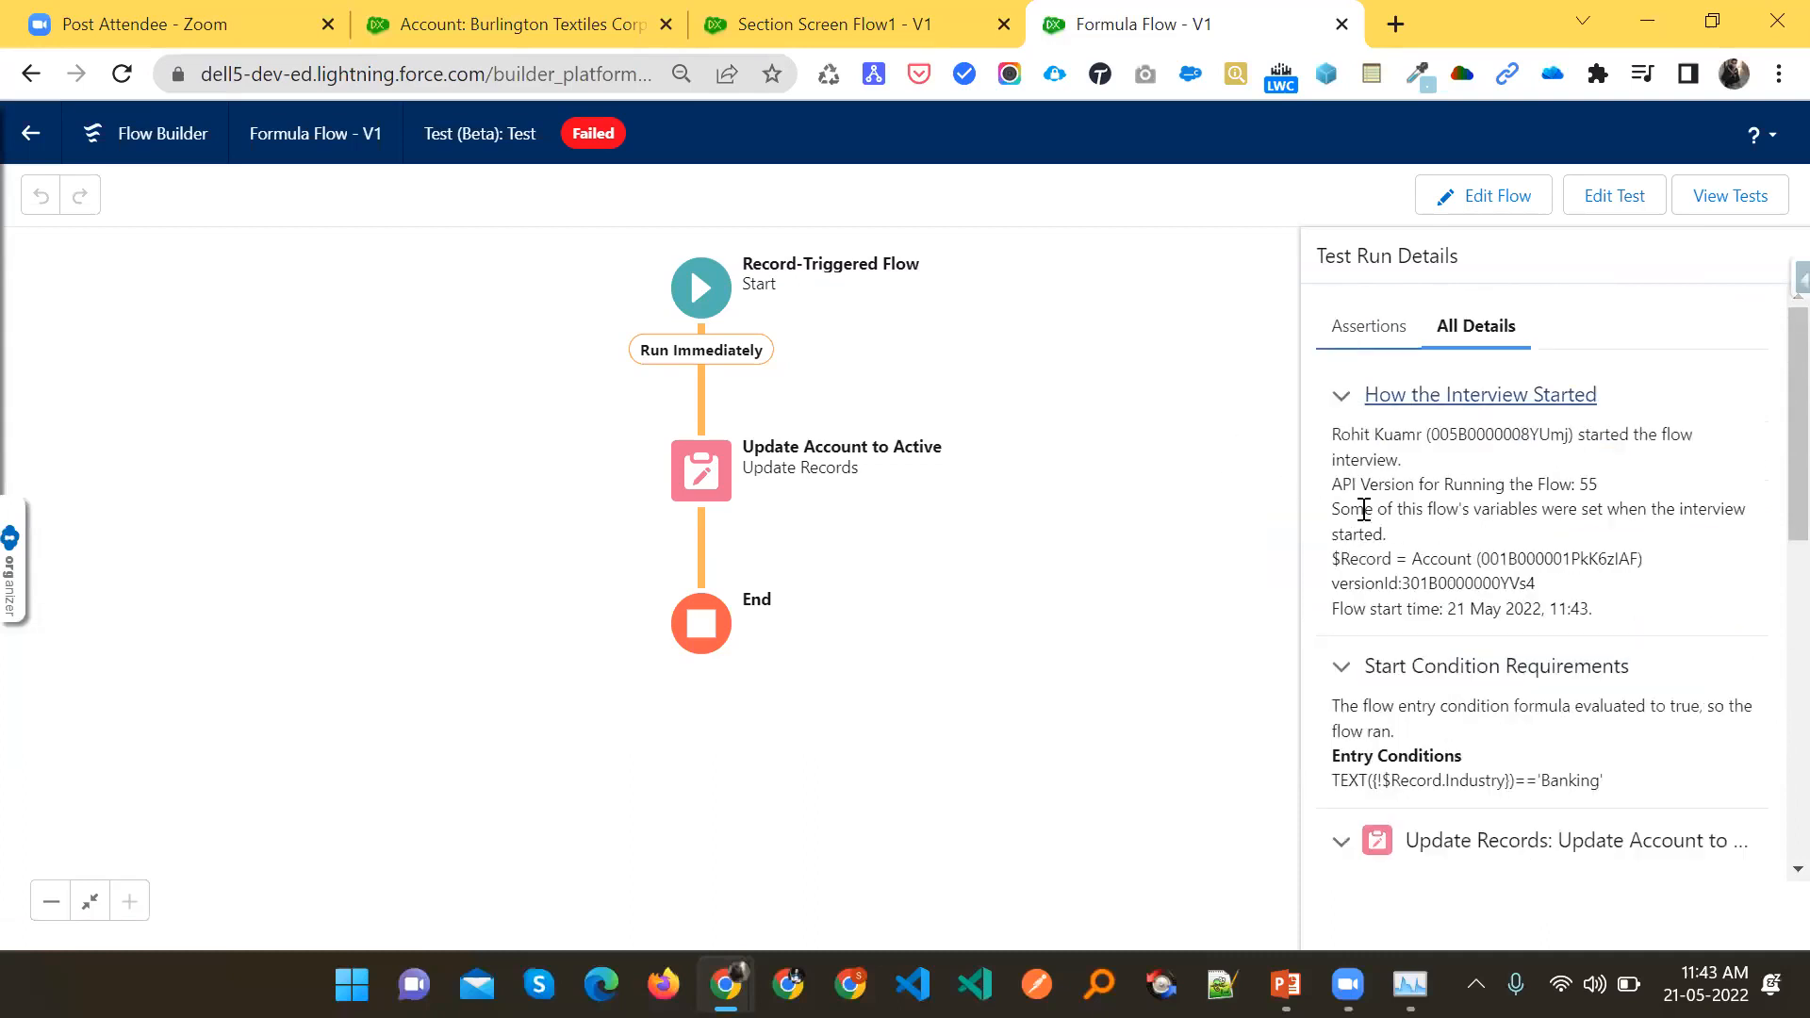
Return from the test run to editing the flow and check the test's last run date and result in the test list
left_click(1630, 201)
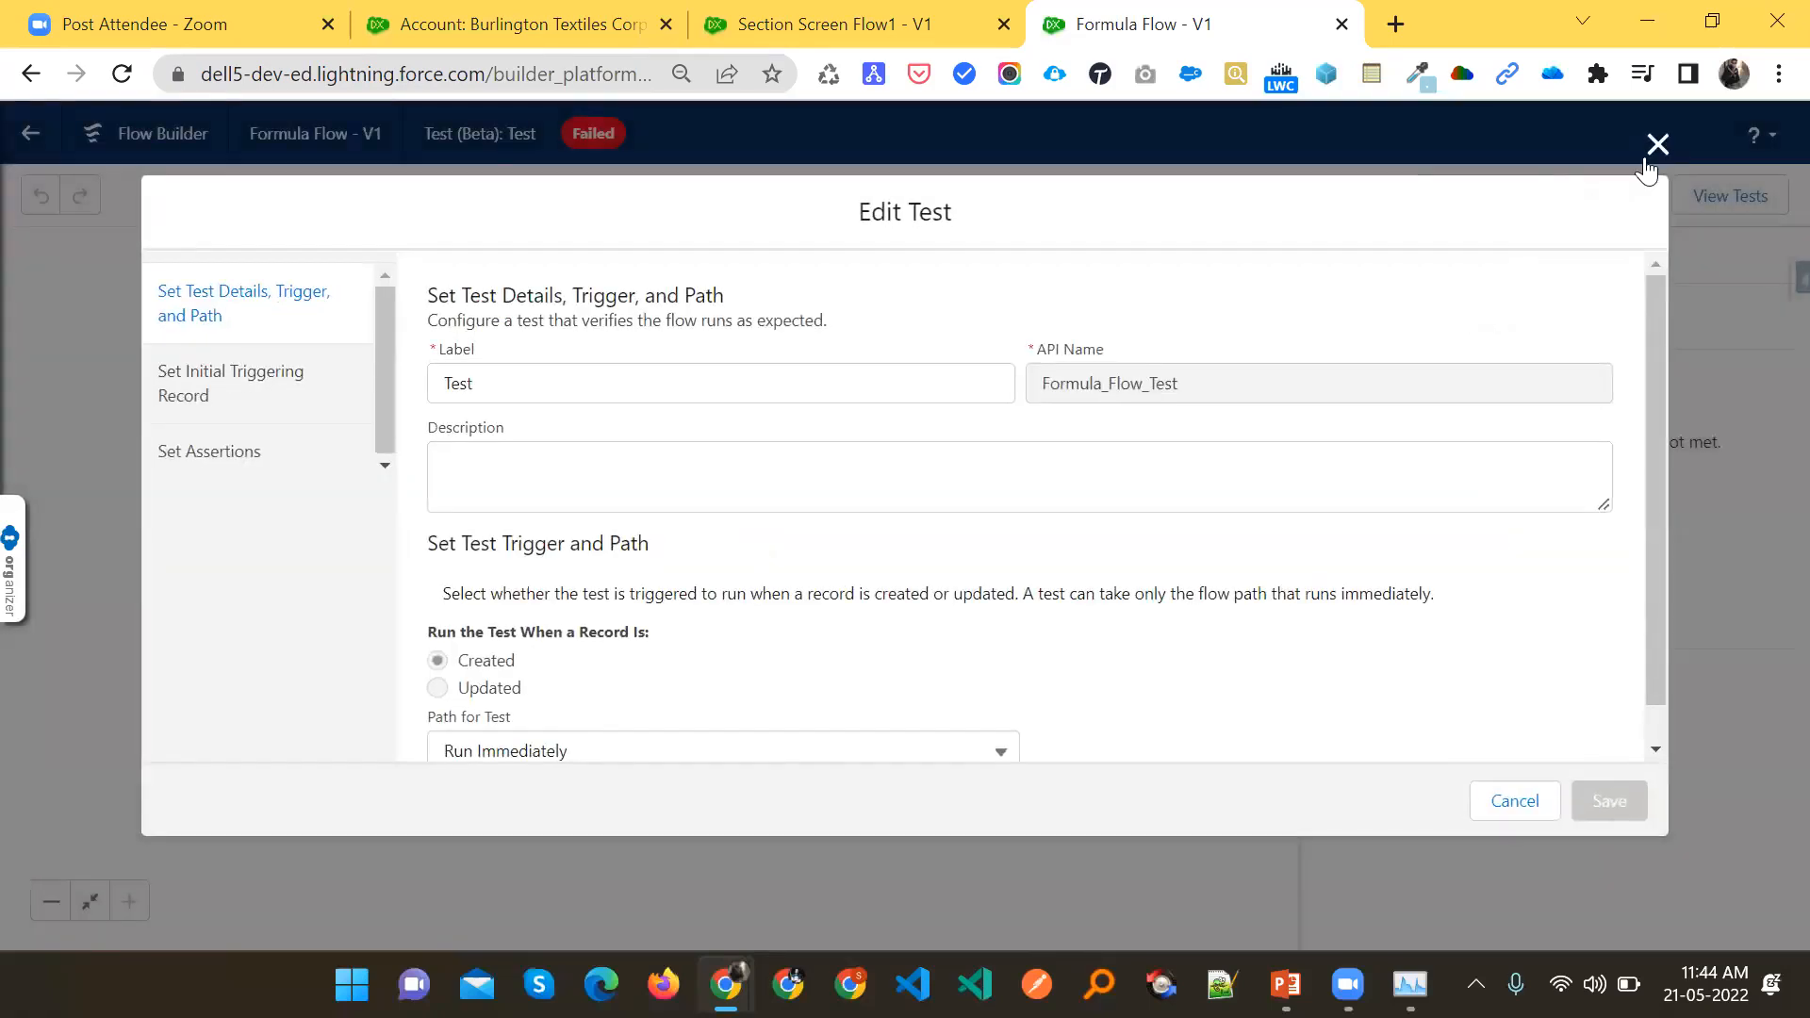
left_click(1652, 144)
left_click(1464, 200)
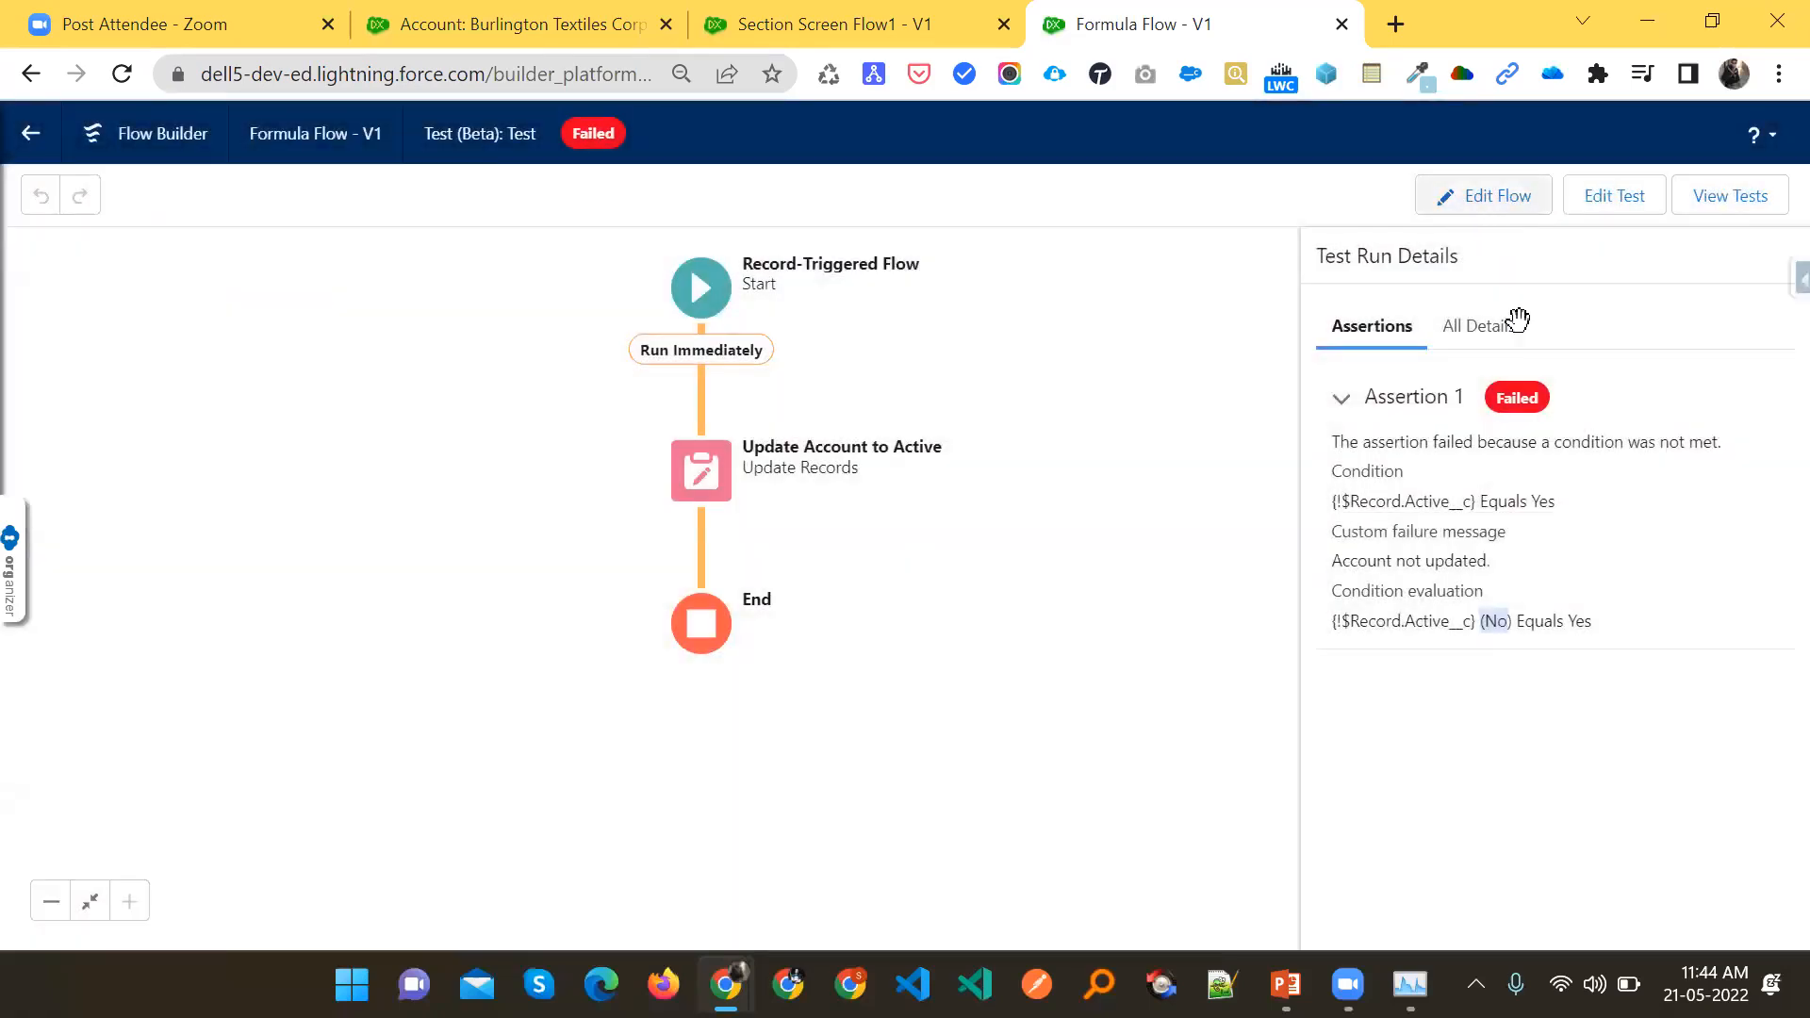
left_click(1432, 196)
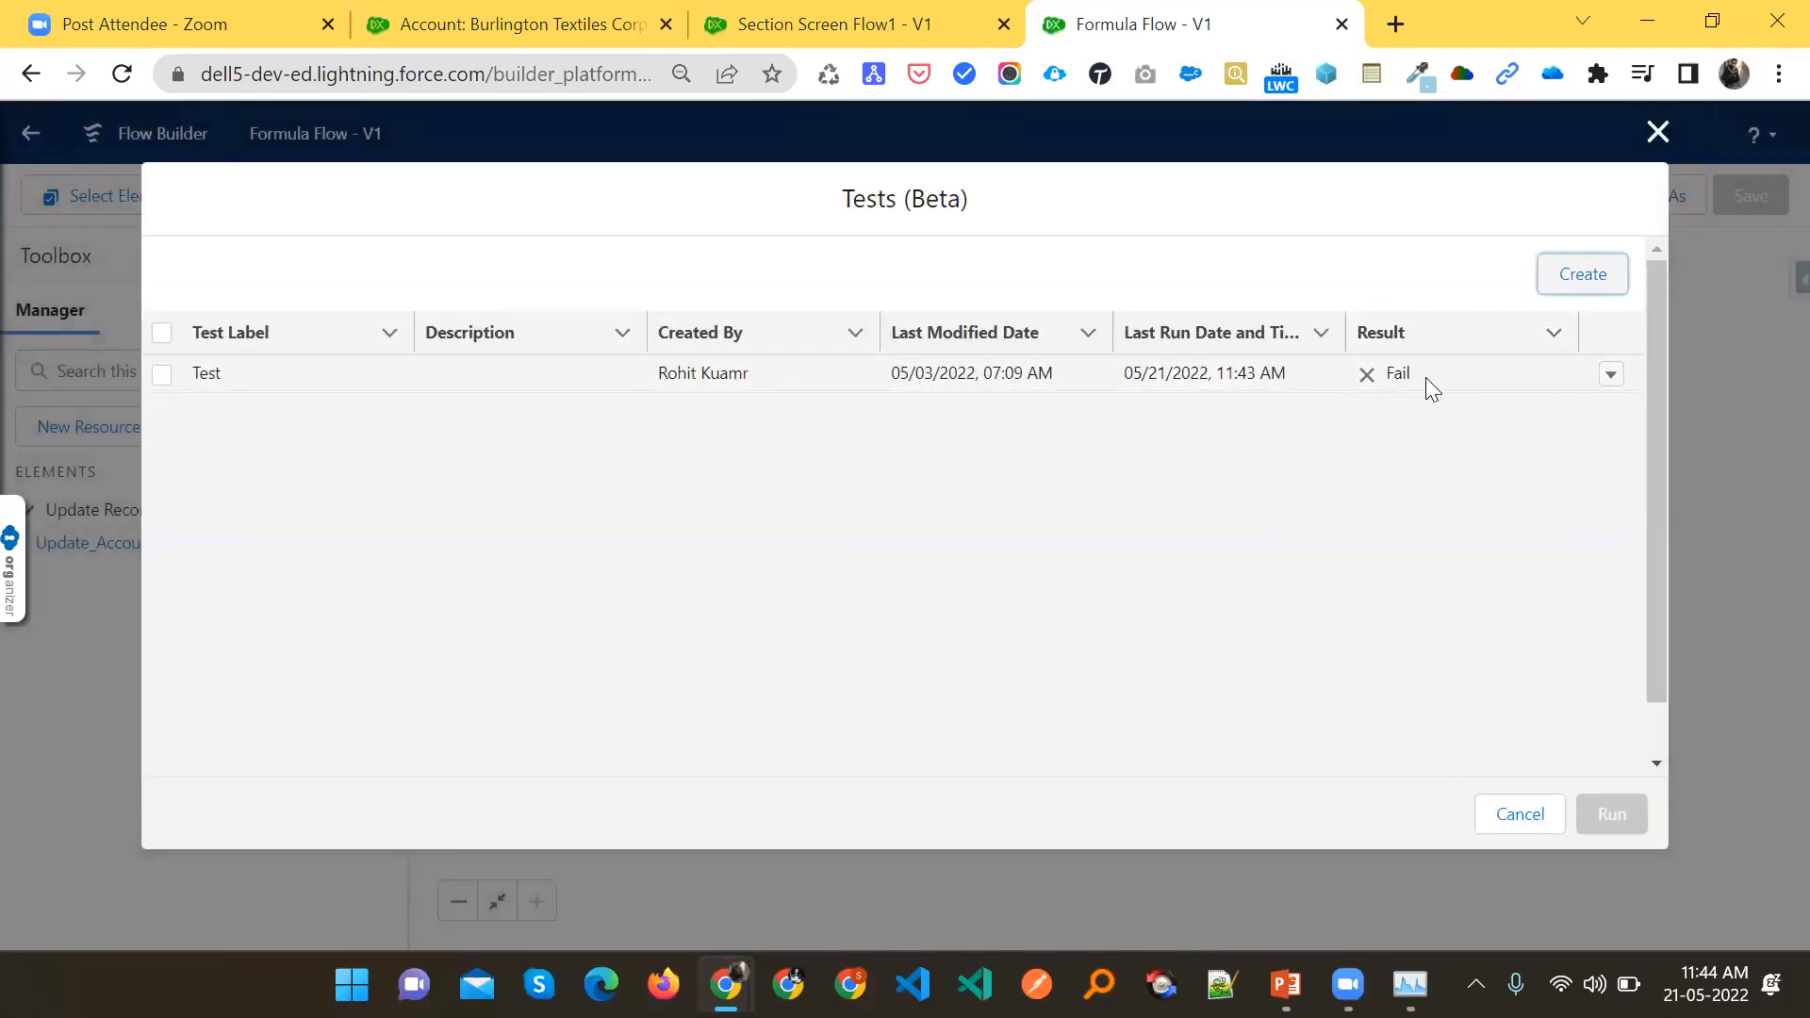
left_click_drag(1340, 375, 1327, 435)
left_click(739, 471)
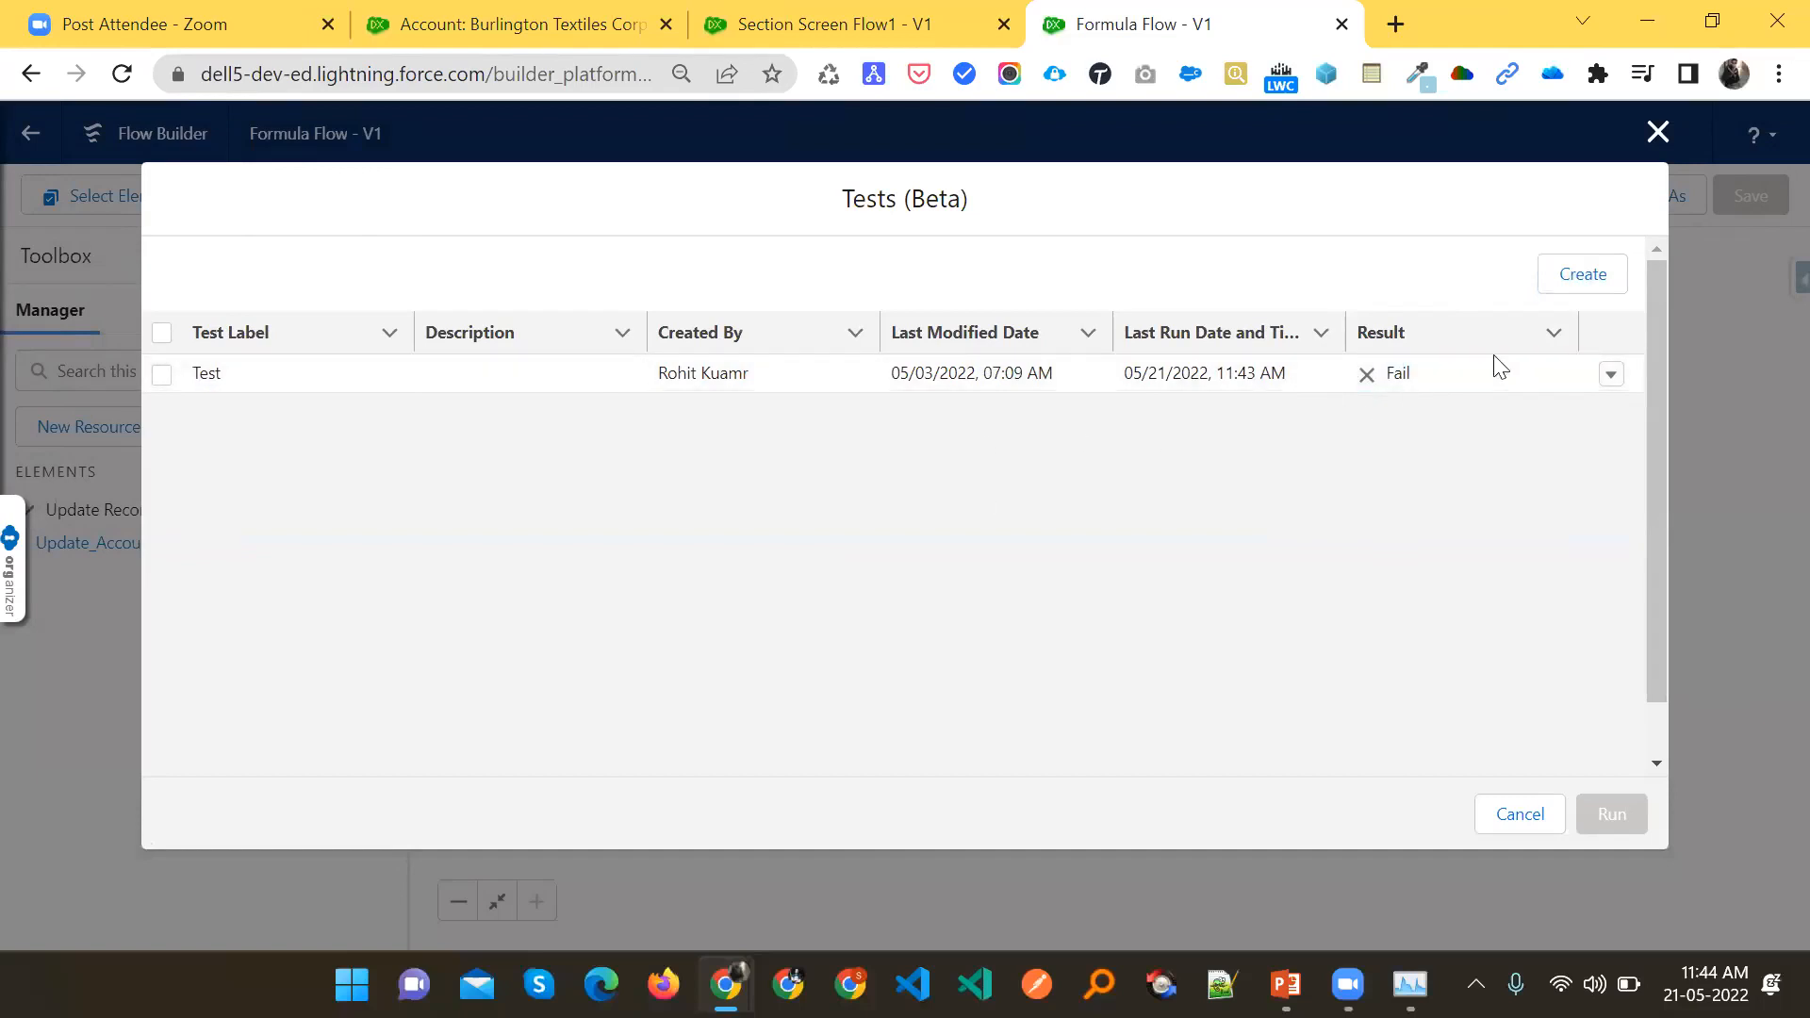
left_click(1656, 137)
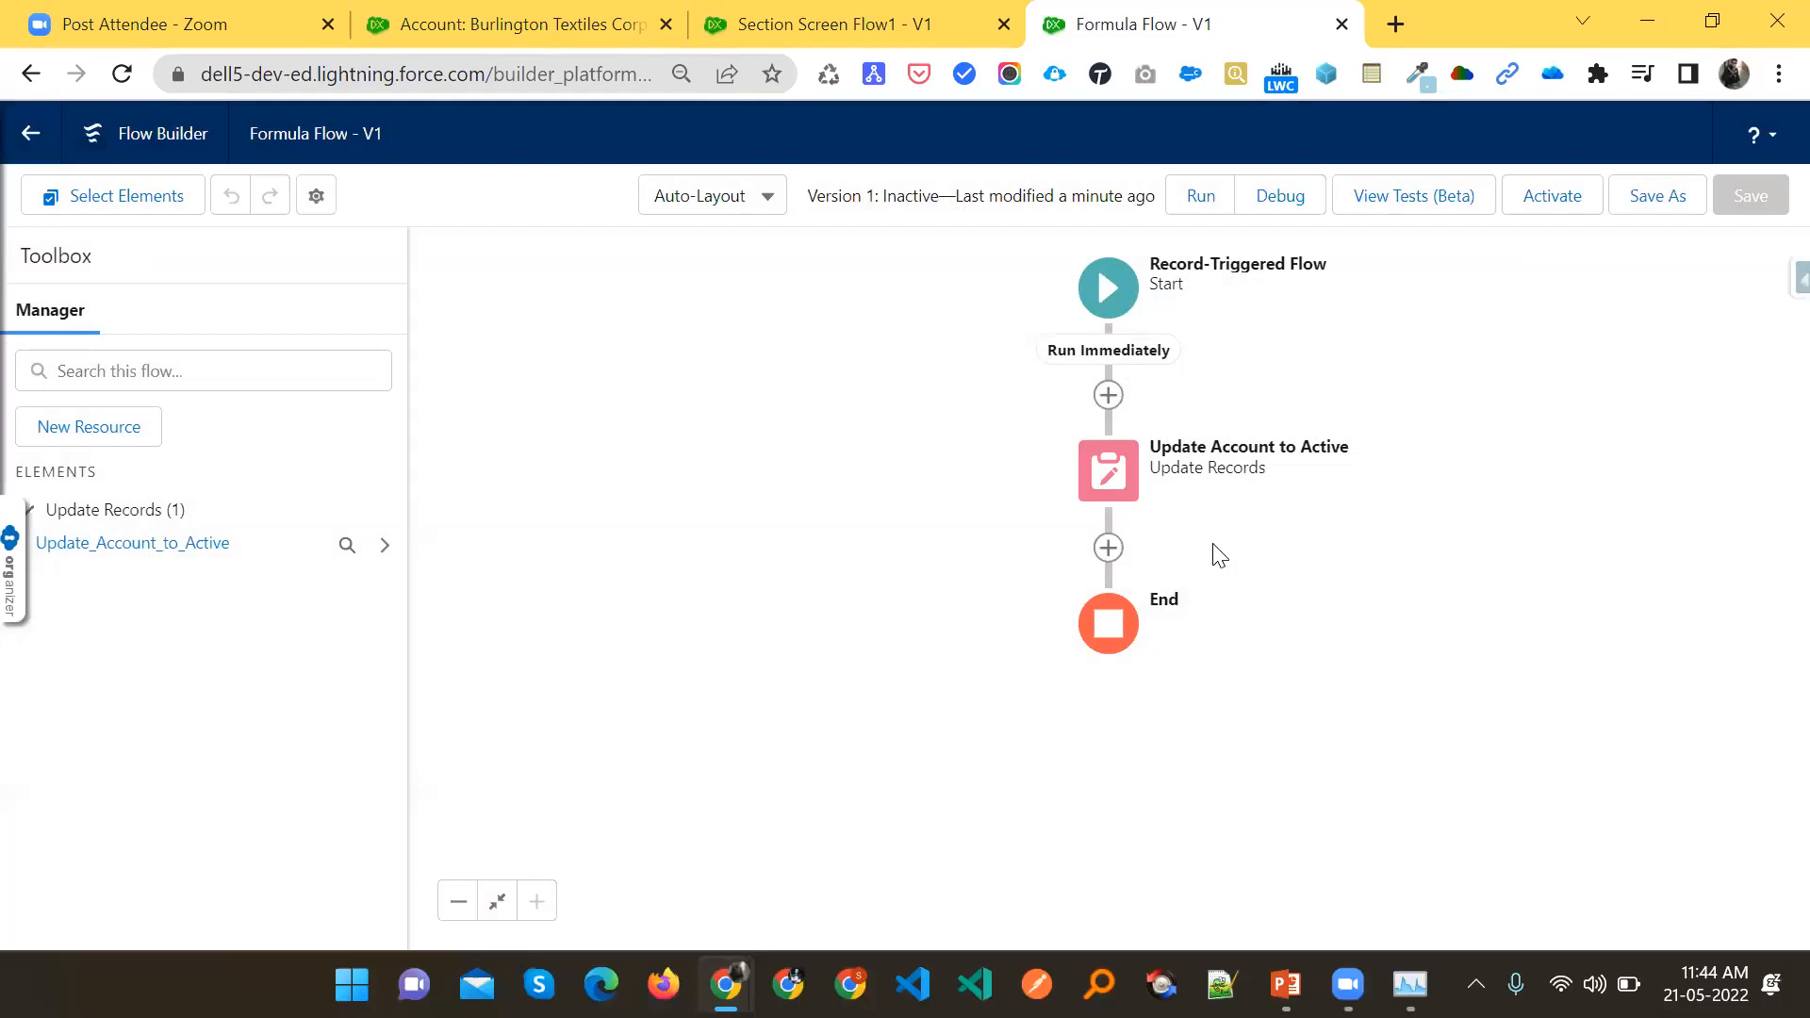
Set the Active__c field value to Yes in the Update Account to Active element
double_click(1095, 472)
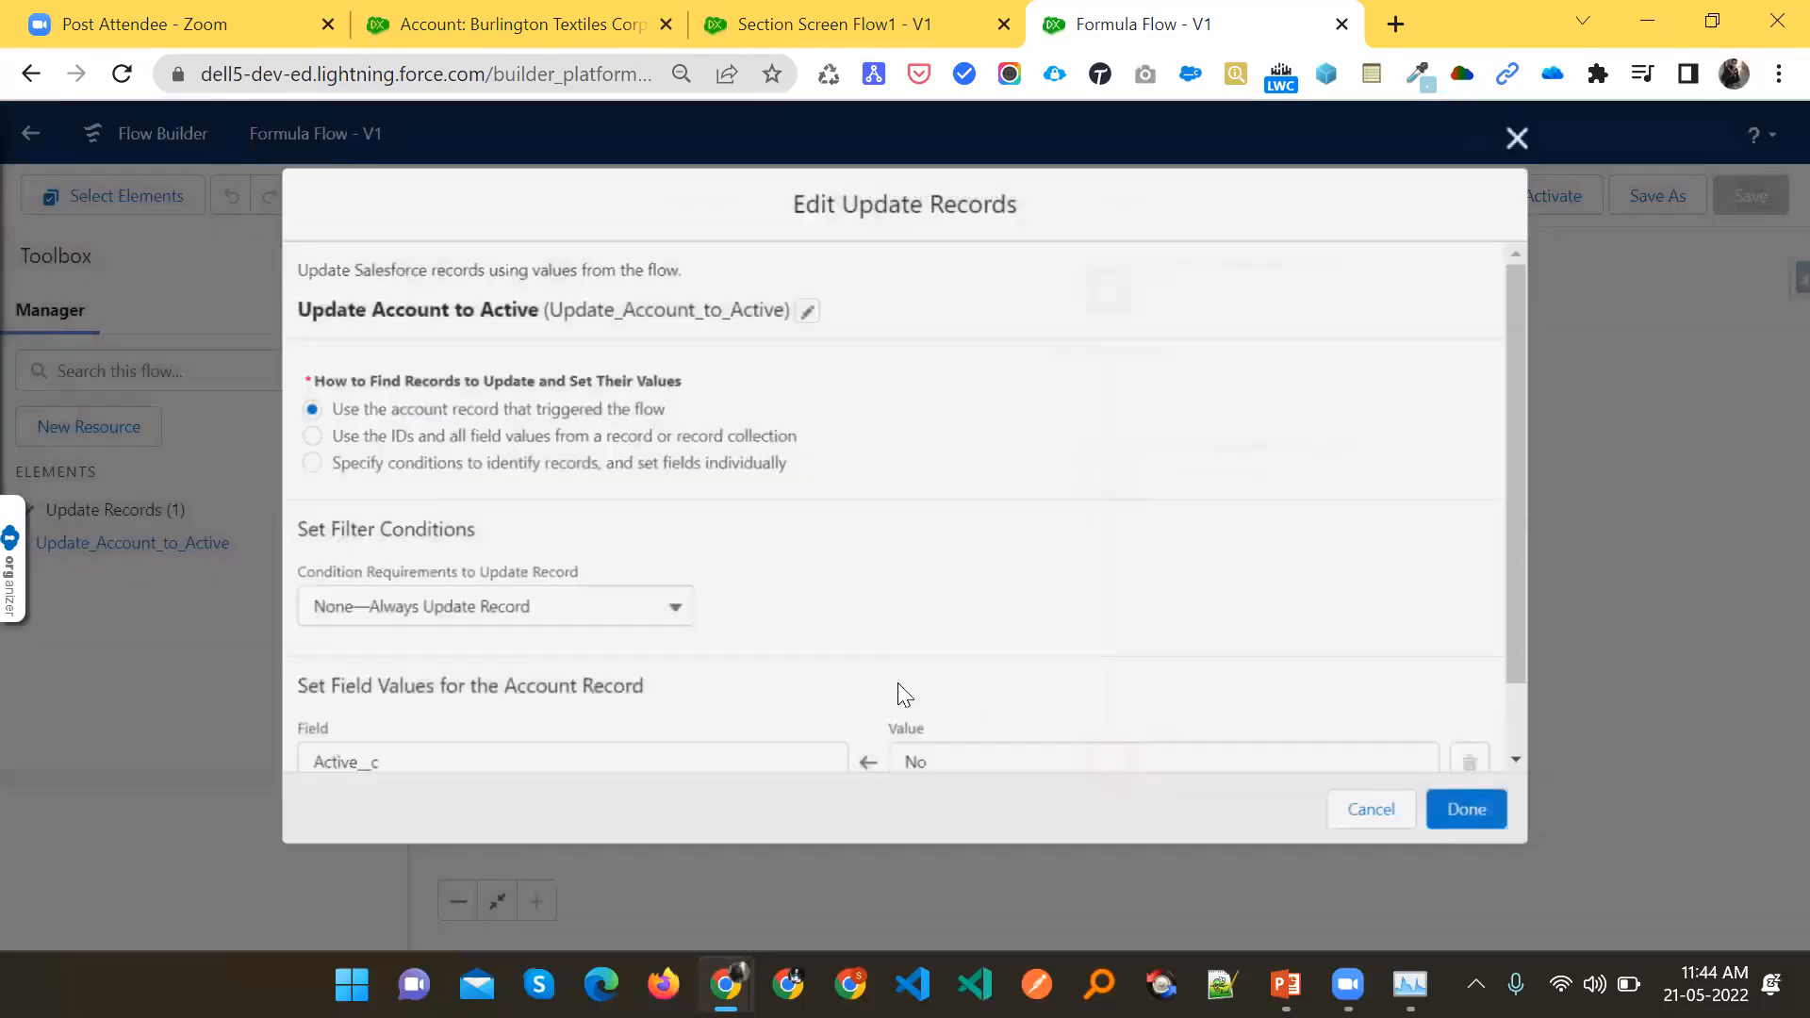
type("Yes")
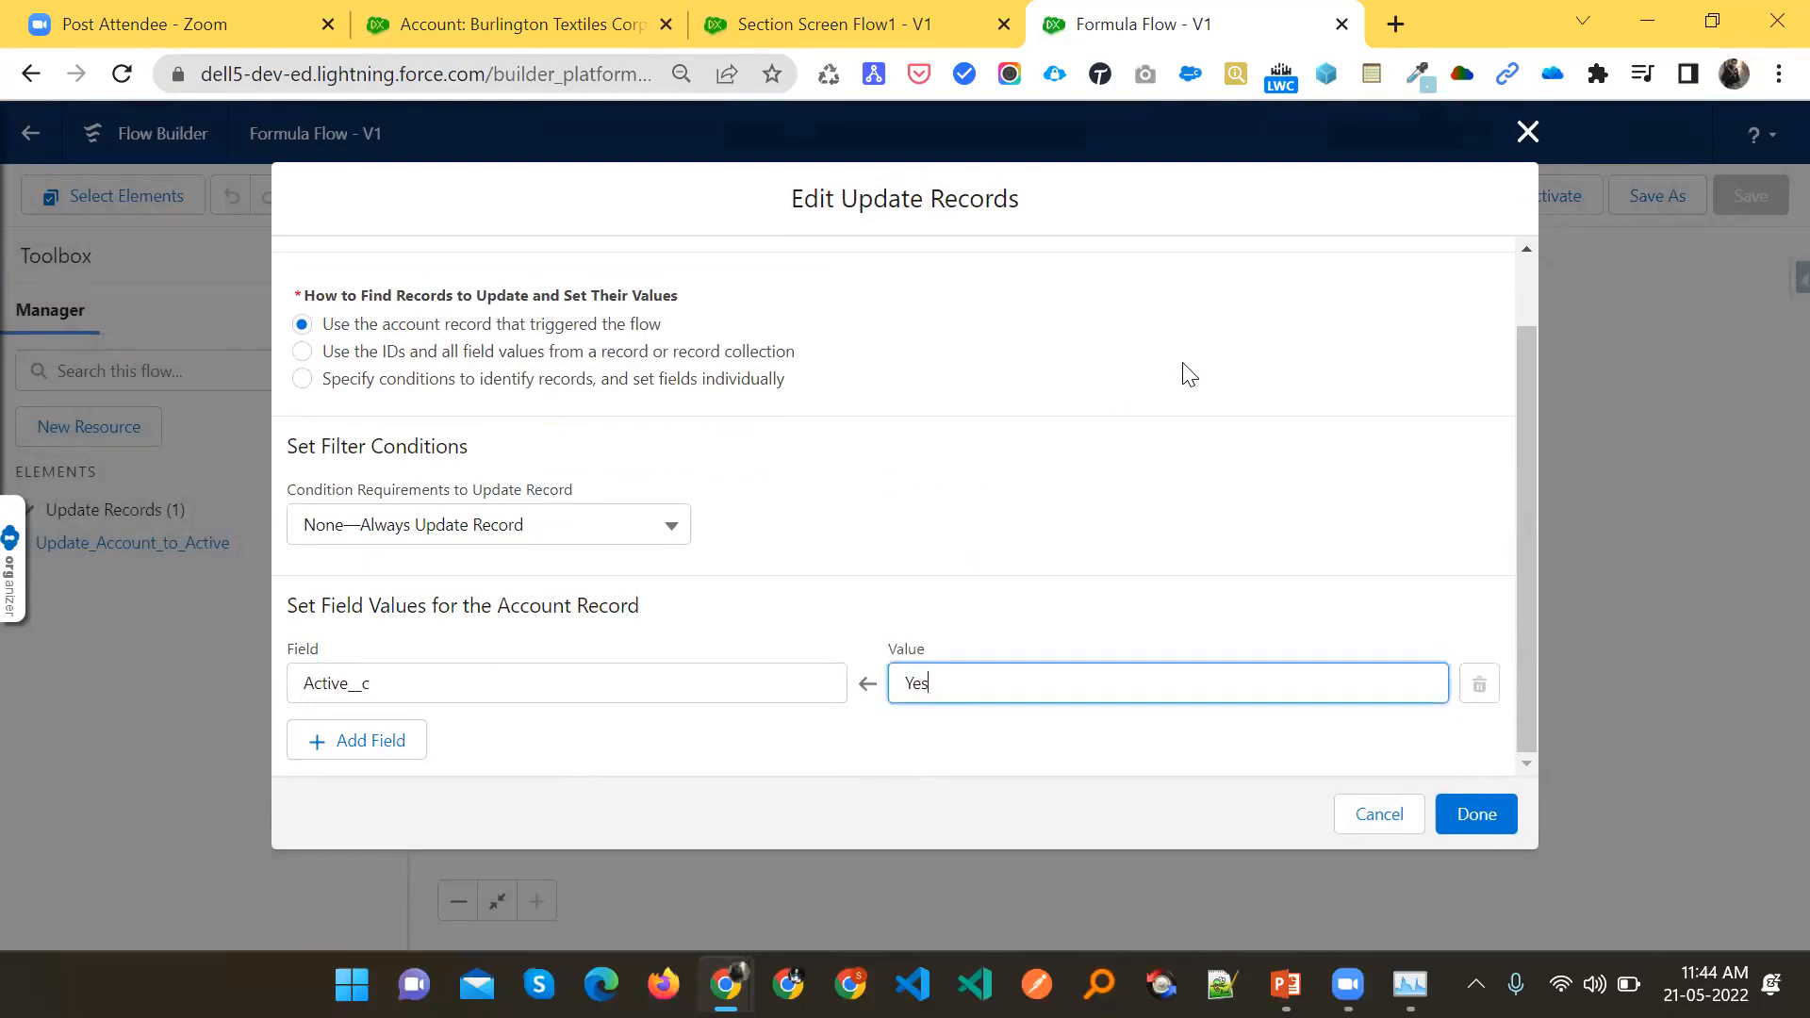
left_click(1184, 366)
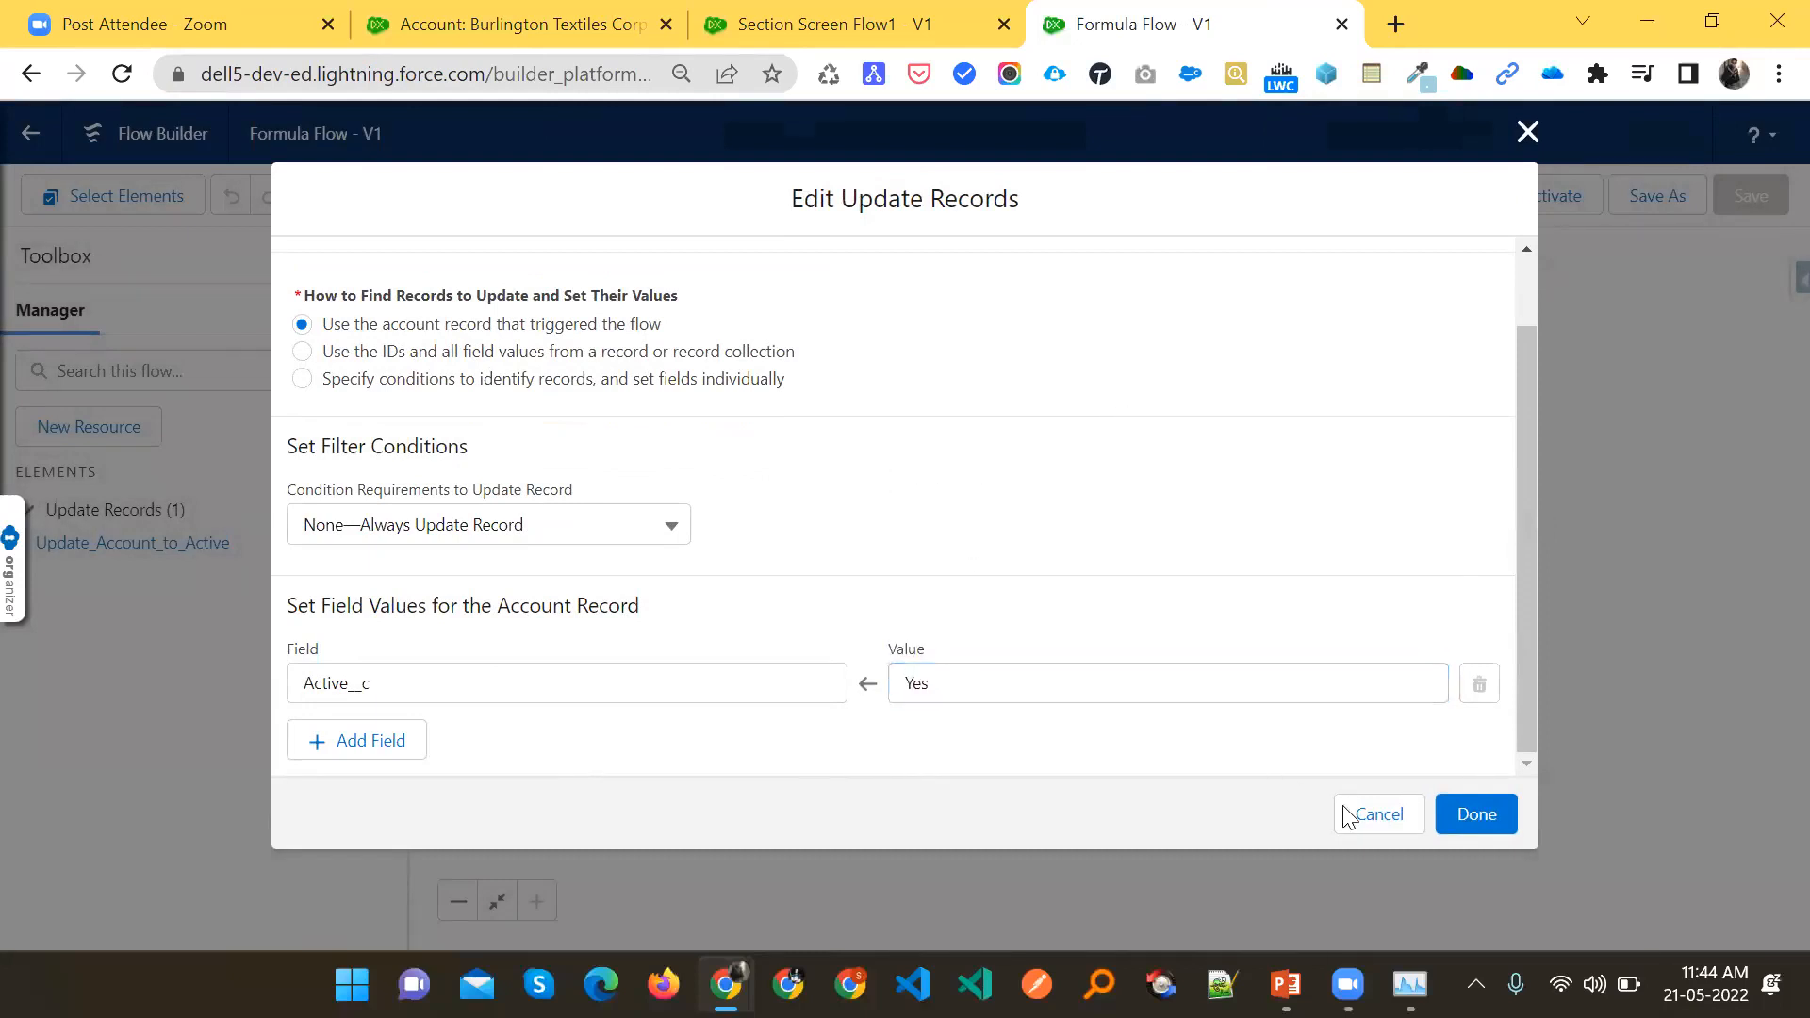
left_click(1473, 820)
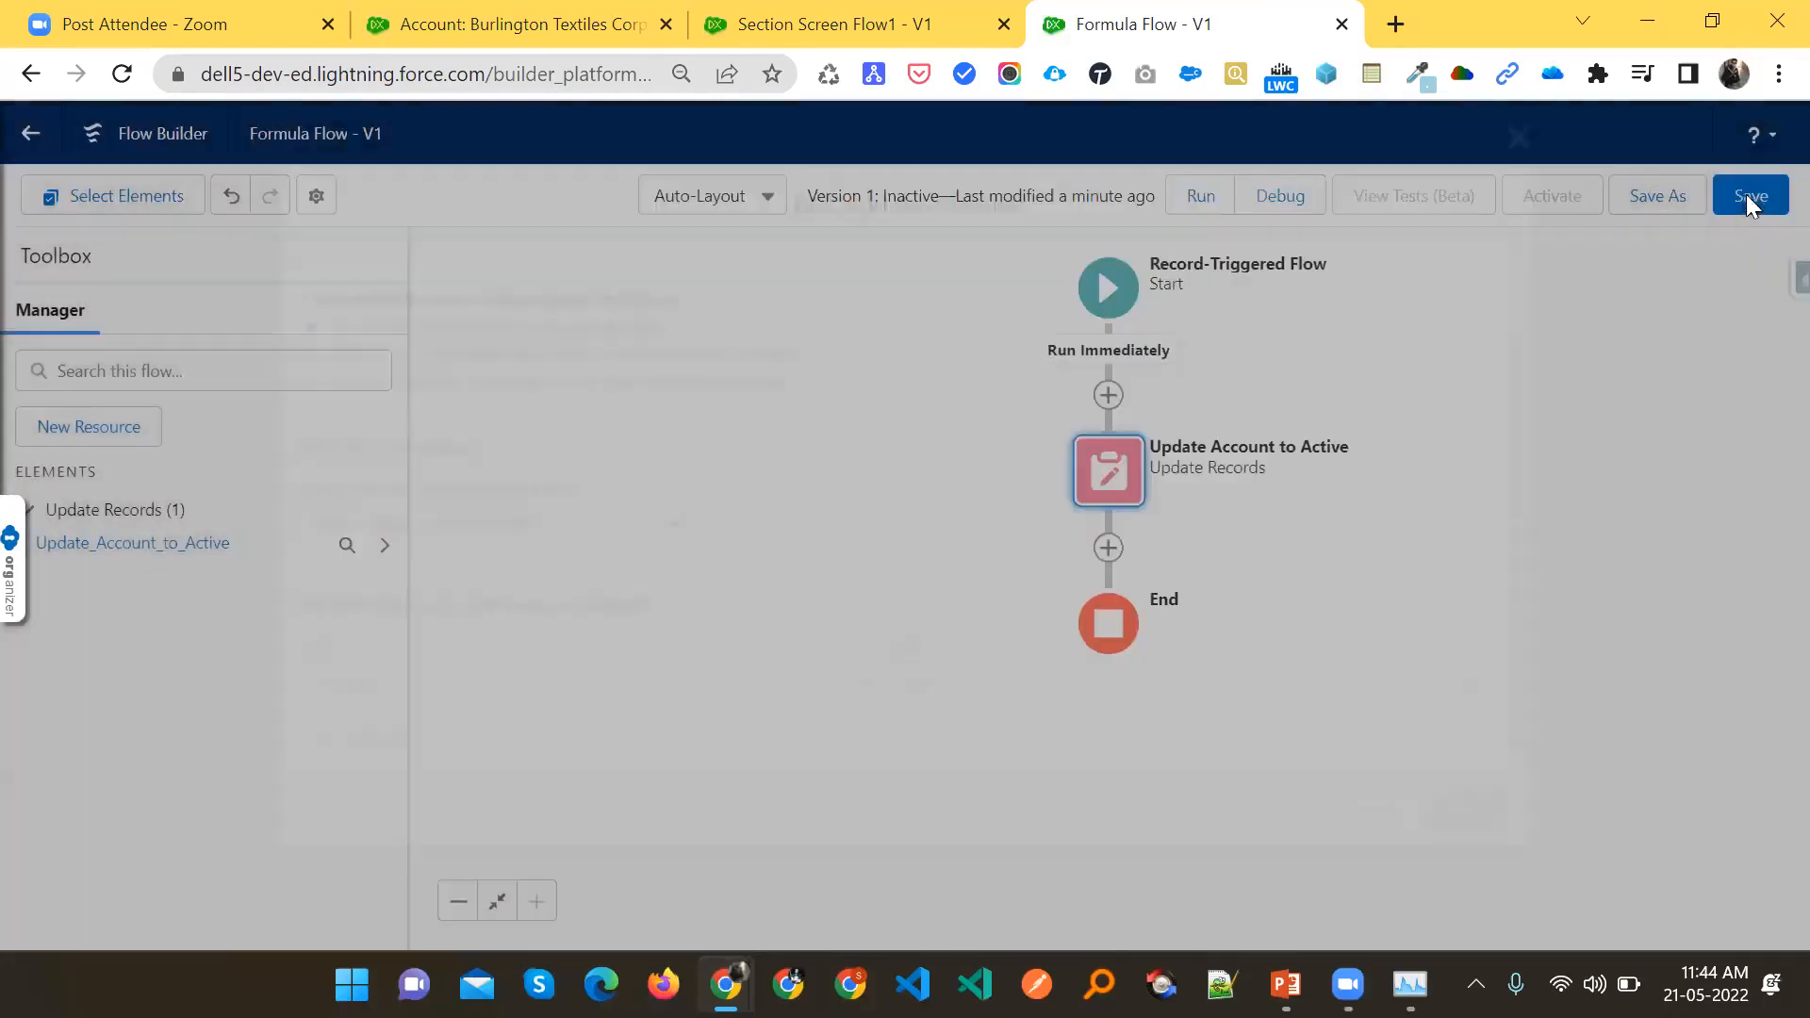
Save the Formula Flow and run its existing test again from the test list
left_click(1746, 194)
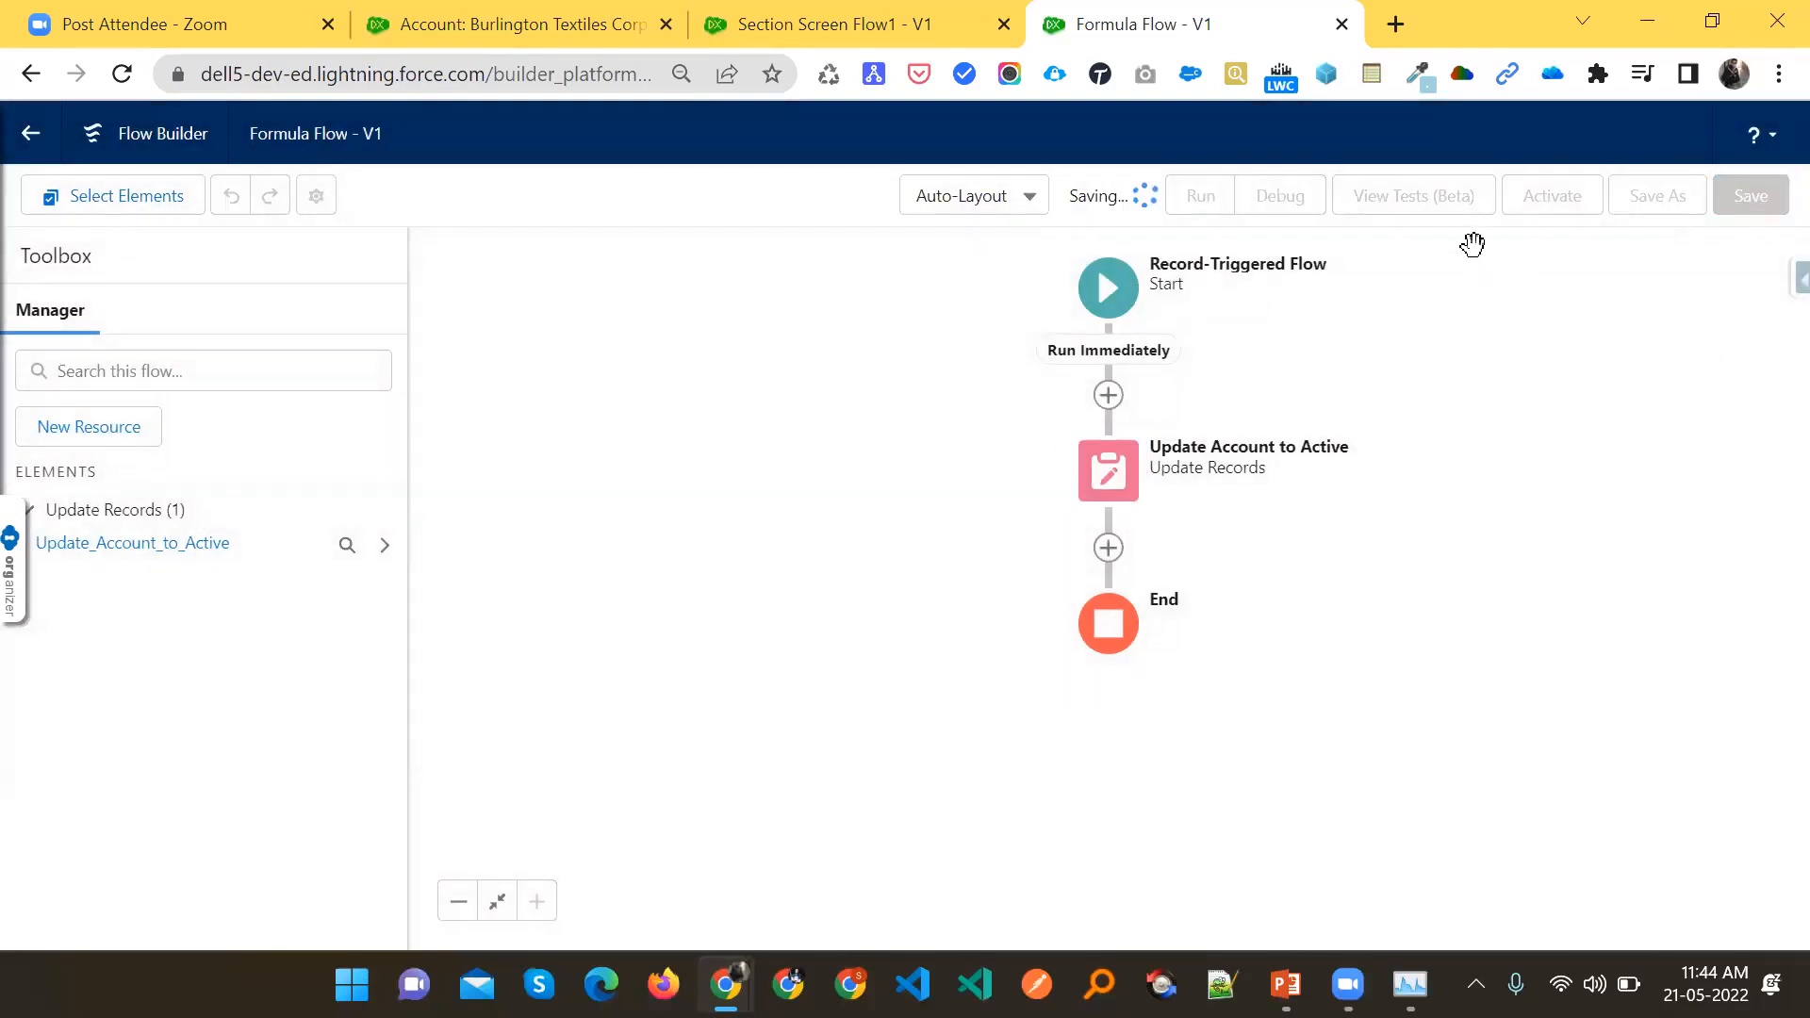
left_click(1425, 201)
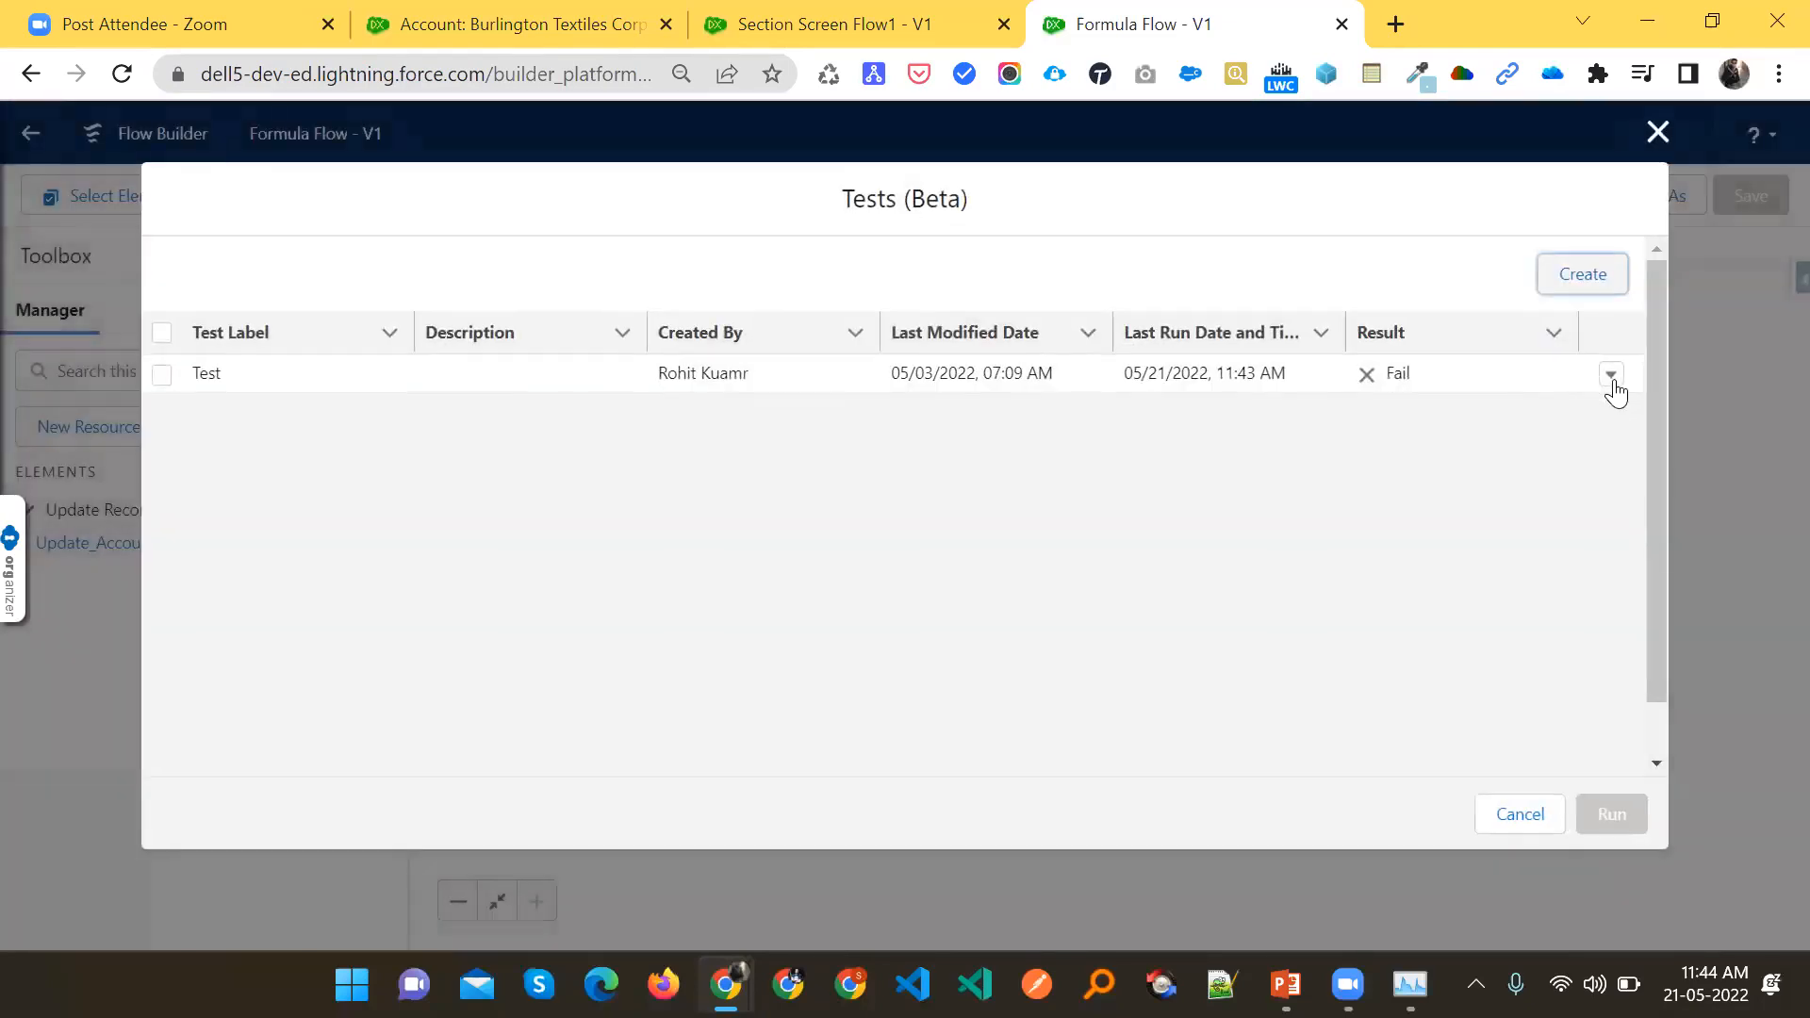
left_click(1610, 375)
left_click(1496, 318)
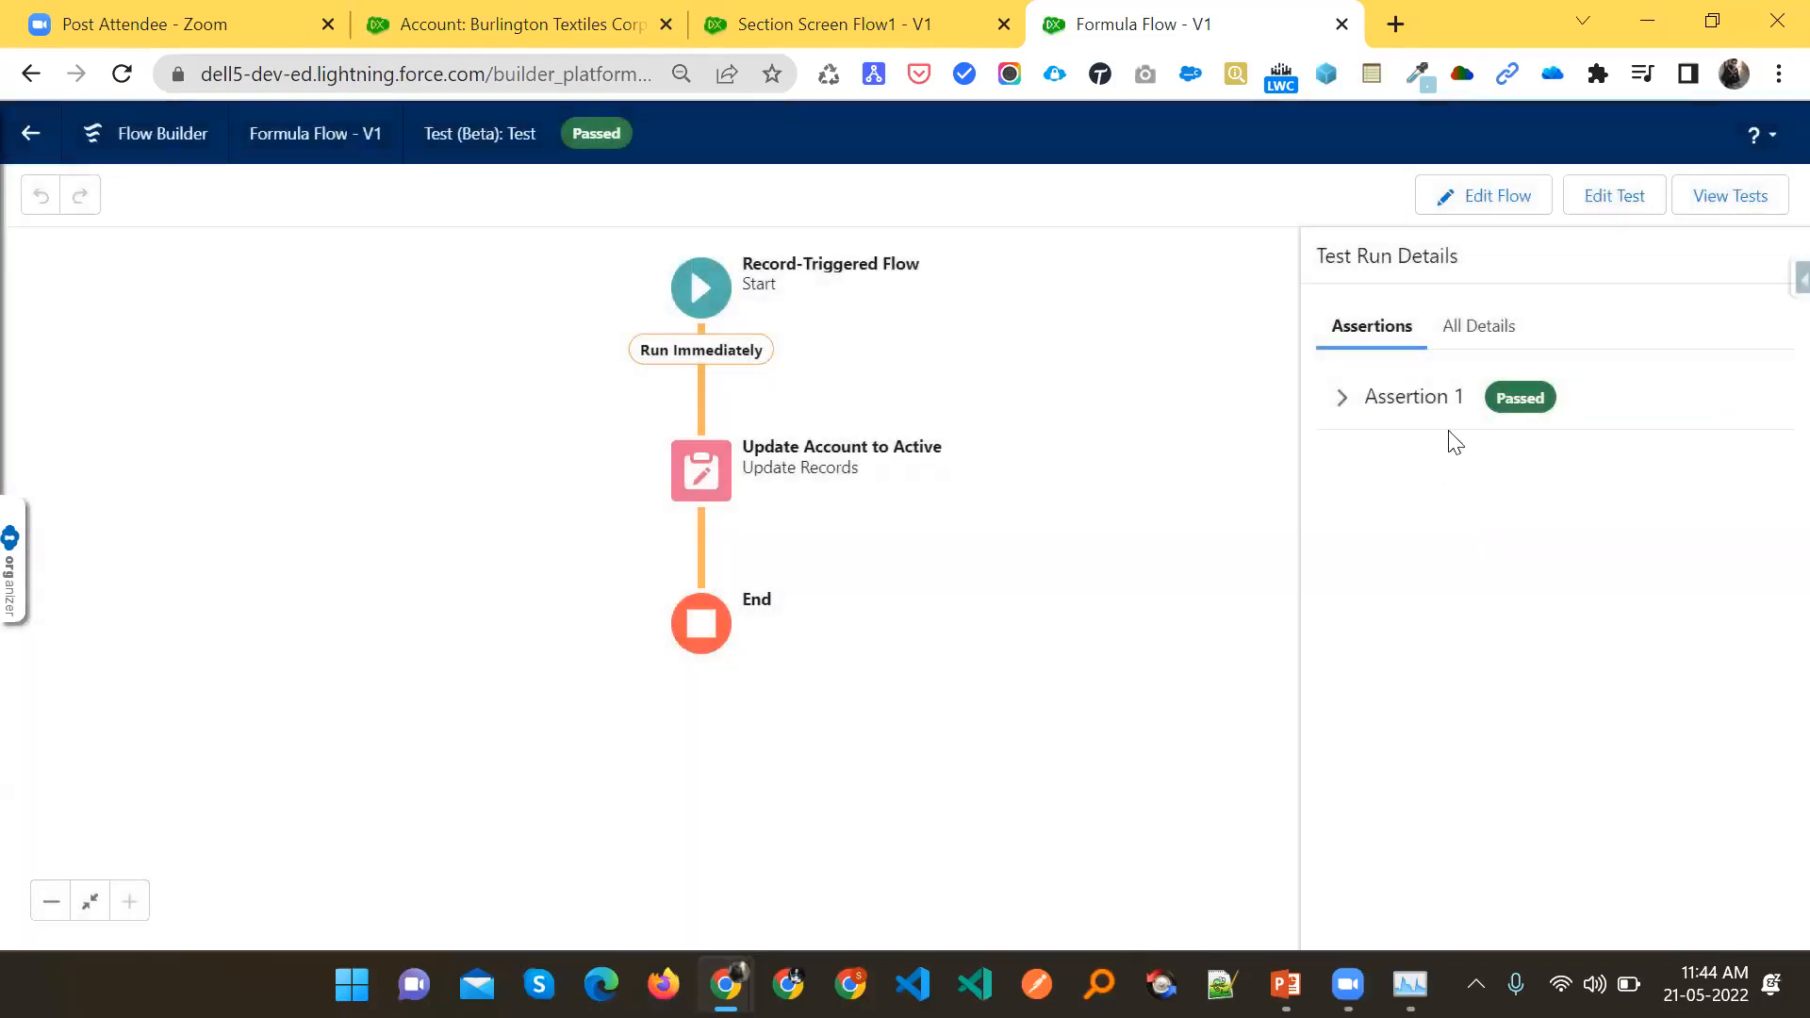
Expand Assertion 1 in the test run details and examine its condition and condition evaluation
left_click(1414, 397)
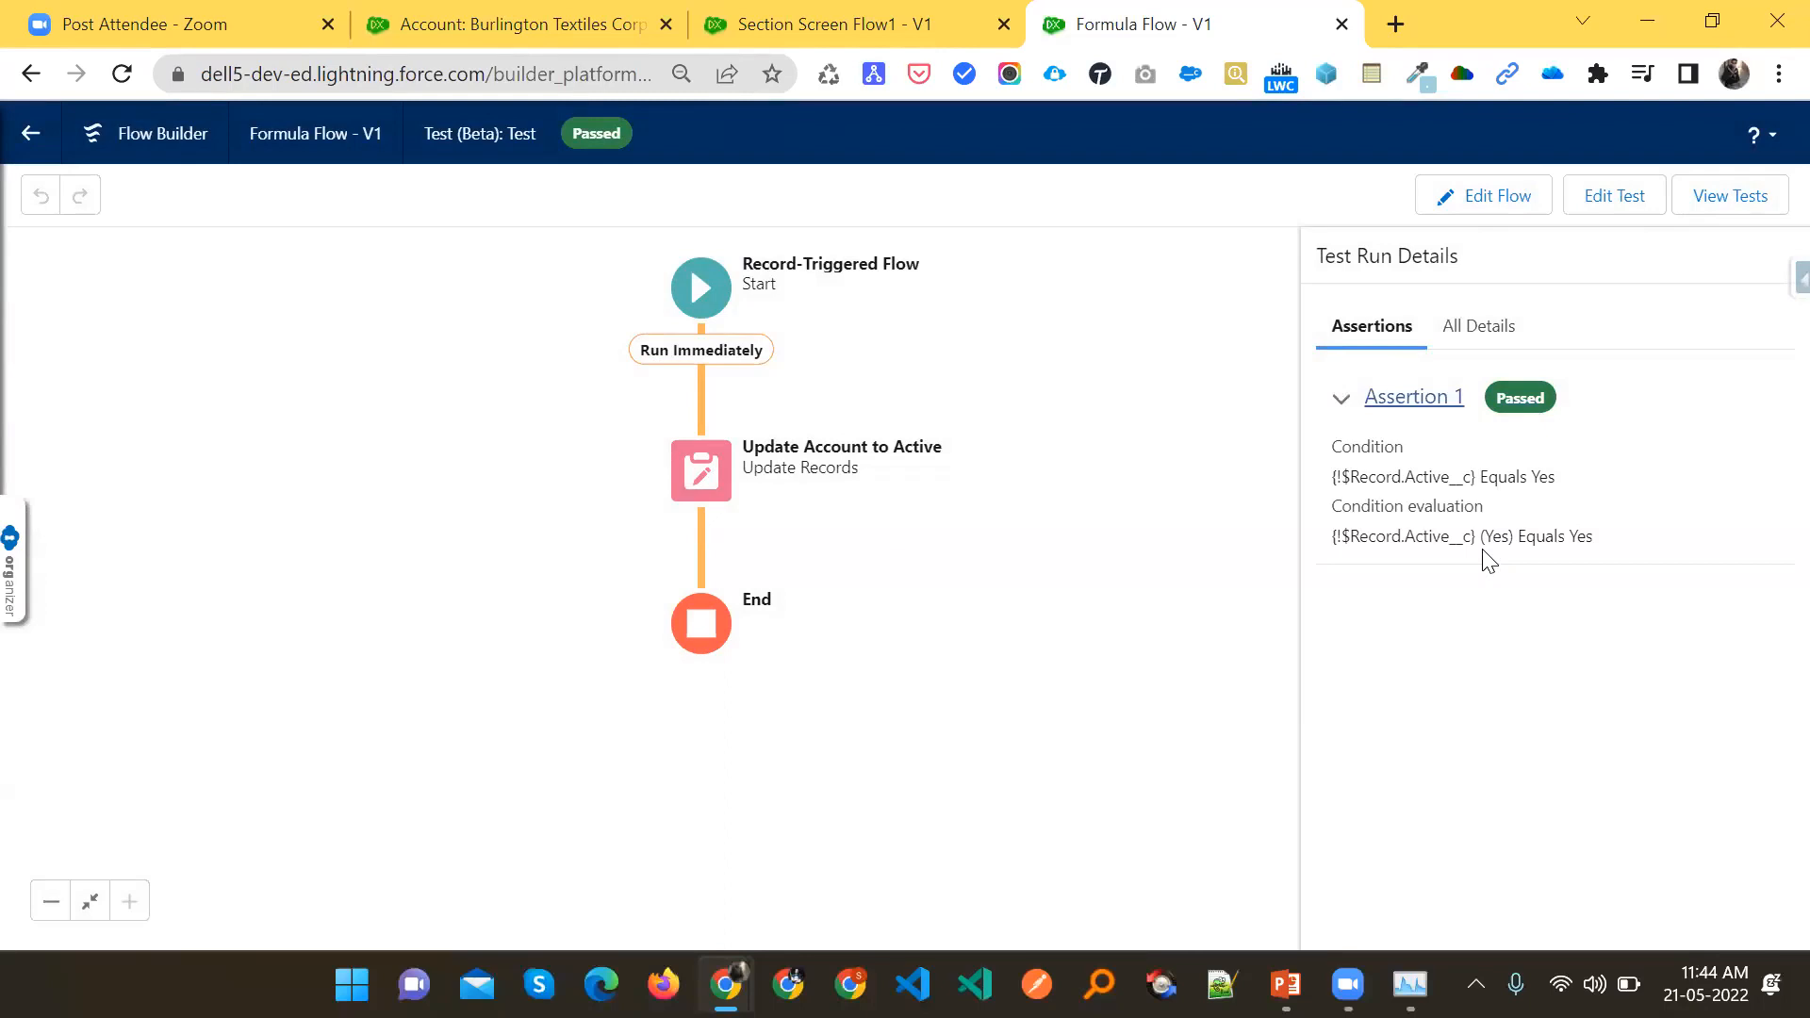
left_click_drag(1491, 533, 1508, 534)
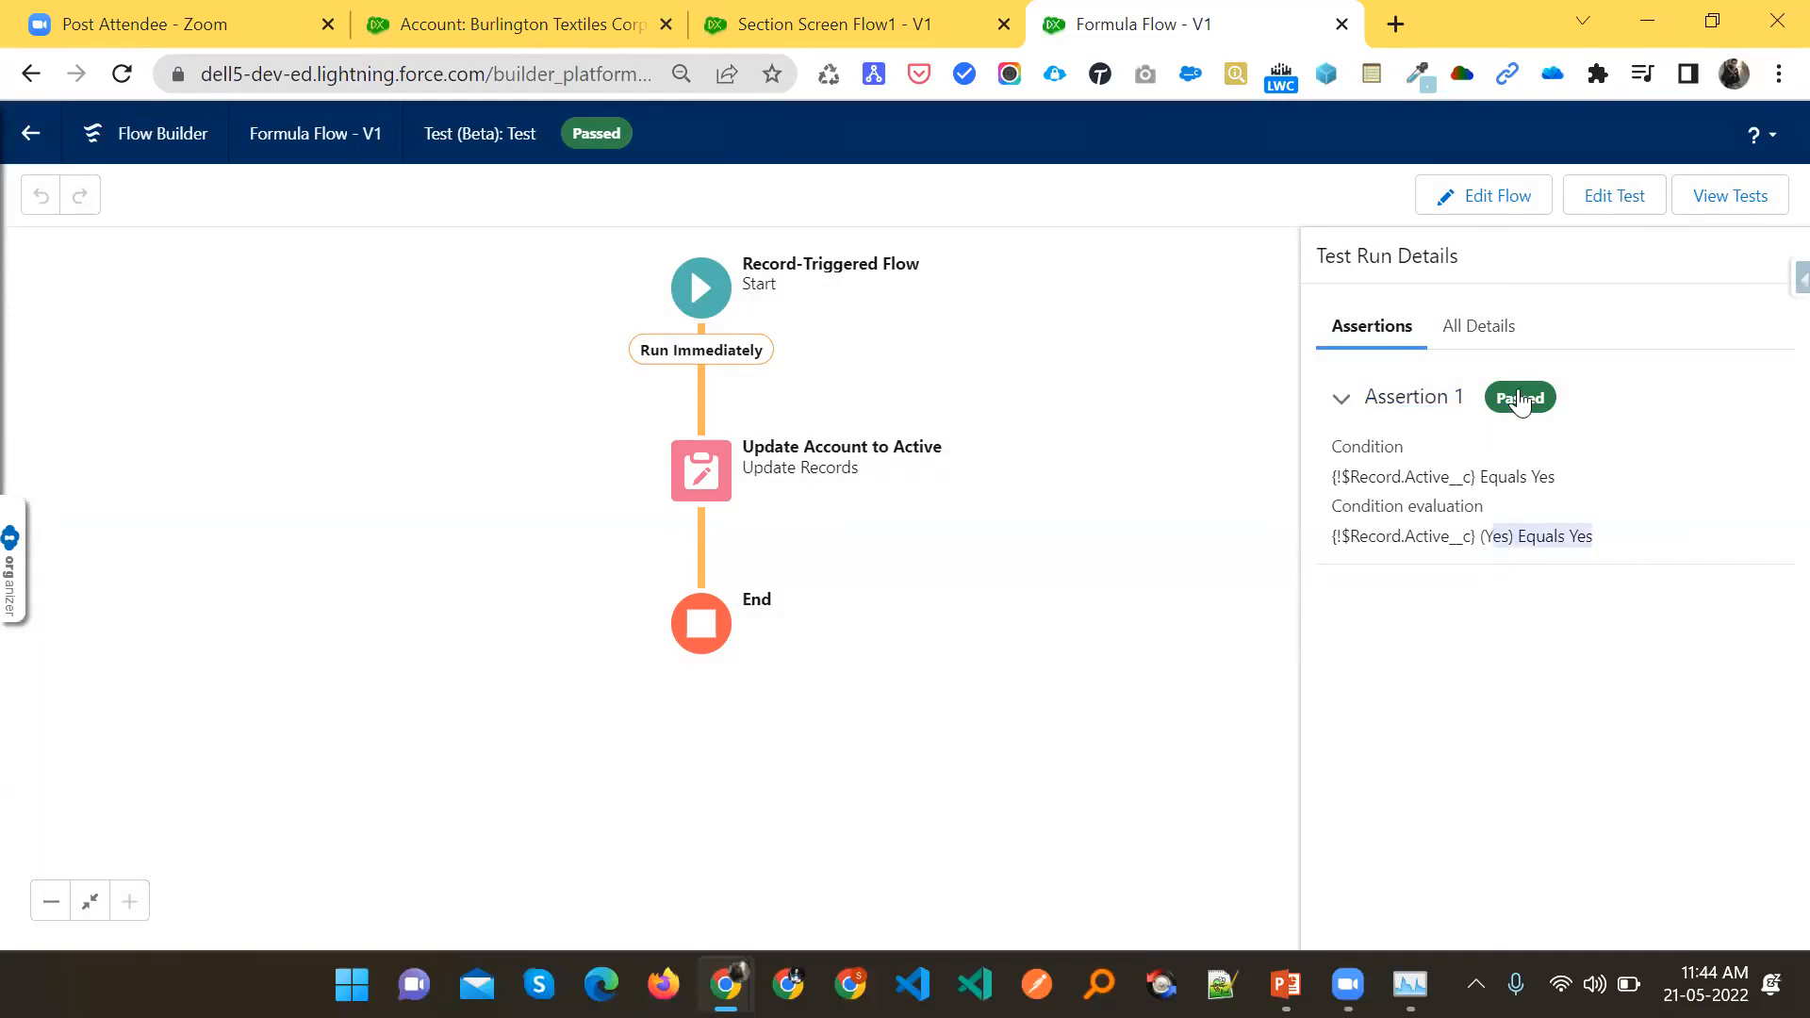
left_click_drag(1483, 506, 1331, 503)
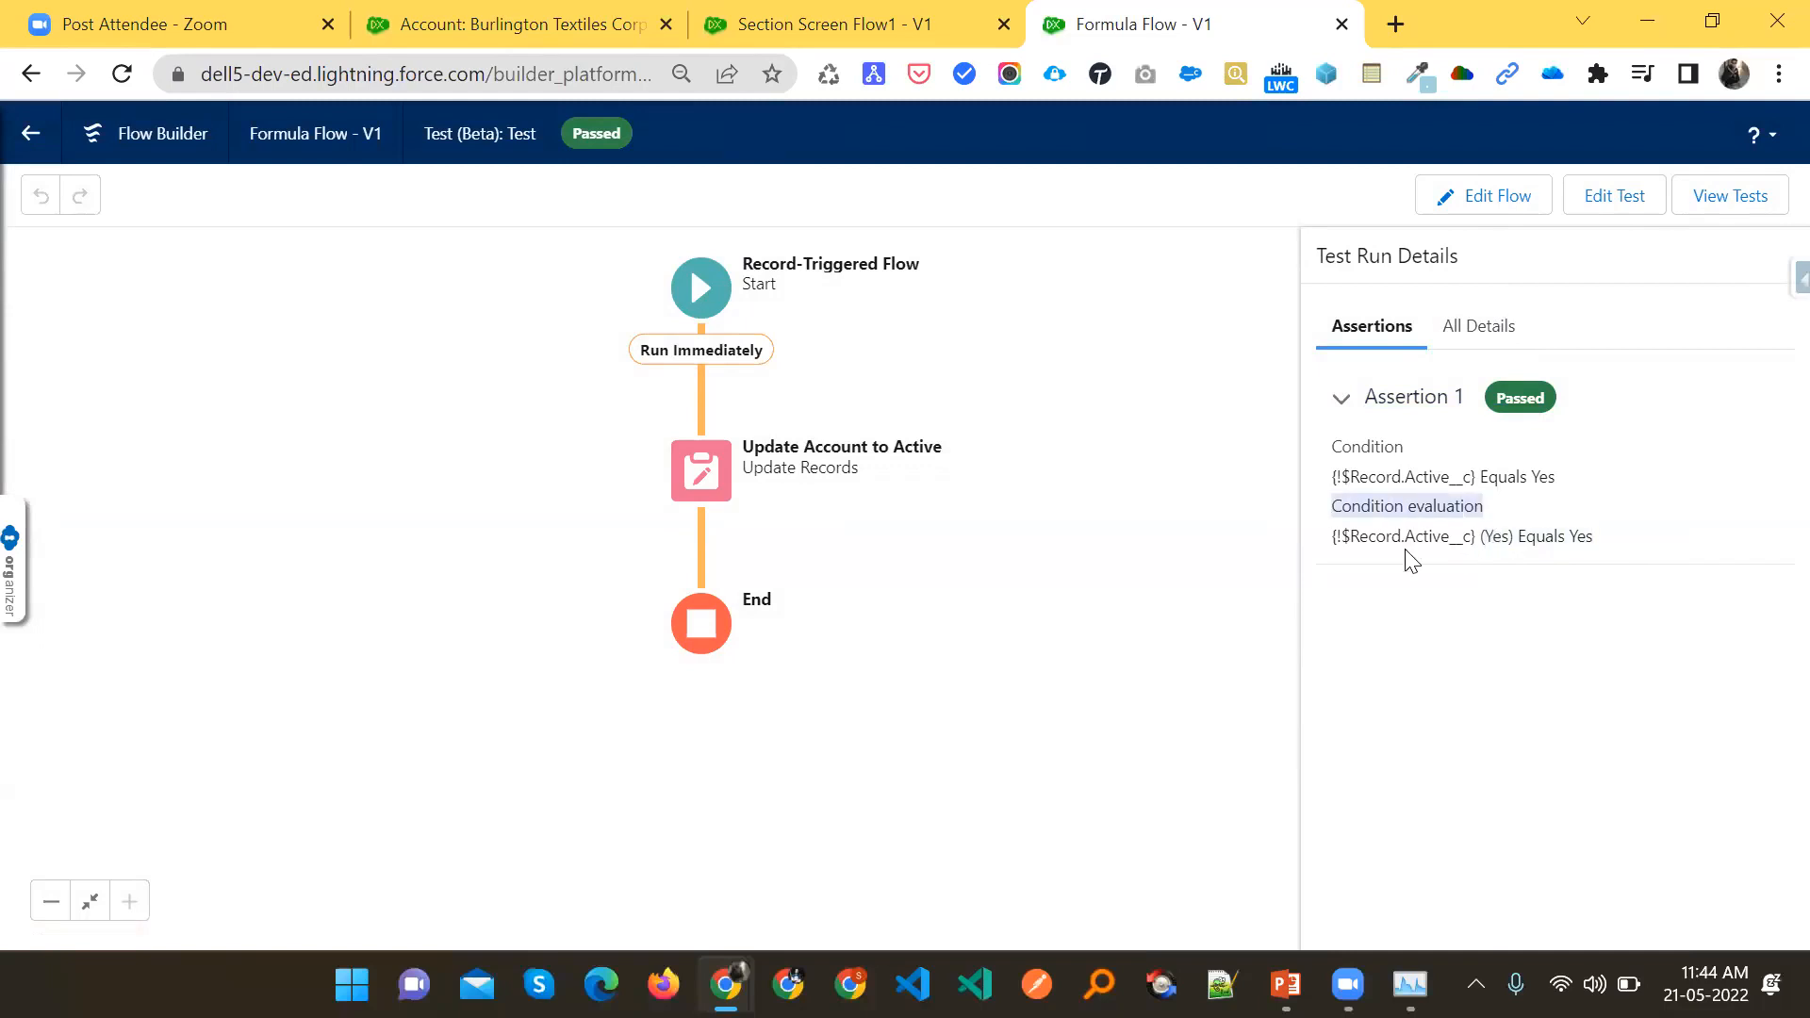
Return to editing the flow and open the assertions of the existing test
left_click(1494, 209)
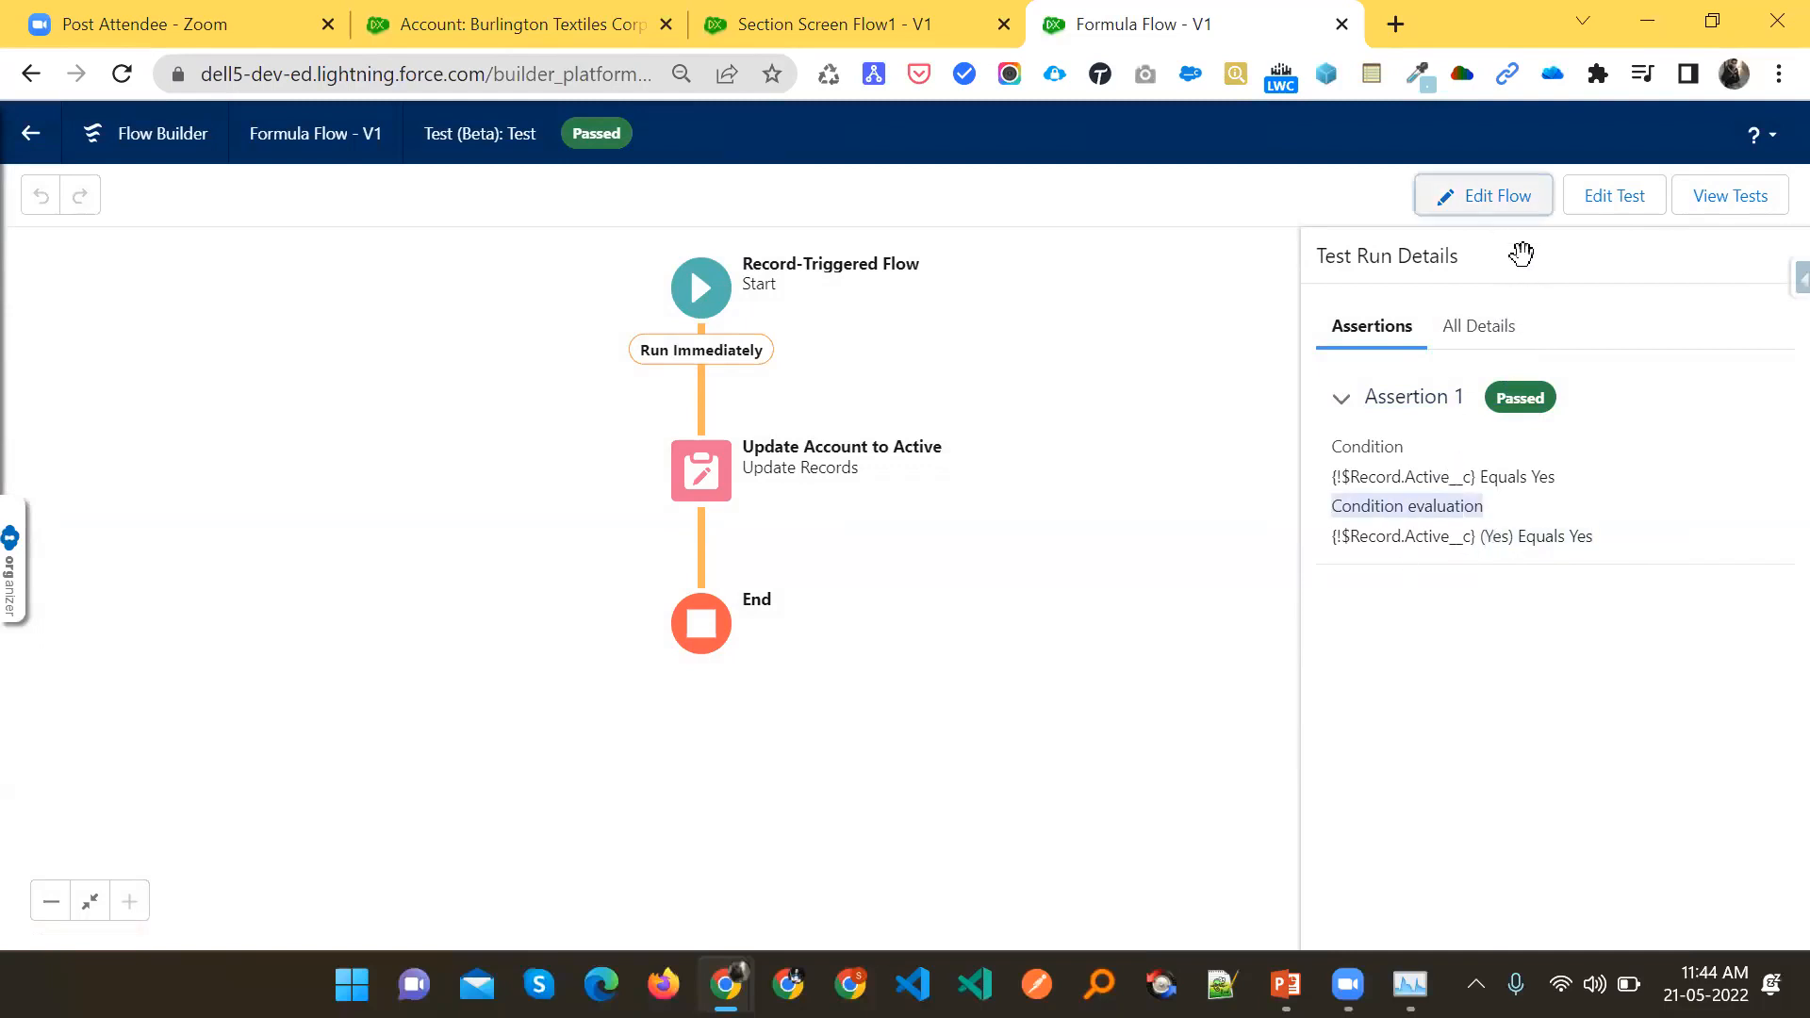
left_click(1417, 213)
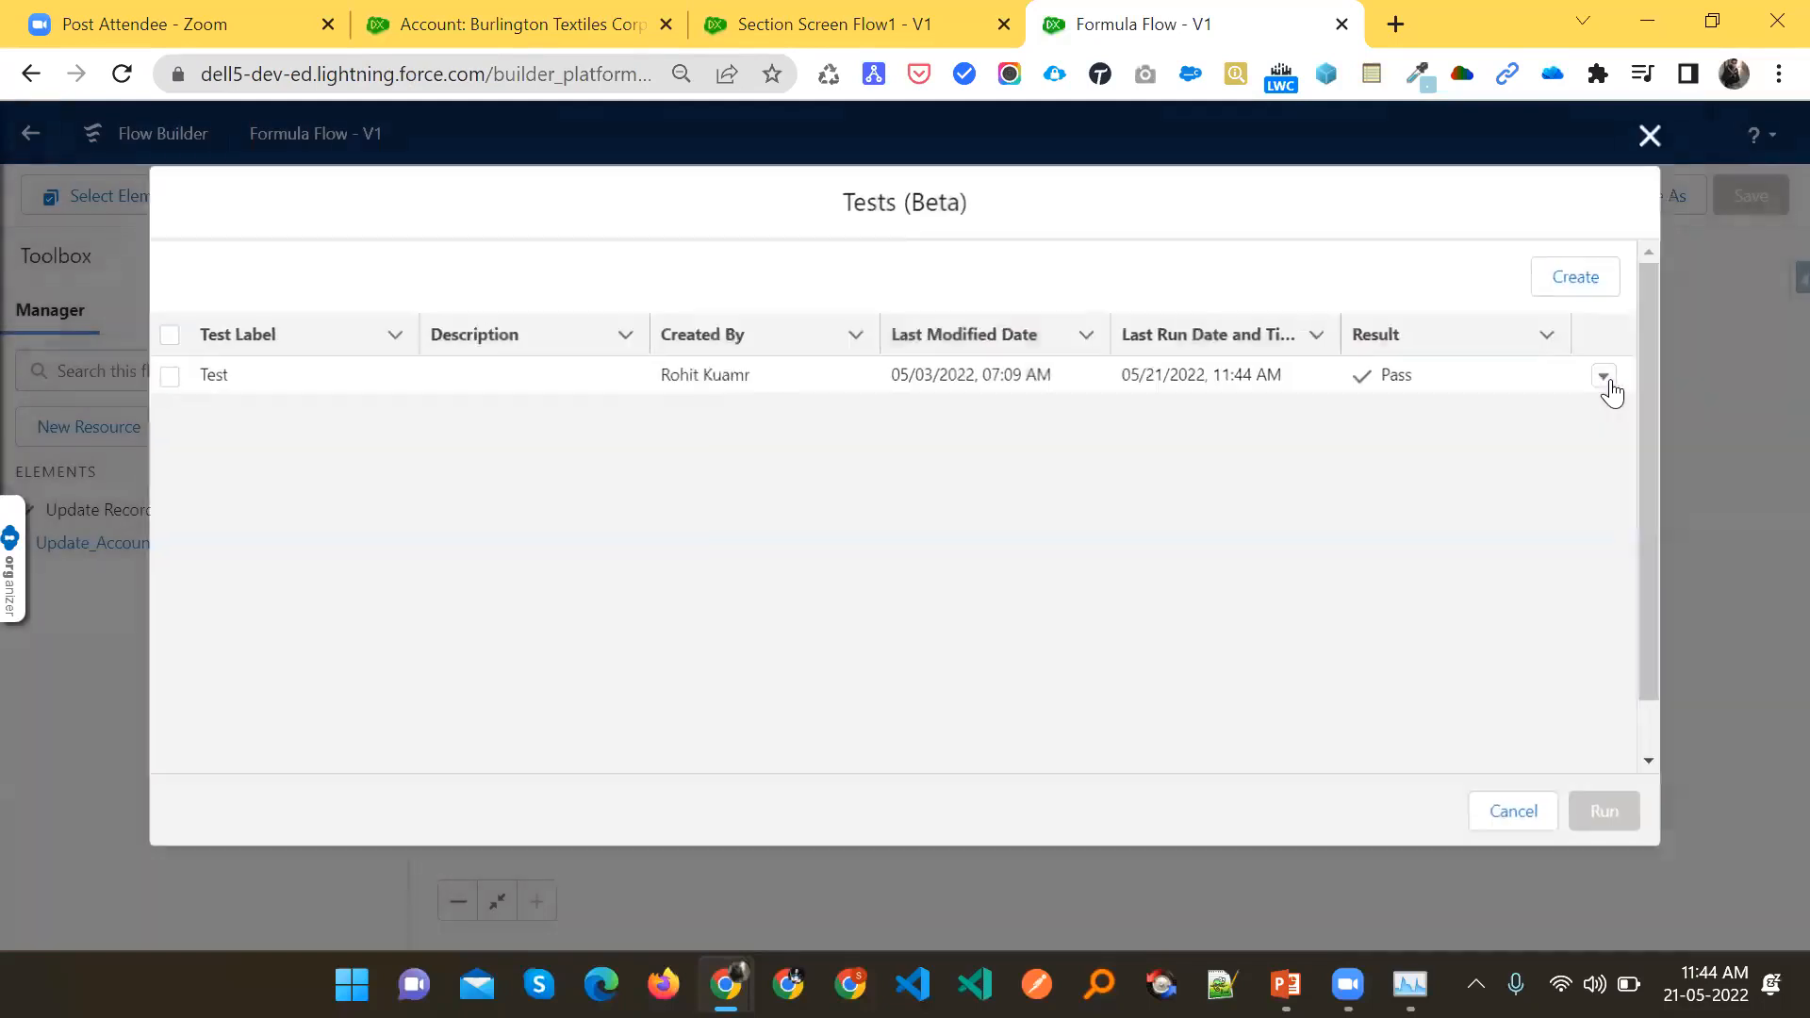
left_click(1605, 378)
key("Down")
key("Return")
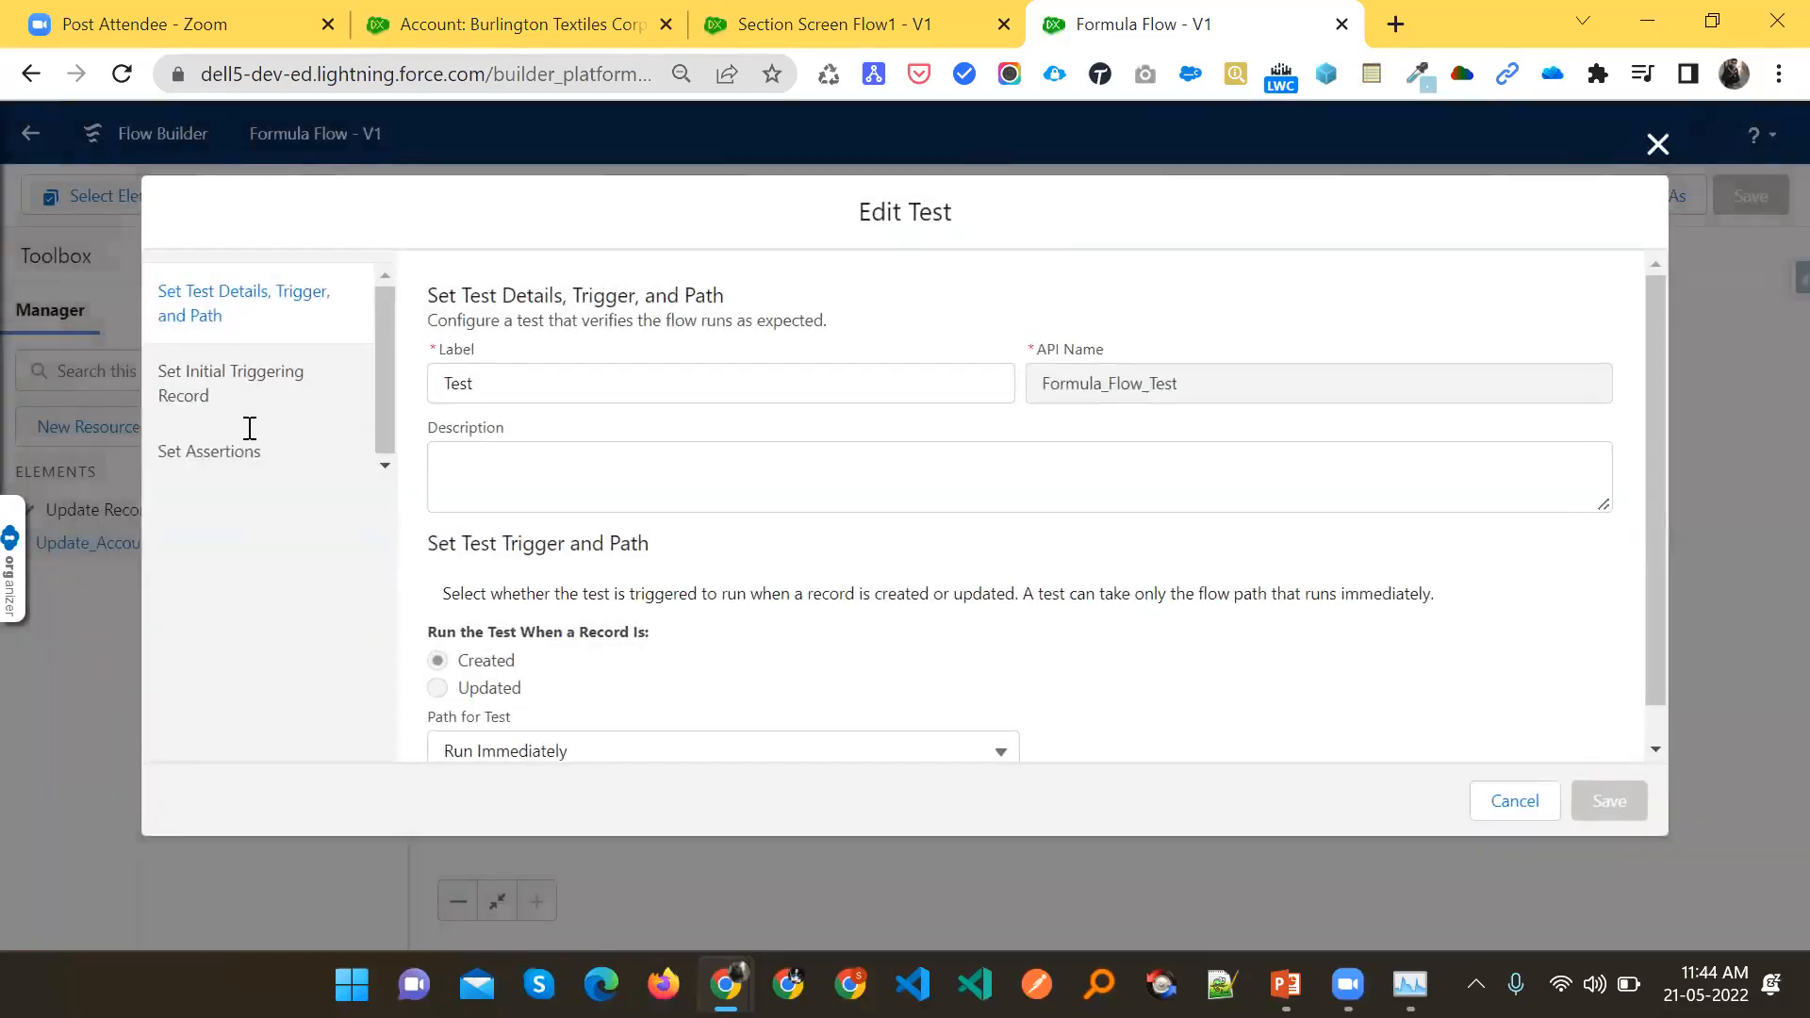
left_click(250, 445)
Review the custom failure message of Assertion 1 and close the test without changing it
left_click(561, 556)
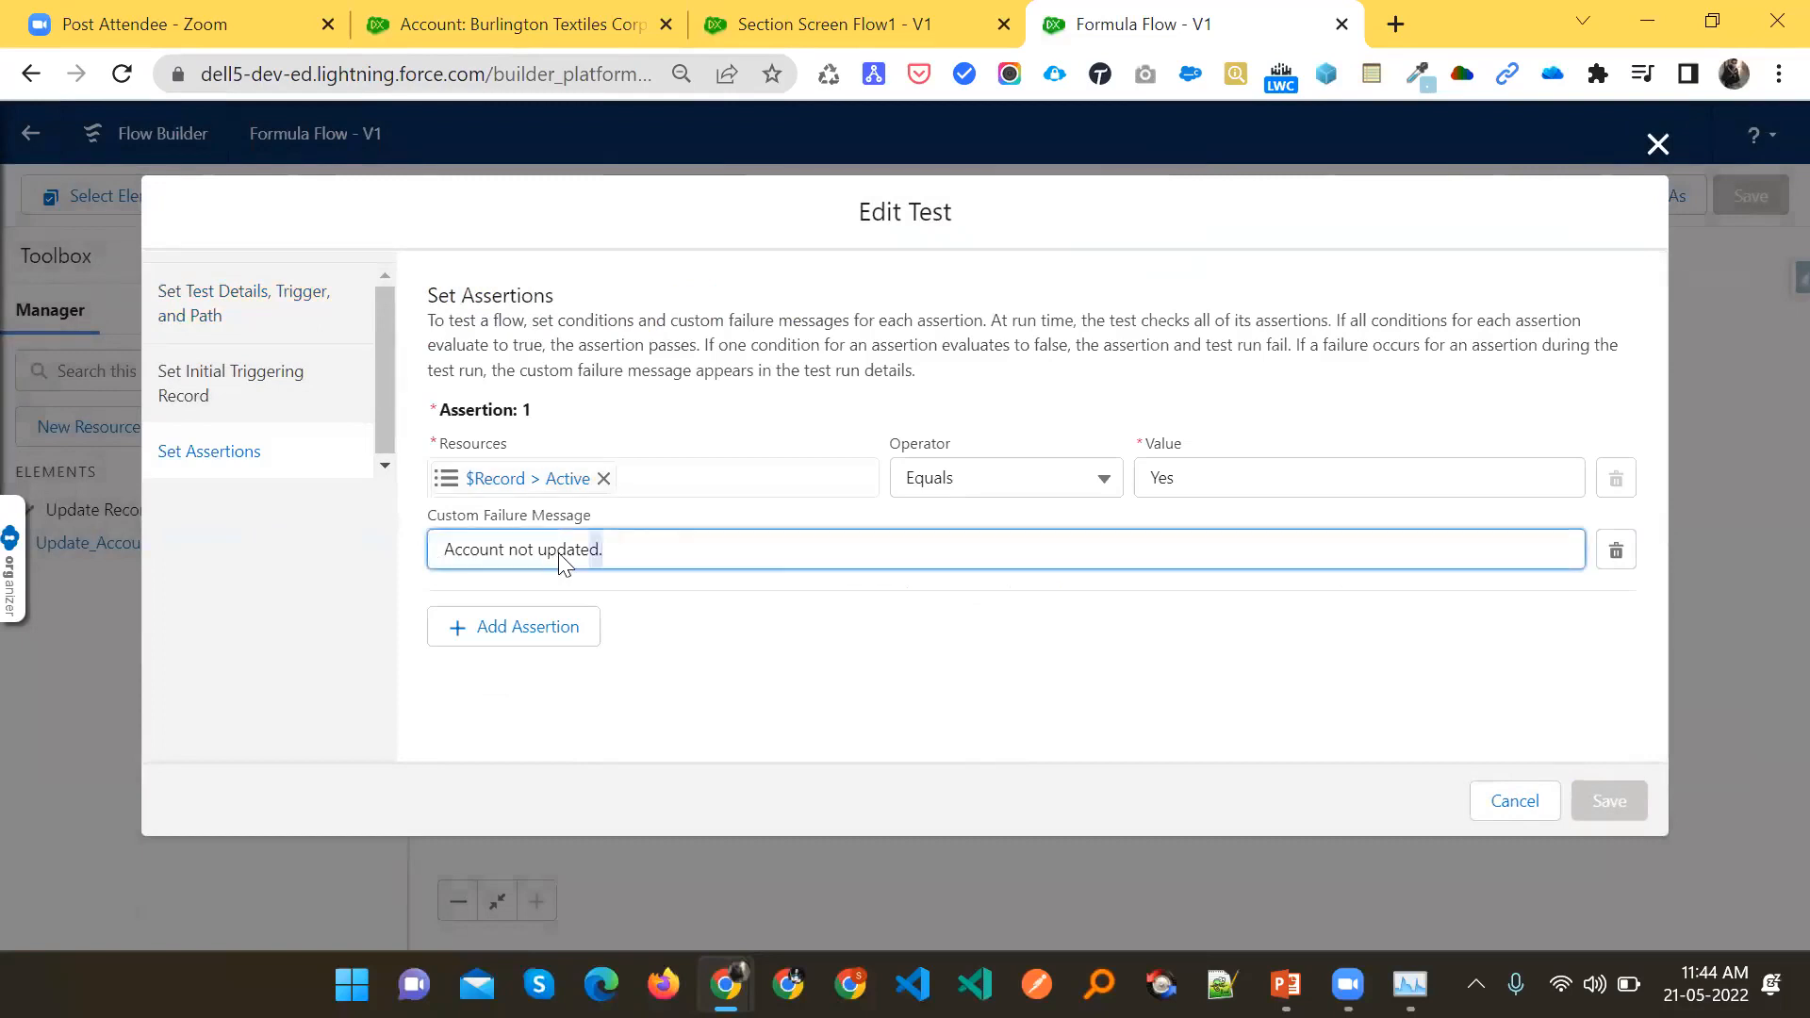
key("ctrl+a")
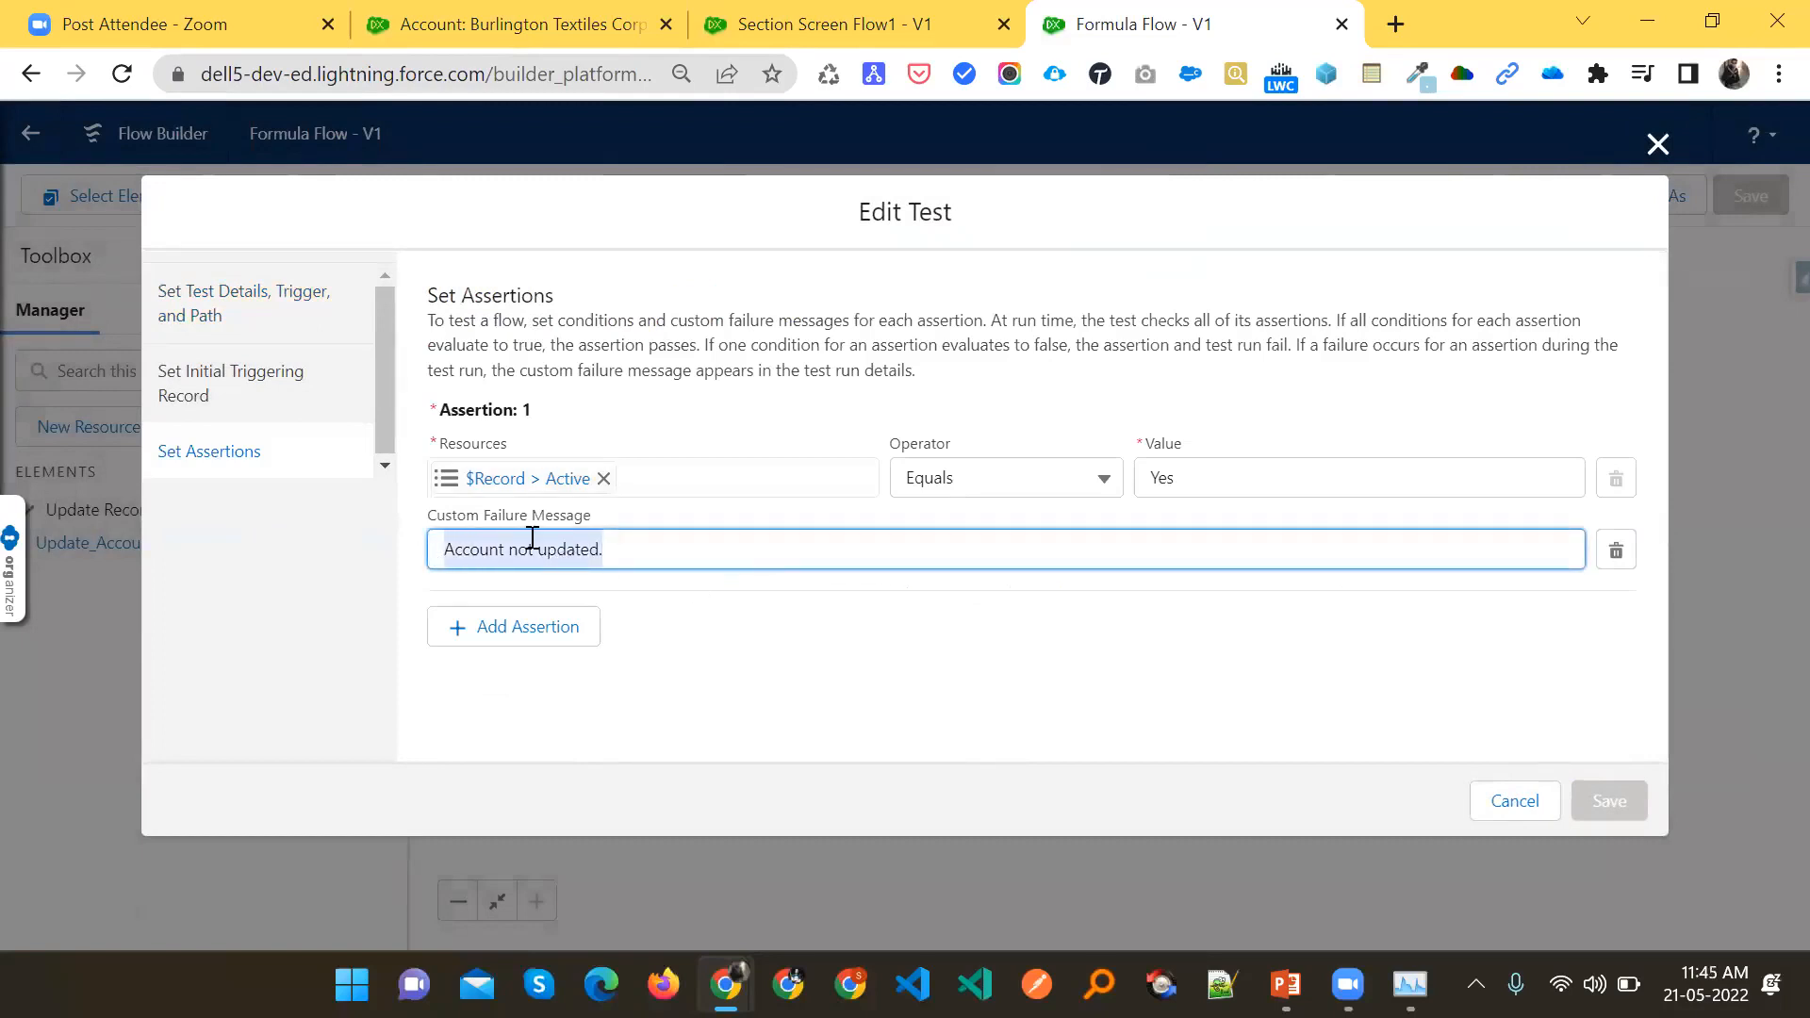
left_click_drag(666, 581, 628, 548)
left_click(633, 552)
key("ctrl+a")
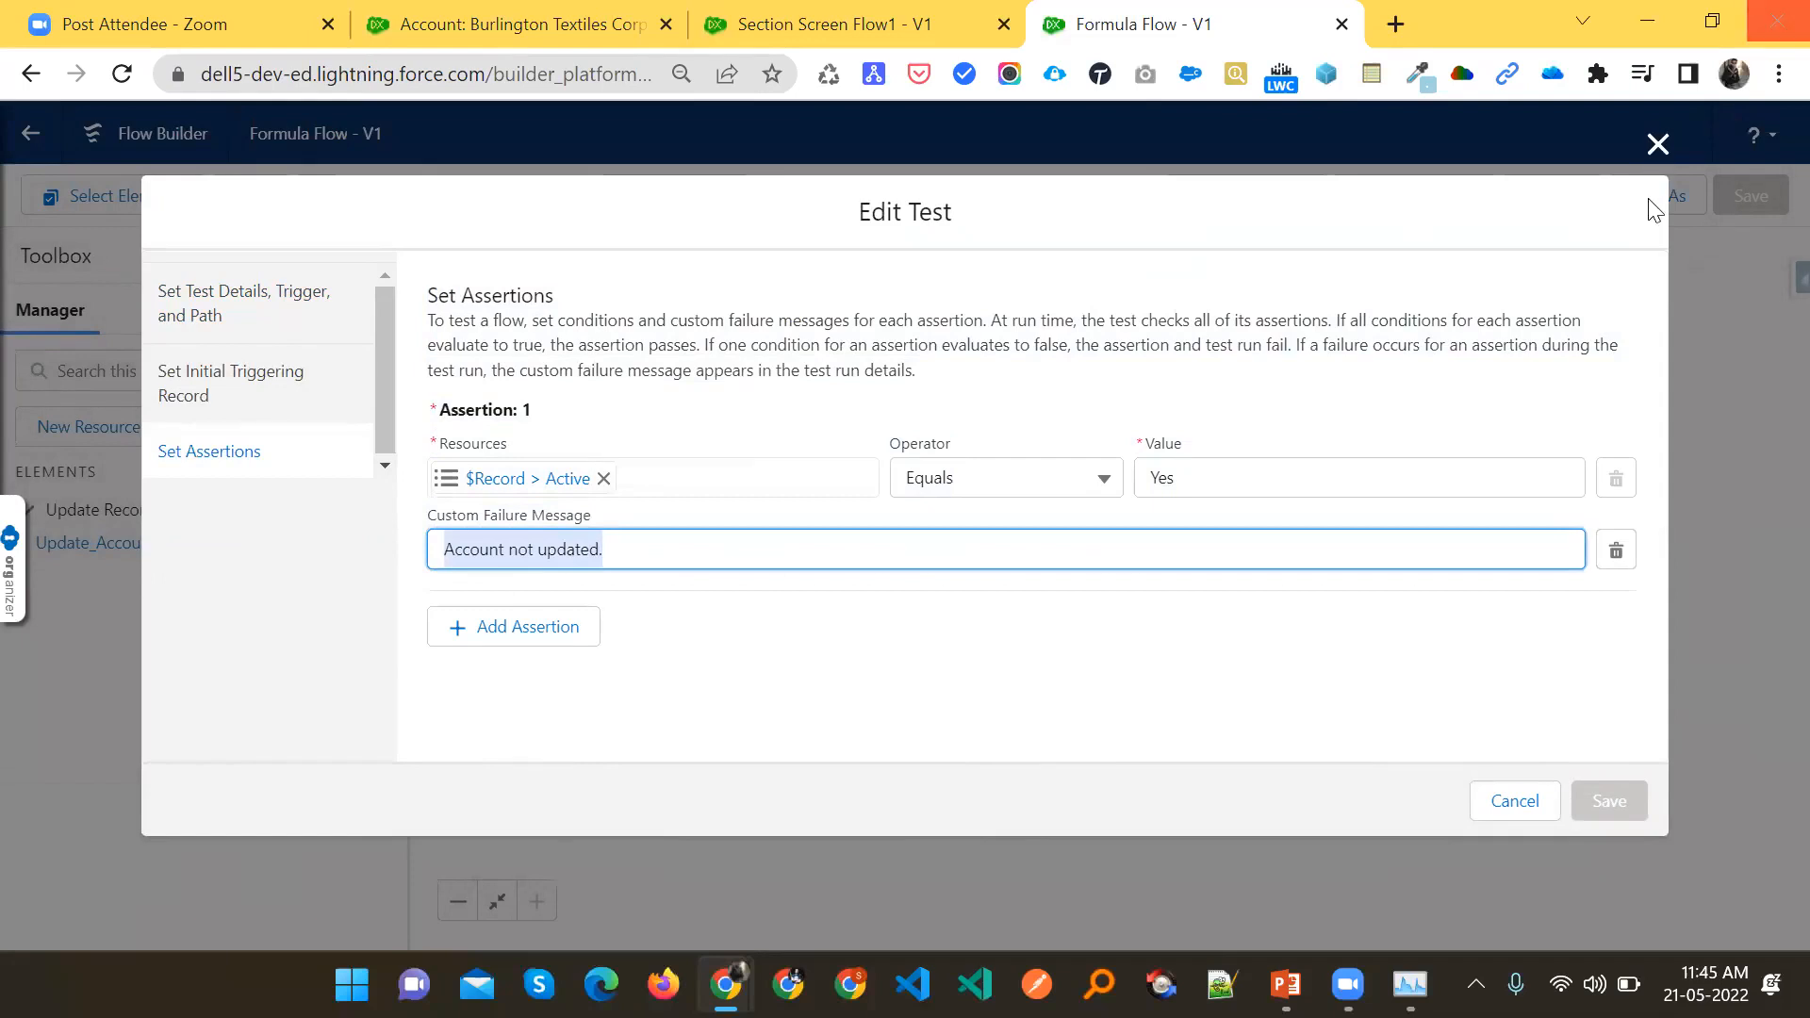
left_click(1657, 144)
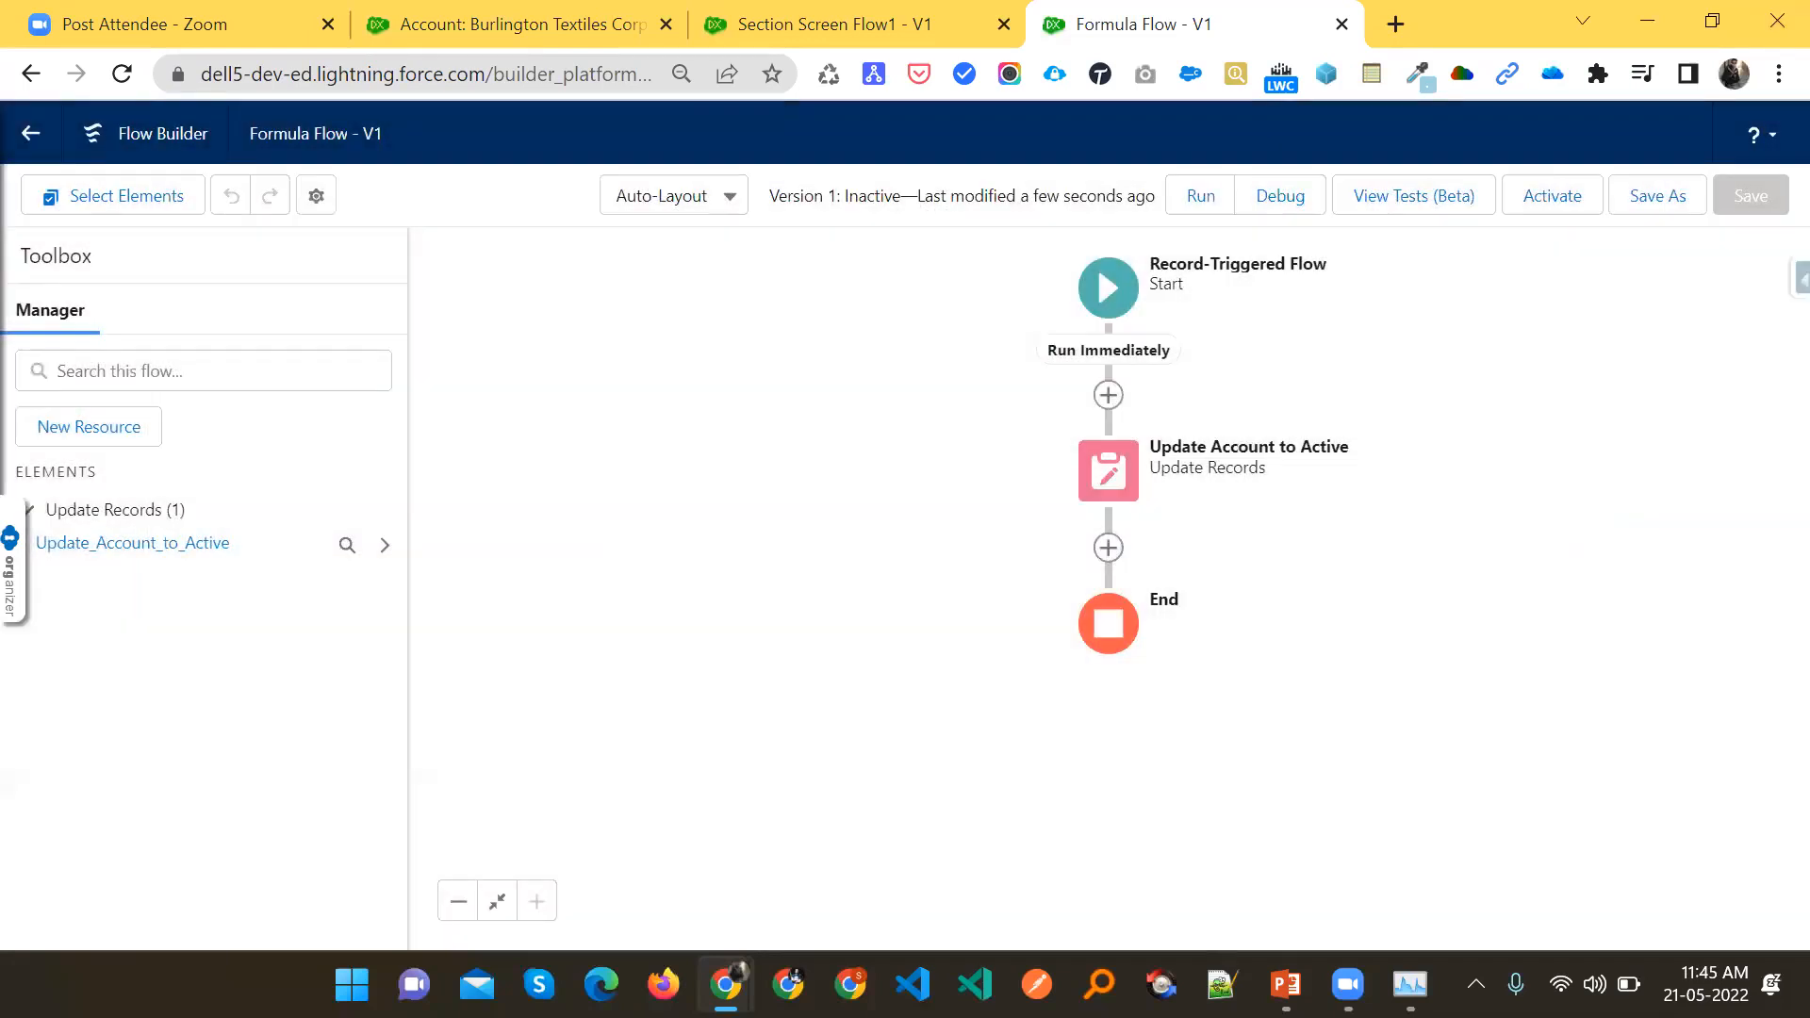
Switch to the PowerPoint slide show to check the agenda, and return to the browser
left_click(1285, 984)
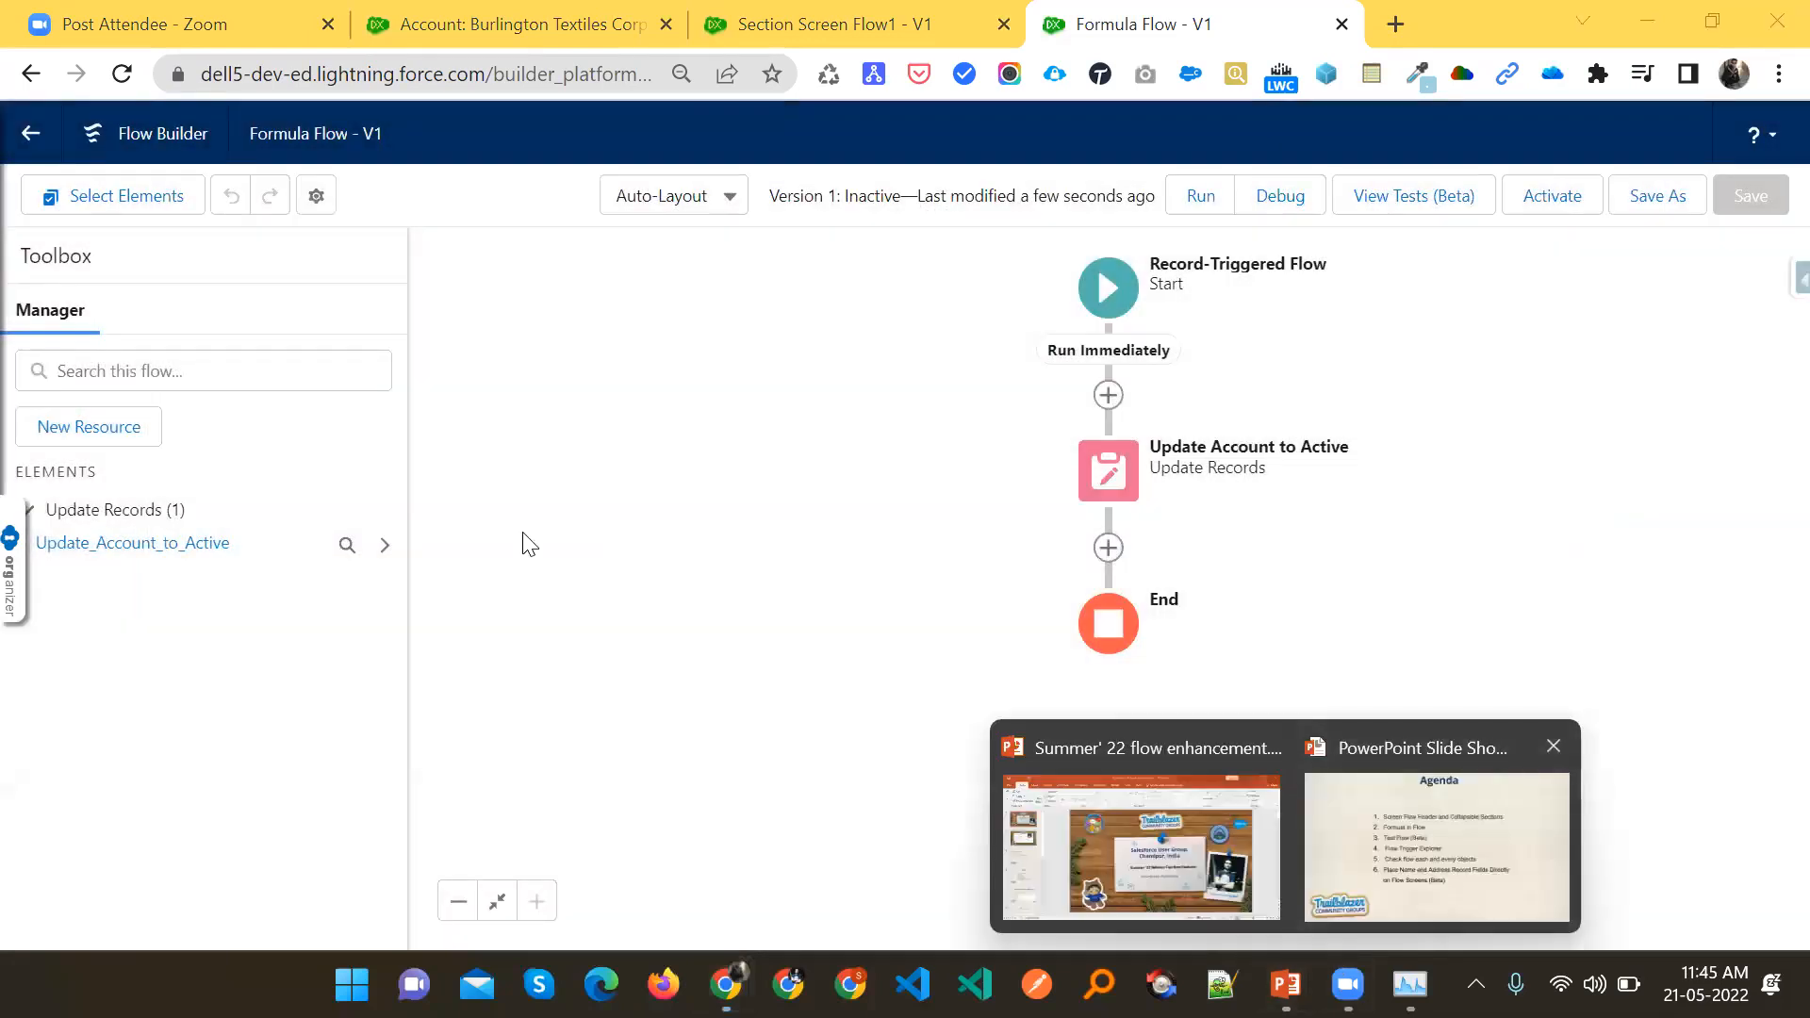
left_click(1431, 840)
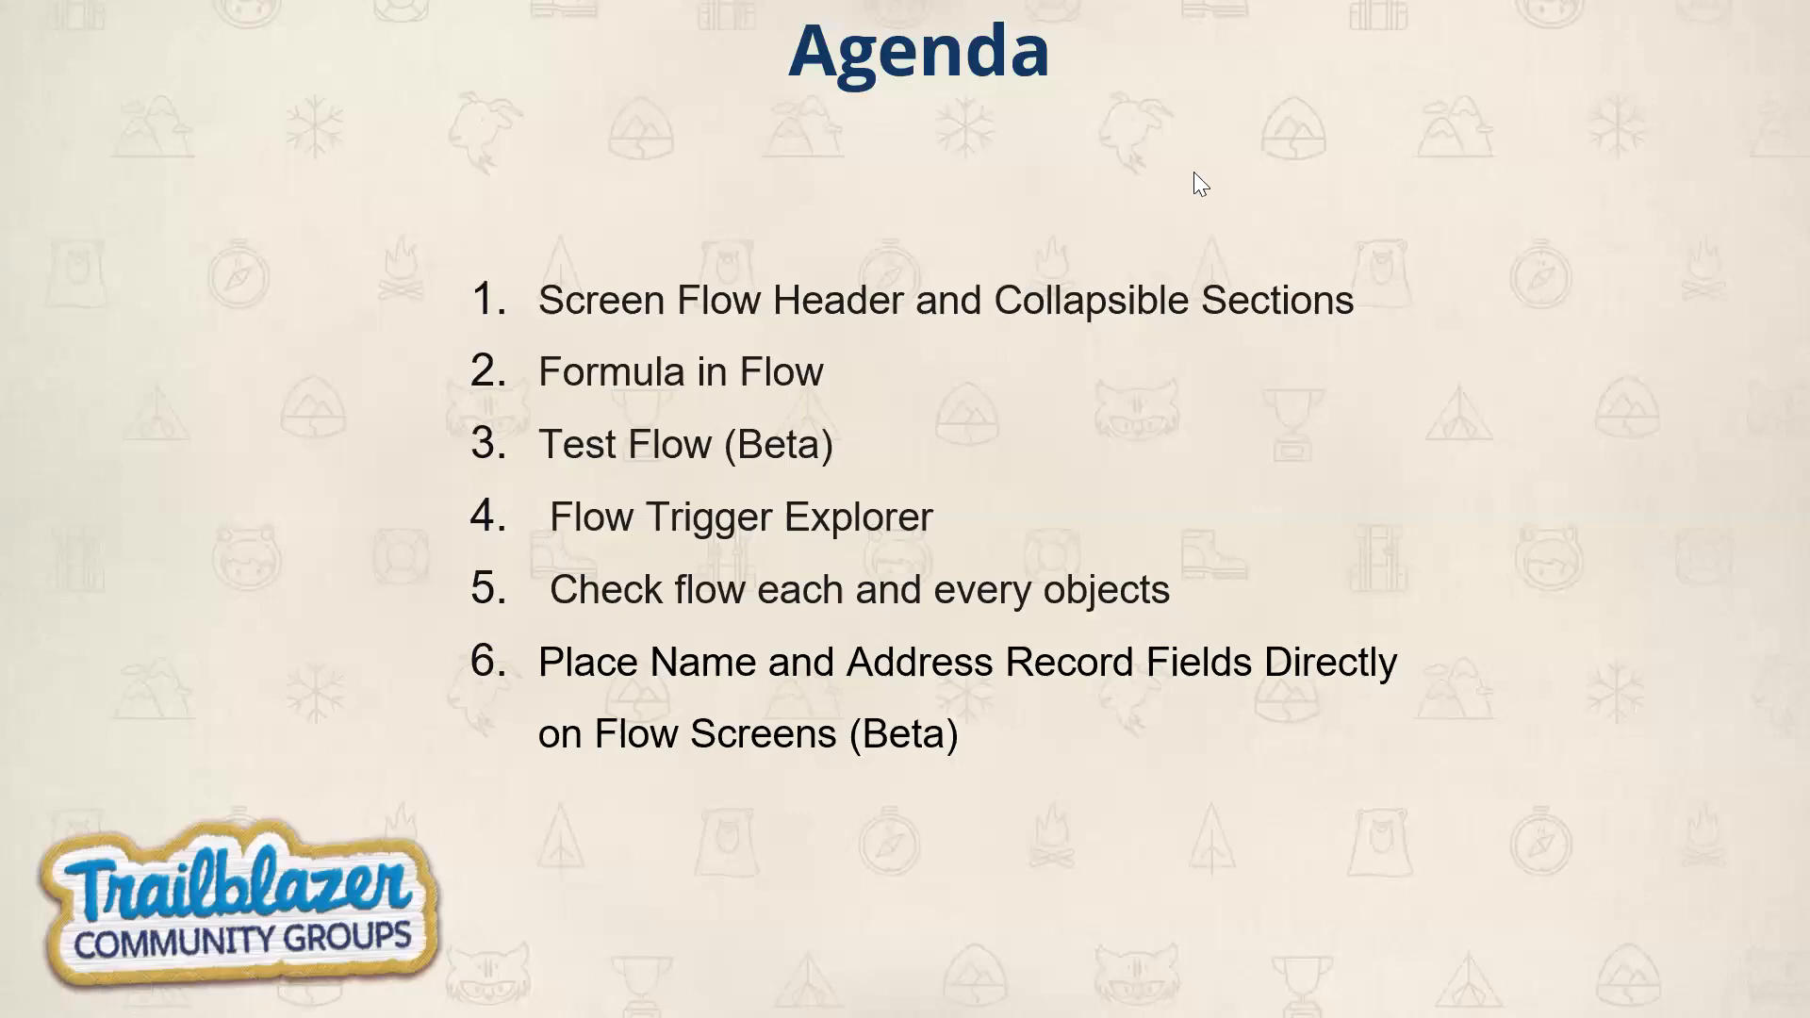
key("alt+Tab")
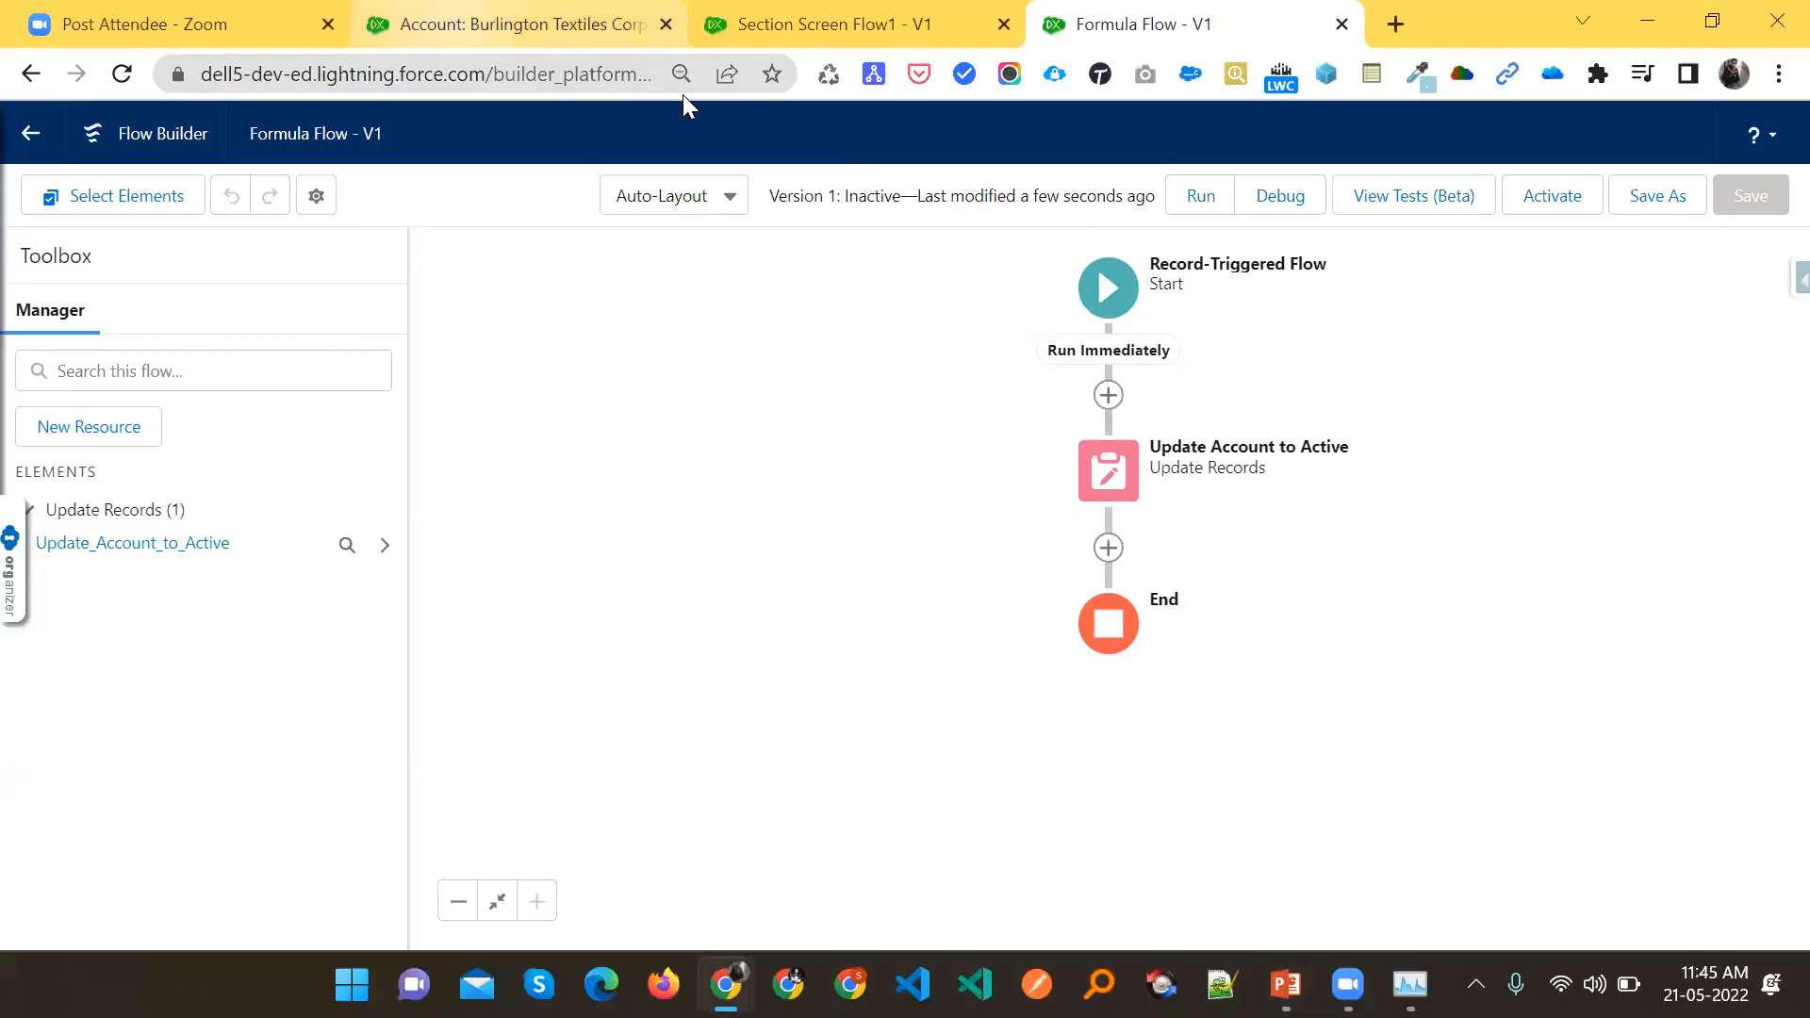
Switch the Burlington Textiles account page to Lightning Experience and open Setup
left_click(509, 23)
scroll(1250, 179, "up", 8)
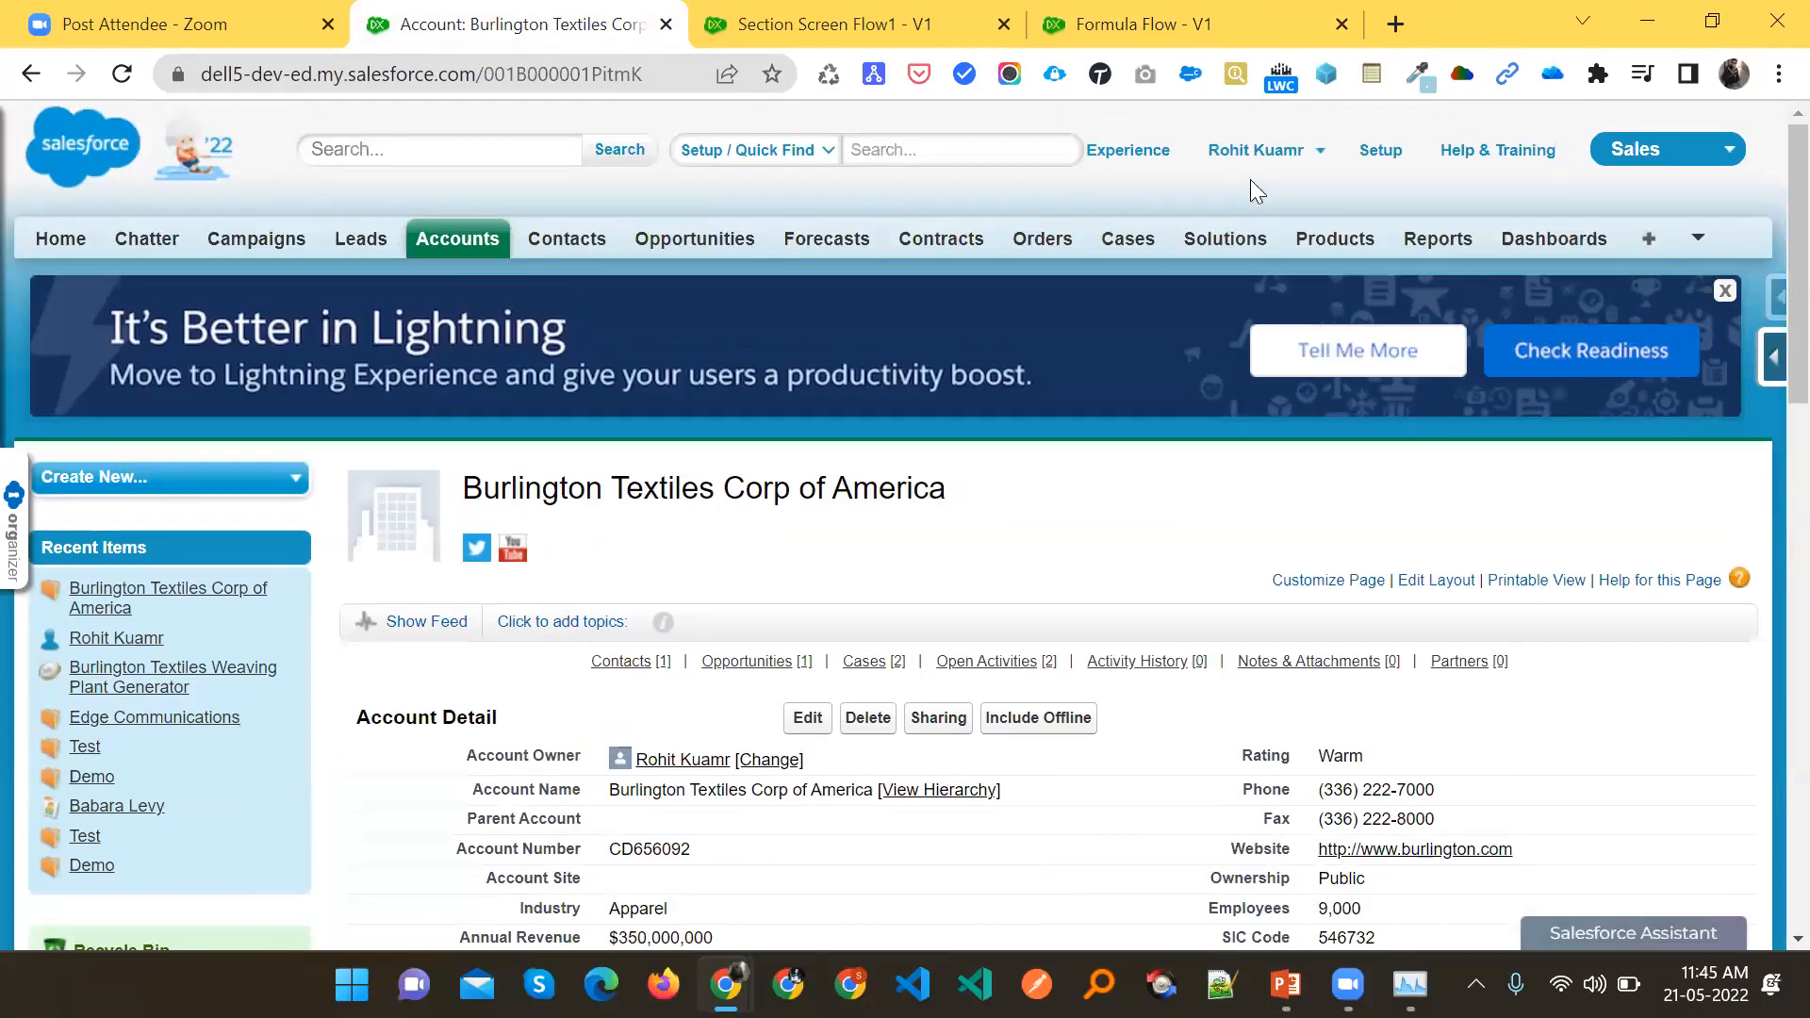
left_click(1115, 162)
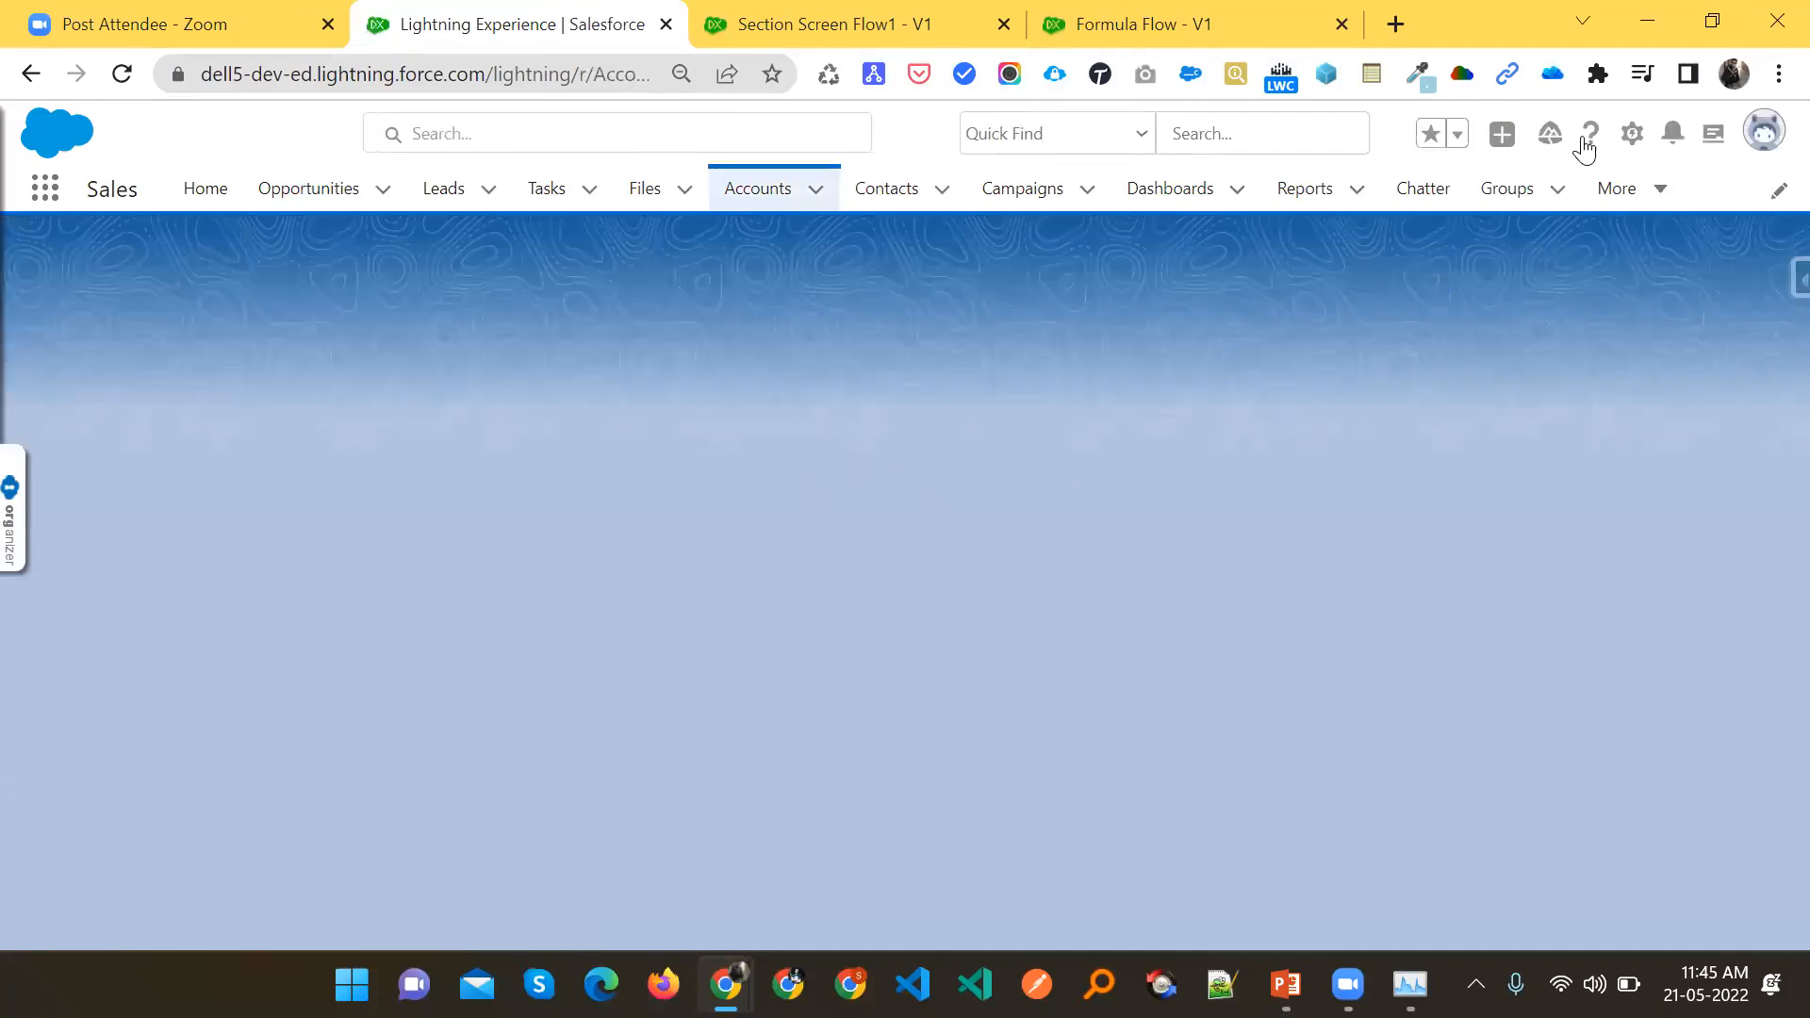
left_click(1631, 134)
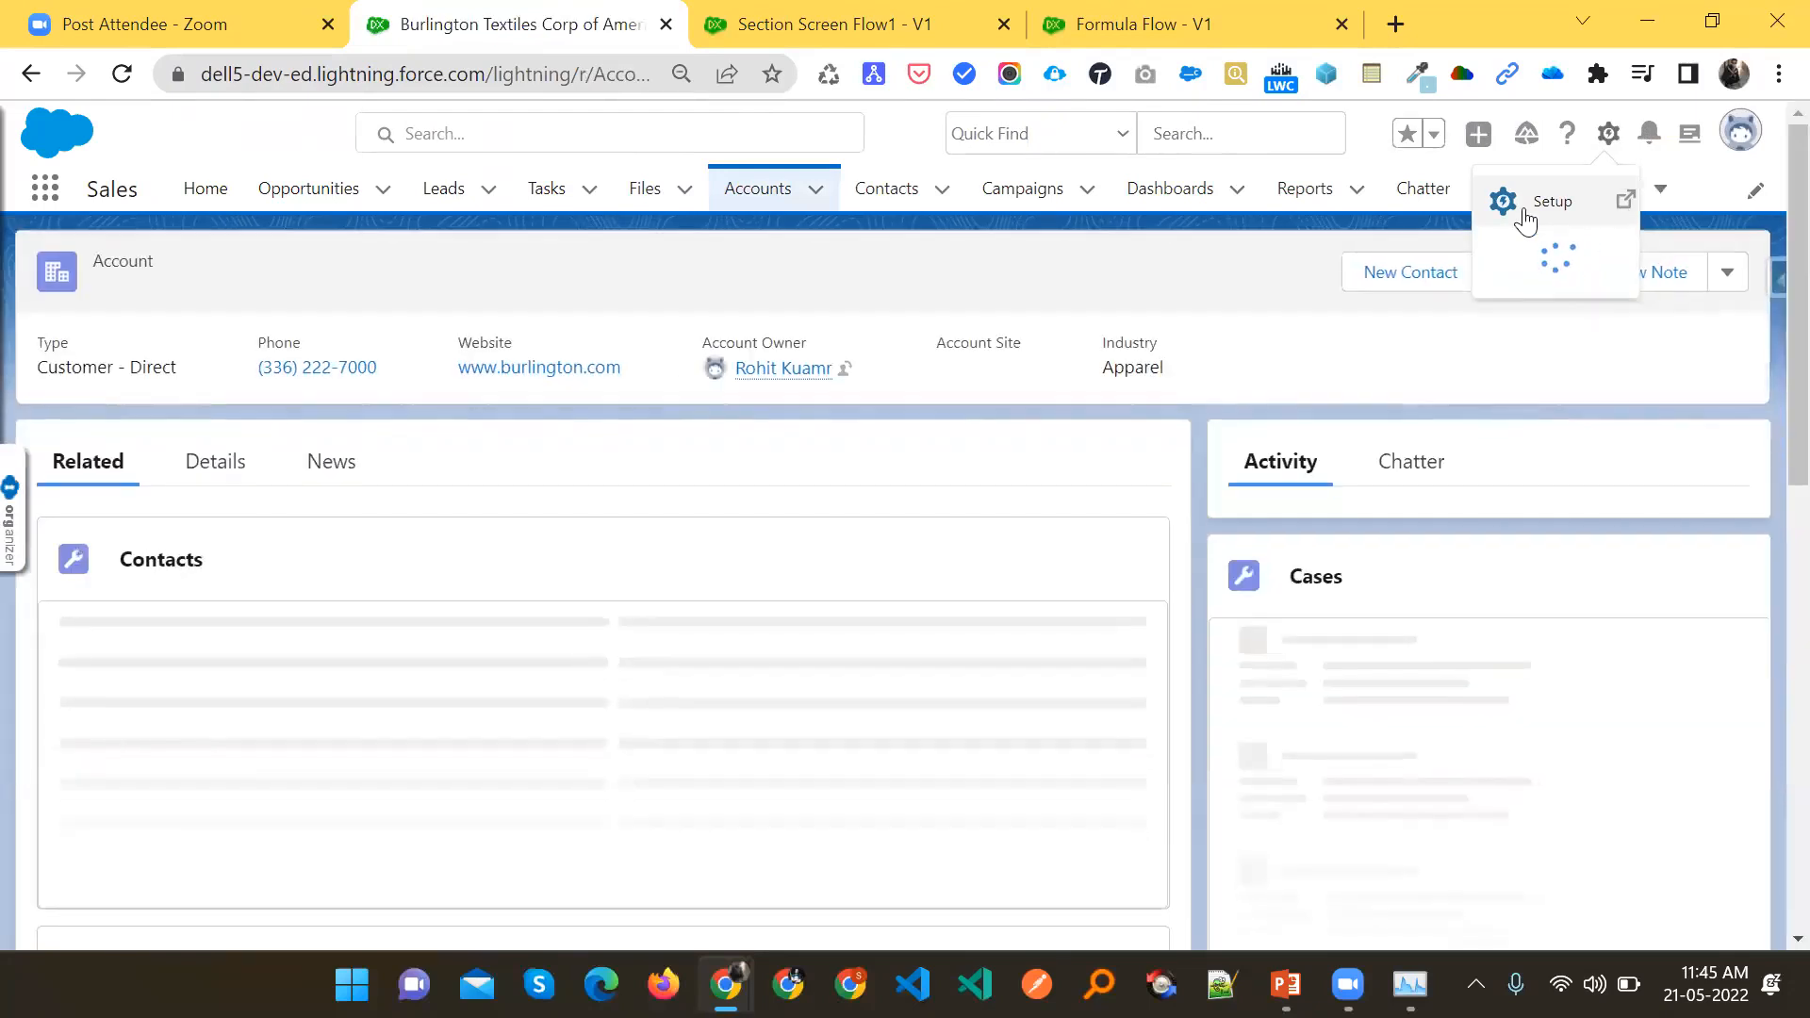
left_click(1526, 217)
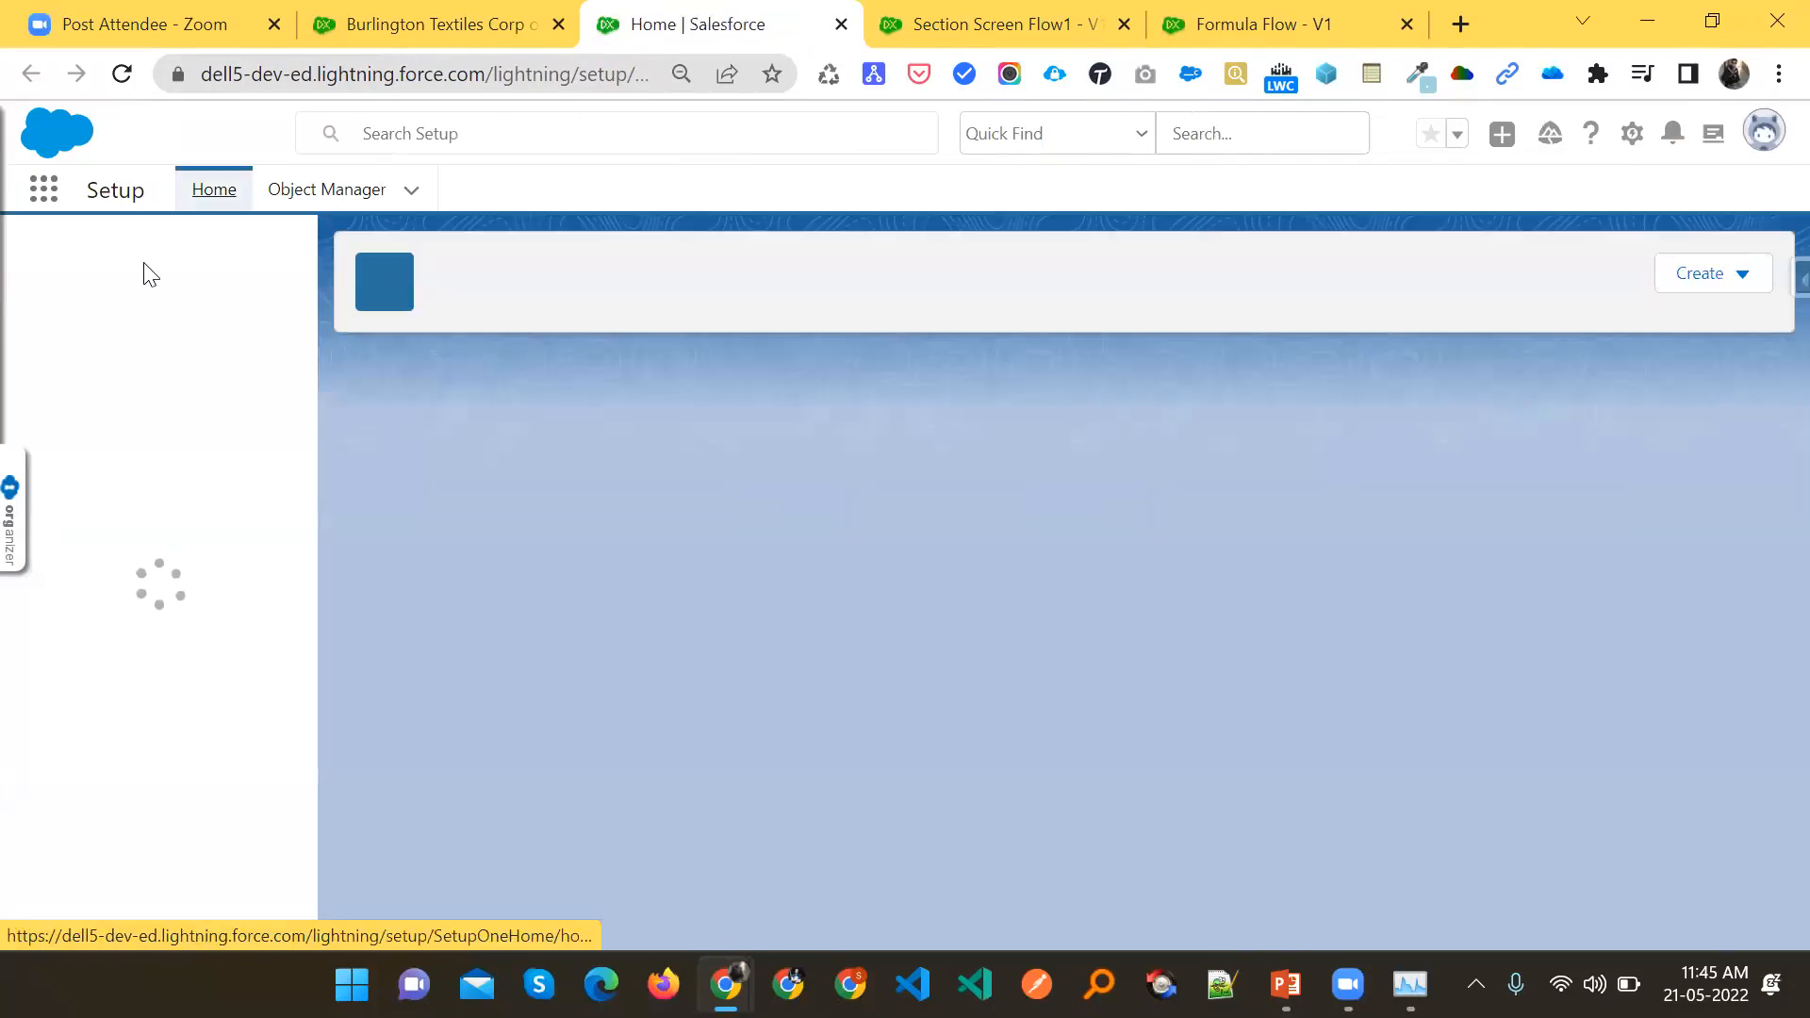
Find the Flows page in Setup by searching for "flows" and open the Flow Trigger Explorer from it
left_click(144, 264)
type("flows")
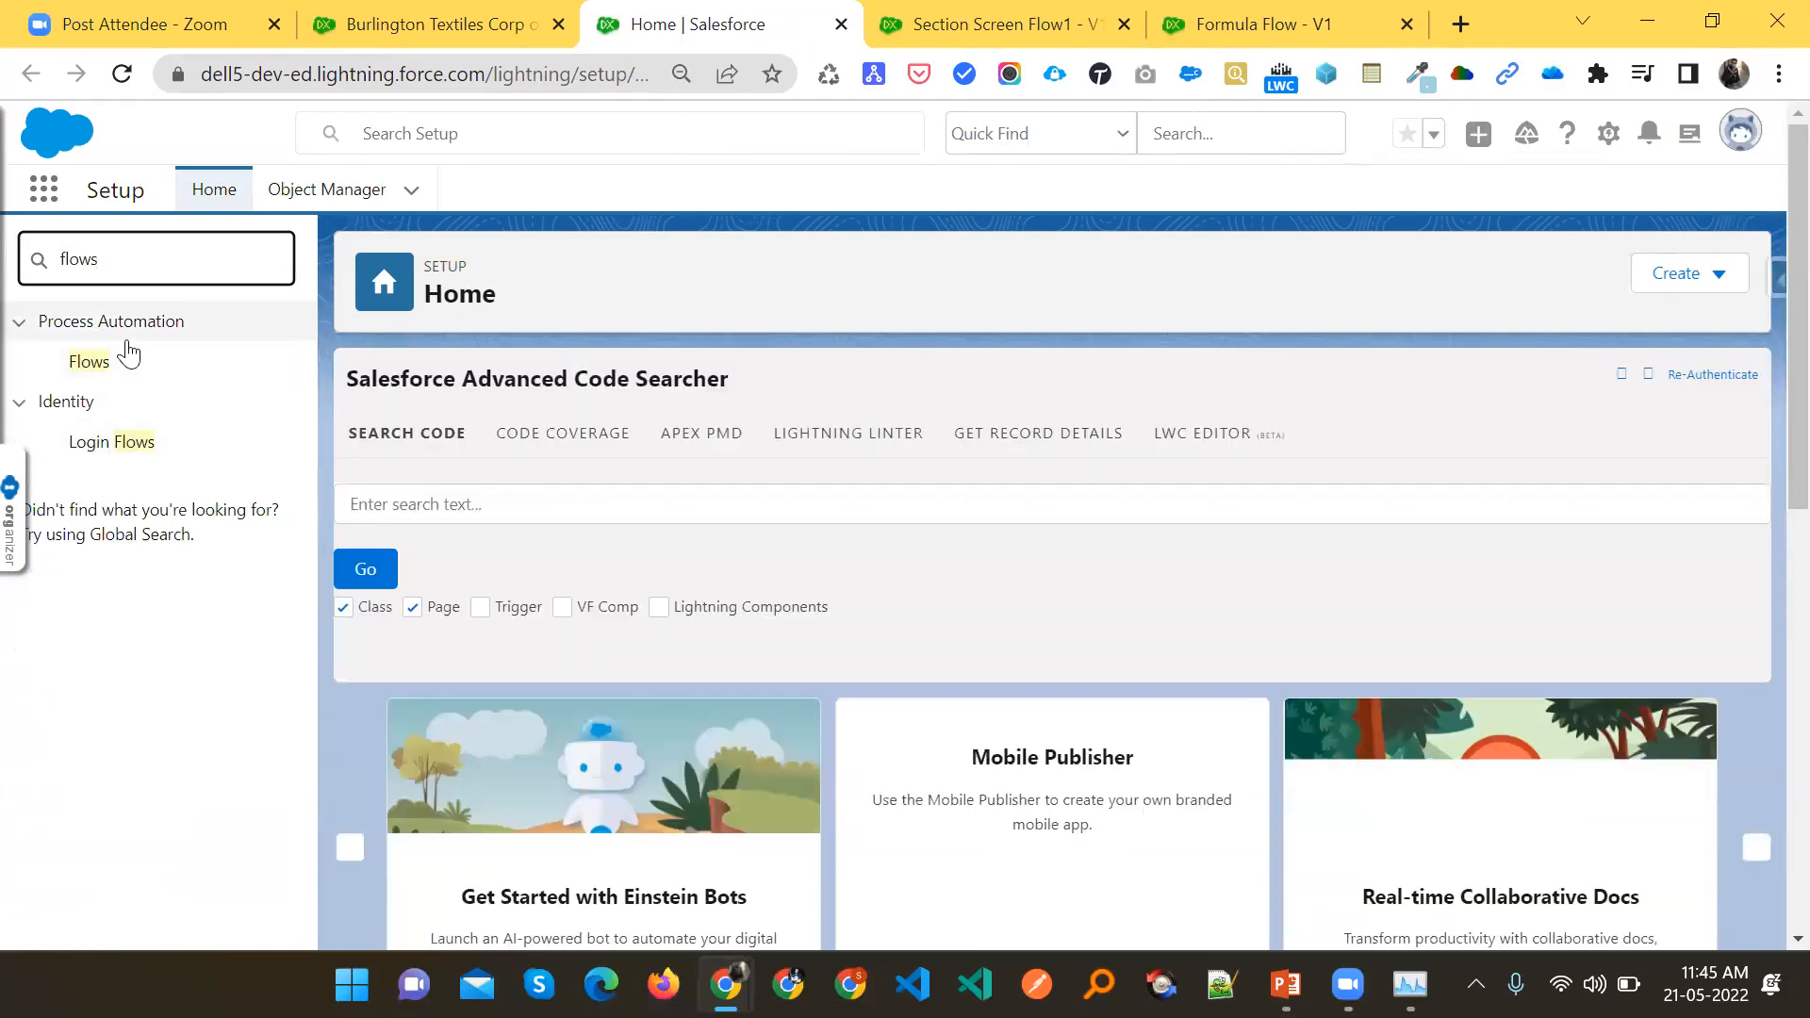
left_click(90, 364)
key("Tab")
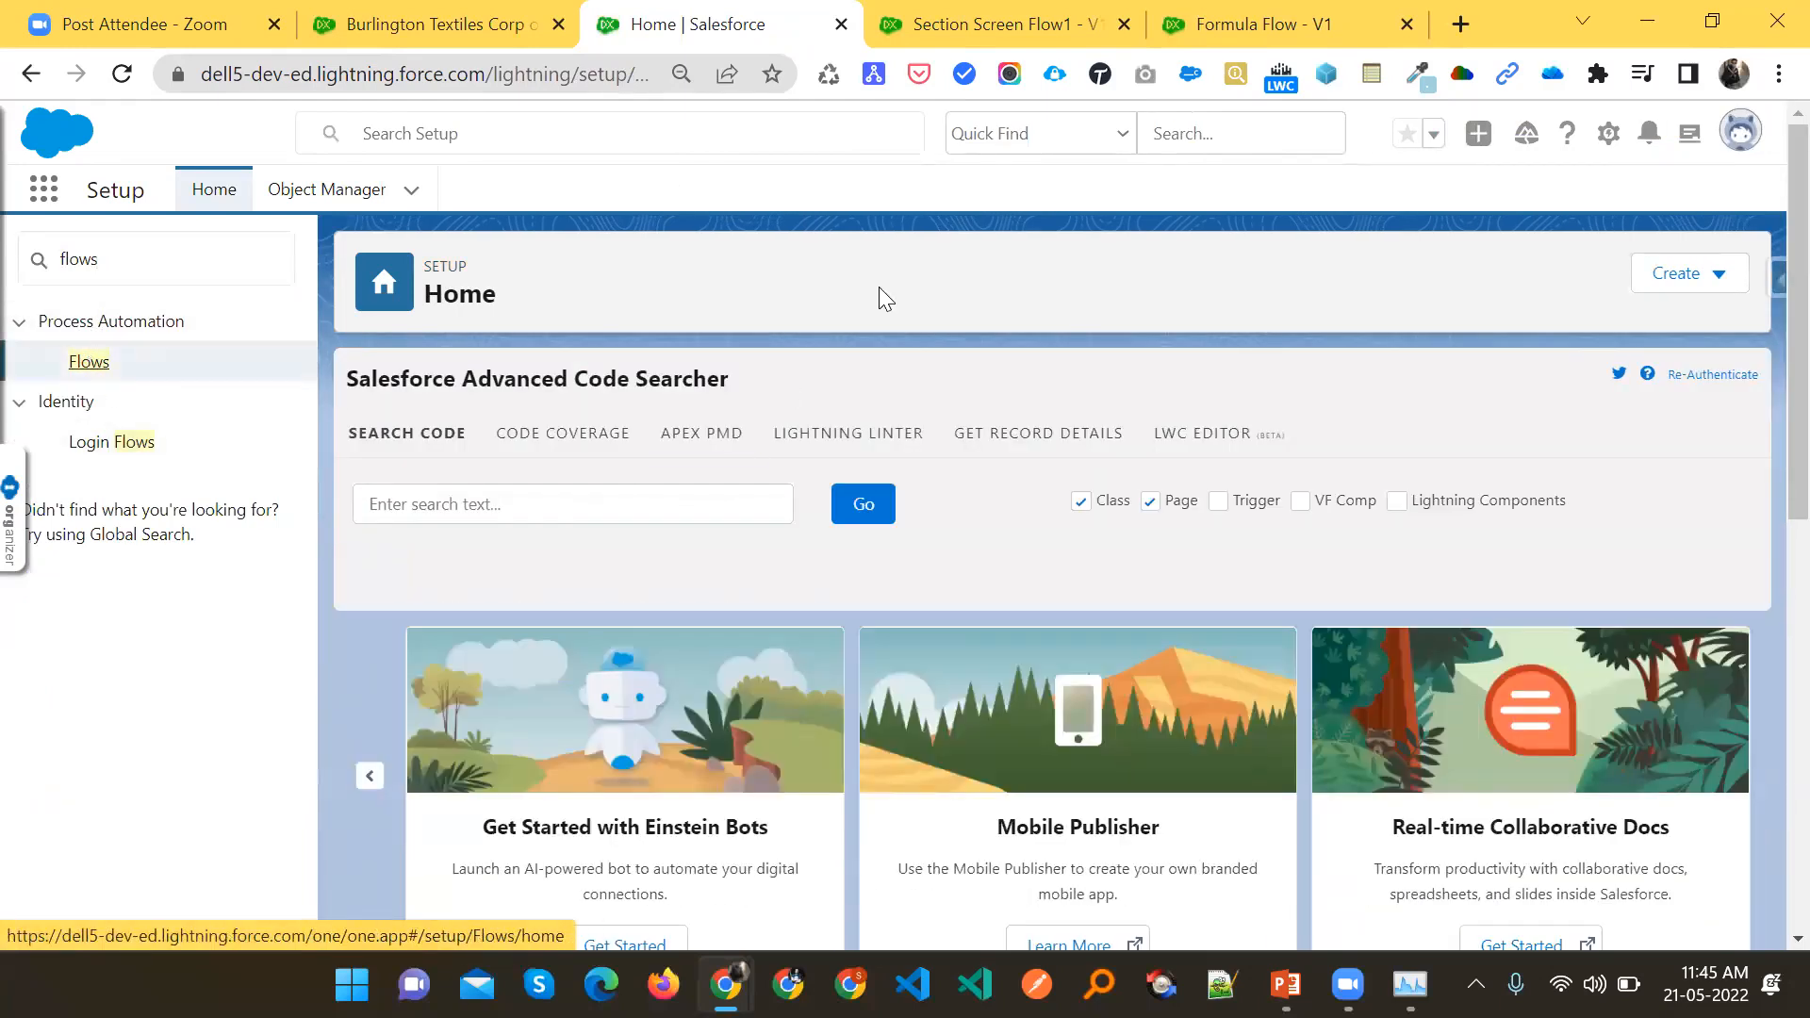
key("Return")
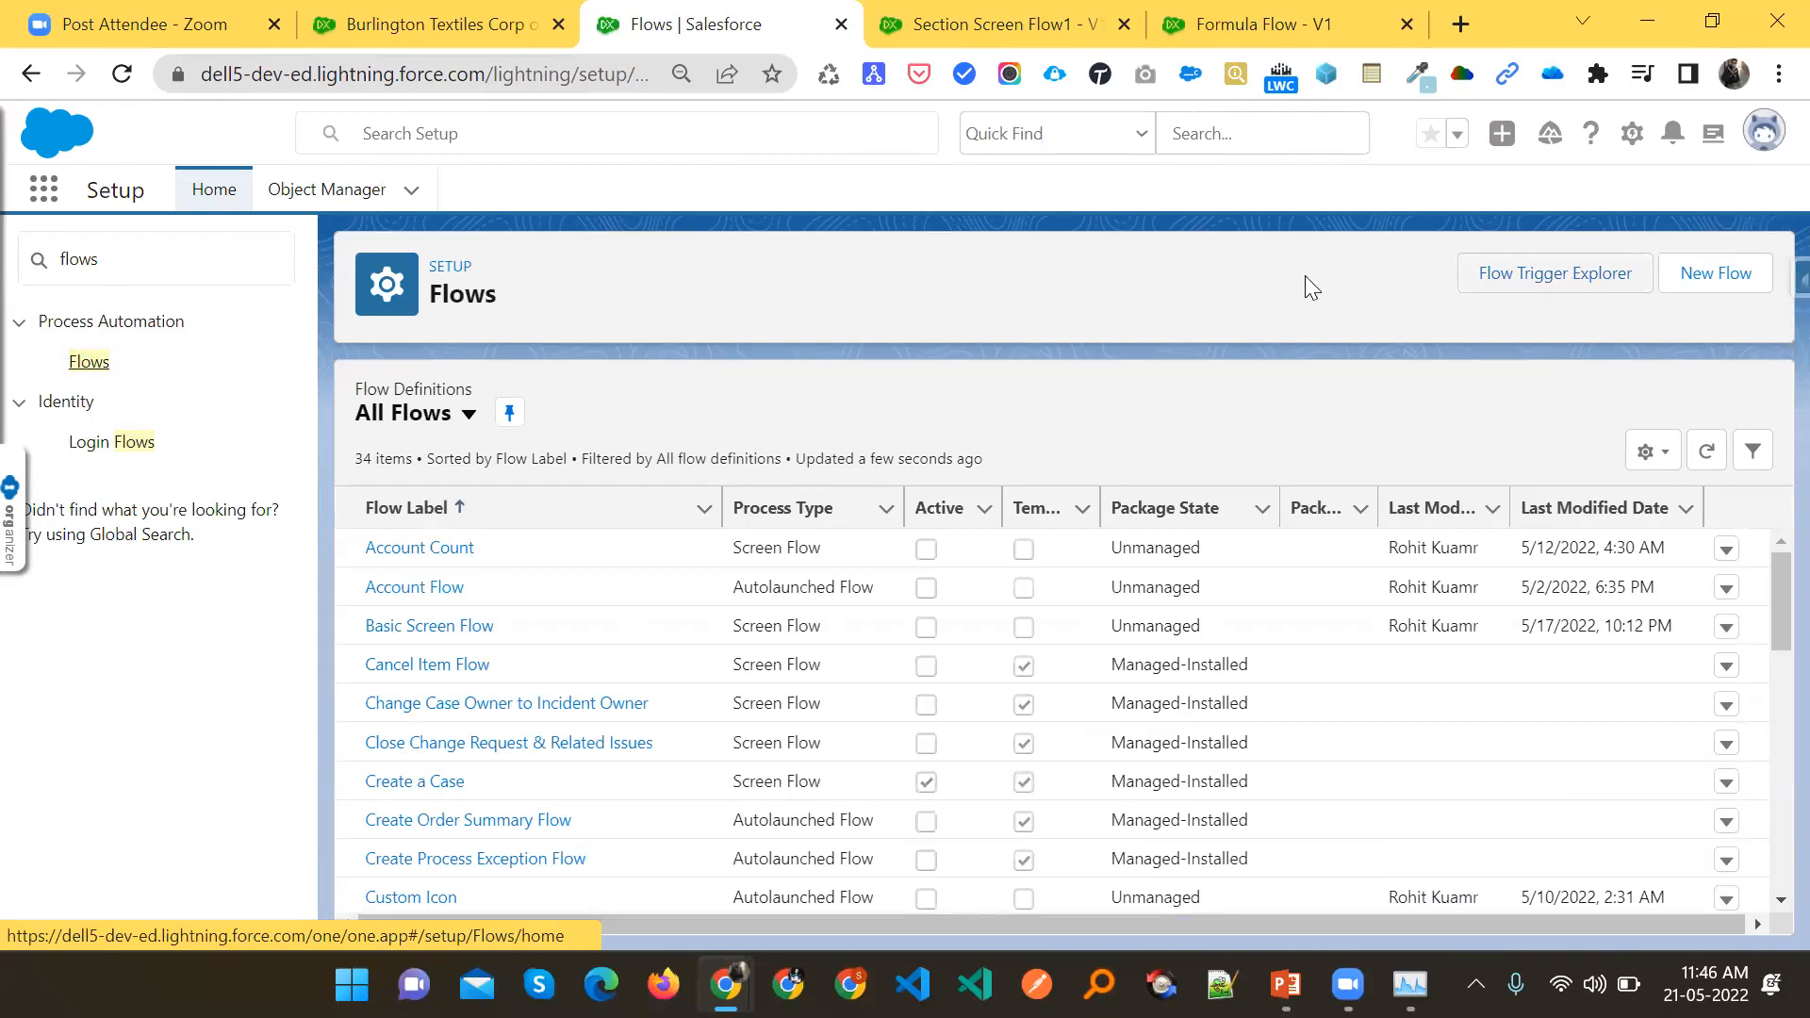
left_click(1514, 281)
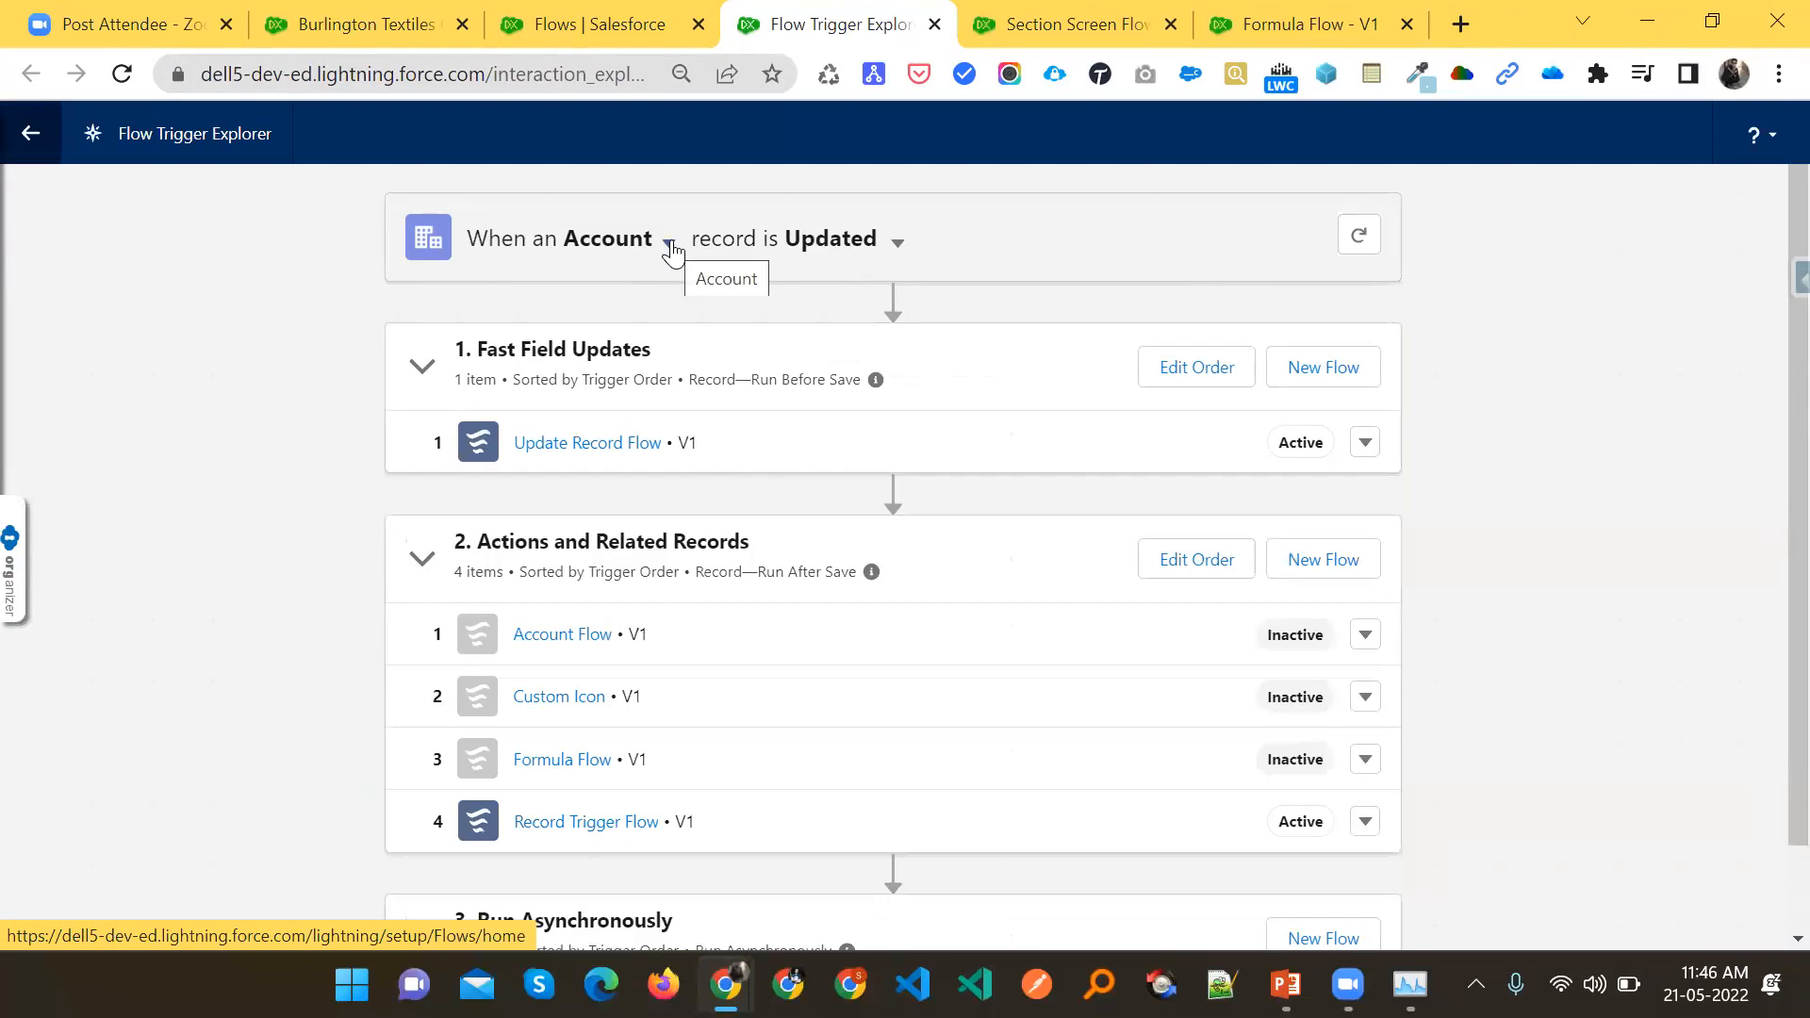
Look through the available objects, the record event options and the flows that run when an Account is updated
left_click(669, 247)
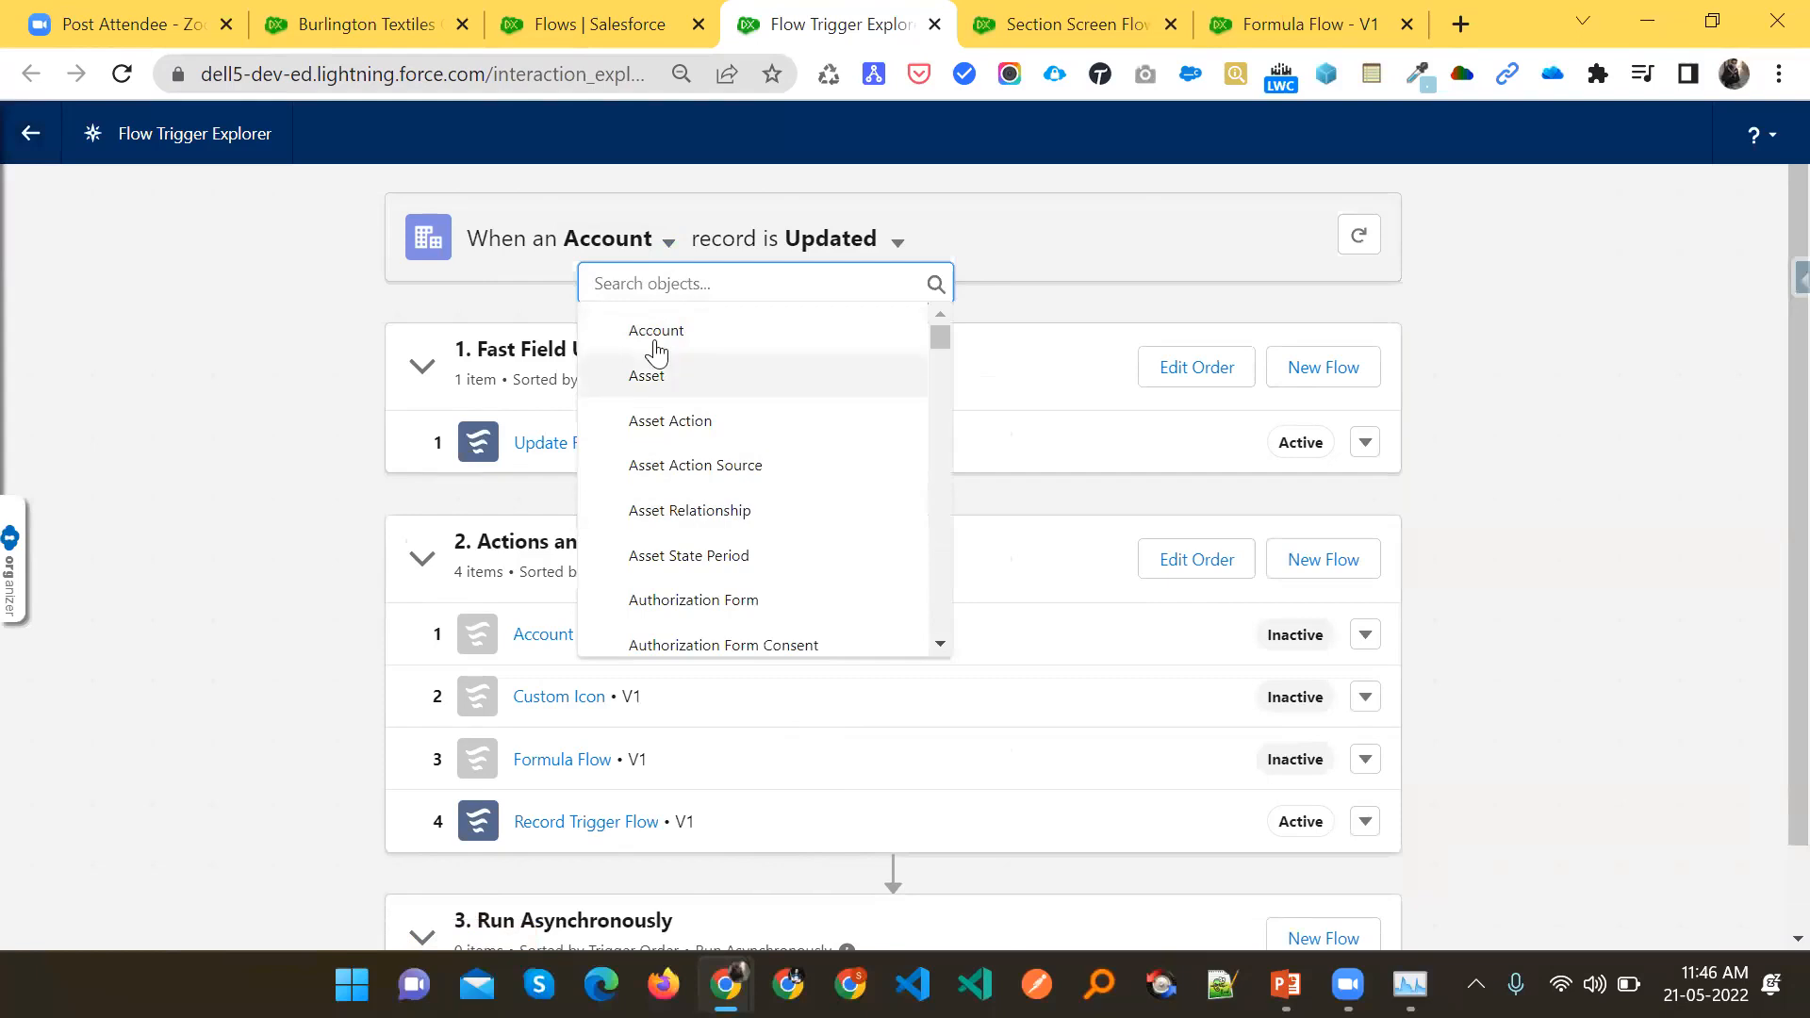
scroll(714, 603, "down", 10)
scroll(716, 599, "up", 8)
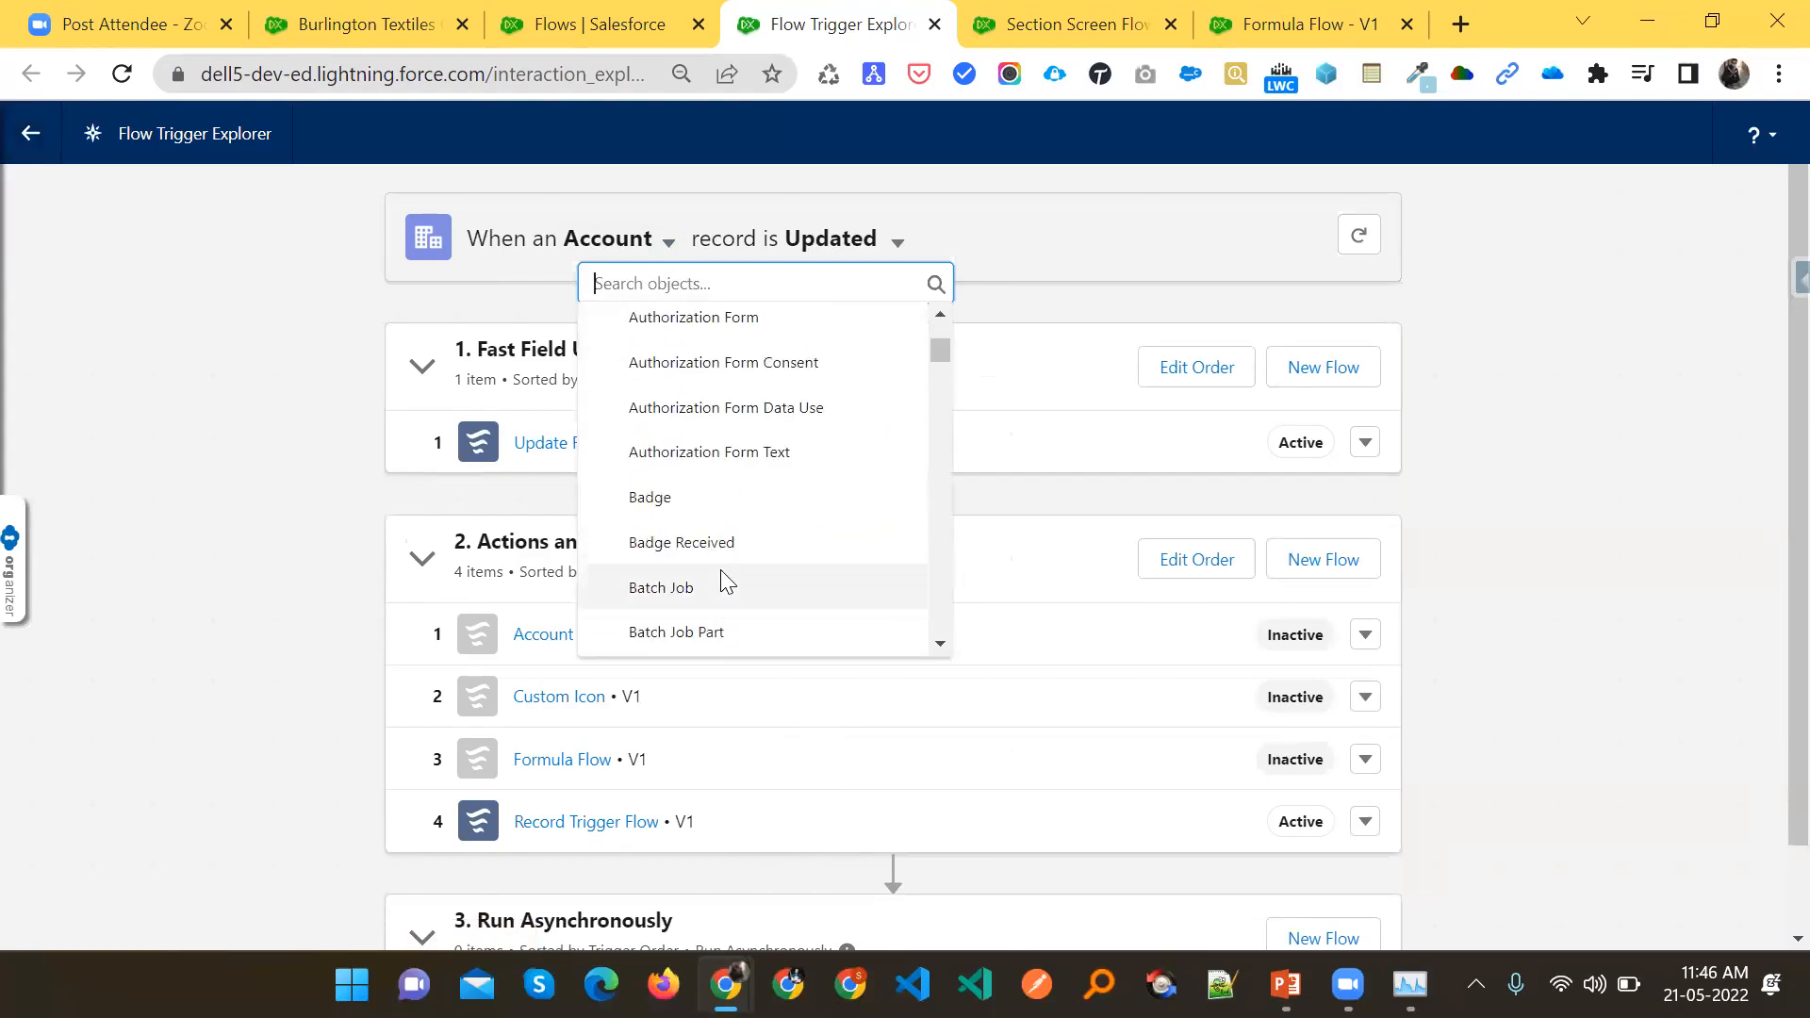
scroll(721, 580, "down", 15)
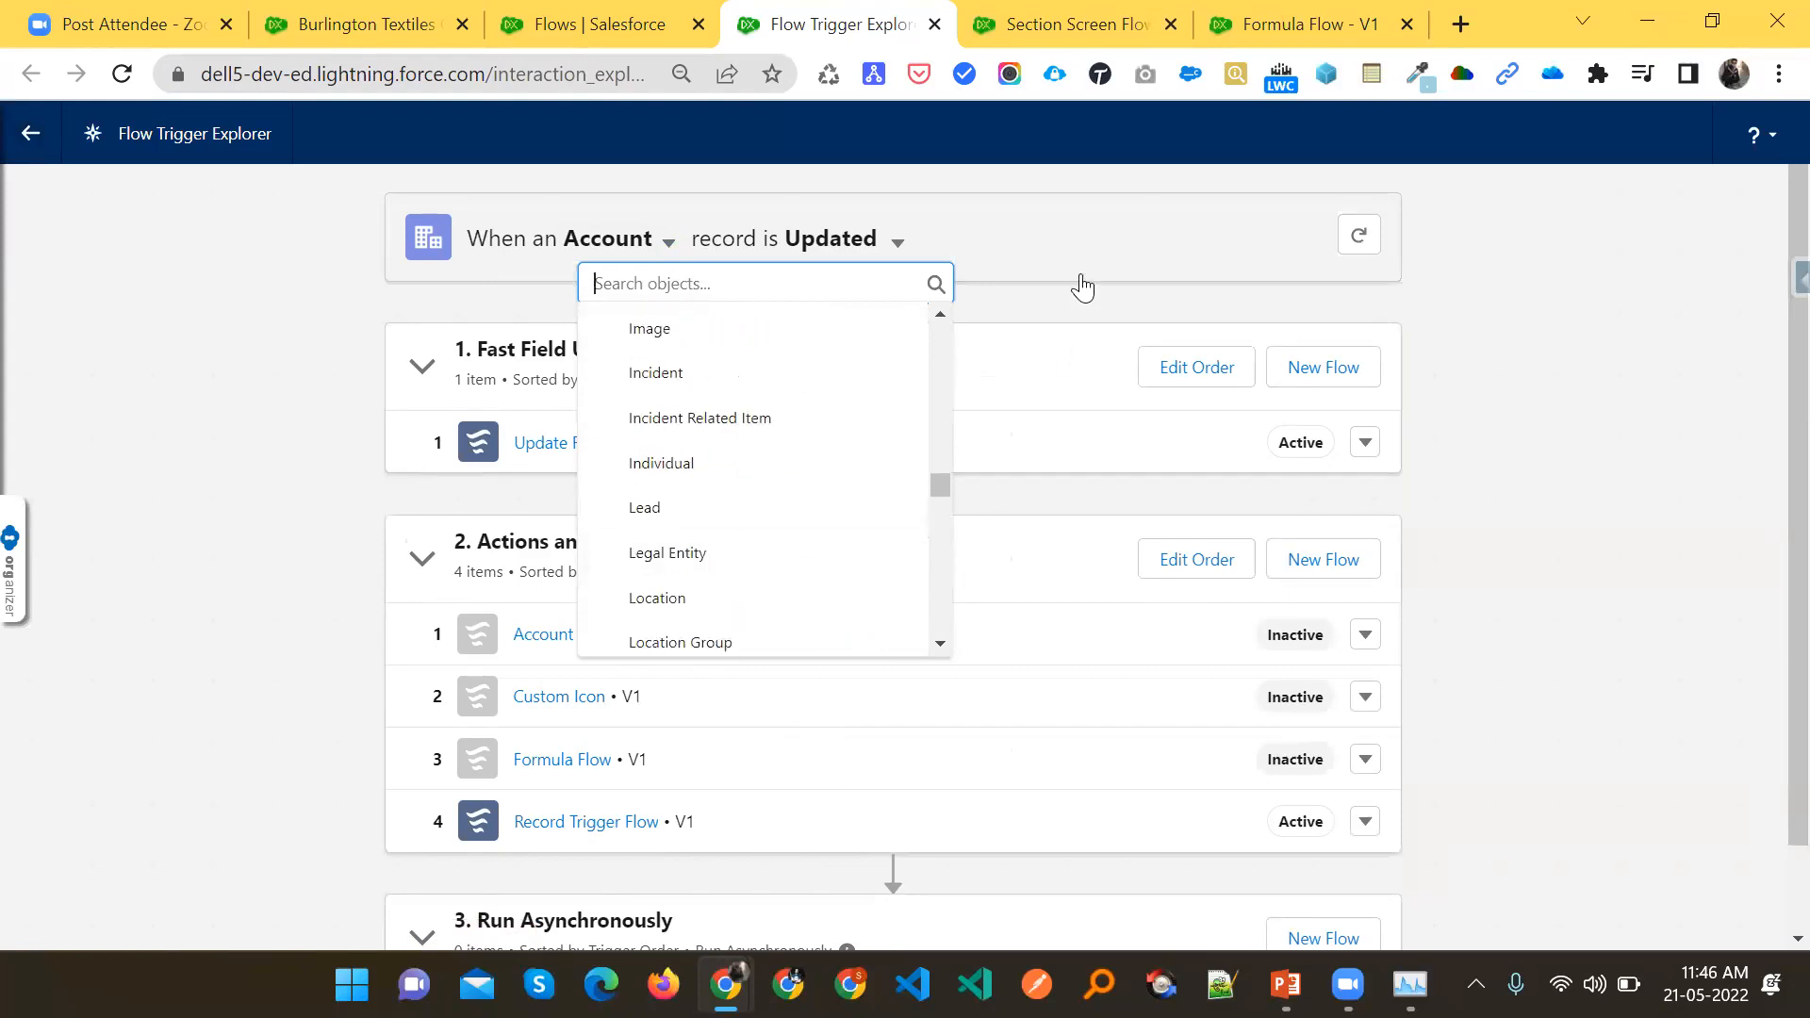
left_click(801, 245)
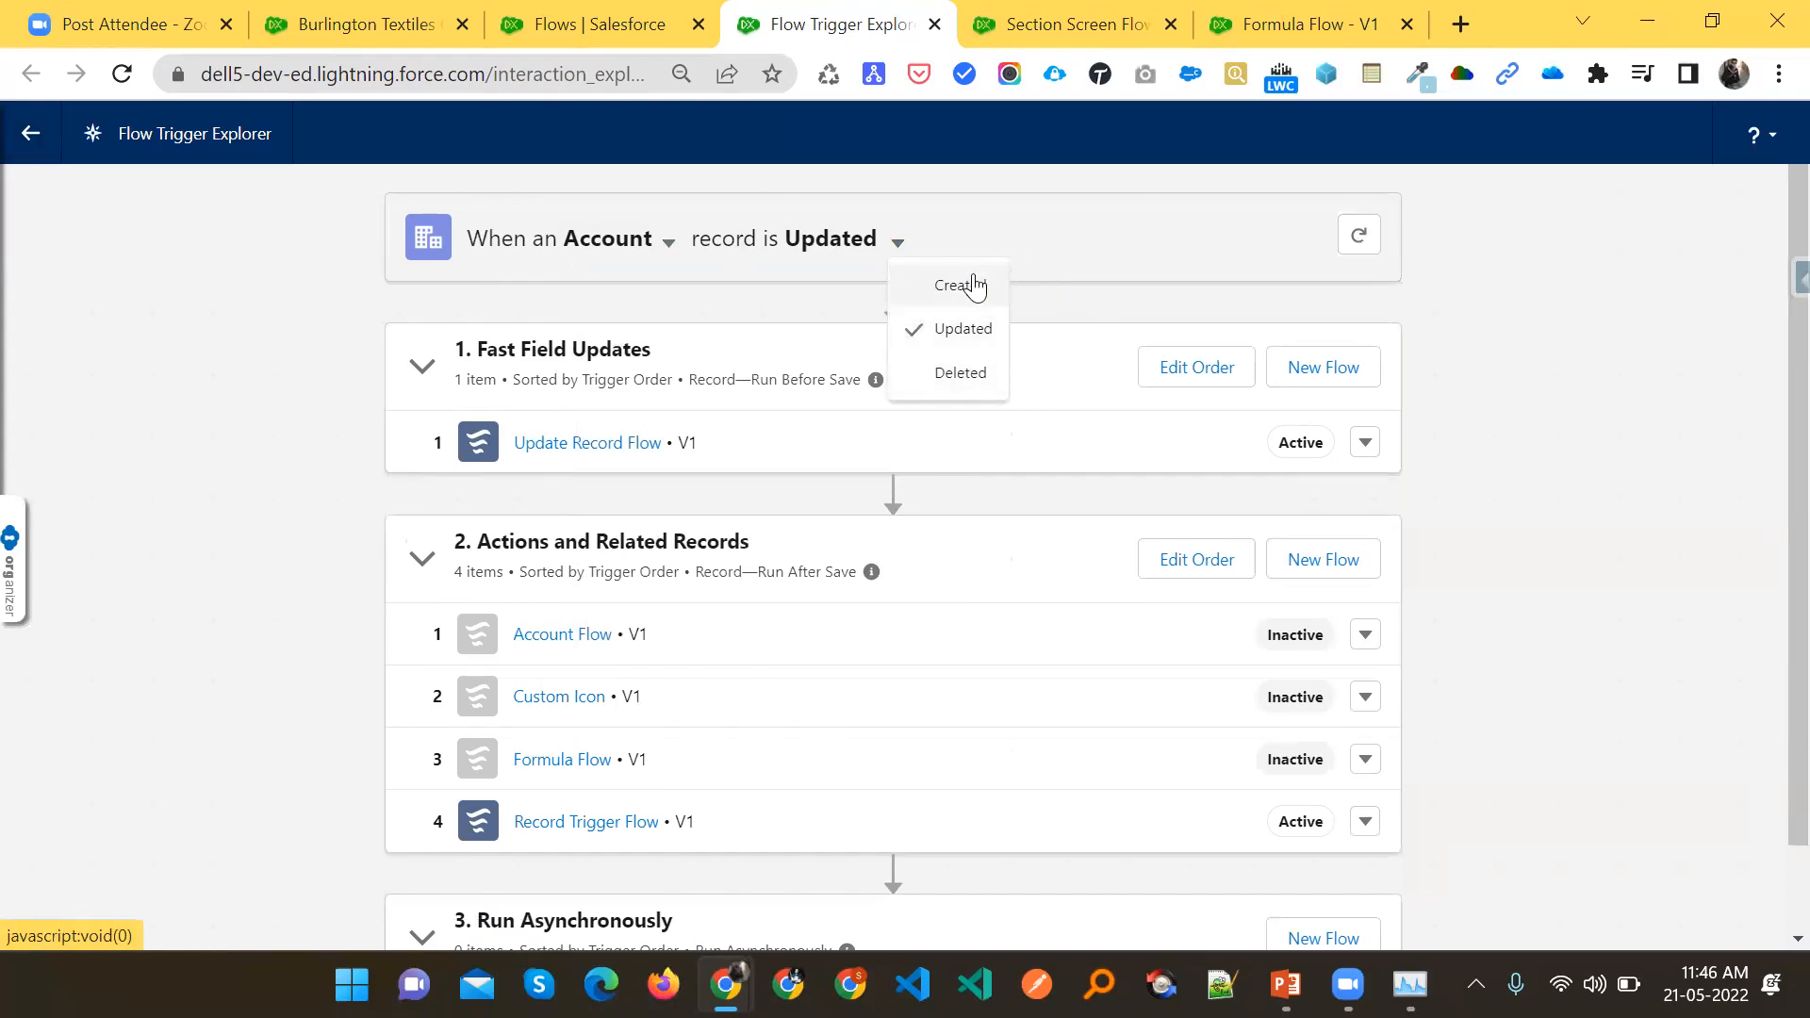
left_click(1071, 264)
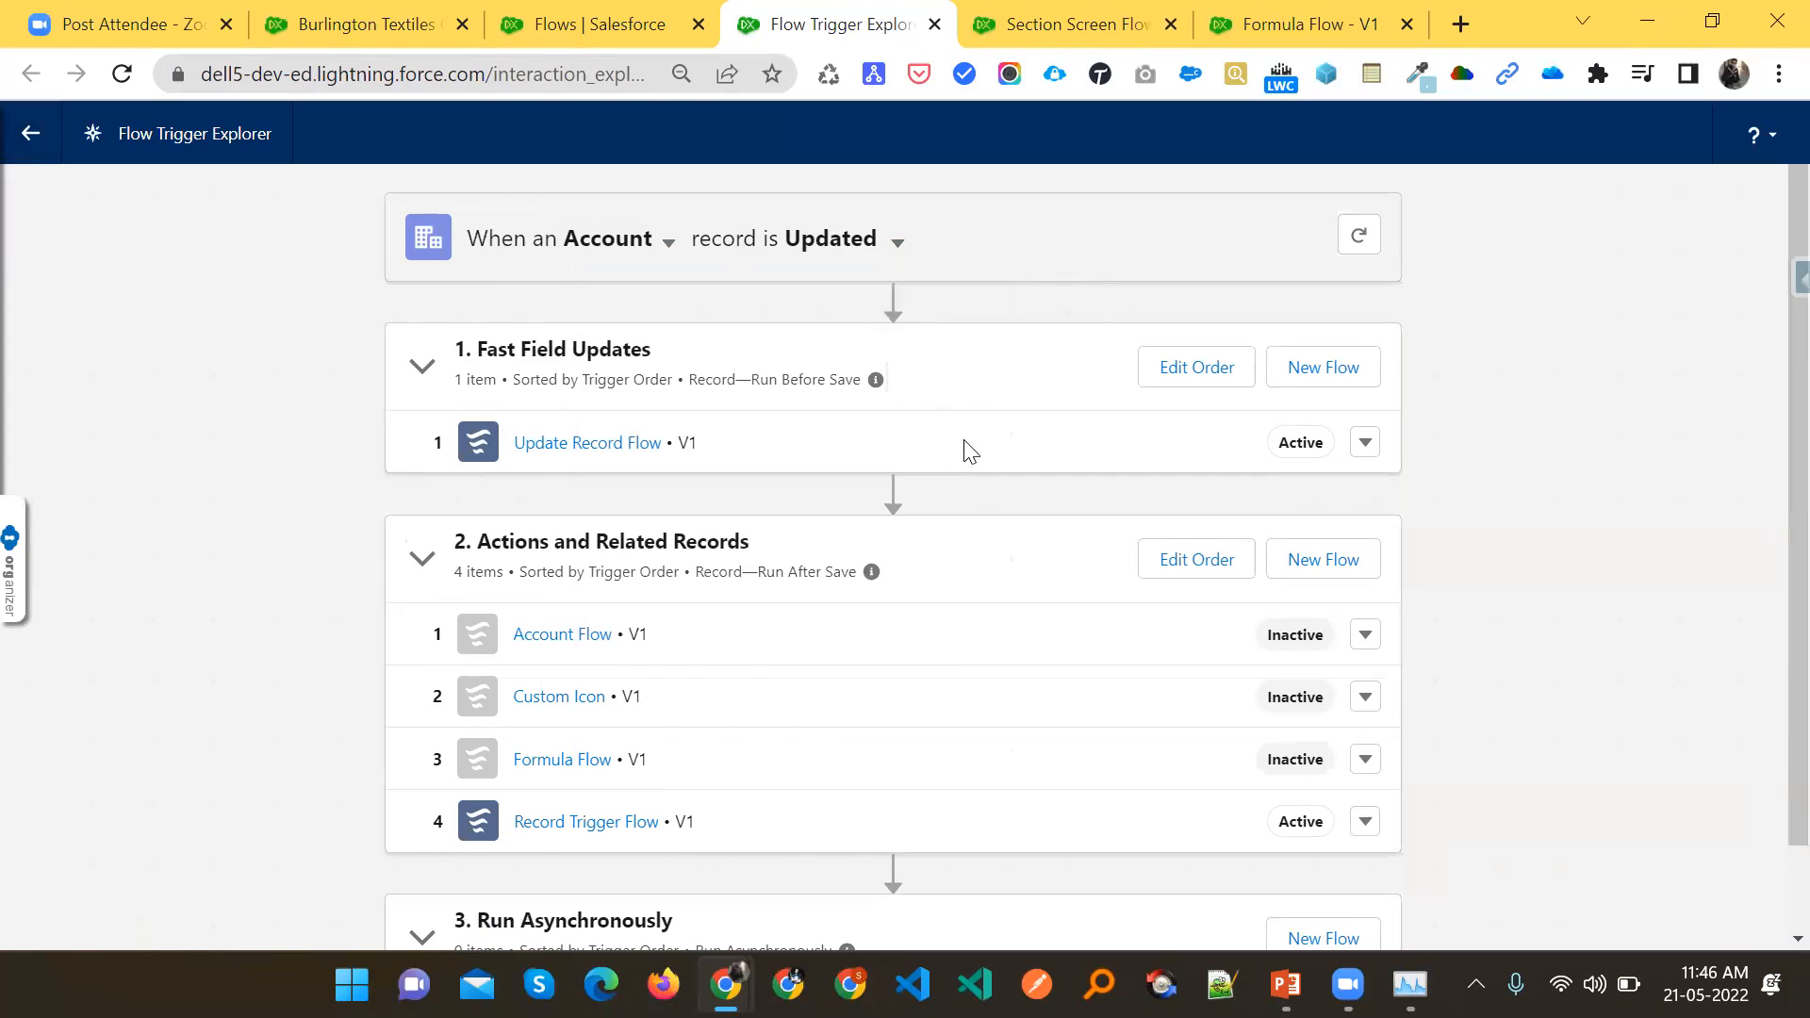
scroll(792, 541, "down", 1)
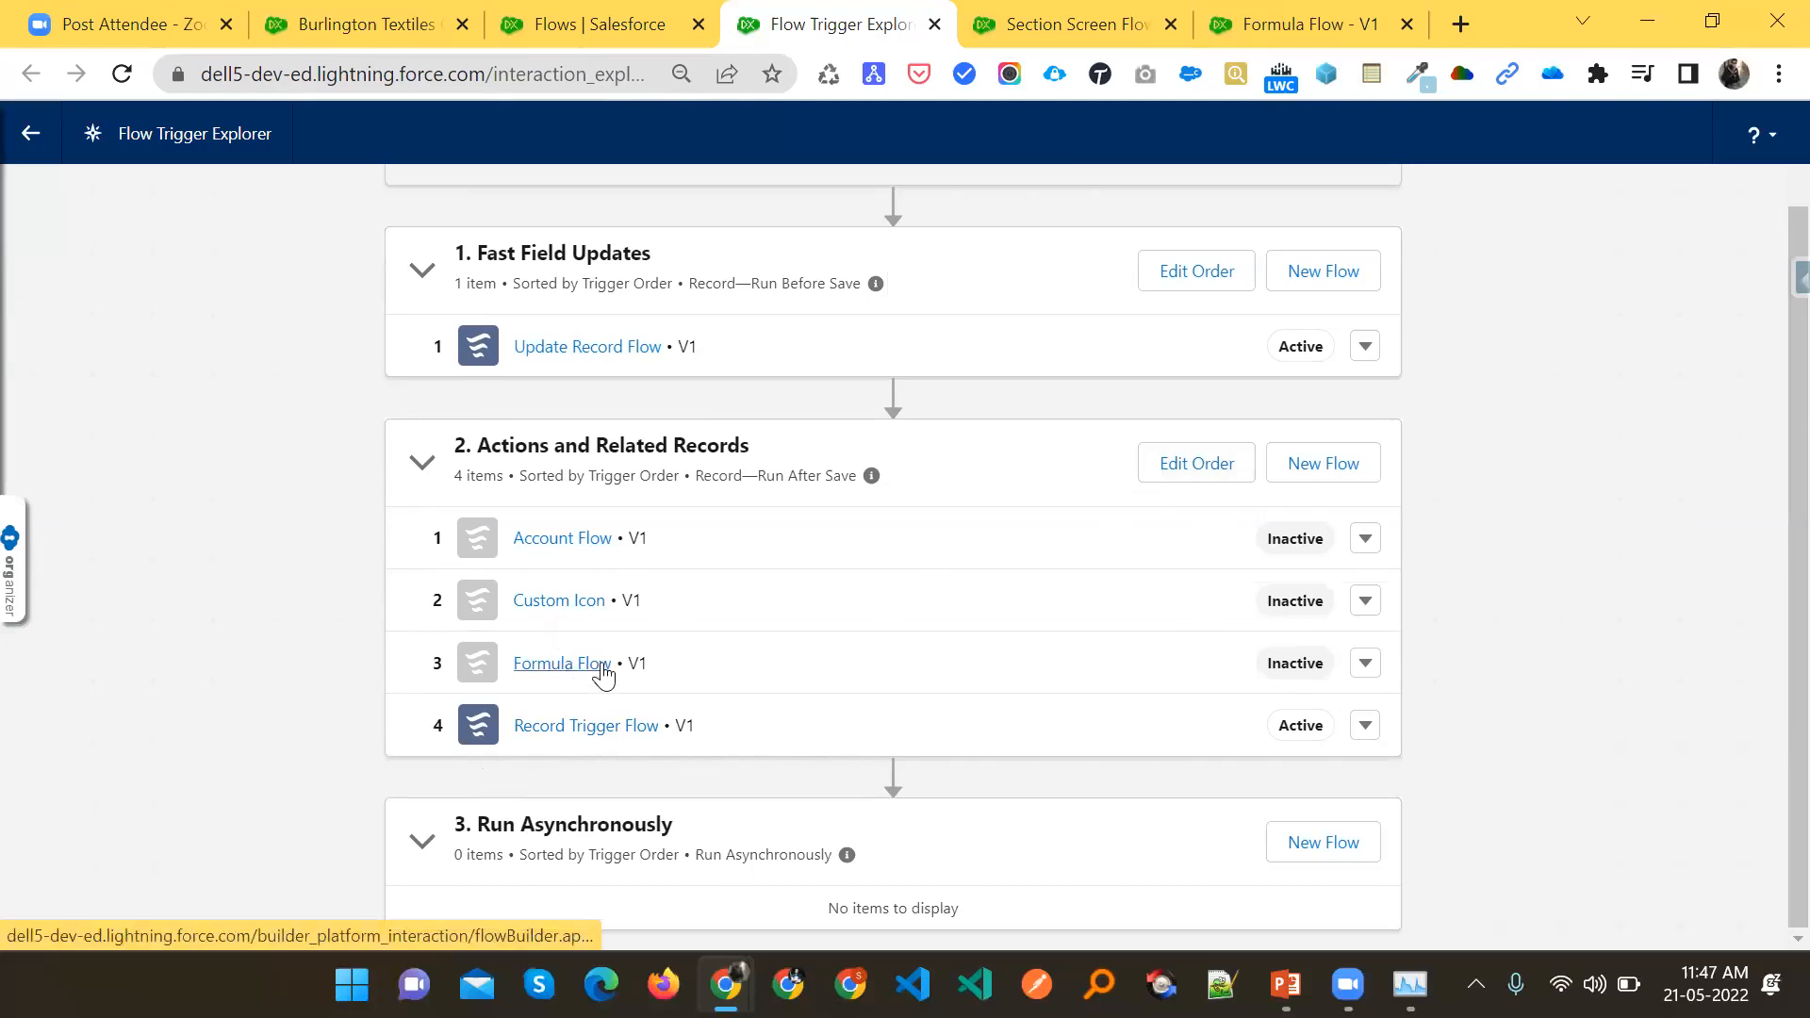
Reorder Record Trigger Flow to third place under Actions and Related Records, update the trigger order and reload the page
left_click(1197, 462)
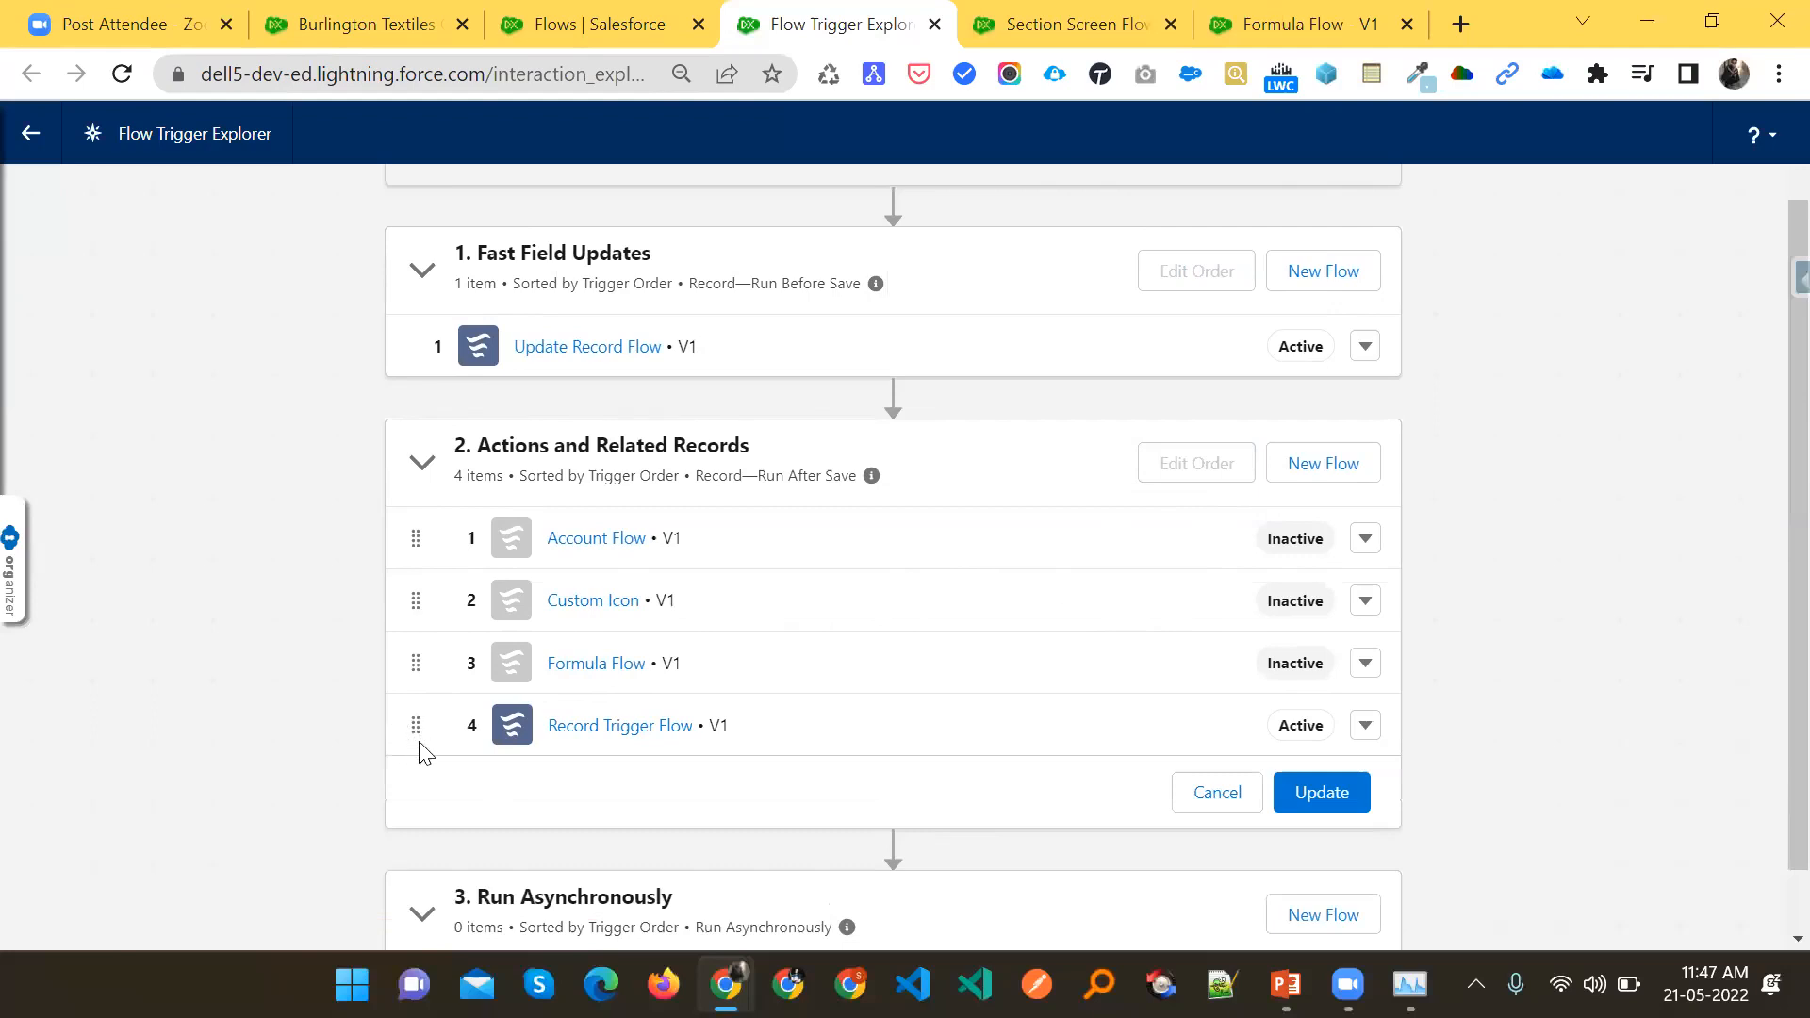
left_click_drag(422, 751, 420, 664)
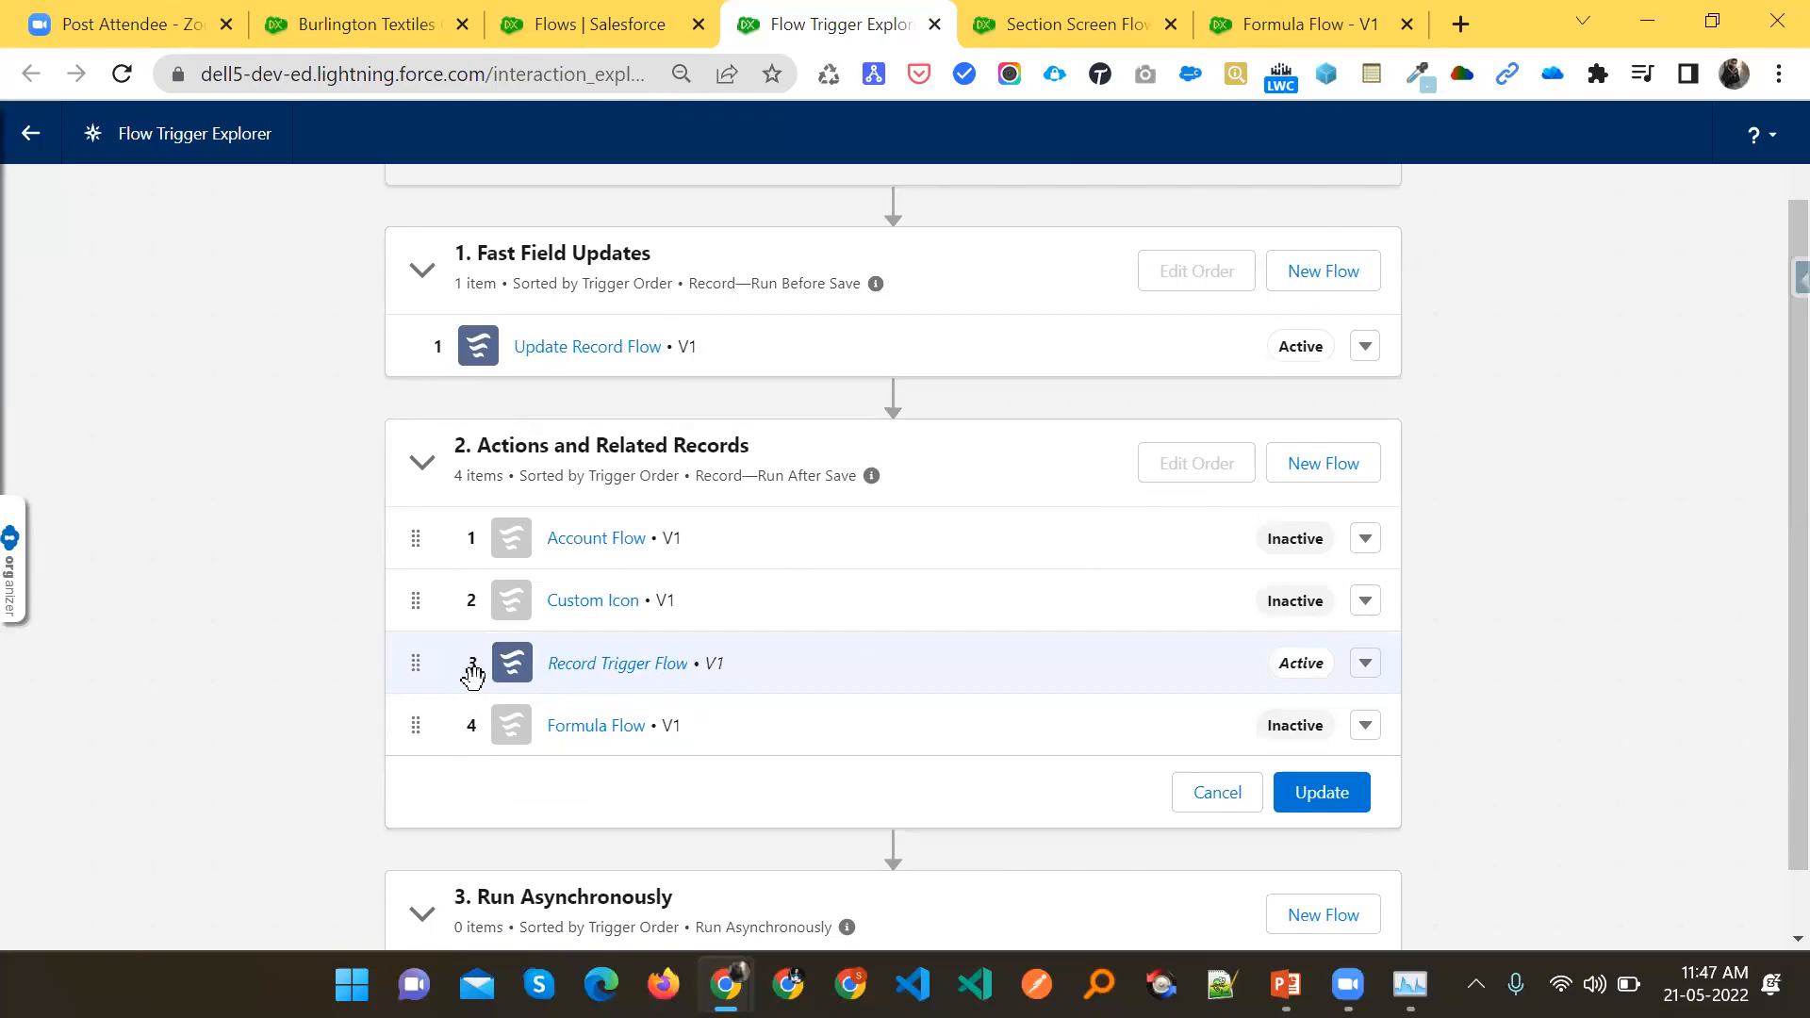
left_click(1323, 792)
left_click(1369, 736)
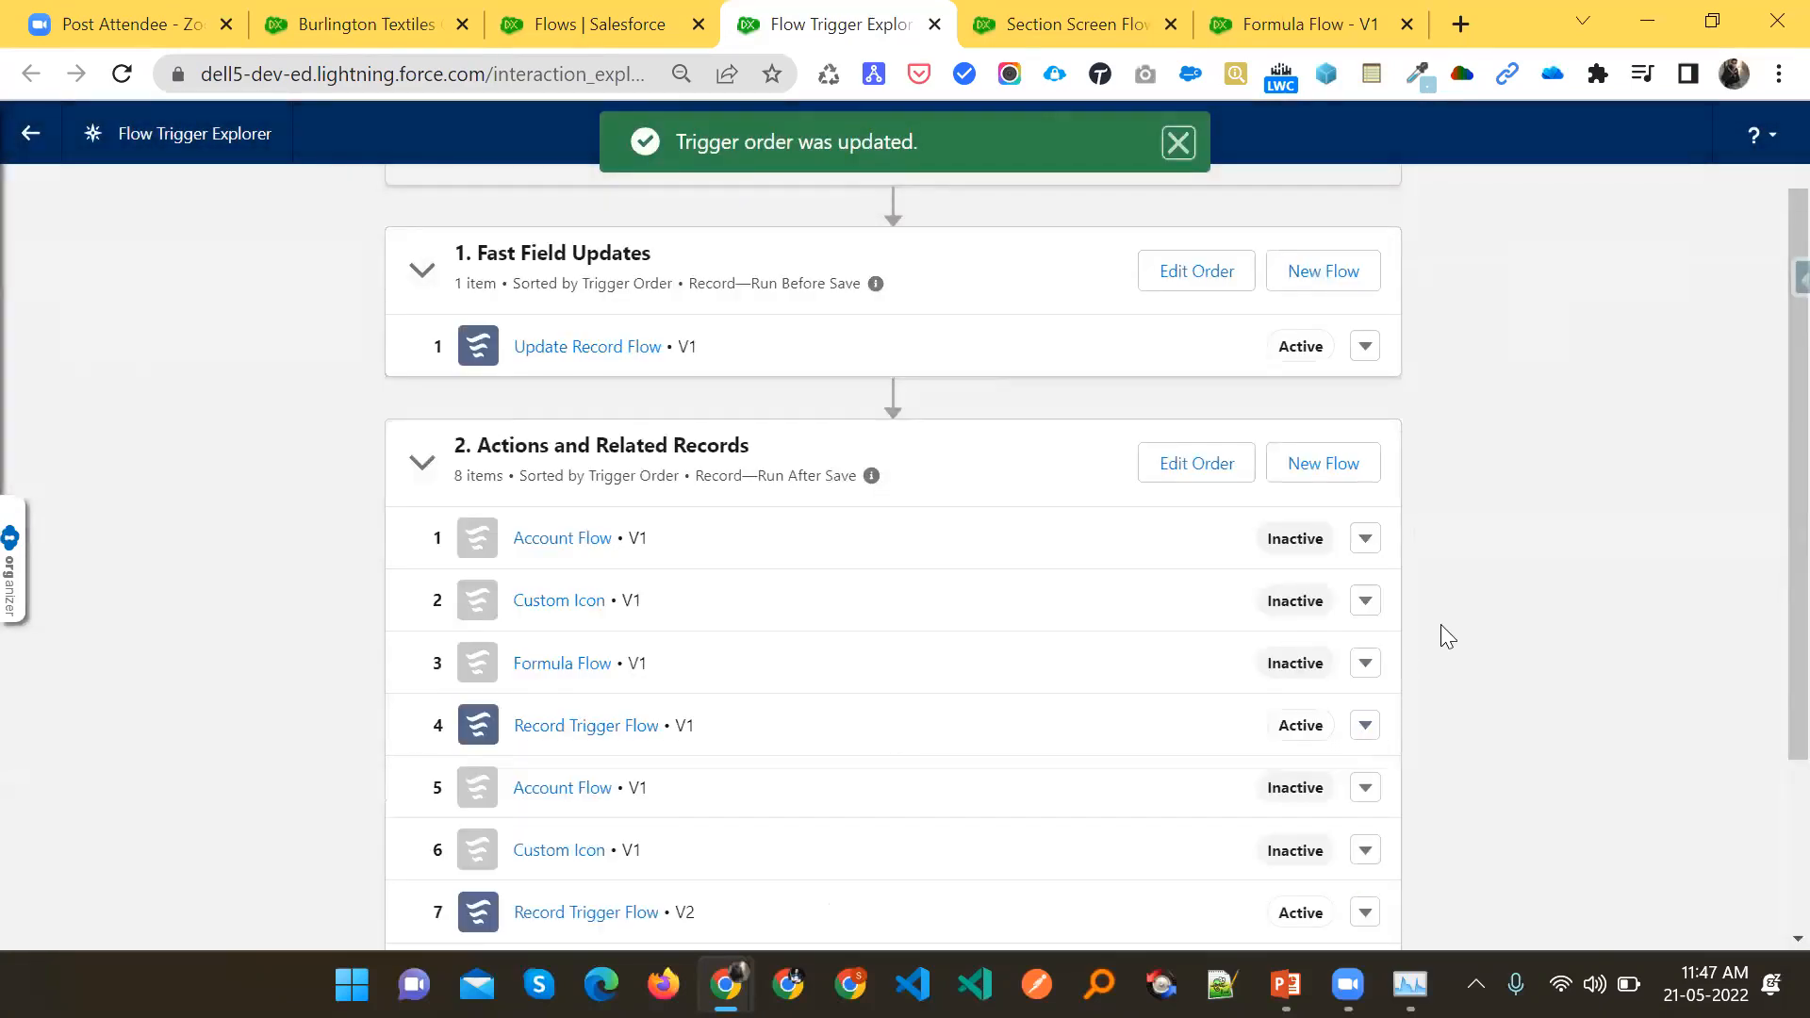
key("ctrl+r")
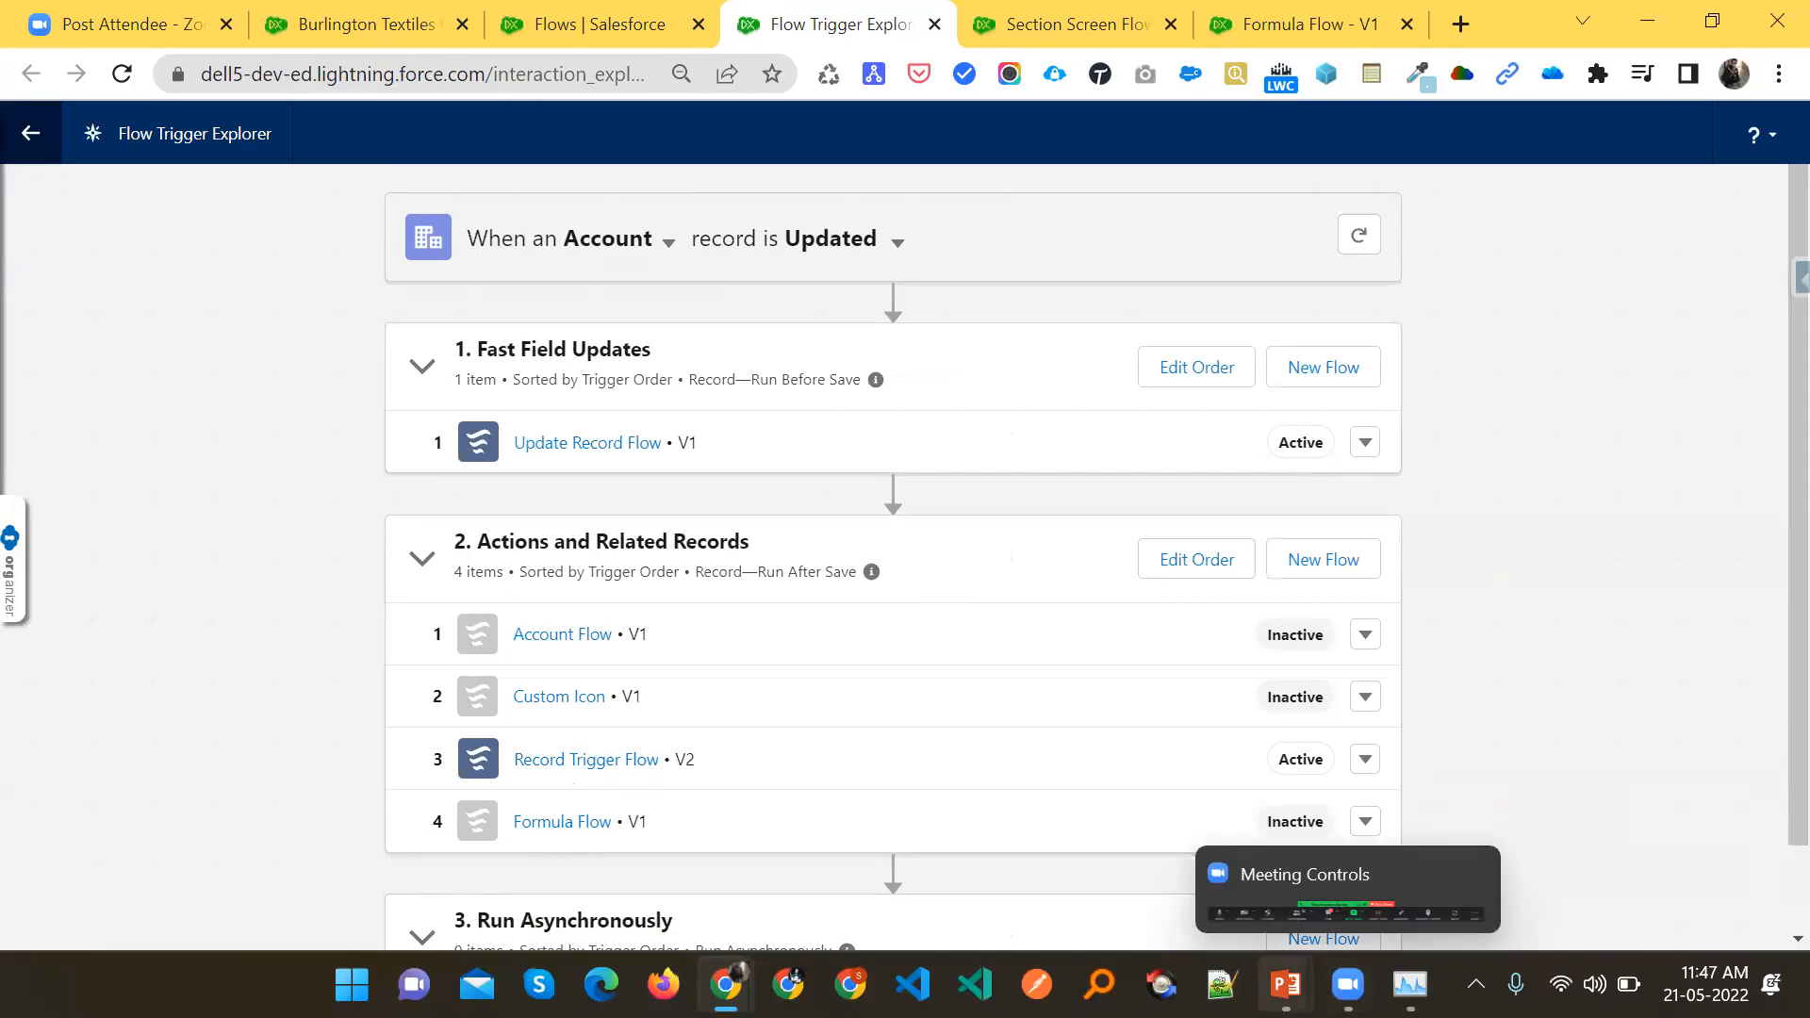
Switch to the PowerPoint slide show and review the remaining agenda topics
mouse_move(1285, 984)
left_click(1380, 865)
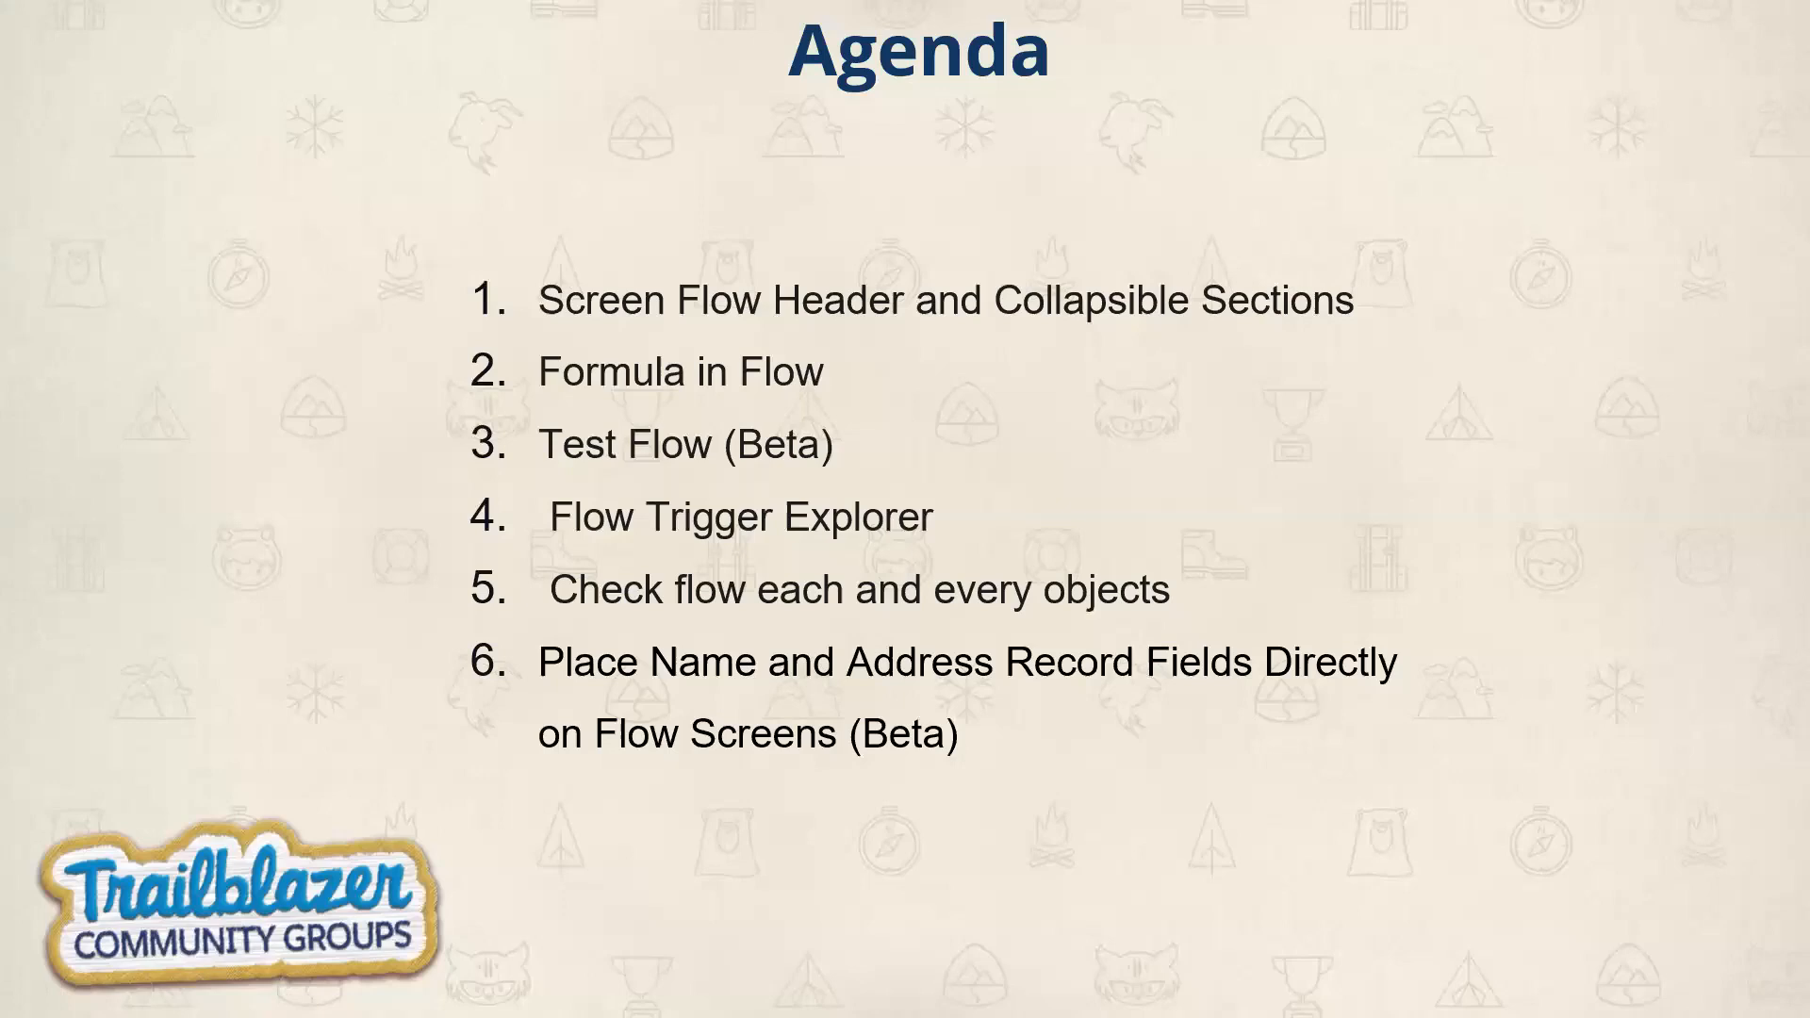
Switch to Chrome, open the Account object in Object Manager and mark its Flow Triggers entry
key("alt+Tab")
left_click(779, 192)
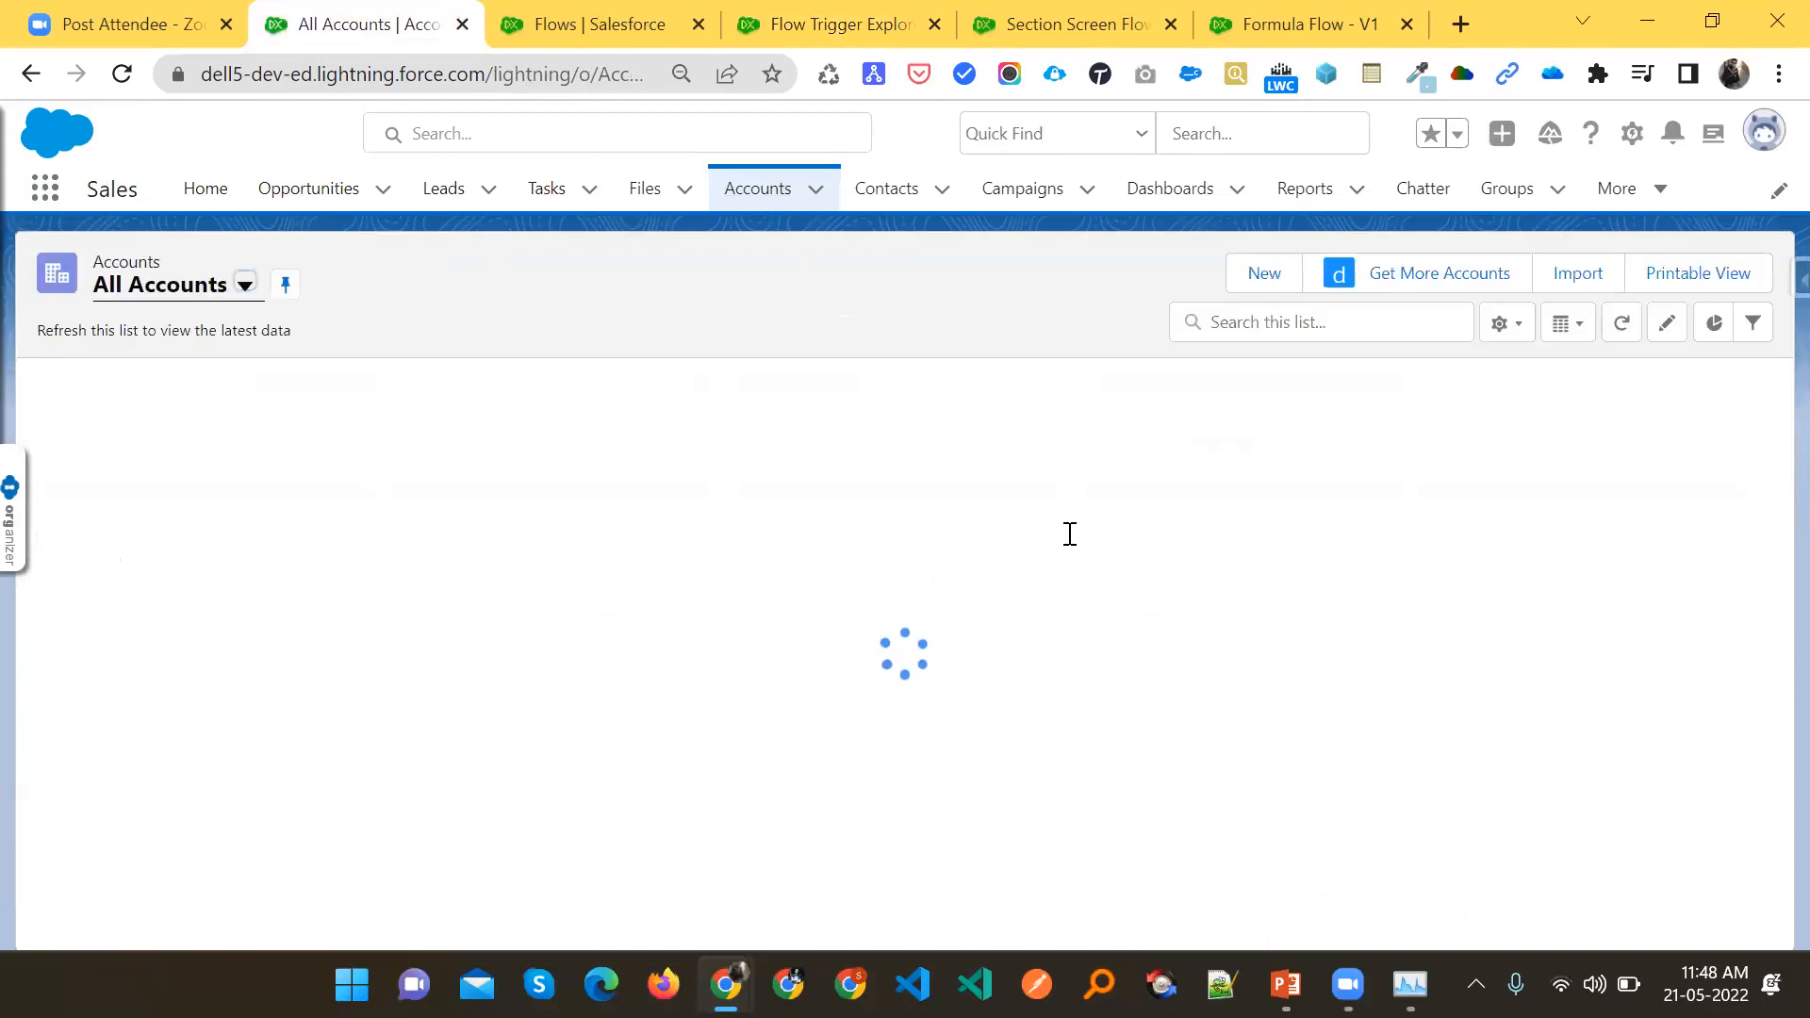
left_click(1631, 133)
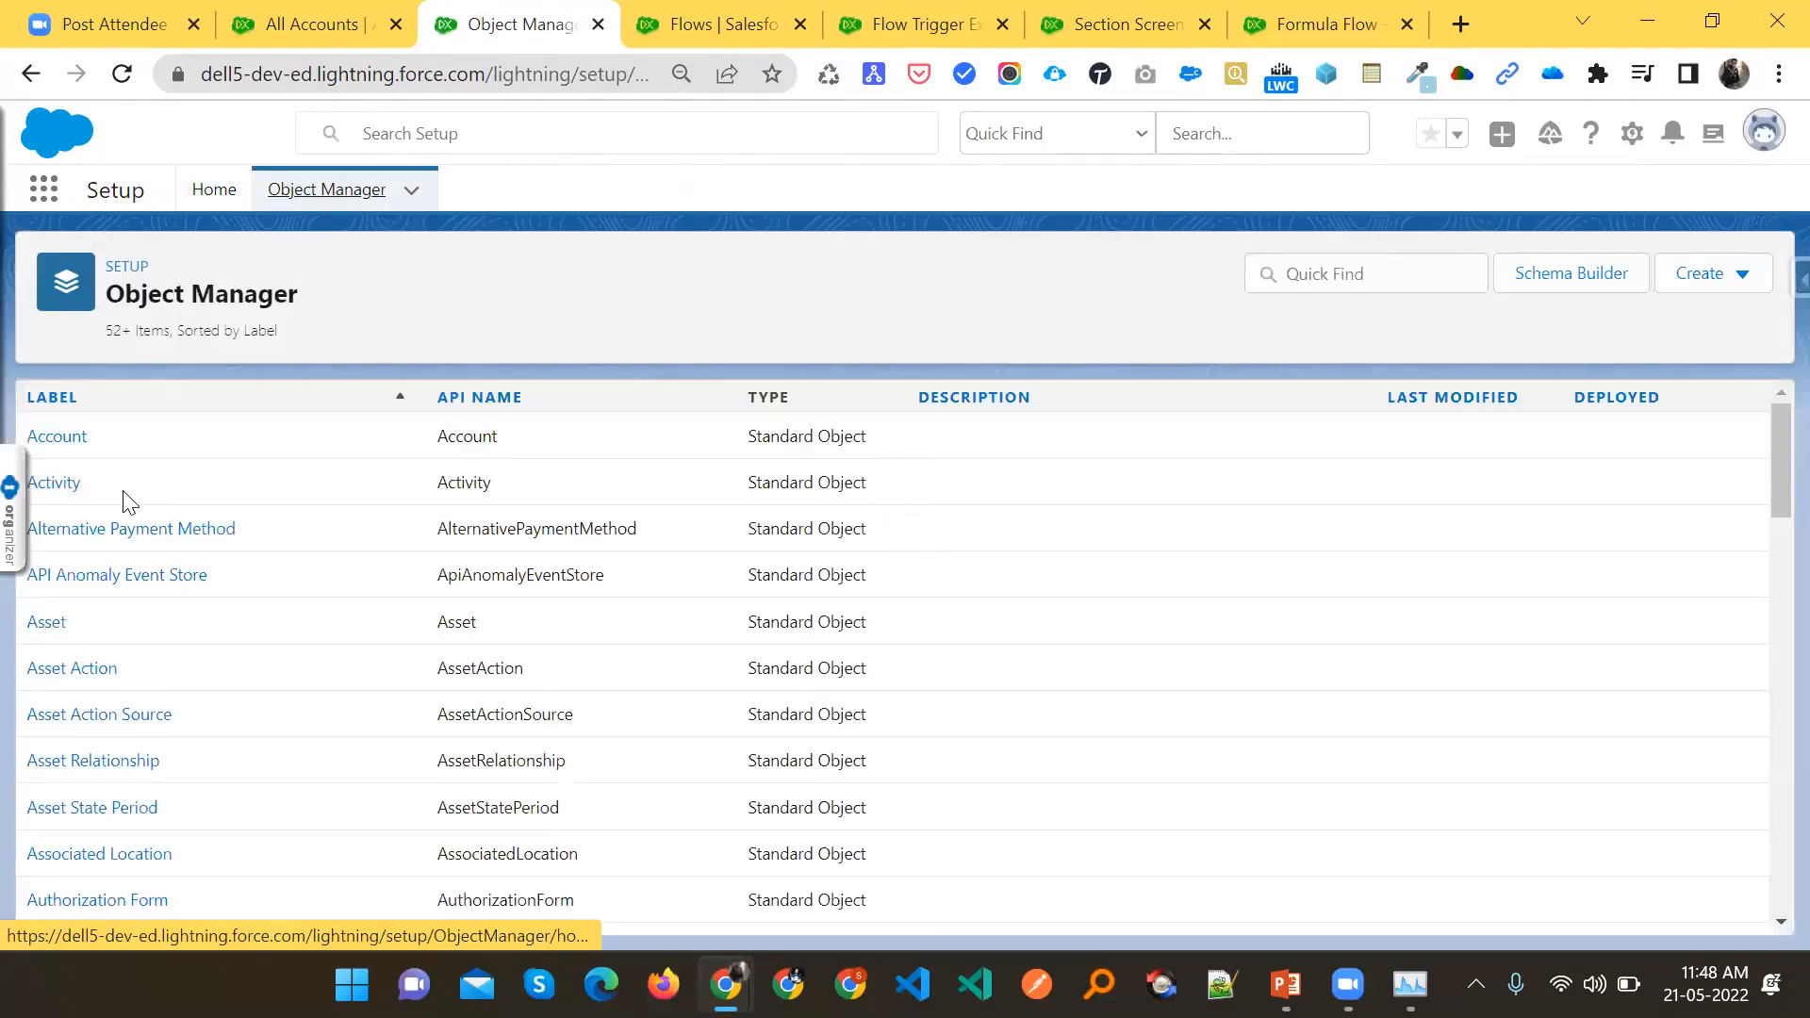
left_click(59, 597)
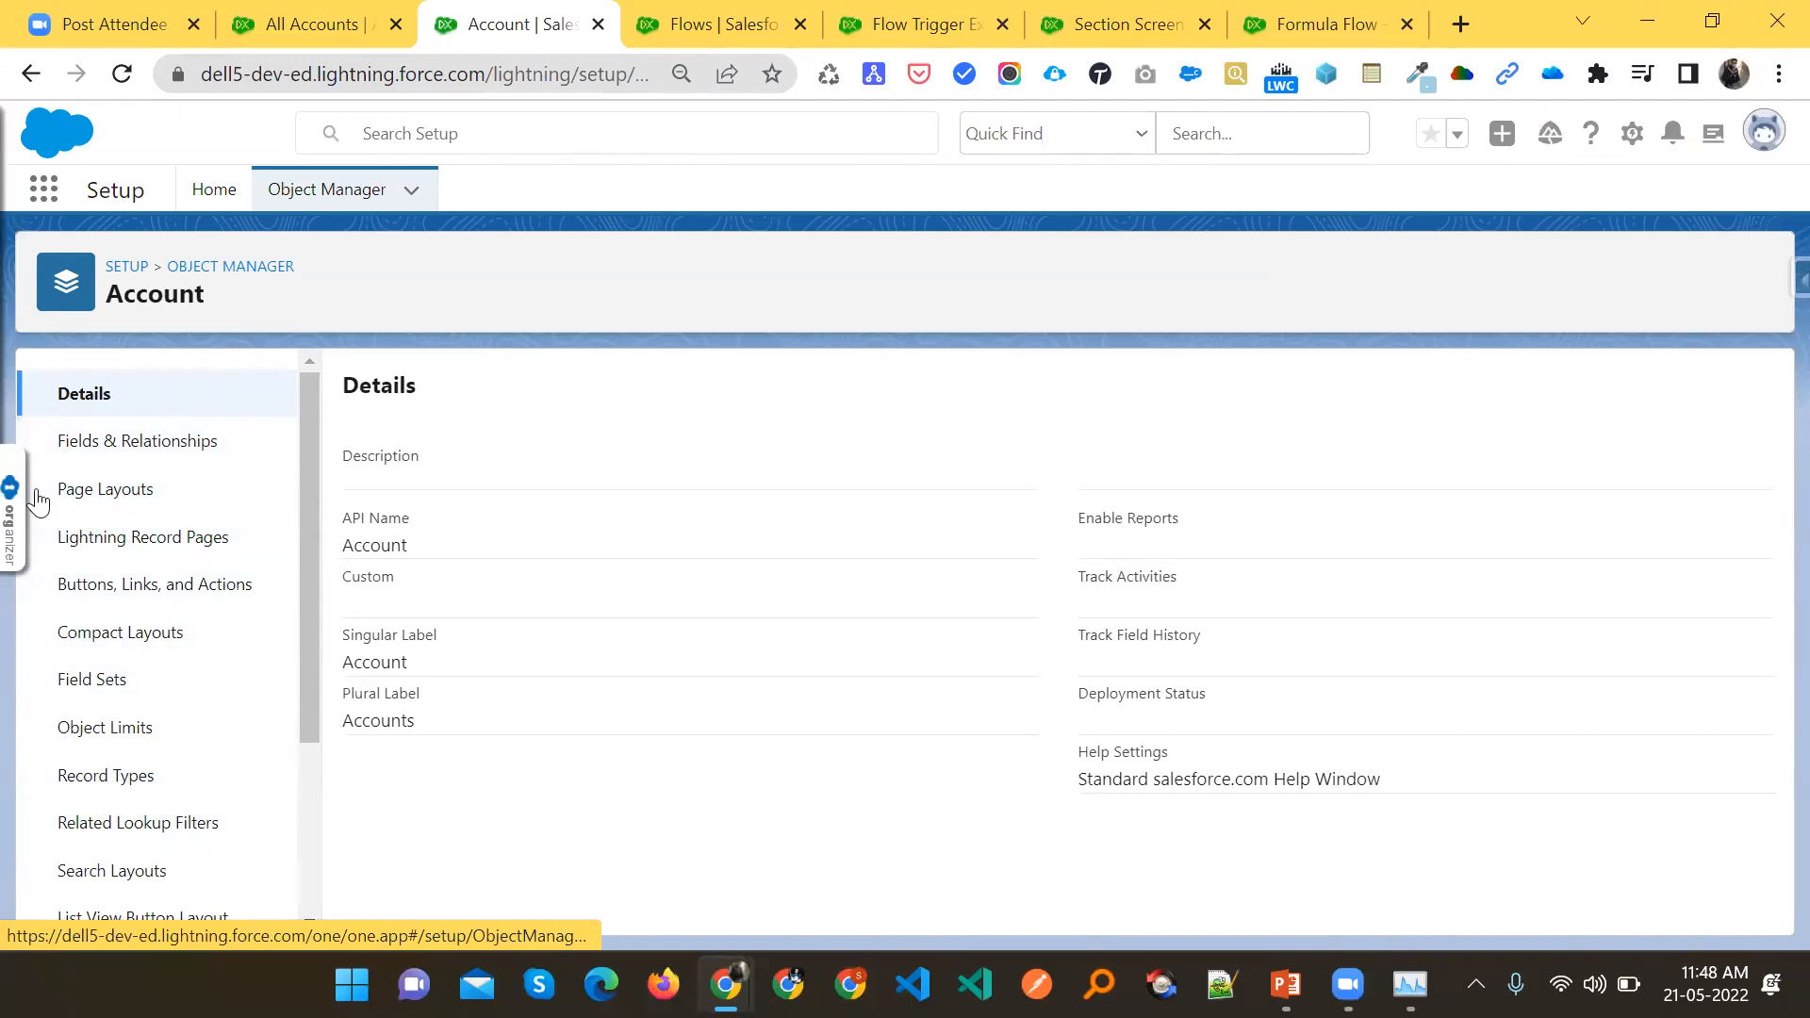
scroll(169, 660, "down", 3)
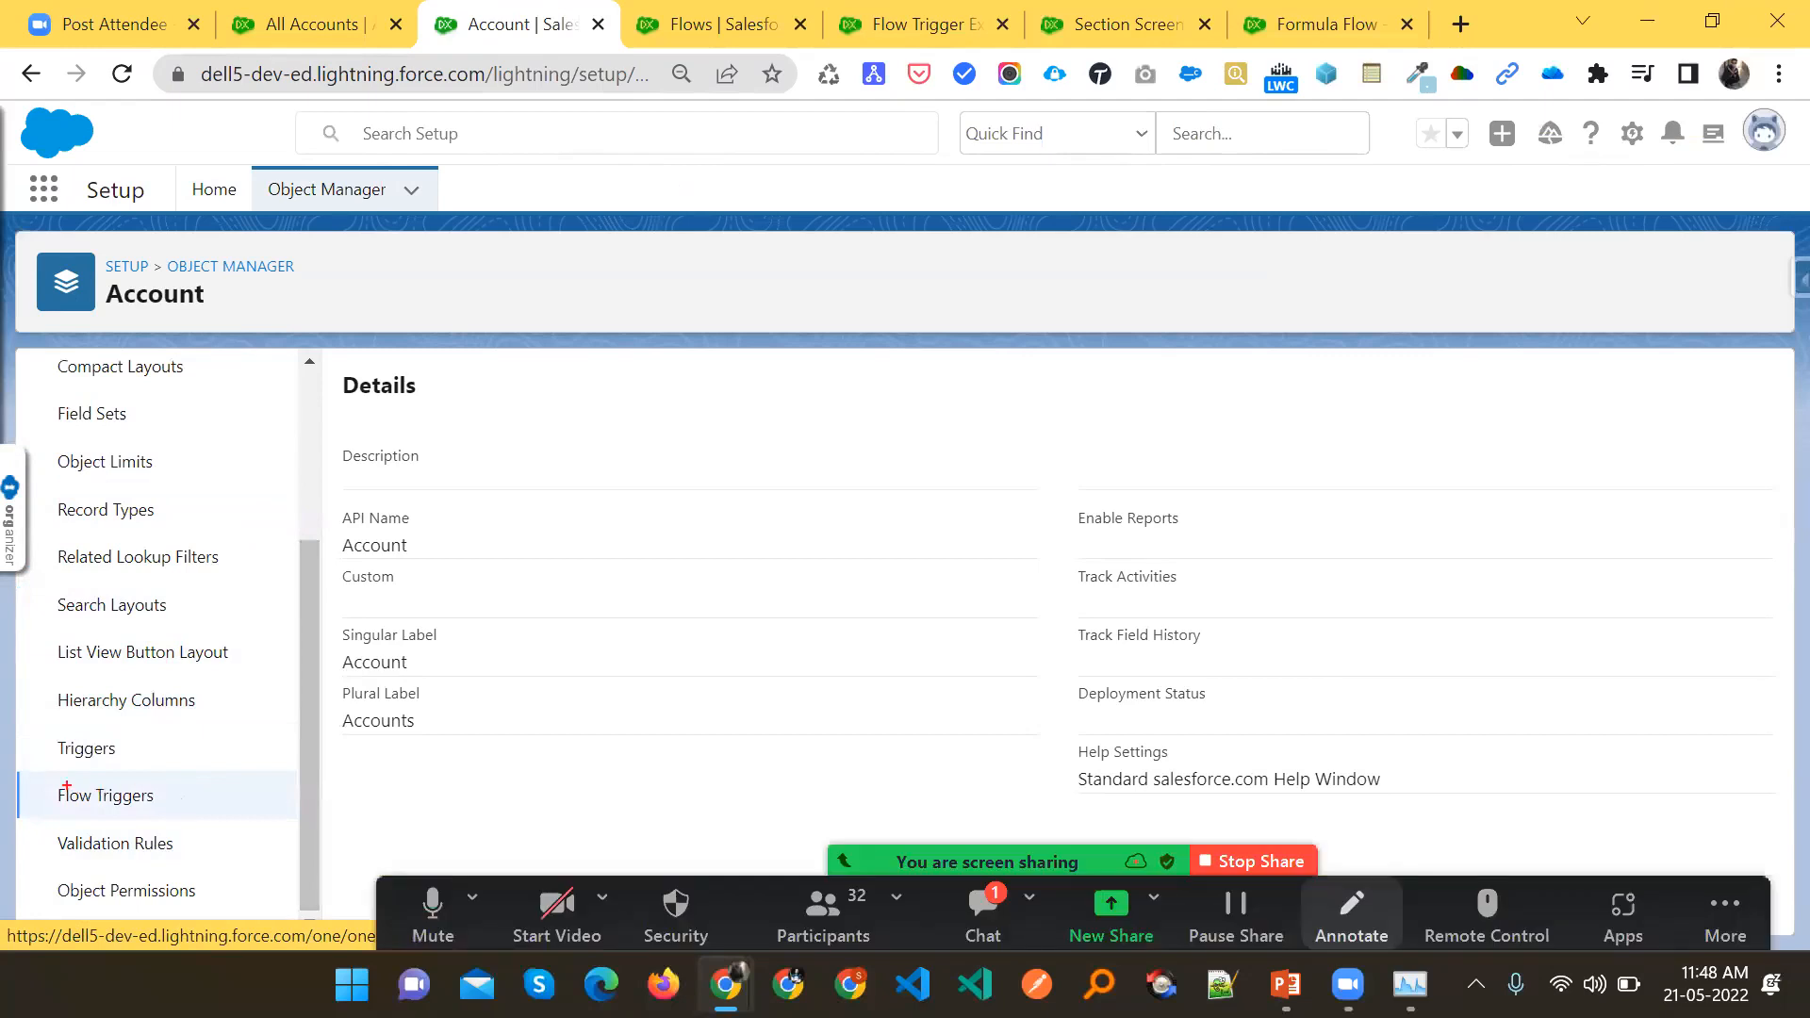
left_click_drag(42, 774, 178, 812)
key("Escape")
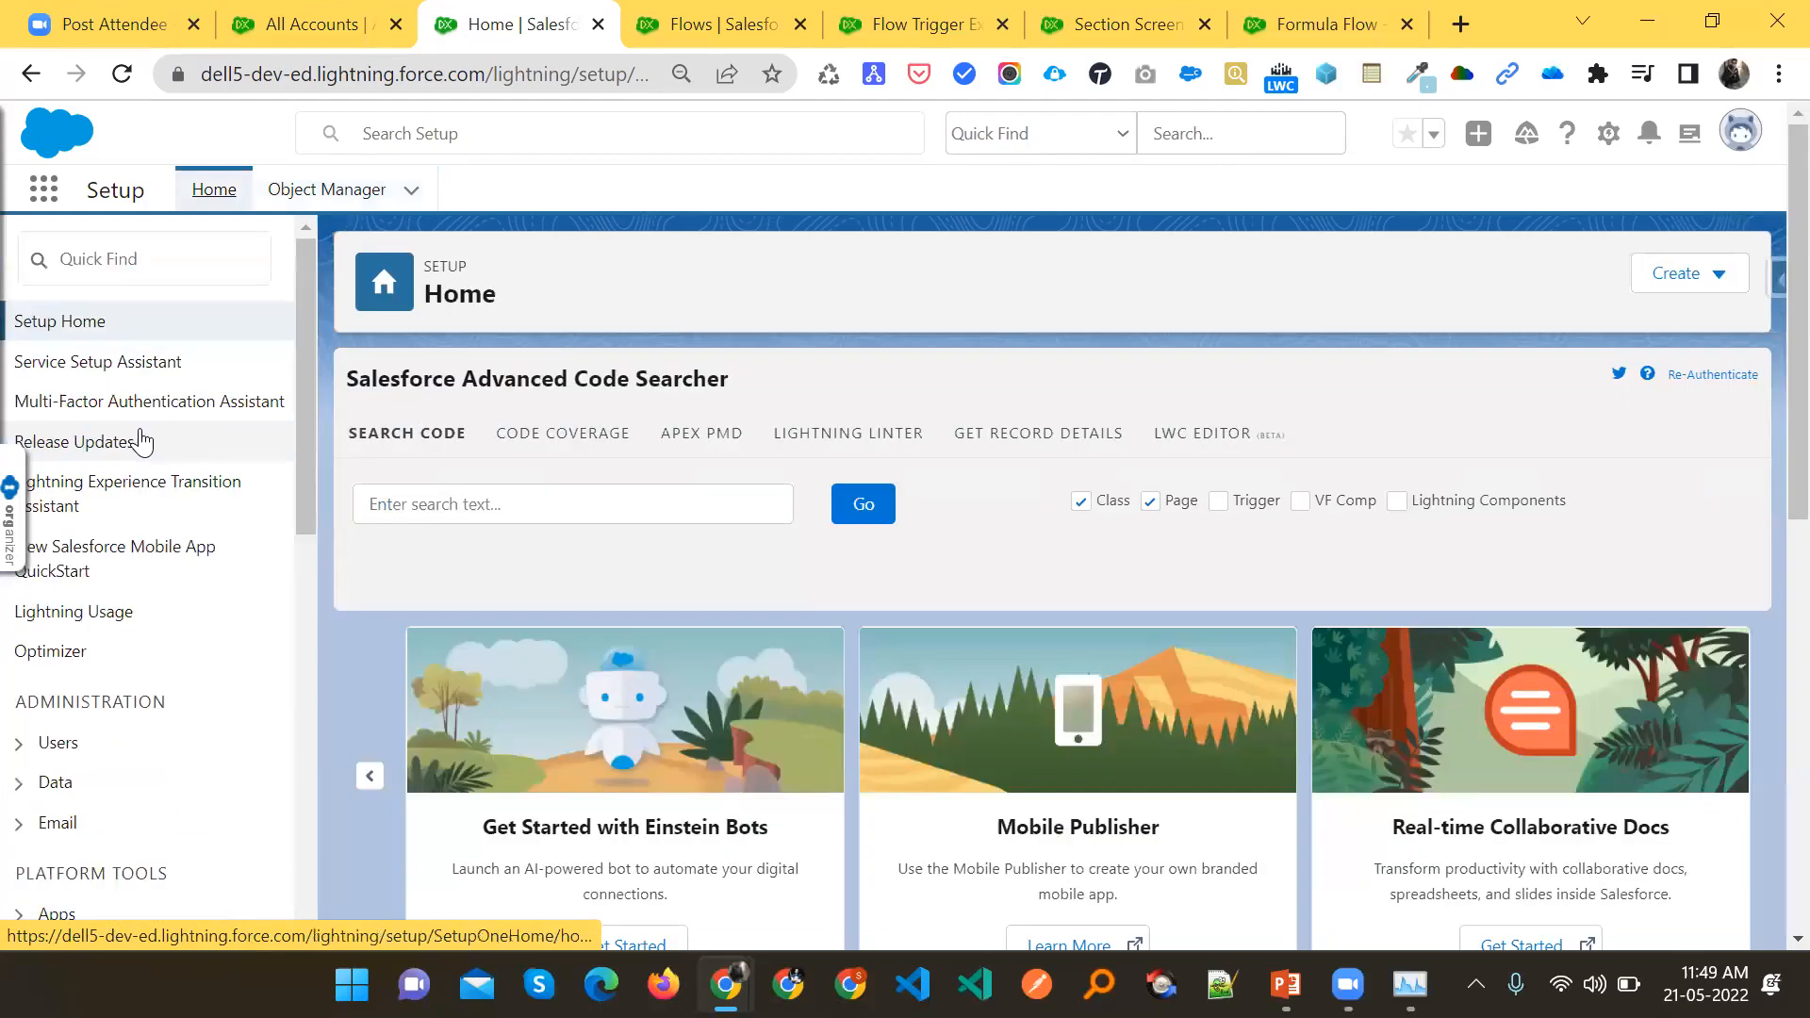
Open the Migrate to Flow page by searching Setup for "migrate", and return to the PowerPoint slide show's agenda
left_click(91, 260)
type("mi")
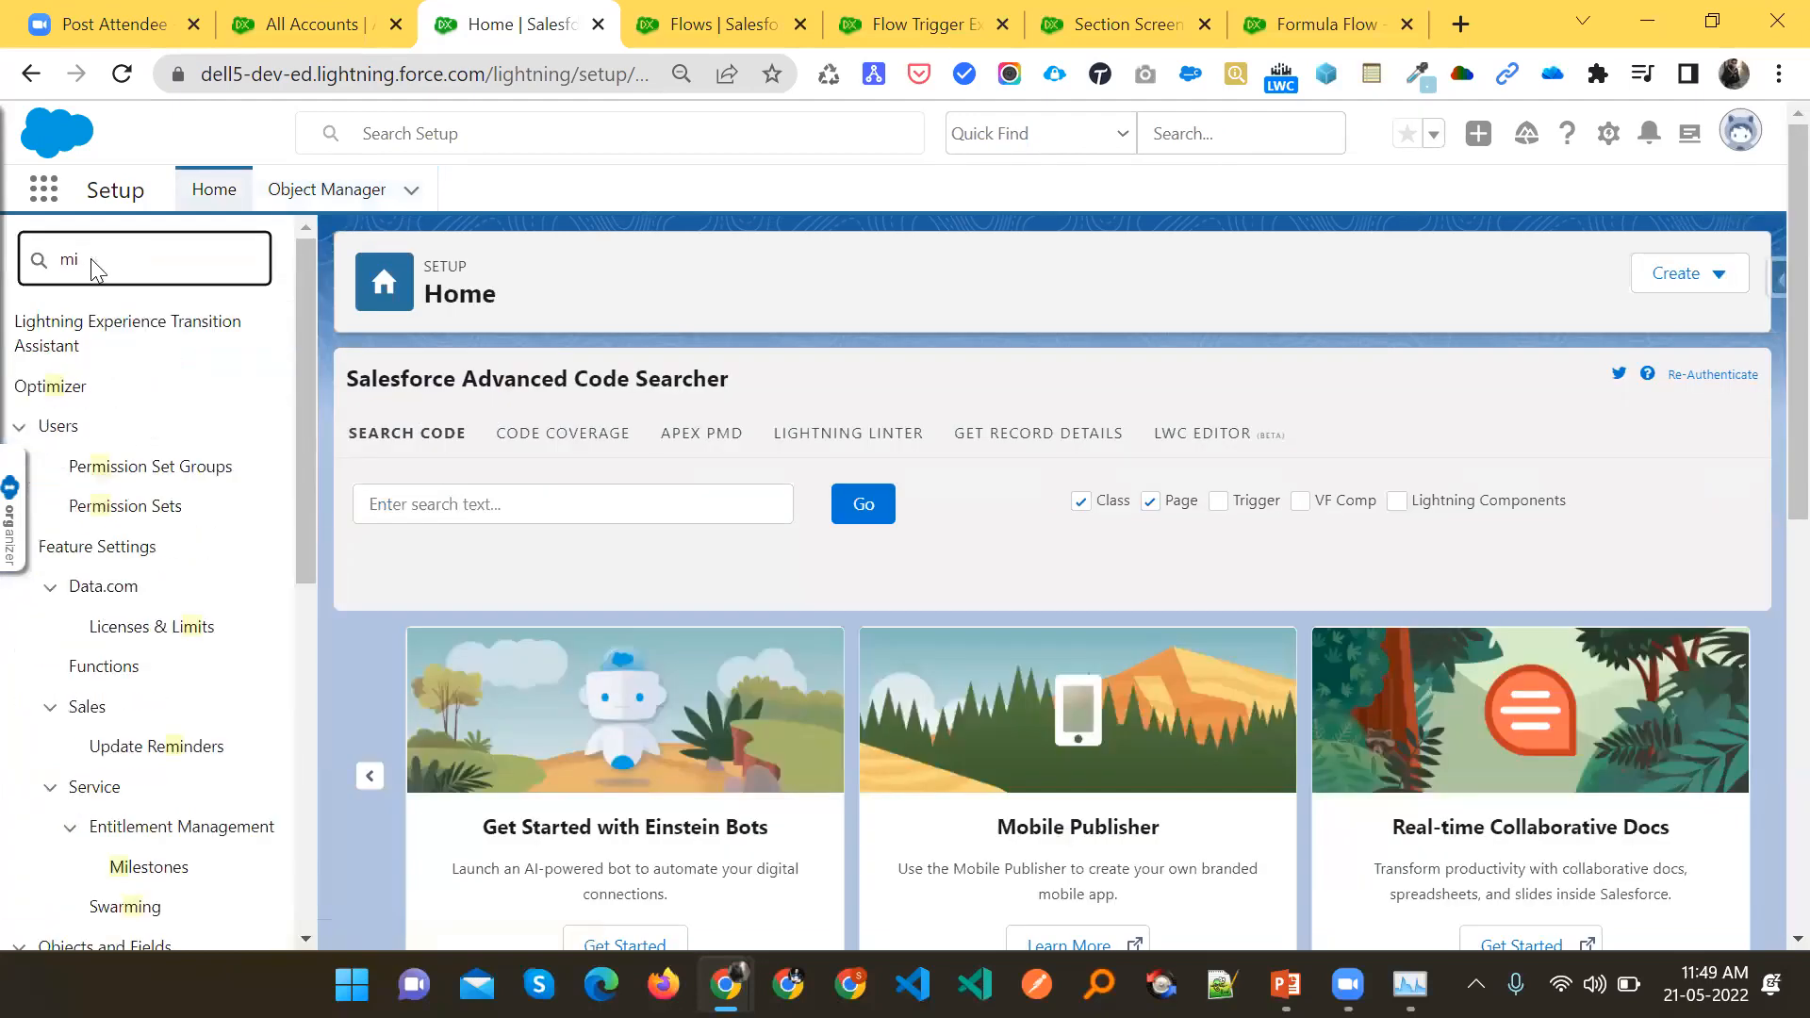
type("grate")
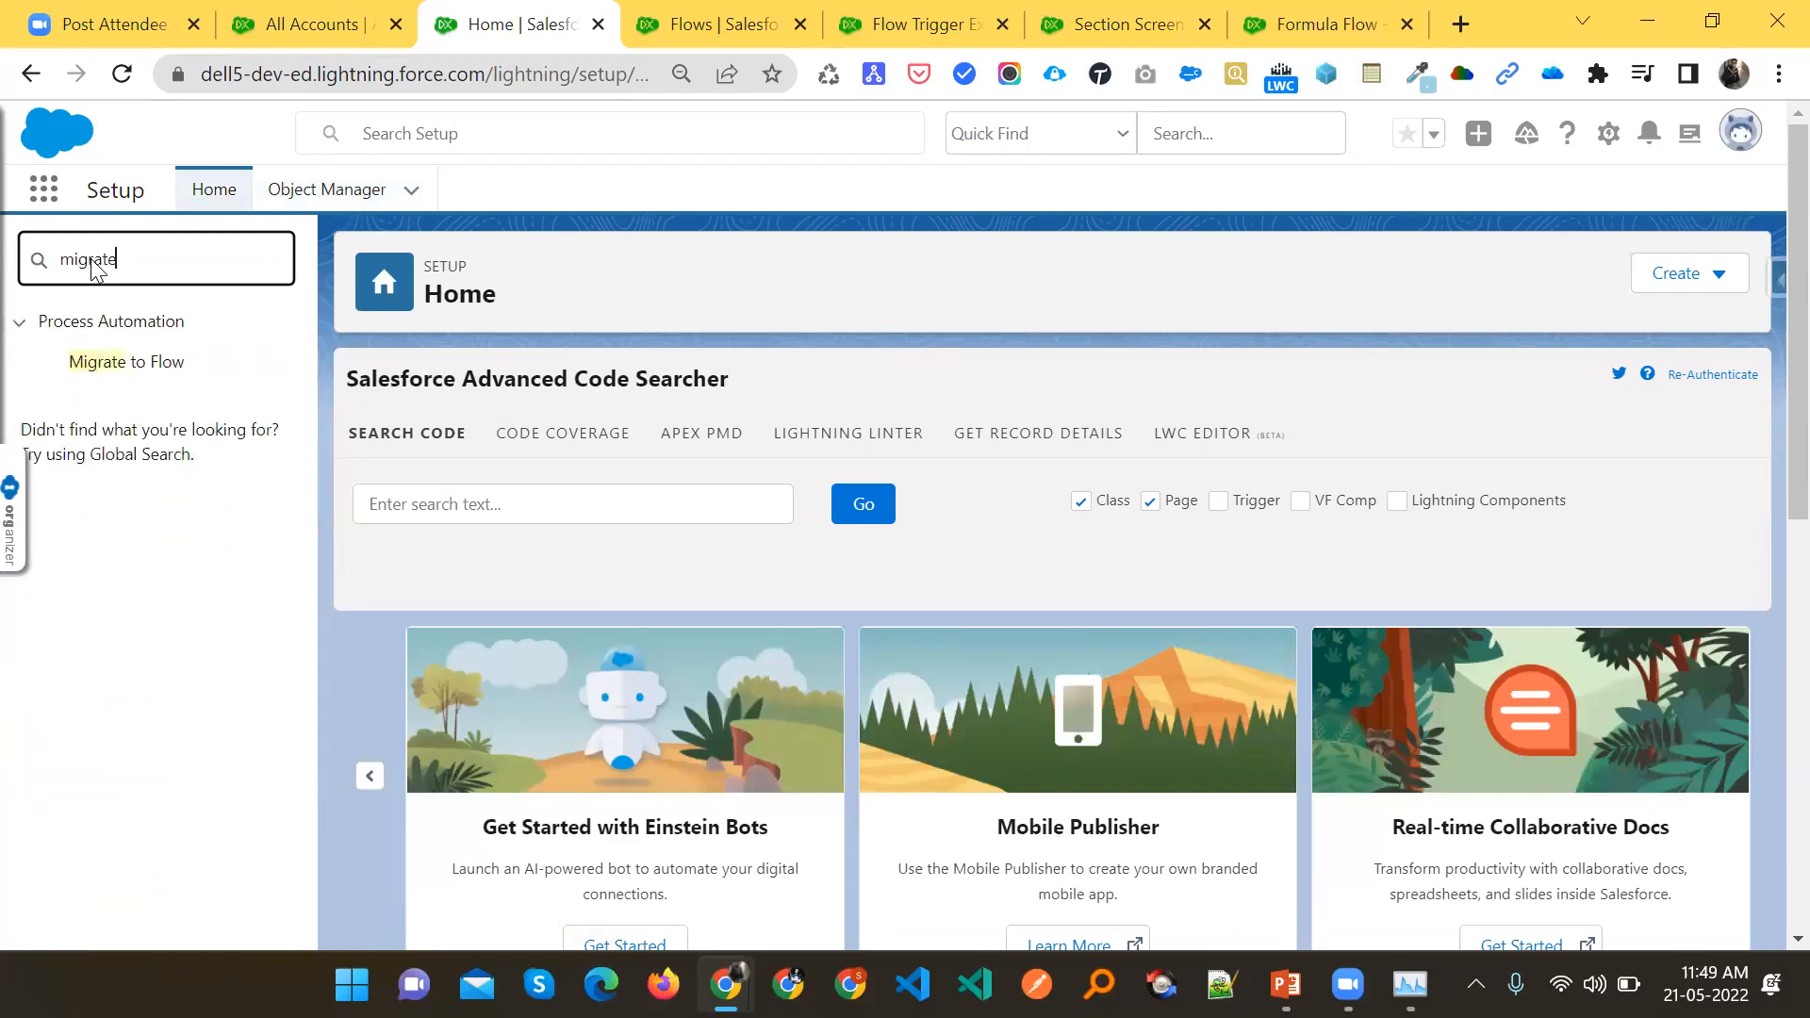
left_click(141, 362)
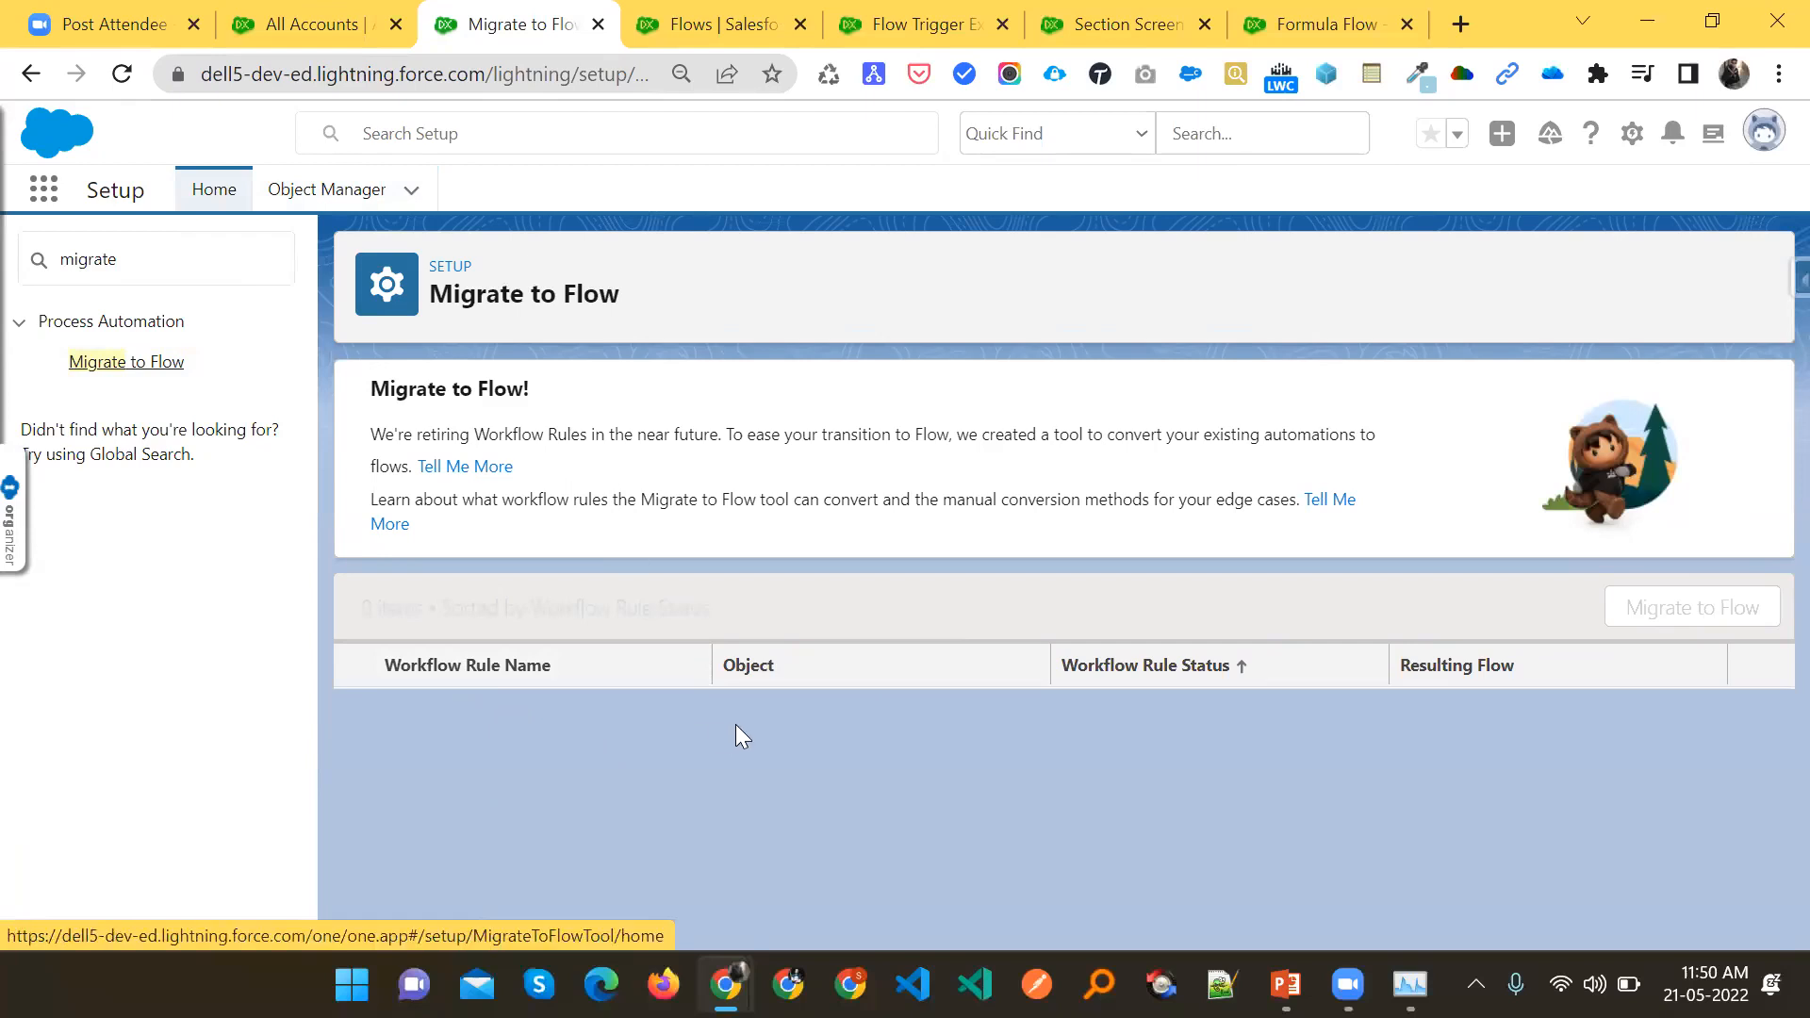
mouse_move(1286, 985)
left_click(1400, 829)
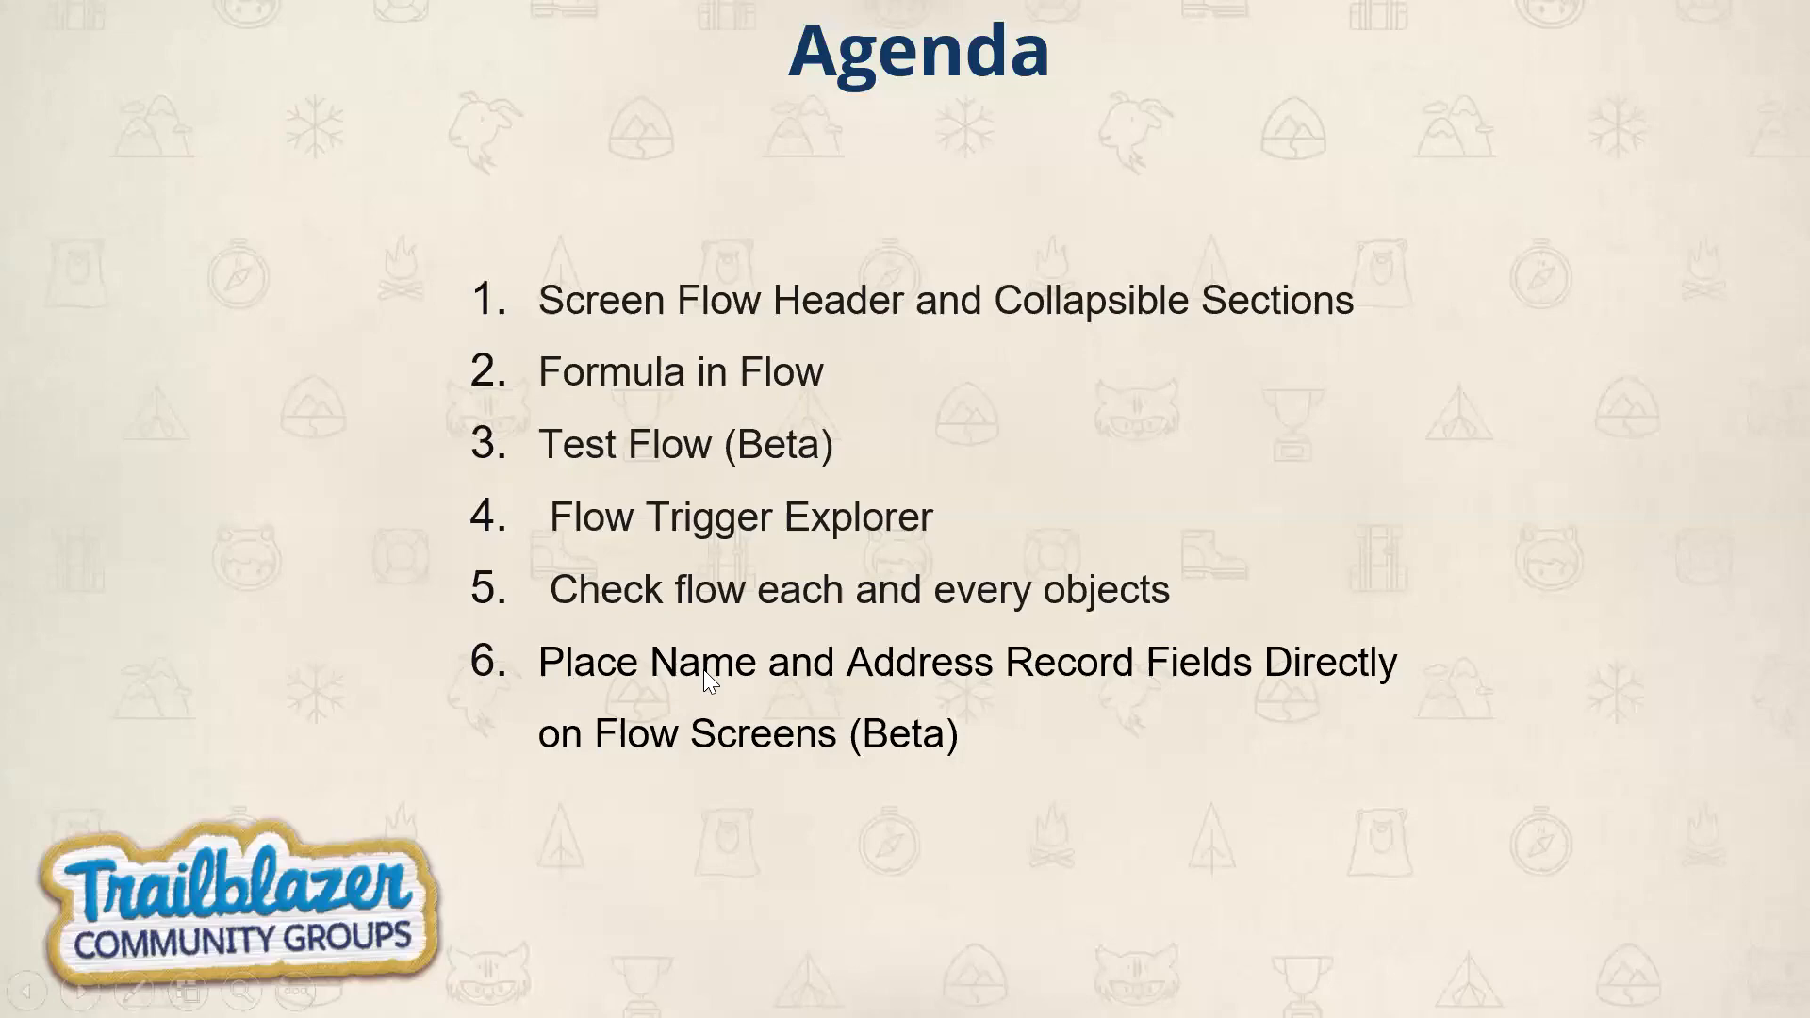
Switch to Chrome, find the open Section Screen Flow1 in Flow Builder and run it
key("alt+Tab")
left_click(794, 9)
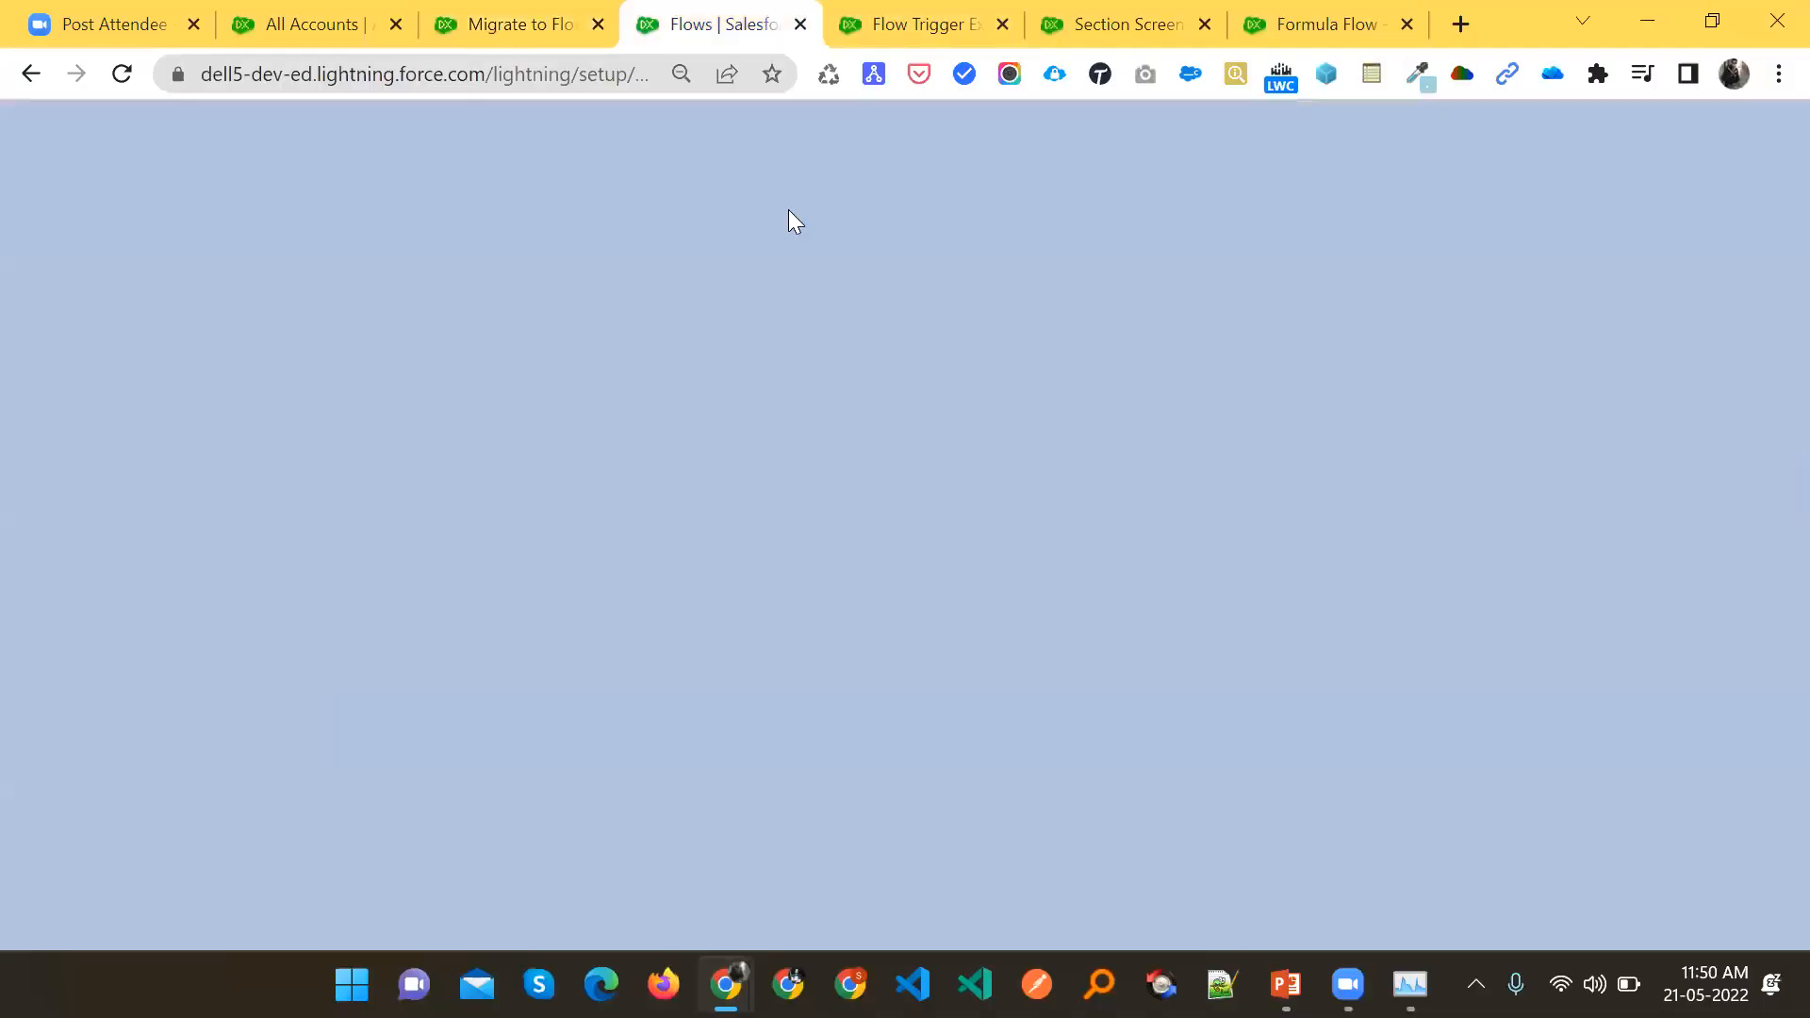
left_click(943, 19)
left_click(1103, 19)
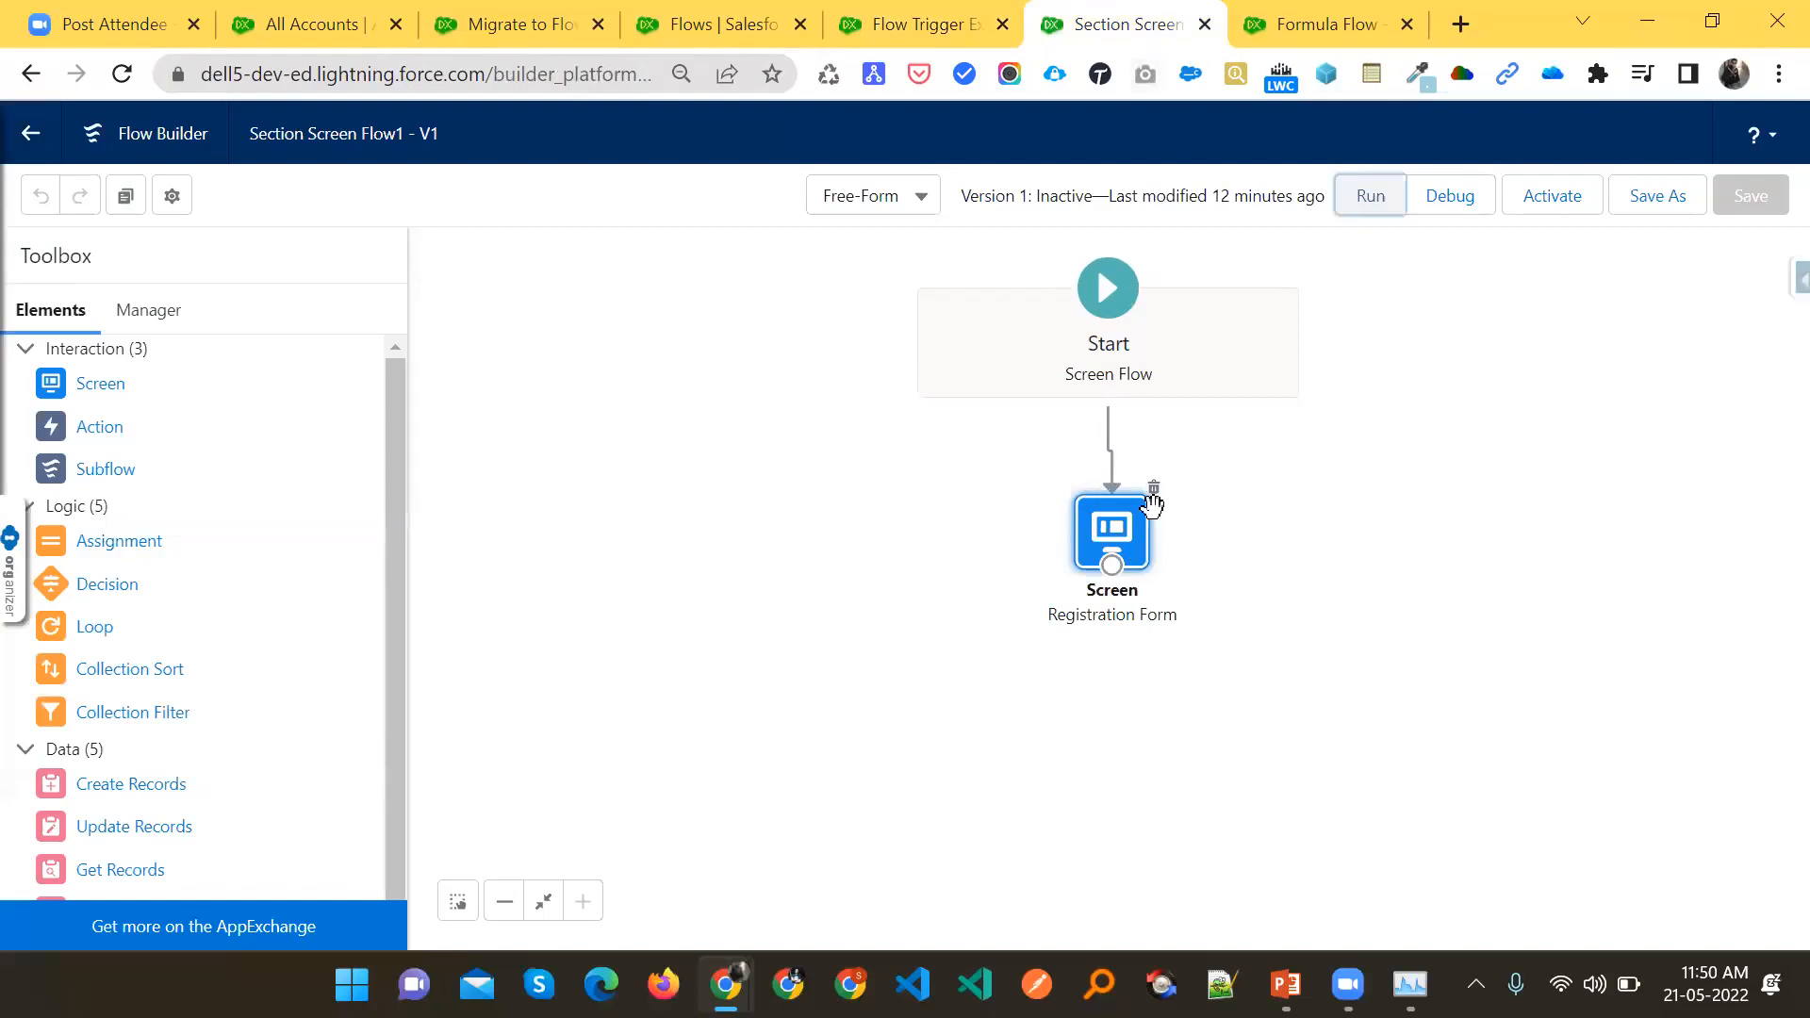
left_click(1370, 195)
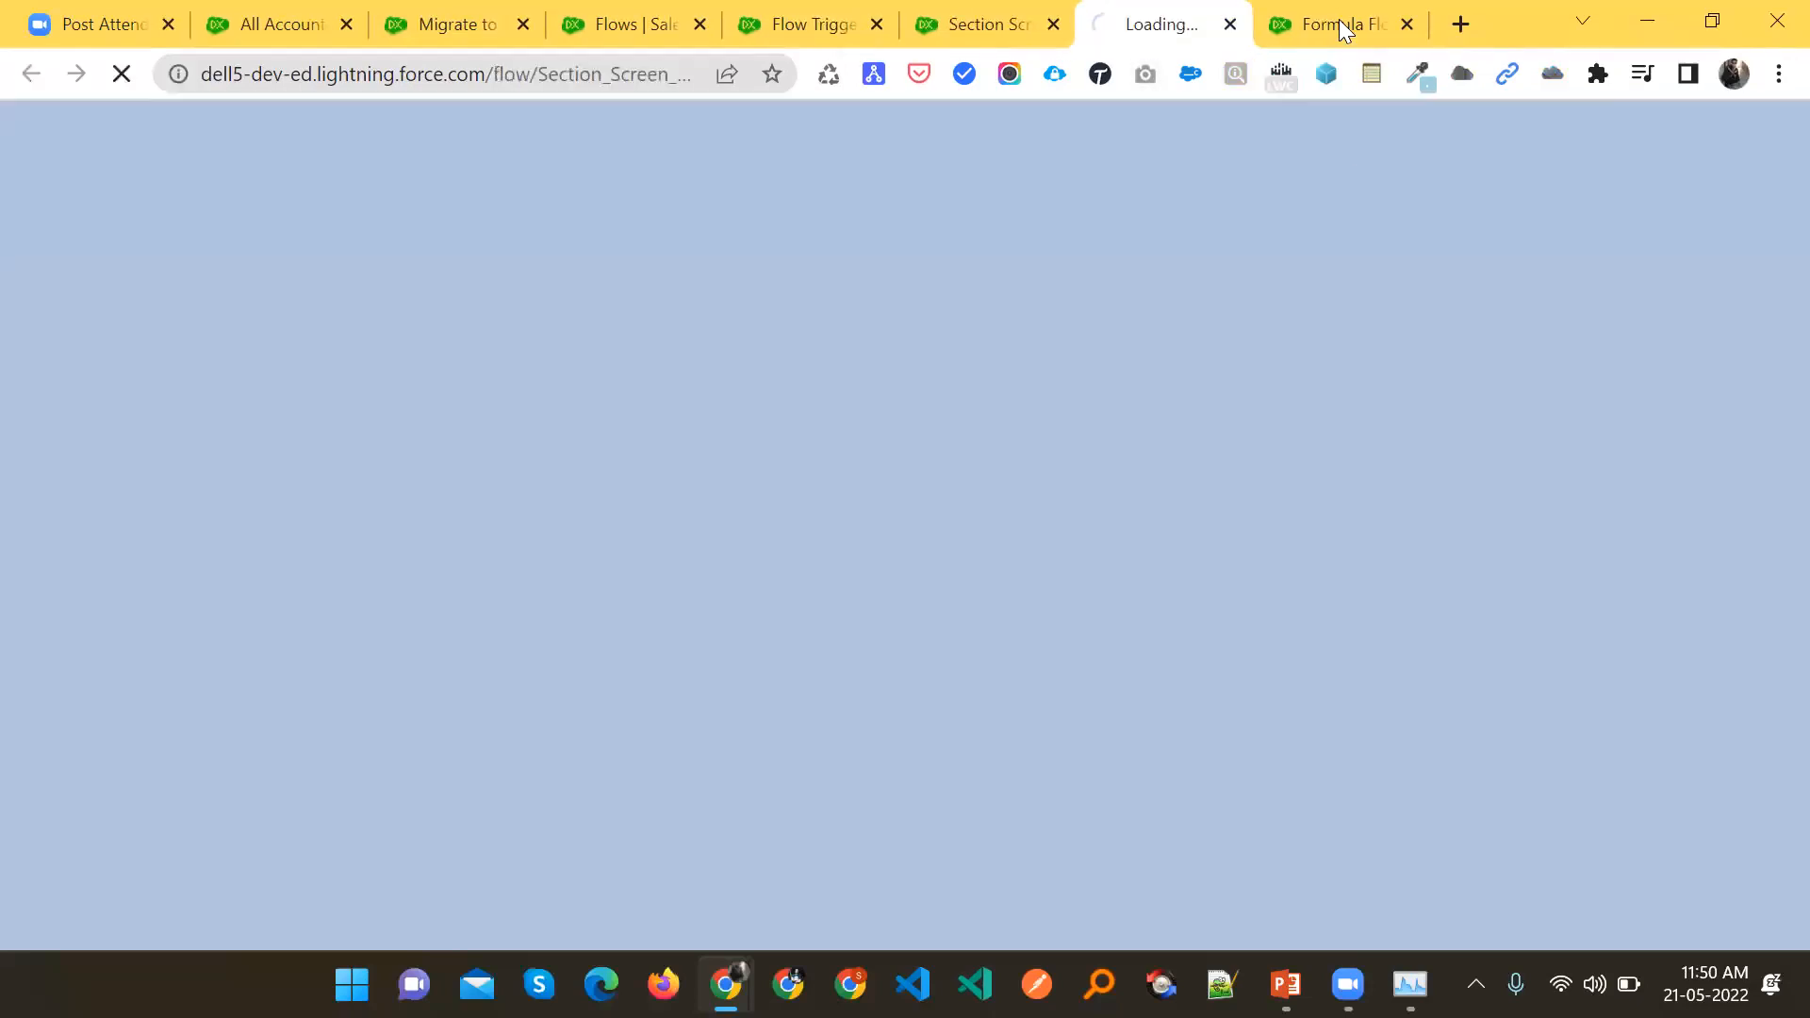
Close the Formula Flow, Flow Trigger Explorer, Flows and Migrate to Flow pages in the browser
middle_click(1340, 4)
middle_click(702, 5)
middle_click(505, 6)
middle_click(503, 13)
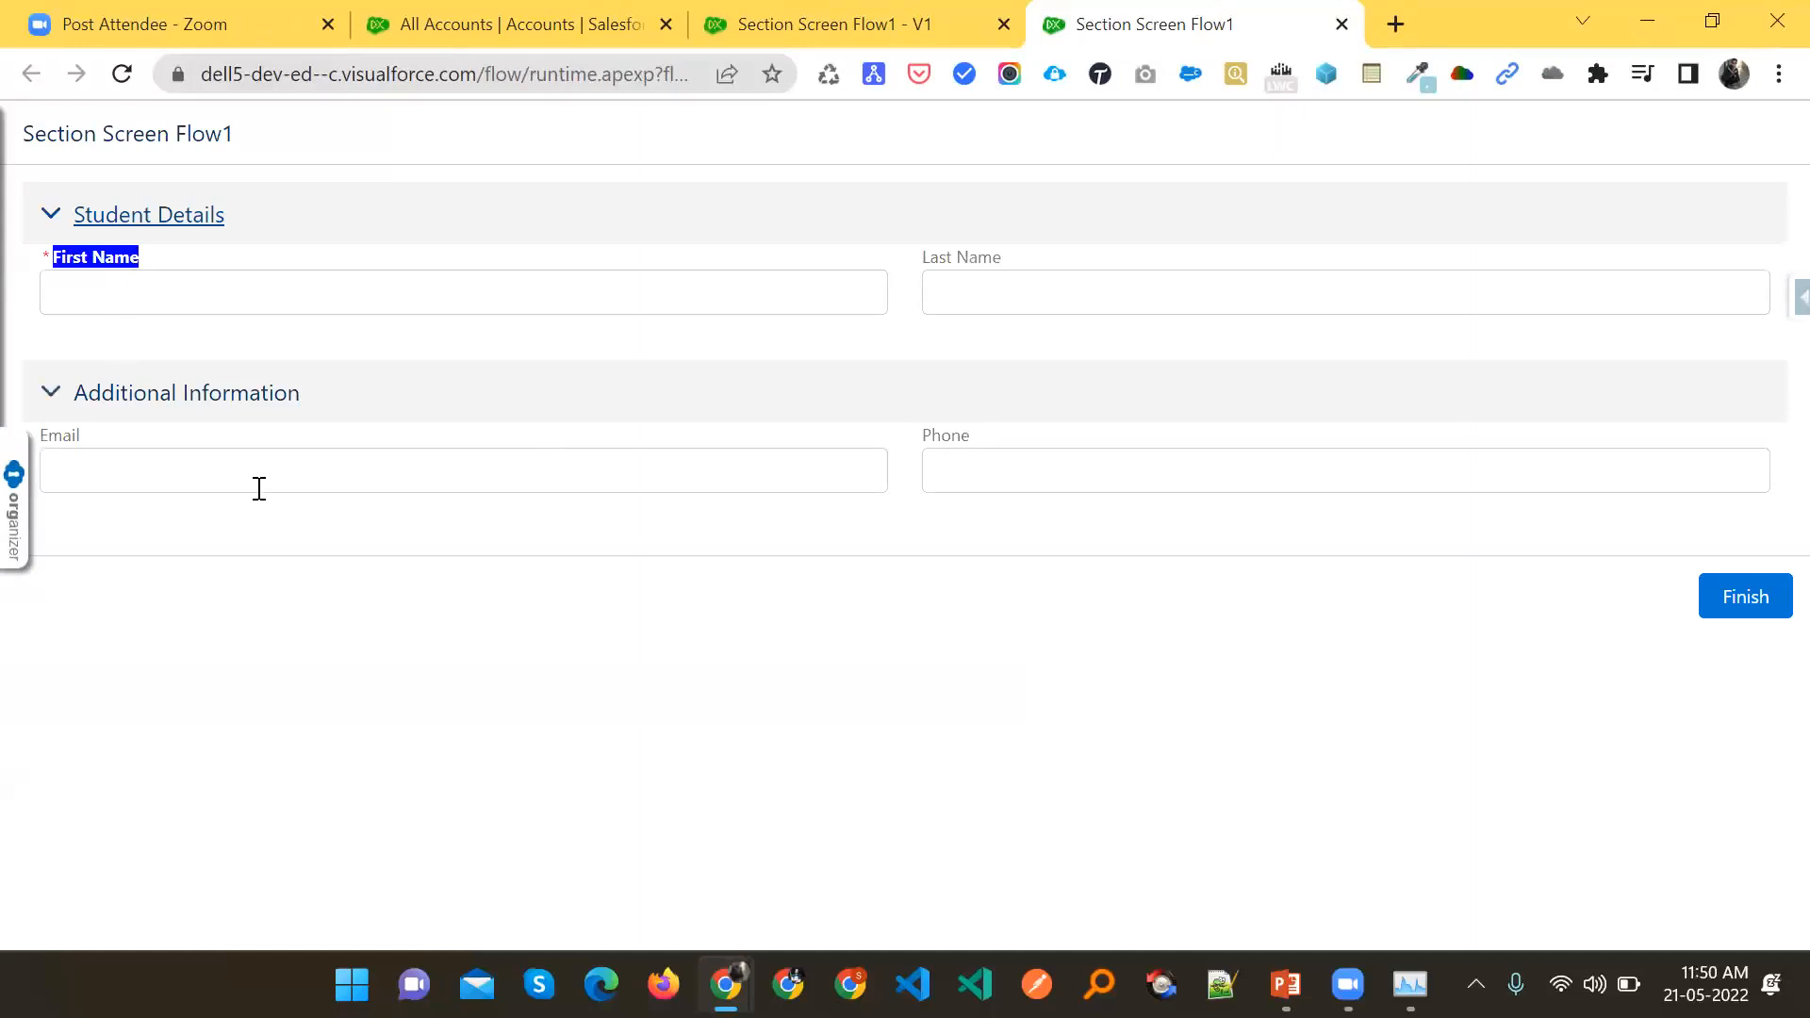
Collapse the Additional Information and Student Details sections in the running flow, and close the run
left_click(51, 390)
left_click(51, 215)
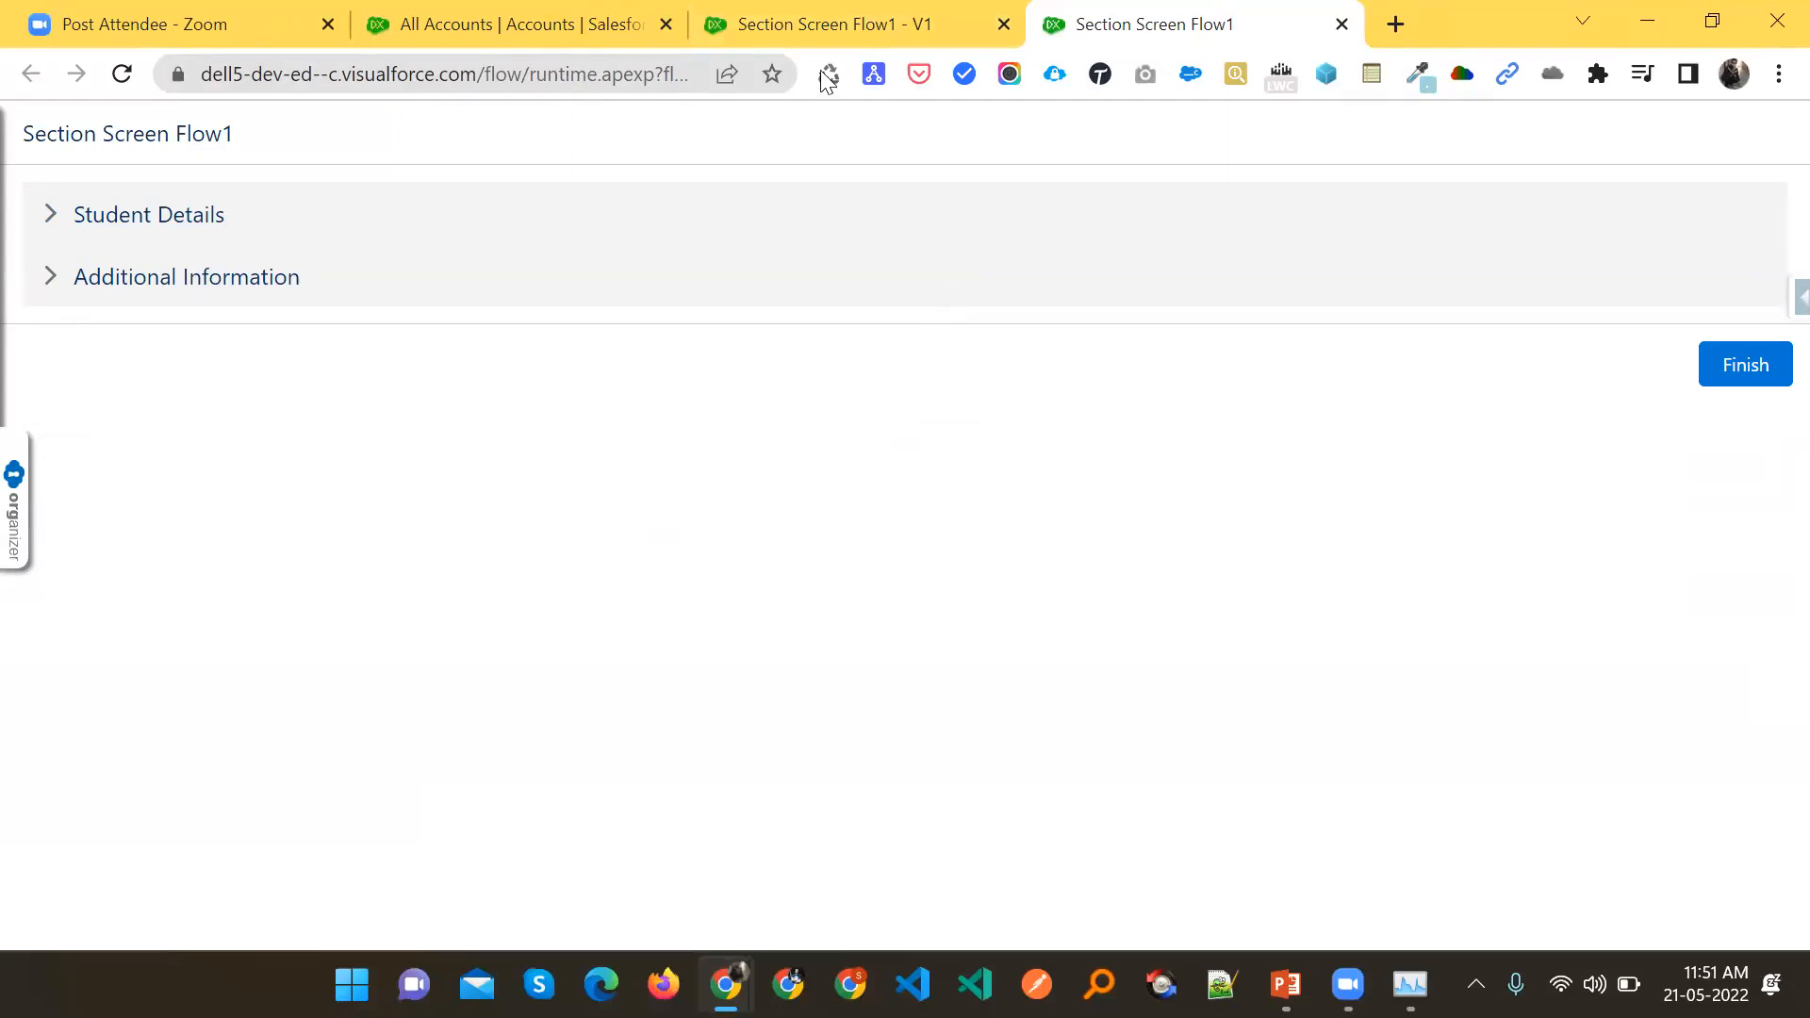
middle_click(1157, 10)
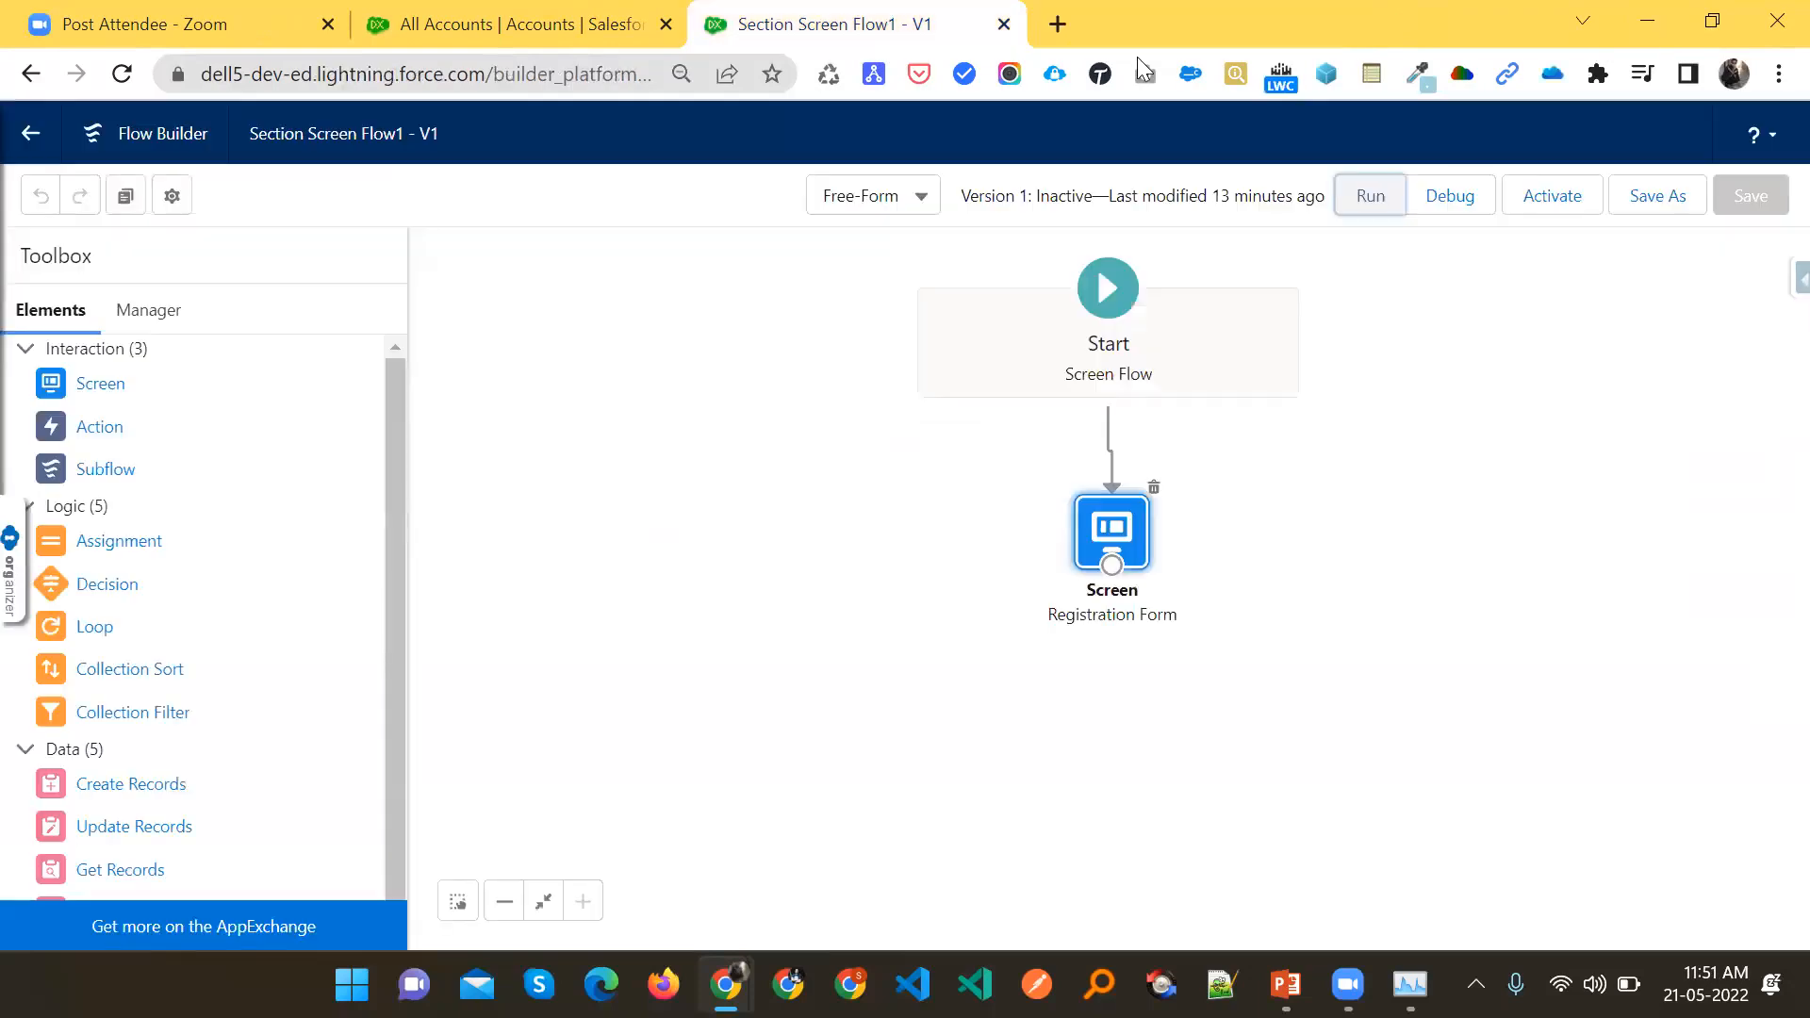
Edit the Registration Form screen and add a Name component above the Student Details section
double_click(1107, 528)
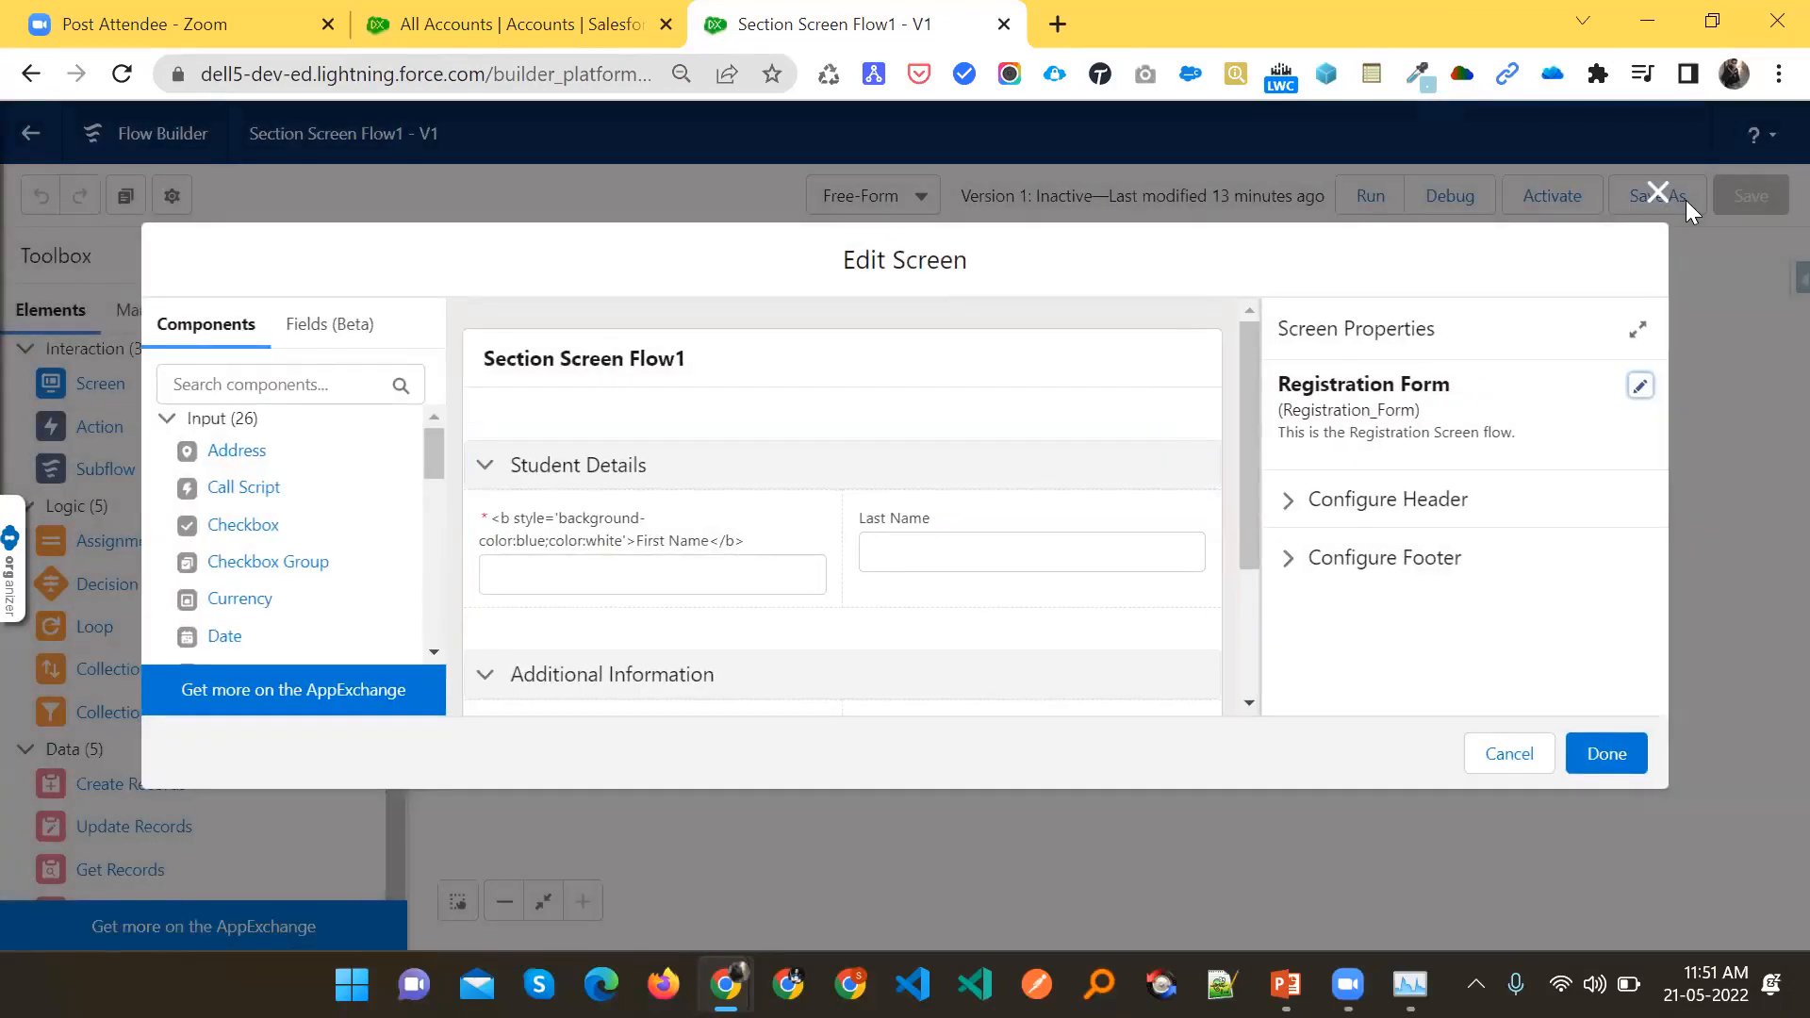
left_click(1686, 200)
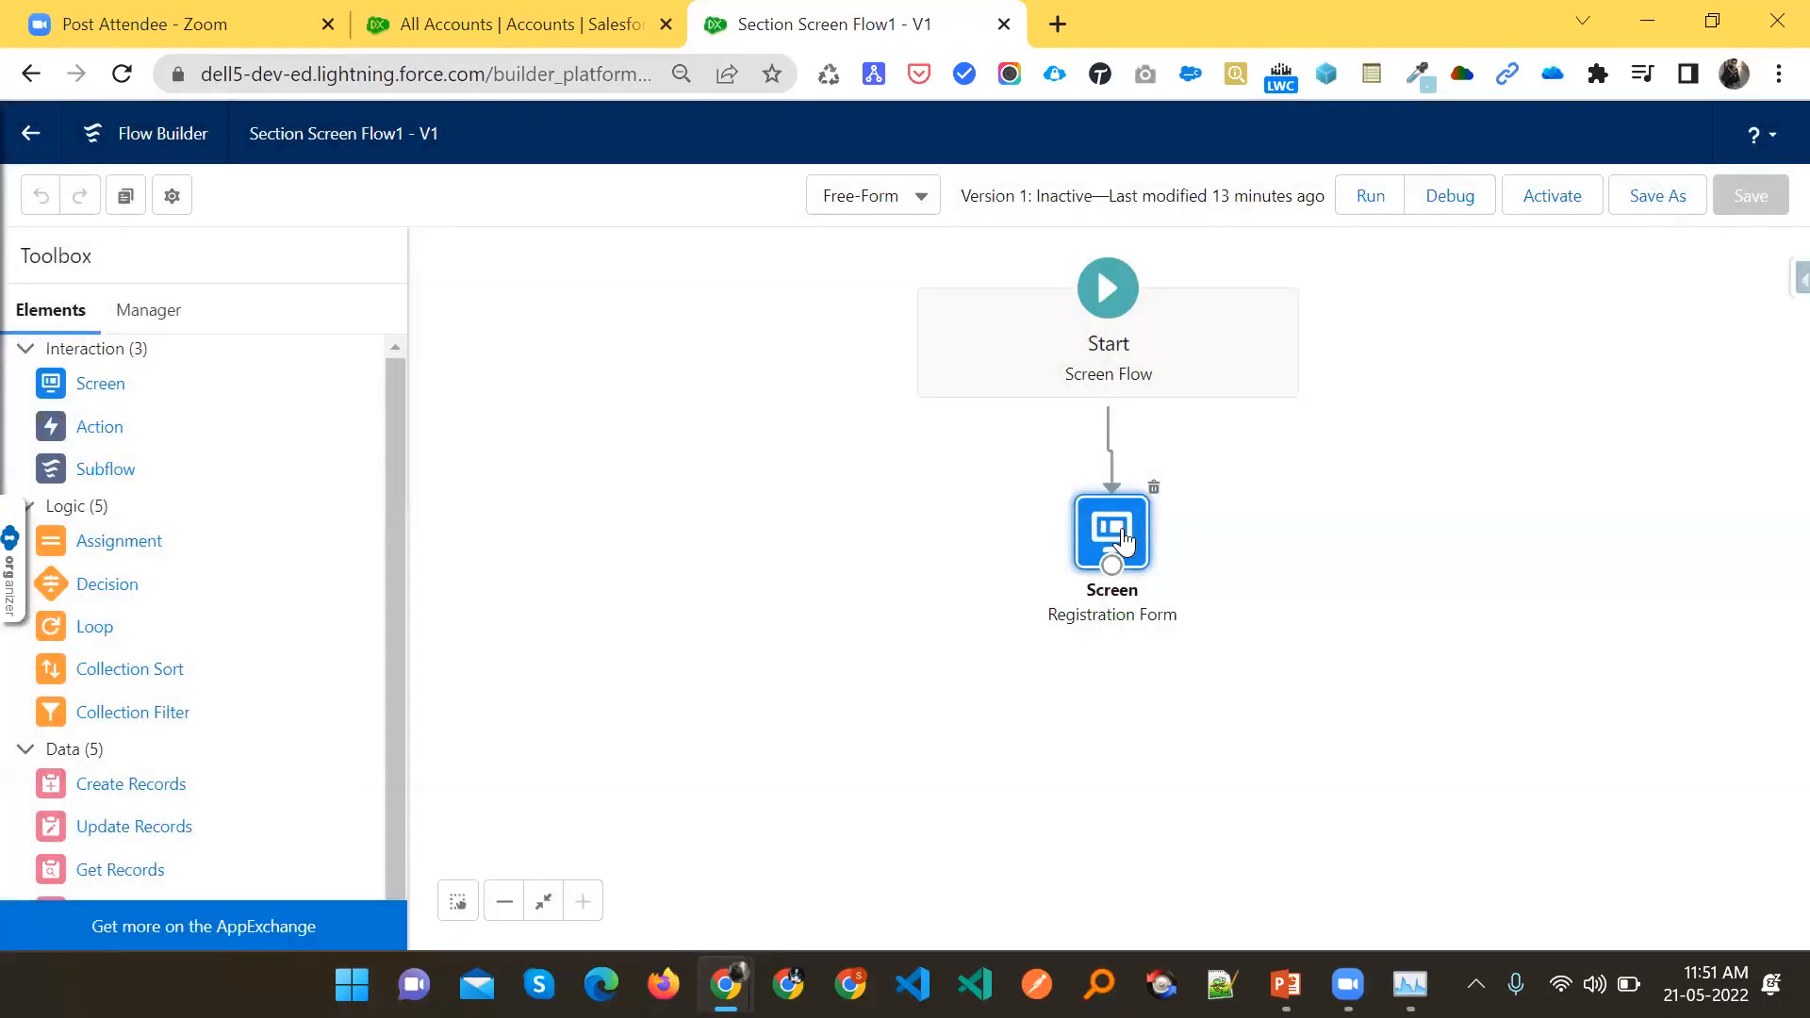
double_click(1122, 534)
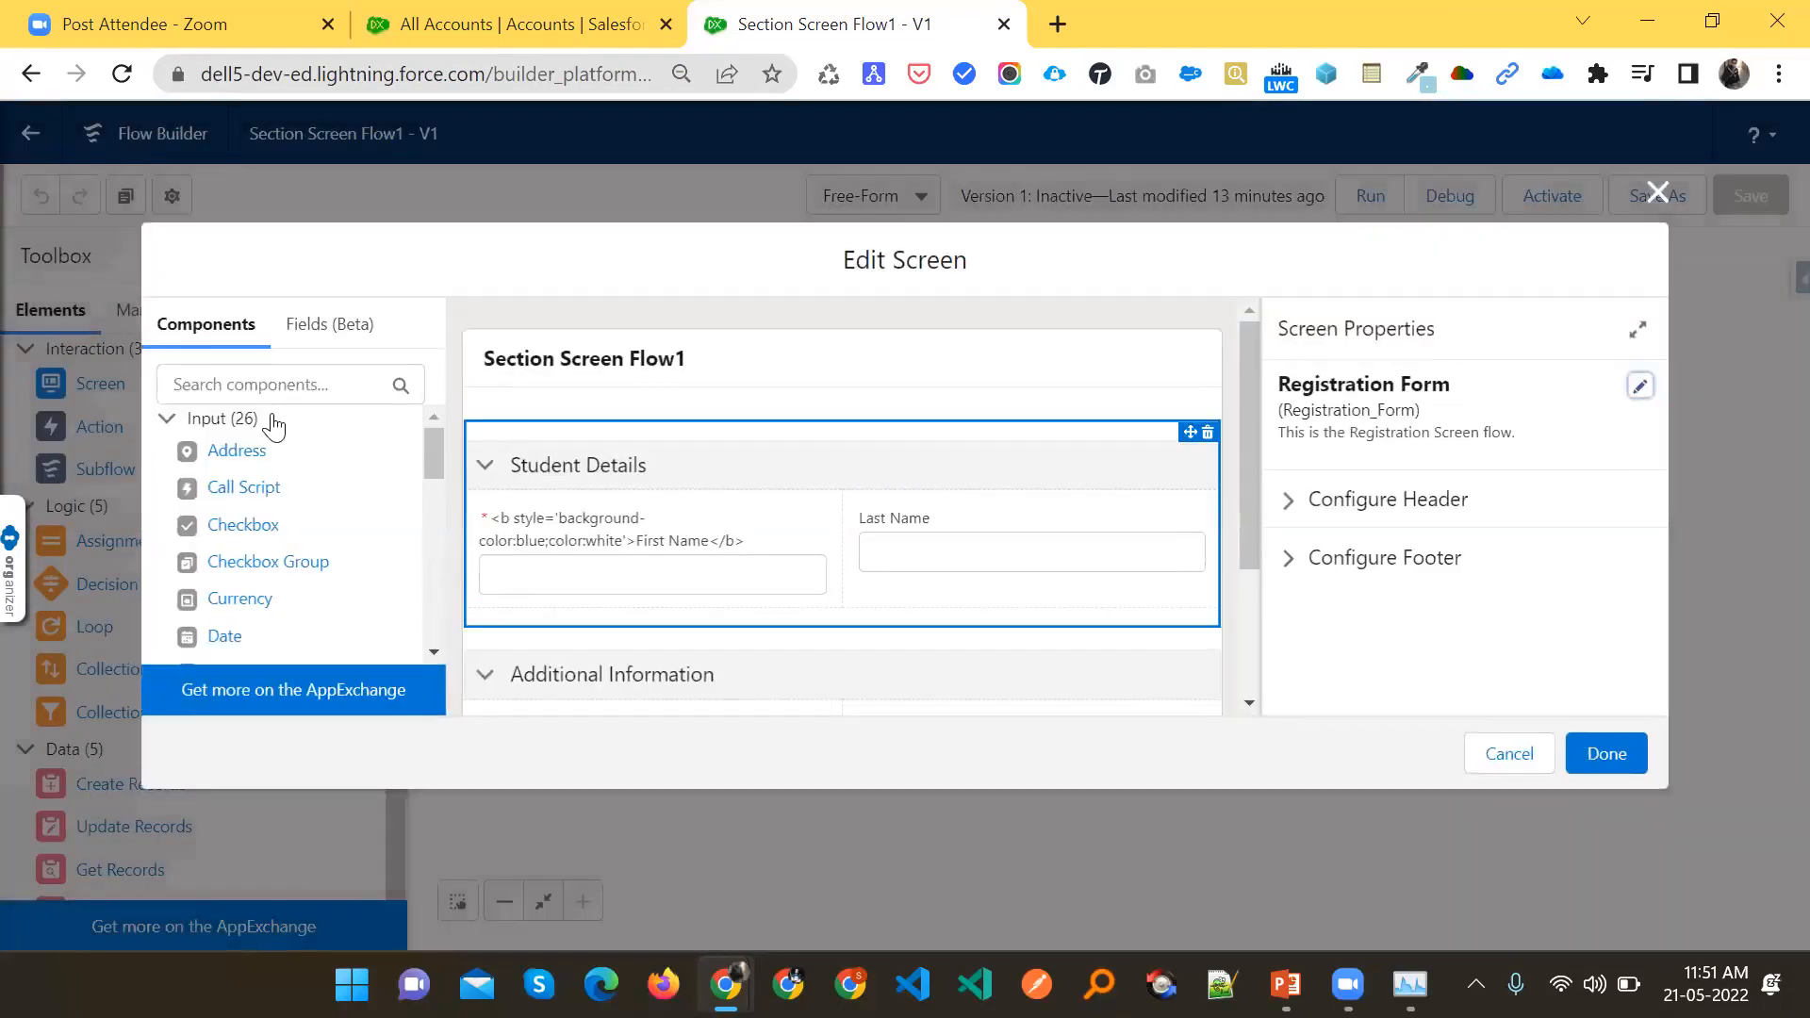
left_click(208, 375)
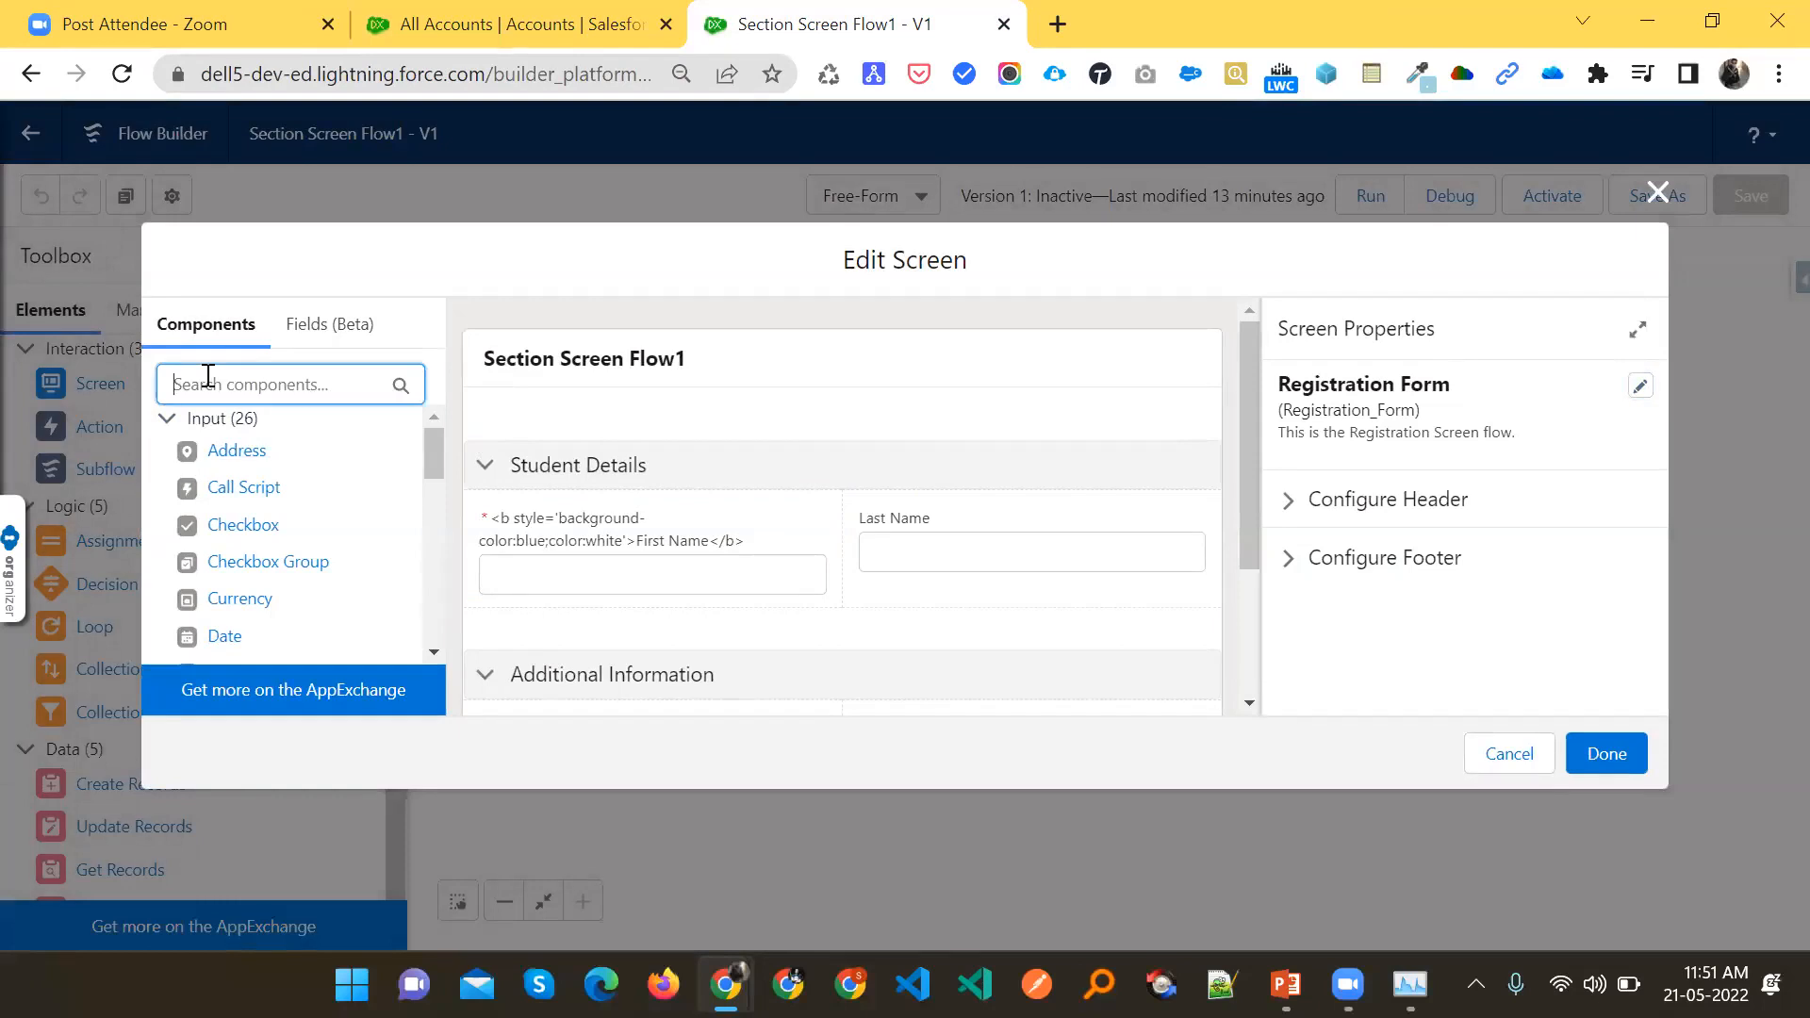
type("name")
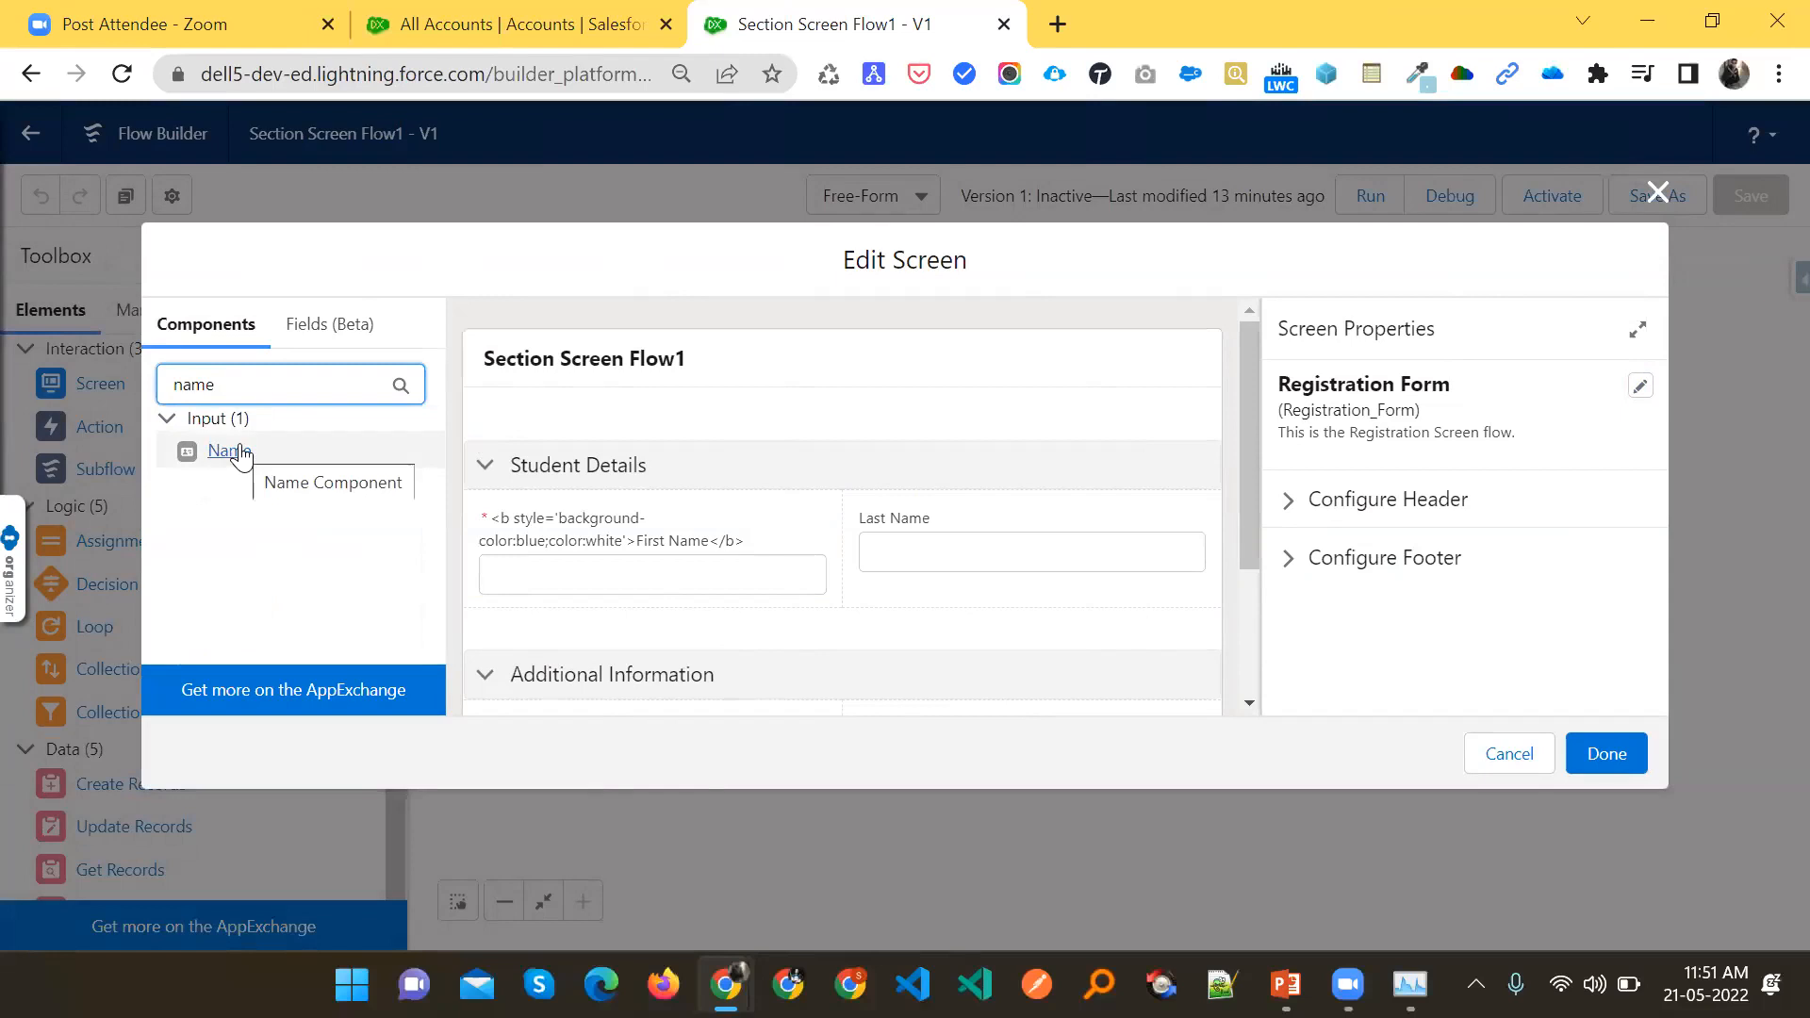
left_click_drag(228, 451, 526, 429)
left_click_drag(562, 455, 566, 460)
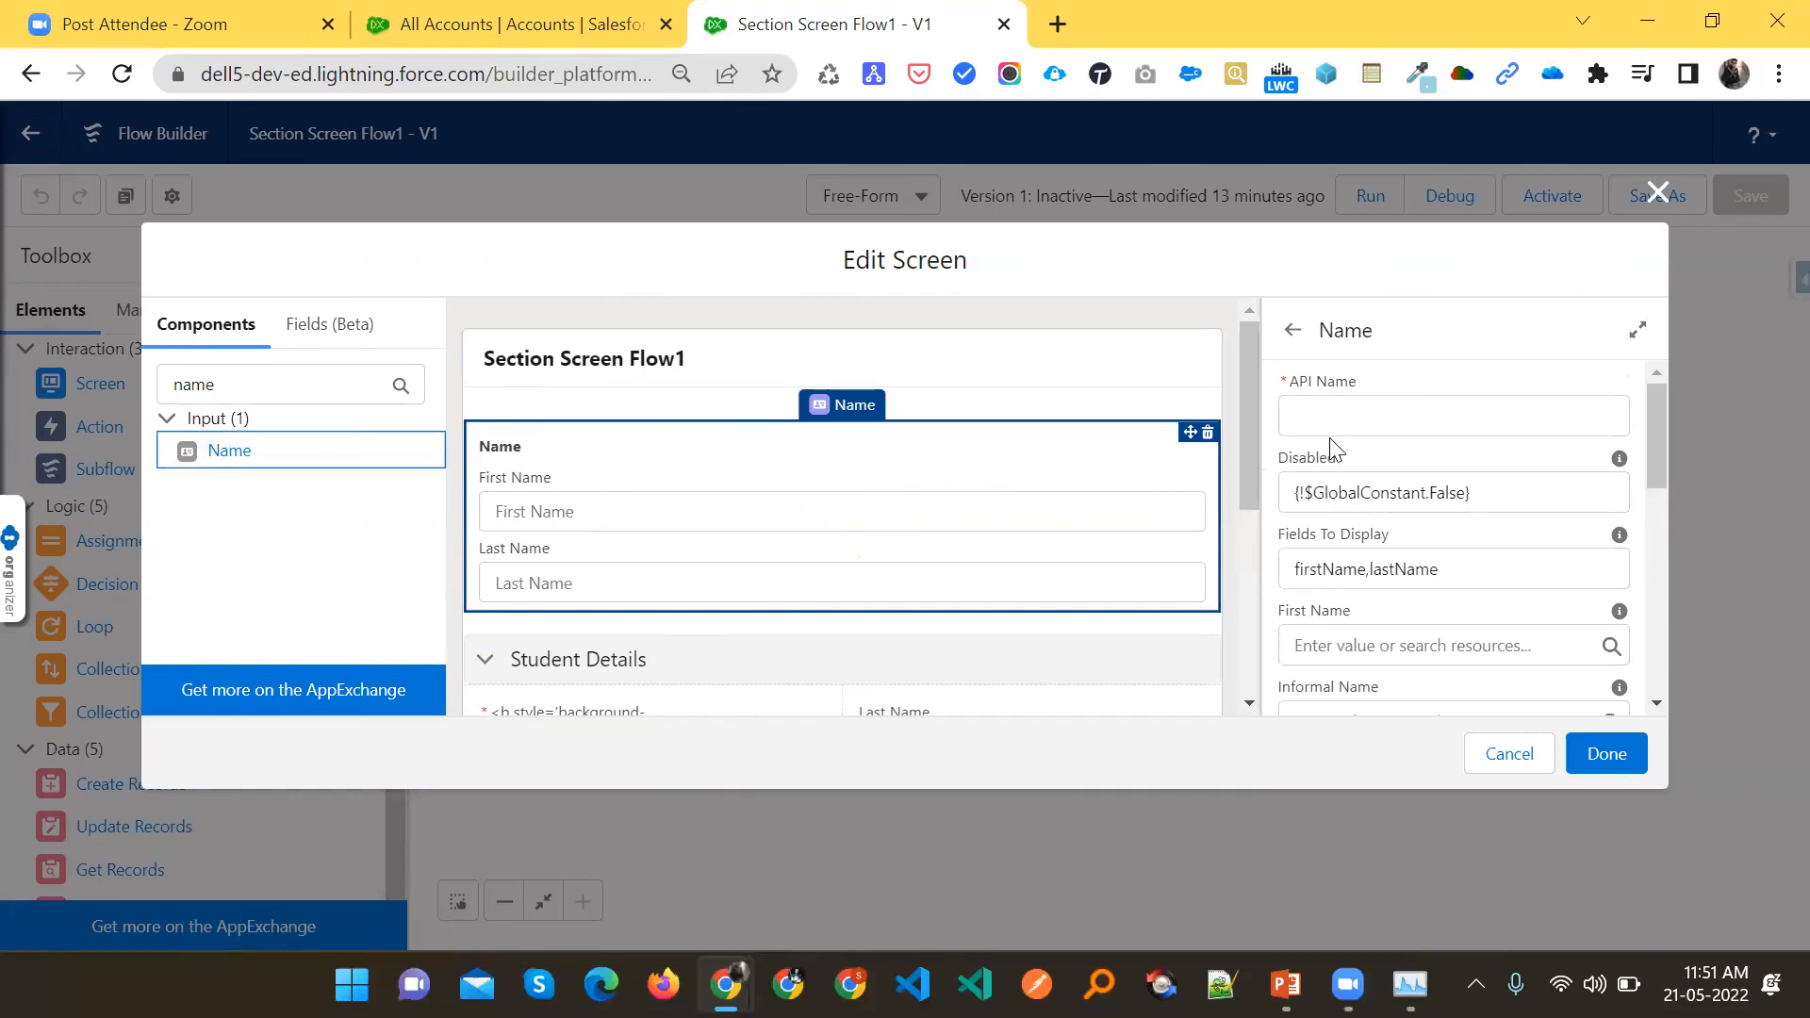
Set the Name component's API name to MyName, finish the screen edit and save the flow
left_click(1341, 417)
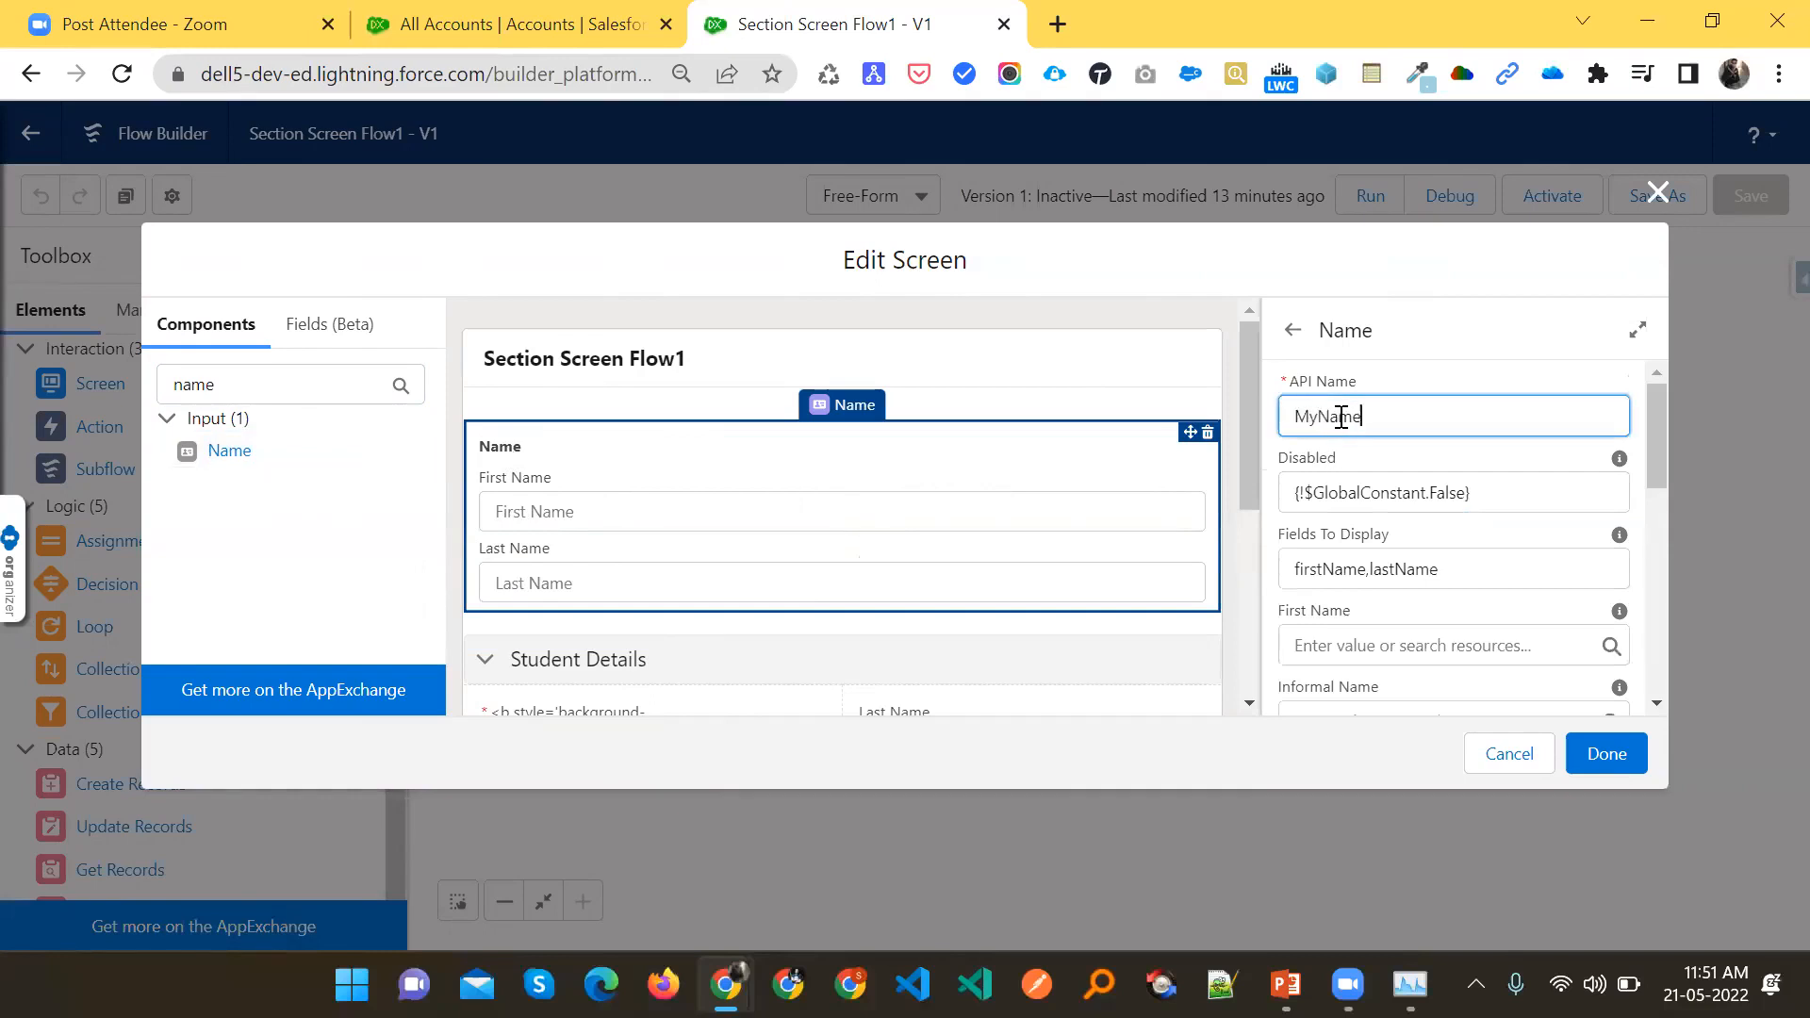
left_click(1612, 754)
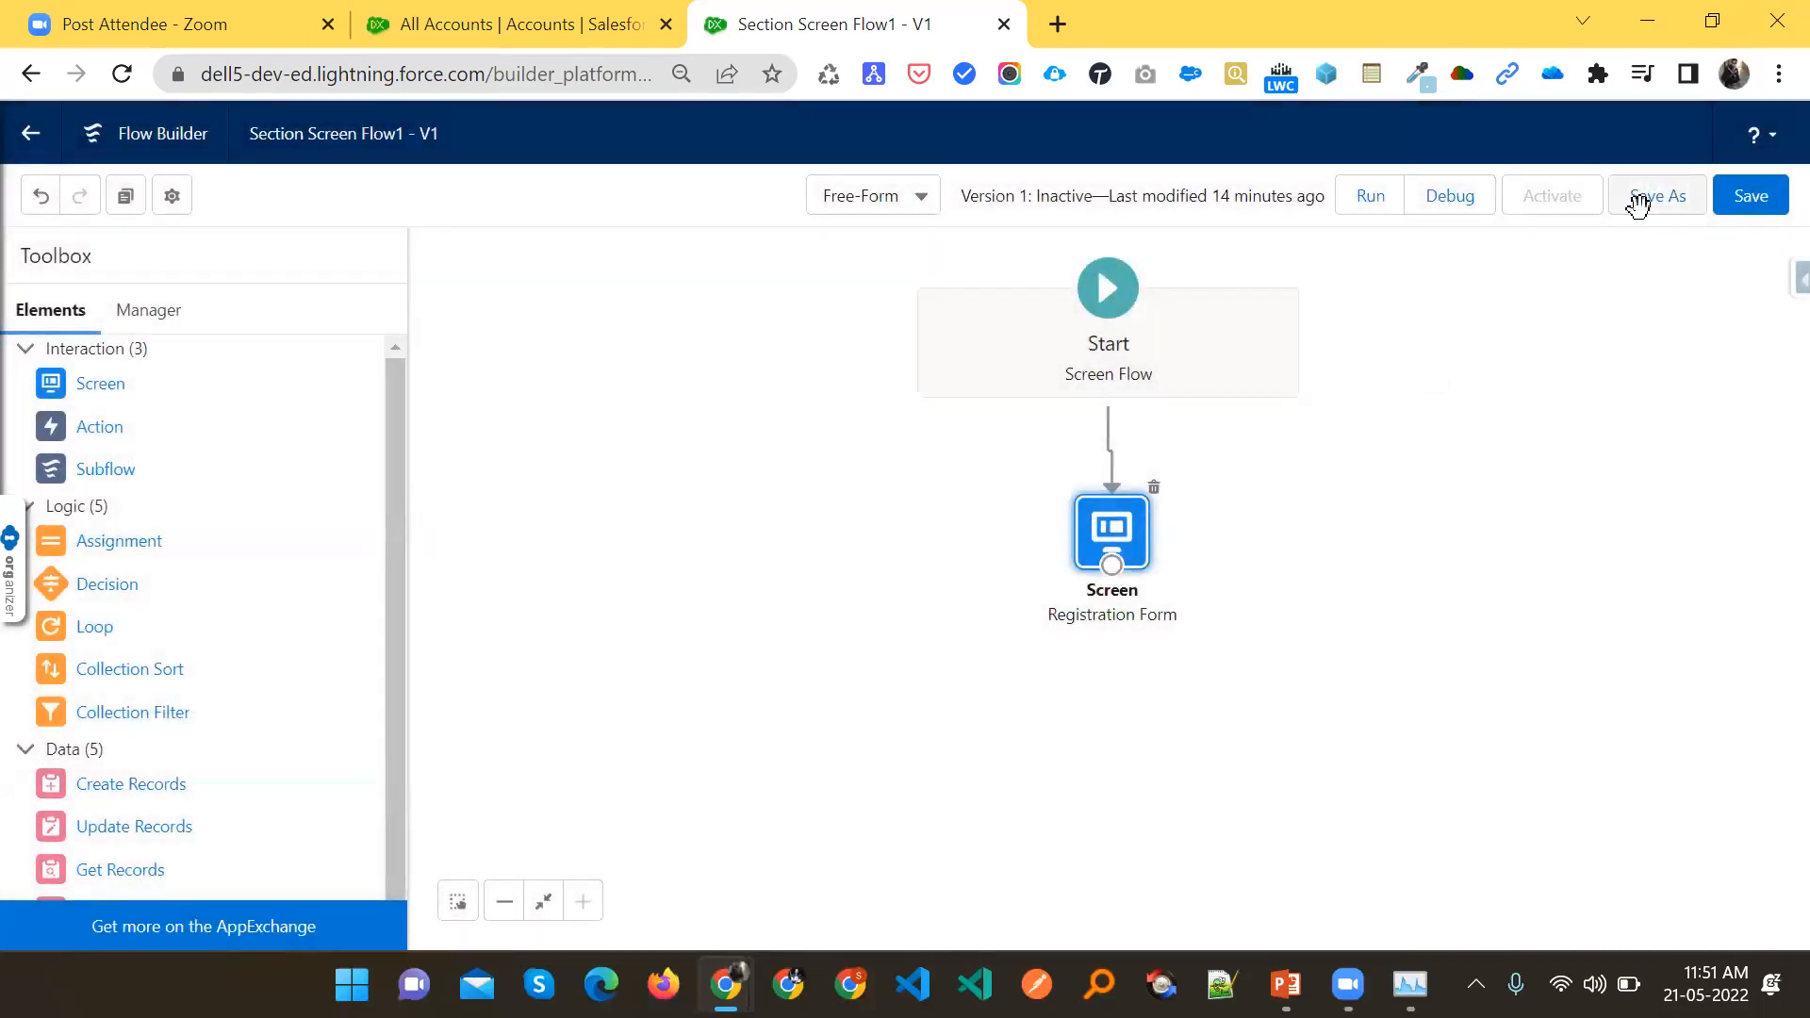
left_click(1750, 195)
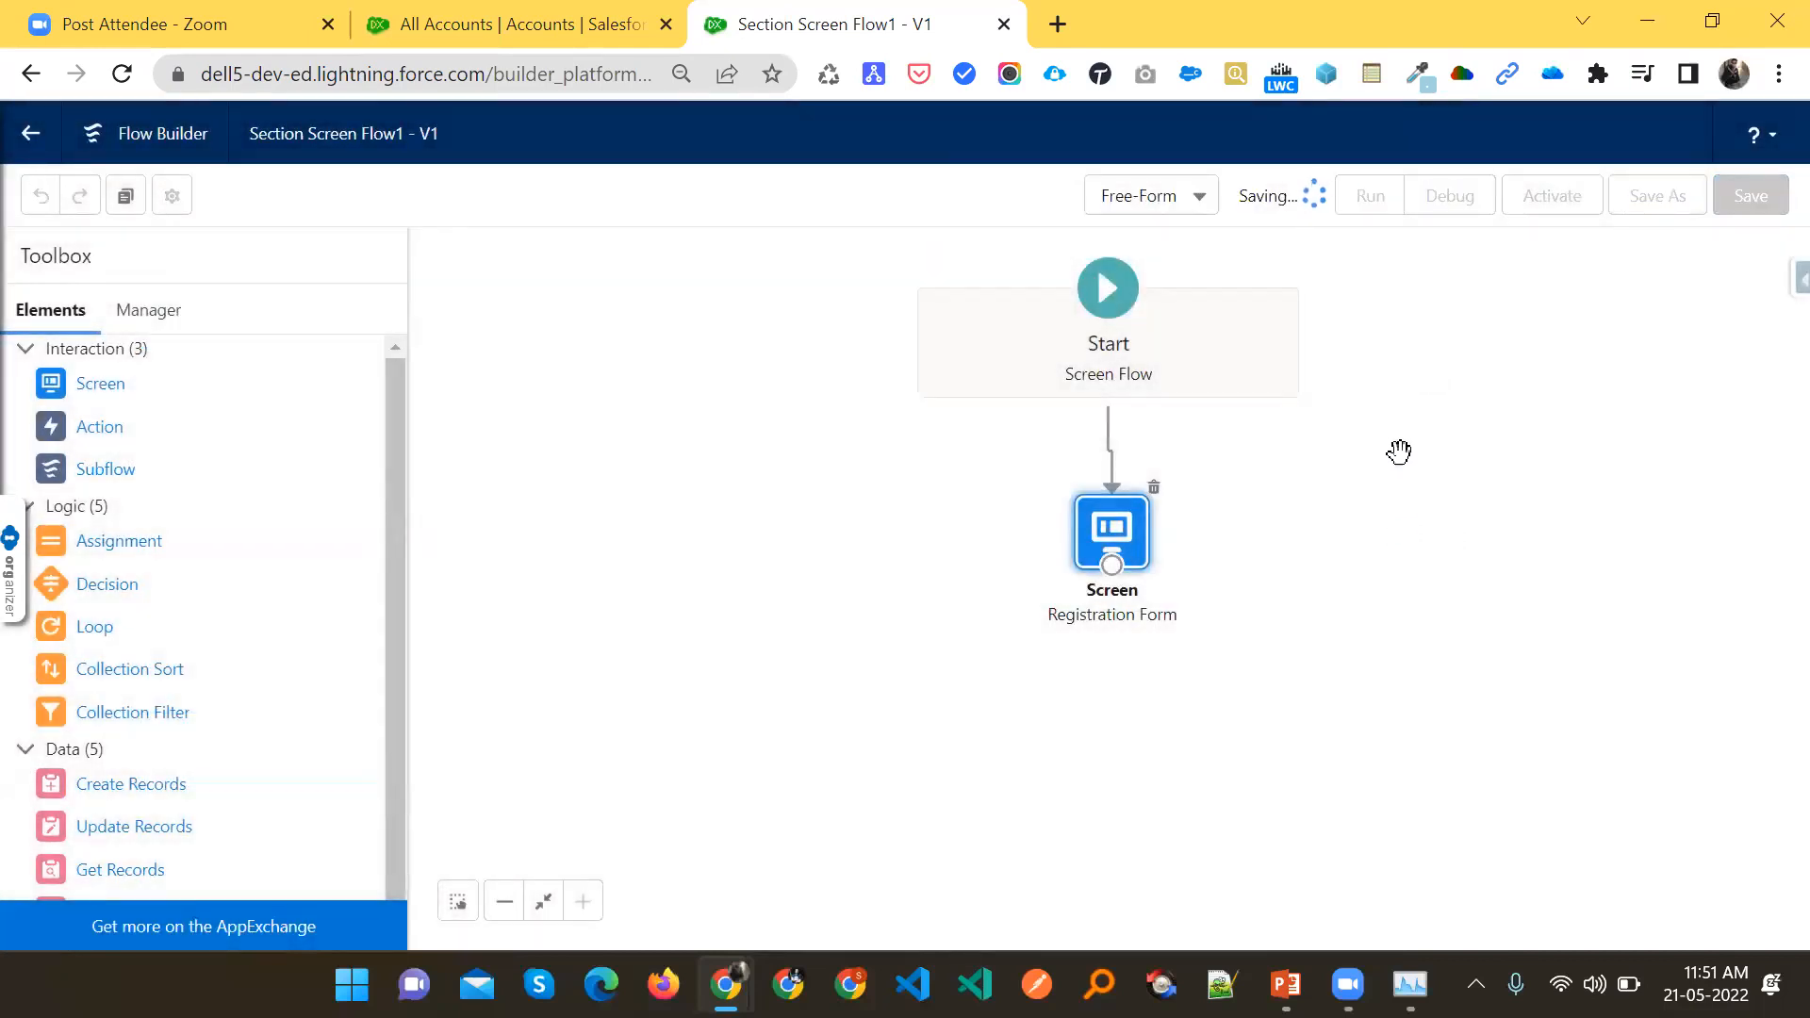
Run the flow, compare the Name component's First Name and Last Name fields with those under Student Details, and close the run
left_click(1368, 195)
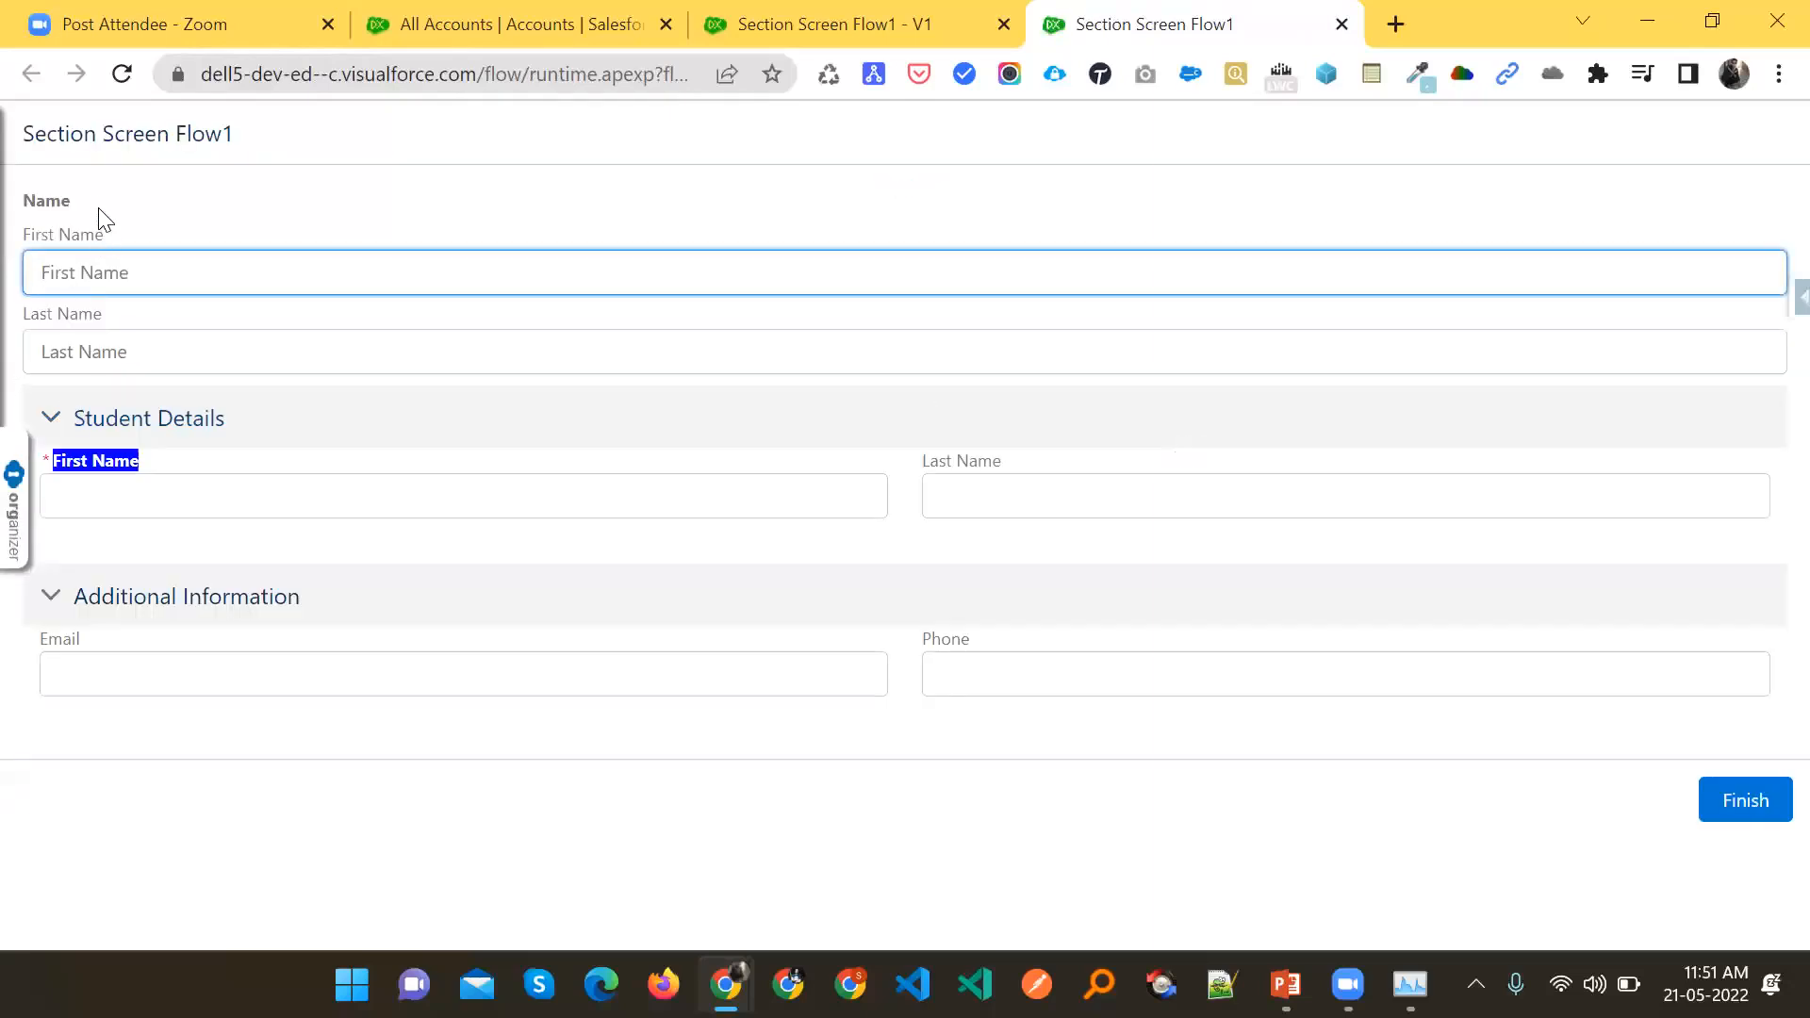
left_click_drag(69, 202, 29, 197)
left_click(60, 276)
left_click(60, 351)
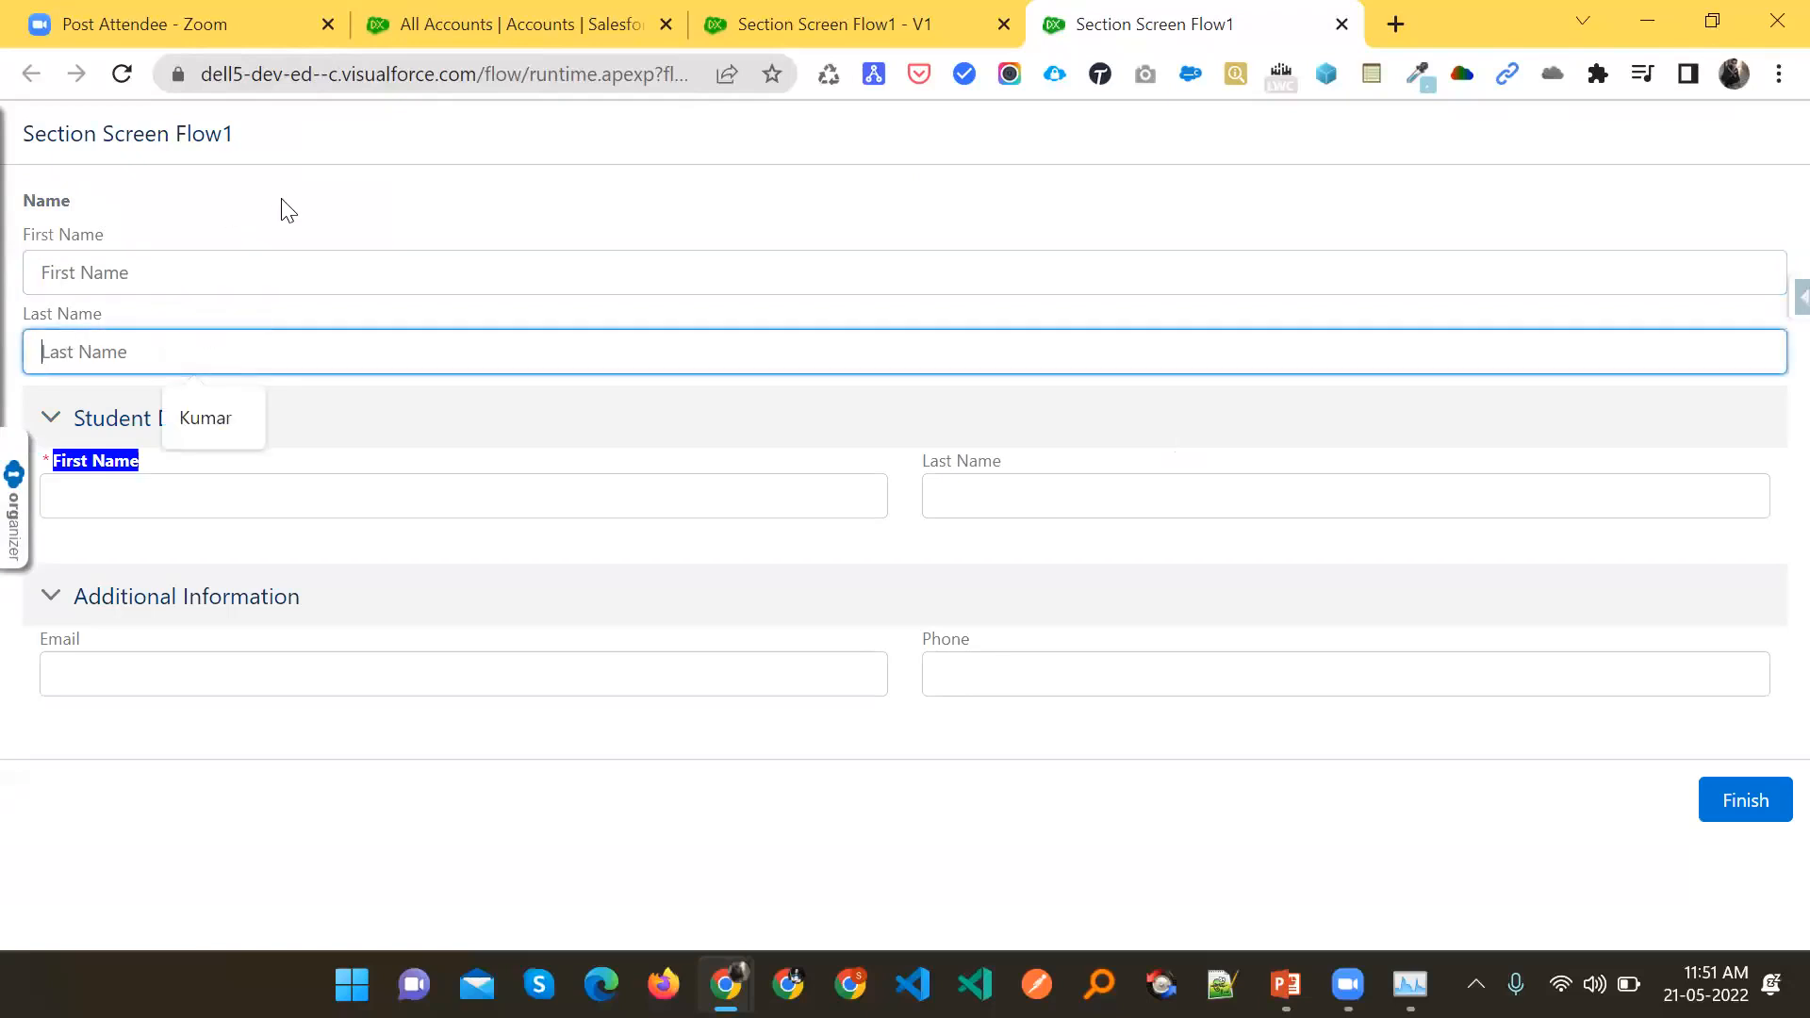
left_click(160, 496)
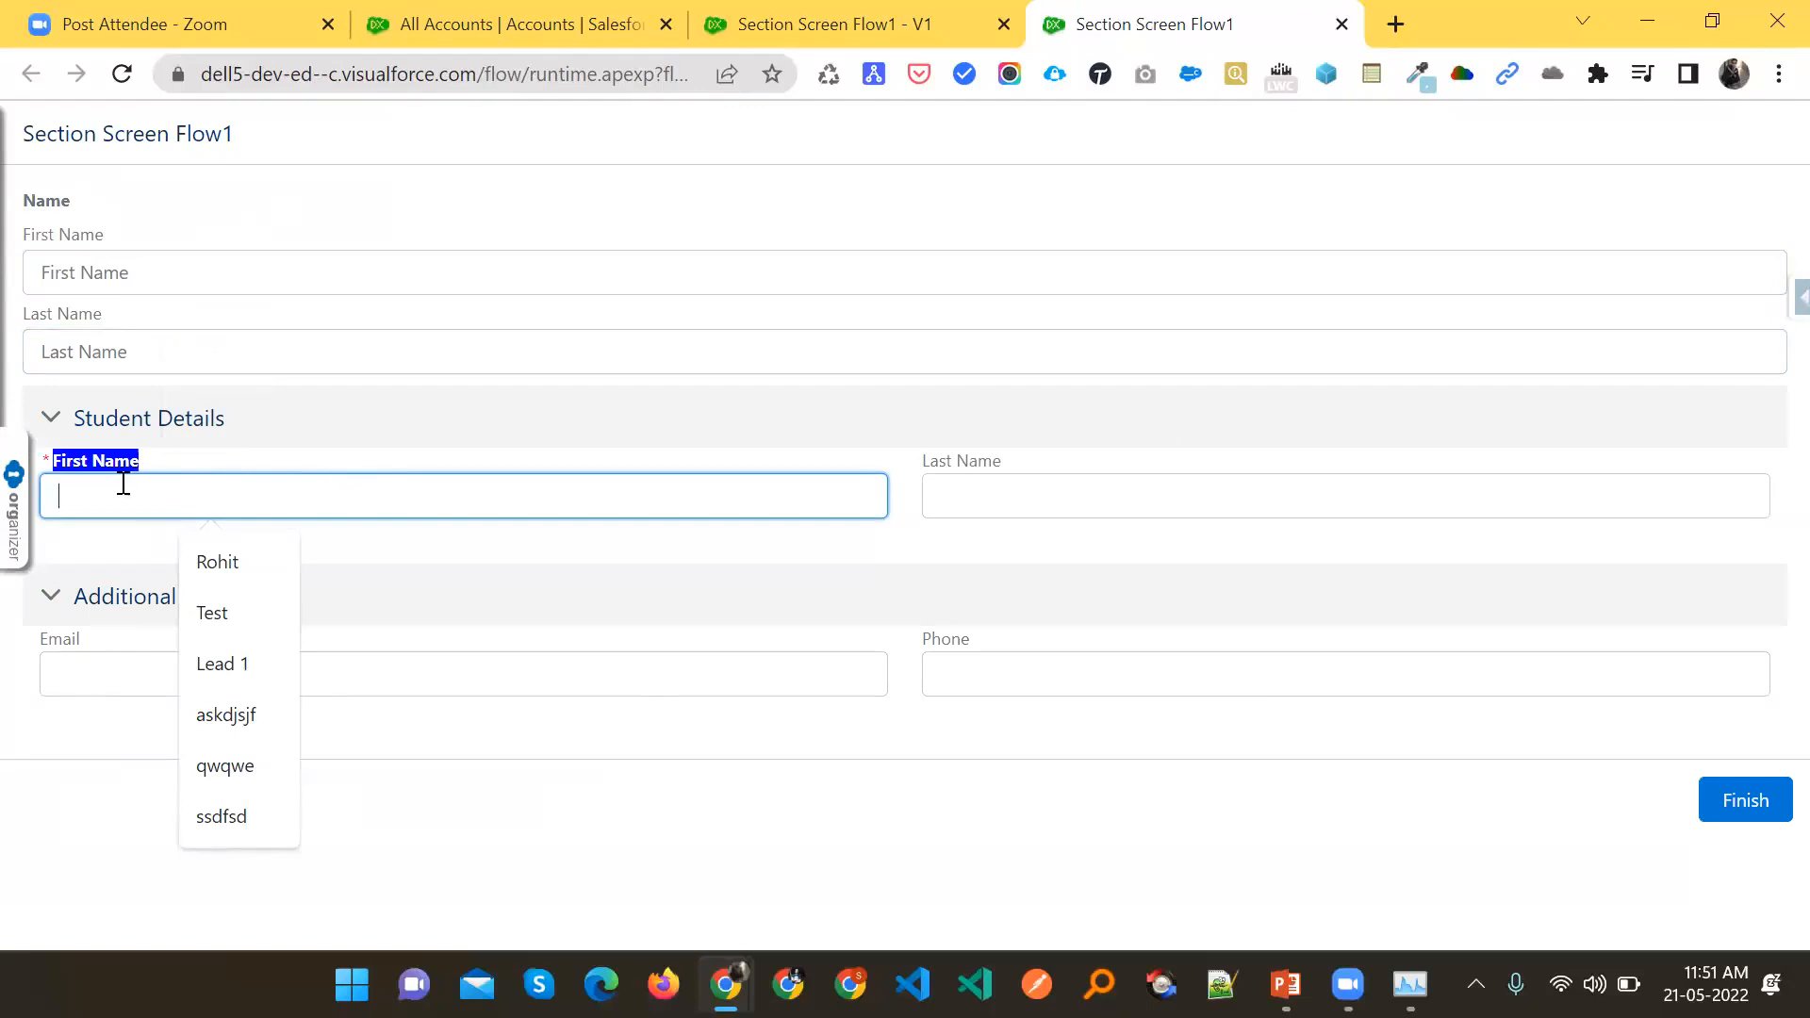
left_click(1032, 497)
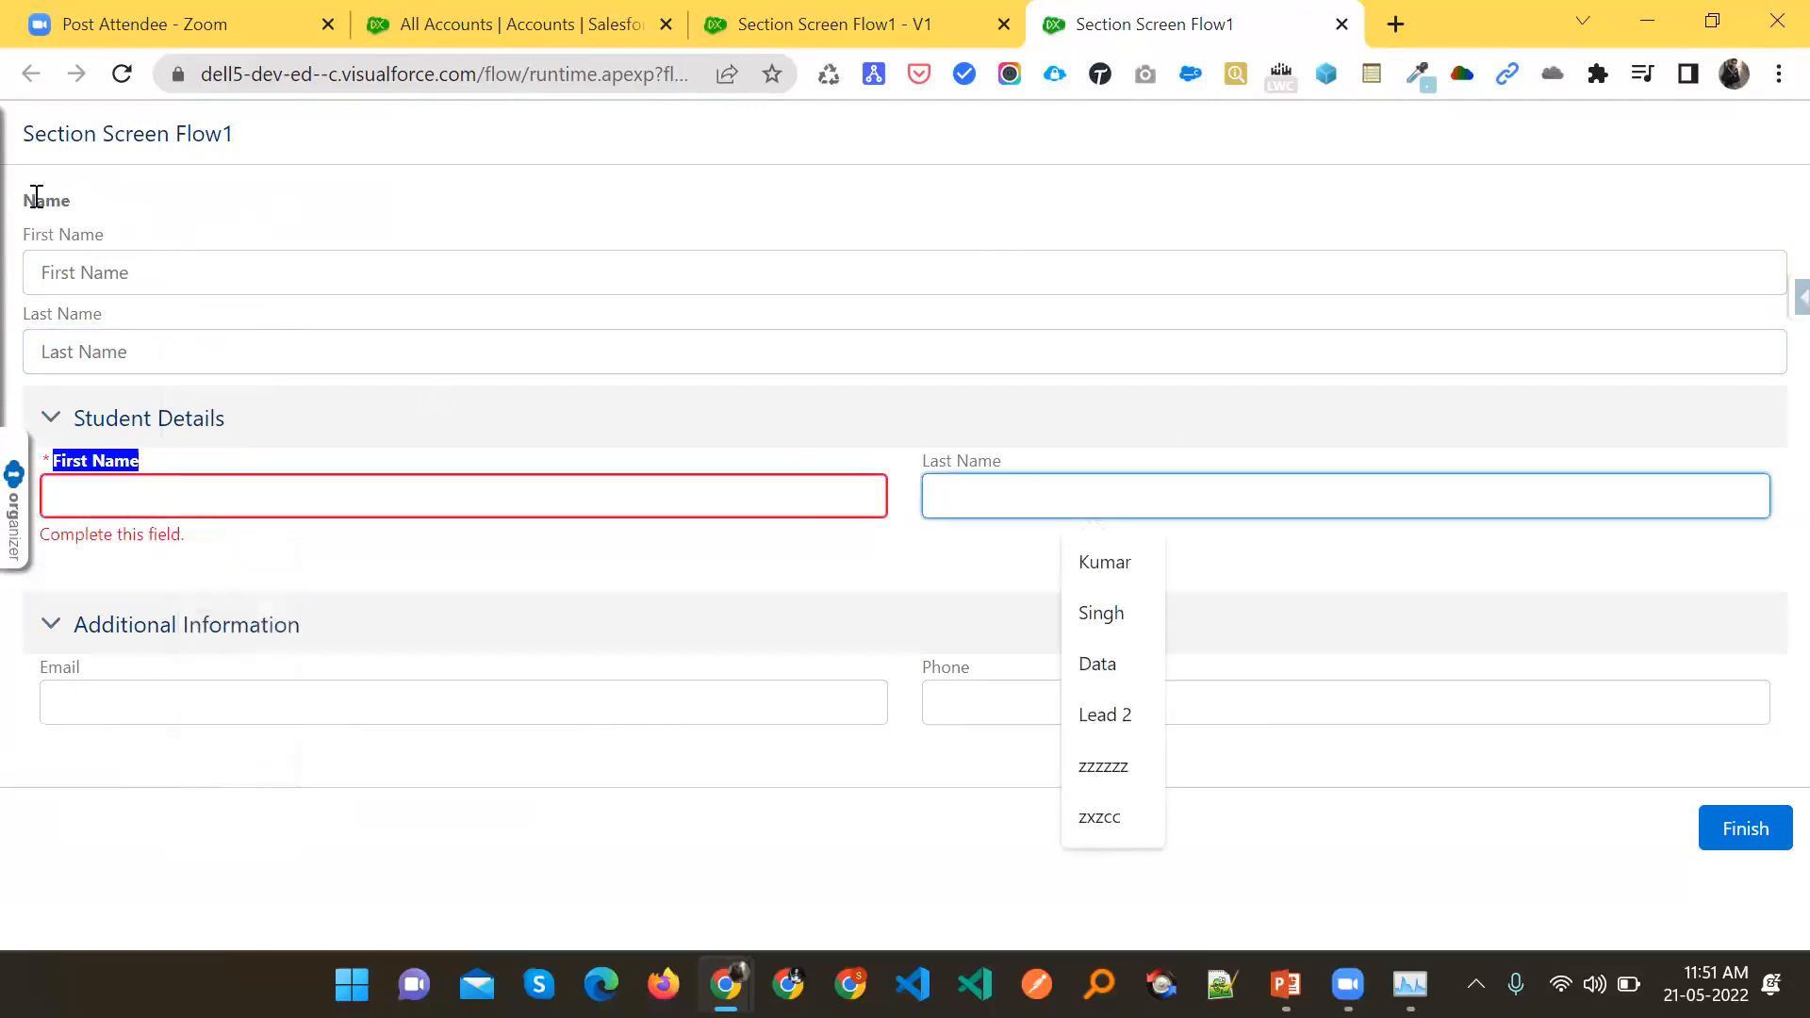
left_click(97, 200)
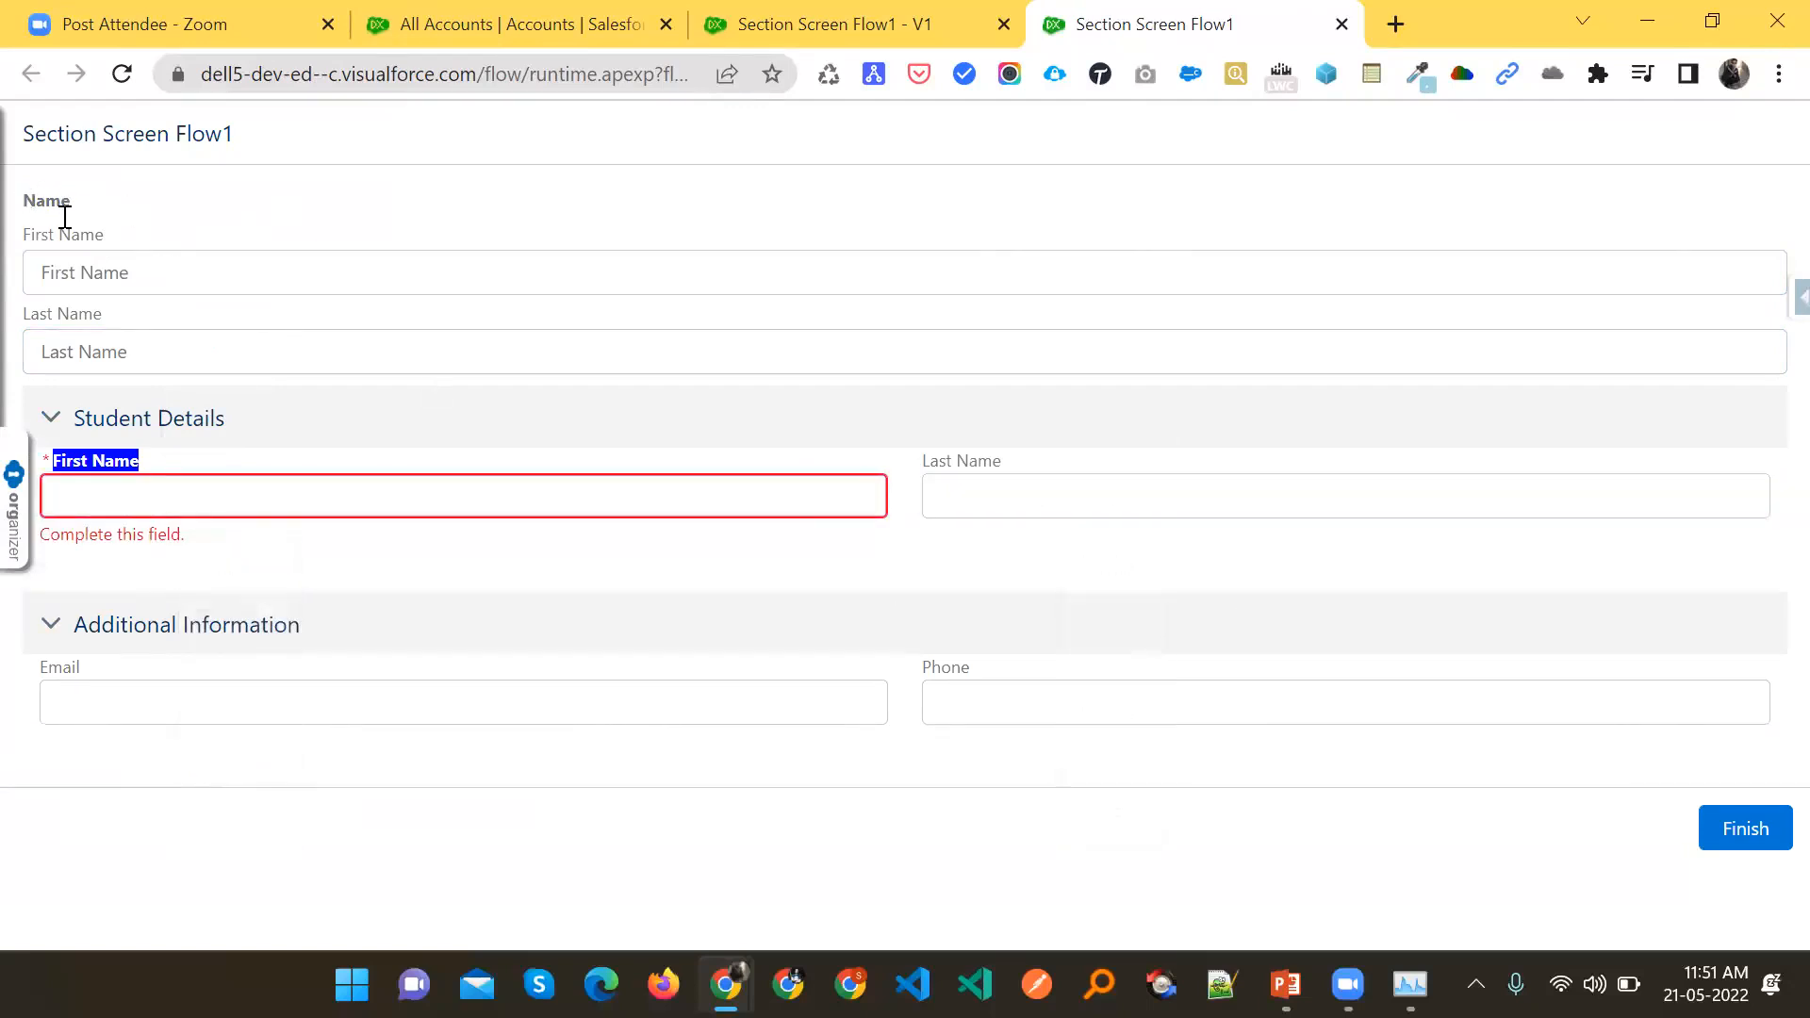
left_click(130, 271)
left_click(84, 354)
left_click(105, 268)
left_click(97, 352)
left_click(422, 179)
key("ctrl+w")
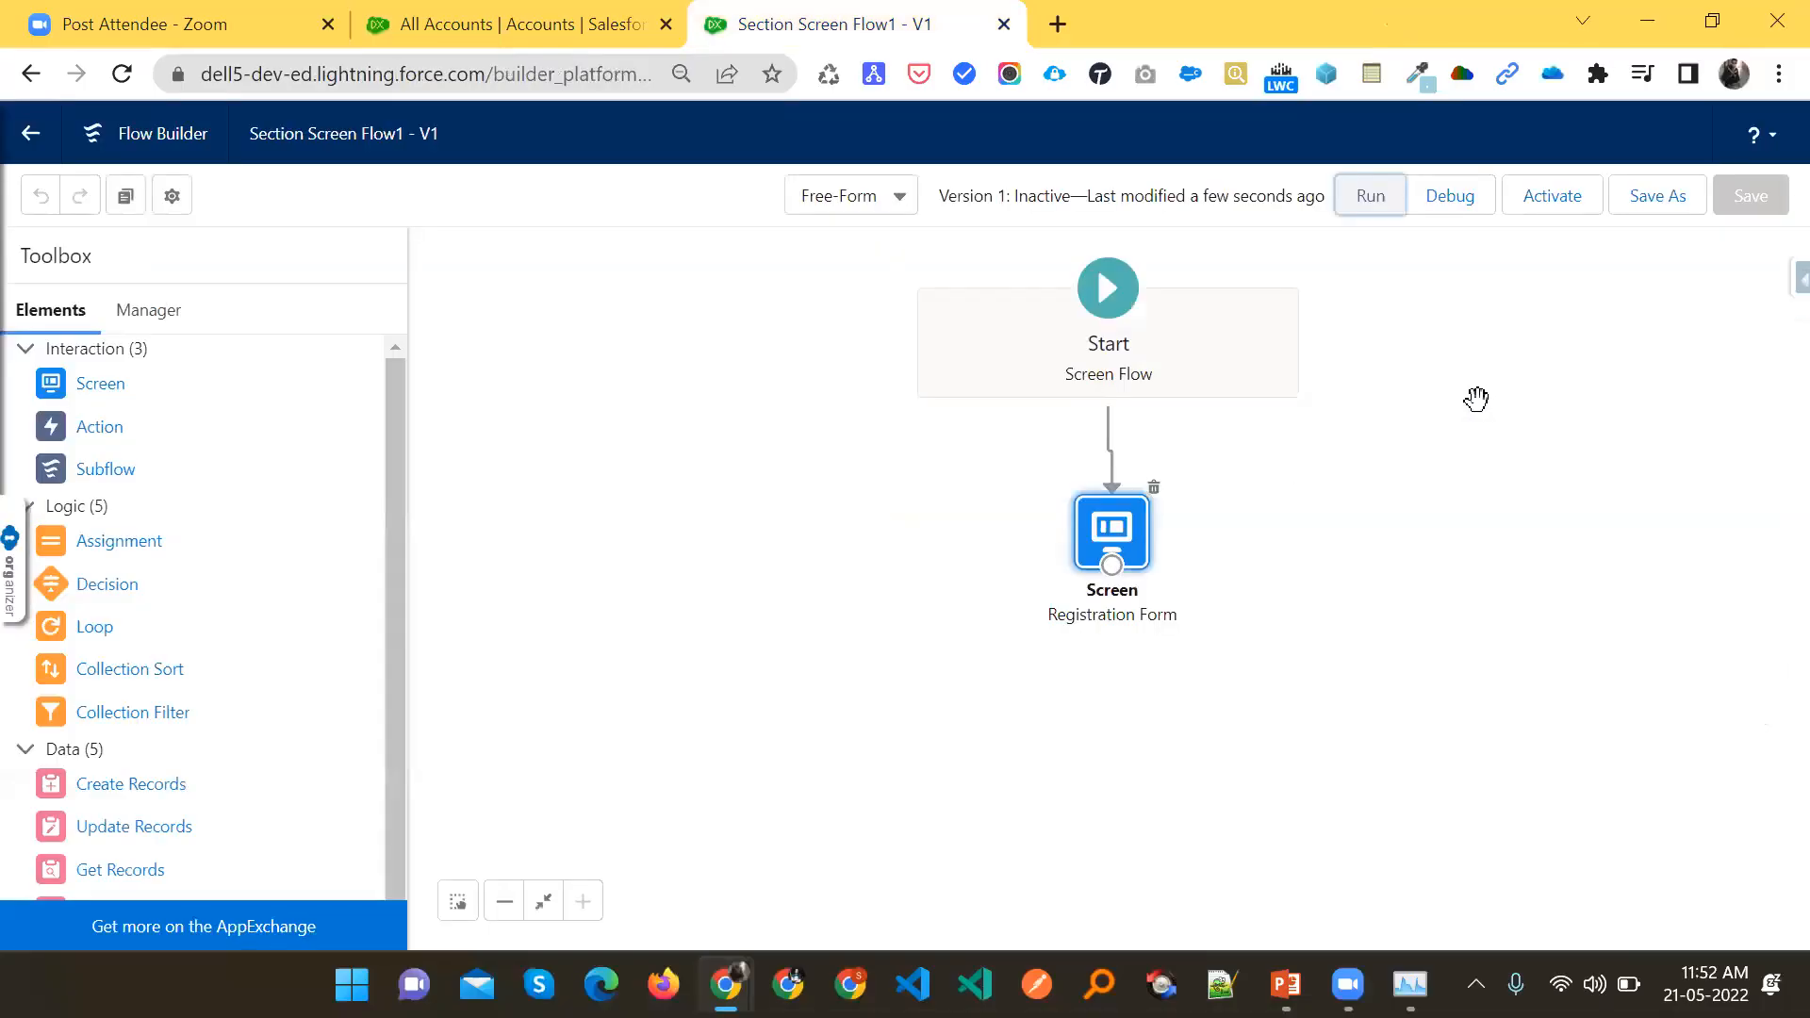
Edit the Registration Form screen and add an Address component directly below the Name component
double_click(1135, 522)
left_click(253, 382)
type("add")
left_click_drag(240, 461, 521, 608)
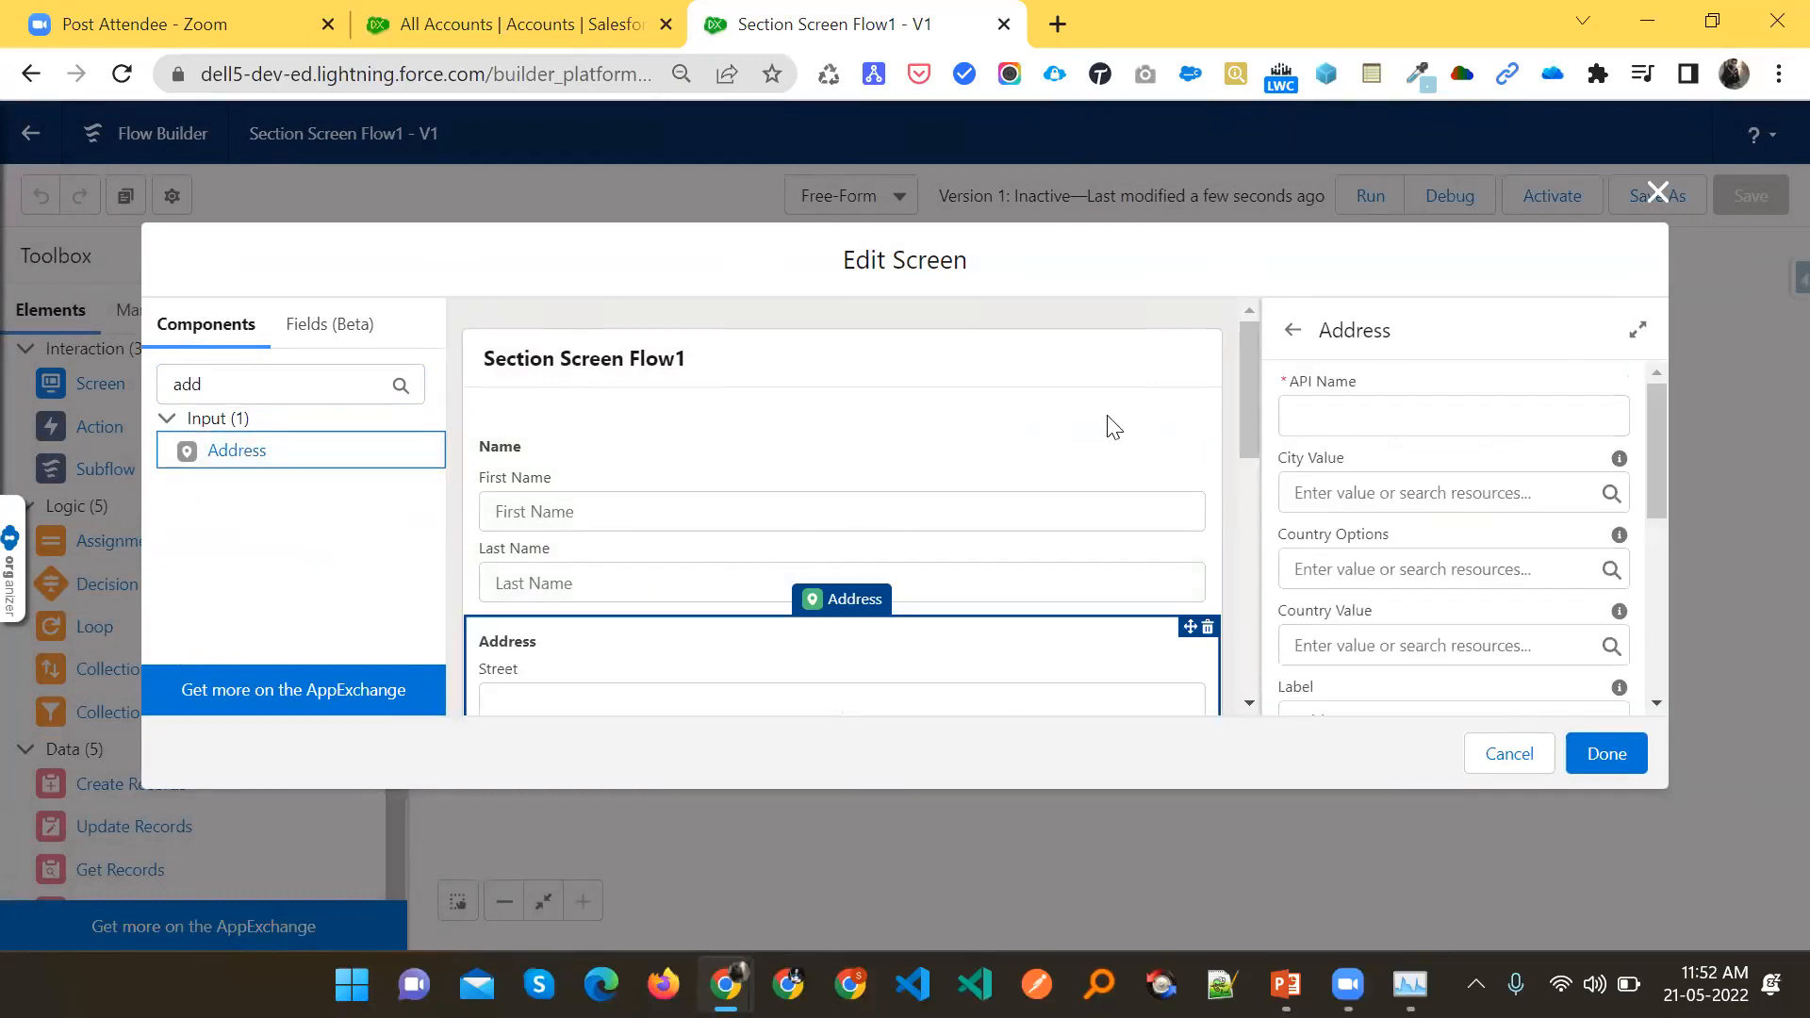
Set the Address component's API name to MyAddress, finish the screen edit and save the flow
left_click(1320, 408)
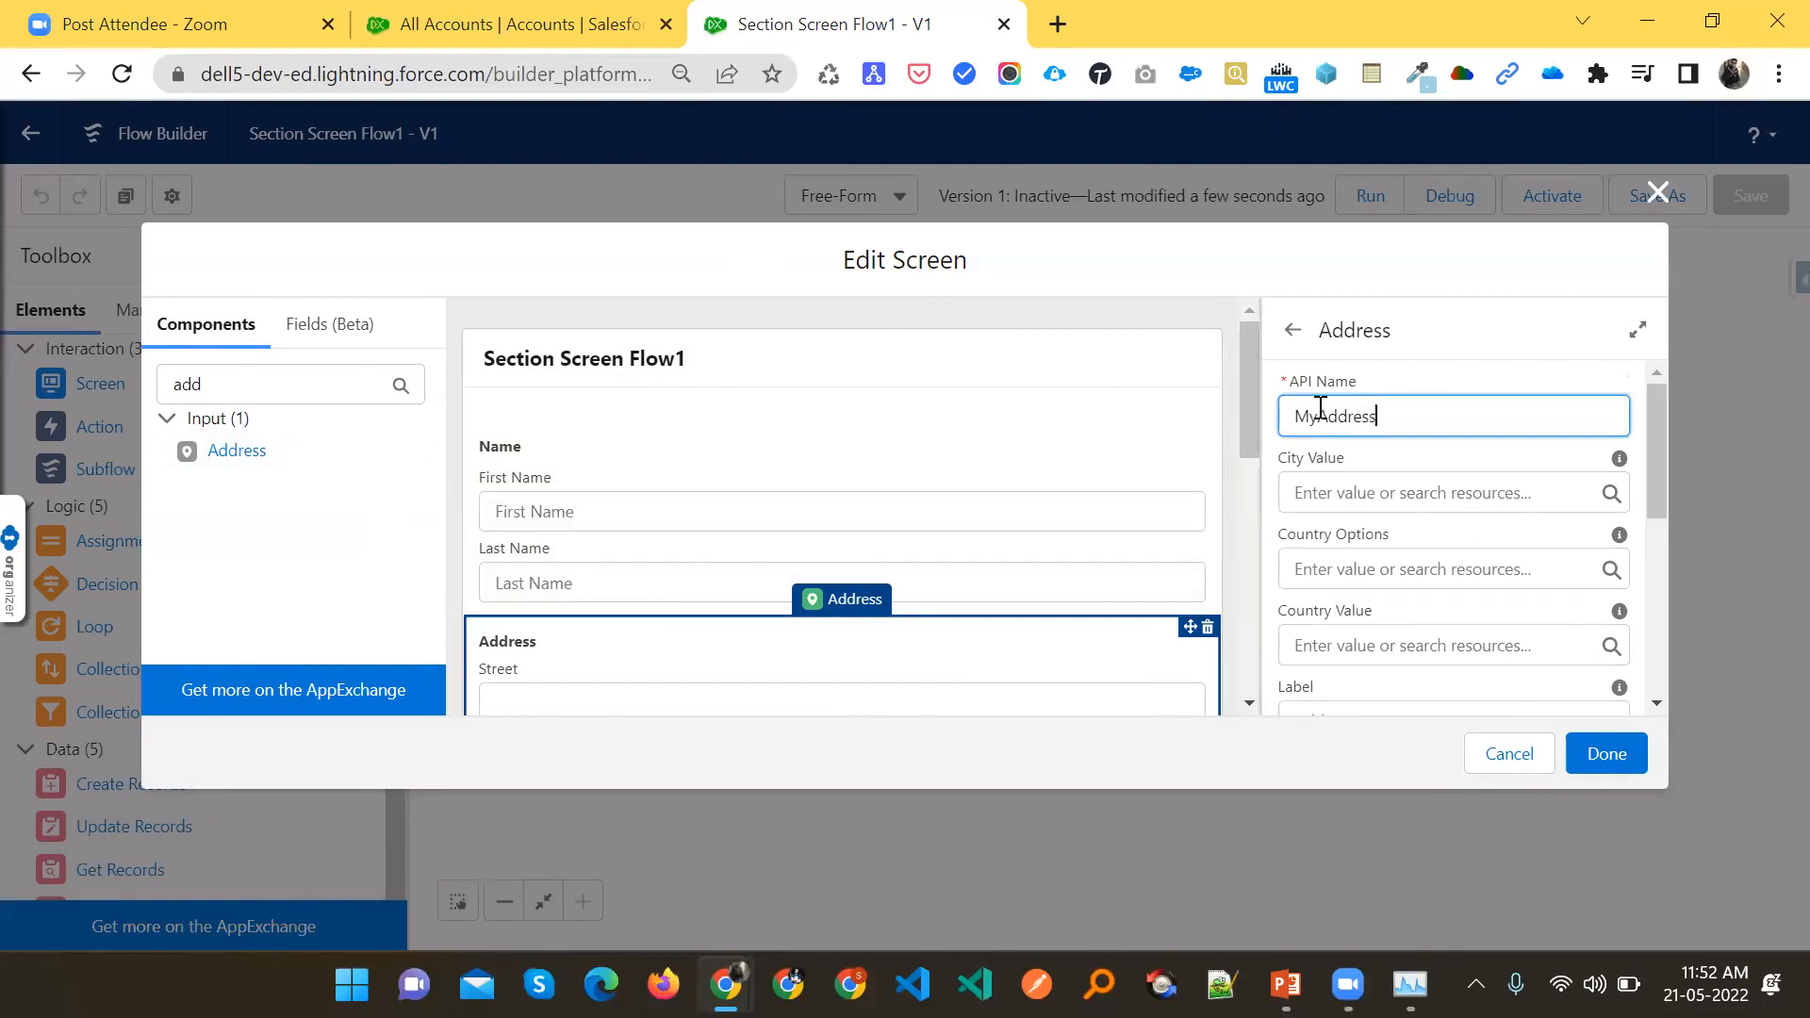
left_click(1607, 759)
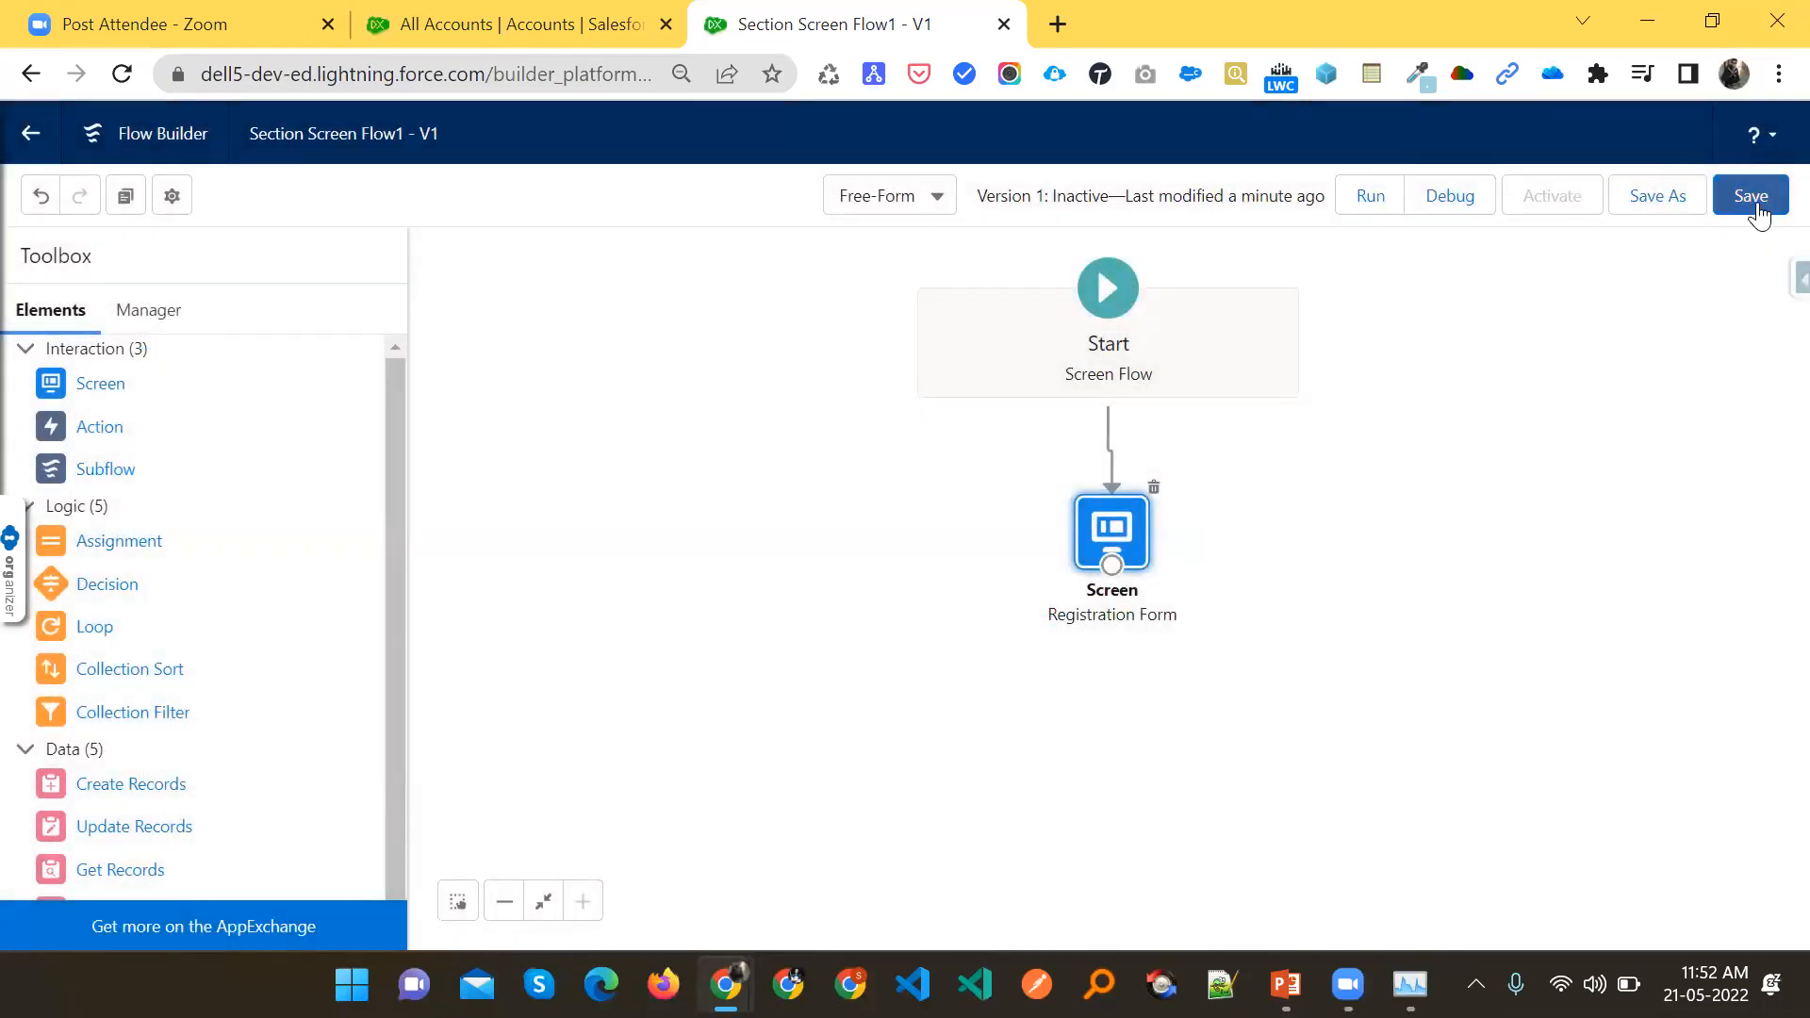
left_click(1758, 211)
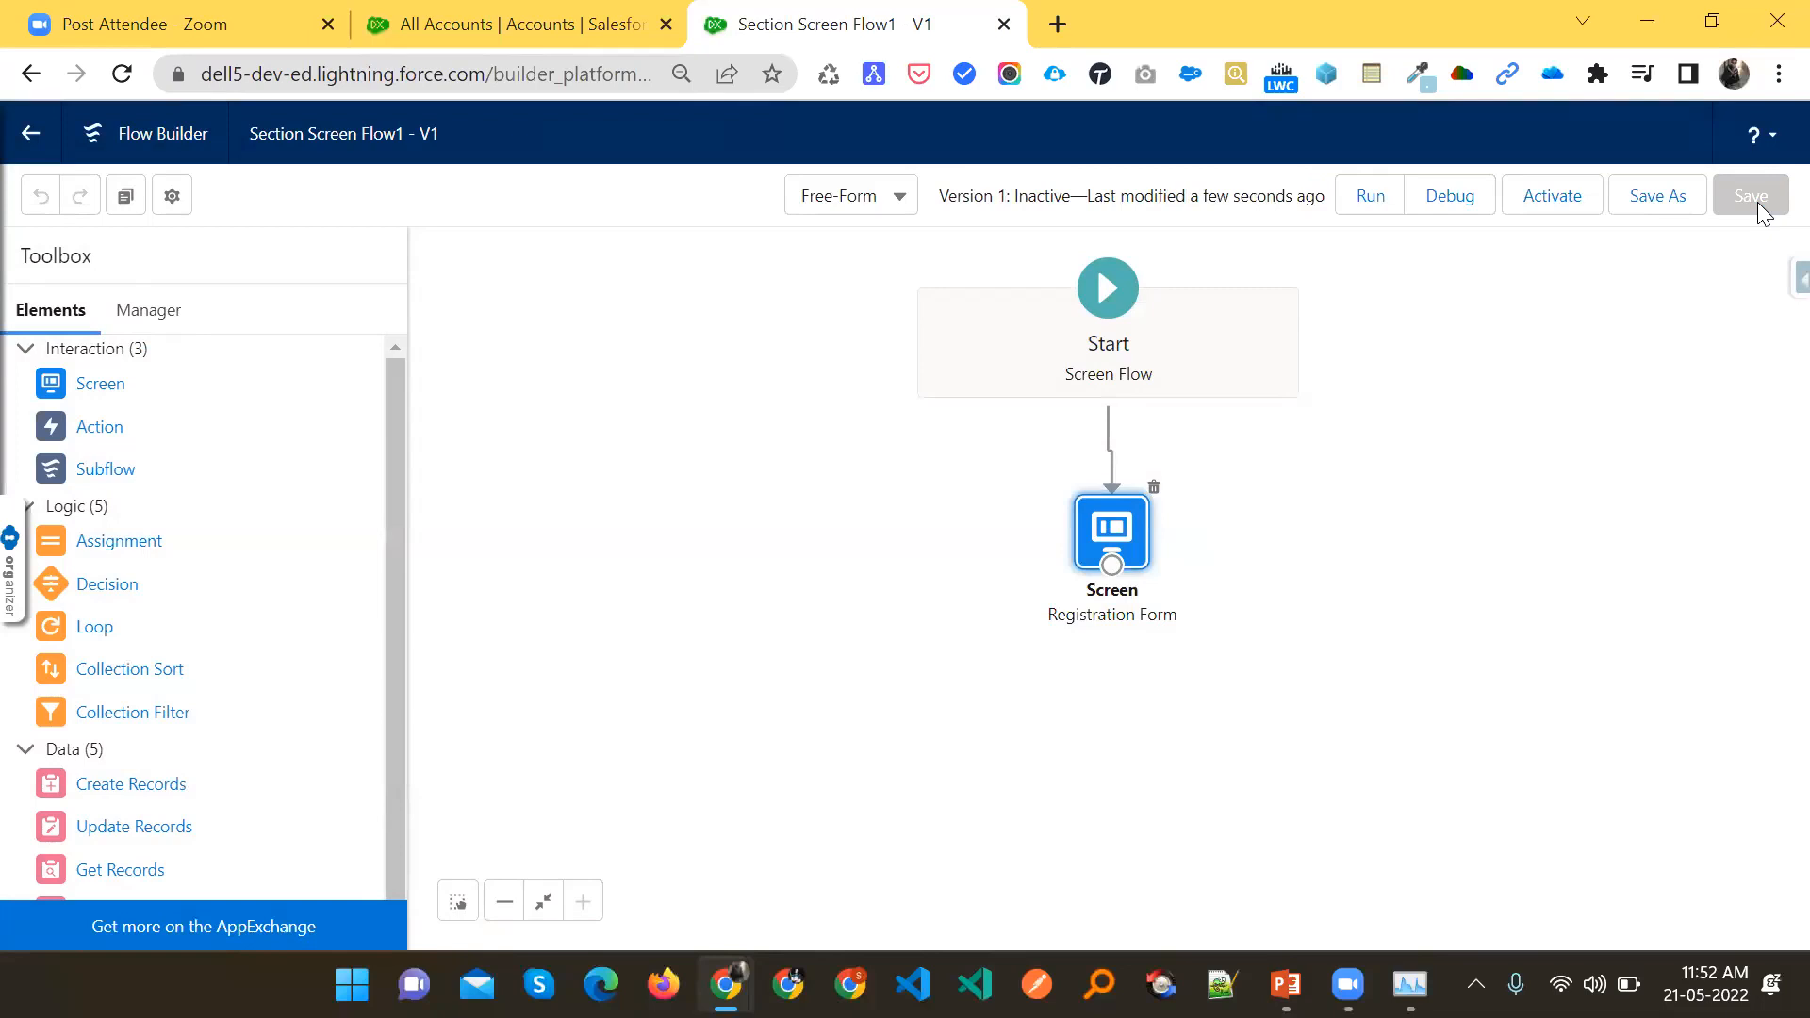
Run the flow, examine the Address component's street, city, state, postal code and country fields, and return to the PowerPoint agenda slide
left_click(1346, 209)
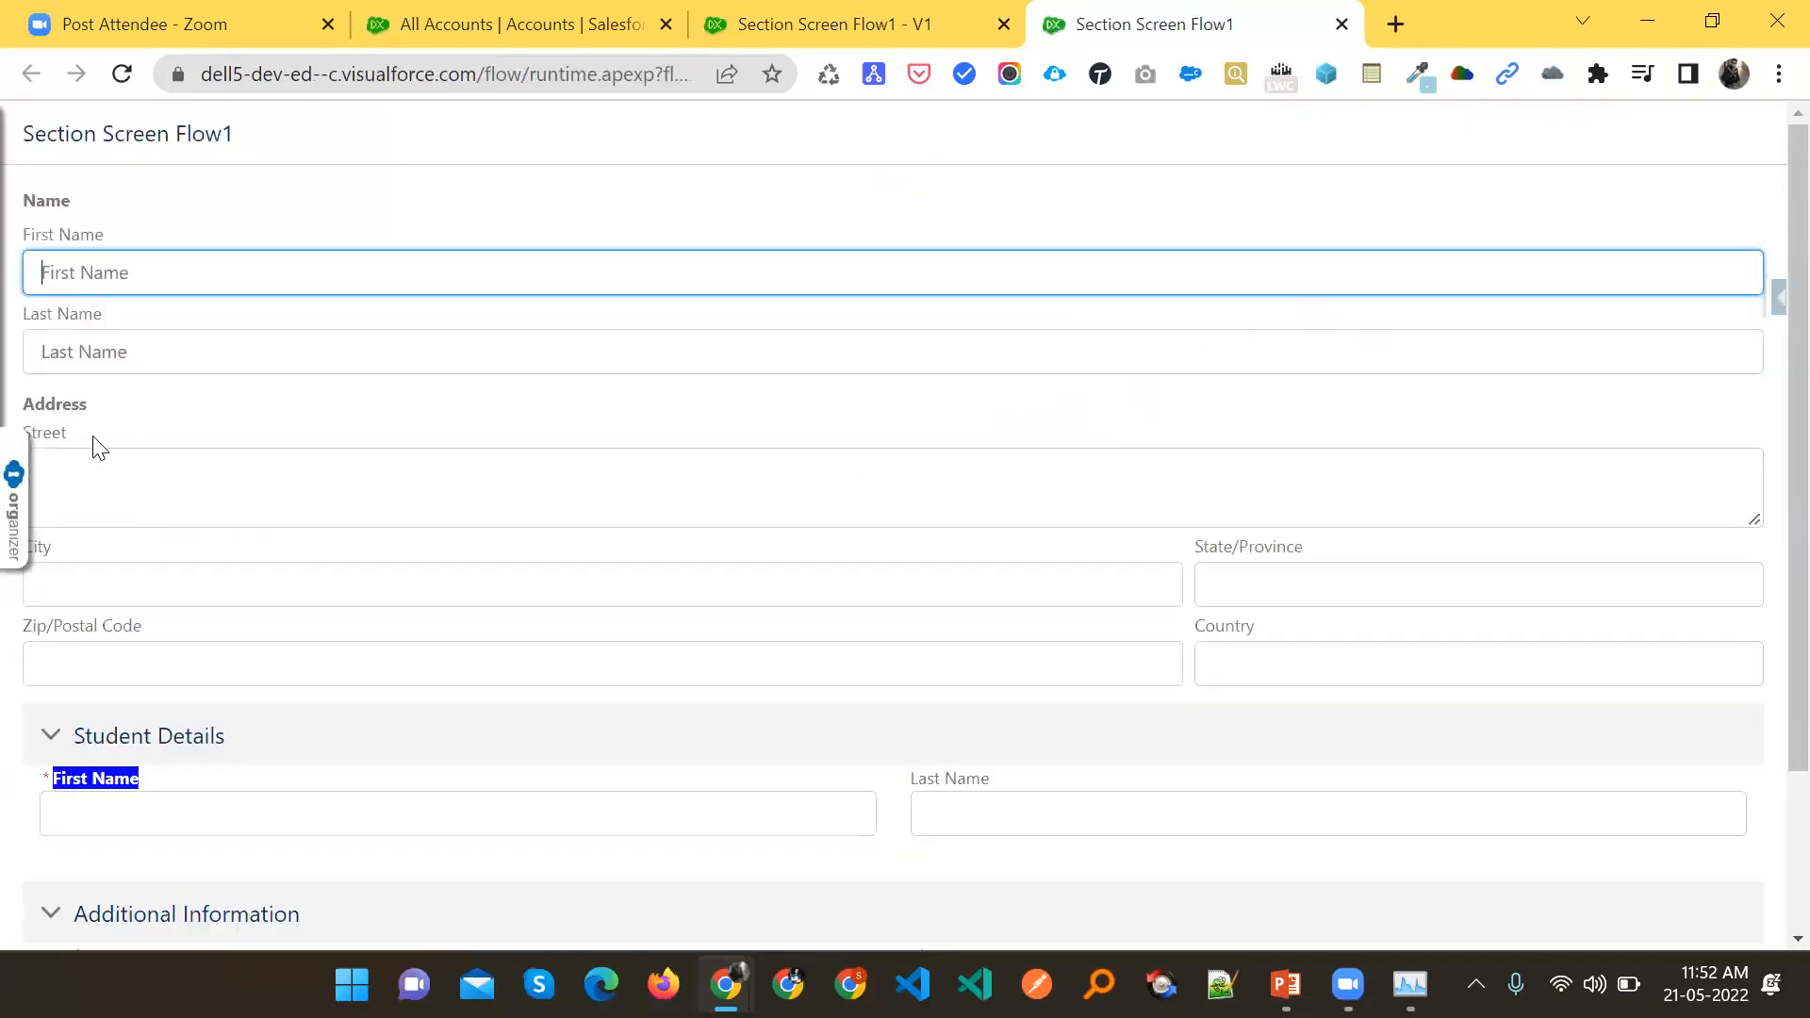
left_click(12, 511)
left_click(59, 524)
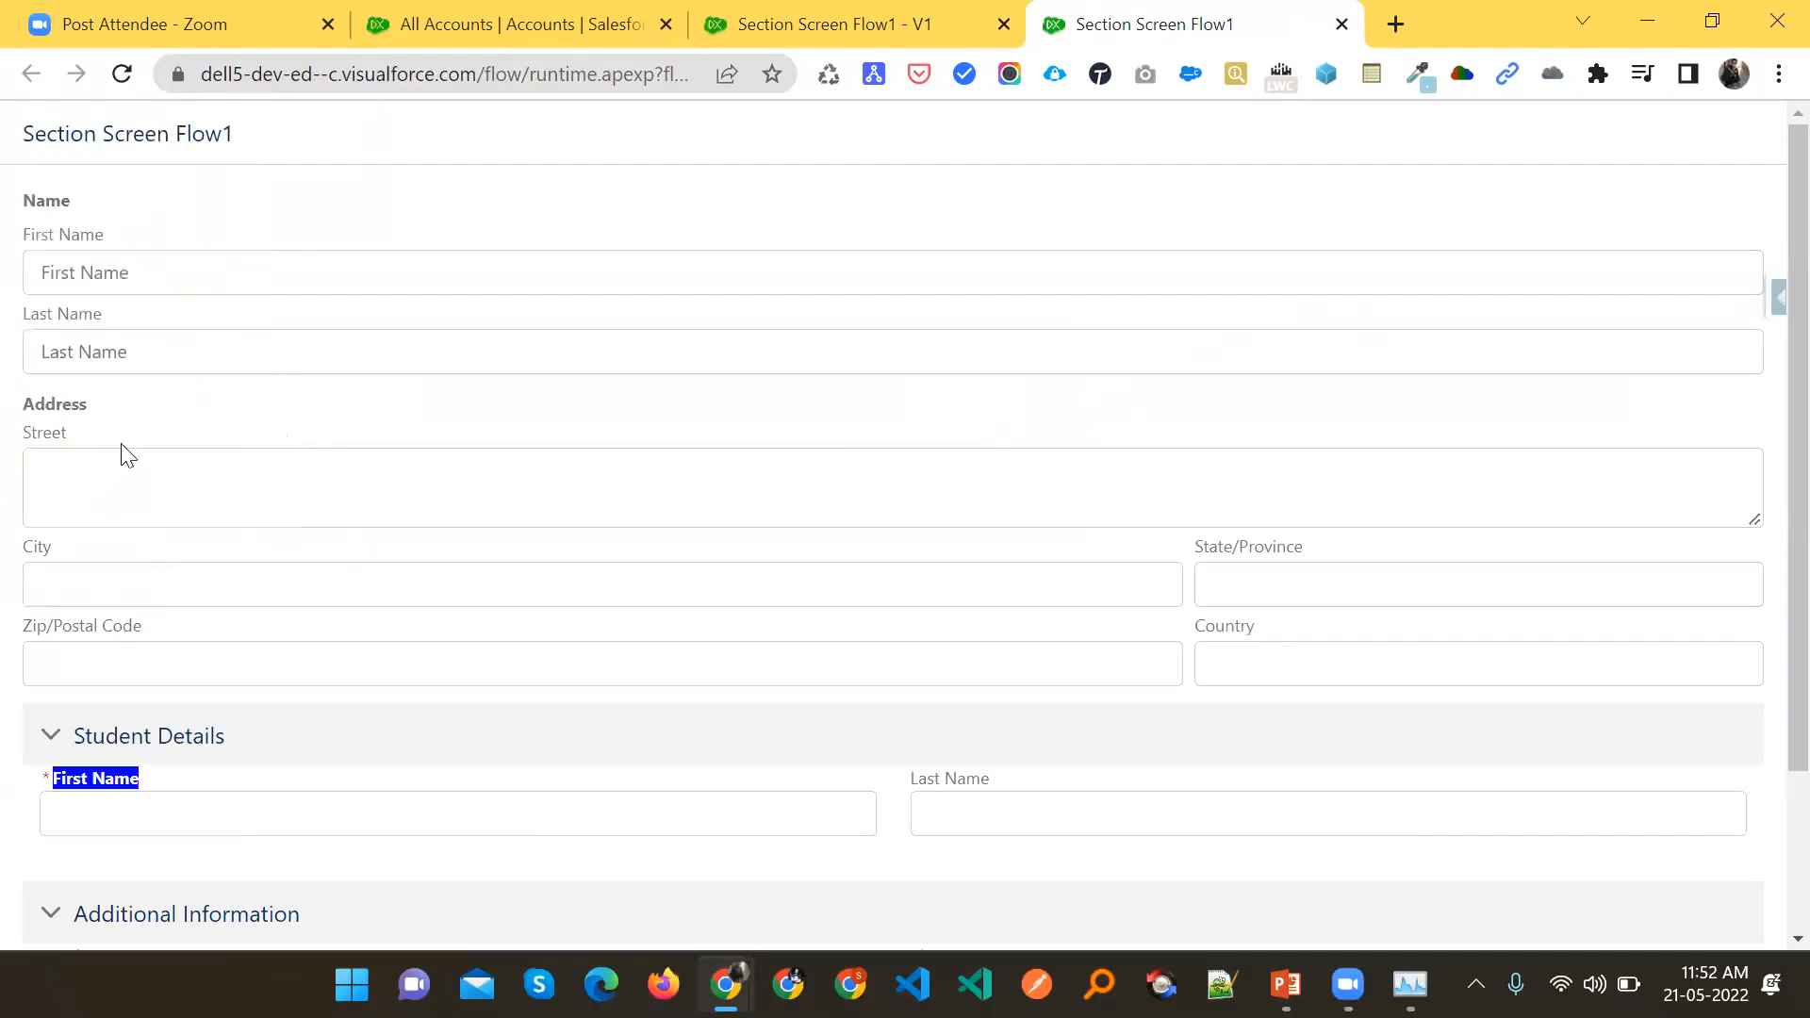
left_click_drag(87, 405, 36, 406)
left_click(18, 415)
left_click(83, 476)
left_click(59, 578)
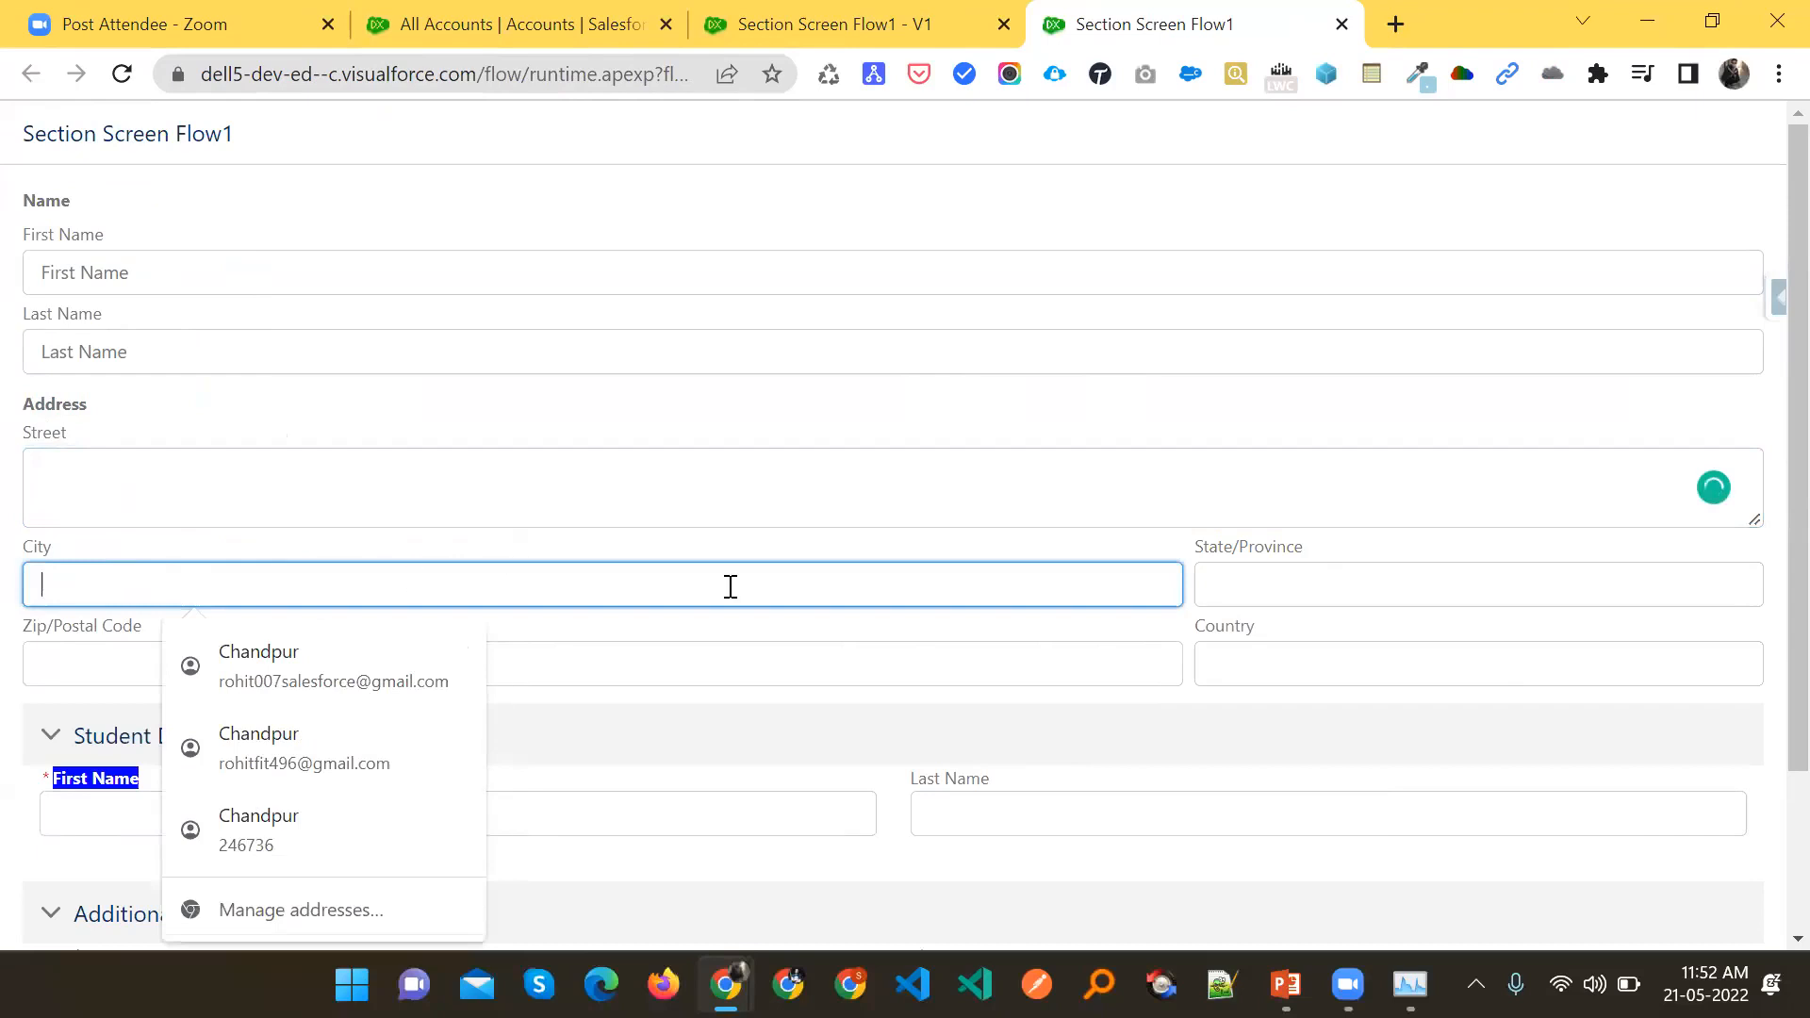
left_click(1327, 603)
left_click(1235, 658)
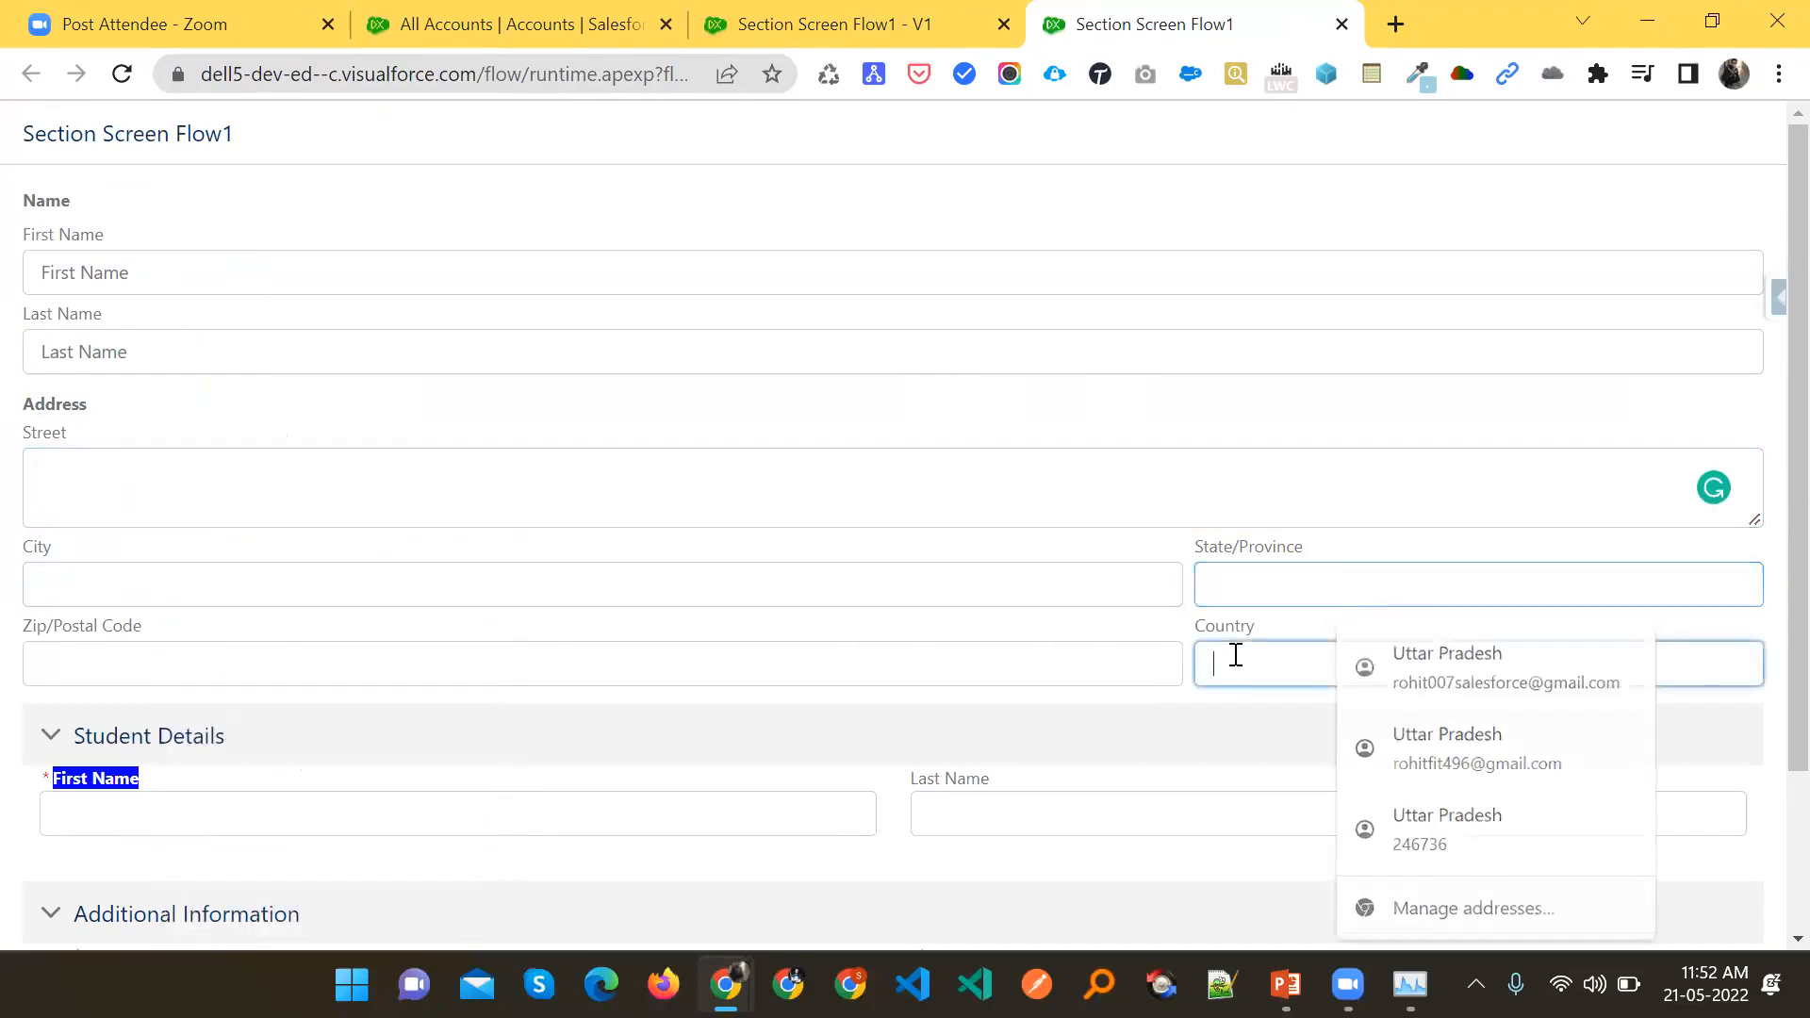
left_click(314, 671)
left_click(979, 422)
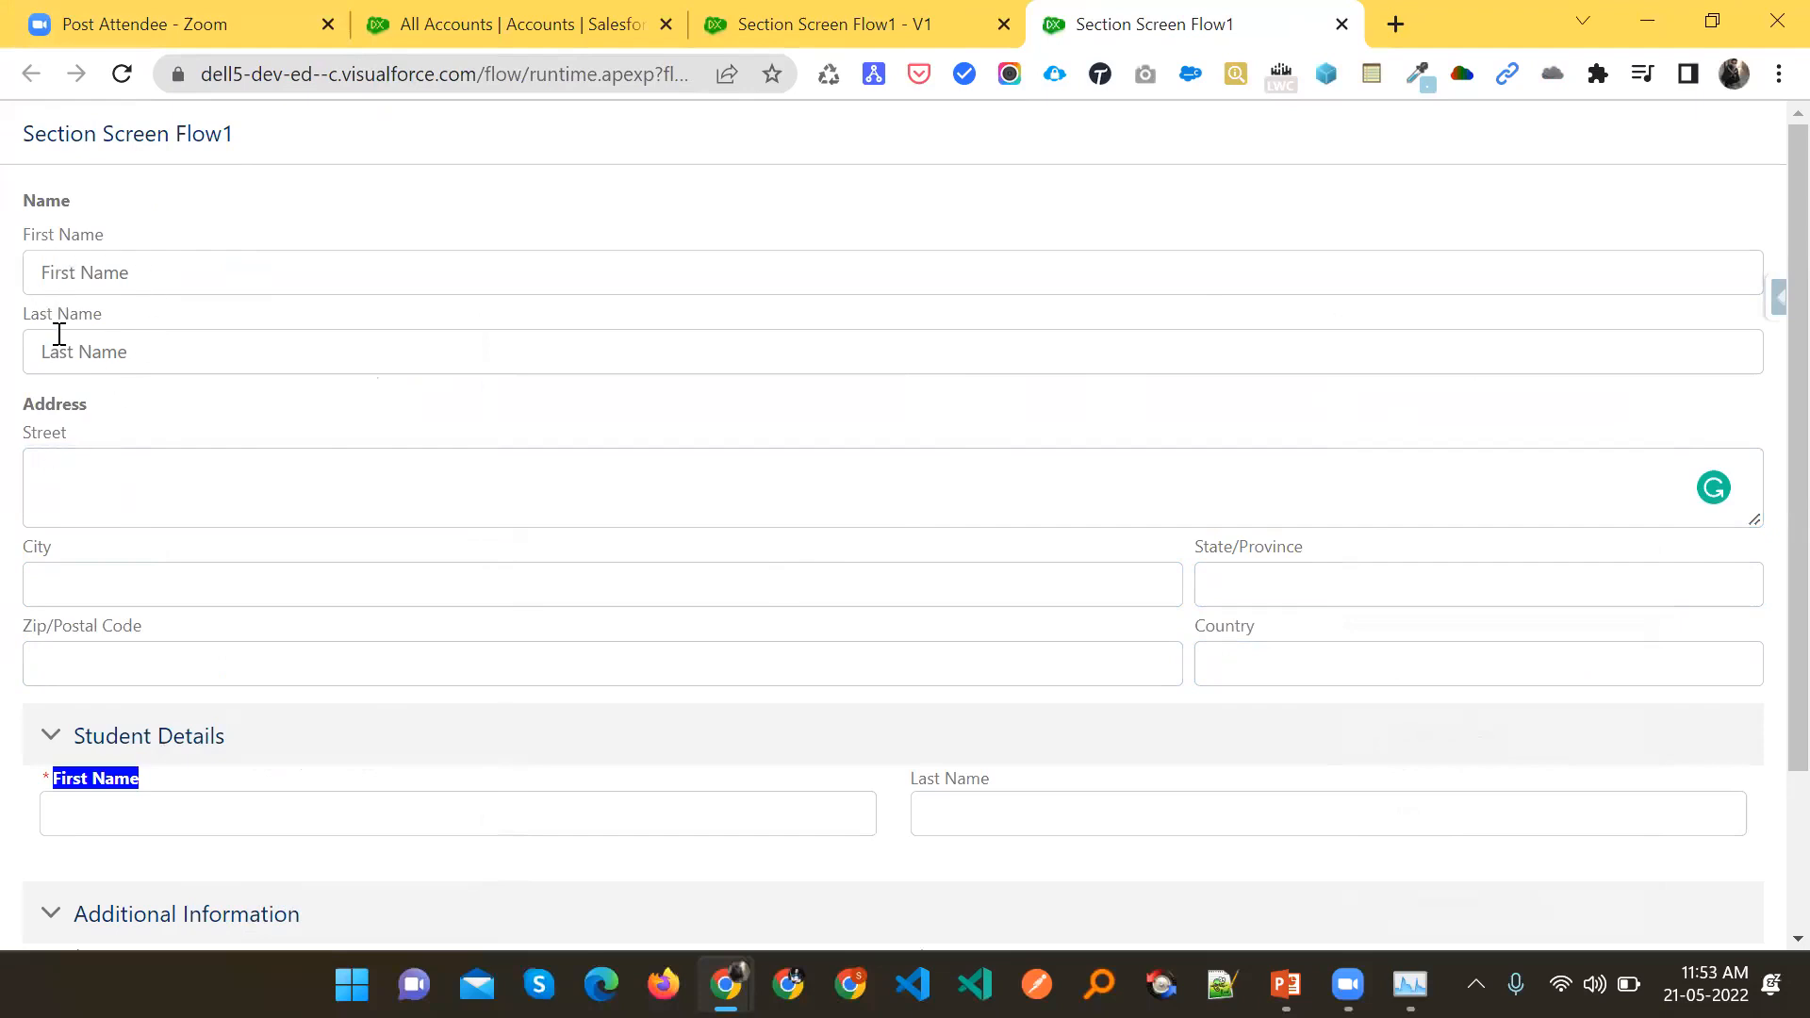
left_click_drag(71, 201, 21, 200)
mouse_move(1289, 978)
left_click(1433, 861)
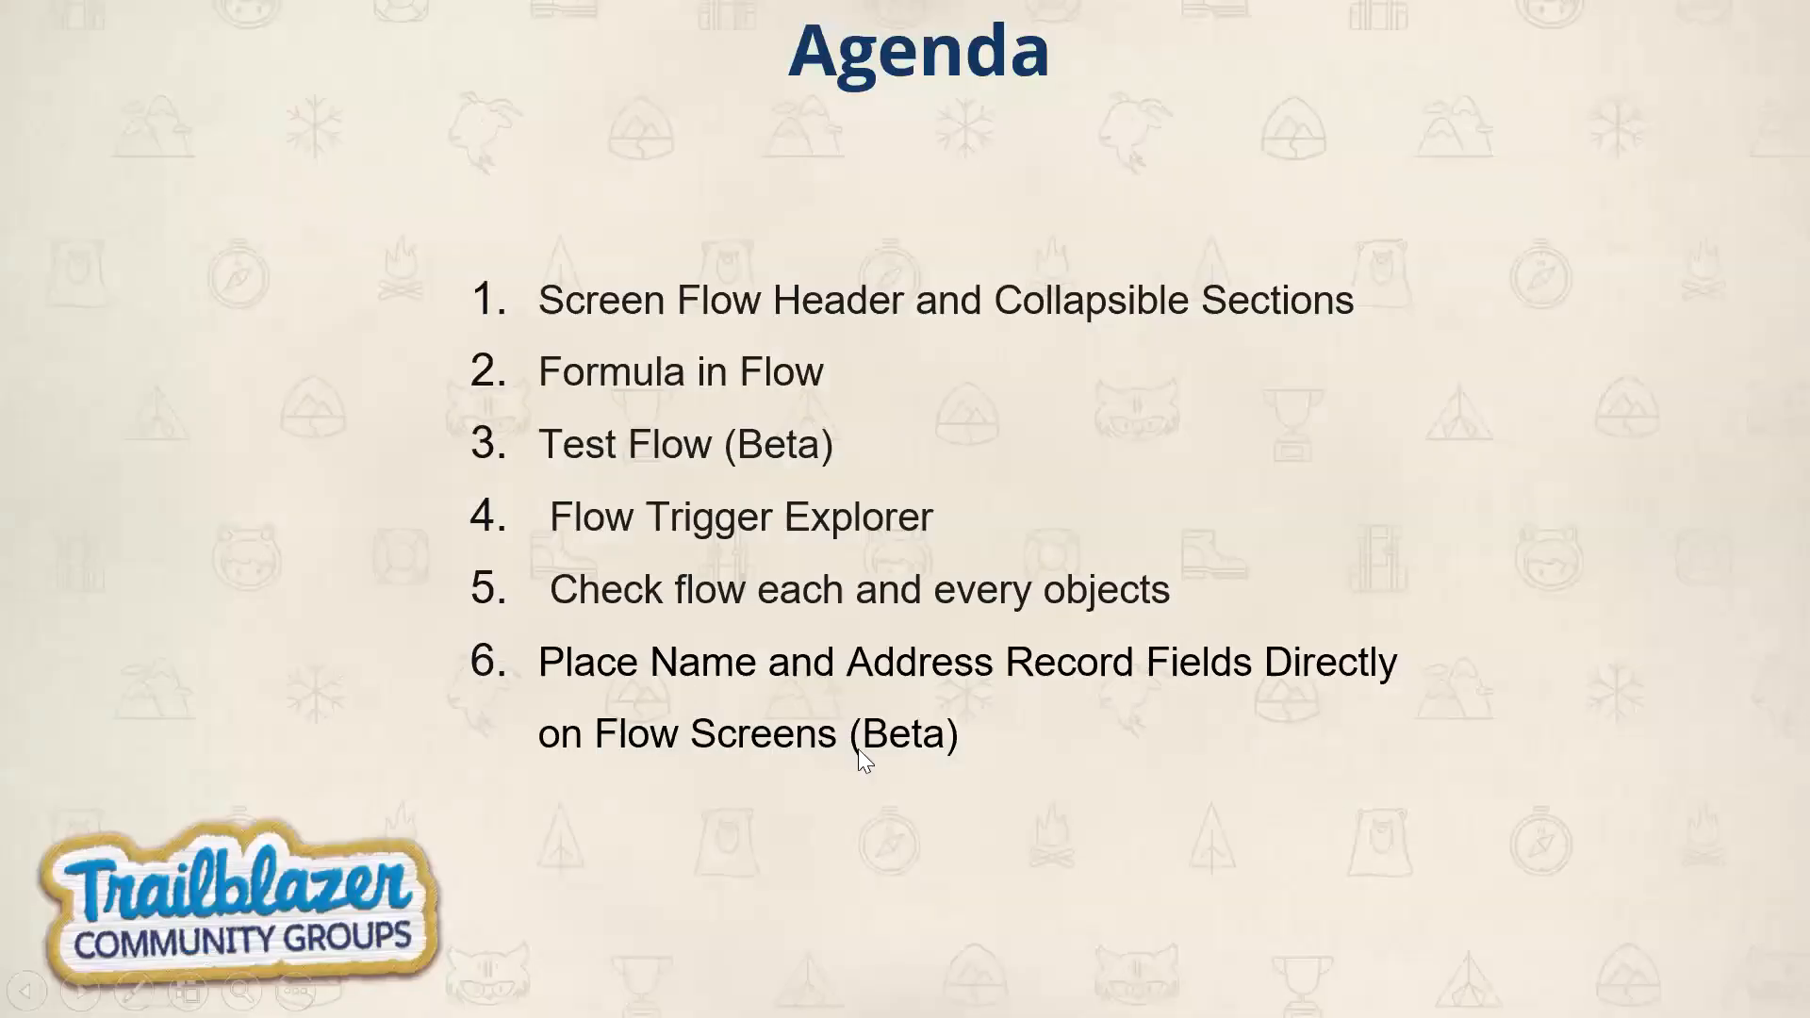